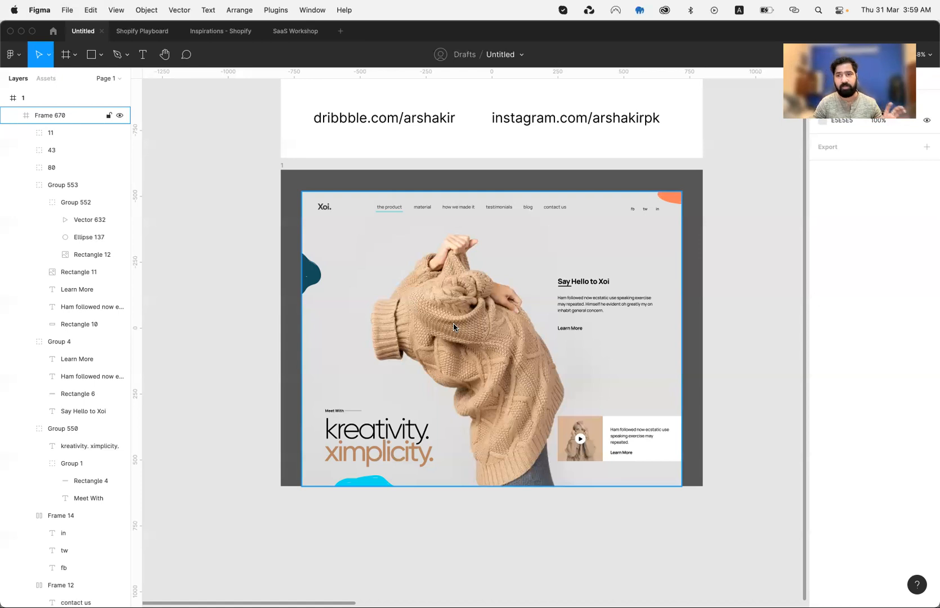
# - Switch to the Chrome window showing the icons8 sweater photo and close the photo to return to the Fashion gallery
pyautogui.click(268, 269)
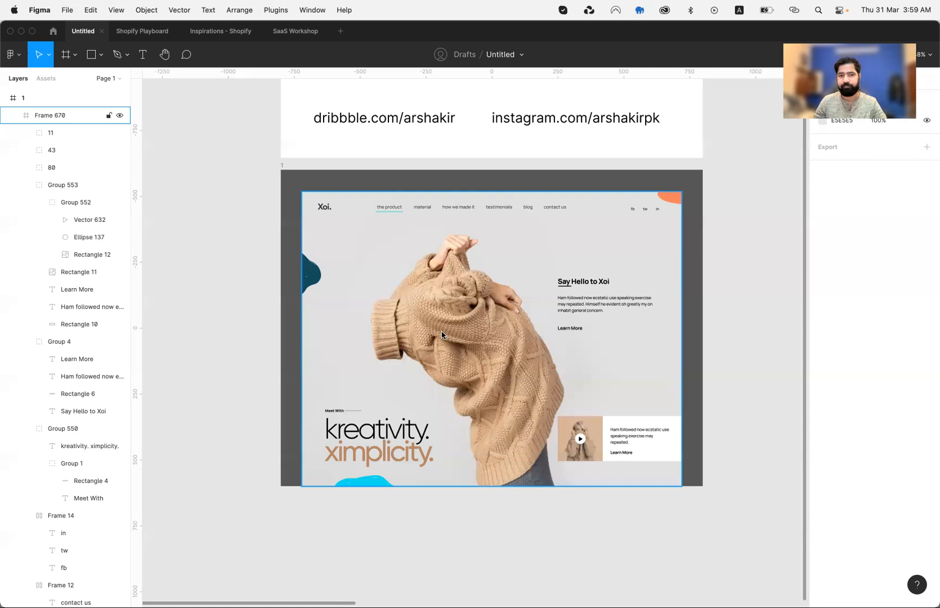
pyautogui.press('Escape')
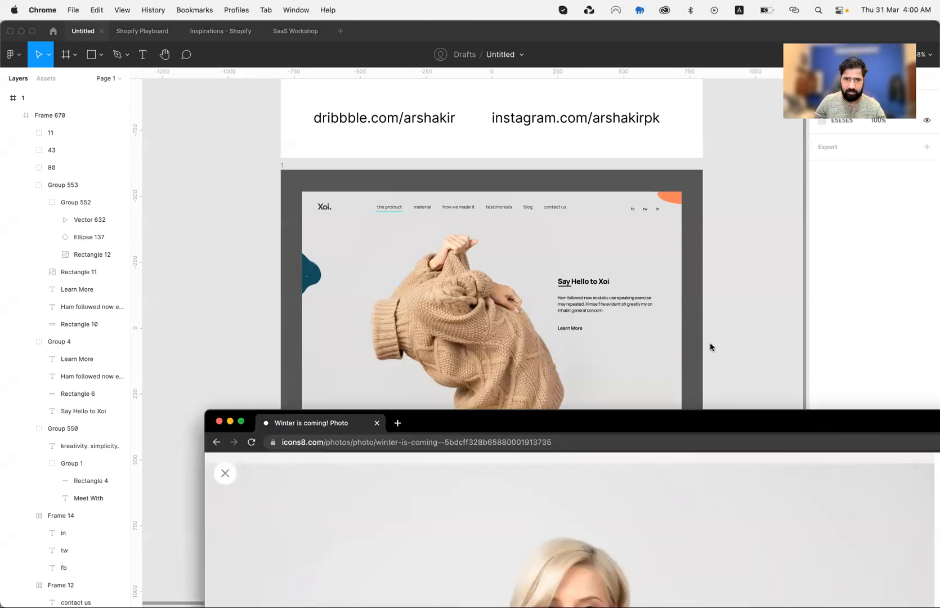
pyautogui.moveTo(598, 421); pyautogui.dragTo(390, 33)
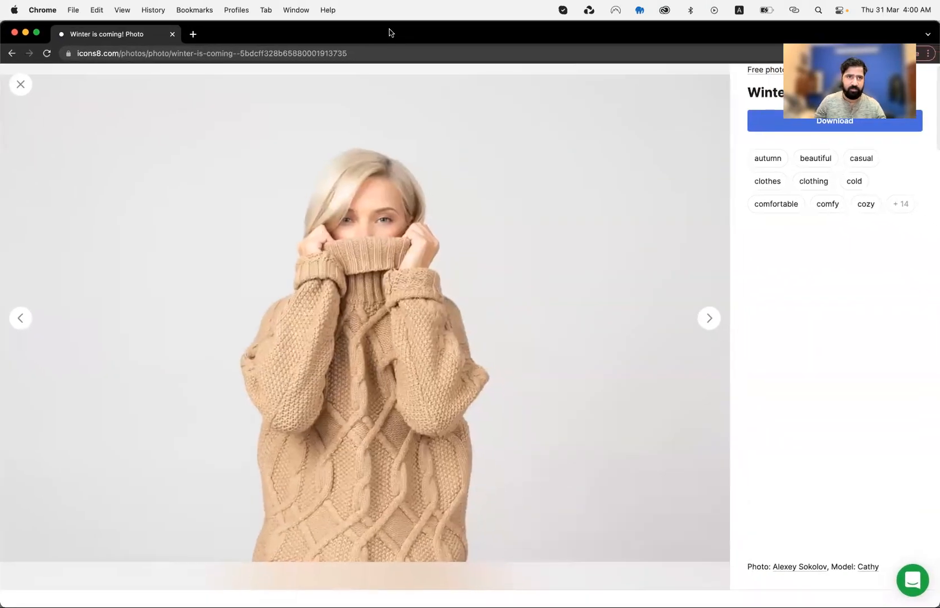
pyautogui.click(18, 86)
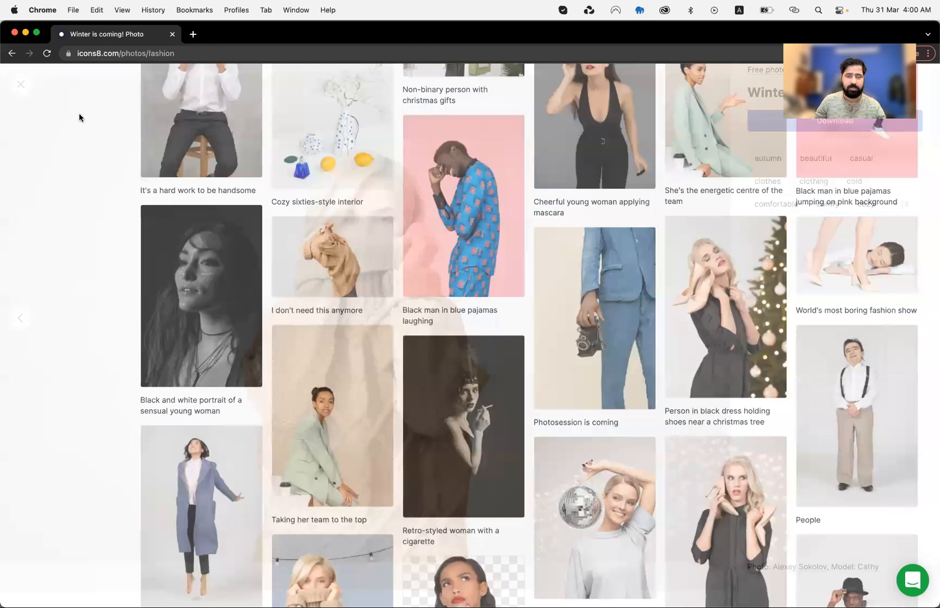
# - Look through the icons8 Fashion stock photos for model shots suited to a hero section
pyautogui.scroll(5, 90, 160)
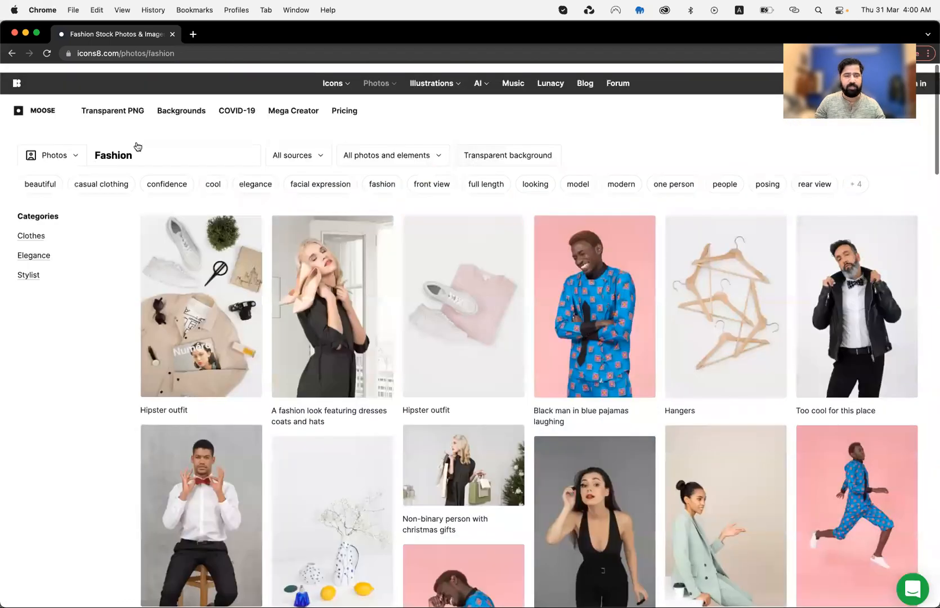
pyautogui.scroll(-1, 138, 146)
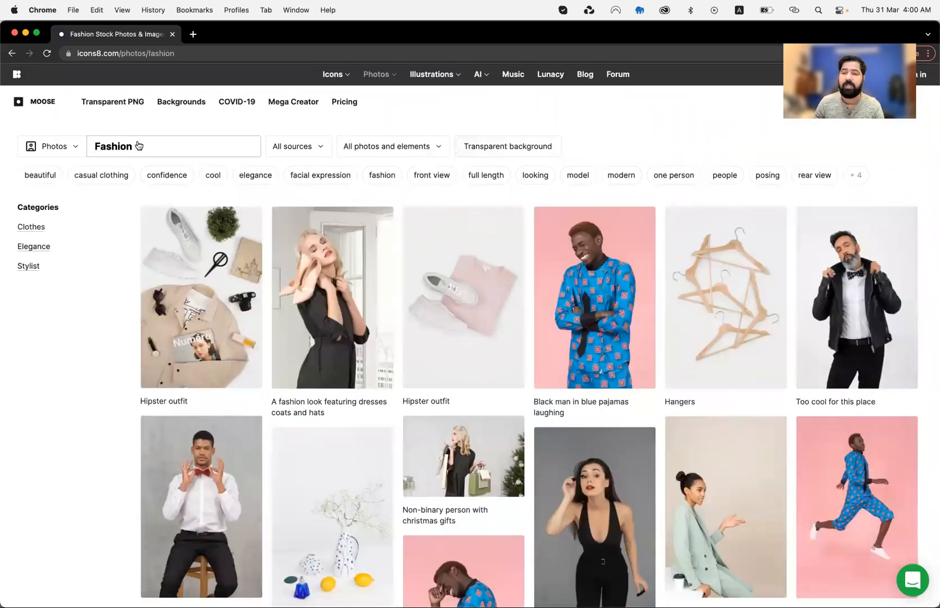
pyautogui.scroll(-2, 281, 284)
pyautogui.scroll(-8, 280, 284)
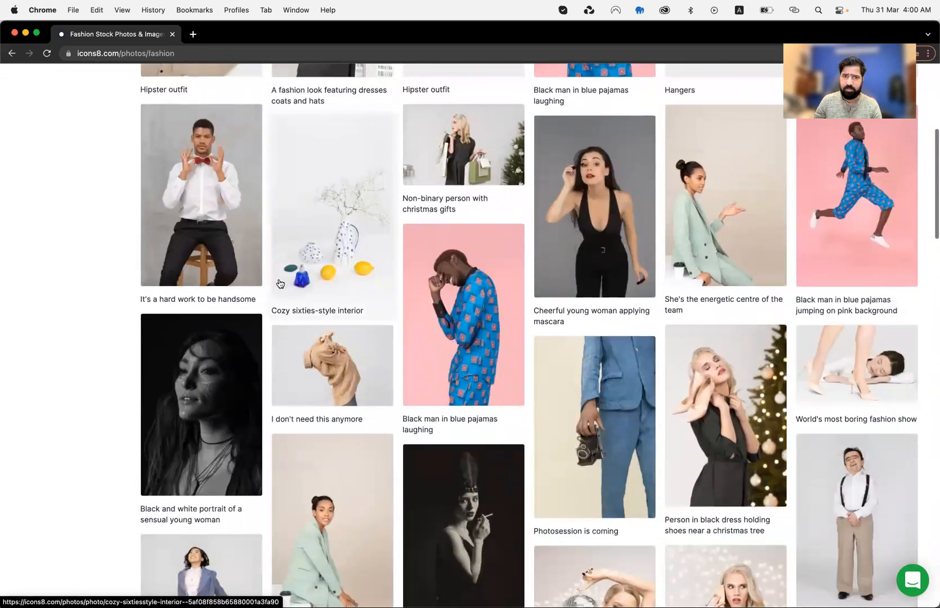
pyautogui.scroll(-5, 335, 407)
pyautogui.scroll(-2, 334, 408)
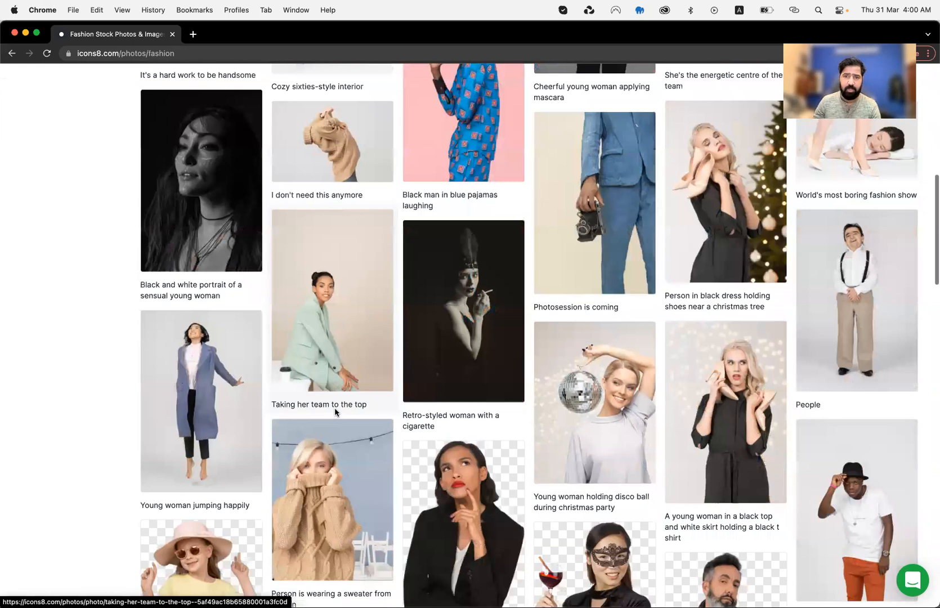
pyautogui.scroll(-10, 334, 407)
pyautogui.scroll(-15, 335, 409)
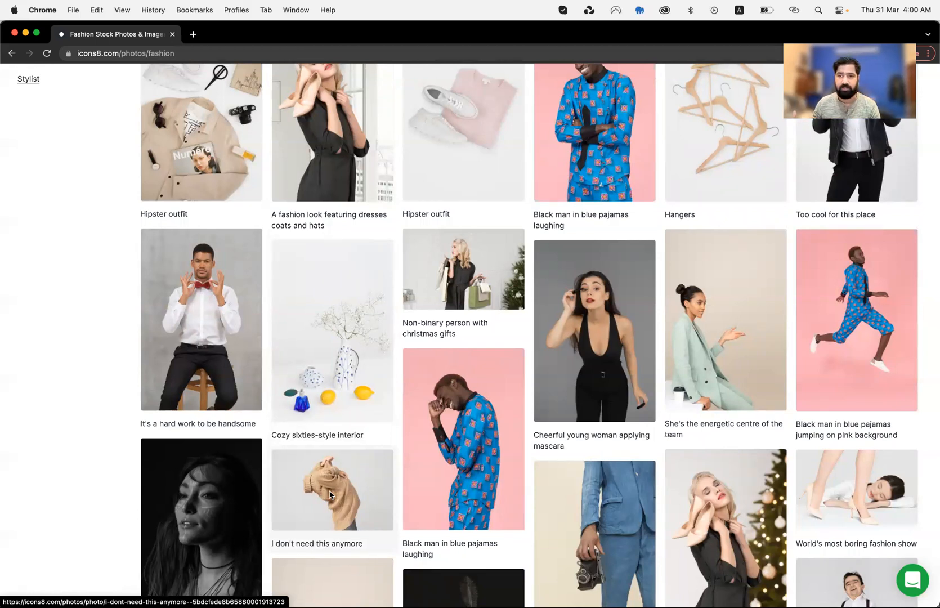
pyautogui.scroll(4, 332, 484)
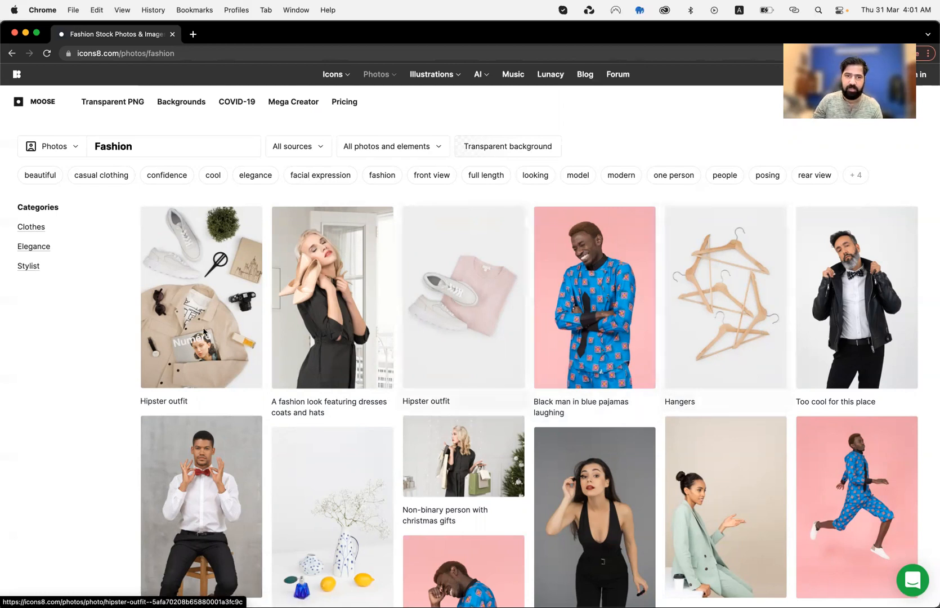
pyautogui.scroll(-4, 200, 366)
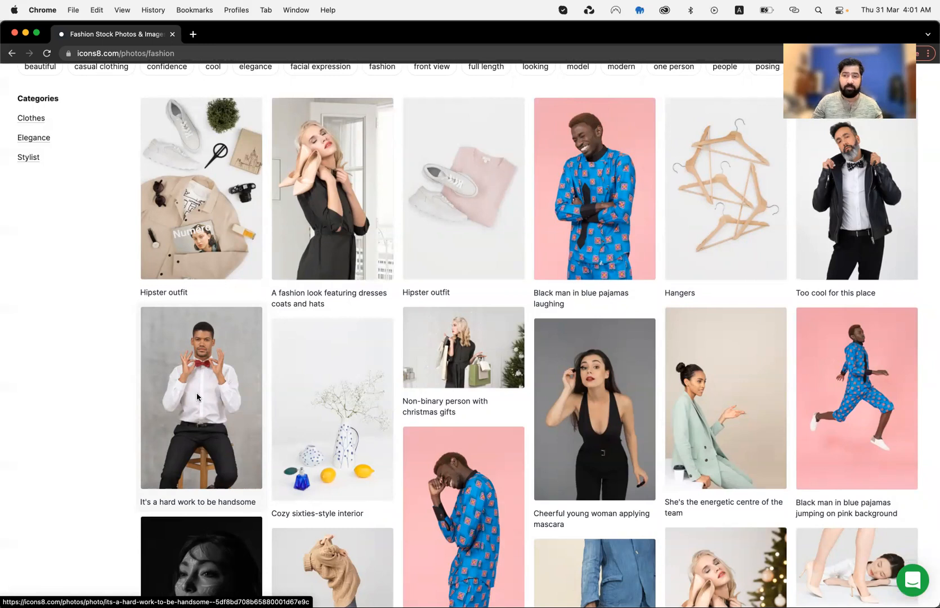
pyautogui.scroll(1, 197, 397)
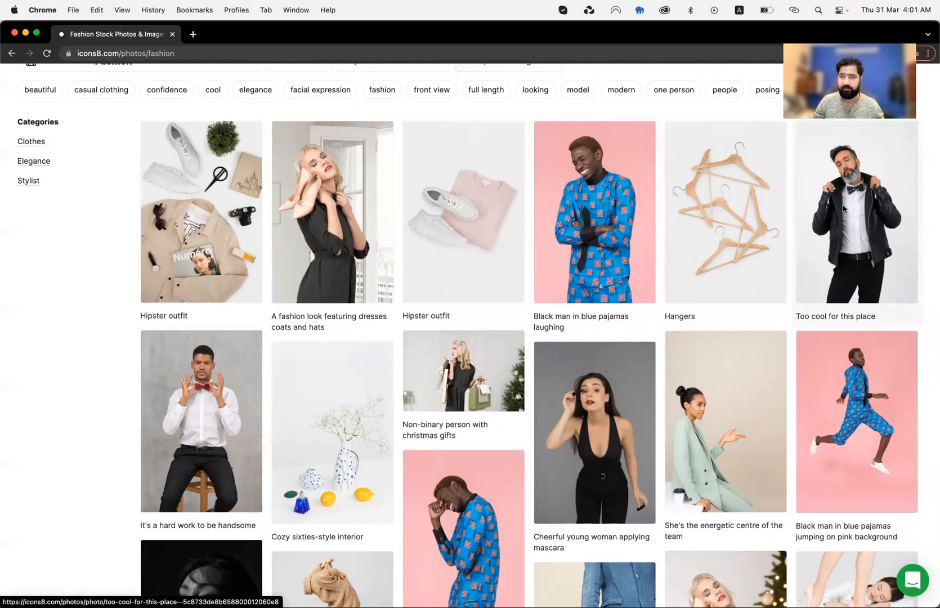
pyautogui.scroll(-5, 843, 208)
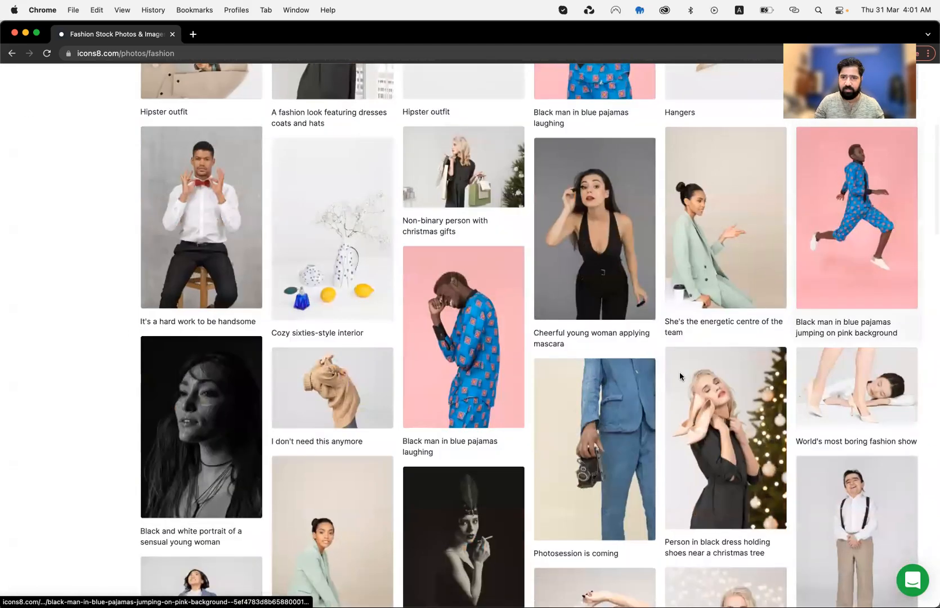
pyautogui.scroll(-5, 680, 376)
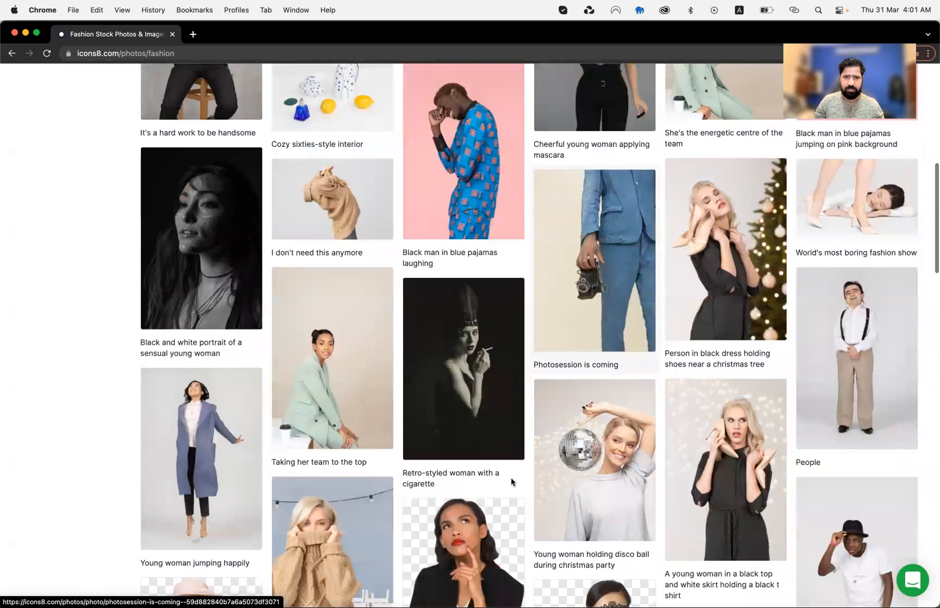
pyautogui.scroll(-2, 479, 486)
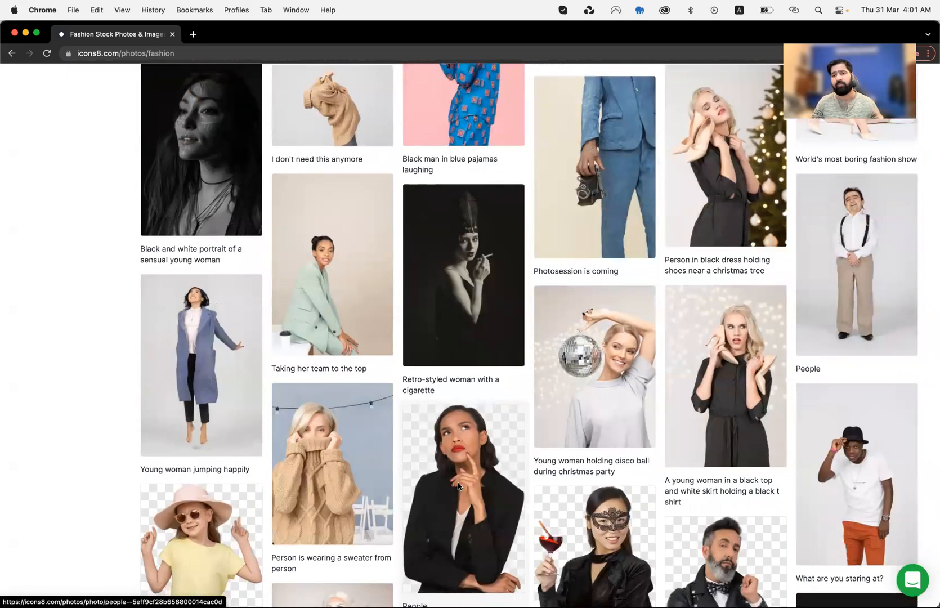
pyautogui.scroll(2, 458, 485)
pyautogui.scroll(1, 458, 485)
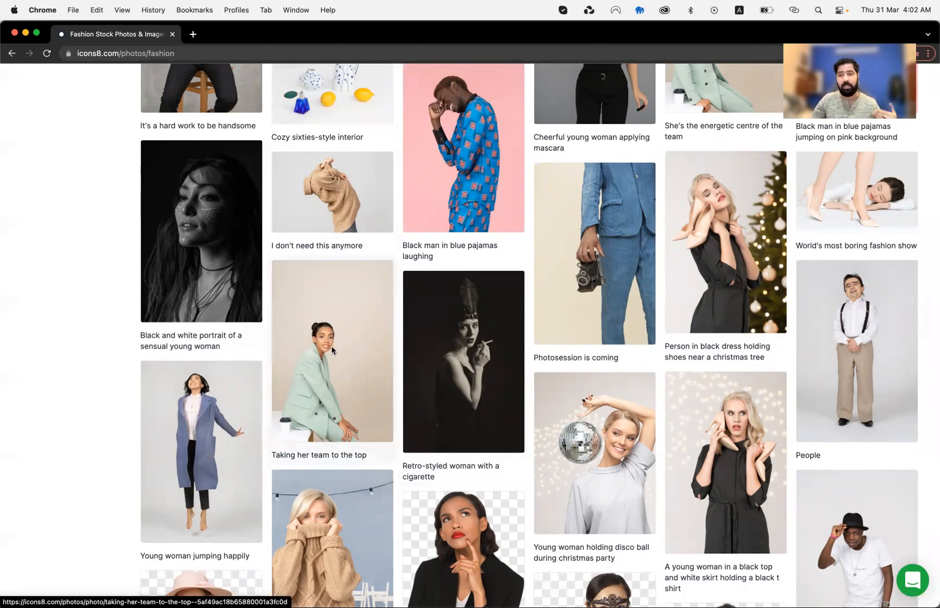
# - Open the "What are you staring at?" photo of the man in the black hat from the Fashion gallery
pyautogui.scroll(-1, 340, 351)
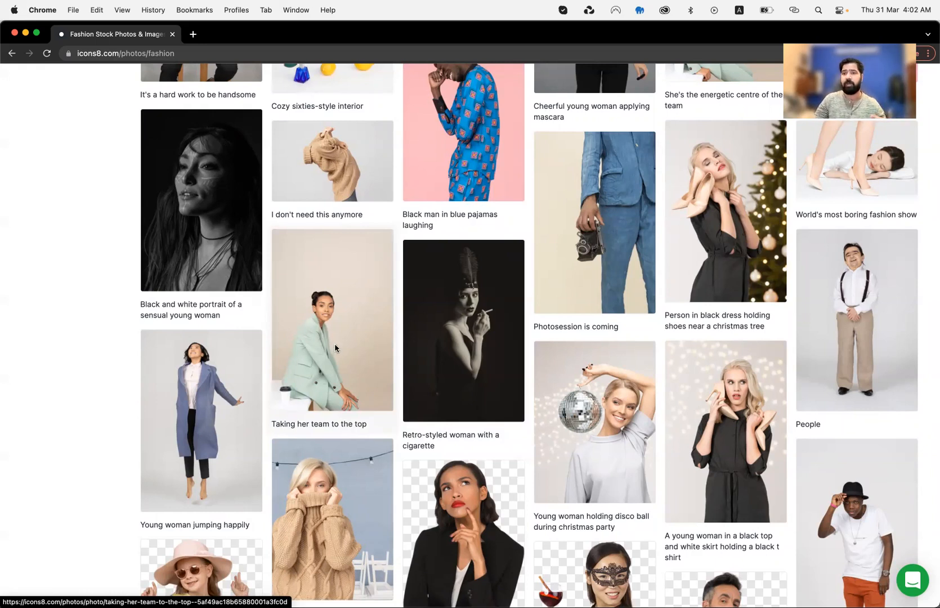
pyautogui.scroll(1, 335, 345)
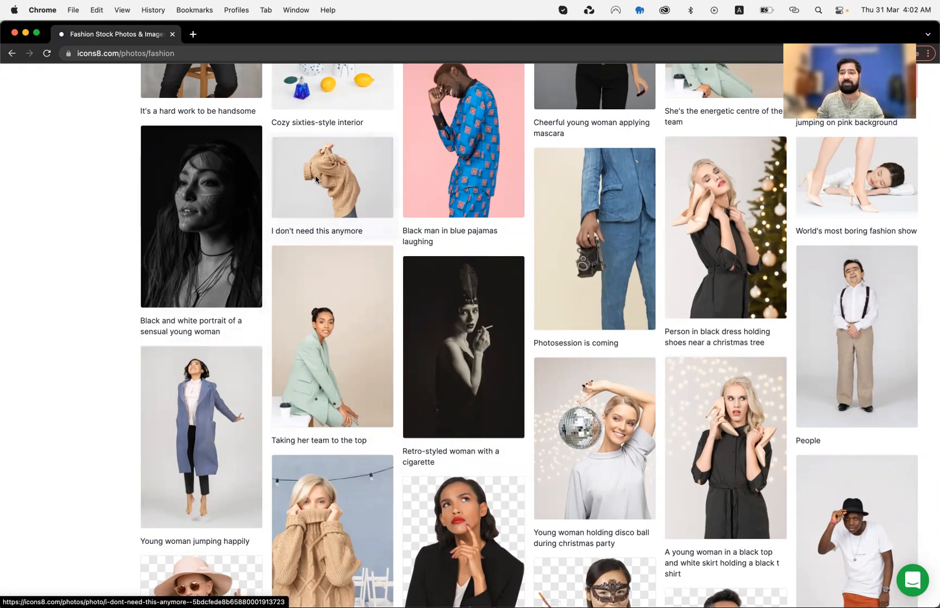
pyautogui.scroll(-5, 315, 179)
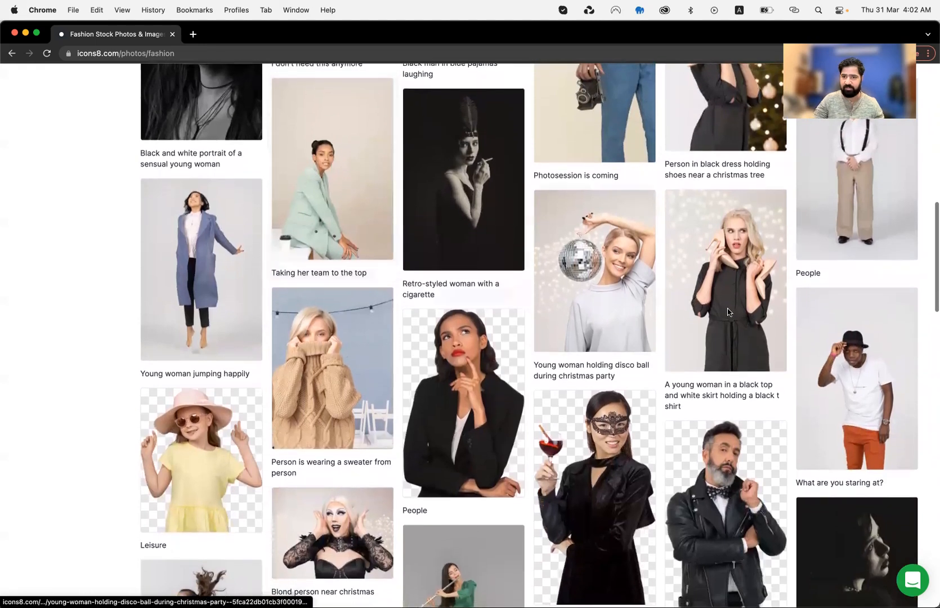
pyautogui.click(843, 335)
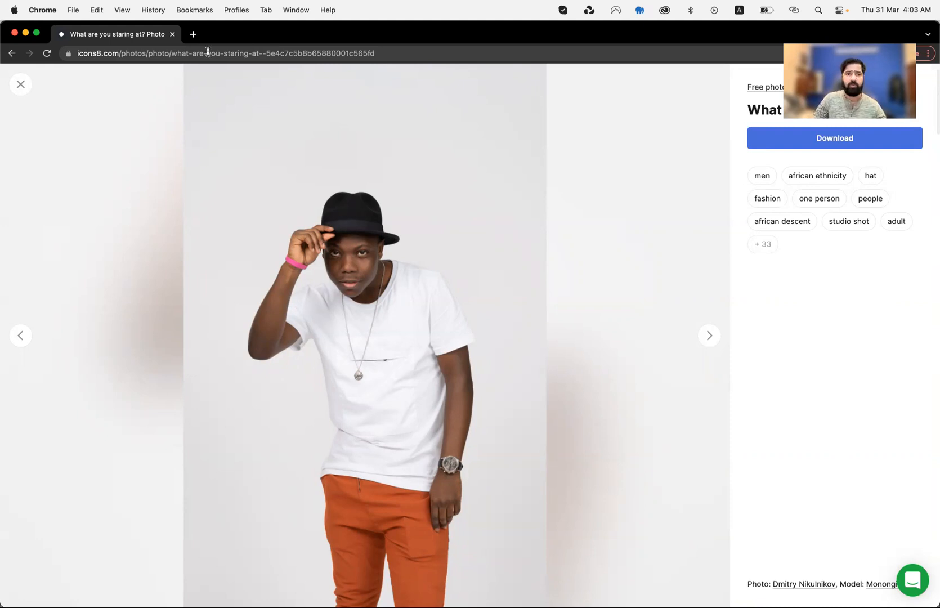
# - Open the Freepik website in a new browser tab
pyautogui.click(192, 37)
pyautogui.write('freepix')
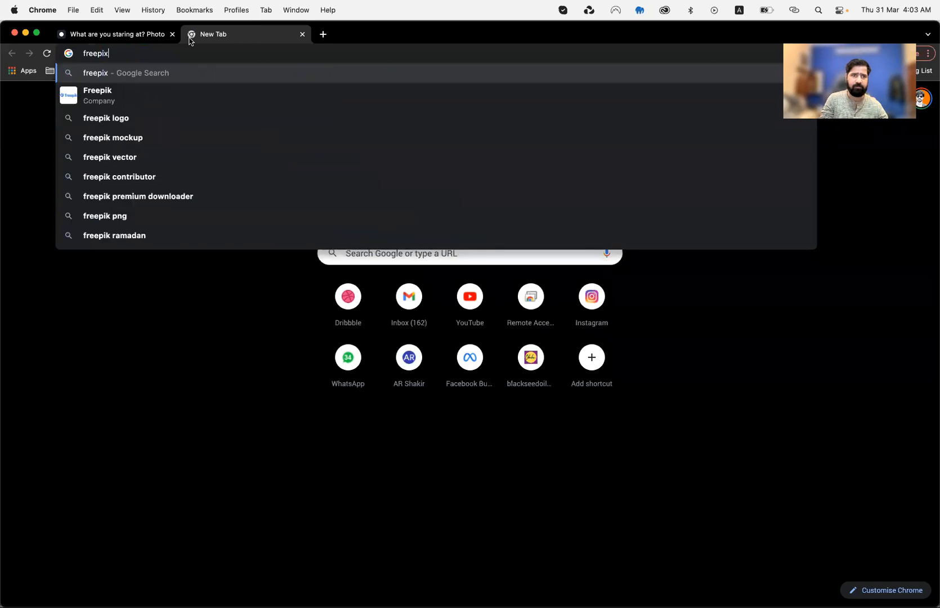
pyautogui.press('BackSpace')
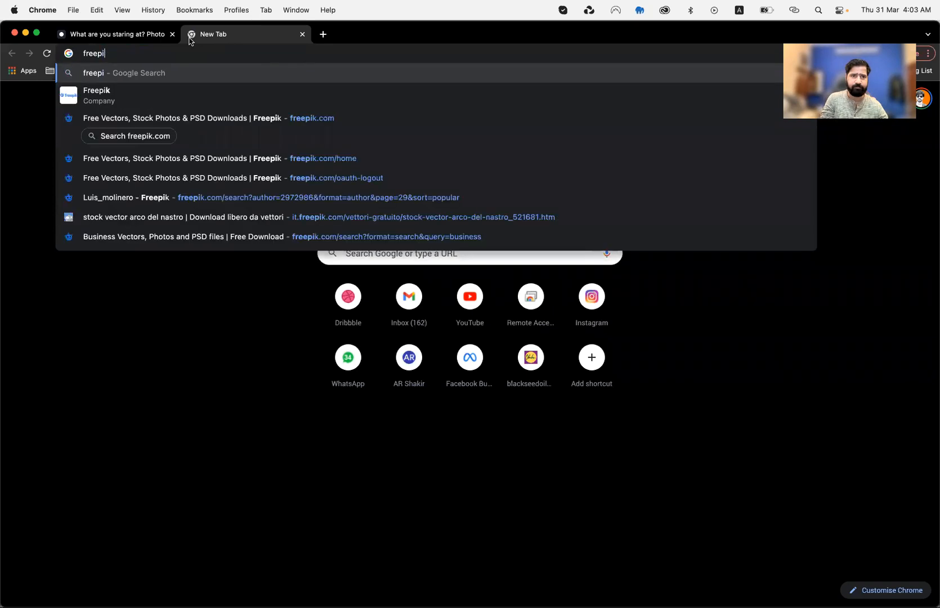
pyautogui.write('k.co')
pyautogui.press('Return')
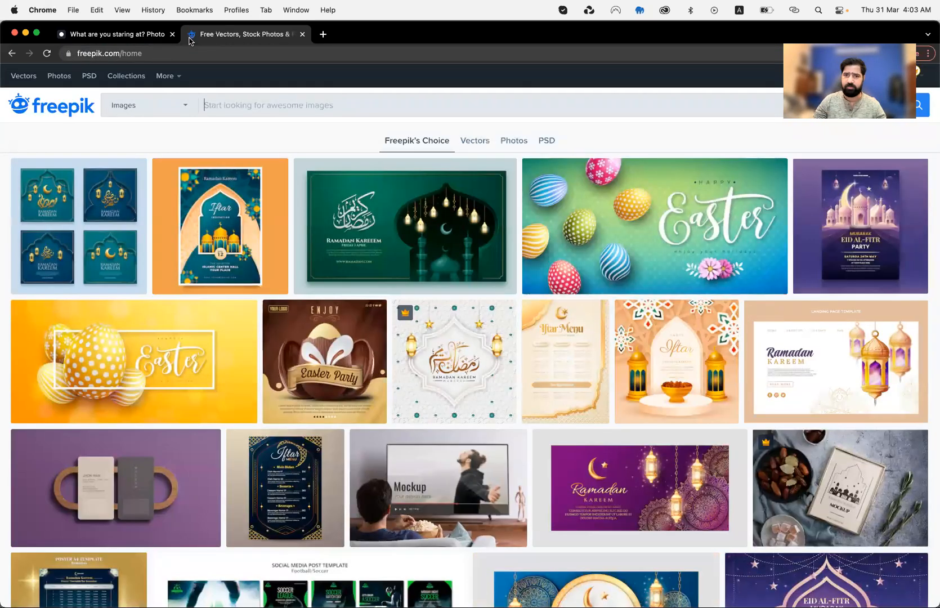
# - Search Freepik for "model" and look through the resulting images
pyautogui.click(231, 105)
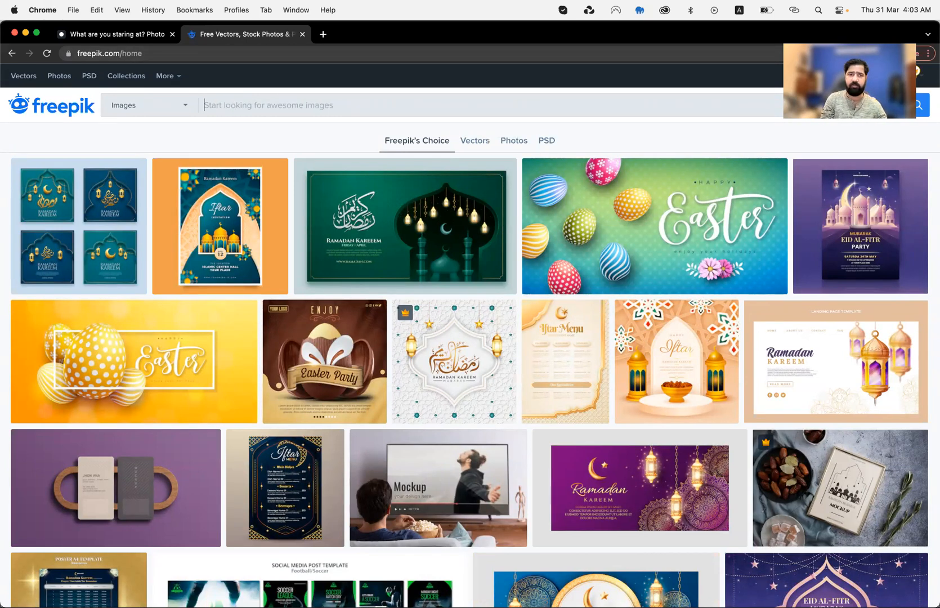
pyautogui.write('model')
pyautogui.press('Return')
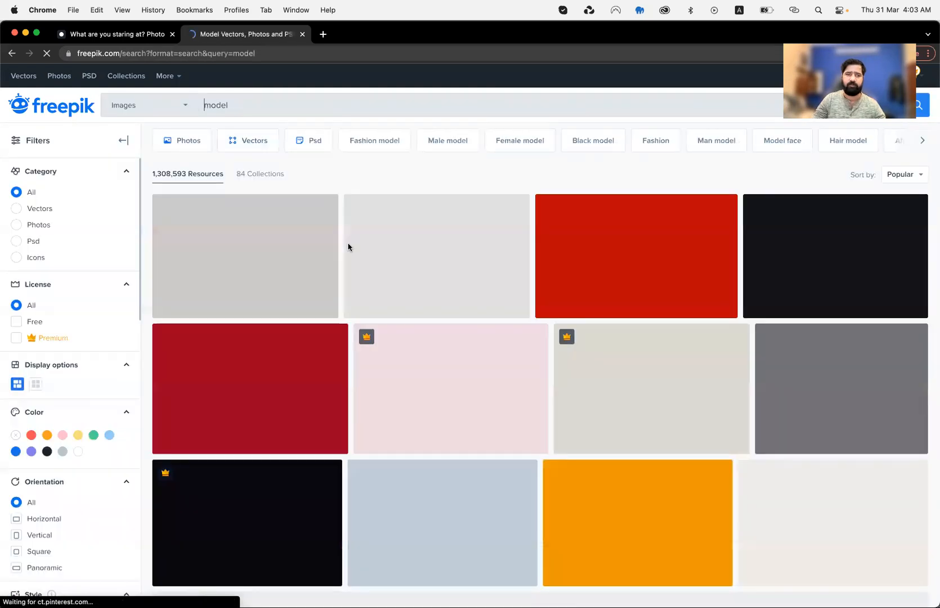
pyautogui.scroll(-2, 403, 329)
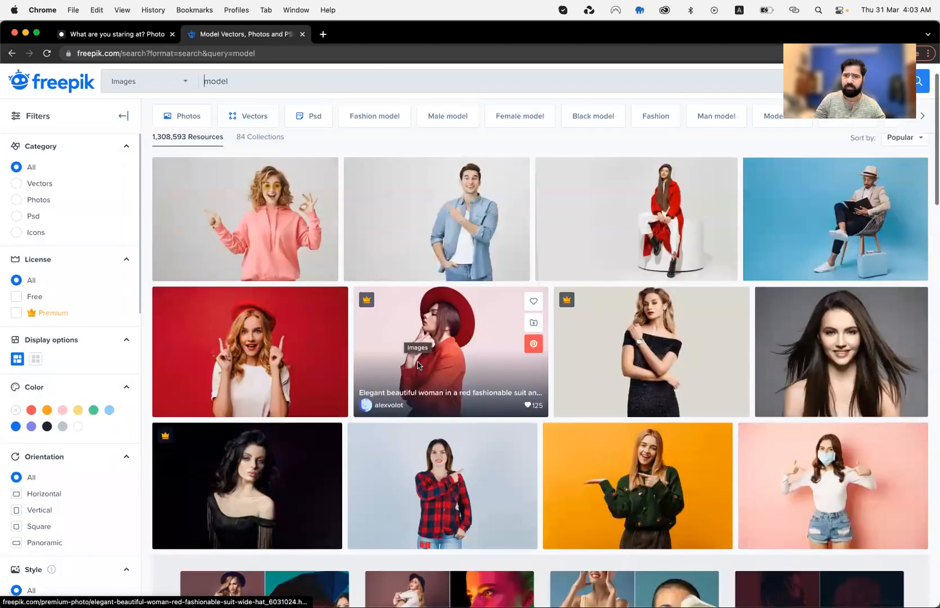
pyautogui.scroll(-3, 526, 342)
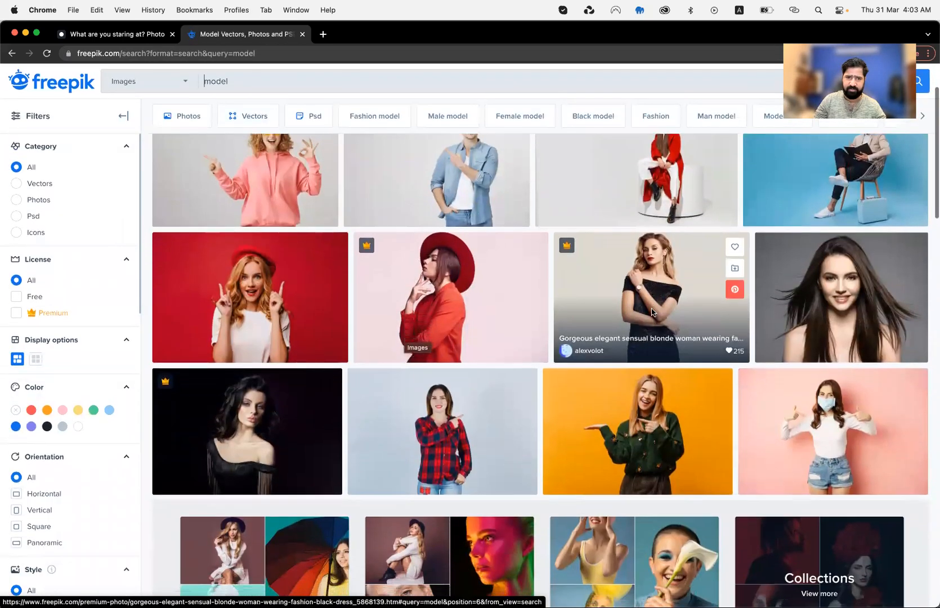
pyautogui.scroll(-5, 527, 342)
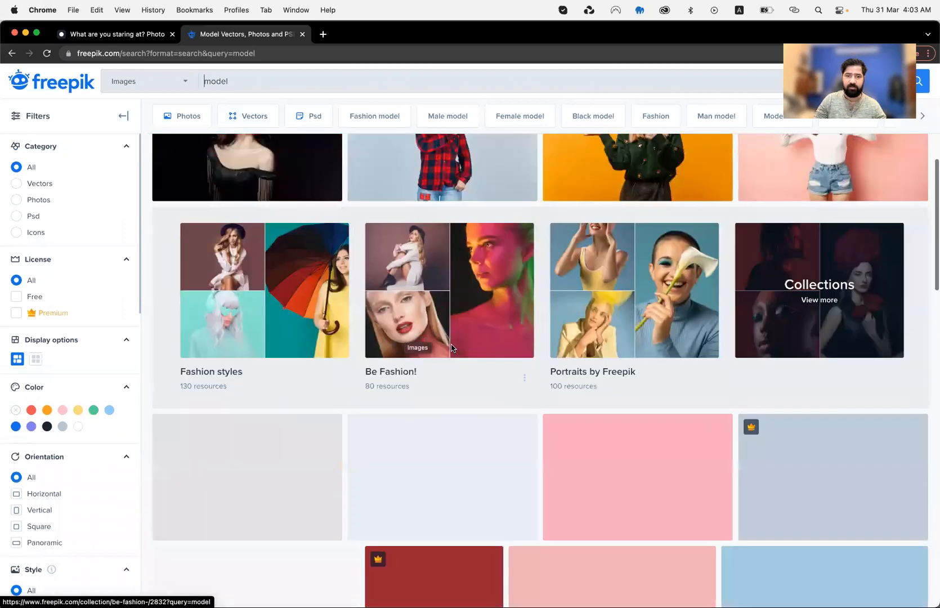
pyautogui.scroll(-2, 591, 366)
pyautogui.scroll(-3, 633, 385)
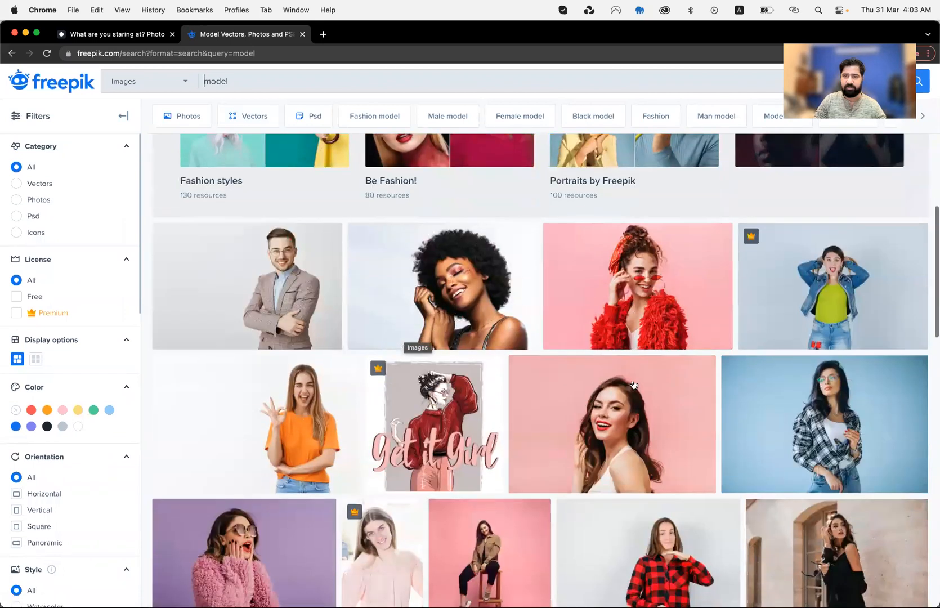
pyautogui.scroll(-3, 633, 385)
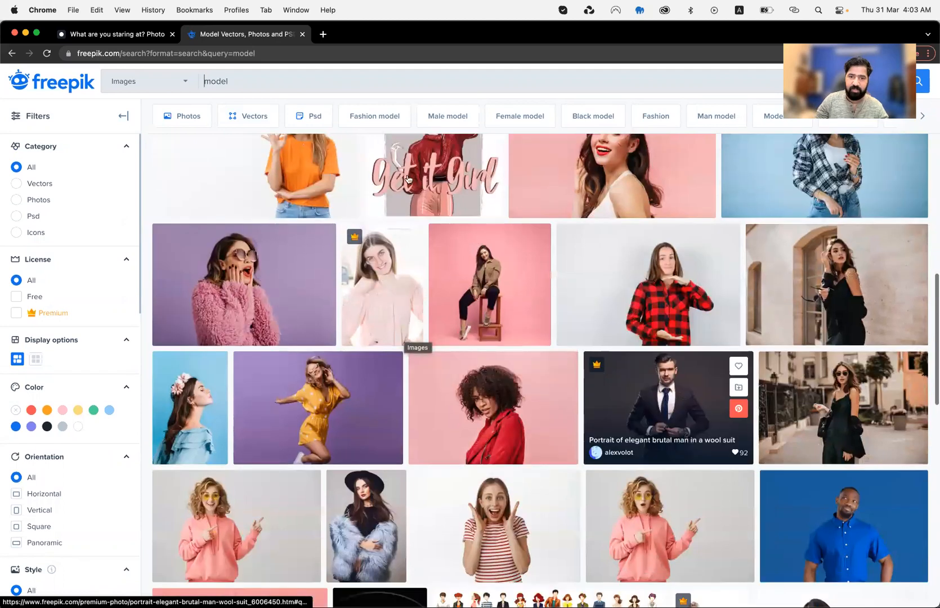
# - Search Freepik for "happy" and look through the resulting images for expressive model photos
pyautogui.press('super+a')
pyautogui.write('happ')
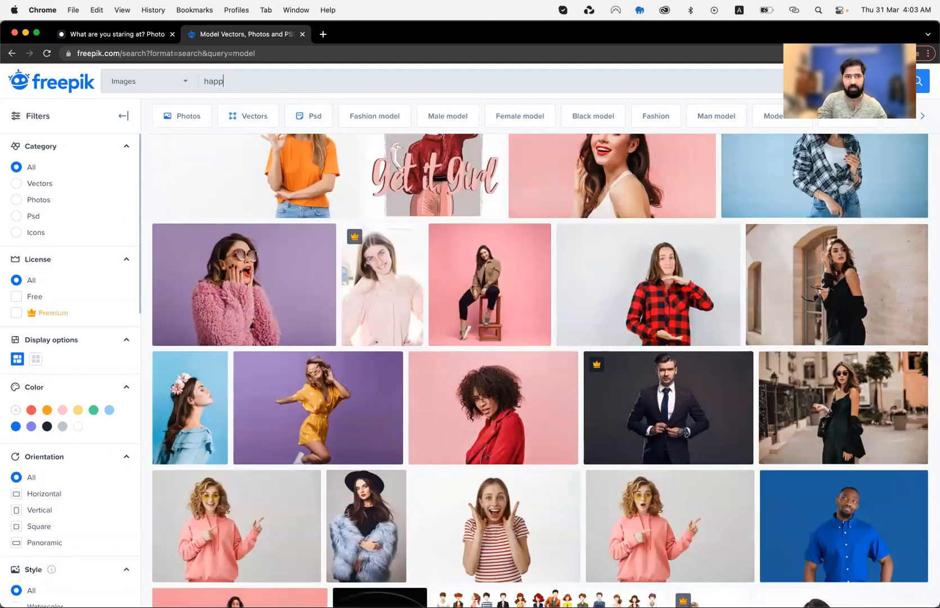
pyautogui.write('y')
pyautogui.press('Return')
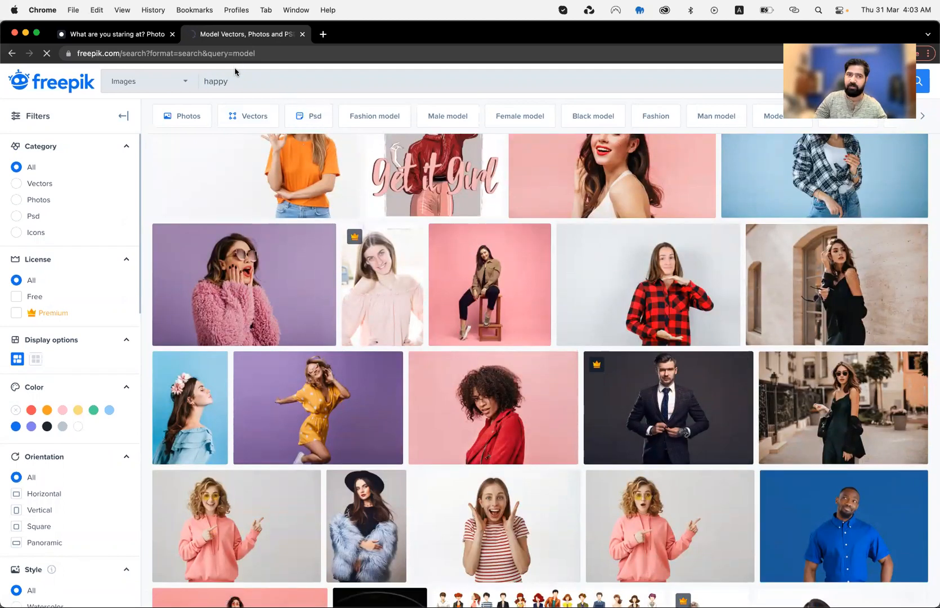
pyautogui.scroll(-1, 389, 229)
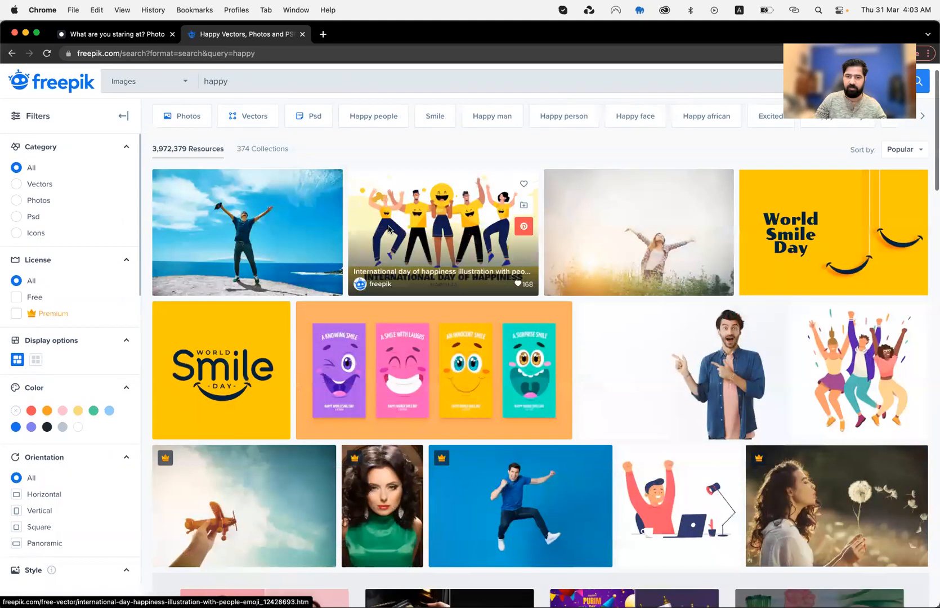
pyautogui.scroll(-5, 389, 229)
pyautogui.scroll(-4, 540, 377)
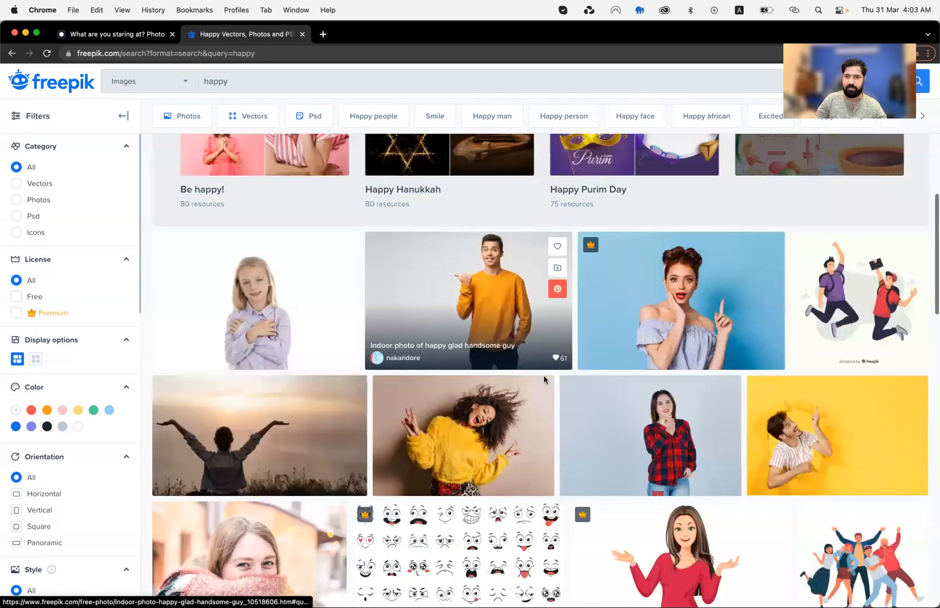
pyautogui.scroll(-8, 544, 380)
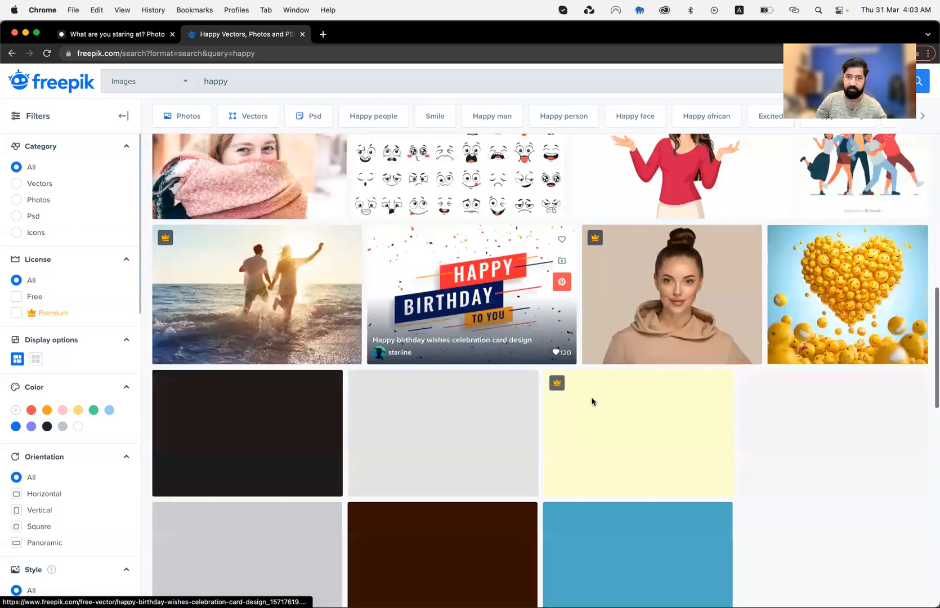
pyautogui.scroll(-2, 458, 482)
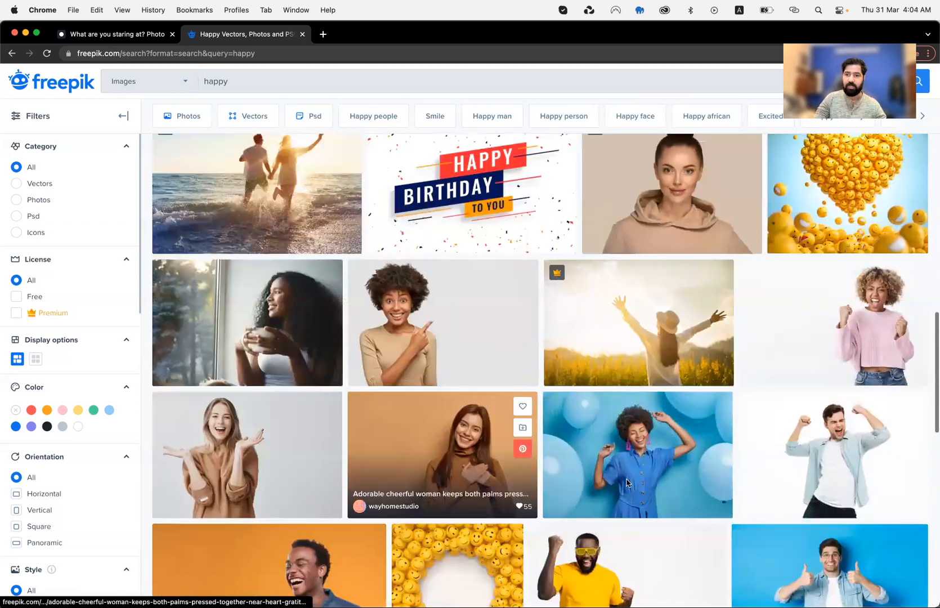
pyautogui.scroll(-4, 689, 488)
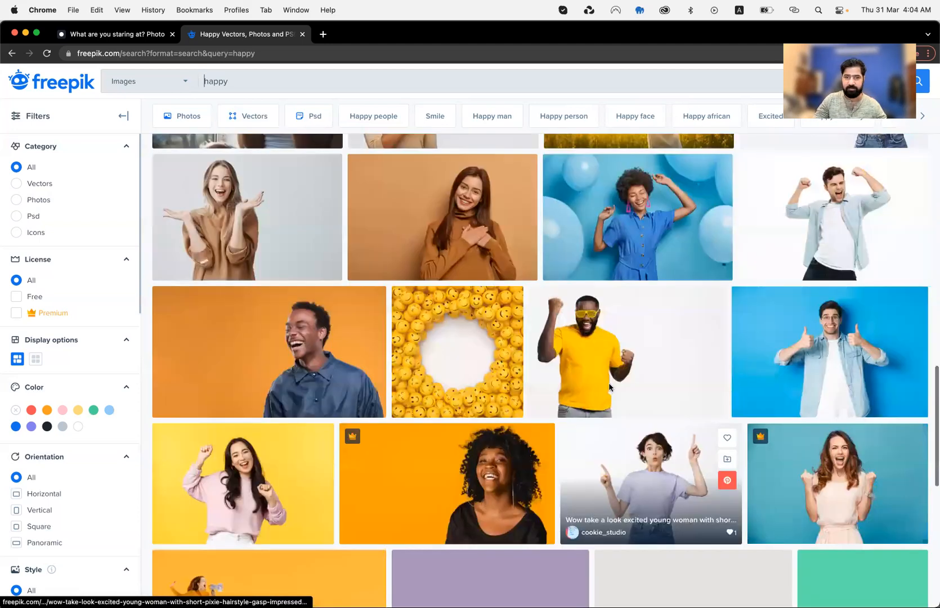
pyautogui.scroll(-1, 603, 352)
pyautogui.scroll(-1, 700, 451)
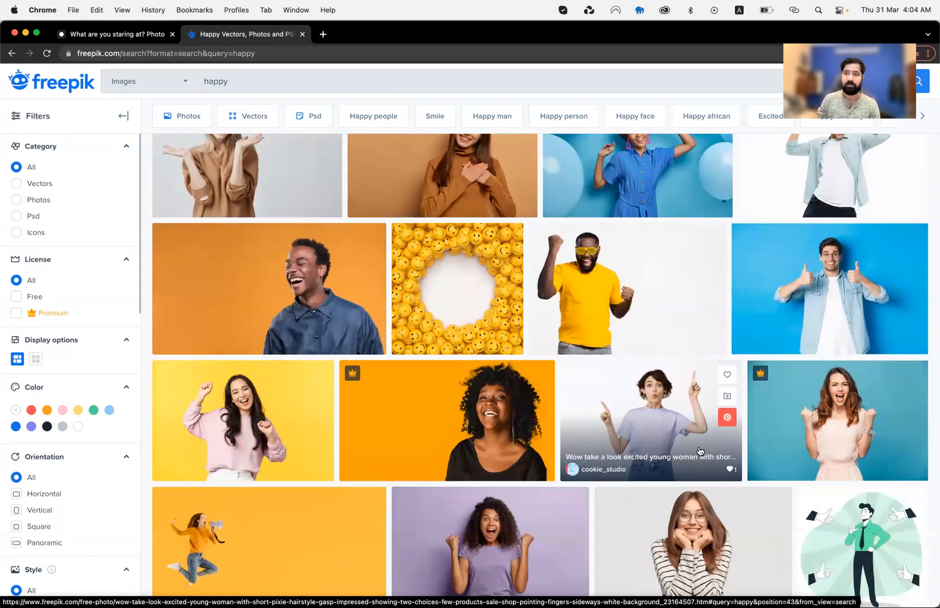
# - Search Freepik for "crazy" and look through the first page of images
pyautogui.press('super+a')
pyautogui.write('creaz')
pyautogui.press('BackSpace')
pyautogui.press('BackSpace')
pyautogui.write('a')
pyautogui.press('BackSpace')
pyautogui.press('BackSpace')
pyautogui.write('azy')
pyautogui.press('Return')
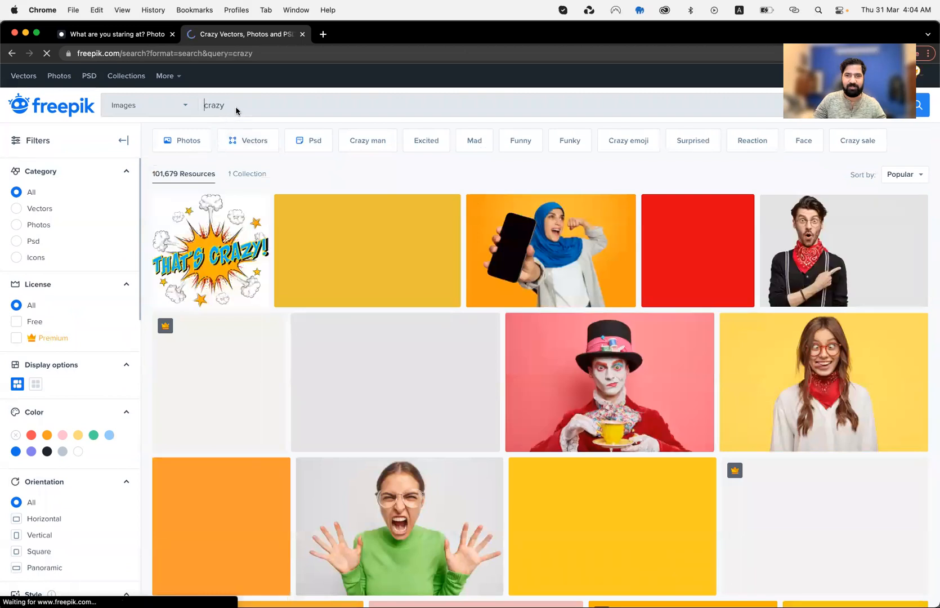
pyautogui.scroll(-4, 385, 268)
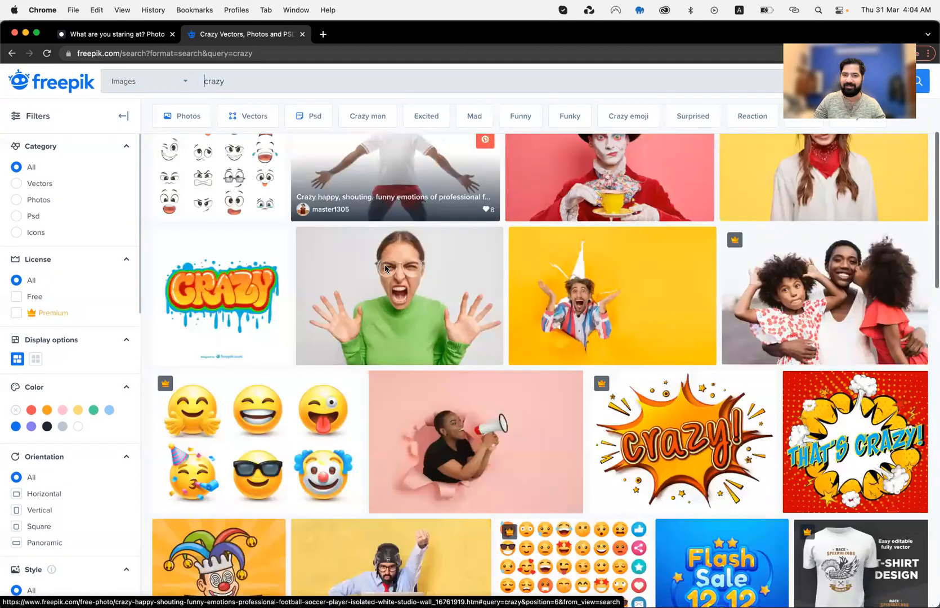
pyautogui.scroll(-7, 465, 340)
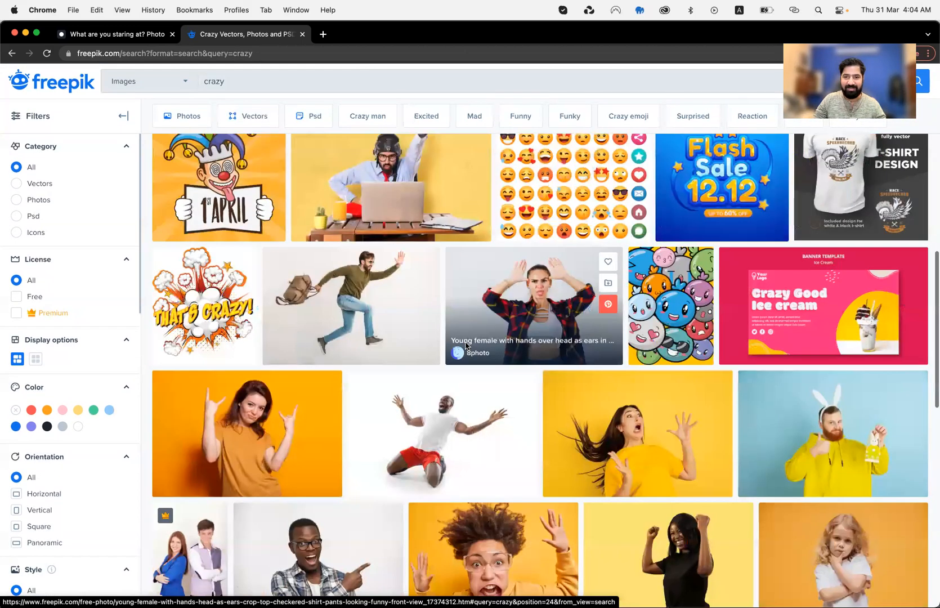
pyautogui.scroll(-5, 465, 345)
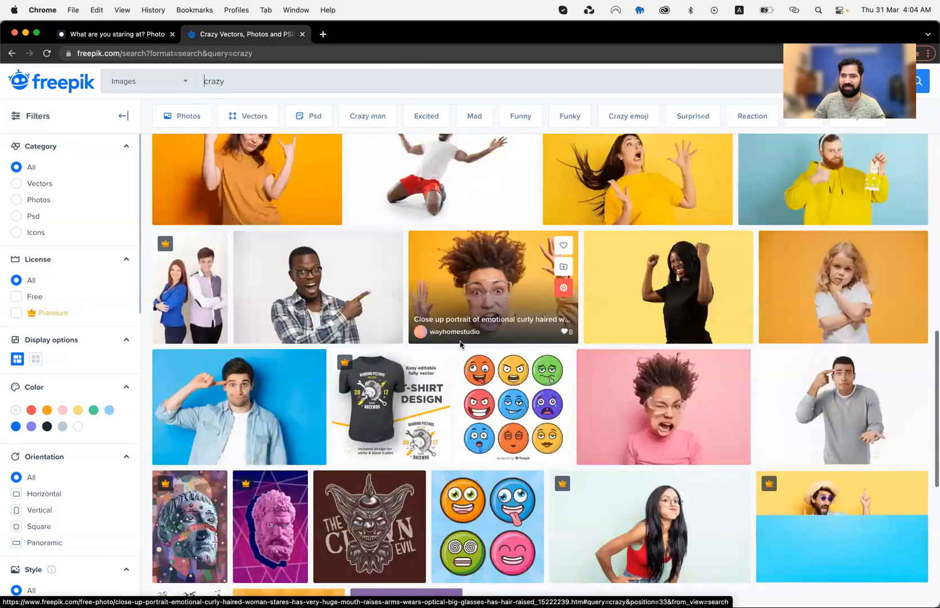
pyautogui.scroll(-2, 681, 364)
pyautogui.scroll(-3, 240, 261)
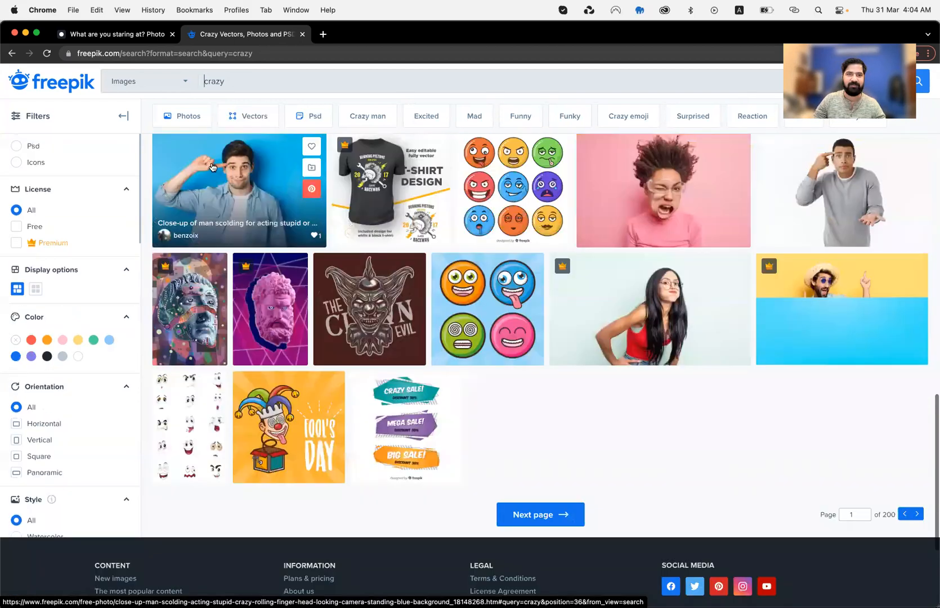
# - Narrow the Freepik search to "crazy girl" and look through the resulting photos and collections
pyautogui.write('gri')
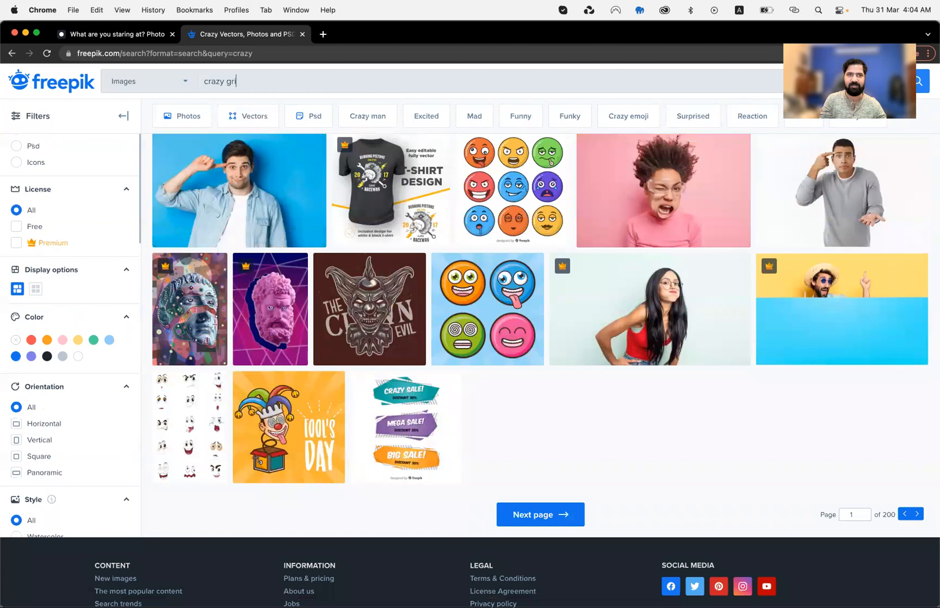
pyautogui.press('BackSpace')
pyautogui.press('BackSpace')
pyautogui.write('irl')
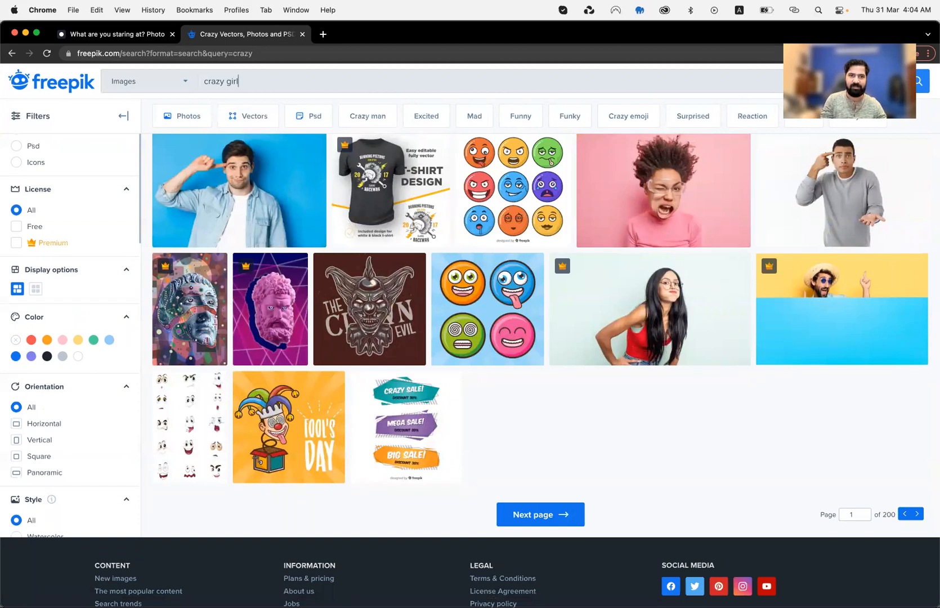
pyautogui.press('Return')
pyautogui.scroll(-2, 517, 237)
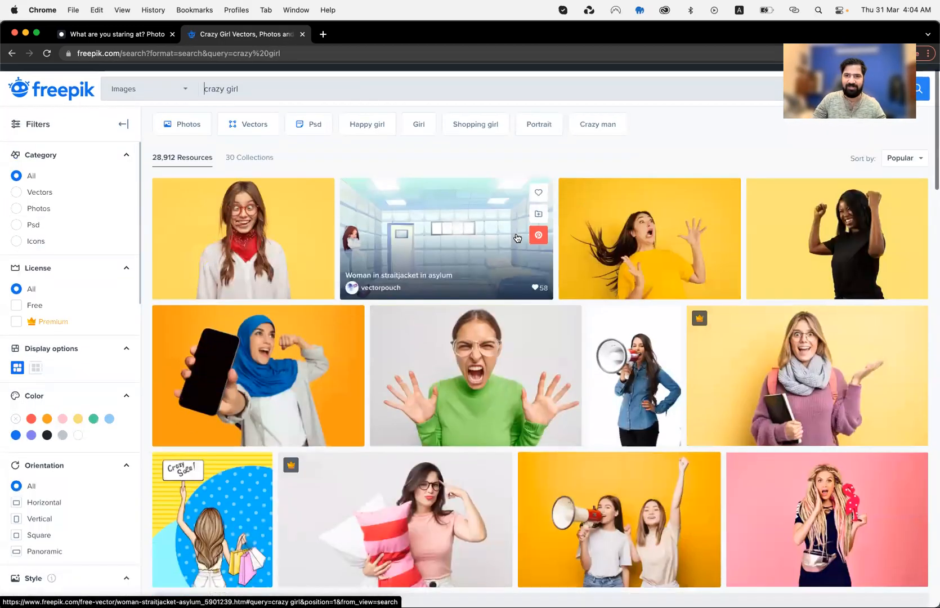
pyautogui.scroll(-4, 618, 315)
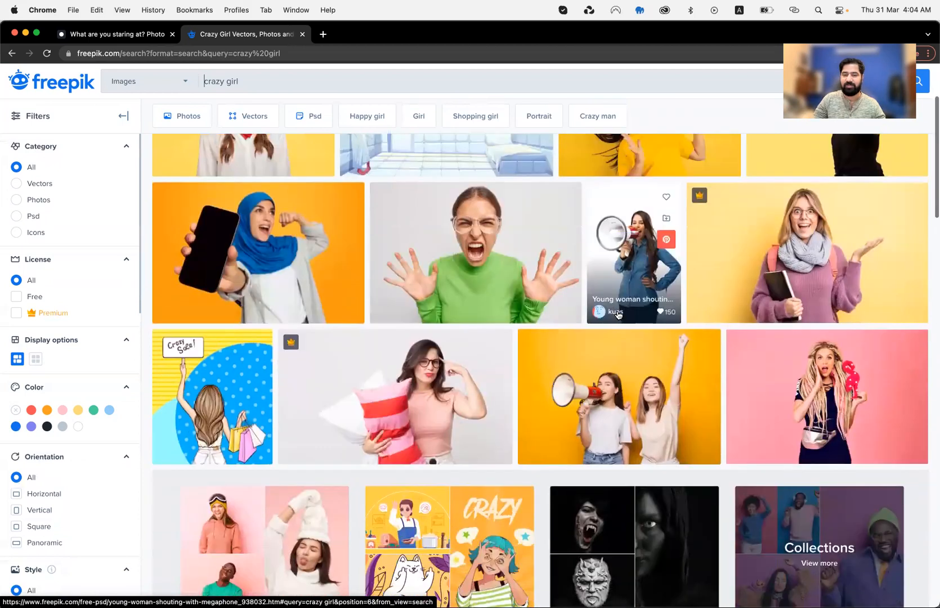
pyautogui.scroll(-5, 619, 314)
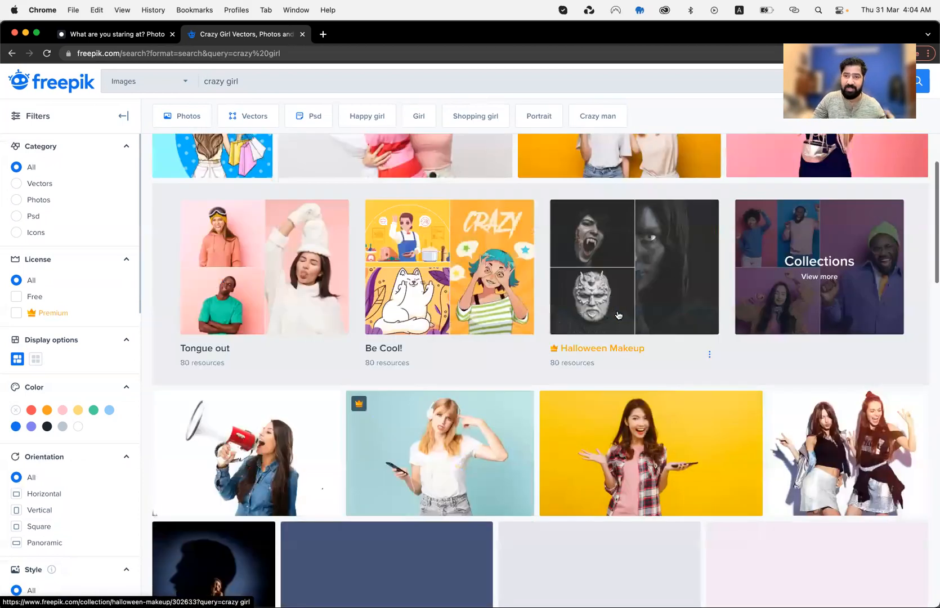
pyautogui.scroll(-1, 618, 314)
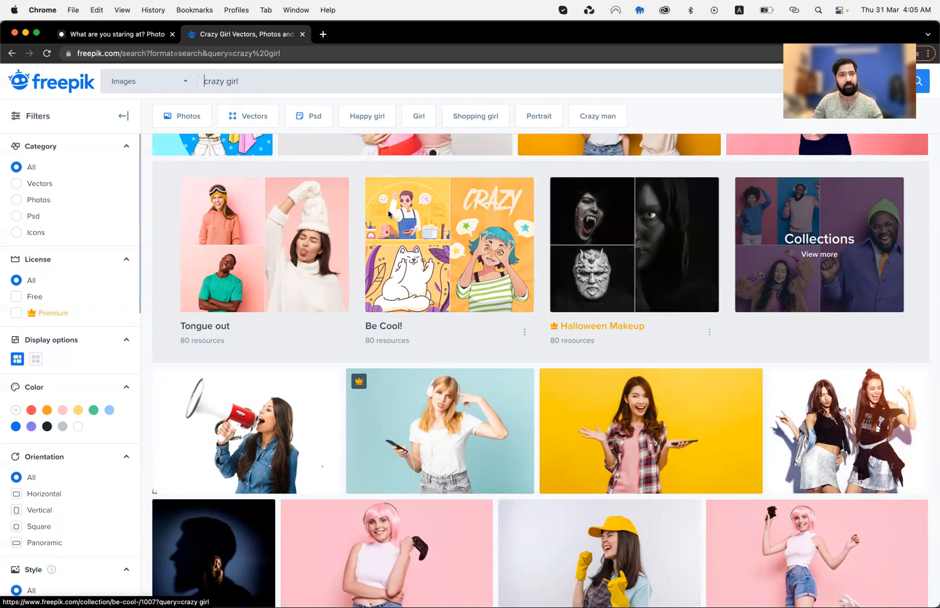
# - Return to the icons8 Fashion gallery and open the "Black and white portrait of a beautiful woman" photo
pyautogui.click(126, 35)
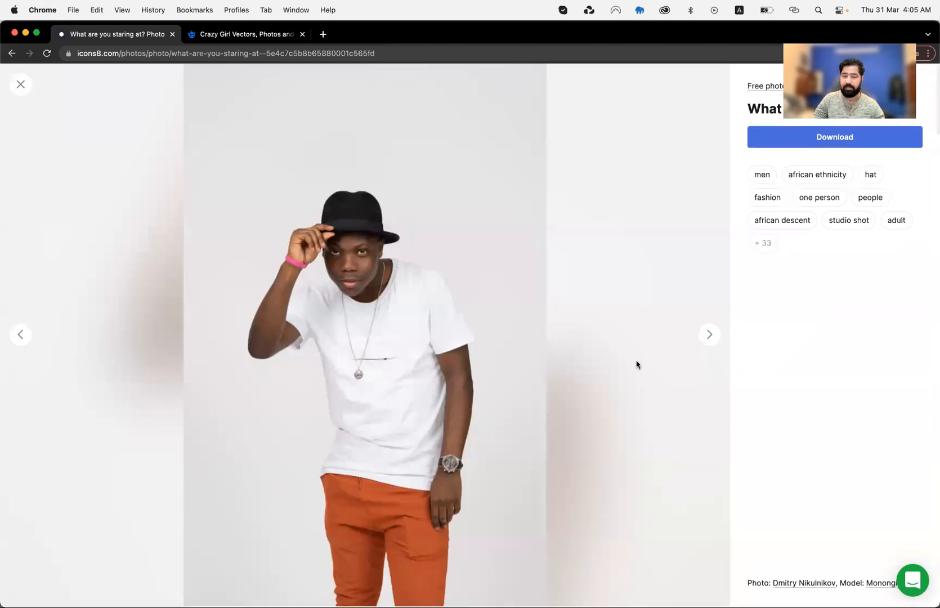
pyautogui.click(638, 365)
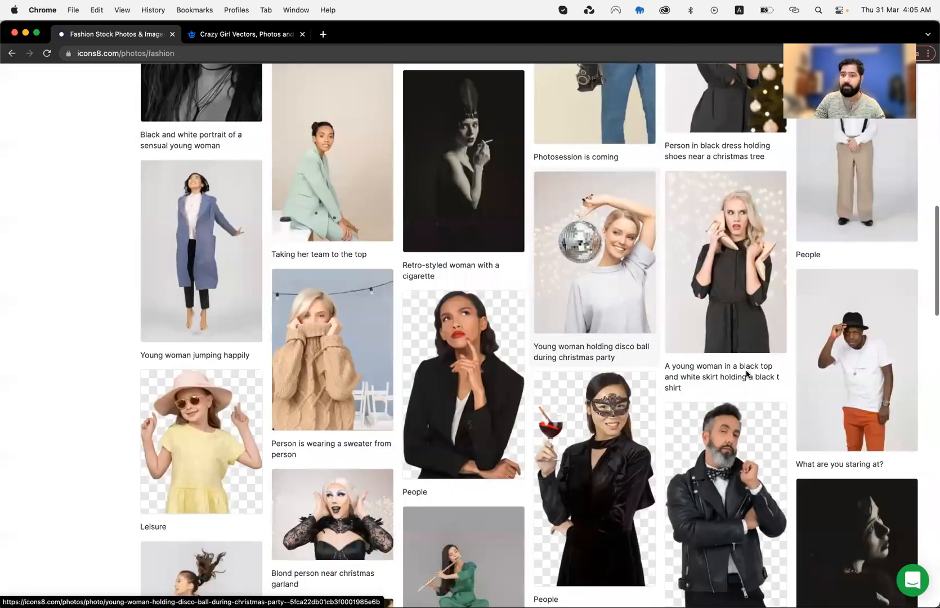
pyautogui.scroll(-3, 840, 389)
pyautogui.click(839, 389)
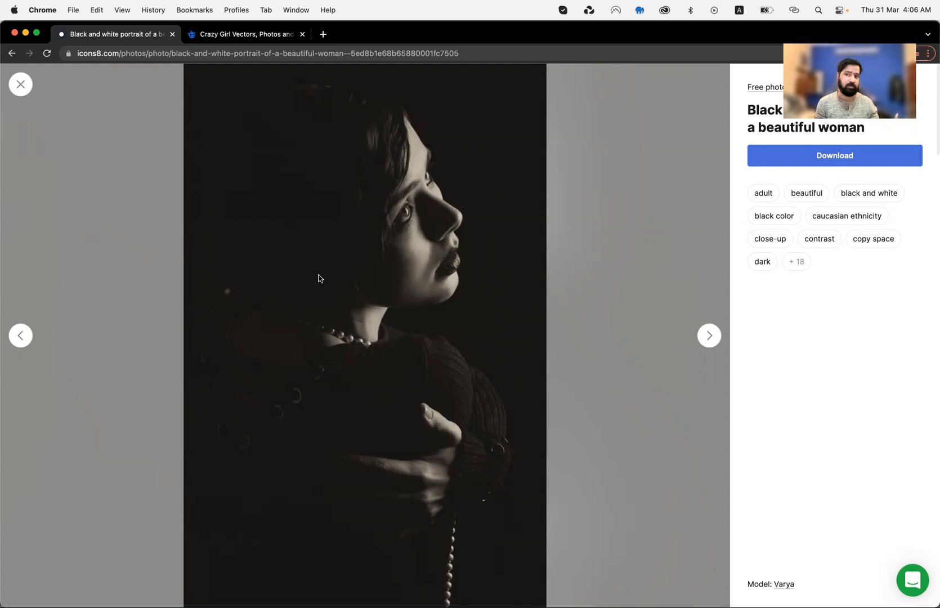
# - Close the portrait, browse further through the Fashion gallery and open the "Young" photo of the woman in black gloves
pyautogui.press('Escape')
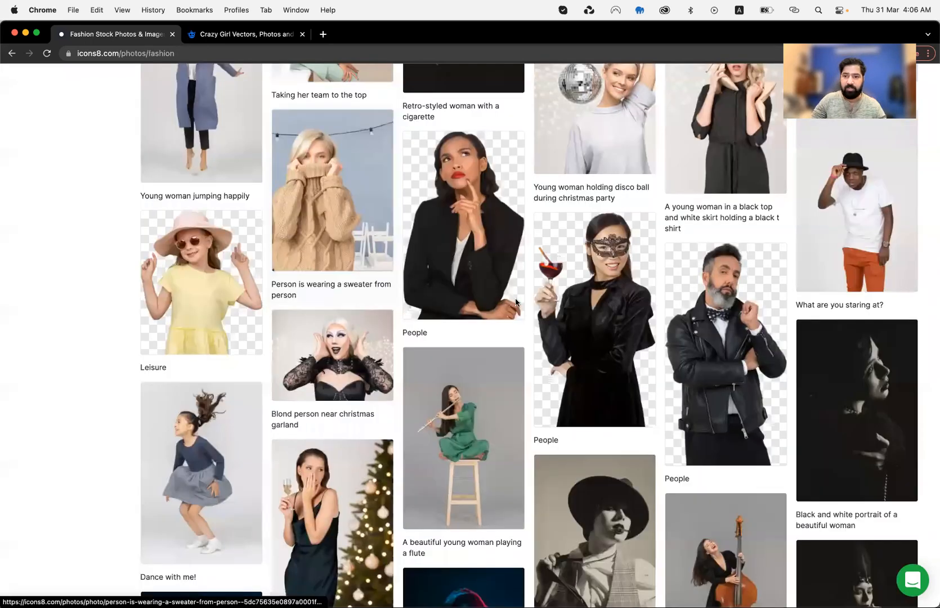
pyautogui.scroll(-4, 515, 301)
pyautogui.scroll(-5, 516, 302)
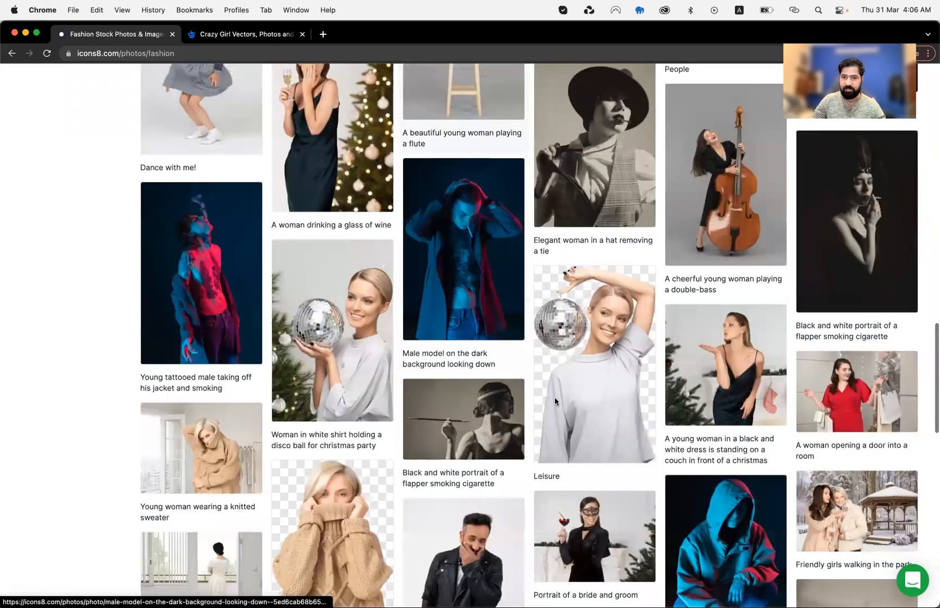
pyautogui.scroll(-5, 554, 401)
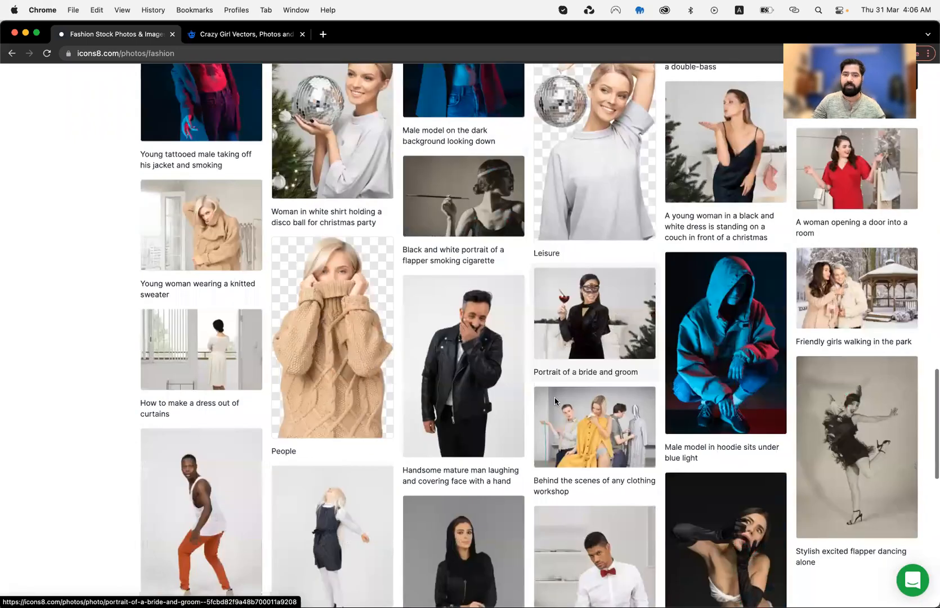
pyautogui.scroll(-4, 555, 401)
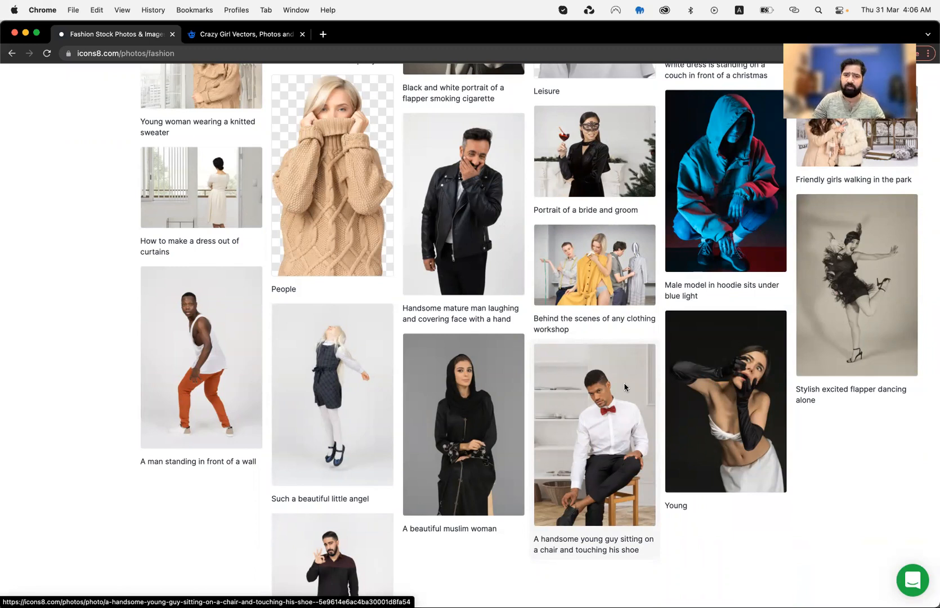
pyautogui.click(708, 385)
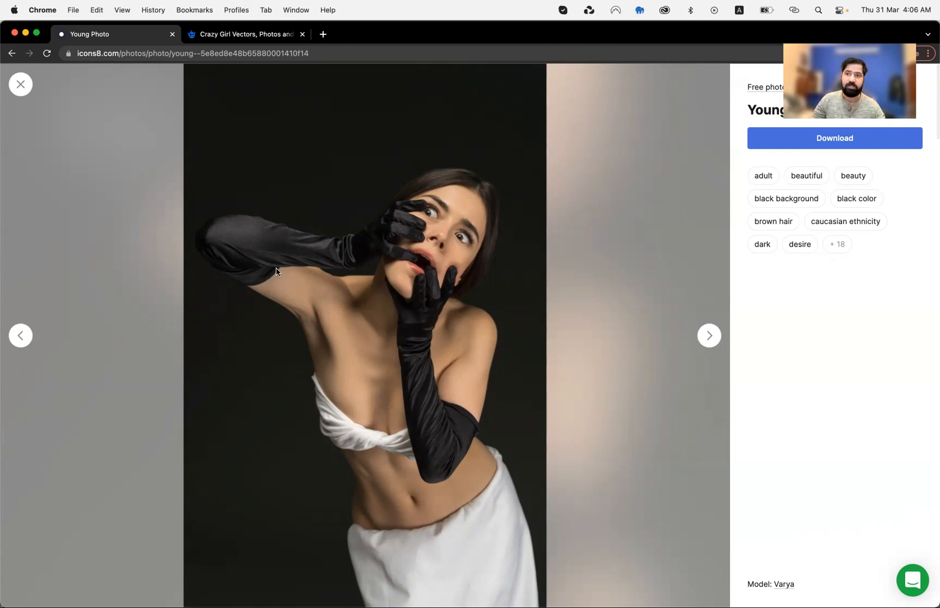
# - Close the "Young" photo and open the "I don't need this anymore" sweater photo from the Fashion gallery
pyautogui.click(20, 84)
pyautogui.scroll(6, 105, 197)
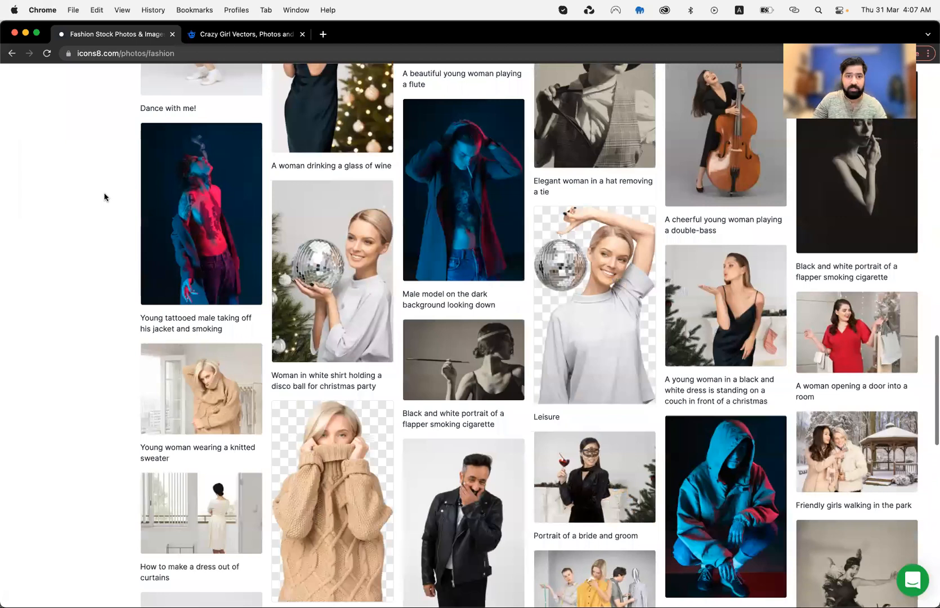
pyautogui.scroll(10, 105, 197)
pyautogui.scroll(2, 310, 206)
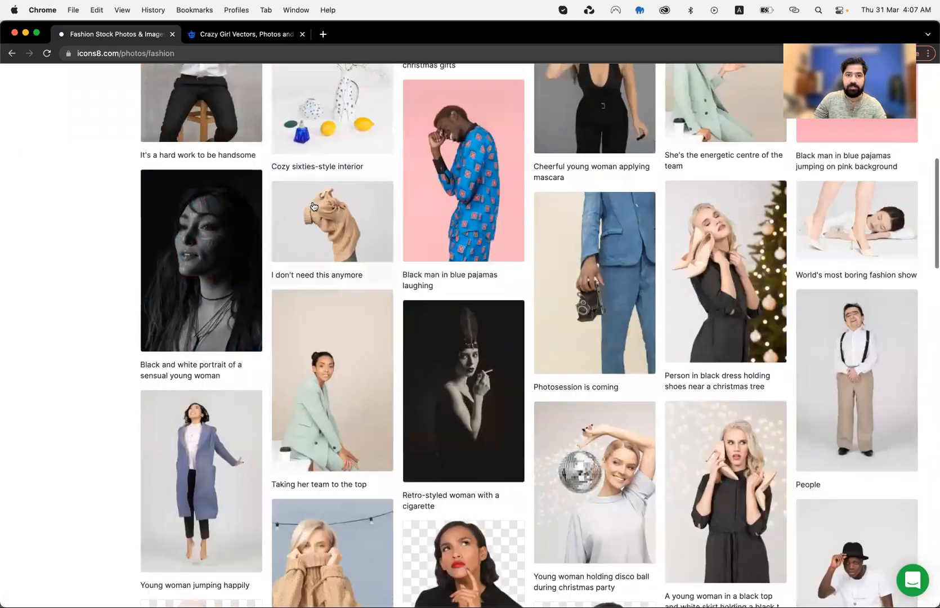
pyautogui.click(289, 196)
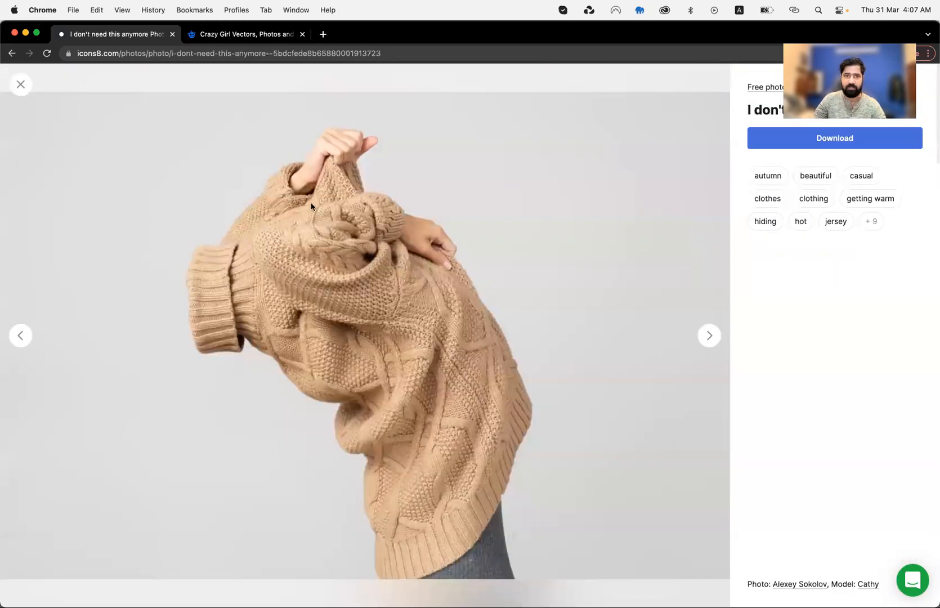
# - Copy the sweater image and switch to the Untitled design file in Figma
pyautogui.rightClick(313, 203)
pyautogui.click(339, 234)
pyautogui.press('super+Tab')
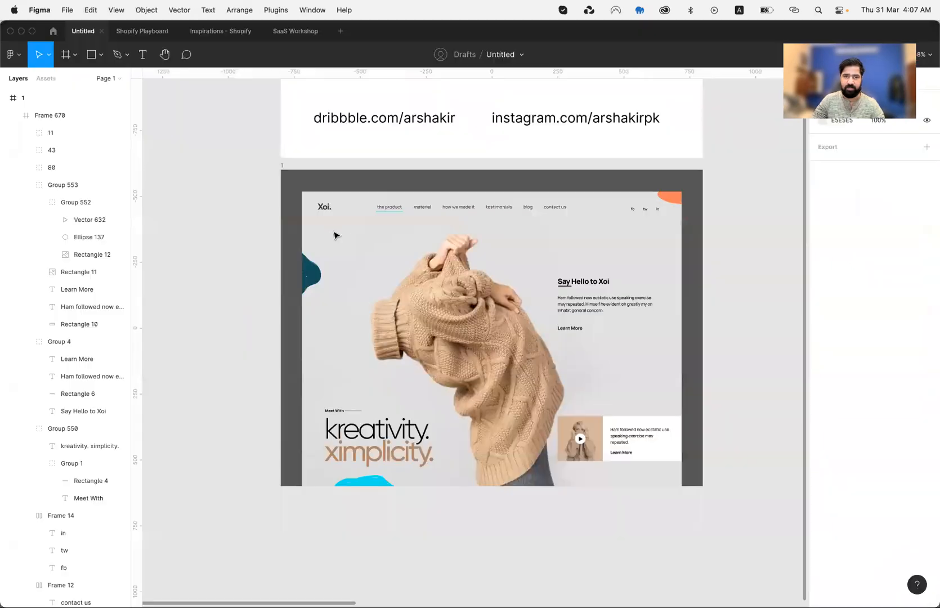
# - Draw a new frame of about 1236 × 858 on the empty canvas beside the Xoi hero design
pyautogui.click(251, 250)
pyautogui.hscroll(-15, 250, 250)
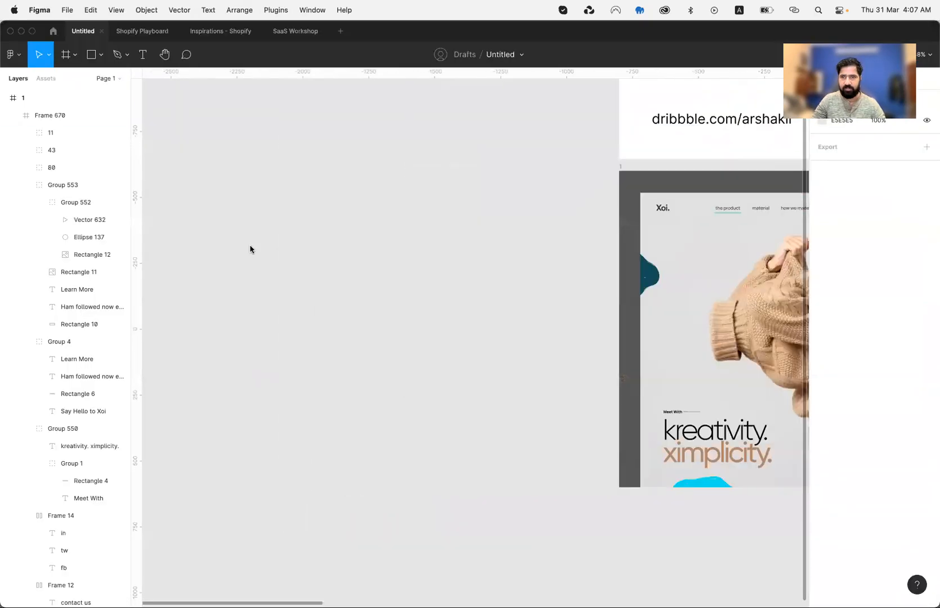
pyautogui.press('f')
pyautogui.moveTo(273, 182); pyautogui.dragTo(599, 409)
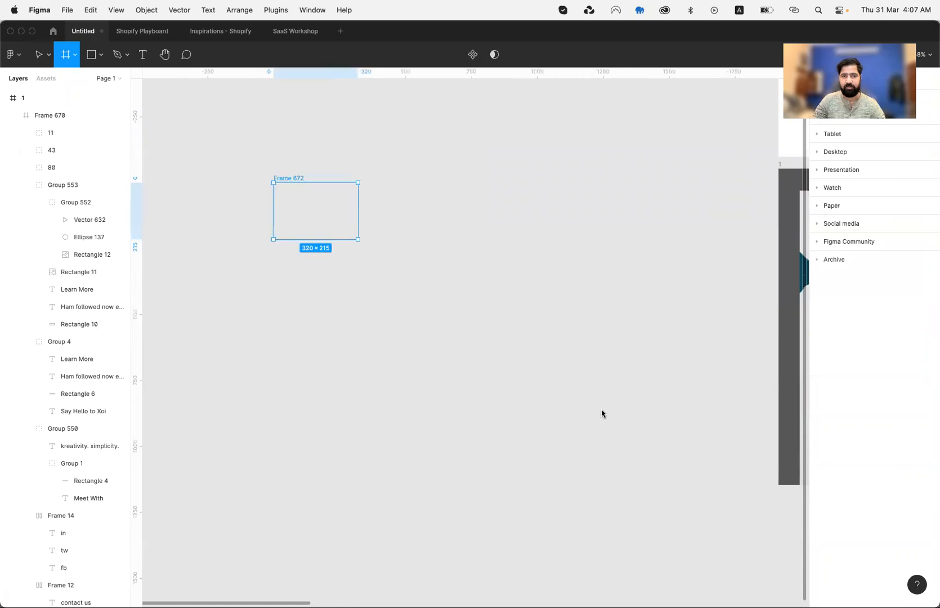
pyautogui.hscroll(3, 686, 277)
pyautogui.scroll(3, 686, 277)
# - Set the new frame's width to 1440 and its height to 990
pyautogui.click(851, 159)
pyautogui.press('super+a')
pyautogui.write('1440')
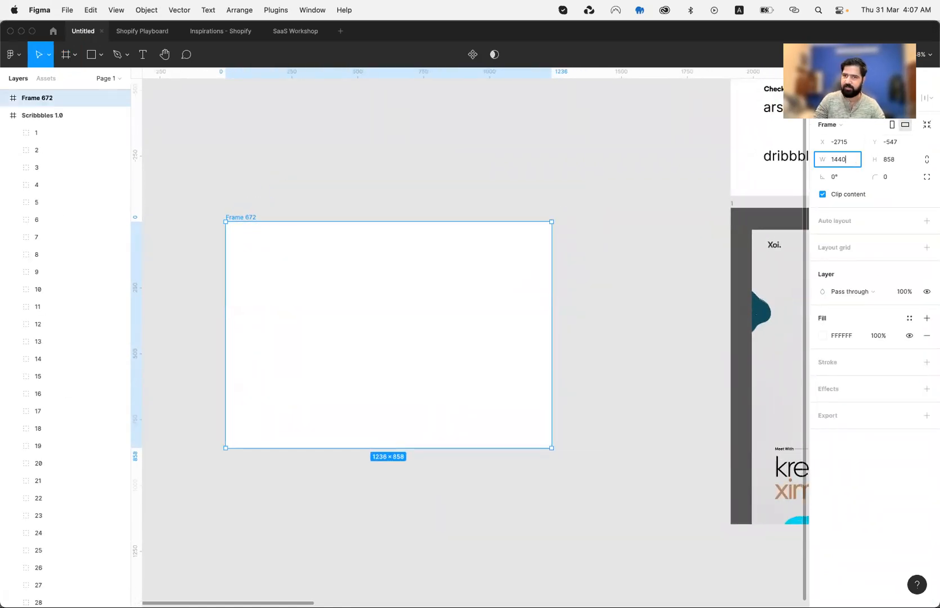
pyautogui.press('Tab')
pyautogui.write('99')
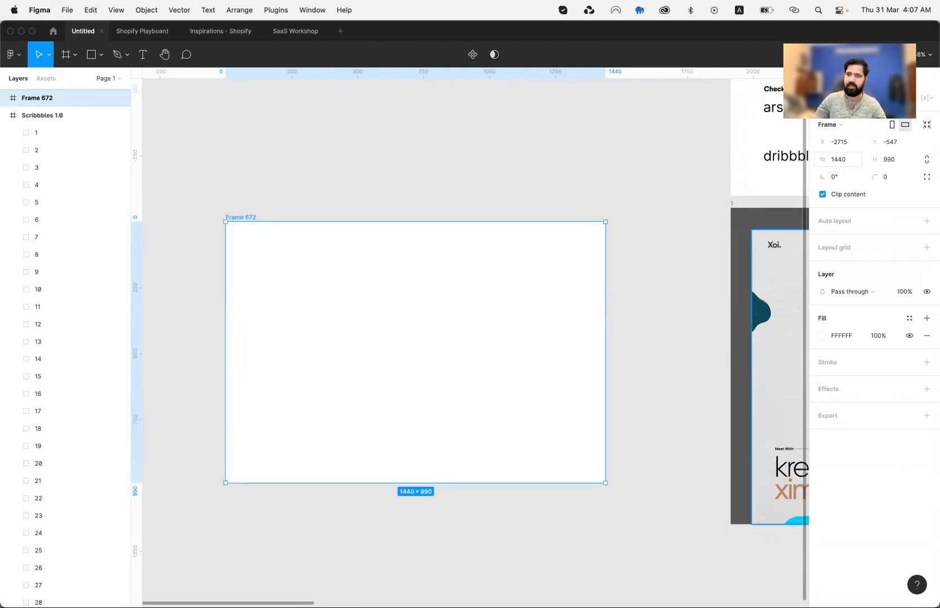
# - Move the blank 1440 × 990 frame slightly down on the canvas, to Y -495
pyautogui.moveTo(556, 325); pyautogui.dragTo(559, 336)
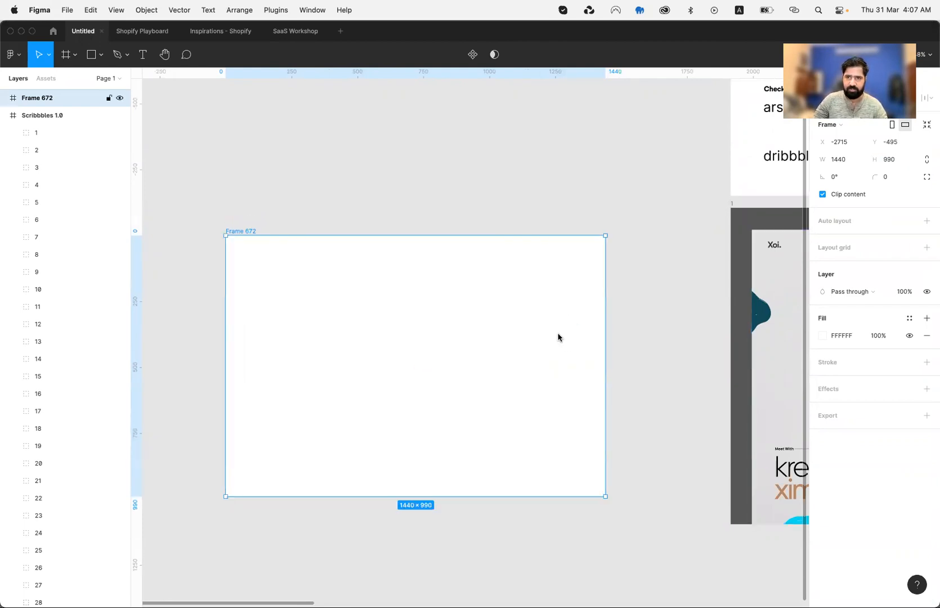
pyautogui.click(518, 520)
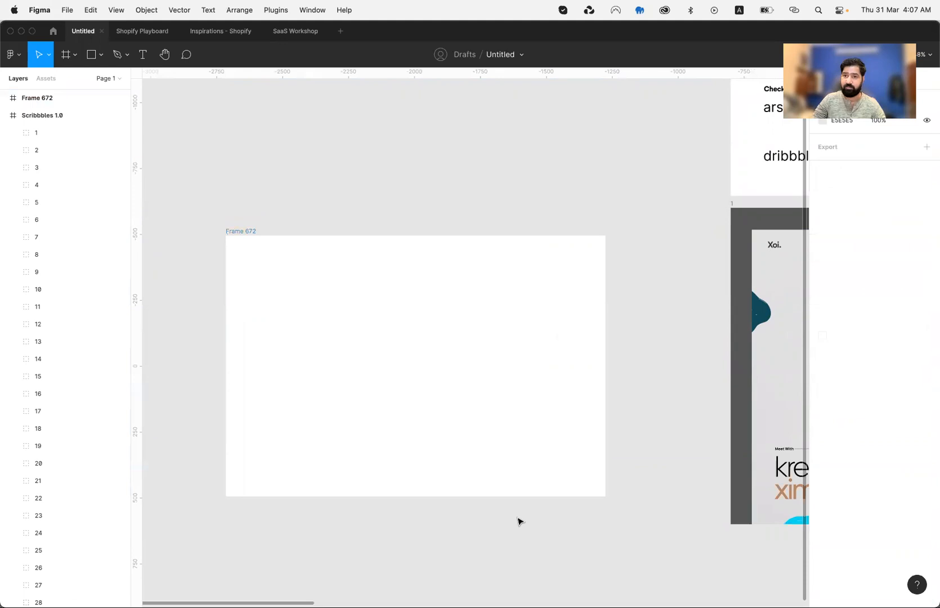
# - Paste the copied sweater photo into the blank frame and scale it proportionally to 1484 × 990
pyautogui.click(378, 428)
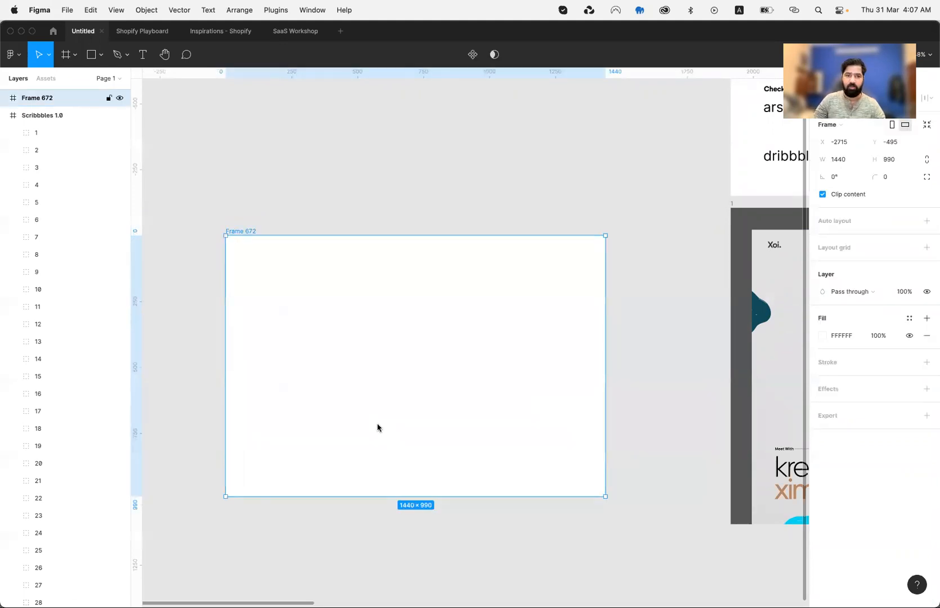
pyautogui.press('super+v')
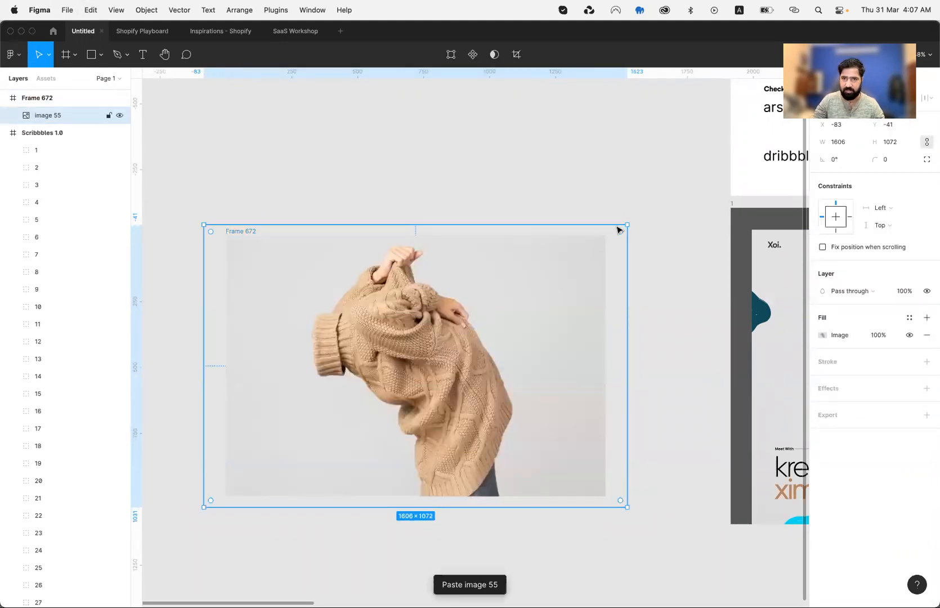
pyautogui.moveTo(625, 222)
pyautogui.mouseDown()
pyautogui.moveTo(603, 239)
pyautogui.moveTo(611, 233)
pyautogui.mouseUp()
pyautogui.click(645, 325)
# - Scale the sweater photo down to about 1308 × 872, centred horizontally and resting on the frame's bottom edge
pyautogui.hscroll(5, 645, 326)
pyautogui.scroll(-4, 646, 325)
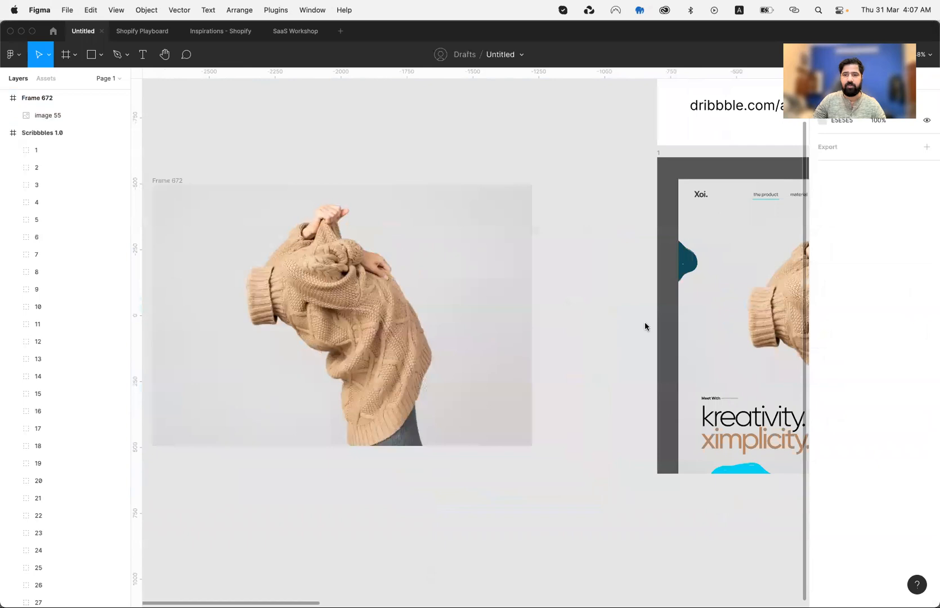
pyautogui.hscroll(-1, 645, 326)
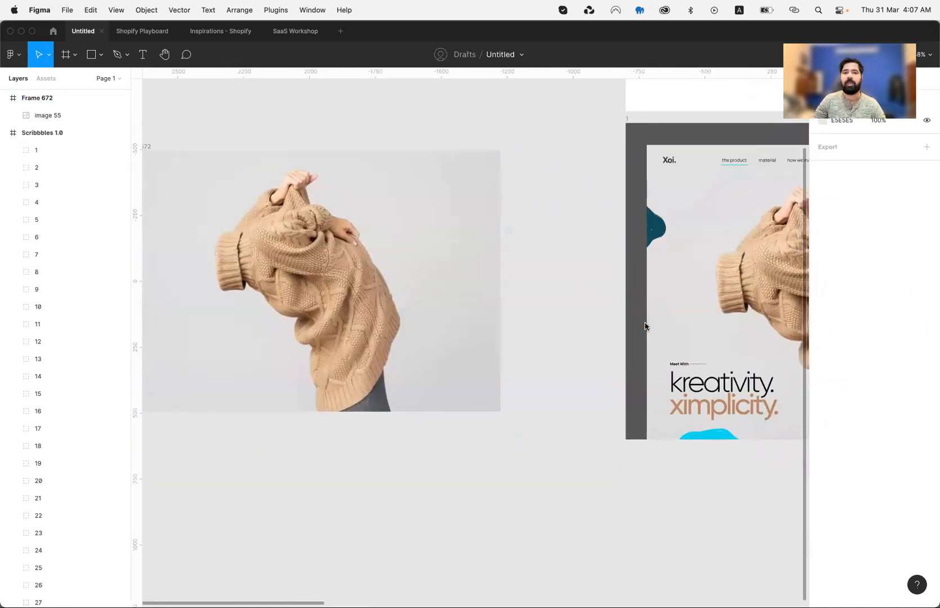
pyautogui.hscroll(3, 645, 326)
pyautogui.hscroll(-5, 646, 325)
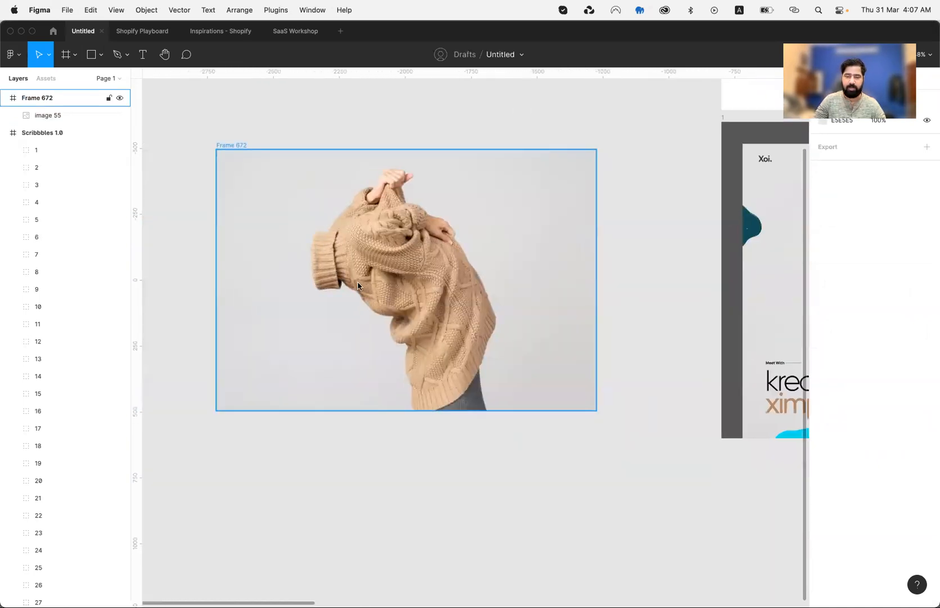
pyautogui.scroll(5, 393, 321)
pyautogui.scroll(-5, 394, 321)
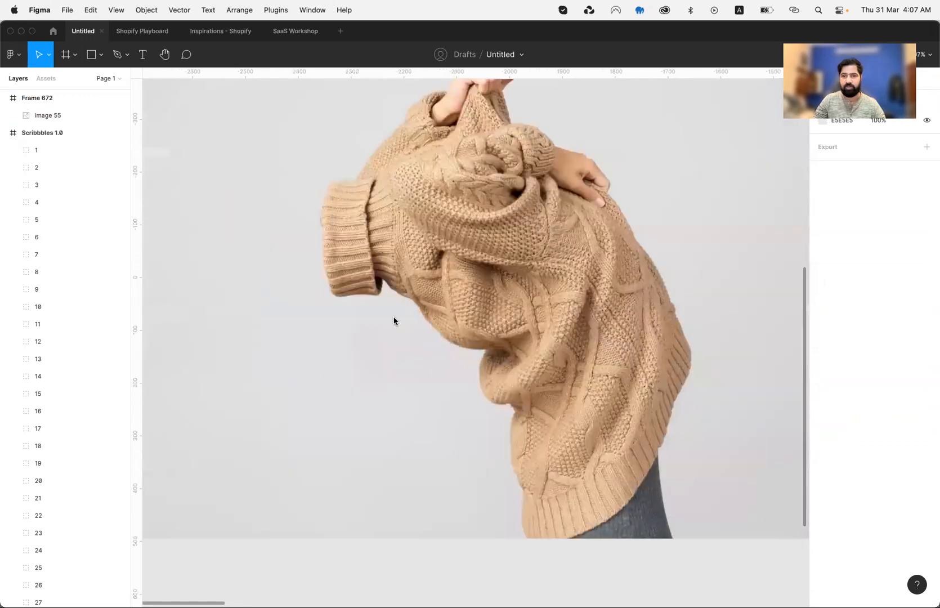
pyautogui.click(511, 275)
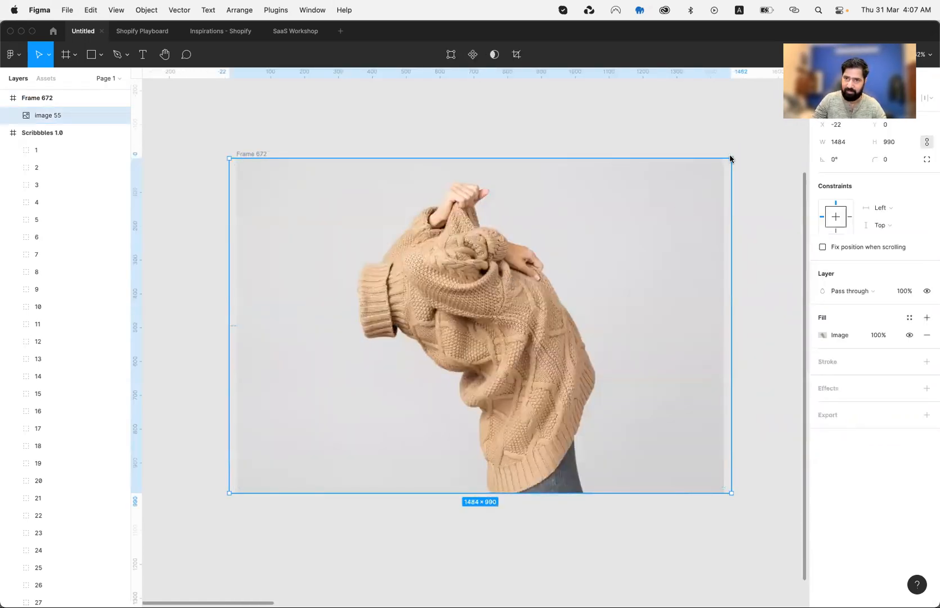
pyautogui.moveTo(727, 159); pyautogui.dragTo(672, 183)
pyautogui.moveTo(577, 262)
pyautogui.mouseDown()
pyautogui.moveTo(568, 288)
pyautogui.moveTo(572, 274)
pyautogui.mouseUp()
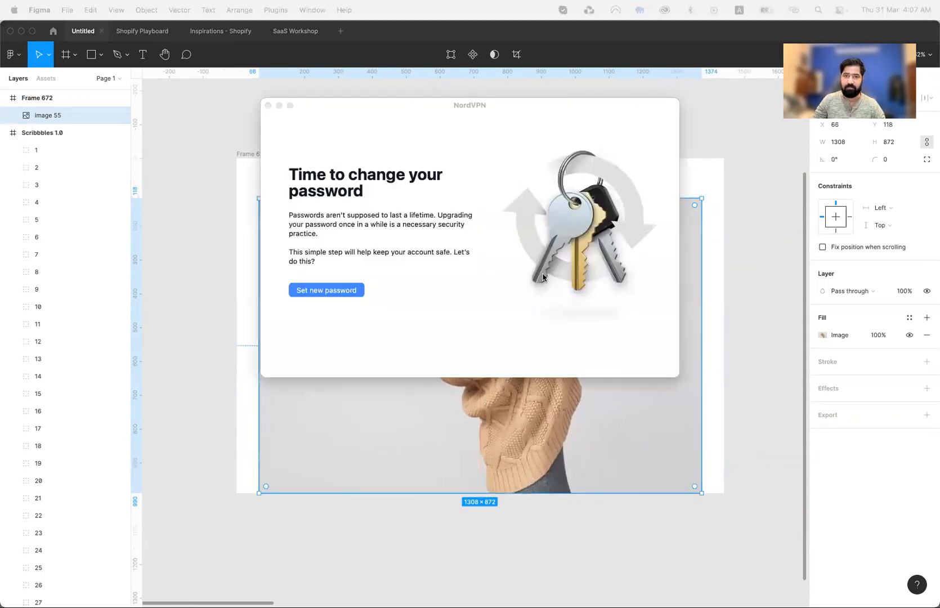
pyautogui.click(300, 417)
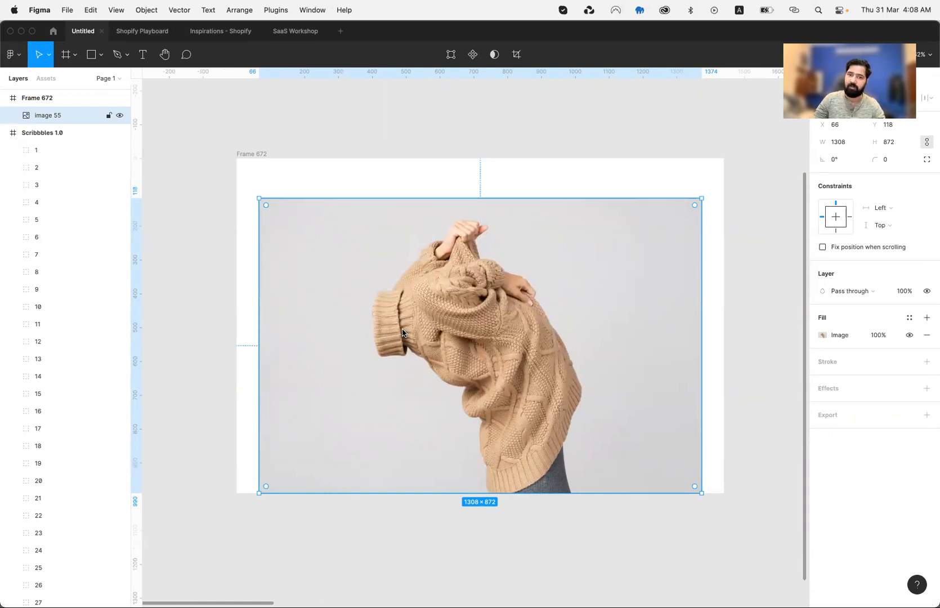
# - Fill the frame with a light grey sampled from the upper part of the photo's background
pyautogui.click(250, 154)
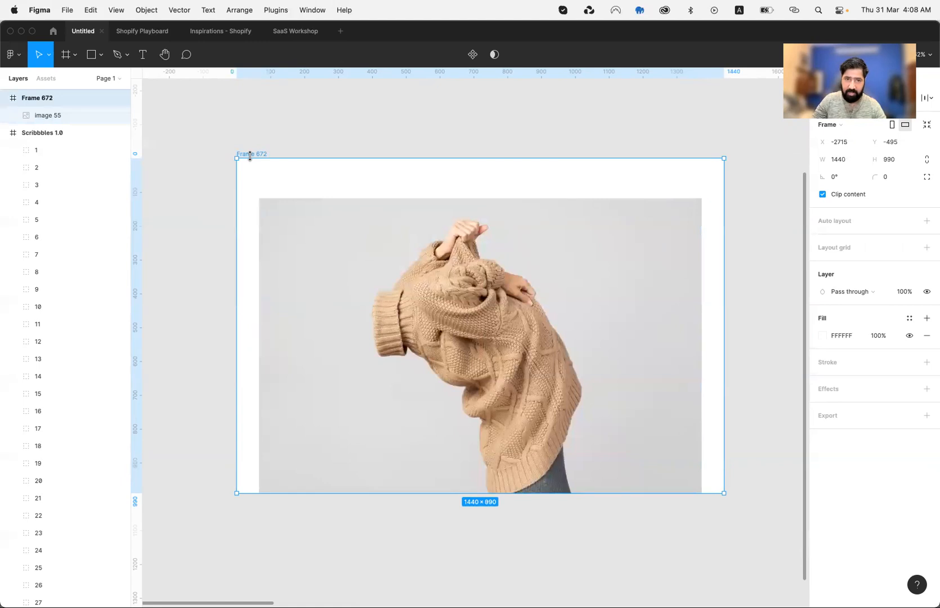
pyautogui.press('i')
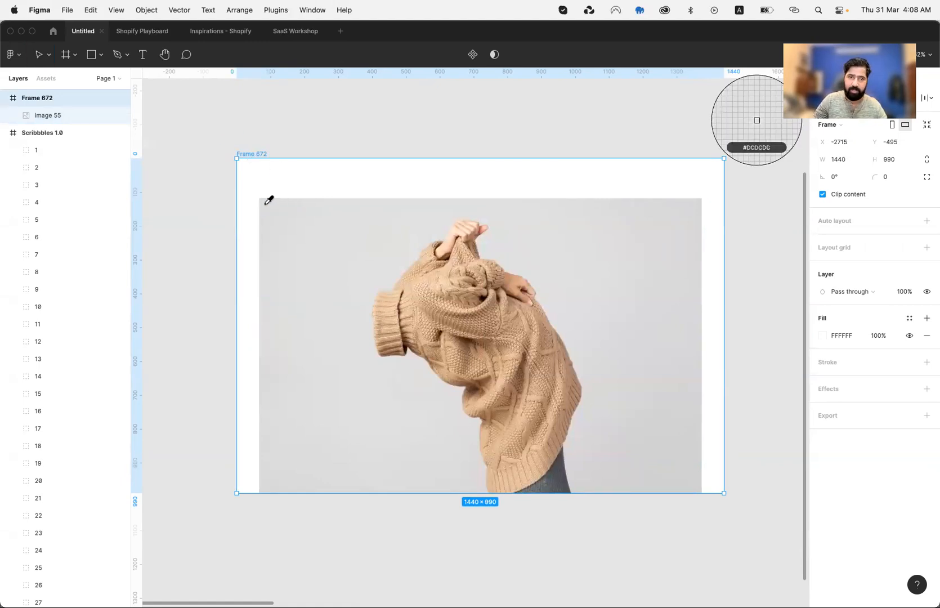
pyautogui.click(338, 208)
pyautogui.click(270, 123)
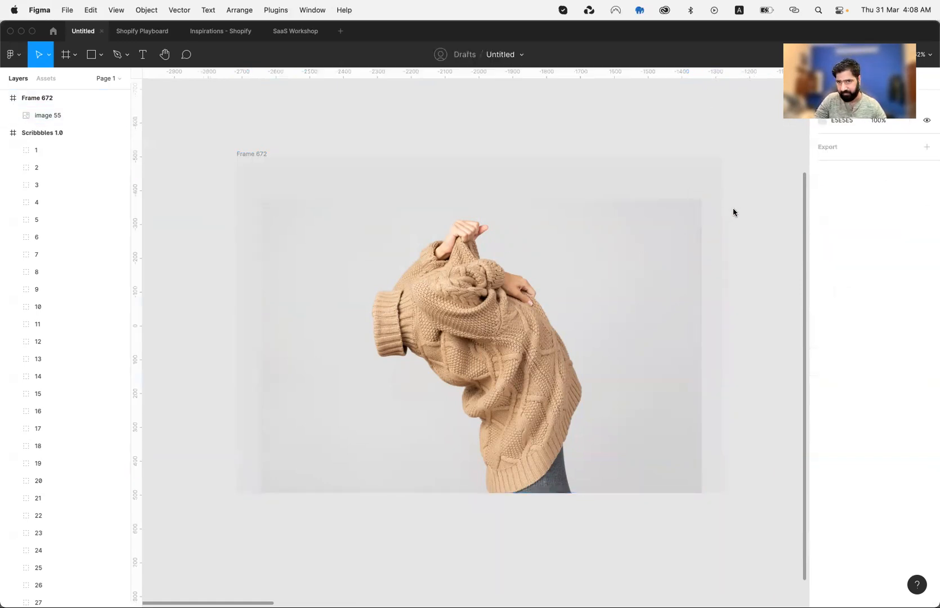
# - Trace a loose Pen outline over the figure, from beside the sweater's lower left around to just below the frame
pyautogui.scroll(5, 733, 212)
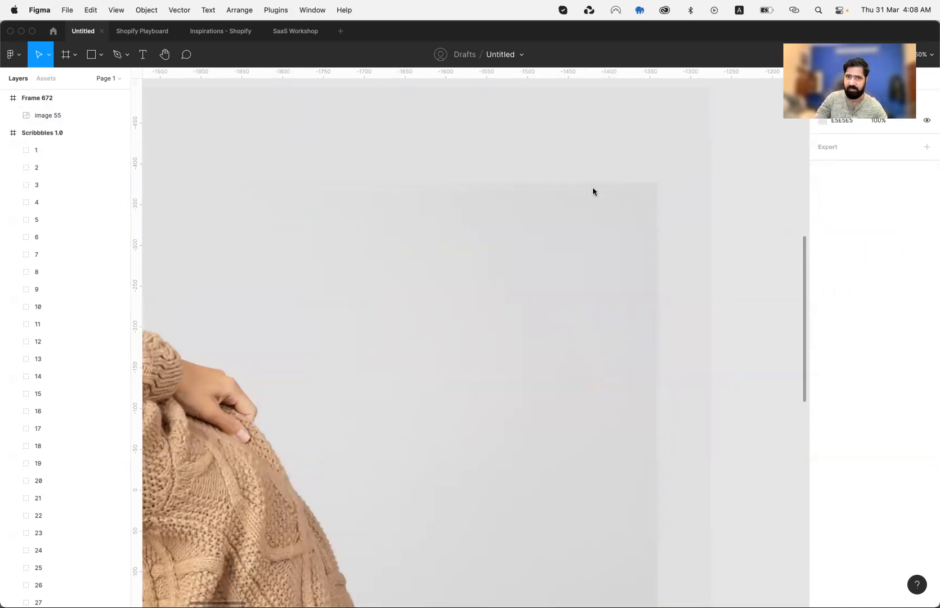
pyautogui.scroll(-3, 570, 252)
pyautogui.hscroll(-3, 570, 252)
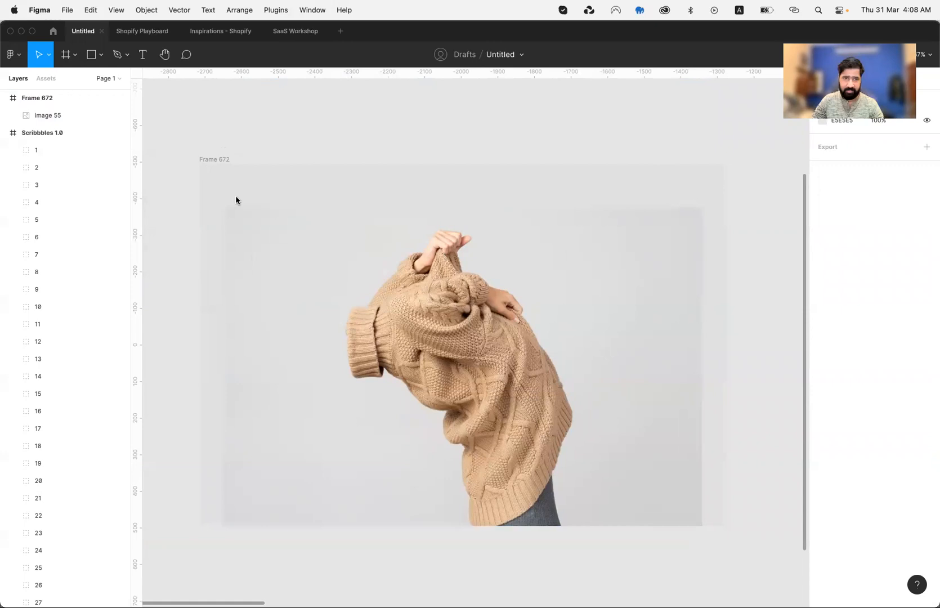
pyautogui.press('p')
pyautogui.click(325, 443)
pyautogui.click(290, 306)
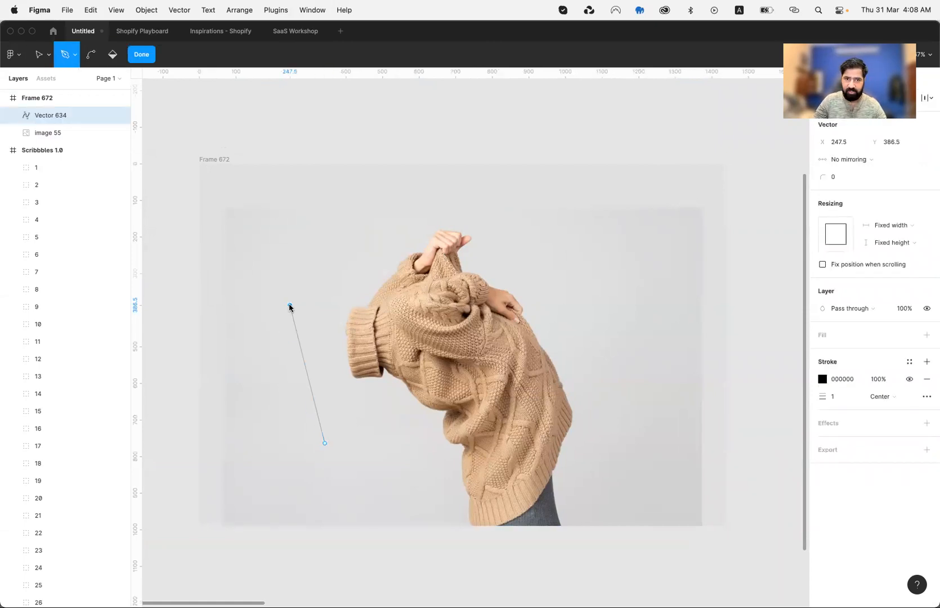
pyautogui.click(373, 240)
pyautogui.click(436, 219)
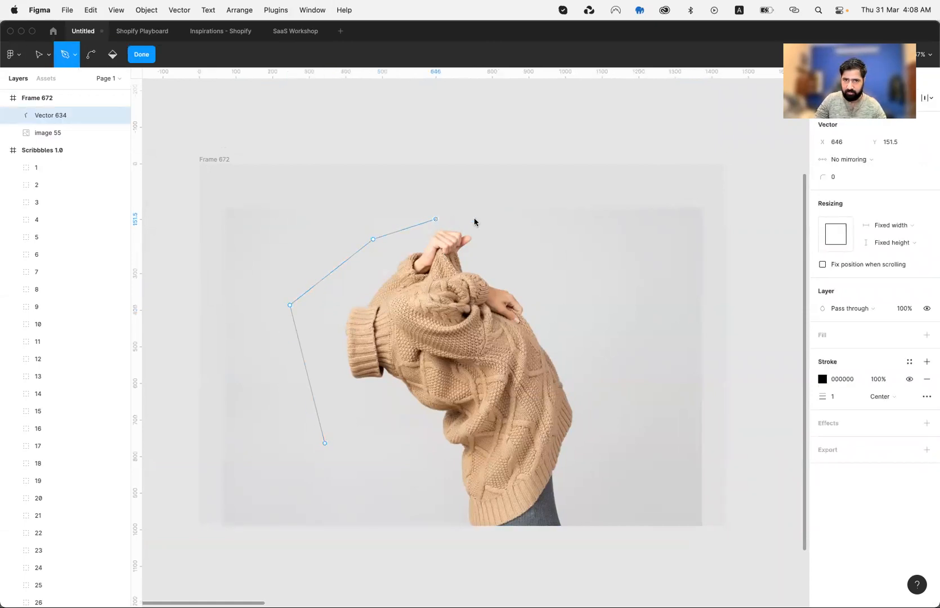
pyautogui.click(504, 231)
pyautogui.click(577, 335)
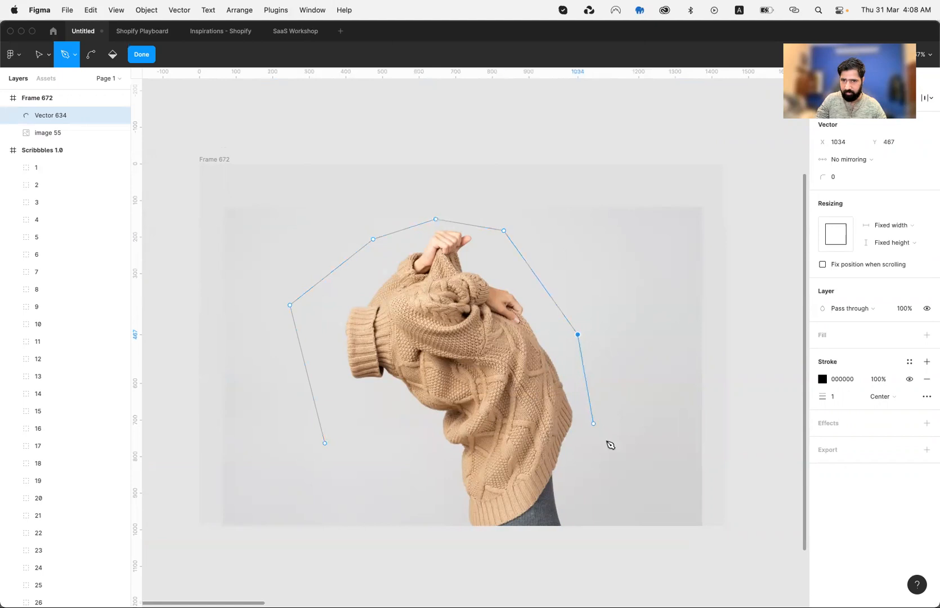
pyautogui.click(594, 488)
pyautogui.click(588, 550)
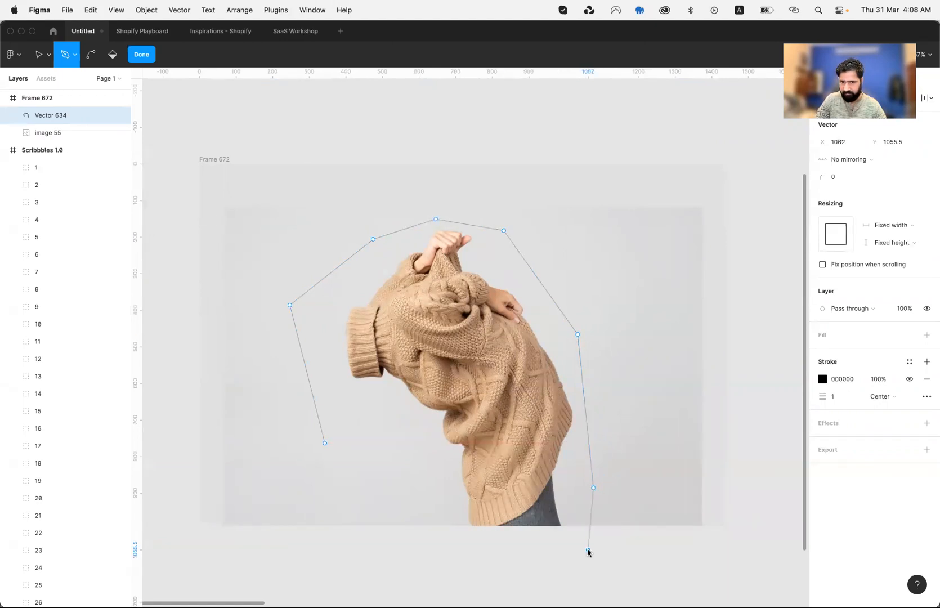
# - Close the Pen path around the outside of the frame, leaving the figure uncovered, about 1634 × 1188 overall
pyautogui.click(760, 550)
pyautogui.click(751, 153)
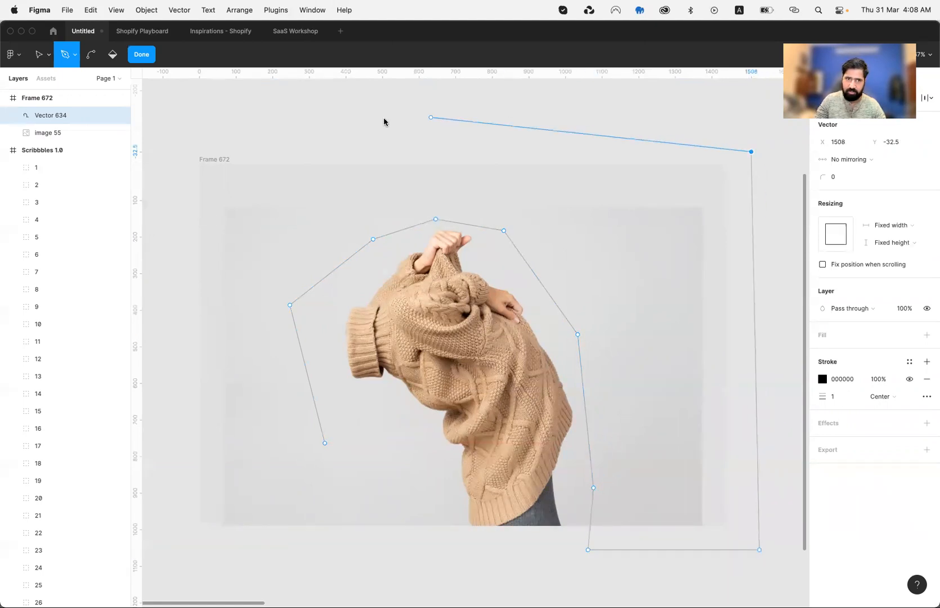
pyautogui.click(224, 116)
pyautogui.click(162, 163)
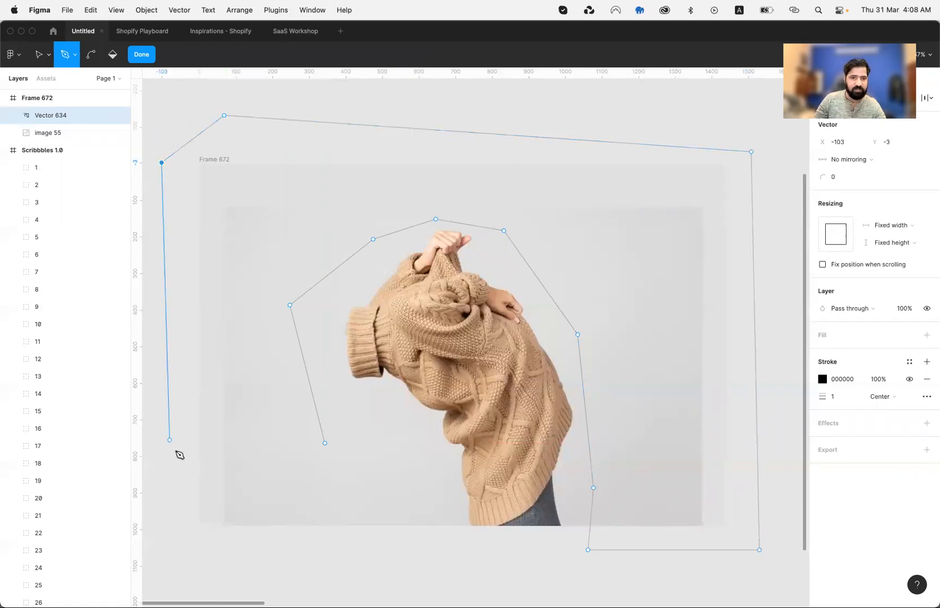
pyautogui.click(188, 532)
pyautogui.click(312, 547)
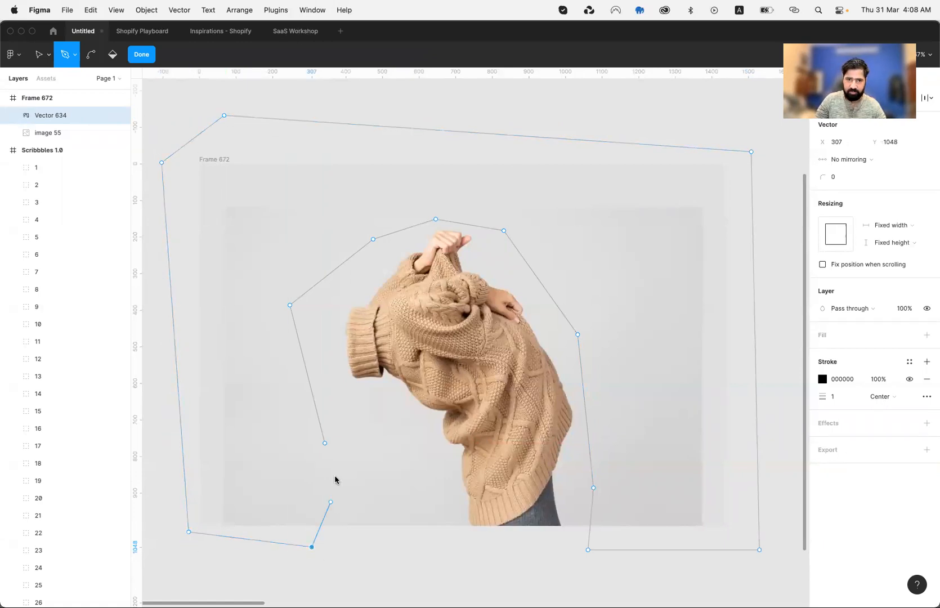
pyautogui.click(324, 439)
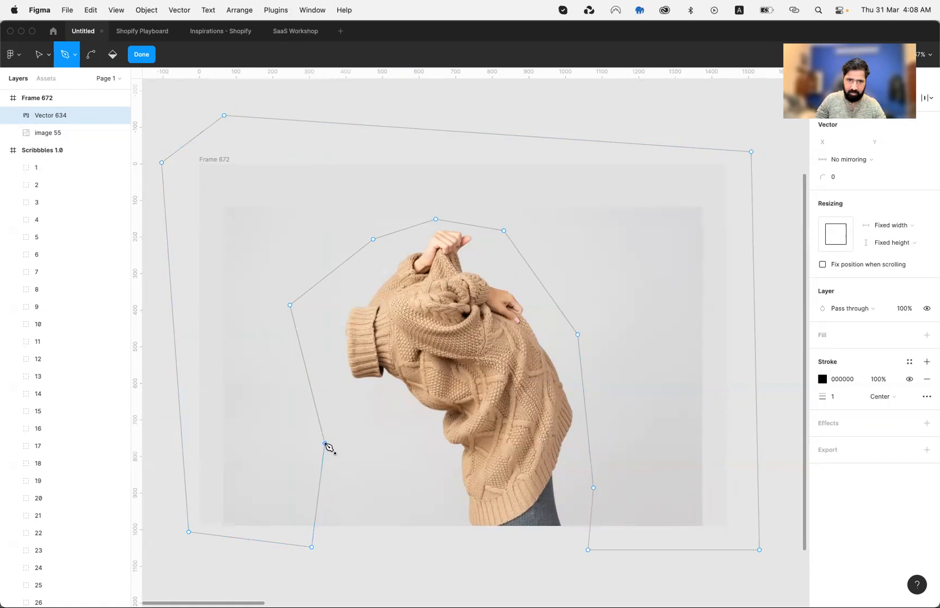
pyautogui.press('Escape')
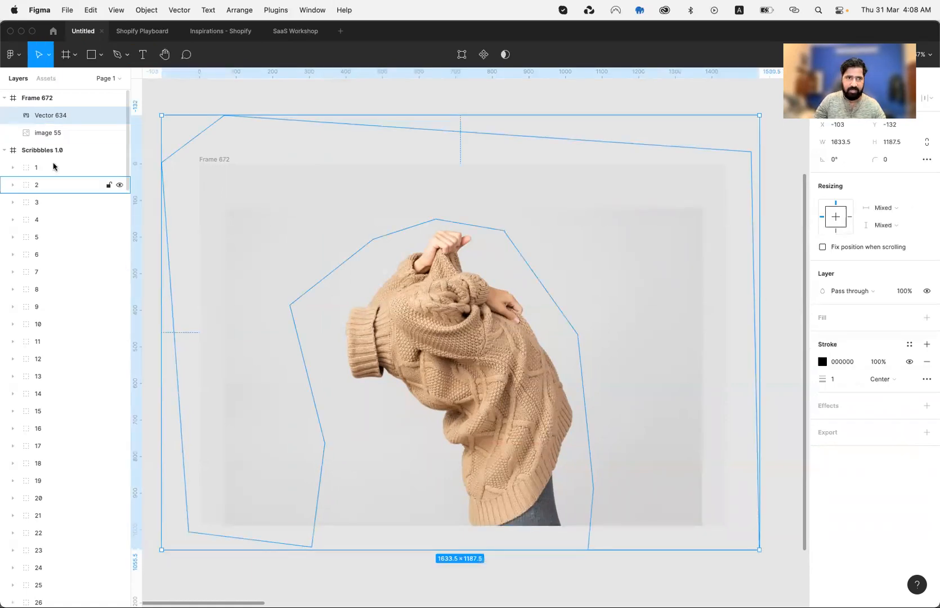
# - Remove the path's stroke and fill it with the E0E0E0 grey sampled from the photo's background
pyautogui.click(927, 318)
pyautogui.click(927, 379)
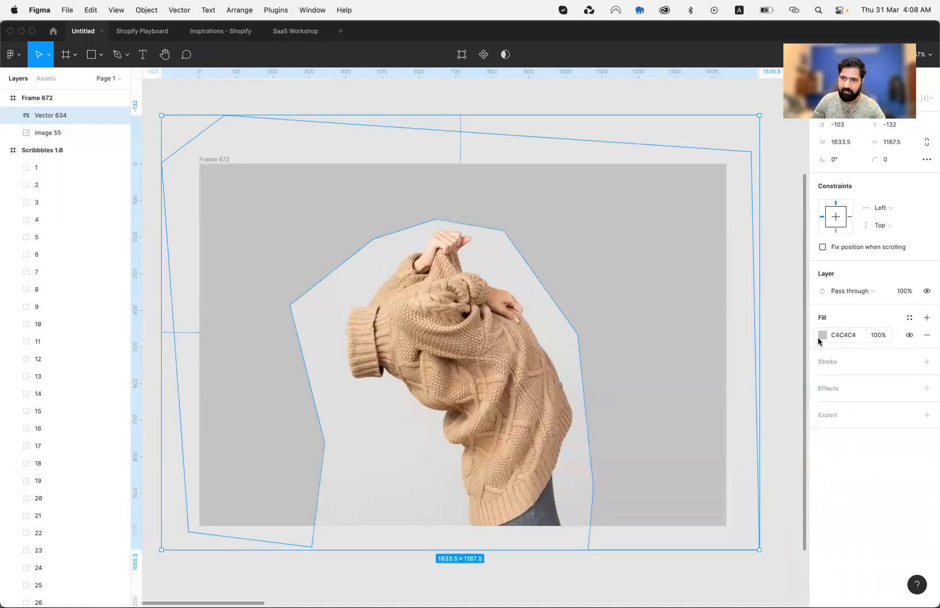
pyautogui.click(822, 335)
pyautogui.click(698, 480)
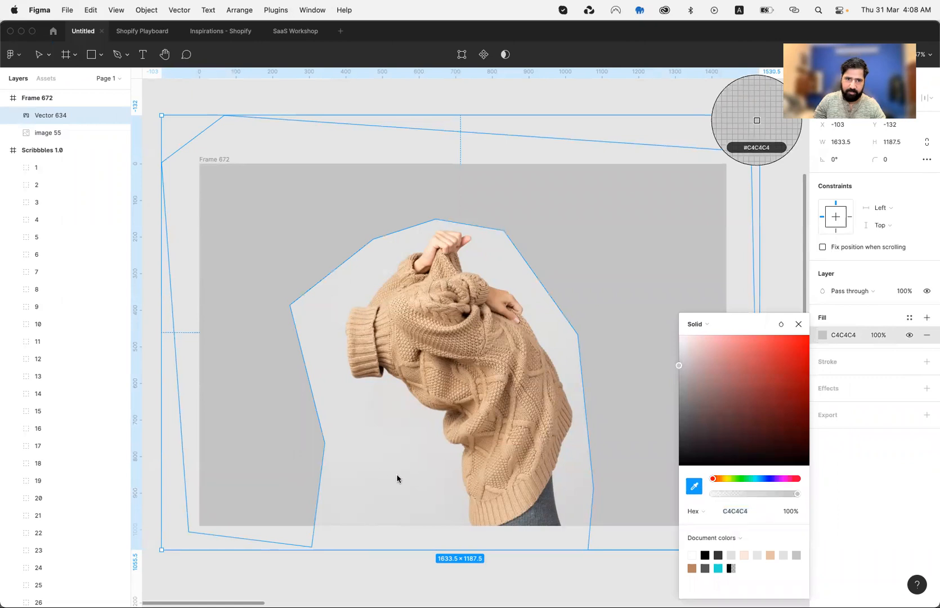
pyautogui.click(363, 436)
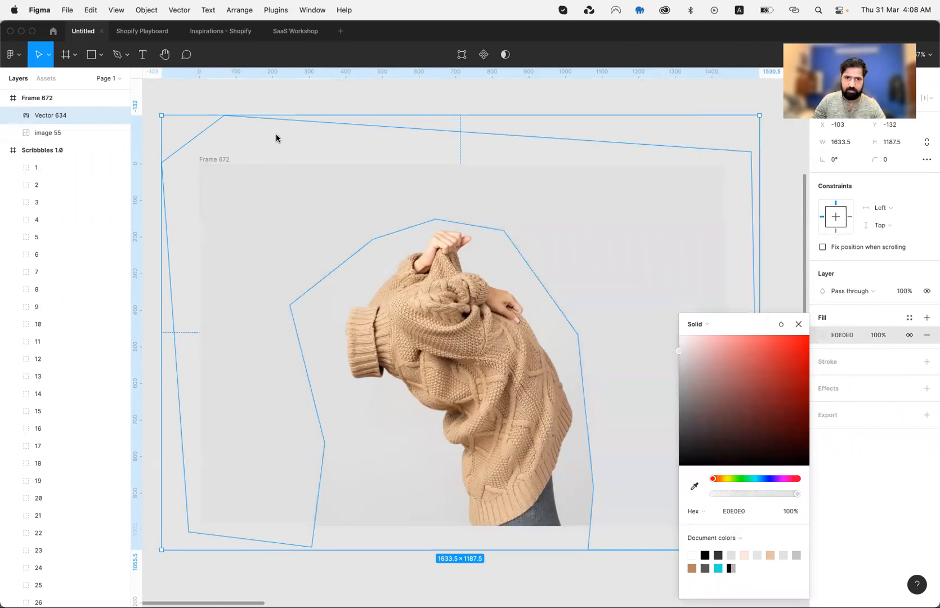
pyautogui.click(299, 144)
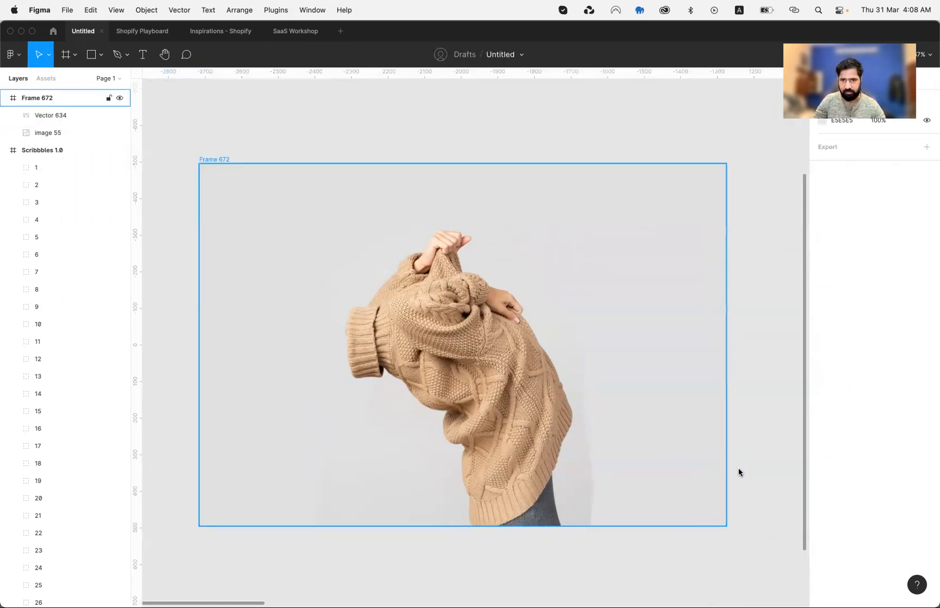
# - Add an effect to the grey shape surrounding the figure and set it to Background blur
pyautogui.scroll(10, 602, 523)
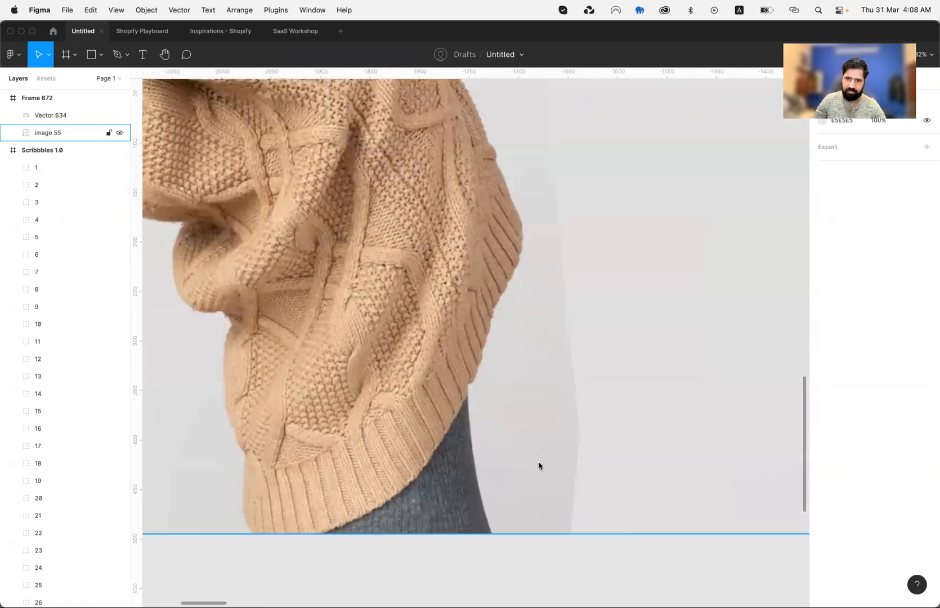
pyautogui.click(647, 425)
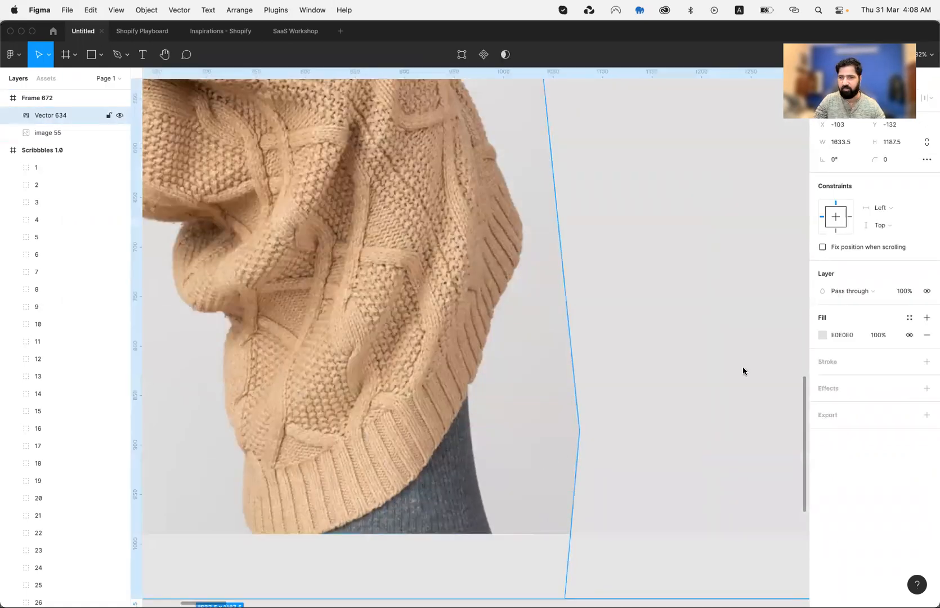
pyautogui.click(874, 391)
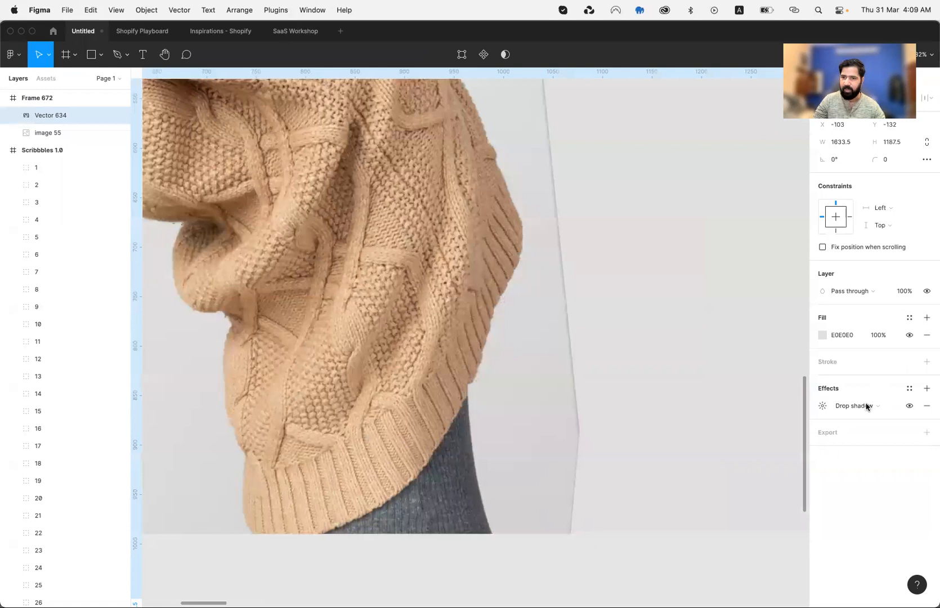
pyautogui.click(869, 405)
pyautogui.click(873, 431)
pyautogui.click(871, 432)
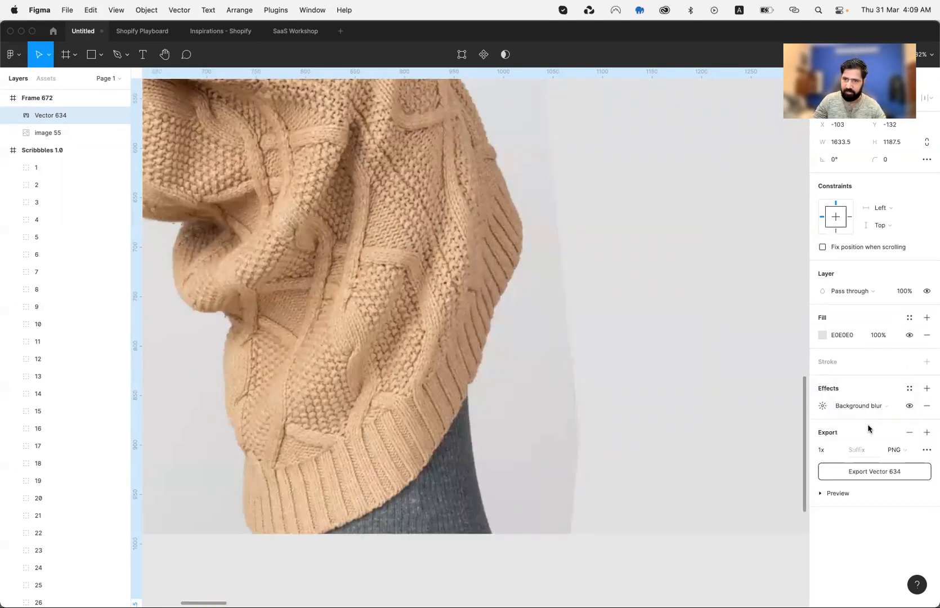
# - Change the grey shape's effect to Layer blur and set the blur to 64
pyautogui.click(855, 406)
pyautogui.click(853, 392)
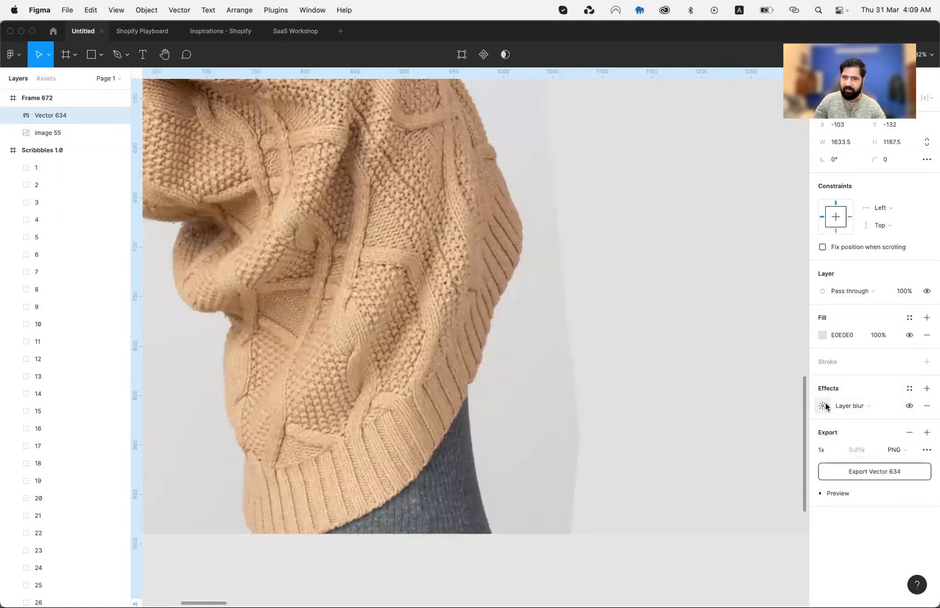
pyautogui.click(823, 406)
pyautogui.hotkey('shift', 'Up')
pyautogui.hotkey('shift', 'Up')
pyautogui.hotkey('shift', 'Up')
pyautogui.hotkey('shift', 'Up')
pyautogui.hotkey('shift', 'Up')
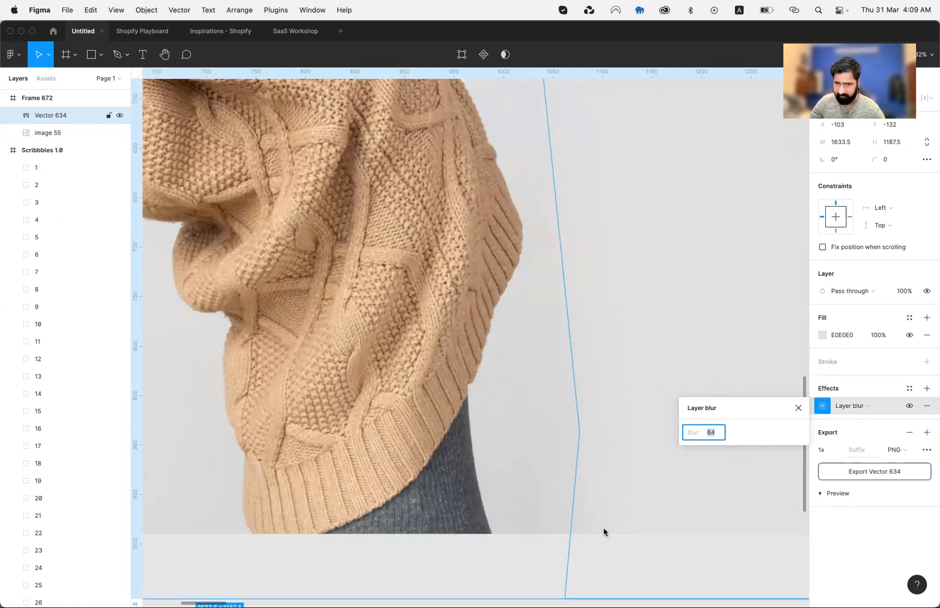
# - Inspect the blurred grey shape's transition around the sweater figure at 100% zoom and across the whole frame
pyautogui.click(609, 559)
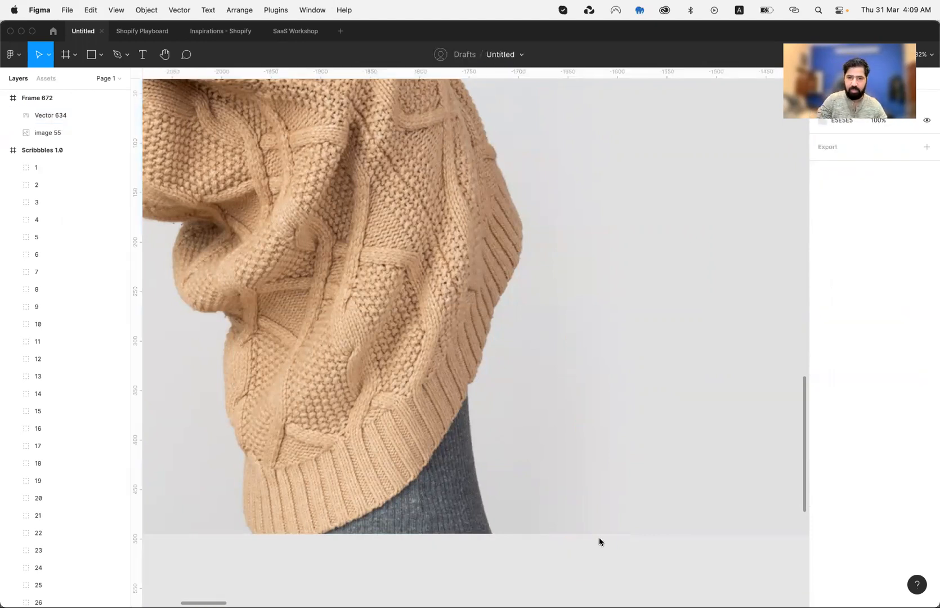
pyautogui.hotkey('shift', '0')
pyautogui.click(645, 376)
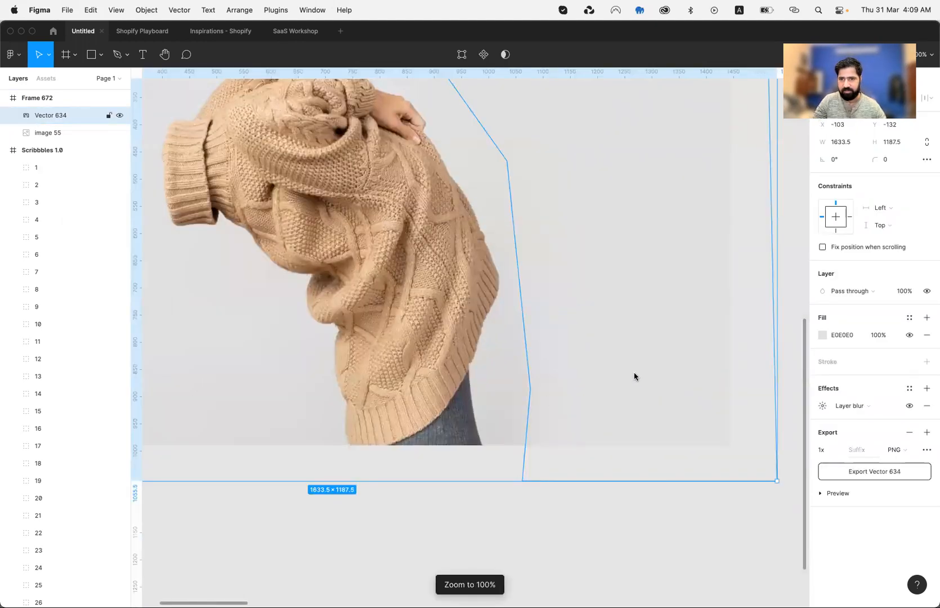
pyautogui.moveTo(632, 372)
pyautogui.mouseDown()
pyautogui.moveTo(644, 371)
pyautogui.moveTo(635, 372)
pyautogui.mouseUp()
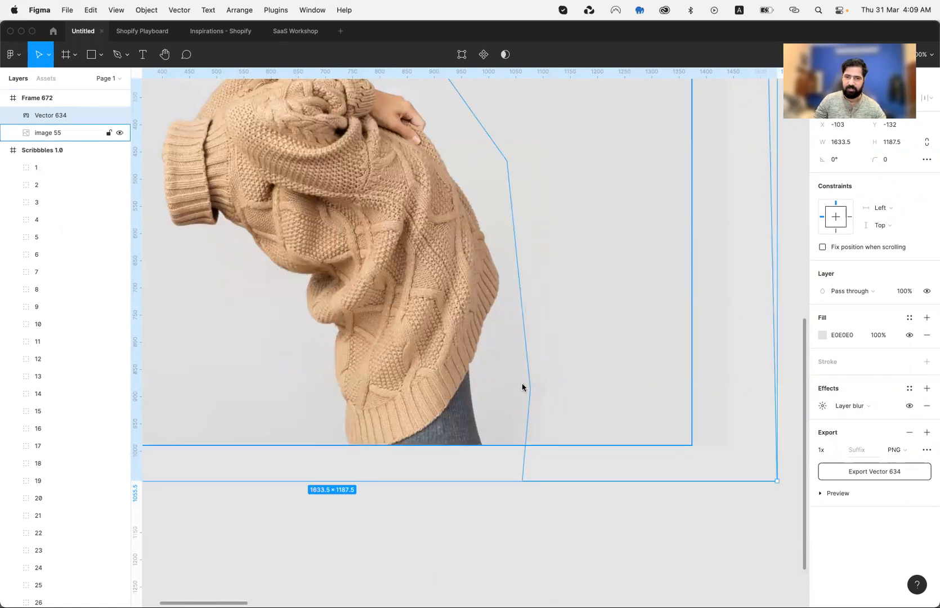
pyautogui.click(545, 548)
pyautogui.hscroll(-3, 545, 548)
pyautogui.scroll(1, 545, 548)
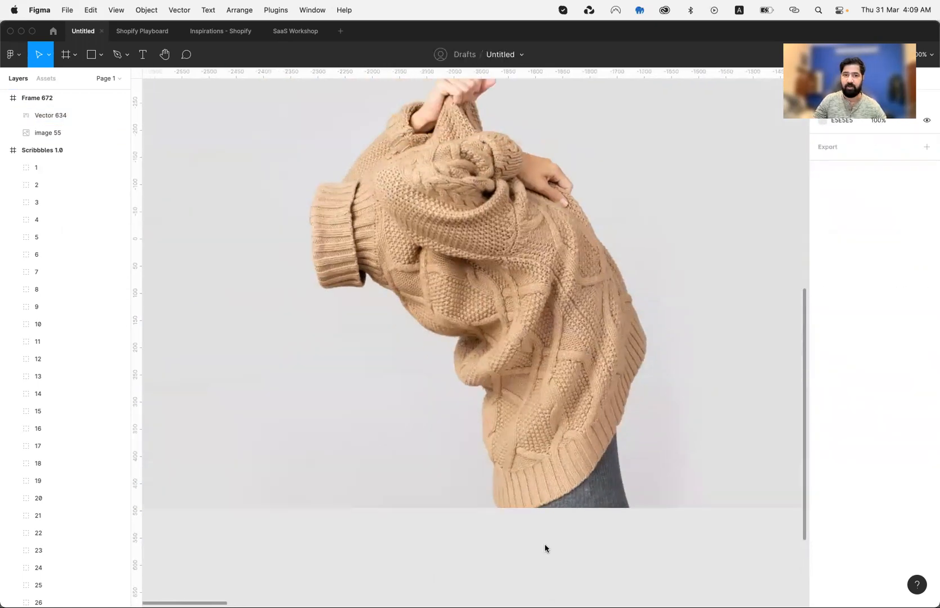
pyautogui.scroll(-5, 545, 548)
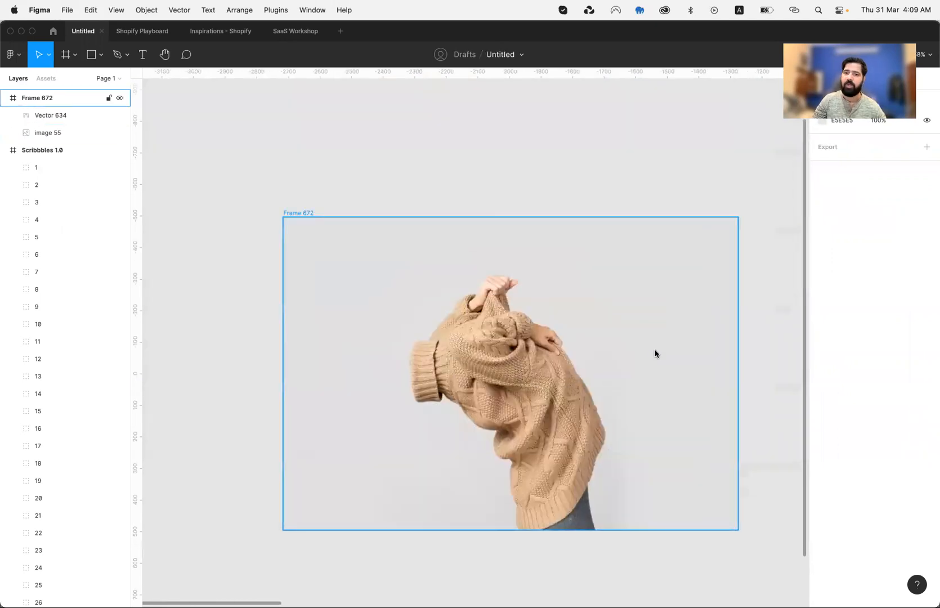
# - Group the blurred grey shape and the sweater photo inside the 1440 × 990 frame
pyautogui.click(656, 353)
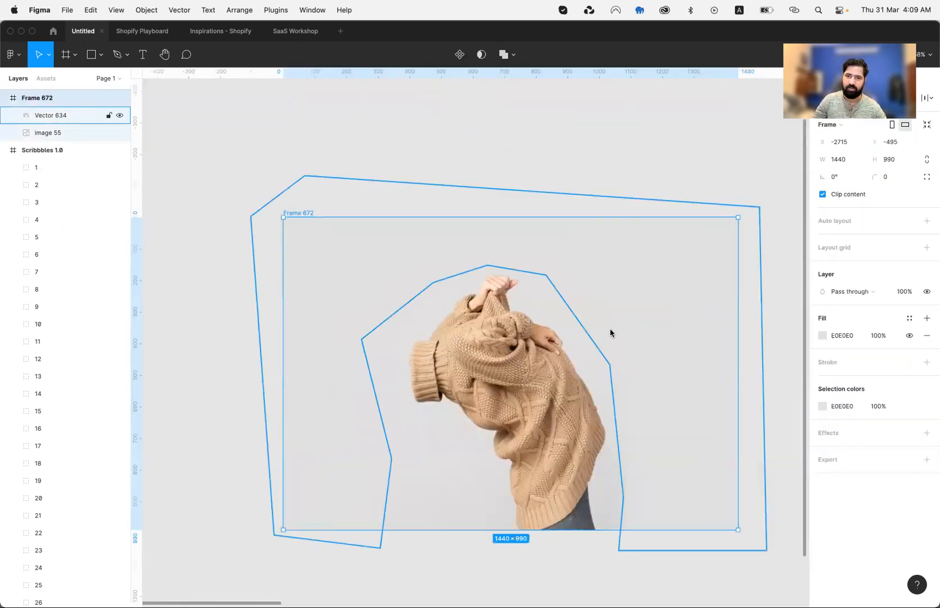
pyautogui.press('Return')
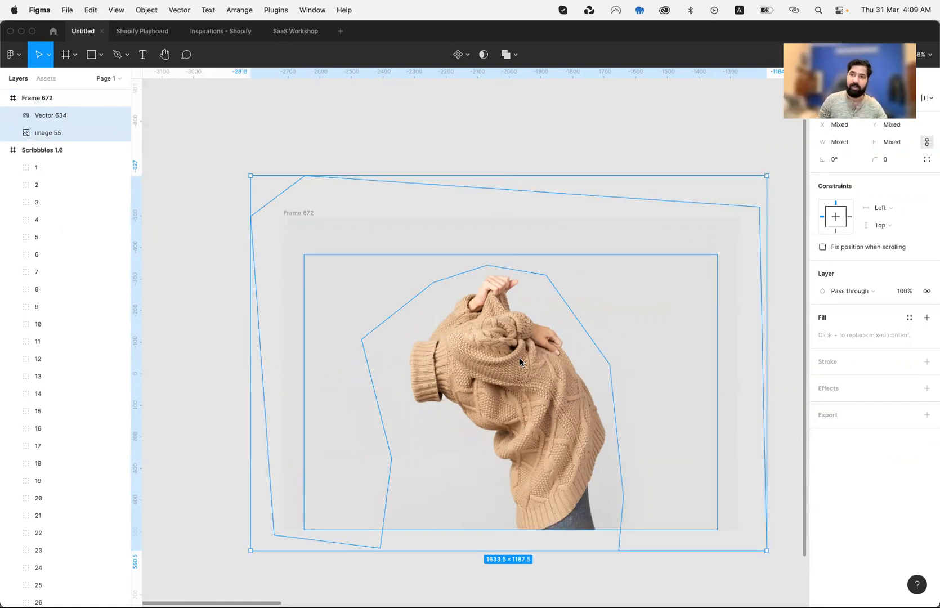
pyautogui.press('super+g')
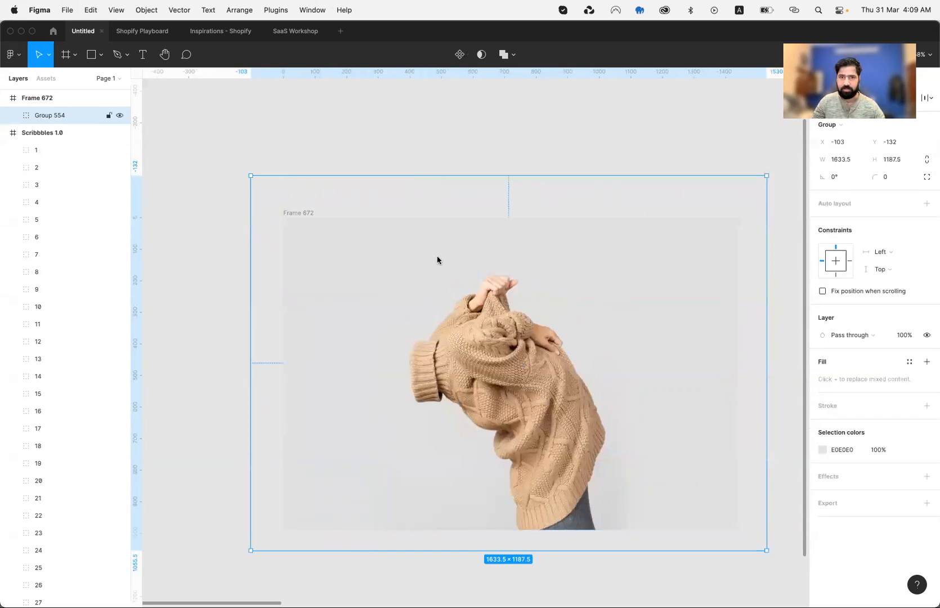
pyautogui.click(438, 140)
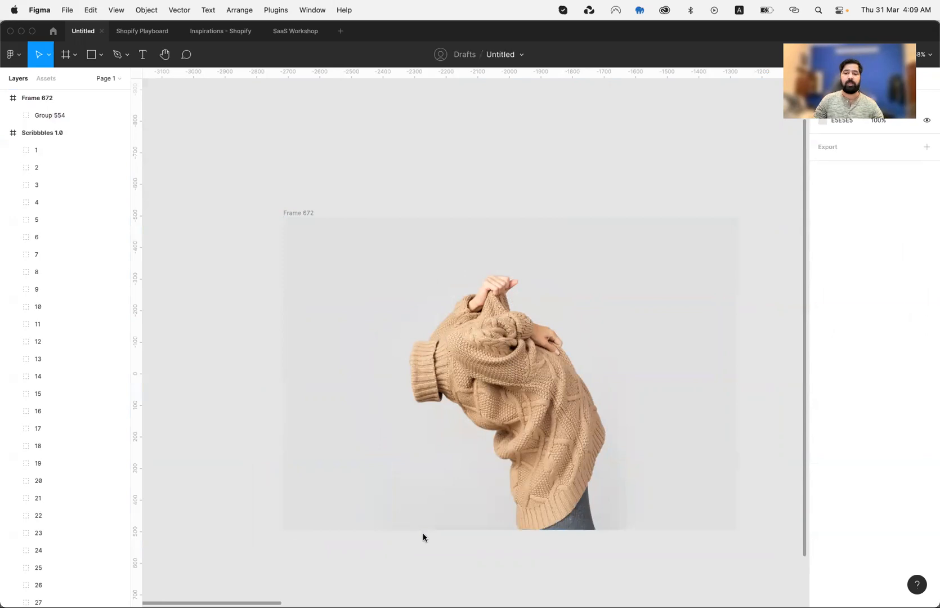
# - In the finished Xoi design, select the headline and video card groups and add a horizontal guide at 1105 along the card's lower edge
pyautogui.hscroll(3, 423, 537)
pyautogui.scroll(-1, 423, 537)
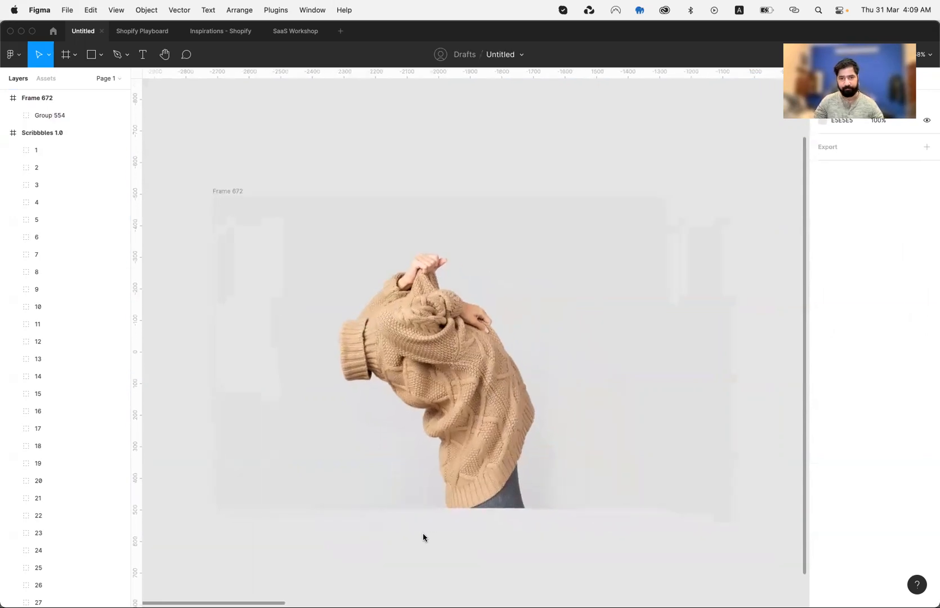
pyautogui.hscroll(10, 423, 538)
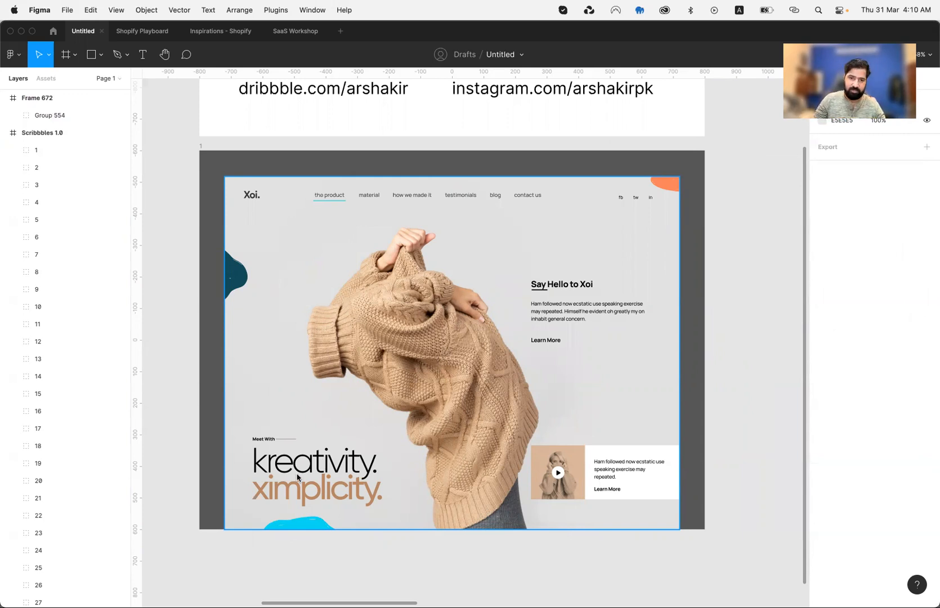
pyautogui.click(304, 476)
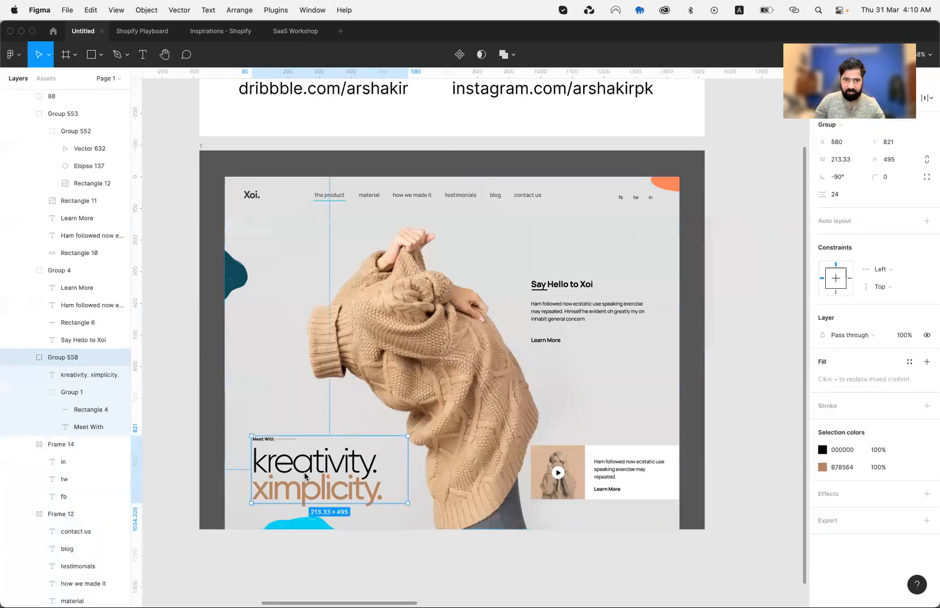
pyautogui.keyDown('shift'); pyautogui.click(566, 450); pyautogui.keyUp('shift')
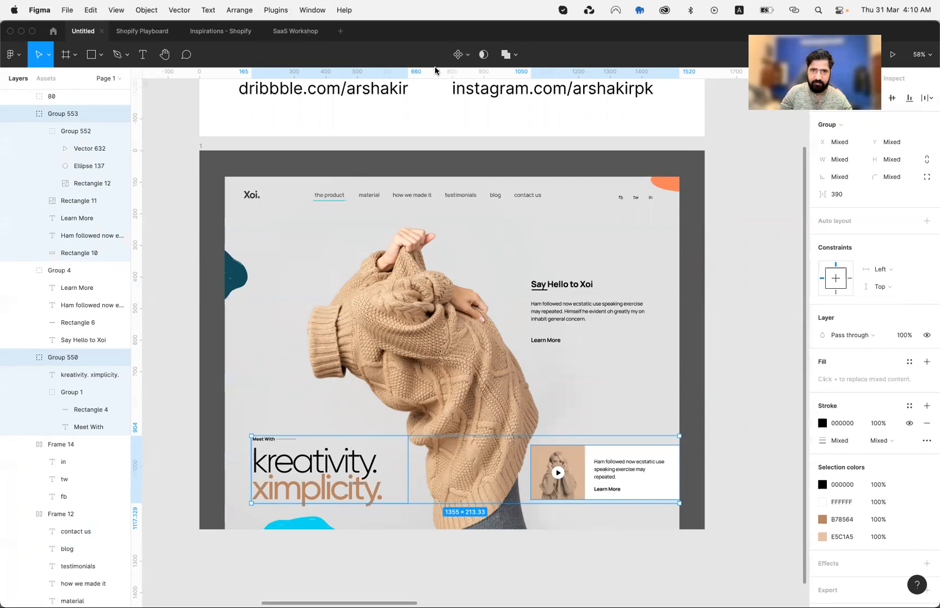
pyautogui.moveTo(435, 72); pyautogui.dragTo(432, 500)
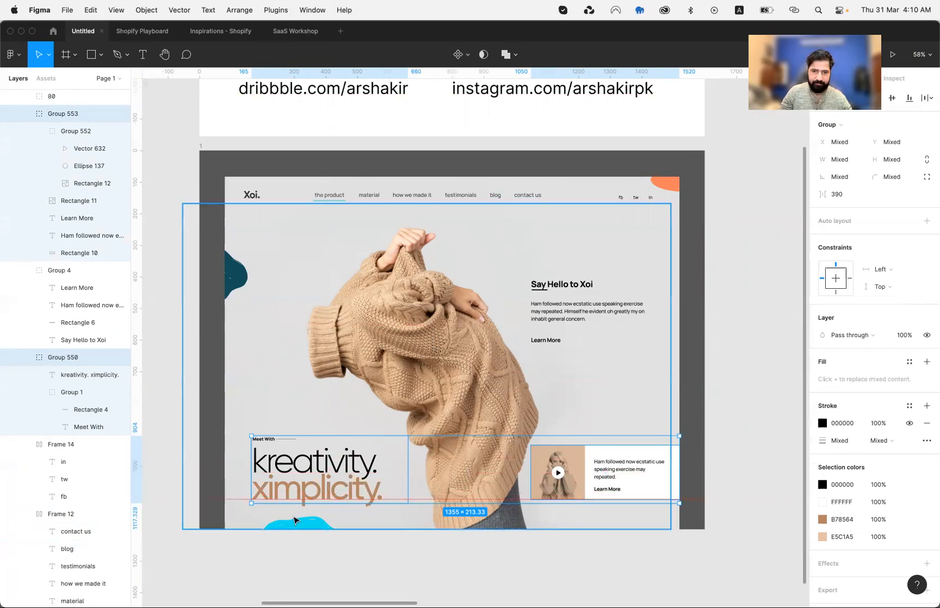
# - Compare the baseline of "ximplicity." with the lower edge of the video card along the horizontal guide
pyautogui.scroll(5, 294, 521)
pyautogui.scroll(3, 293, 519)
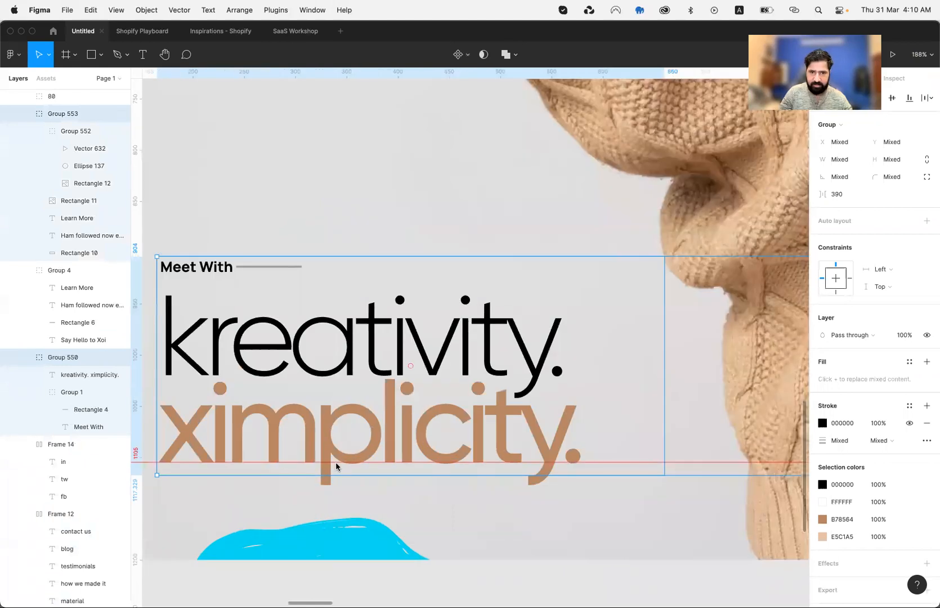
pyautogui.scroll(3, 336, 466)
pyautogui.hscroll(10, 334, 466)
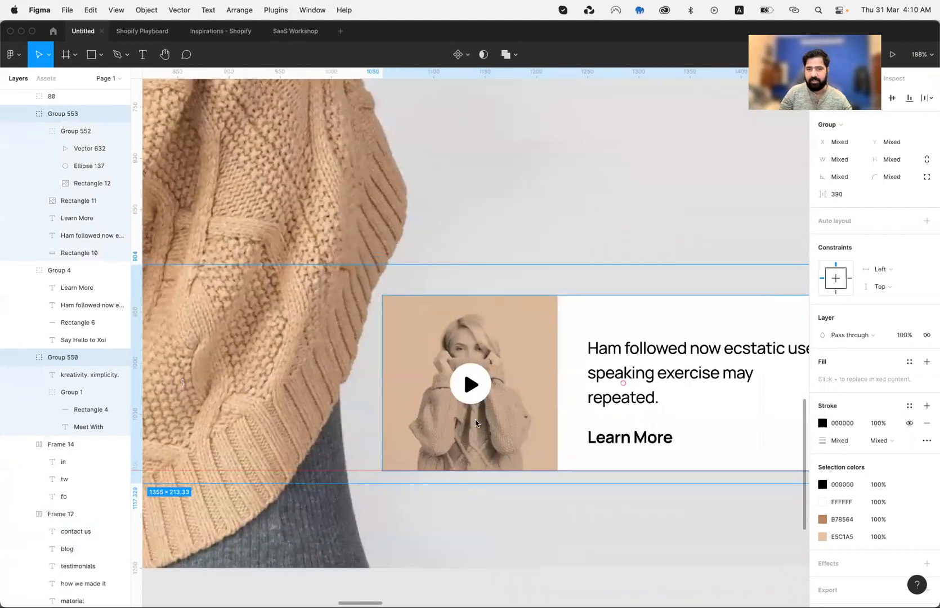
pyautogui.hscroll(-12, 476, 419)
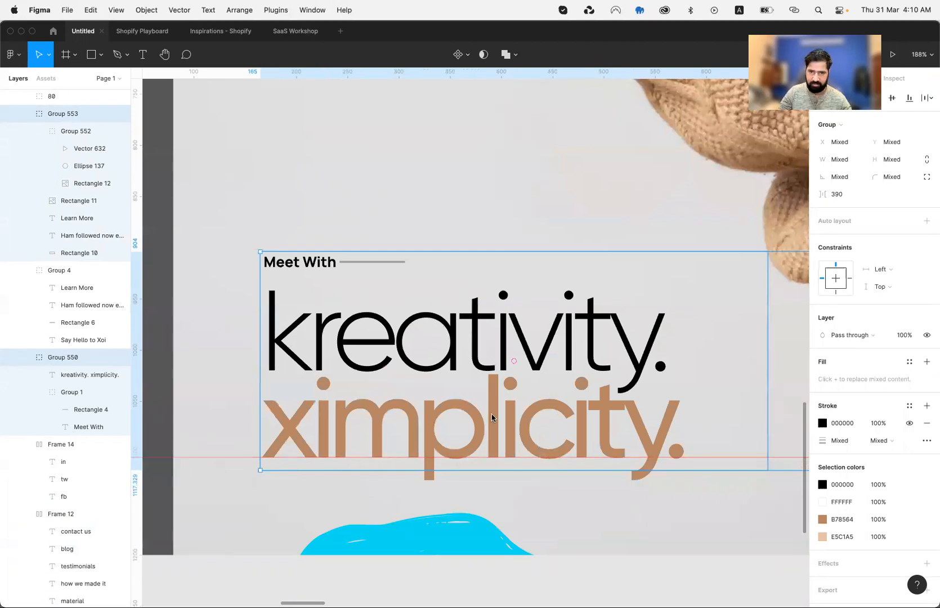
pyautogui.hscroll(3, 399, 369)
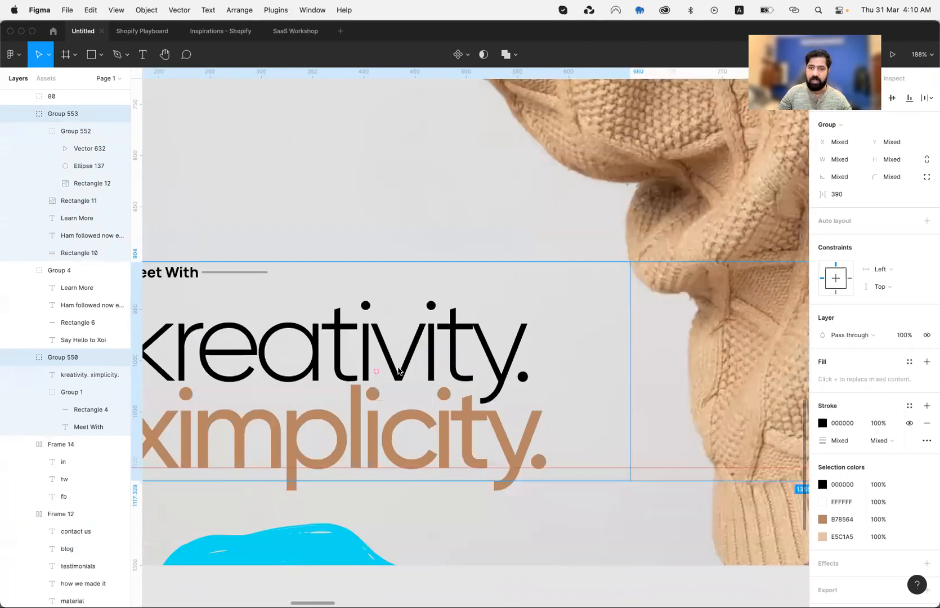
pyautogui.hscroll(15, 398, 371)
pyautogui.scroll(-5, 399, 370)
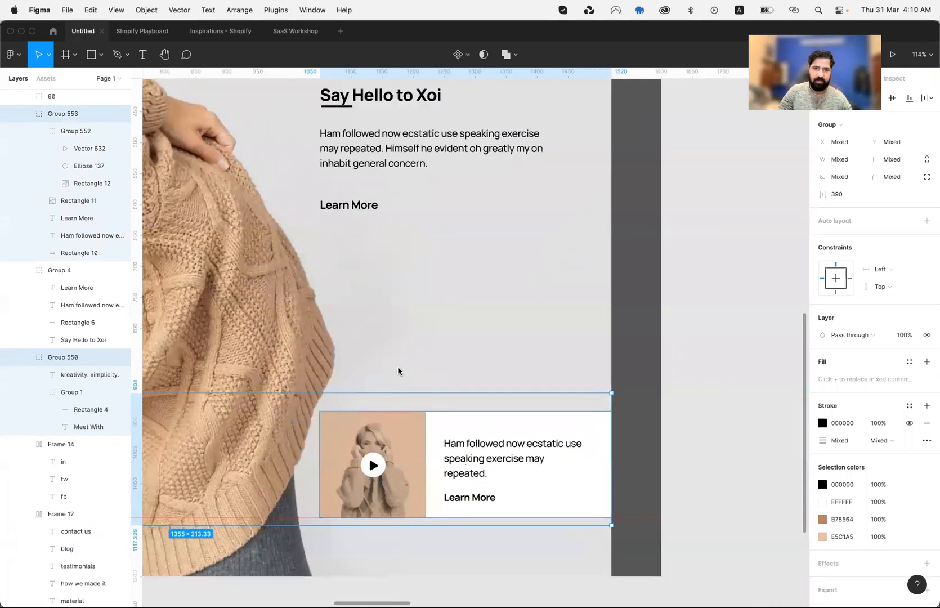
# - Add a vertical guide at 1050 along the left edge of the "Say Hello to Xoi" text and the video card
pyautogui.scroll(4, 398, 371)
pyautogui.moveTo(136, 285); pyautogui.dragTo(326, 310)
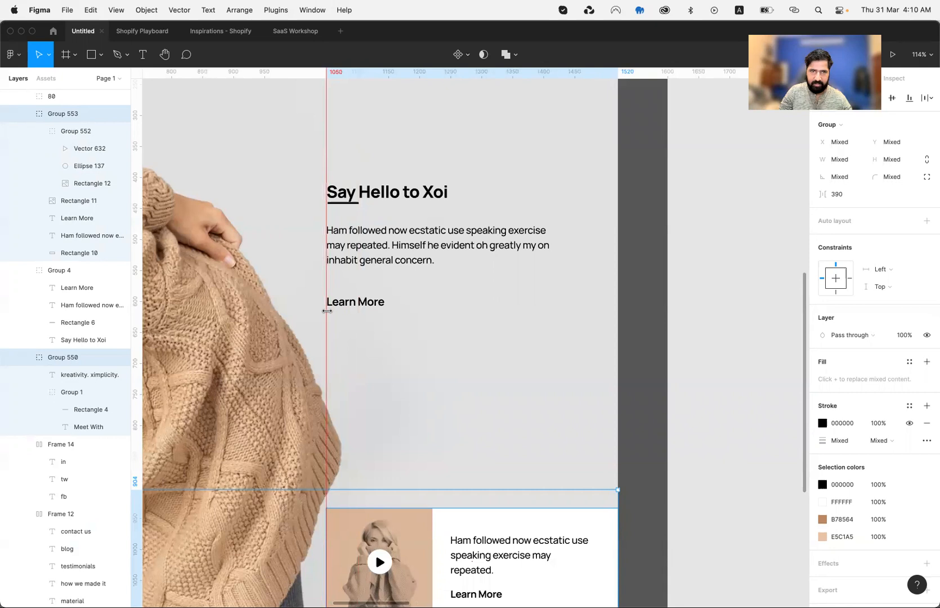
pyautogui.press('Escape')
pyautogui.click(422, 334)
# - Examine how the finished Xoi design's text blocks and video card line up with the two guides
pyautogui.scroll(-2, 422, 334)
pyautogui.hscroll(-1, 421, 335)
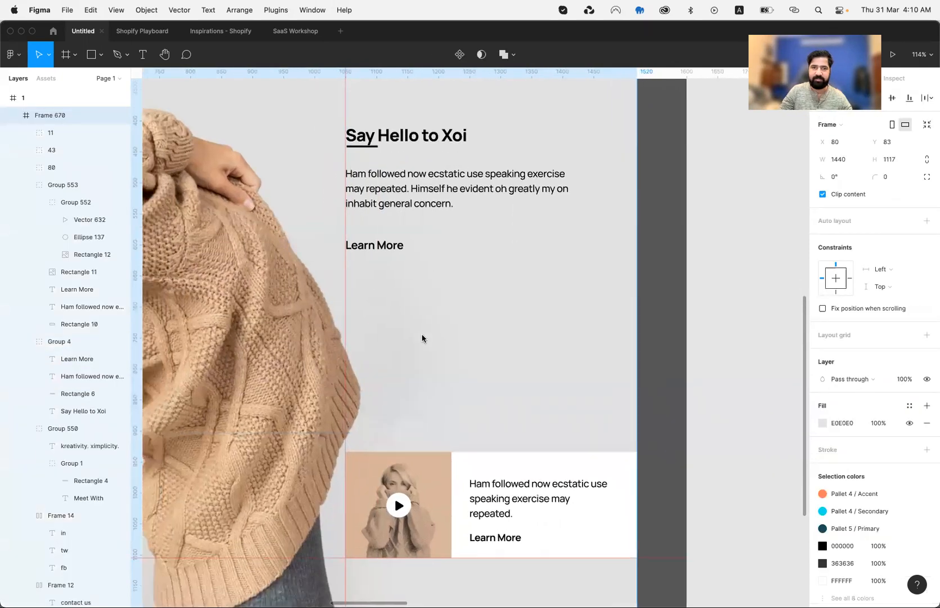
pyautogui.scroll(-1, 421, 335)
pyautogui.hscroll(-1, 422, 334)
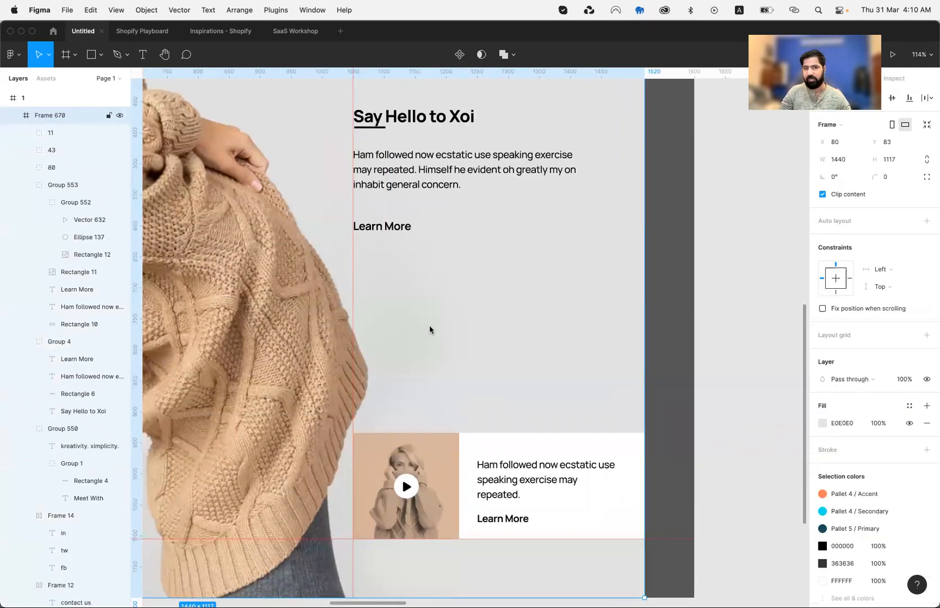
pyautogui.scroll(-5, 448, 325)
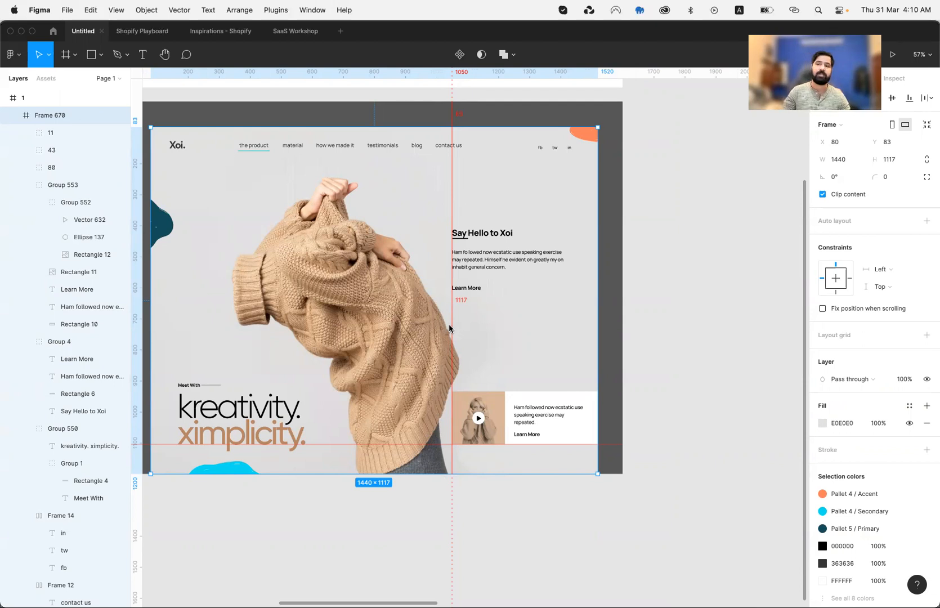
pyautogui.hscroll(-5, 449, 324)
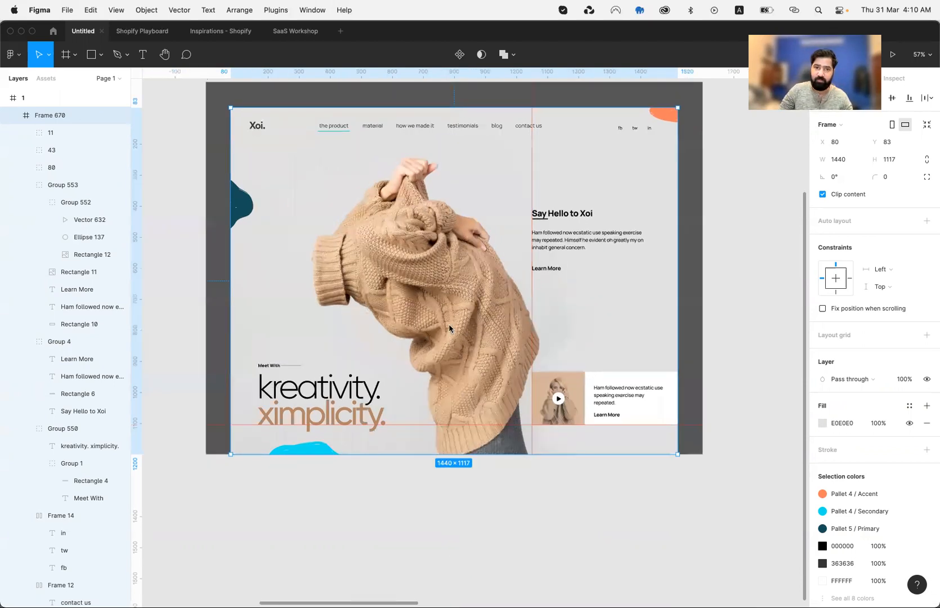
pyautogui.hscroll(-4, 449, 324)
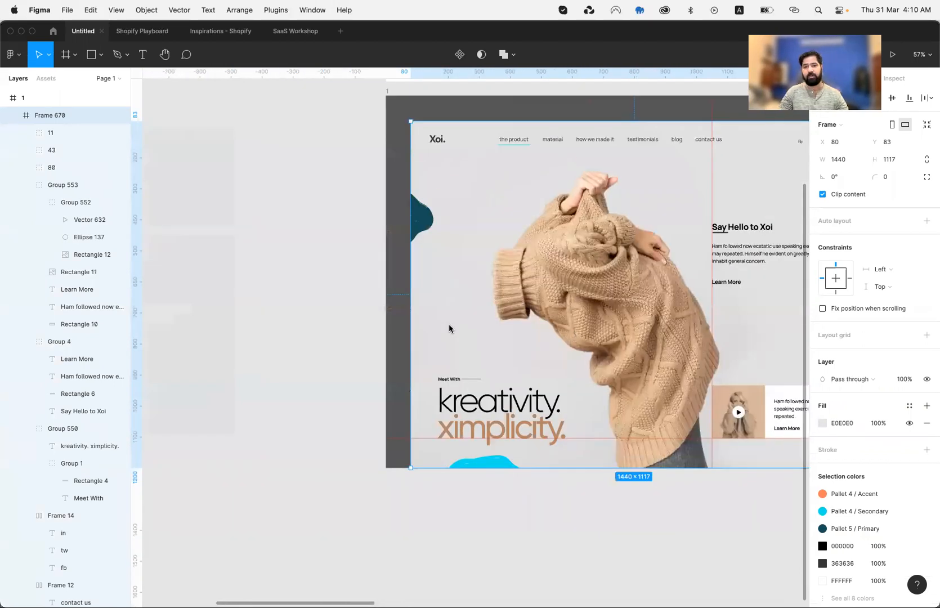
pyautogui.hscroll(-5, 449, 324)
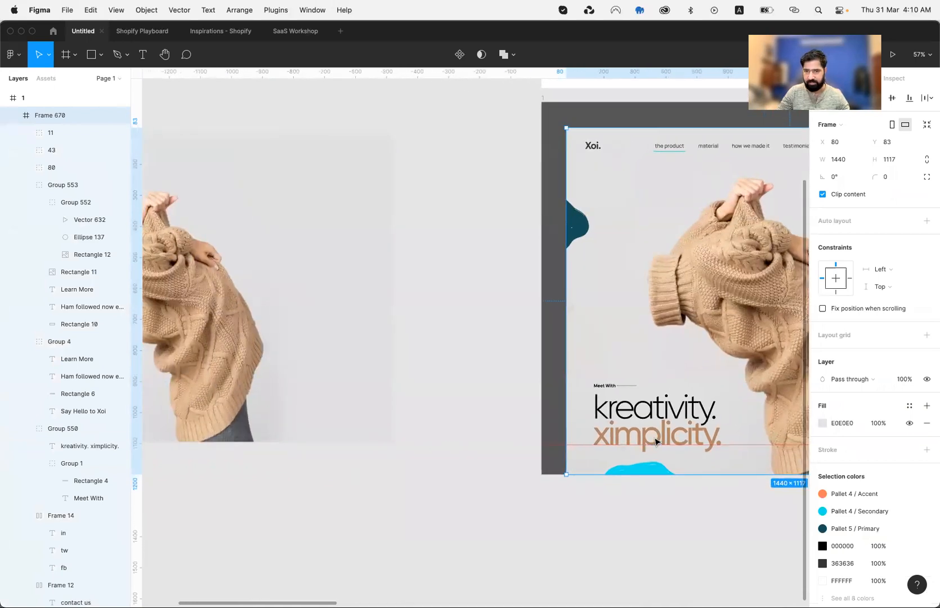
# - Add the text "Meet With" in the lower left area of the new sweater frame
pyautogui.click(671, 447)
pyautogui.click(495, 428)
pyautogui.hscroll(-15, 495, 428)
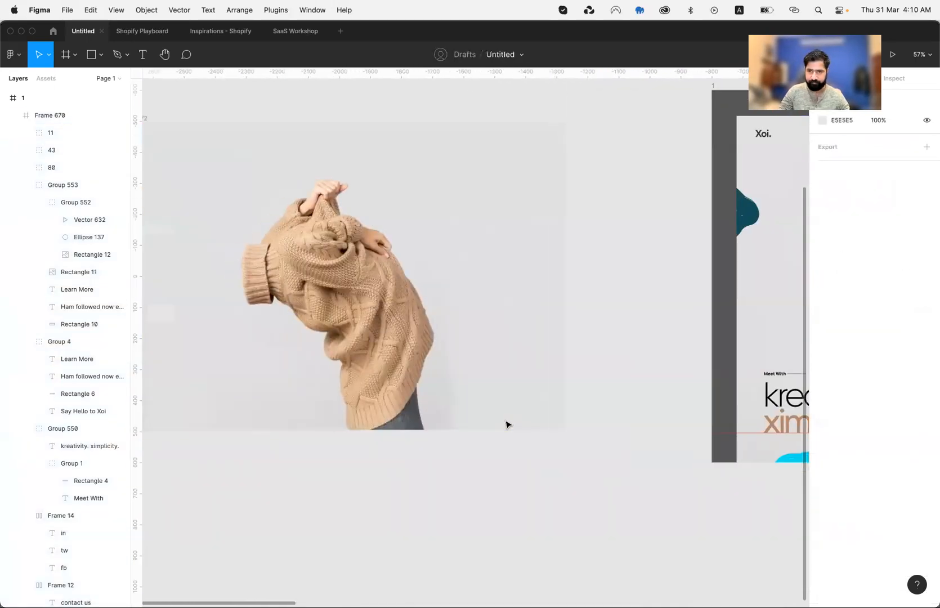
pyautogui.press('t')
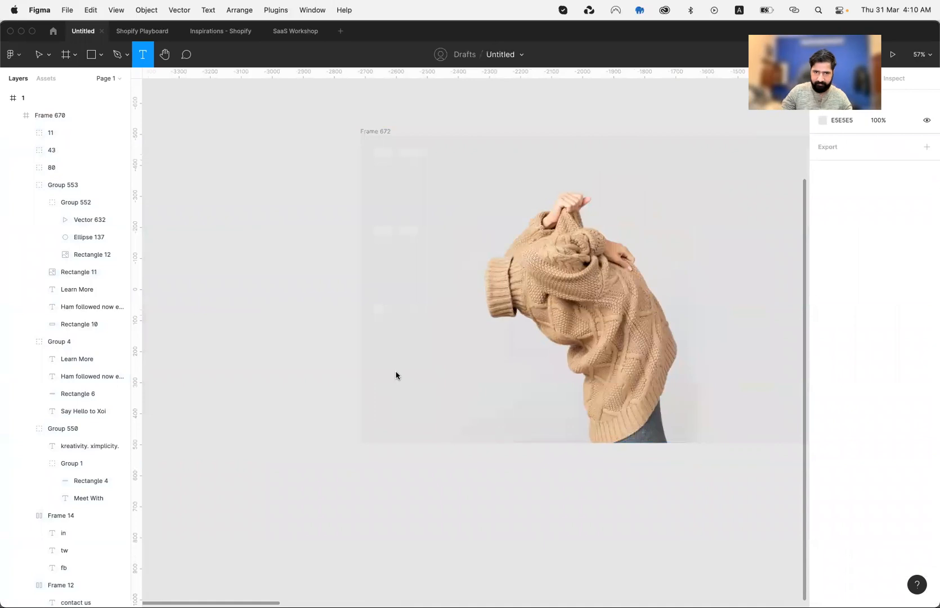
pyautogui.click(396, 376)
pyautogui.write('Meet Wi')
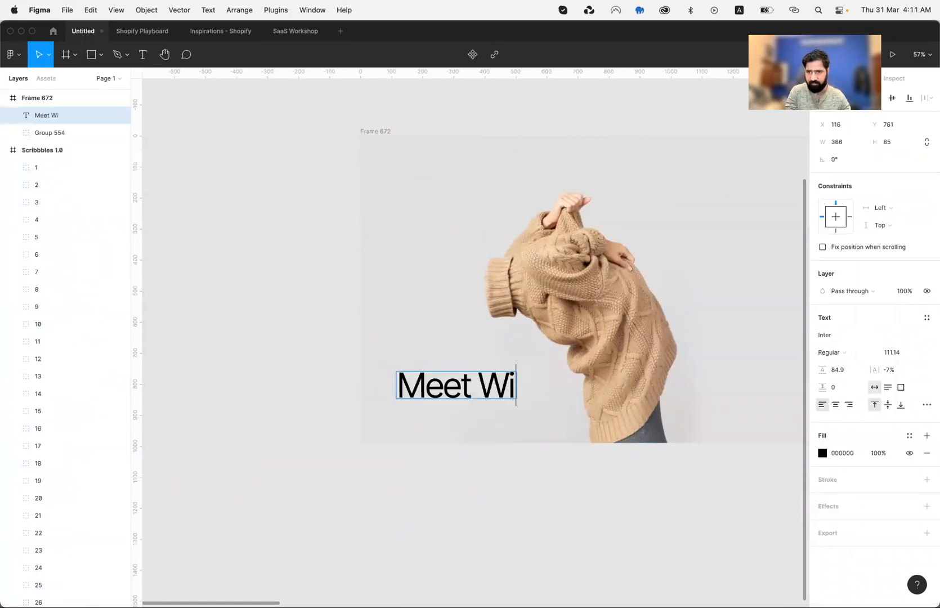
pyautogui.write('th')
pyautogui.press('Escape')
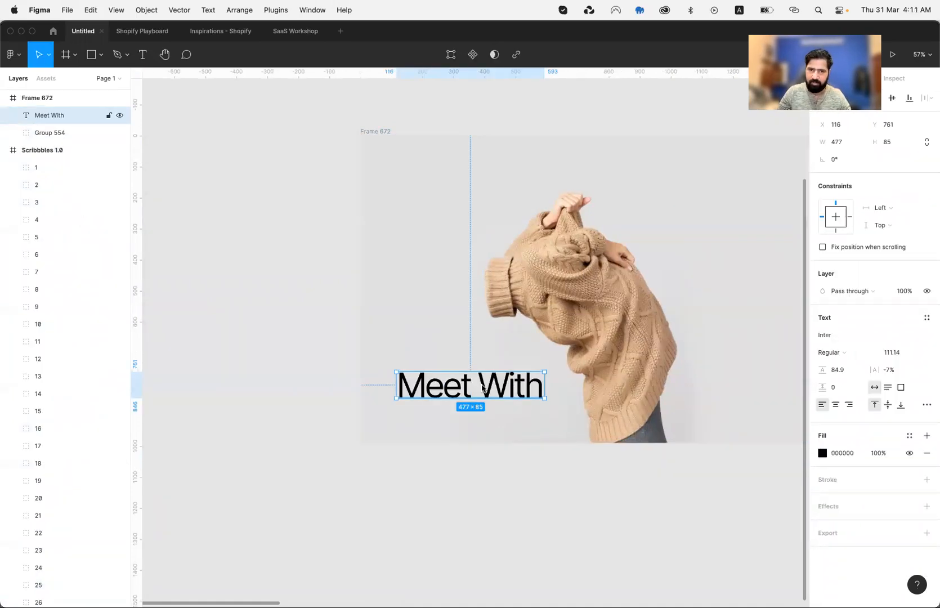
# - Set the "Meet With" text's font size to 12 and its line height to 12
pyautogui.click(902, 337)
pyautogui.click(895, 353)
pyautogui.write('12')
pyautogui.press('Return')
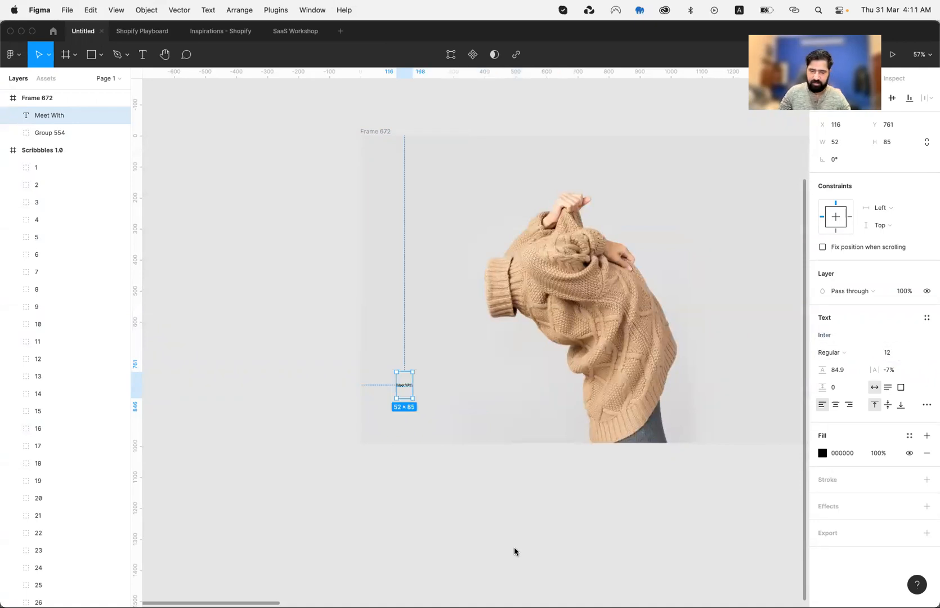
pyautogui.click(842, 369)
pyautogui.write('2')
pyautogui.press('Return')
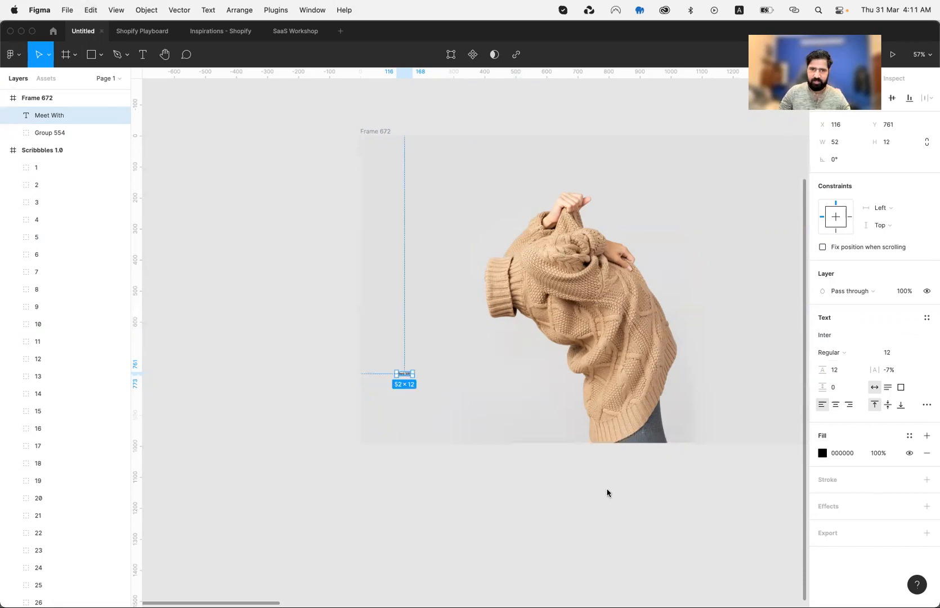
# - Add a two-line headline text "kreativity" over "ximplicirty" below the "Meet With" text in the new sweater frame
pyautogui.click(447, 463)
pyautogui.press('t')
pyautogui.press('v')
pyautogui.hscroll(10, 453, 409)
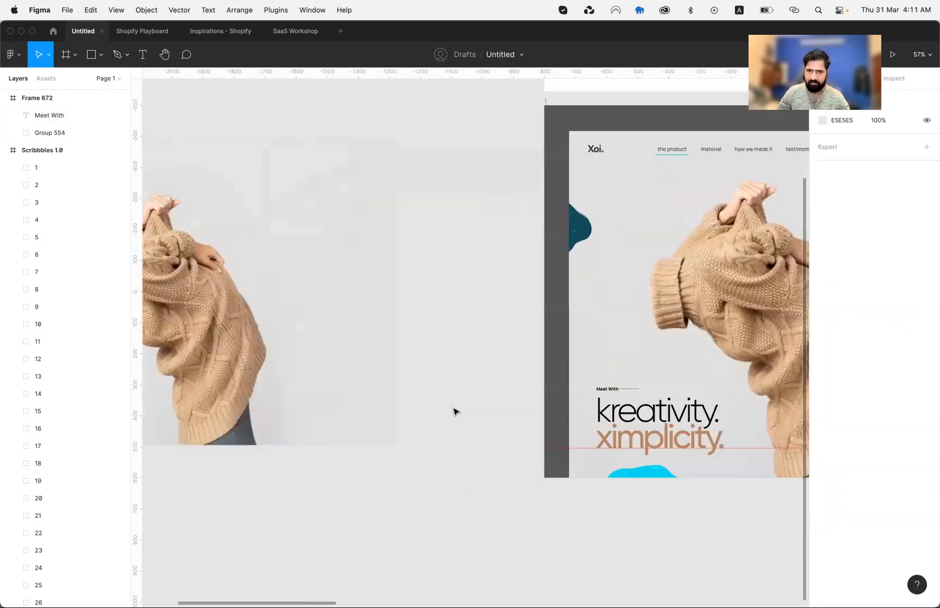
pyautogui.hscroll(-10, 452, 409)
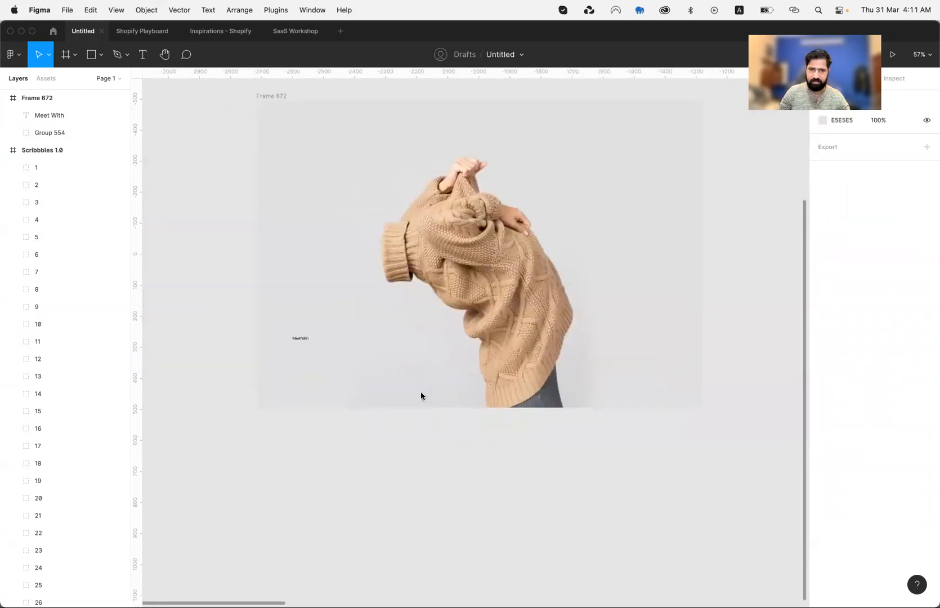
pyautogui.click(315, 367)
pyautogui.press('t')
pyautogui.click(299, 364)
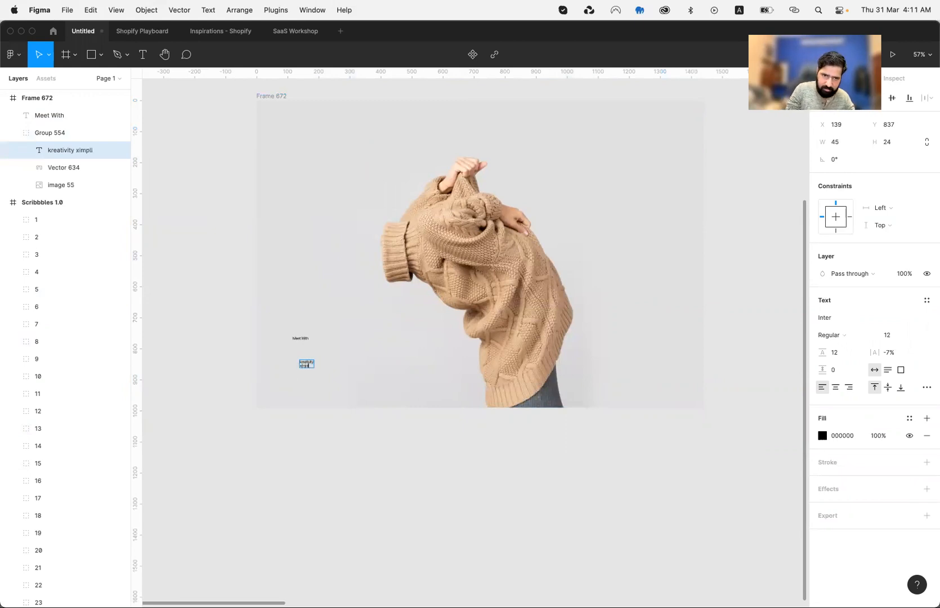
pyautogui.press('Escape')
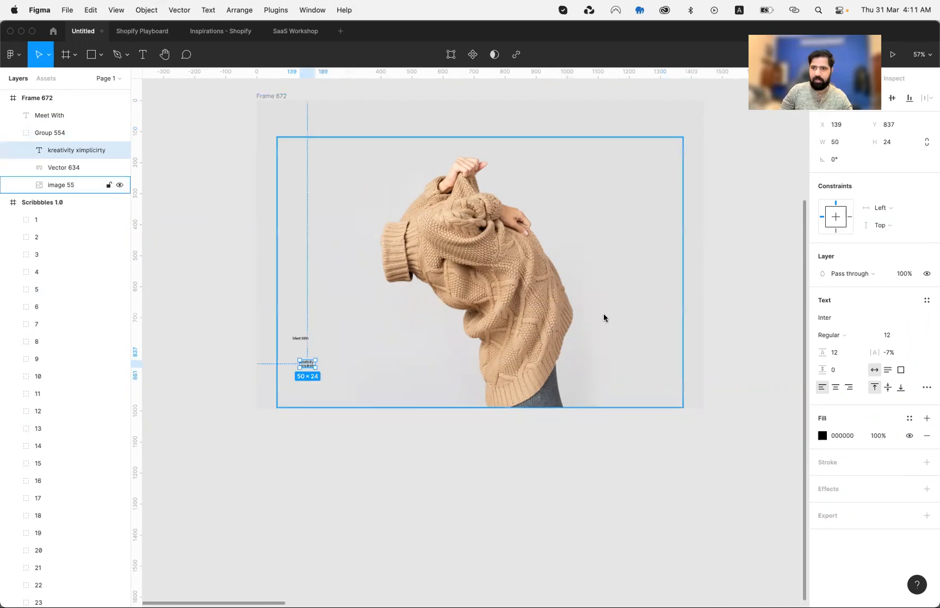
# - Set the font size of the two-line headline to 102
pyautogui.click(894, 336)
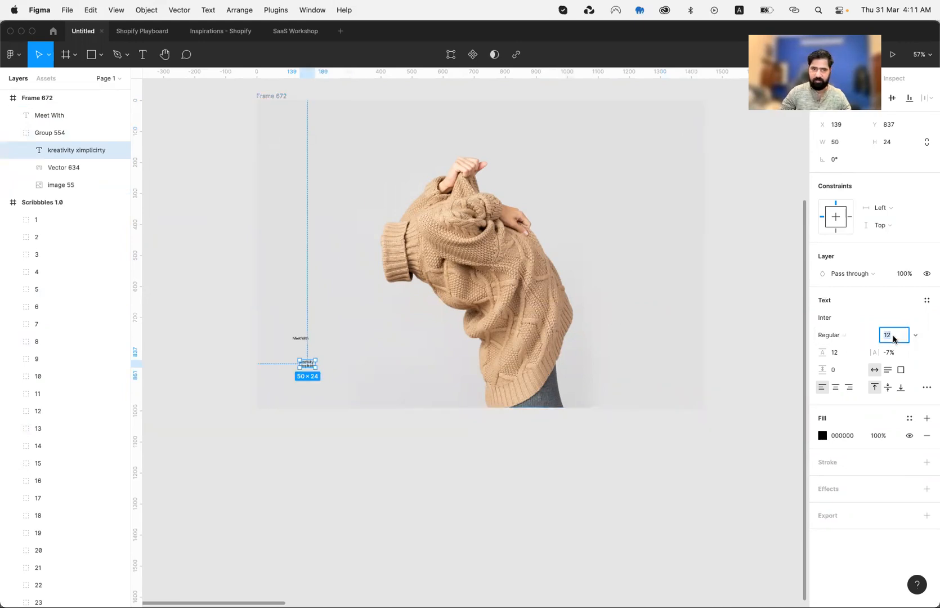
pyautogui.hotkey('shift', 'Up')
pyautogui.hotkey('shift', 'Up')
pyautogui.hotkey('shift', 'Up')
pyautogui.hotkey('shift', 'Up')
pyautogui.hotkey('shift', 'Up')
pyautogui.hotkey('shift', 'Up')
pyautogui.hotkey('shift', 'Up')
pyautogui.hotkey('shift', 'Up')
pyautogui.hotkey('shift', 'Up')
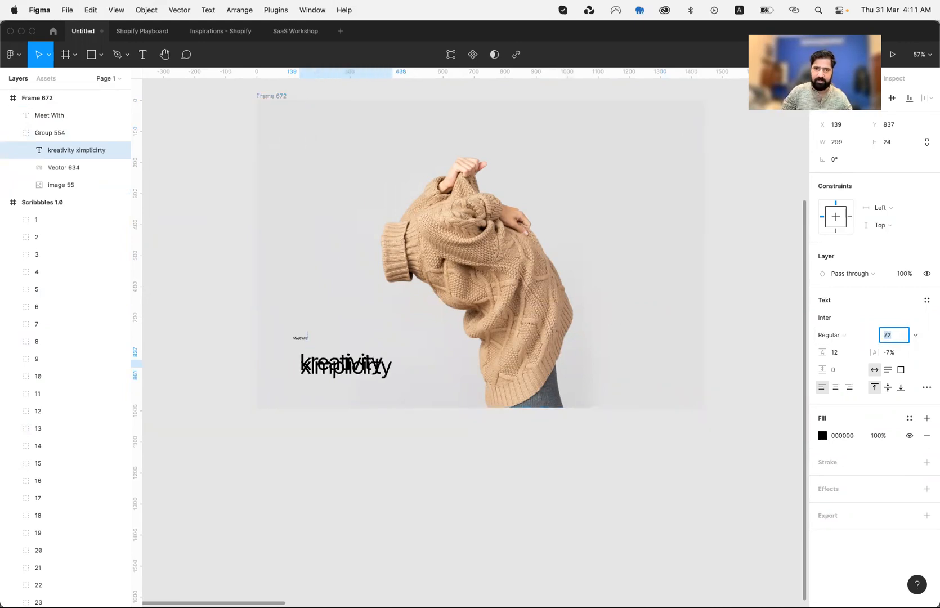
# - Set the two-line headline's line height to 82 so its lines no longer overlap
pyautogui.click(842, 354)
pyautogui.hotkey('shift', 'Up')
pyautogui.hotkey('shift', 'Up')
pyautogui.hotkey('shift', 'Up')
pyautogui.hotkey('shift', 'Up')
pyautogui.hotkey('shift', 'Up')
pyautogui.hotkey('shift', 'Up')
pyautogui.hotkey('shift', 'Up')
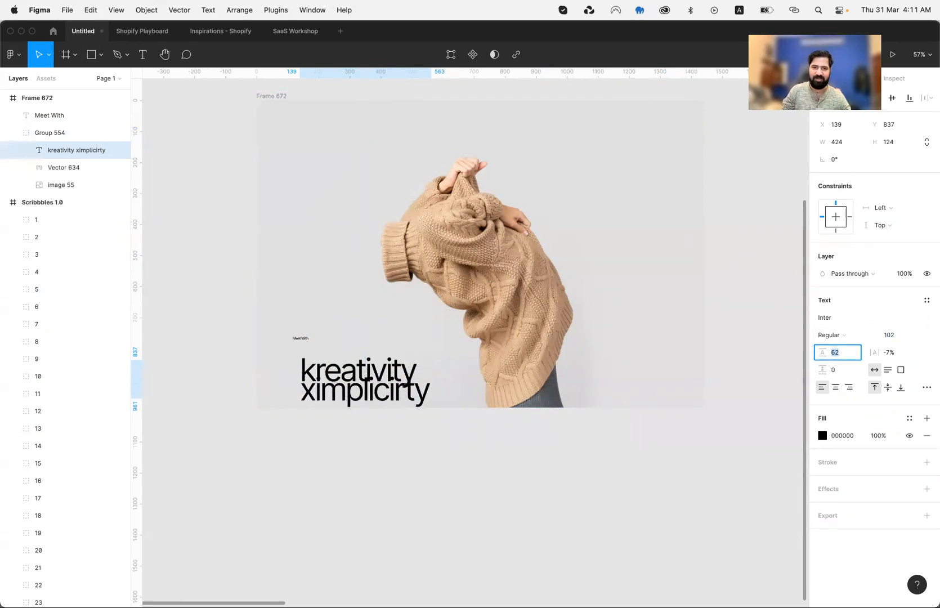
pyautogui.press('Return')
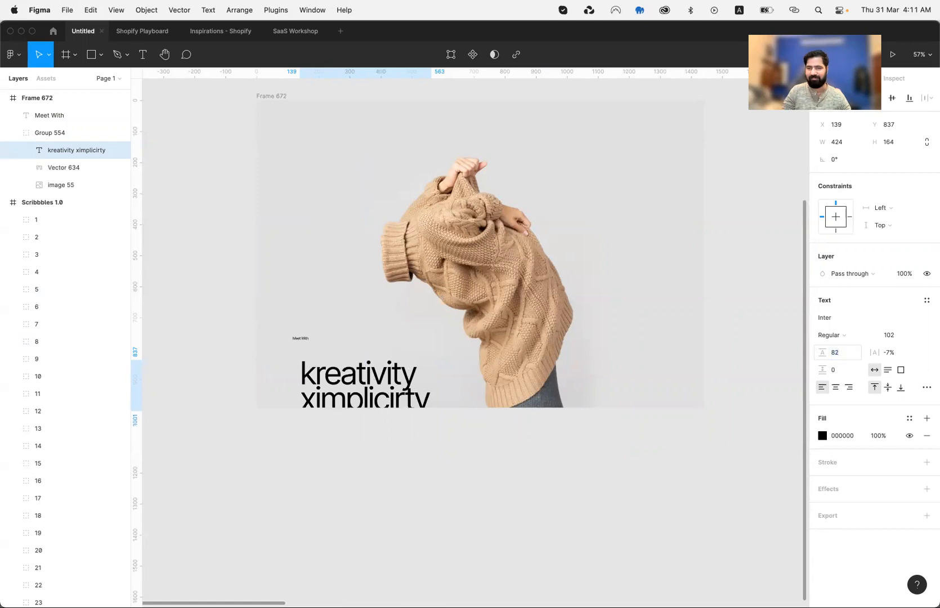
# - Move the headline directly beneath "Meet With" and correct its second line to "ximplicity"
pyautogui.moveTo(363, 404); pyautogui.dragTo(352, 382)
pyautogui.doubleClick(352, 382)
pyautogui.click(378, 387)
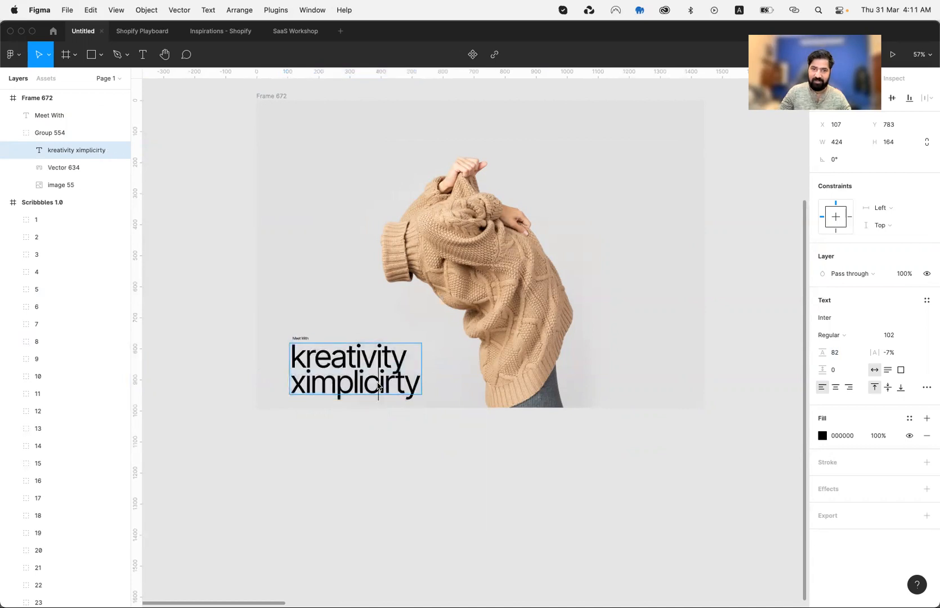
pyautogui.press('Right')
pyautogui.press('Right')
pyautogui.press('BackSpace')
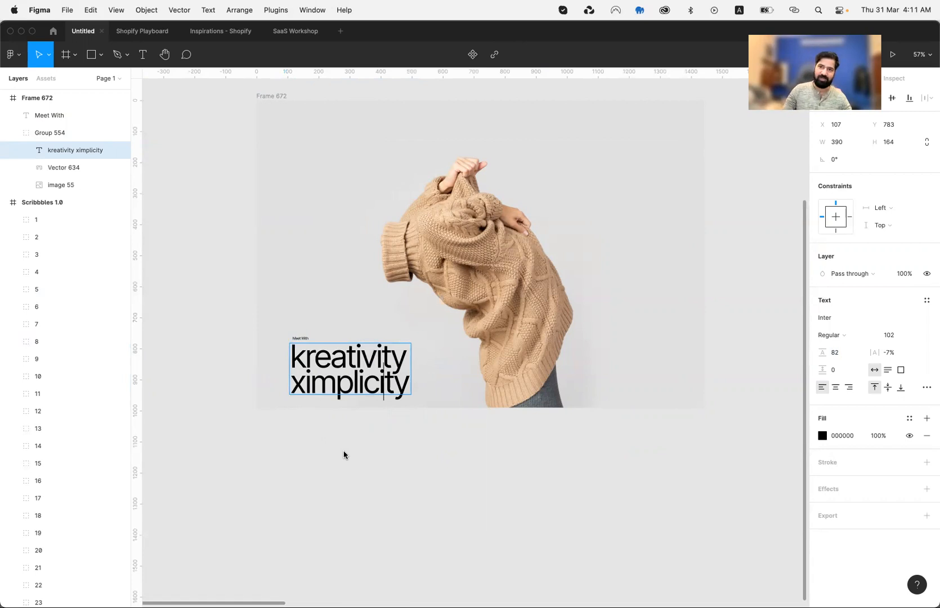
pyautogui.press('Escape')
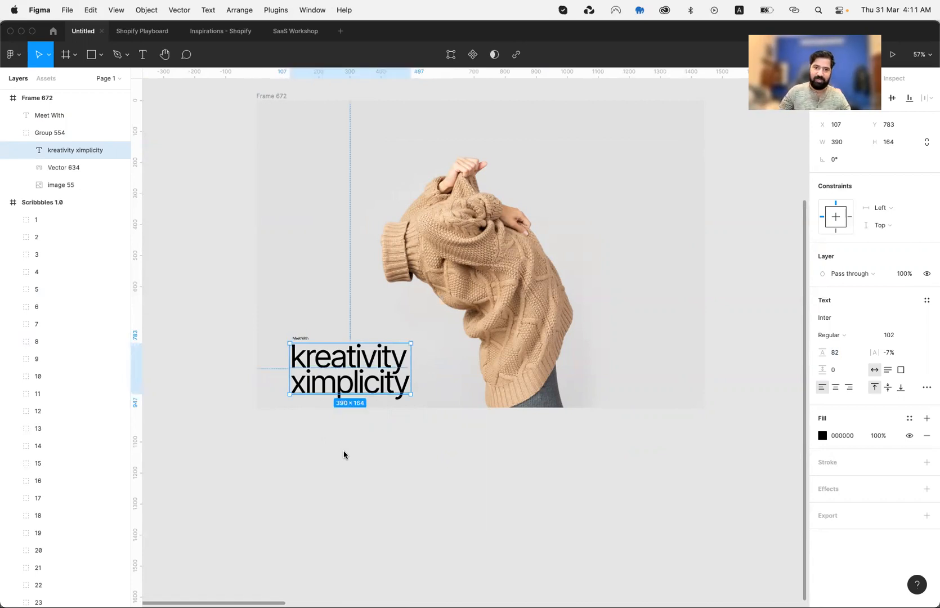
# - Move the headline and the "Meet With" text up together by 60 px
pyautogui.keyDown('shift'); pyautogui.click(302, 339); pyautogui.keyUp('shift')
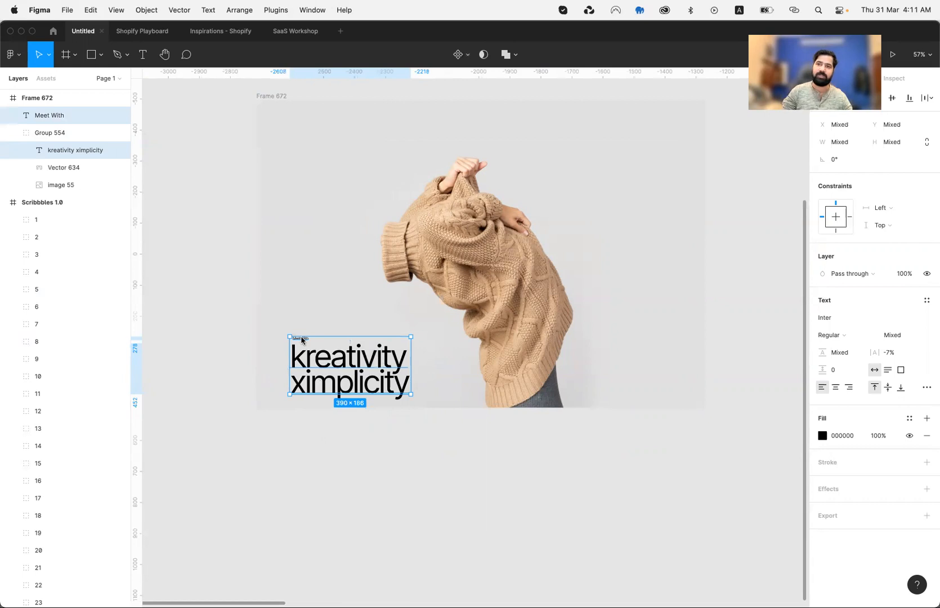
pyautogui.hotkey('shift', 'Up')
pyautogui.hotkey('shift', 'Up')
pyautogui.hotkey('shift', 'Up')
pyautogui.hotkey('shift', 'Up')
pyautogui.hotkey('shift', 'Up')
pyautogui.hotkey('shift', 'Up')
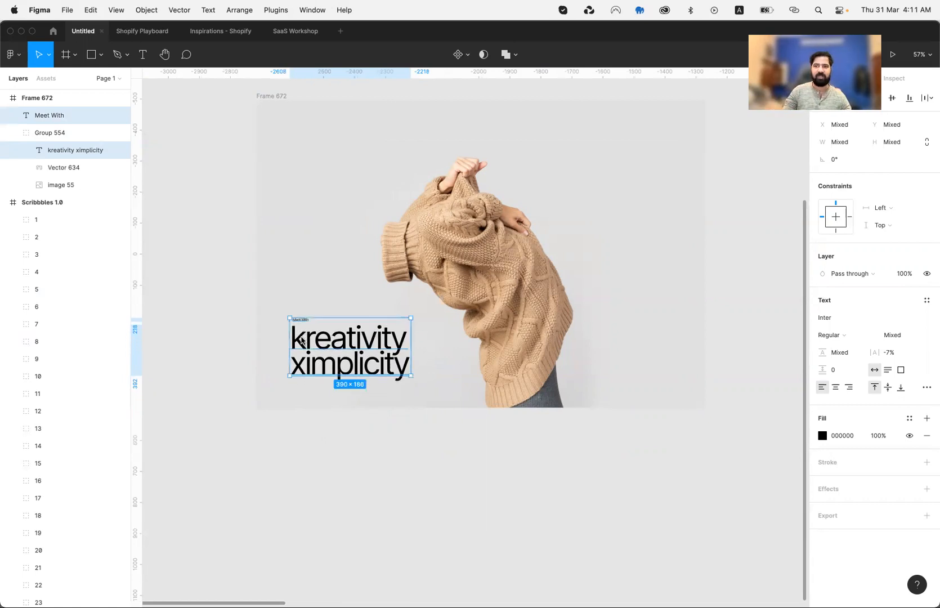
# - Match the new headline to the finished Xoi headline's font size of 111.14 and line height of 84.9
pyautogui.click(354, 483)
pyautogui.hscroll(8, 354, 483)
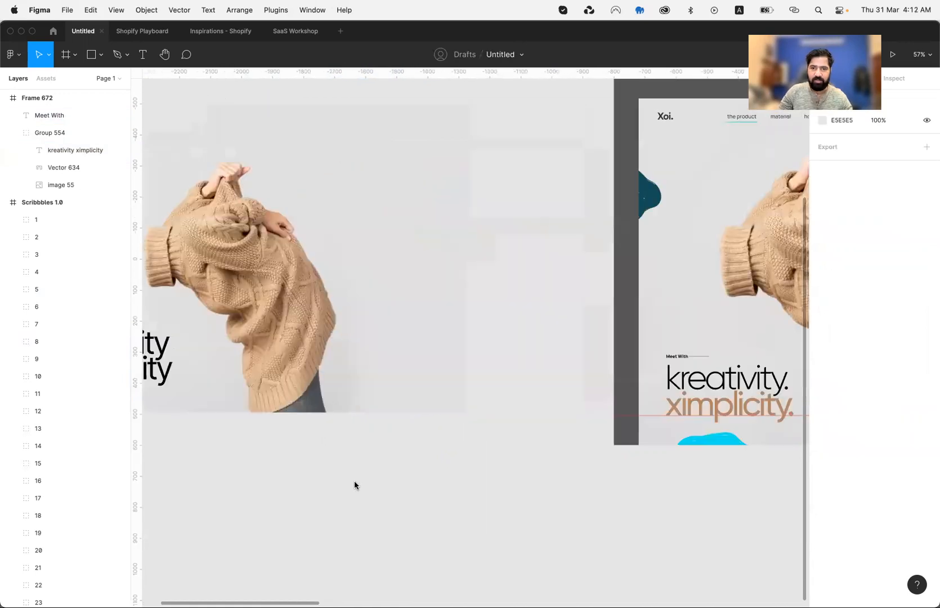
pyautogui.keyDown('super'); pyautogui.click(685, 396); pyautogui.keyUp('super')
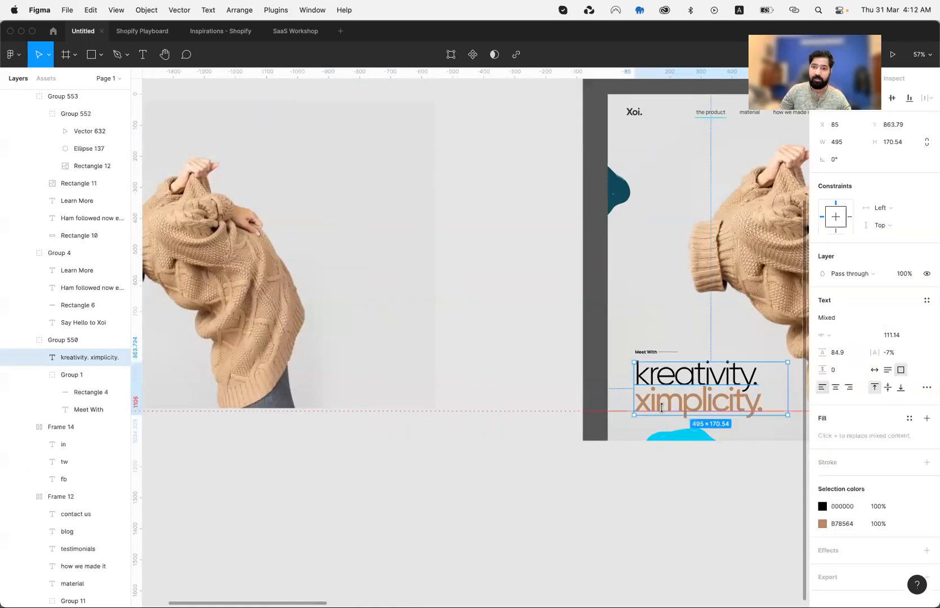
pyautogui.hscroll(-1, 448, 464)
pyautogui.hscroll(-10, 447, 464)
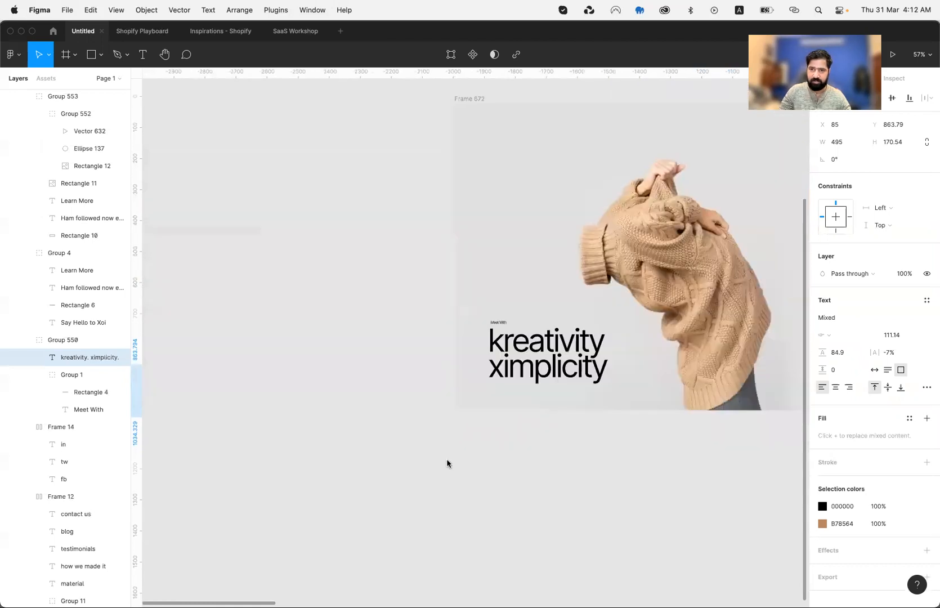
pyautogui.hscroll(2, 433, 439)
pyautogui.click(463, 370)
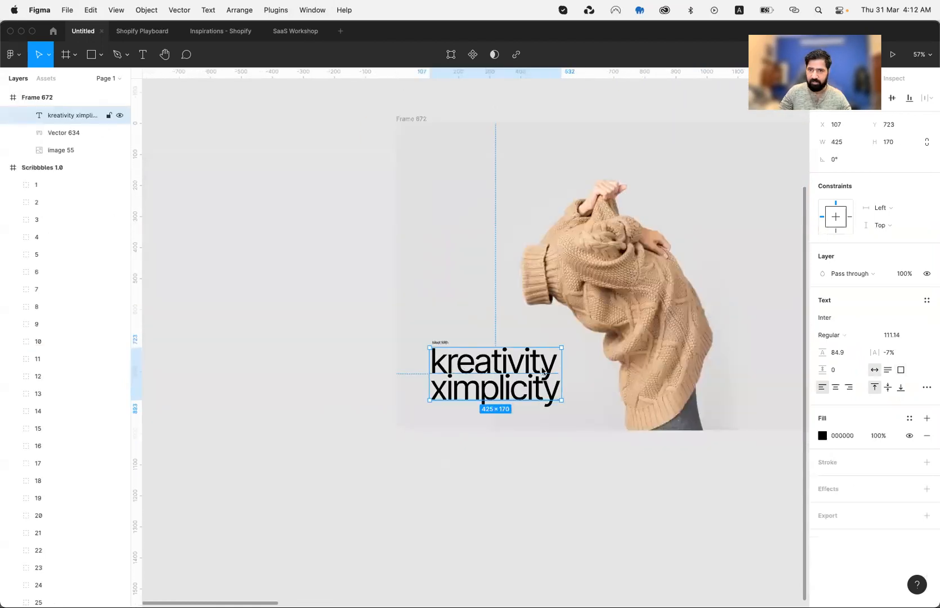
# - Set the new headline in Gilroy at font size 110 and move it slightly lower, keeping its horizontal position
pyautogui.click(850, 319)
pyautogui.write('Gilroy')
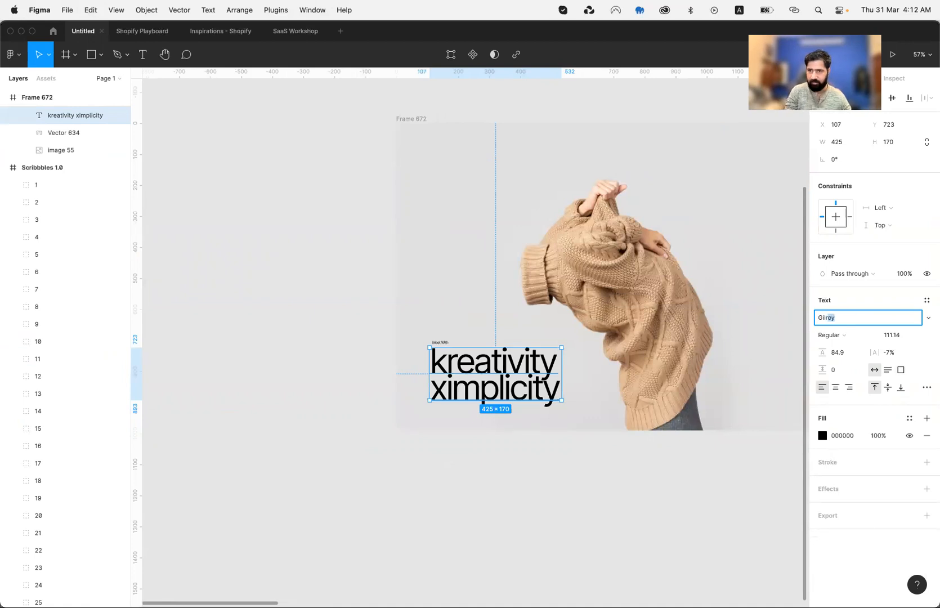
pyautogui.press('Return')
pyautogui.click(903, 337)
pyautogui.write('110')
pyautogui.press('Return')
pyautogui.moveTo(513, 383); pyautogui.dragTo(513, 391)
# - Change only the headline's first line, "kreativity", to the Gilroy-Light font
pyautogui.doubleClick(540, 375)
pyautogui.click(539, 375)
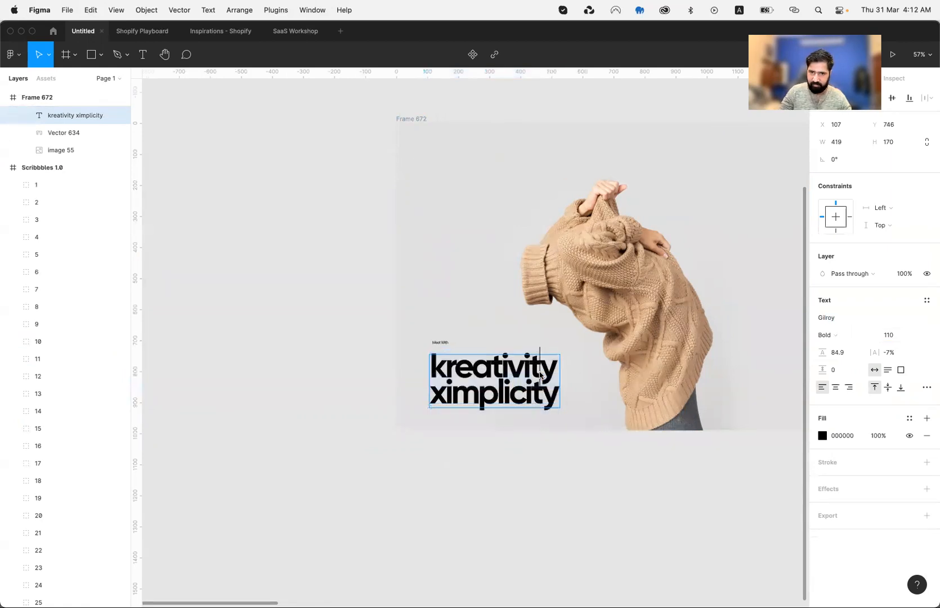
pyautogui.press('super+a')
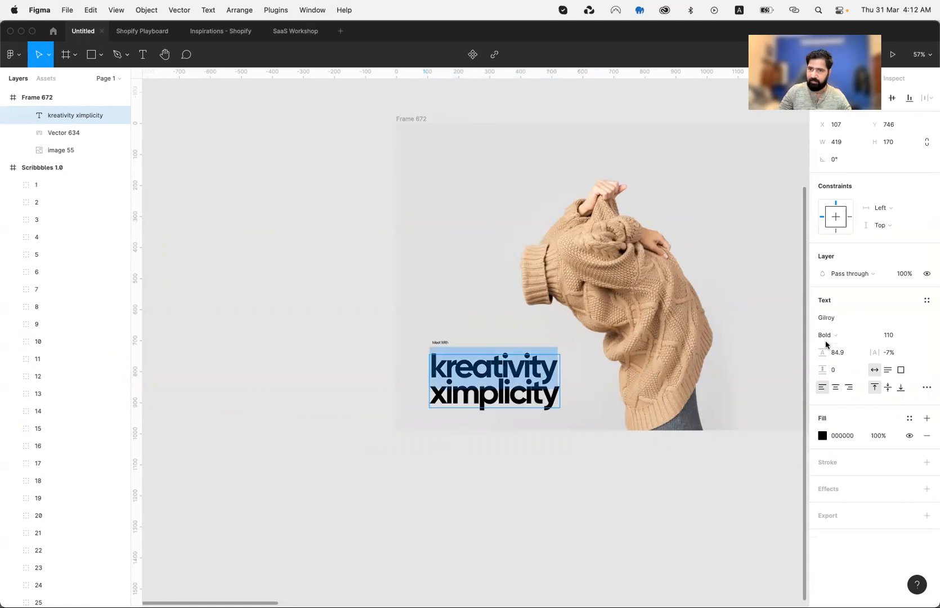
pyautogui.click(825, 340)
pyautogui.click(833, 318)
pyautogui.click(833, 318)
pyautogui.press('Right')
pyautogui.write('-')
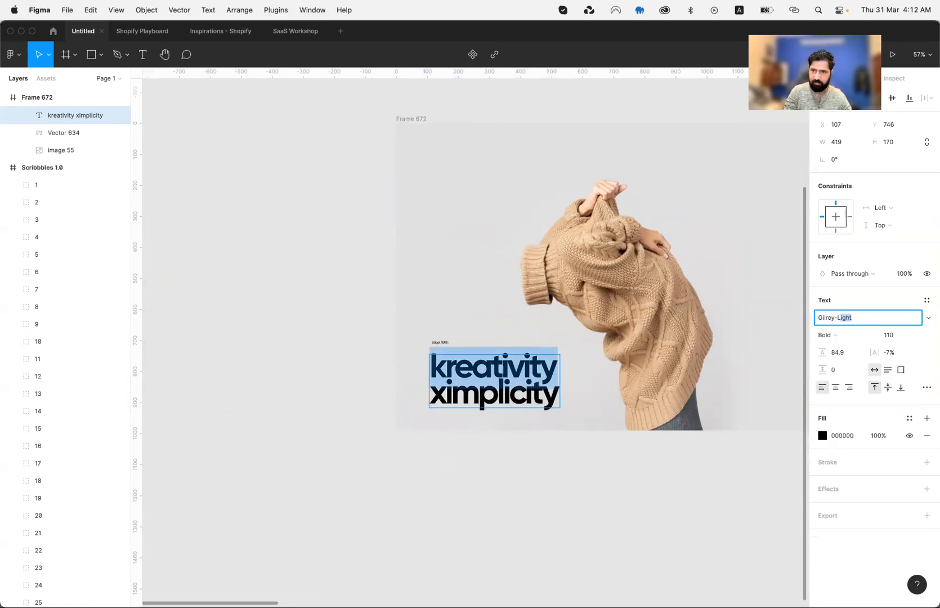
pyautogui.press('Return')
pyautogui.press('Escape')
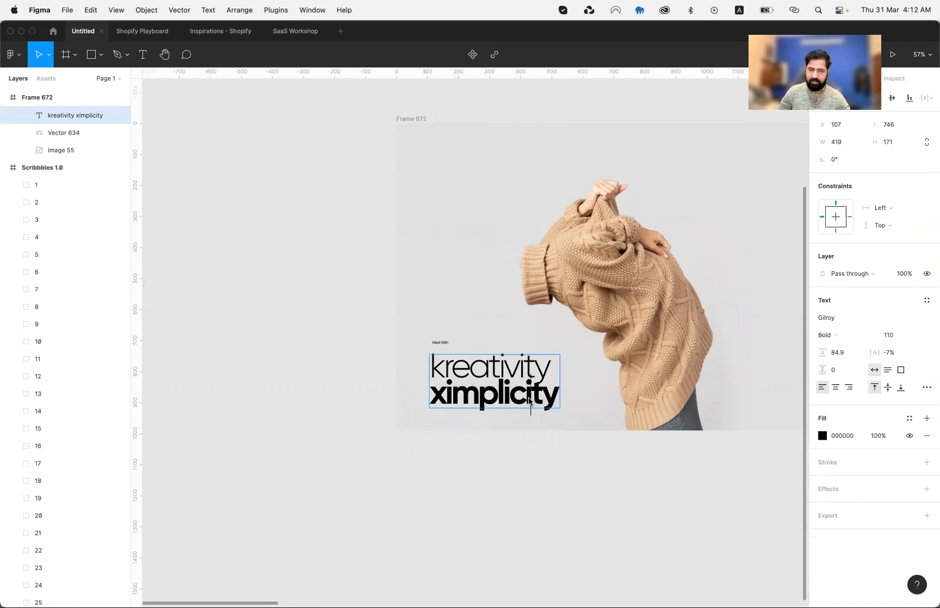
# - Set the line height of the whole headline to 92
pyautogui.click(837, 353)
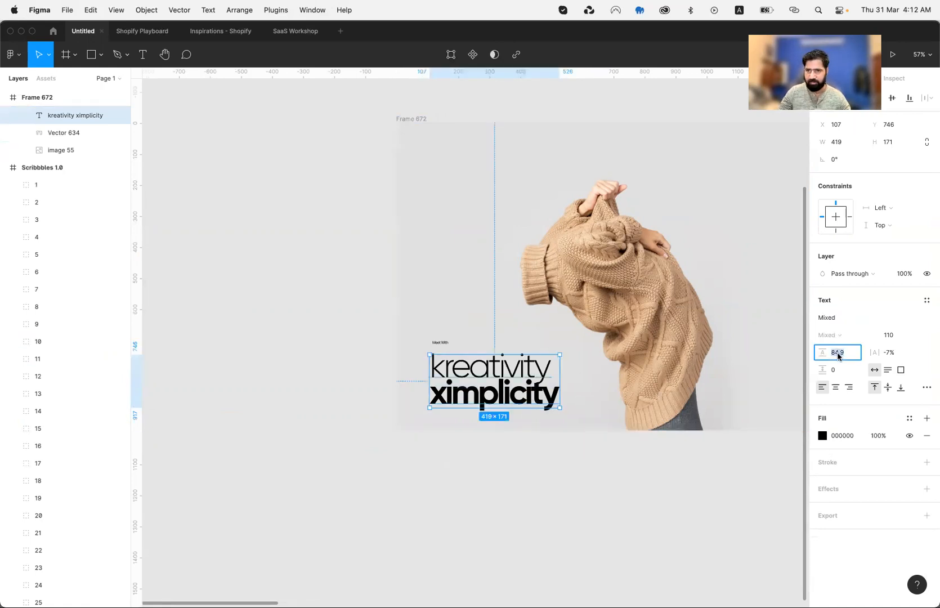
pyautogui.hotkey('shift', 'Up')
pyautogui.press('Down')
pyautogui.press('Down')
pyautogui.press('Down')
pyautogui.write('92')
pyautogui.press('Return')
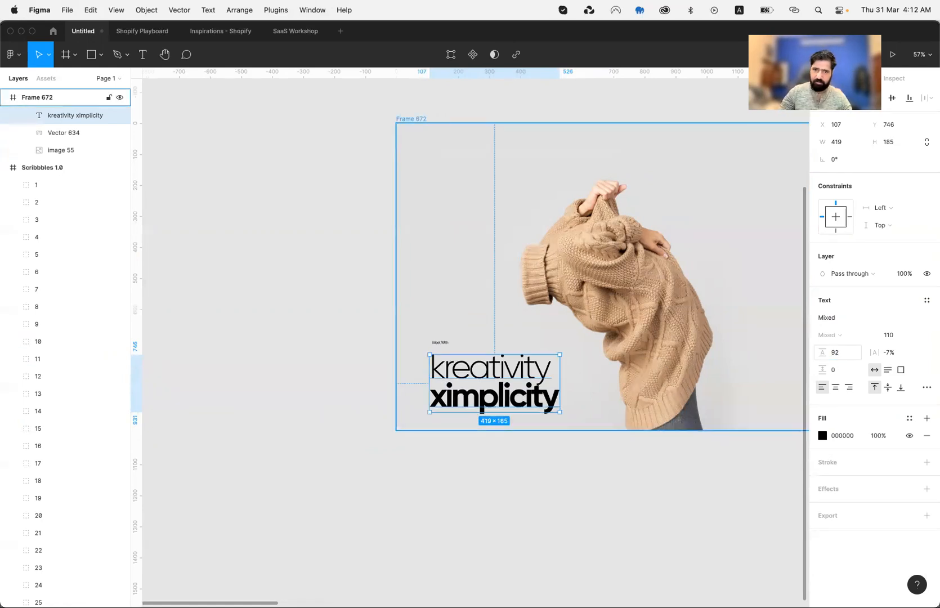
pyautogui.click(640, 520)
pyautogui.hscroll(3, 640, 522)
pyautogui.hscroll(3, 641, 522)
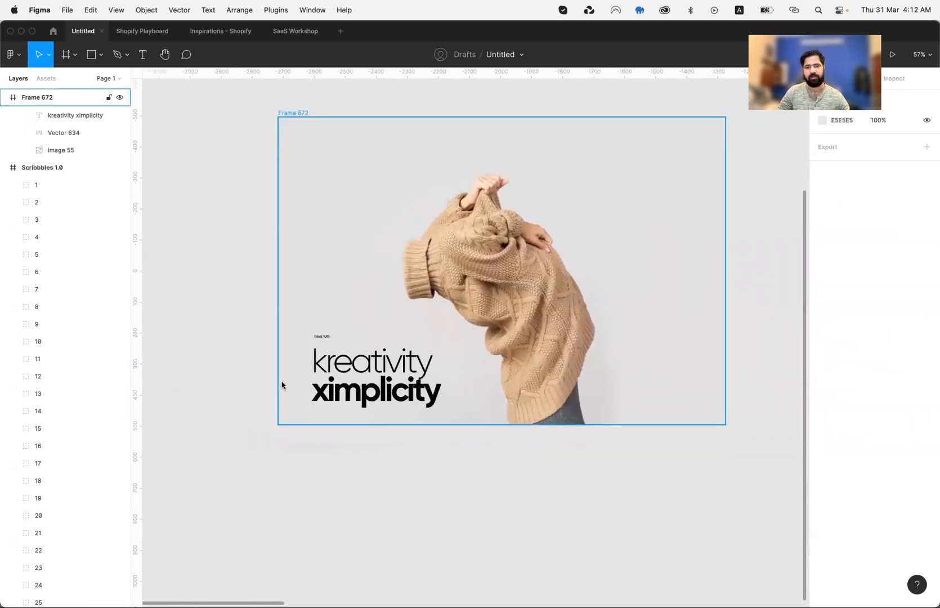
pyautogui.click(317, 396)
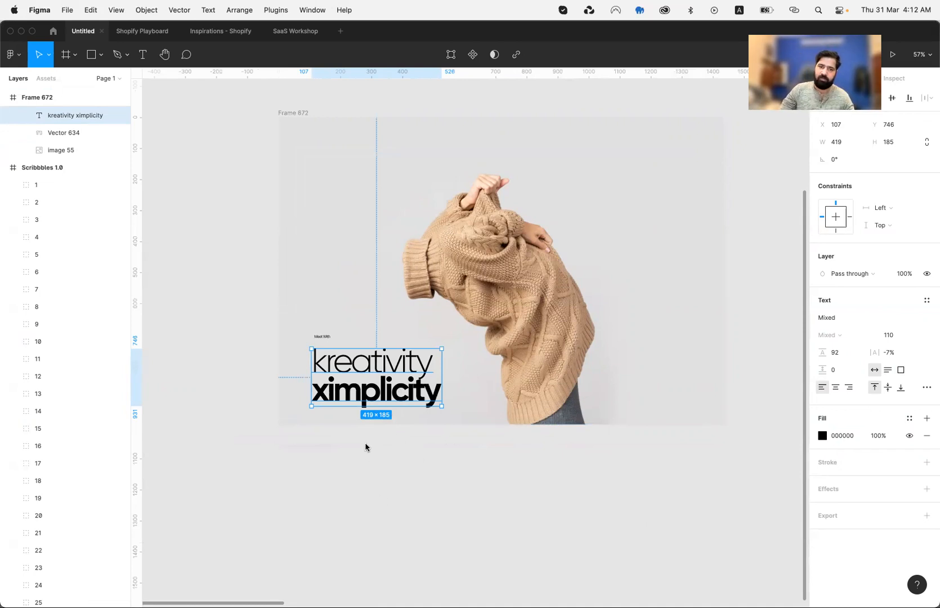
pyautogui.doubleClick(369, 382)
pyautogui.click(427, 356)
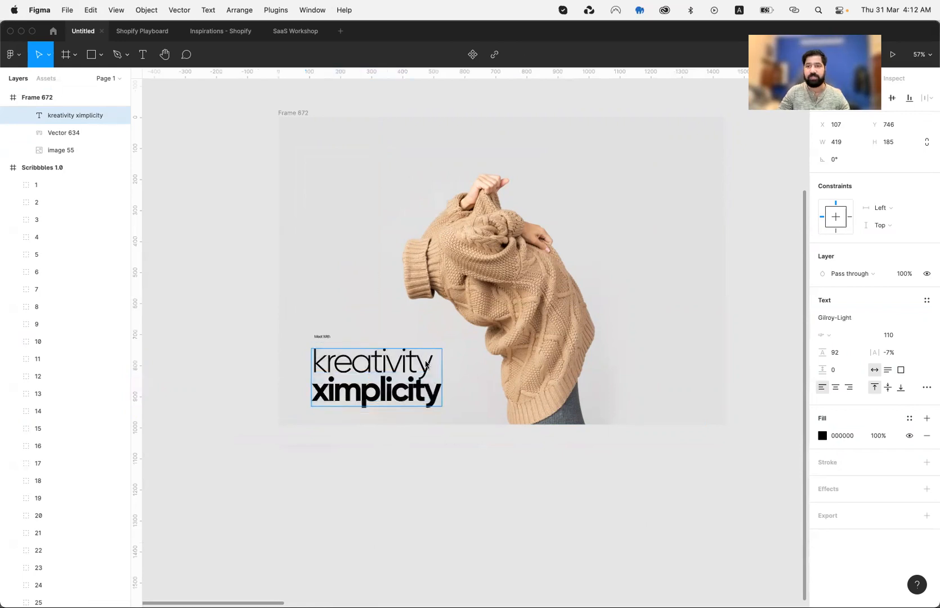
pyautogui.press('Escape')
pyautogui.scroll(3, 378, 512)
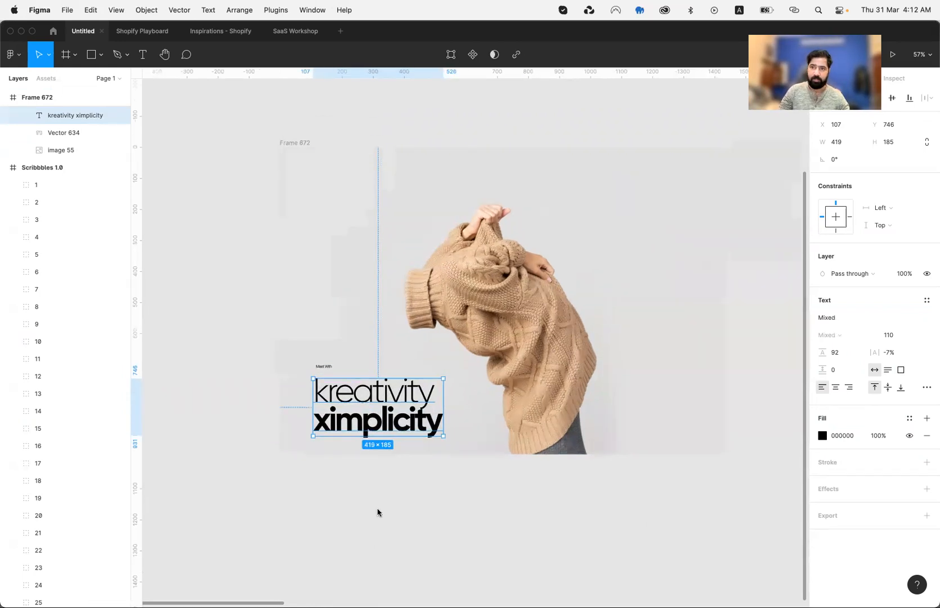
# - Move the "Meet With" text closer to the headline and set it in Manrope Medium at font size 16
pyautogui.scroll(5, 378, 513)
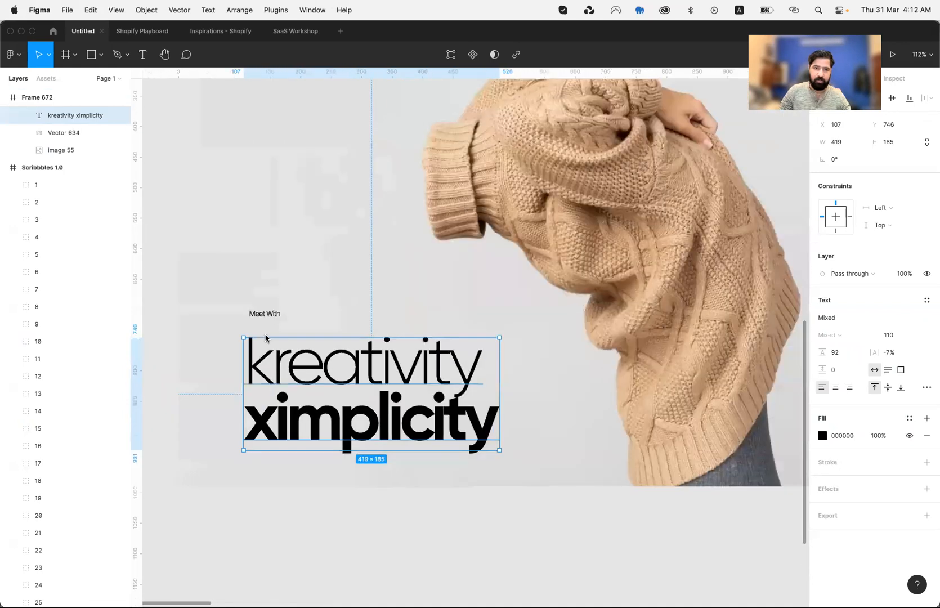
pyautogui.click(262, 310)
pyautogui.moveTo(262, 314); pyautogui.dragTo(261, 321)
pyautogui.click(865, 338)
pyautogui.write('Manr')
pyautogui.press('Return')
pyautogui.click(887, 357)
pyautogui.write('16')
pyautogui.press('Return')
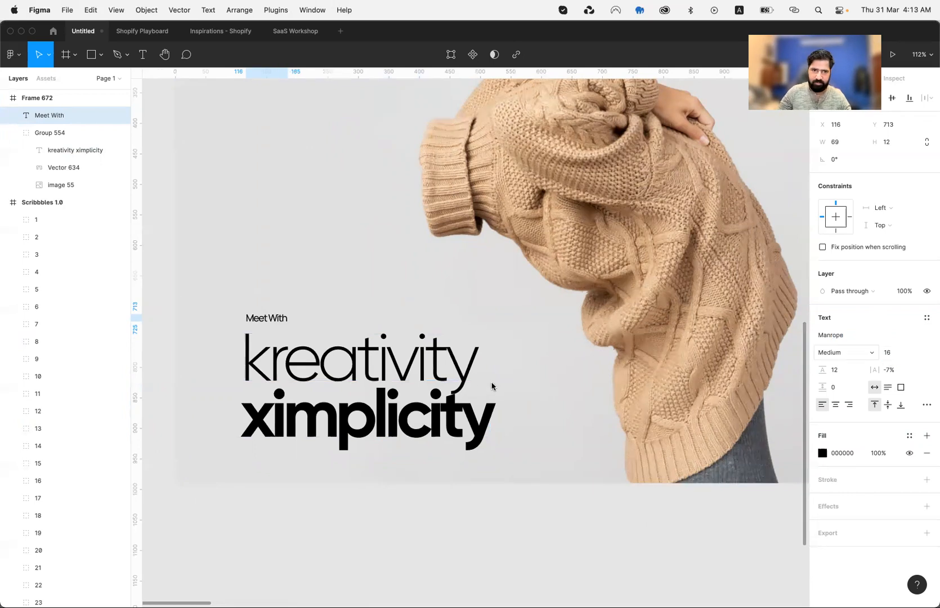
# - Loosen the letter spacing of the "Meet With" text slightly
pyautogui.click(894, 373)
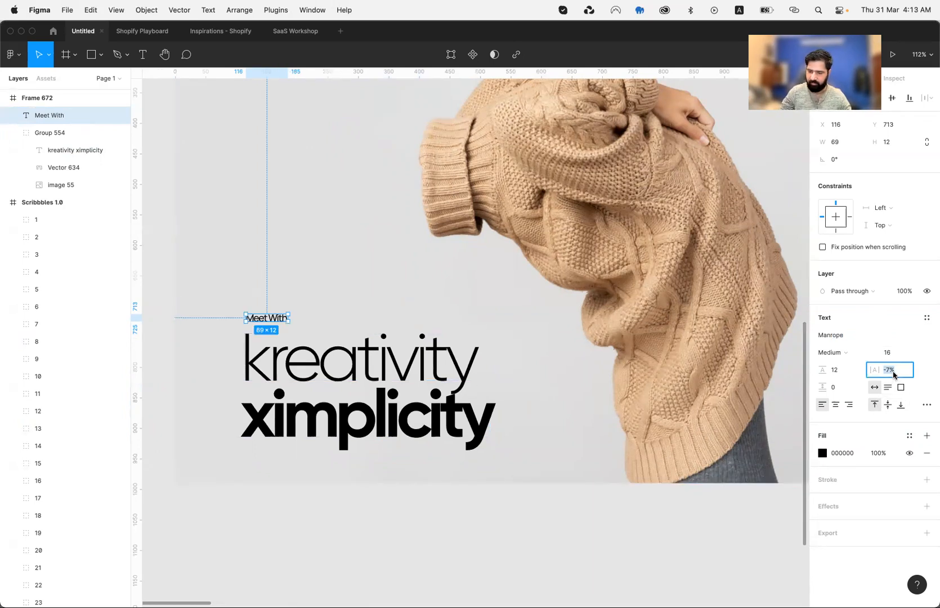
pyautogui.press('Return')
pyautogui.click(292, 555)
# - Draw a thin horizontal line about 70 px wide just after "Meet With", level with the middle of the text
pyautogui.scroll(1, 292, 554)
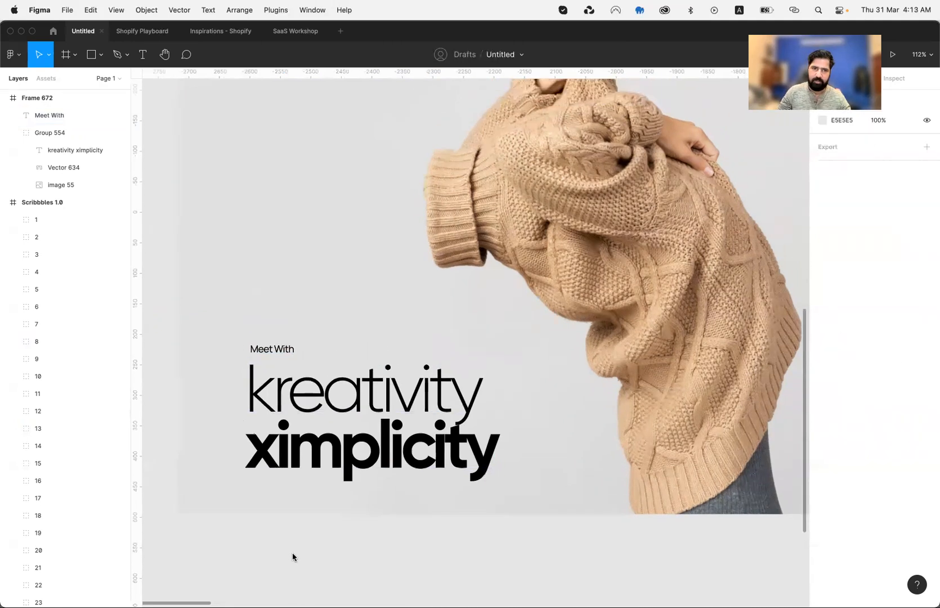
pyautogui.scroll(5, 292, 554)
pyautogui.press('p')
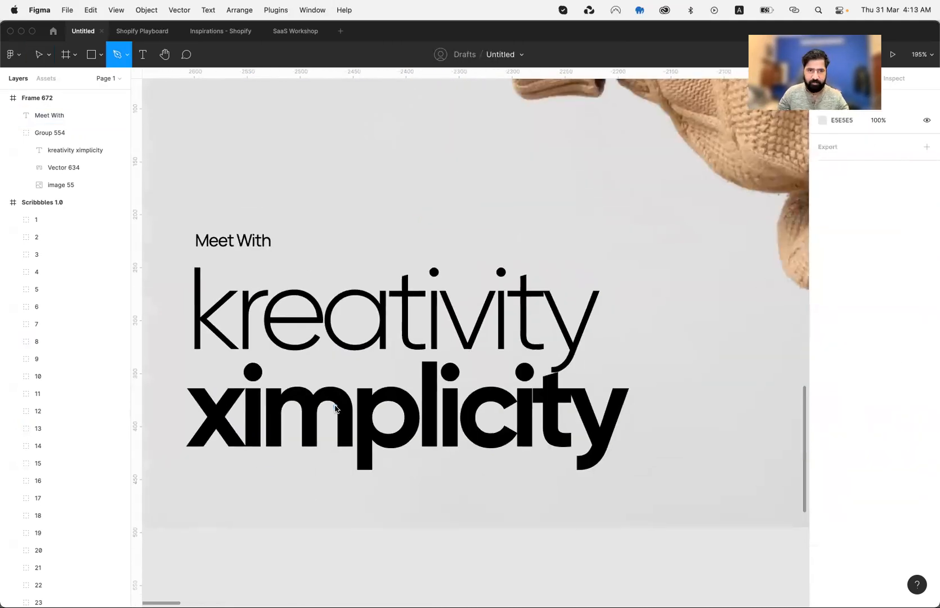
pyautogui.click(284, 238)
pyautogui.click(359, 237)
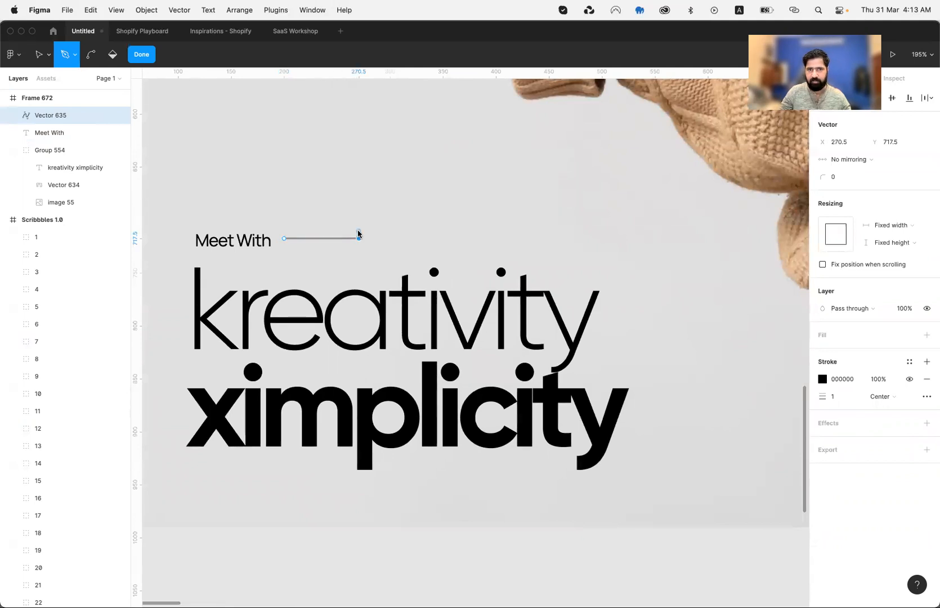
pyautogui.press('Escape')
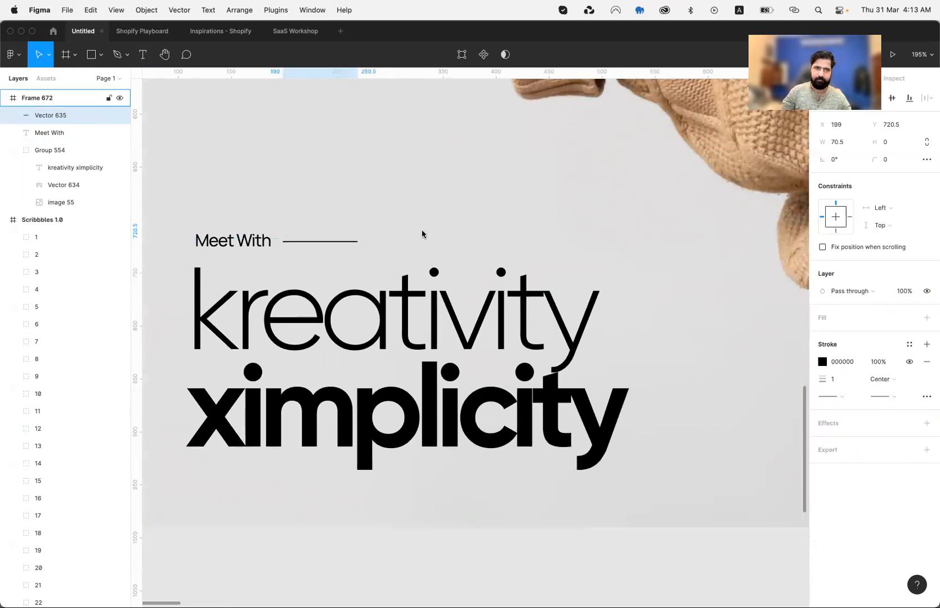
# - Give the line beside "Meet With" a stroke width of 2 and nudge it 2 px closer to the text
pyautogui.press('Left')
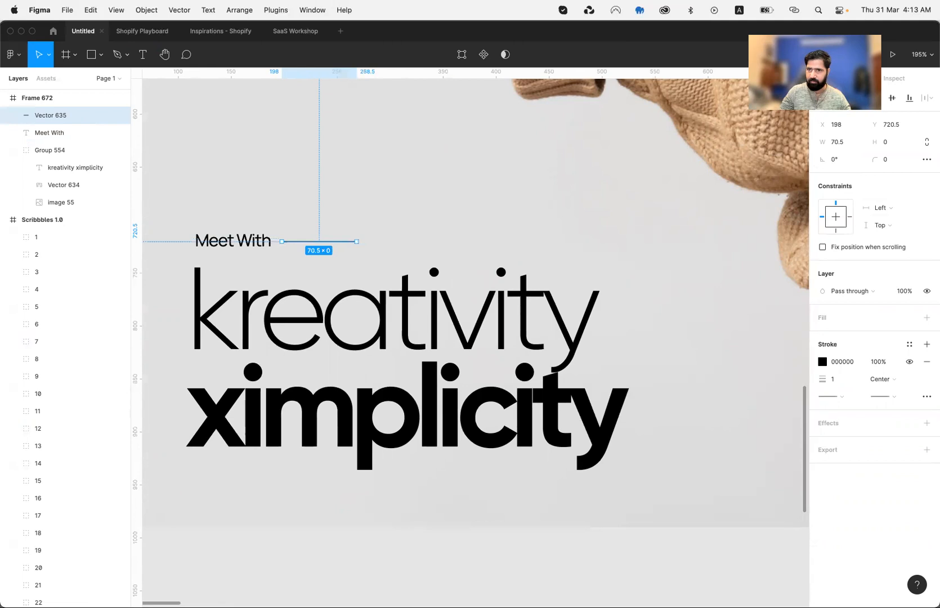
pyautogui.click(846, 379)
pyautogui.write('2')
pyautogui.press('Return')
pyautogui.press('Left')
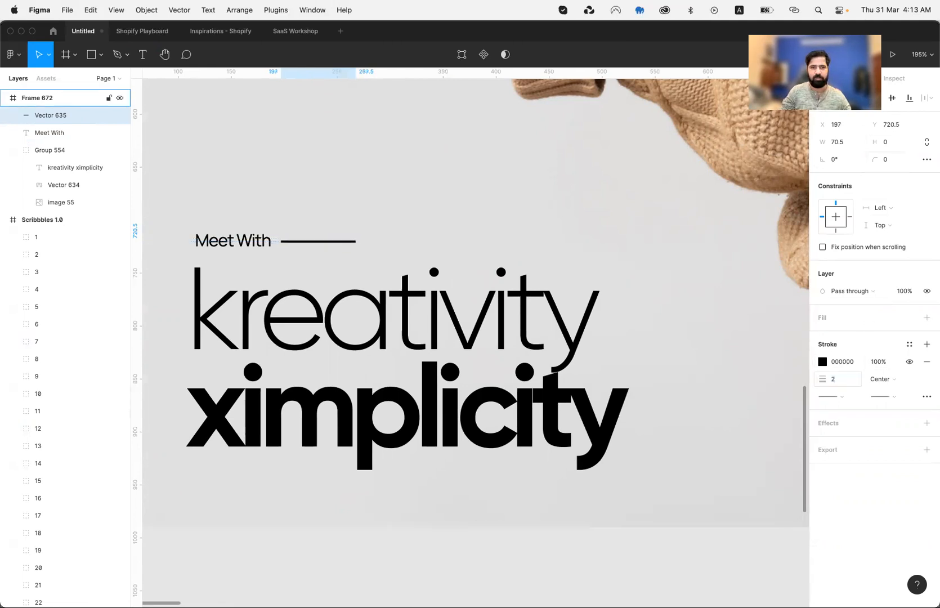
pyautogui.hotkey('shift', '0')
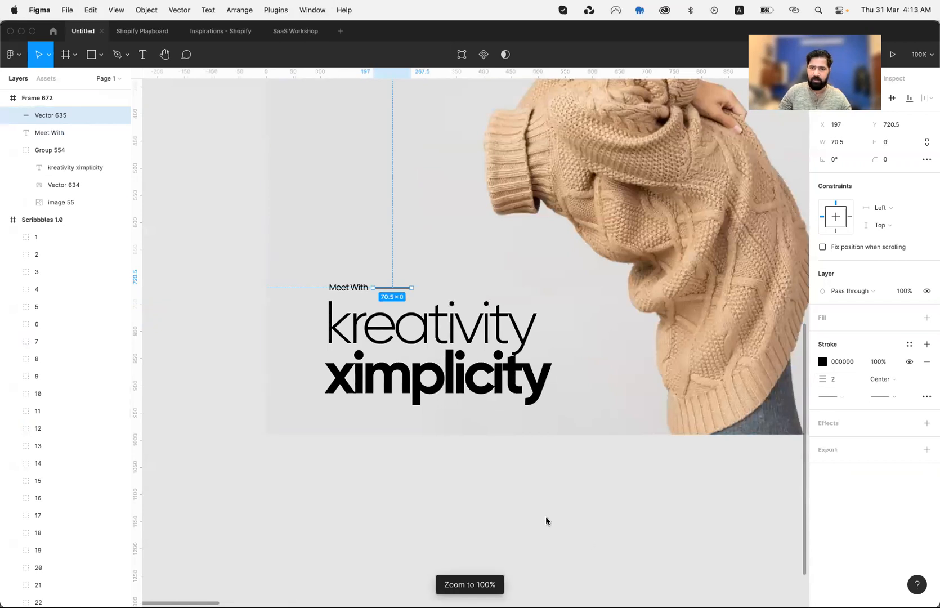
pyautogui.click(546, 521)
# - Recolour the word "ximplicity" with the brown AB7F5C sampled from the sweater photo
pyautogui.hscroll(1, 546, 521)
pyautogui.keyDown('super'); pyautogui.click(436, 388); pyautogui.keyUp('super')
pyautogui.press('Return')
pyautogui.click(499, 394)
pyautogui.doubleClick(498, 397)
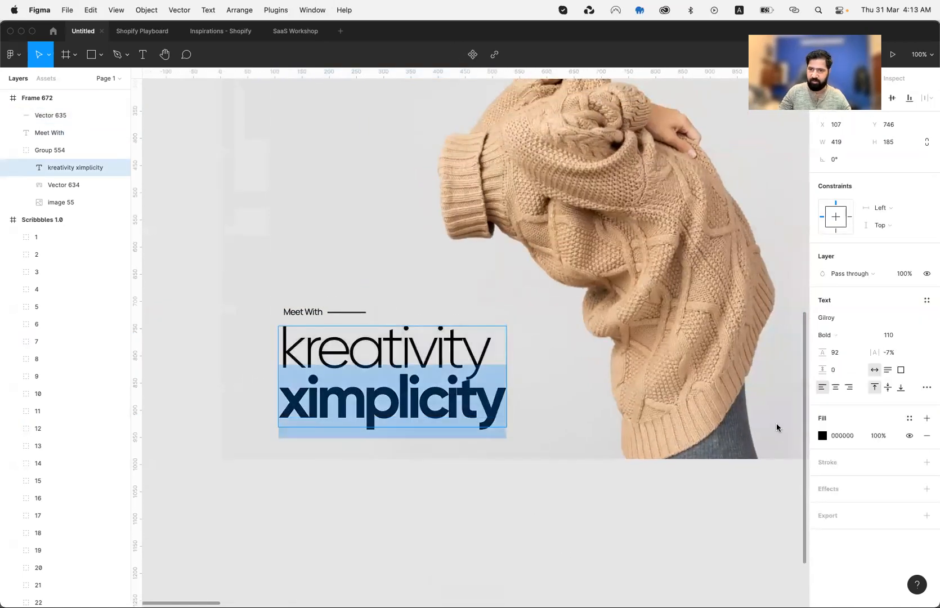
pyautogui.click(823, 435)
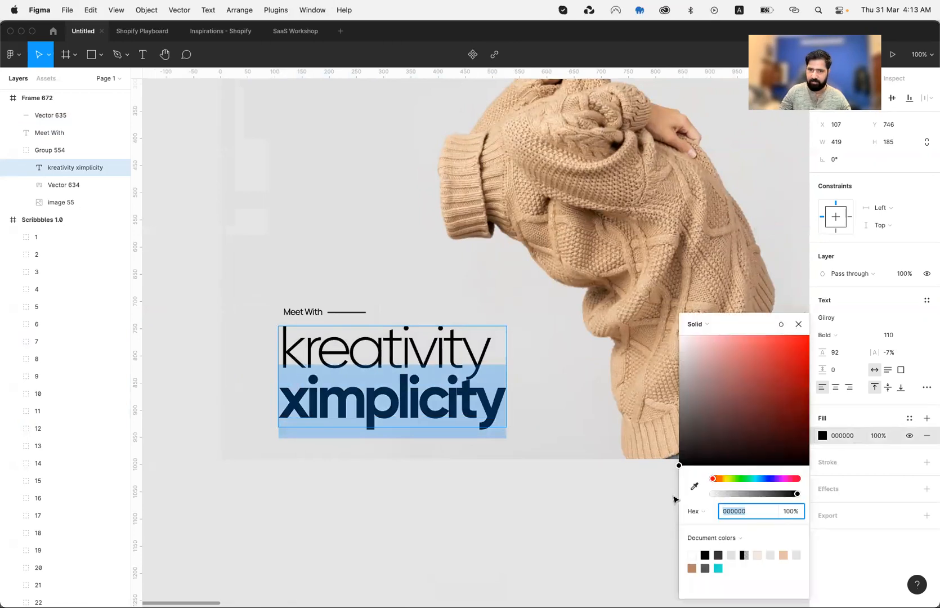
pyautogui.click(694, 486)
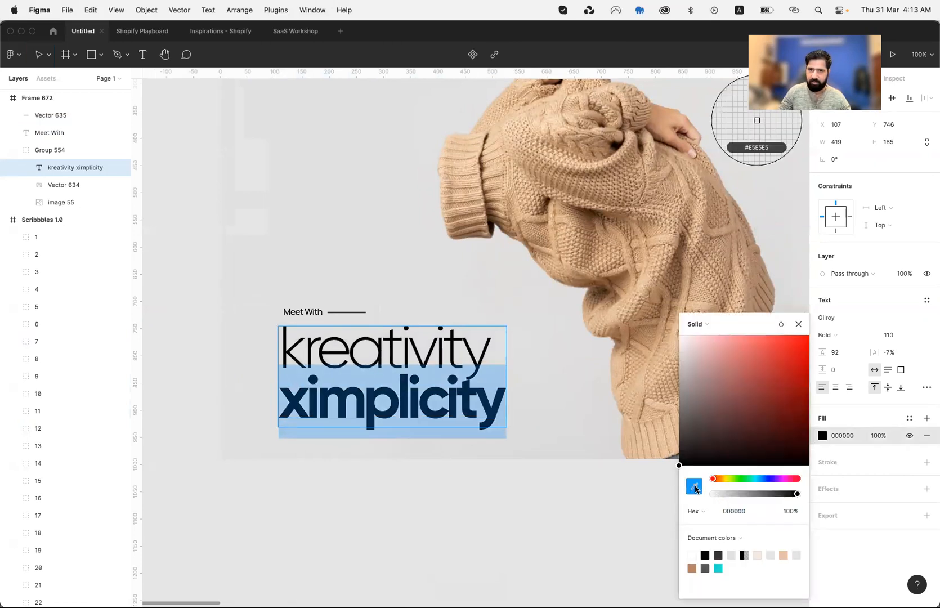
pyautogui.click(539, 220)
pyautogui.press('Escape')
pyautogui.click(453, 478)
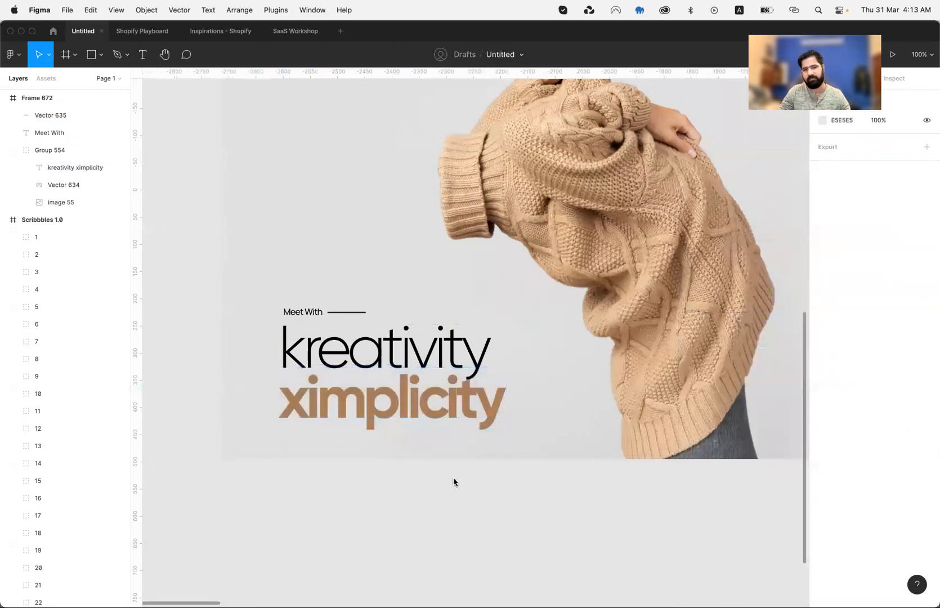
# - Resample the "ximplicity" fill from a lighter part of the sweater, E8C3A4, and shift it to the stronger orange DC975D
pyautogui.hotkey('shift', '0')
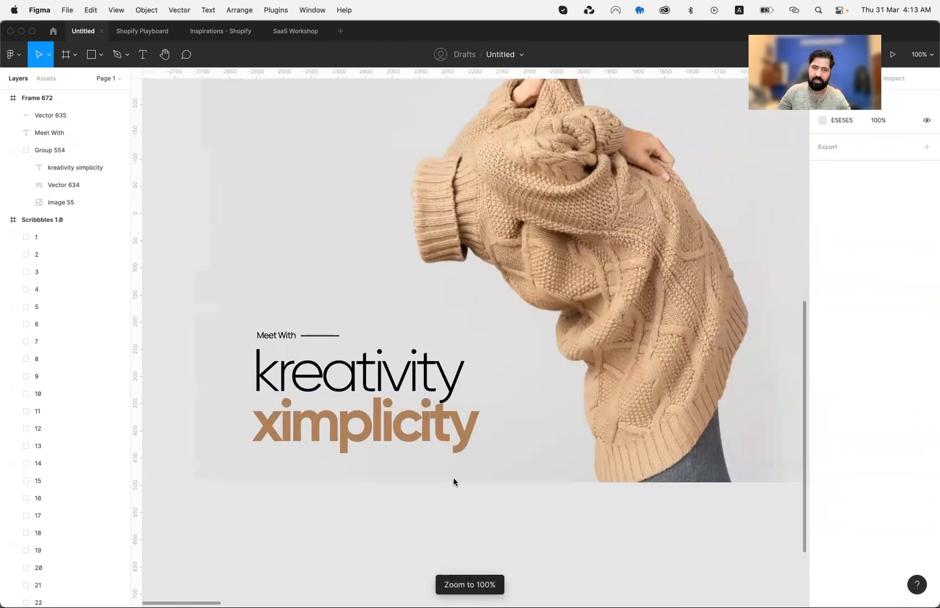
pyautogui.scroll(3, 453, 477)
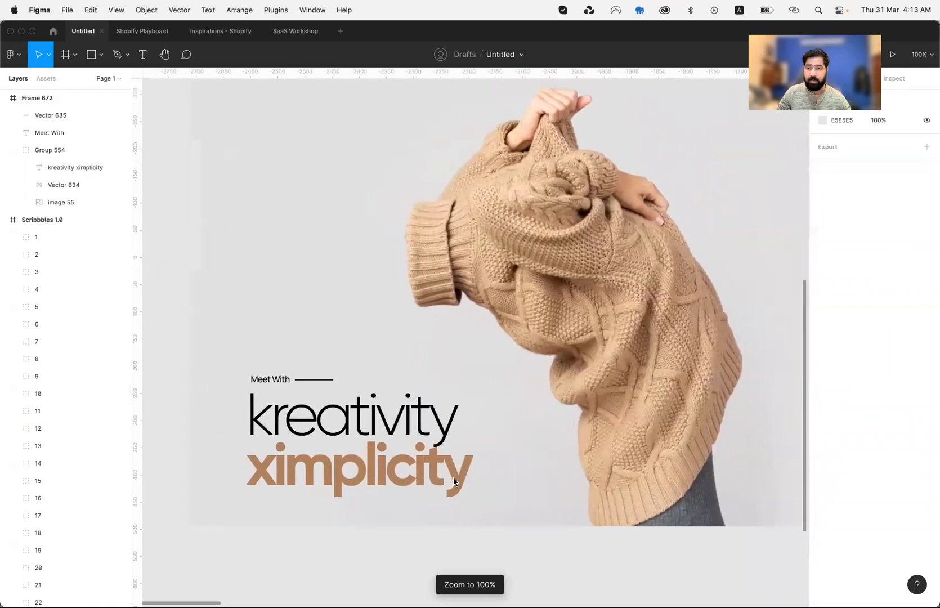
pyautogui.hscroll(-2, 454, 477)
pyautogui.scroll(-1, 453, 477)
pyautogui.click(454, 477)
pyautogui.doubleClick(385, 458)
pyautogui.press('Return')
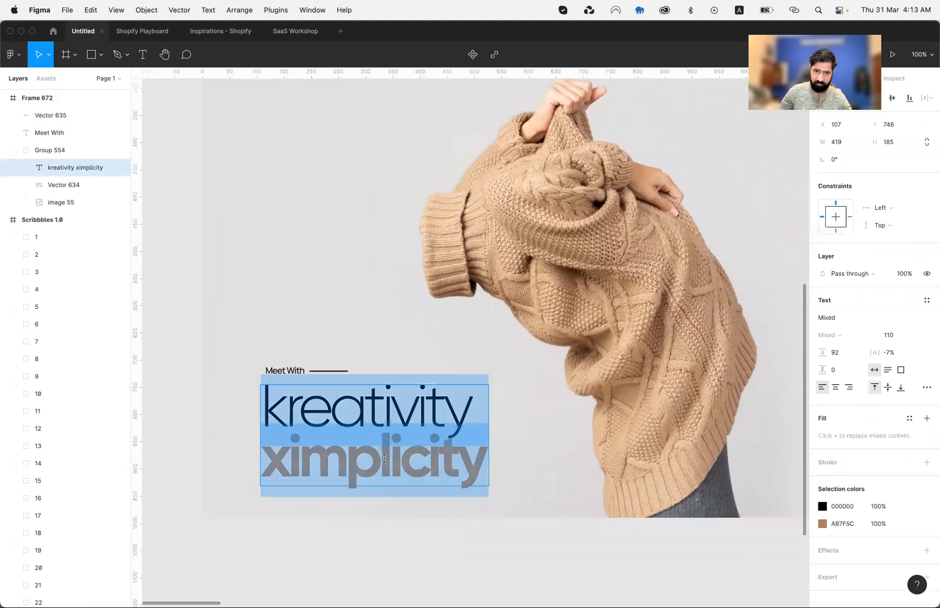
pyautogui.click(418, 457)
pyautogui.doubleClick(418, 458)
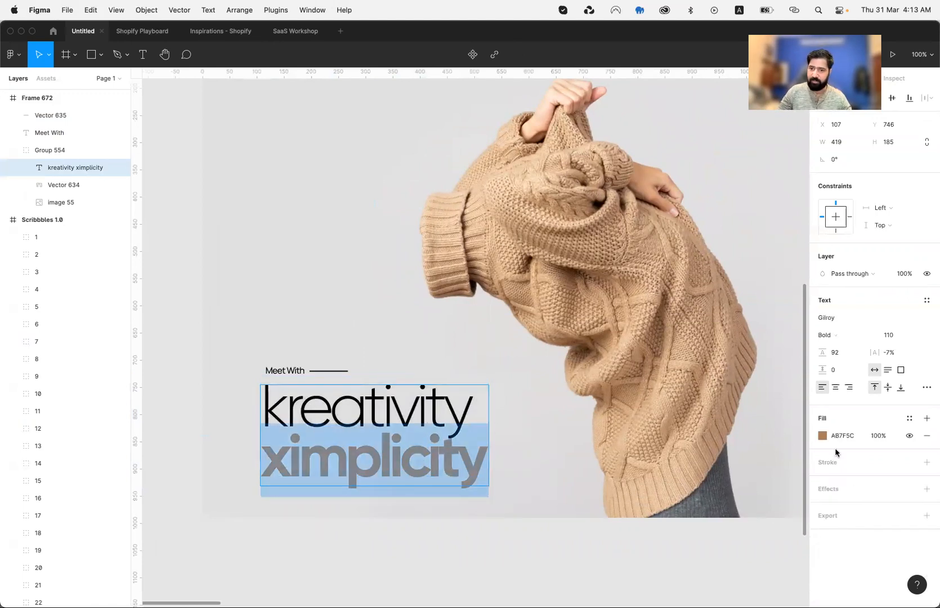
pyautogui.click(824, 438)
pyautogui.click(694, 485)
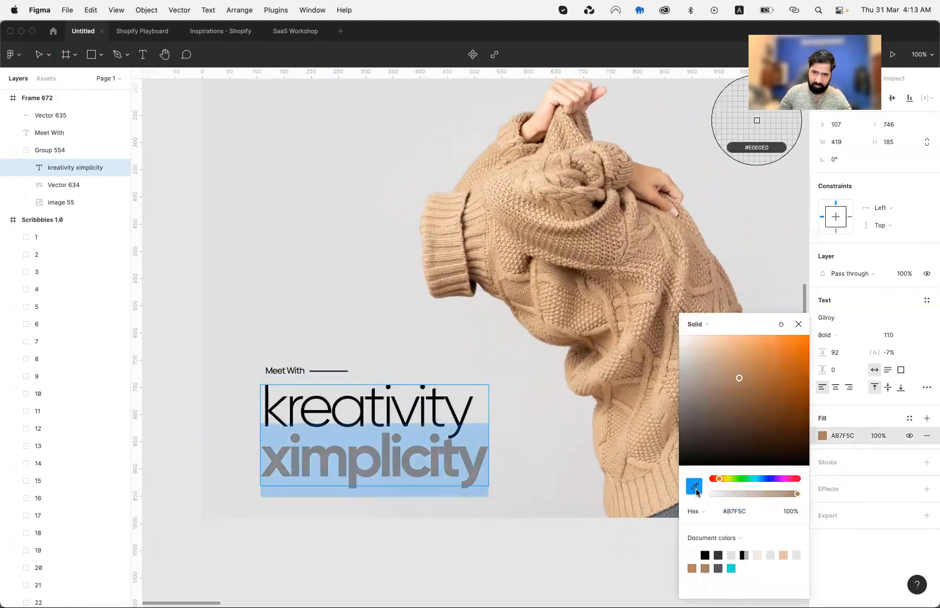
pyautogui.click(657, 481)
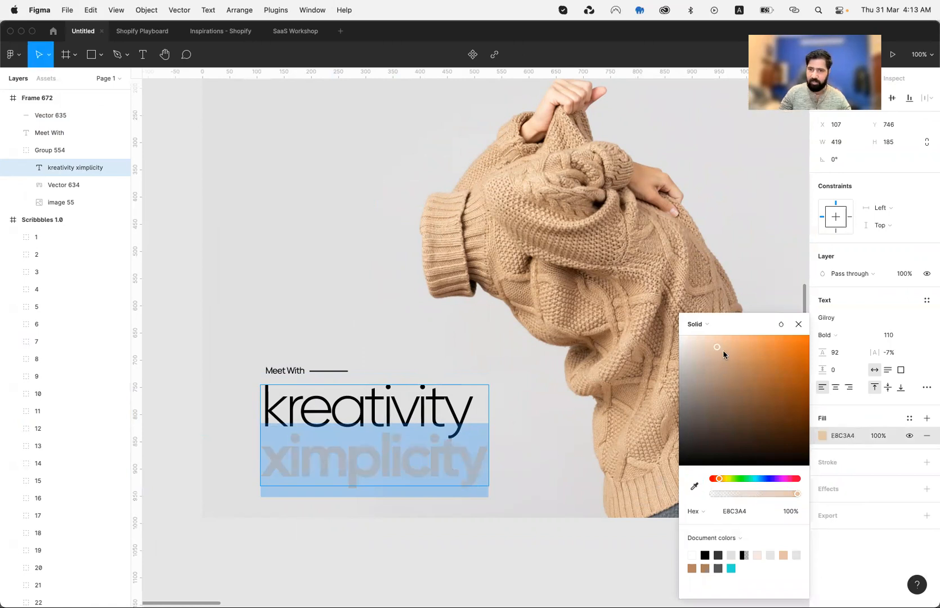
pyautogui.moveTo(725, 353); pyautogui.dragTo(755, 360)
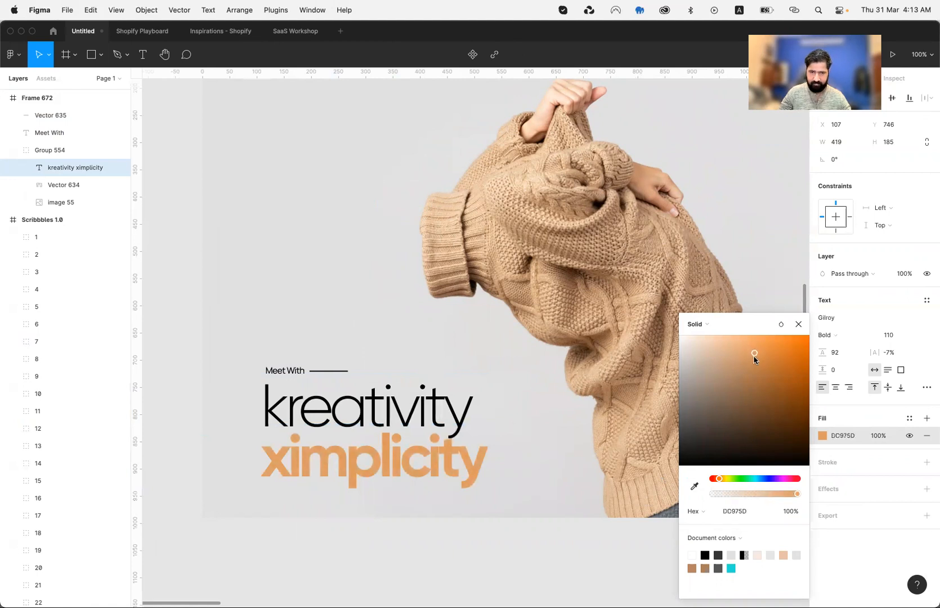
pyautogui.press('Escape')
pyautogui.press('Escape')
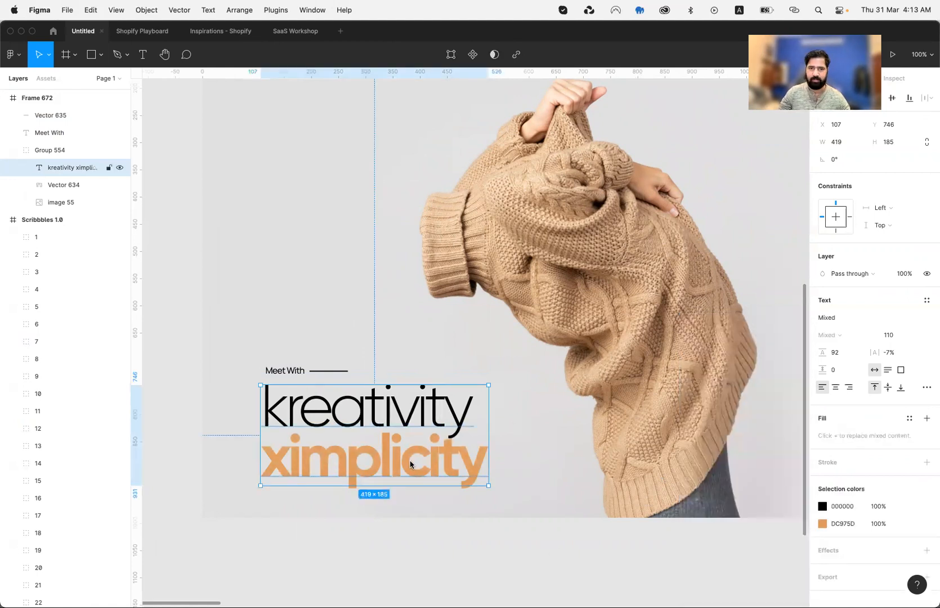
# - Recolour the word "kreativity" with the dark grey 5E6166 sampled from the jeans in the photo
pyautogui.doubleClick(406, 432)
pyautogui.click(444, 423)
pyautogui.click(475, 409)
pyautogui.keyDown('shift'); pyautogui.click(269, 409); pyautogui.keyUp('shift')
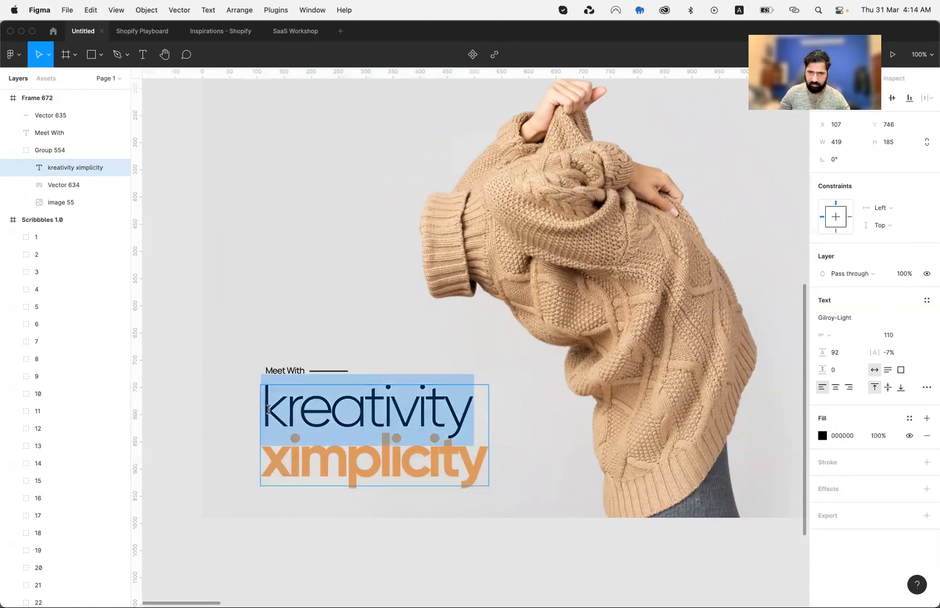
pyautogui.click(822, 436)
pyautogui.click(692, 488)
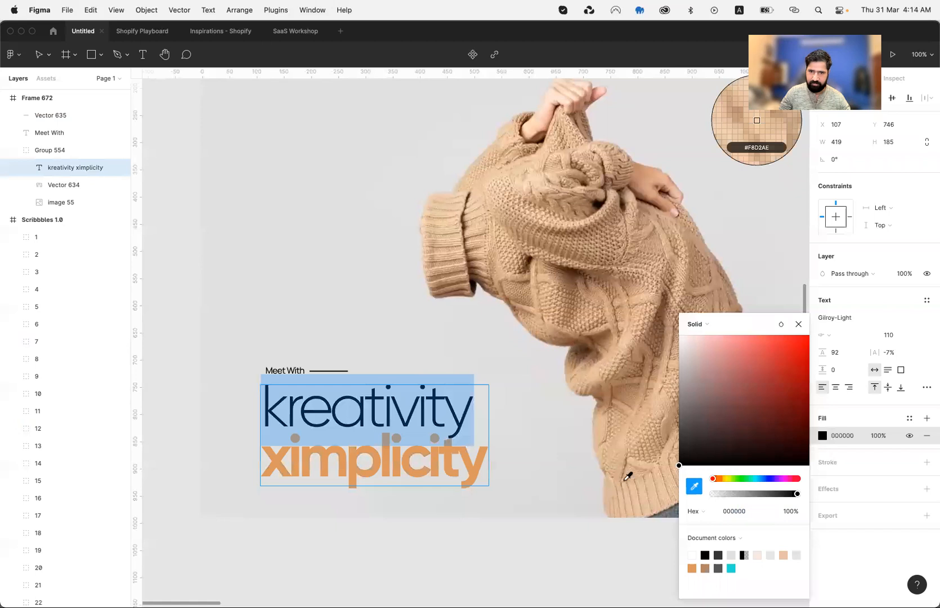
pyautogui.hscroll(3, 628, 476)
pyautogui.scroll(-1, 628, 476)
pyautogui.click(538, 545)
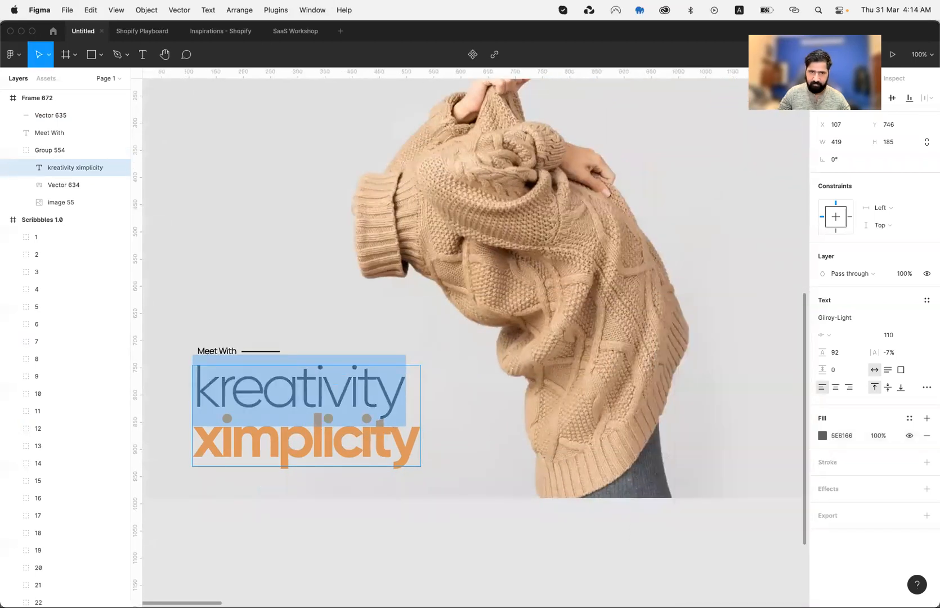
pyautogui.click(538, 545)
pyautogui.click(538, 545)
# - Soften the fill of the word "ximplicity" to the less saturated tan D39E72
pyautogui.hscroll(-2, 539, 546)
pyautogui.scroll(1, 536, 545)
pyautogui.hscroll(1, 536, 545)
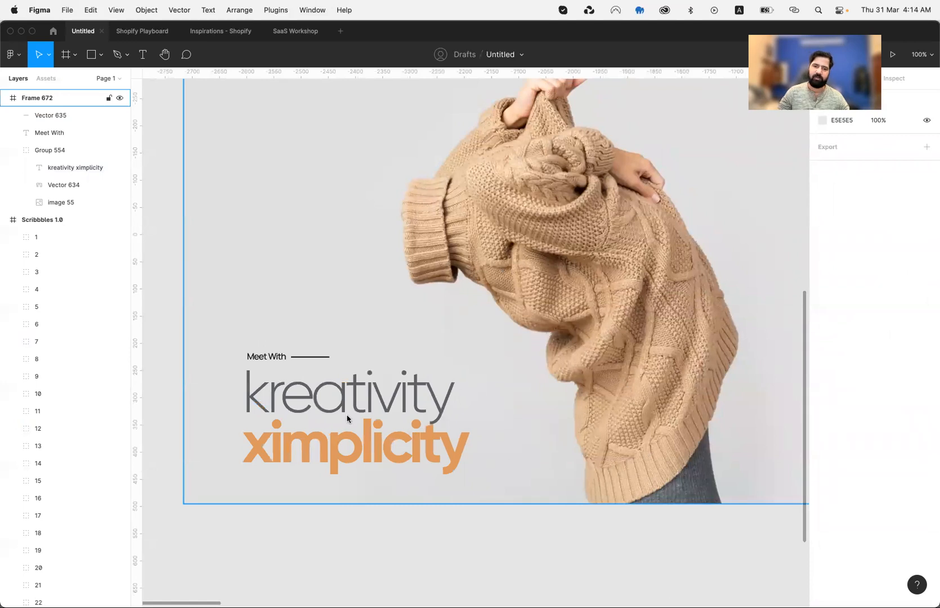
pyautogui.click(344, 428)
pyautogui.doubleClick(369, 443)
pyautogui.click(369, 444)
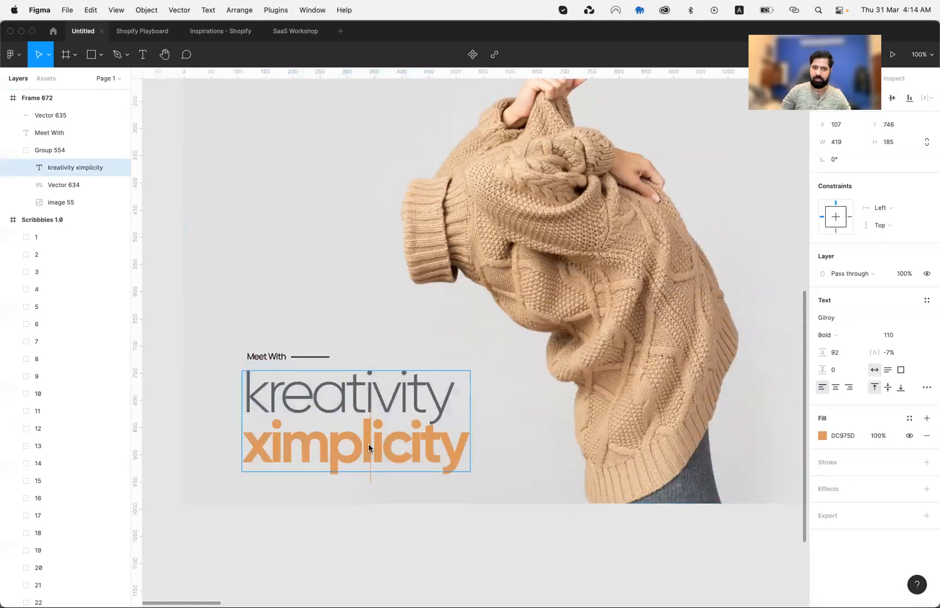
pyautogui.doubleClick(368, 444)
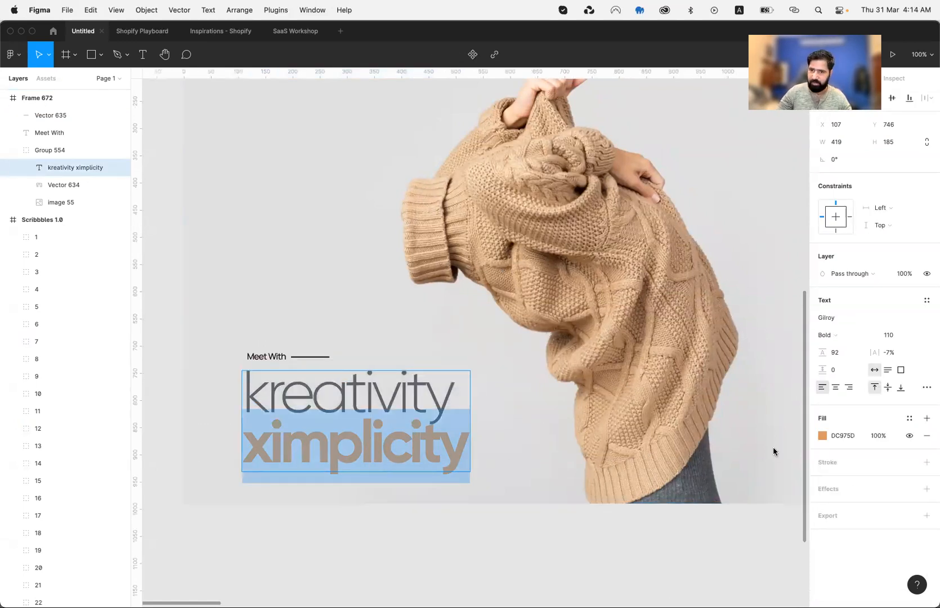
pyautogui.click(822, 435)
pyautogui.moveTo(758, 383); pyautogui.dragTo(739, 363)
pyautogui.press('Escape')
pyautogui.click(441, 582)
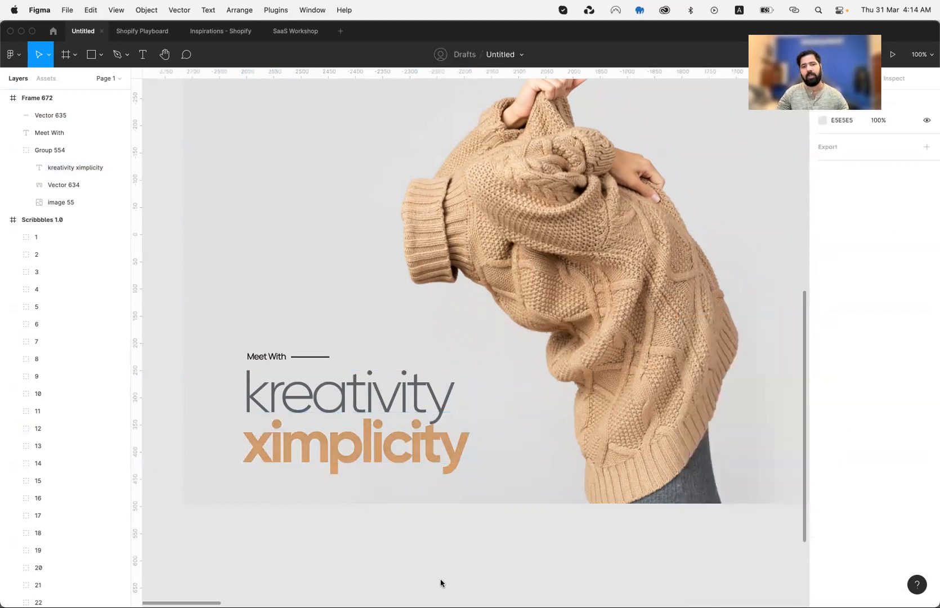
# - Group the headline, the "Meet With" text and the line beside it
pyautogui.scroll(-5, 383, 516)
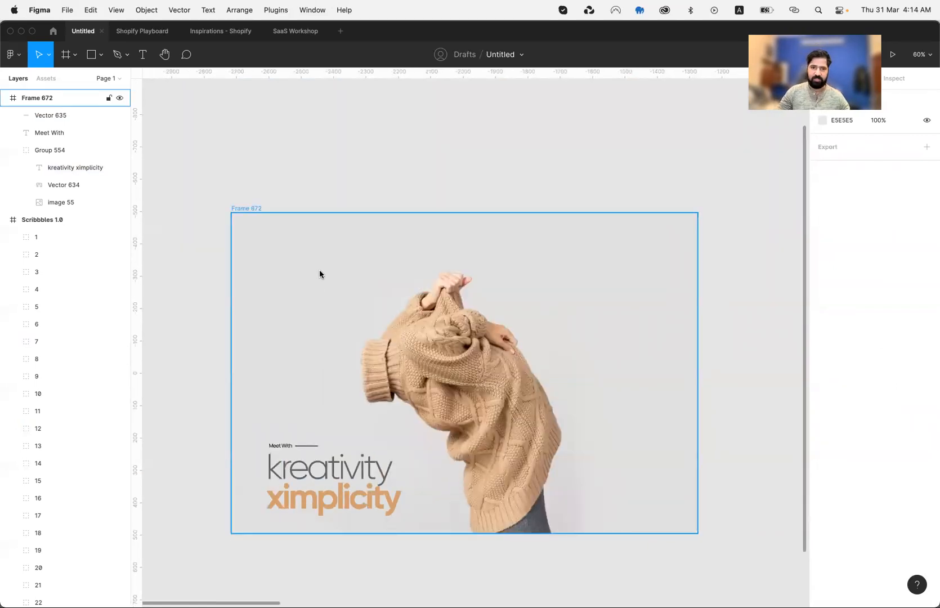
pyautogui.click(287, 473)
pyautogui.click(307, 485)
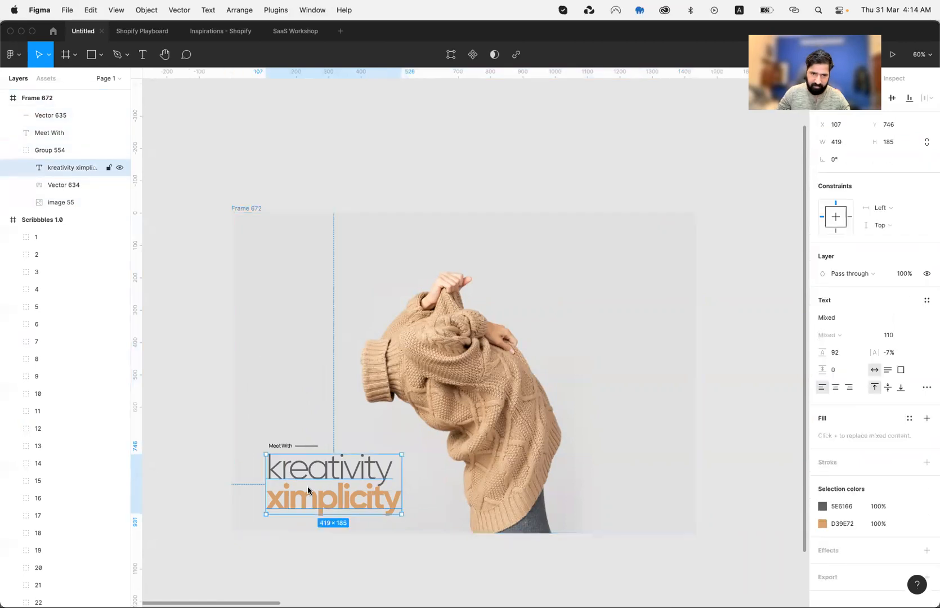
pyautogui.keyDown('shift'); pyautogui.click(274, 447); pyautogui.keyUp('shift')
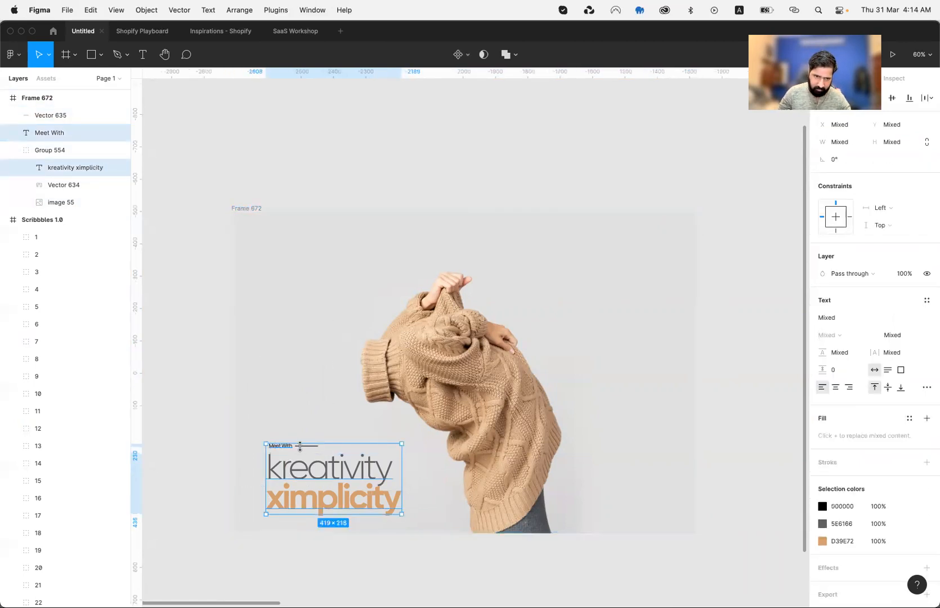
pyautogui.hotkey('shift', '2')
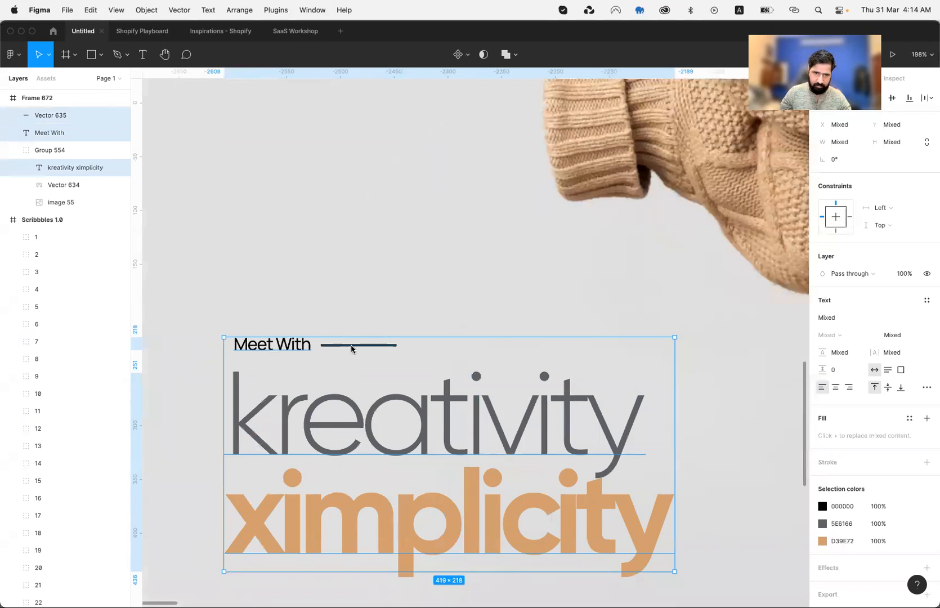
pyautogui.press('super+g')
# - Position the headline group at X 70, Y 702, keeping 70 px from the frame's left and bottom edges
pyautogui.moveTo(384, 388); pyautogui.dragTo(348, 390)
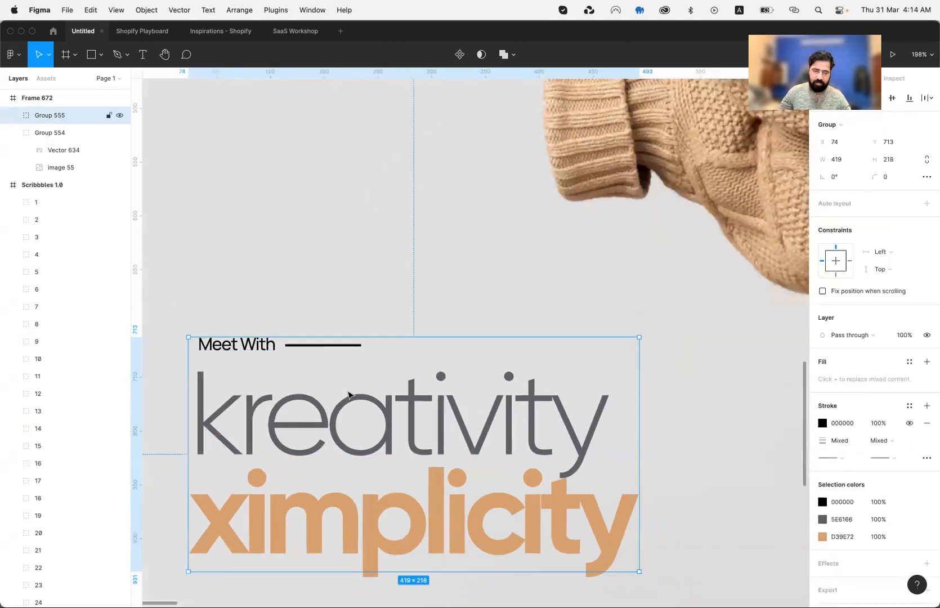
pyautogui.hscroll(-5, 348, 391)
pyautogui.scroll(-3, 347, 393)
pyautogui.scroll(-5, 347, 393)
pyautogui.press('alt')
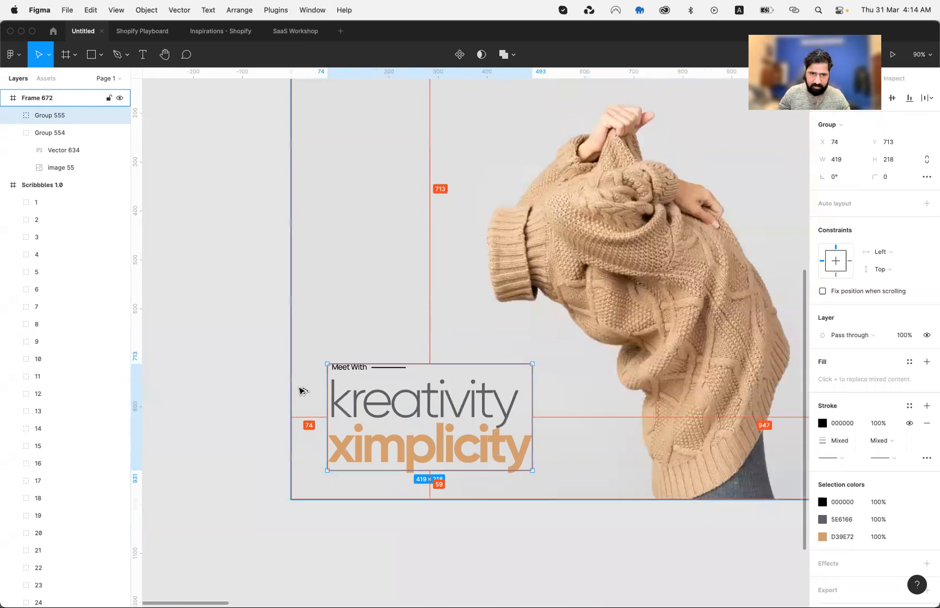
pyautogui.press('Up')
pyautogui.press('Up')
pyautogui.press('Up')
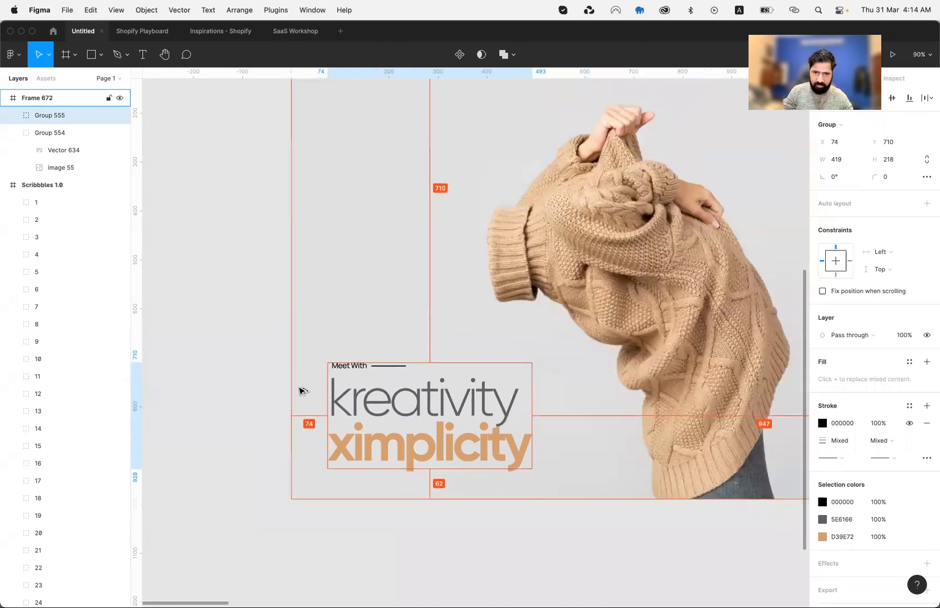
pyautogui.press('Up')
pyautogui.press('Up')
pyautogui.press('Up')
pyautogui.press('Up')
pyautogui.press('Up')
pyautogui.press('Up')
pyautogui.press('Up')
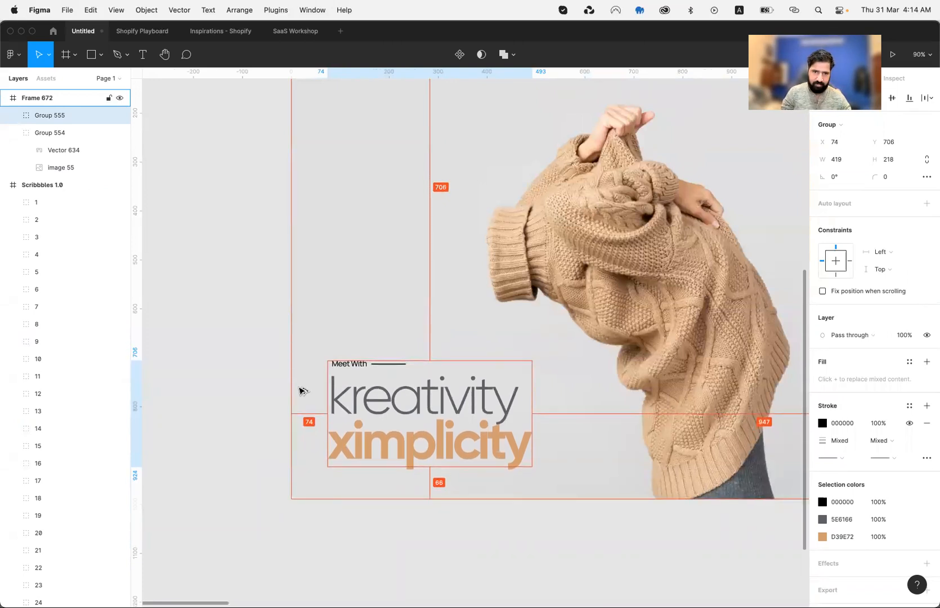
pyautogui.press('Up')
pyautogui.hotkey('shift', 'Left')
pyautogui.press('alt')
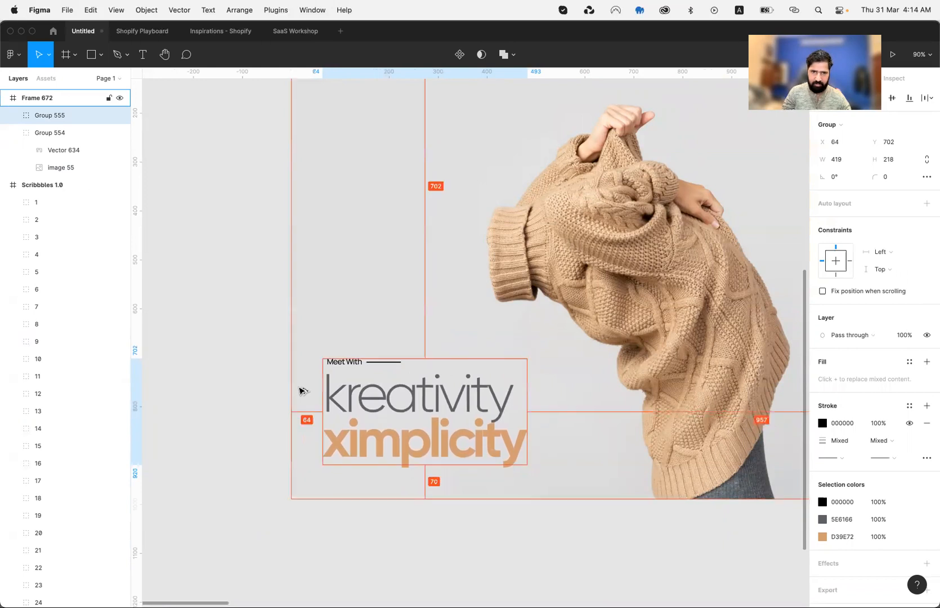
pyautogui.press('Right')
pyautogui.press('Right')
pyautogui.press('Right')
pyautogui.press('Right')
pyautogui.press('Right')
pyautogui.press('Right')
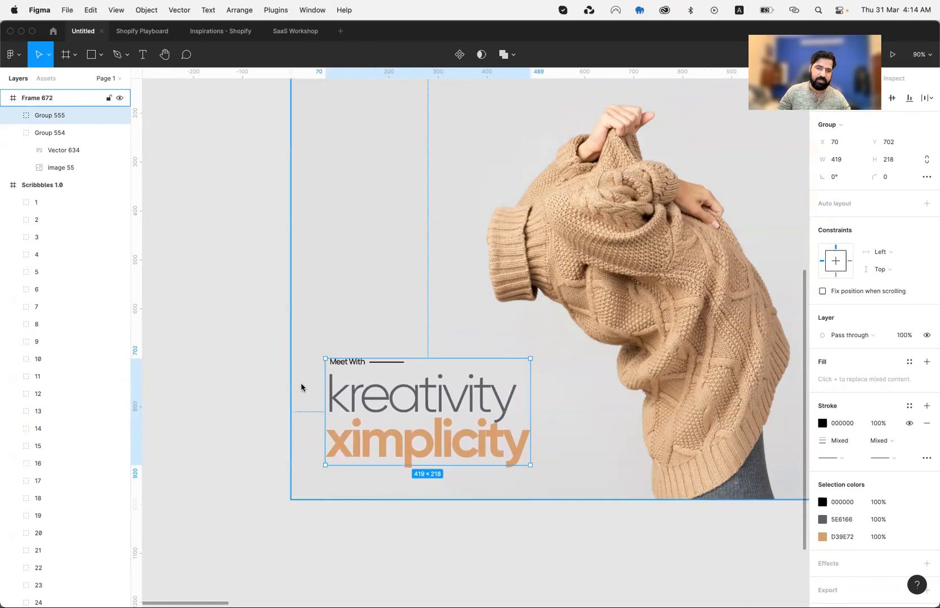
pyautogui.click(423, 513)
pyautogui.hscroll(2, 423, 514)
pyautogui.scroll(1, 424, 515)
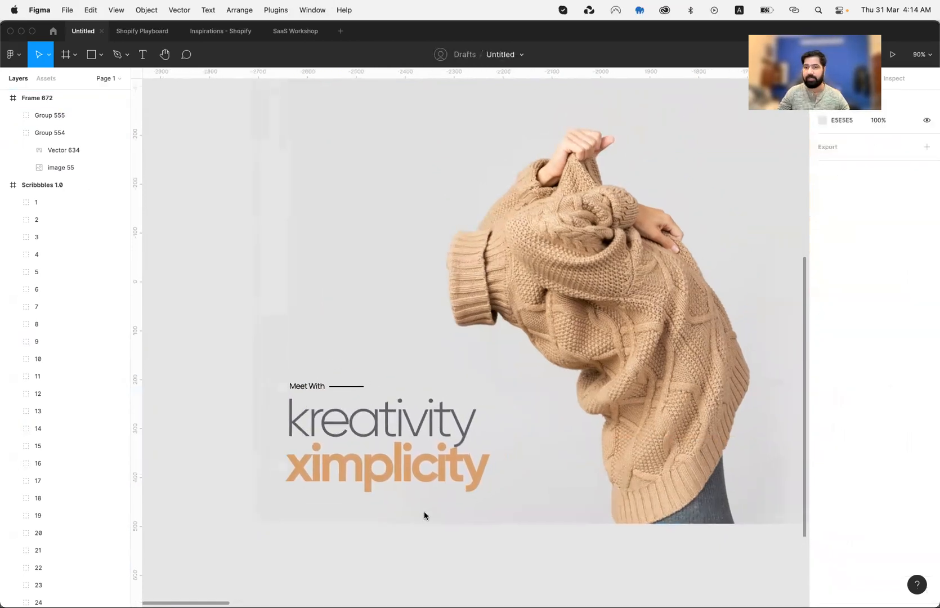
pyautogui.hscroll(2, 424, 515)
pyautogui.scroll(1, 424, 515)
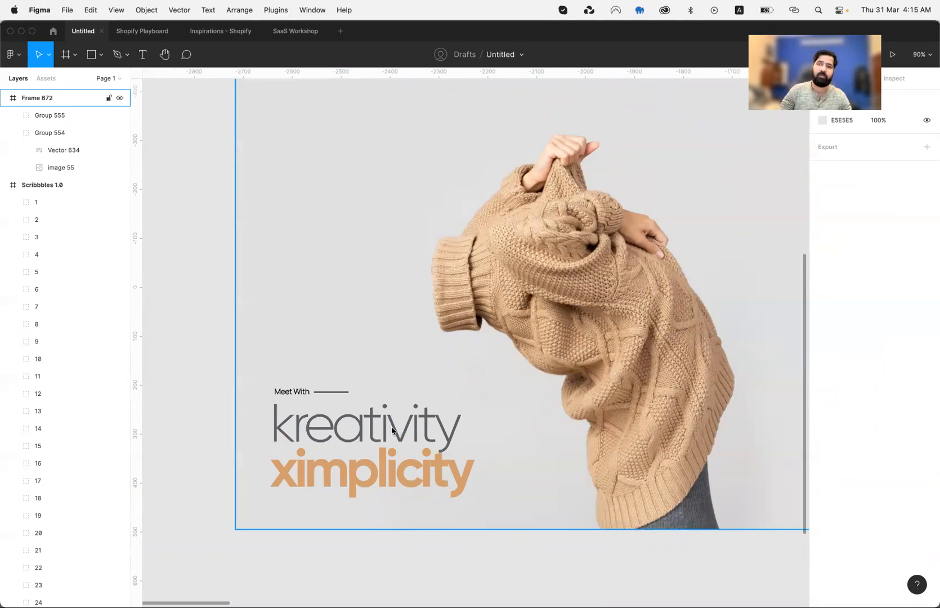
pyautogui.scroll(3, 403, 353)
pyautogui.scroll(1, 403, 349)
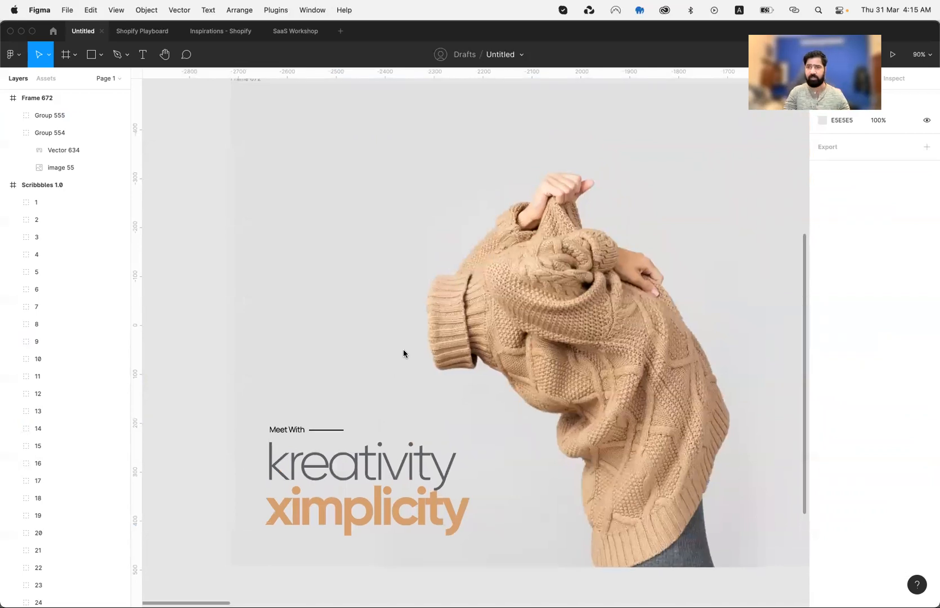
# - Add the text "Xoi" as a logo near the upper-left corner of the 1440 × 990 frame
pyautogui.hscroll(2, 403, 353)
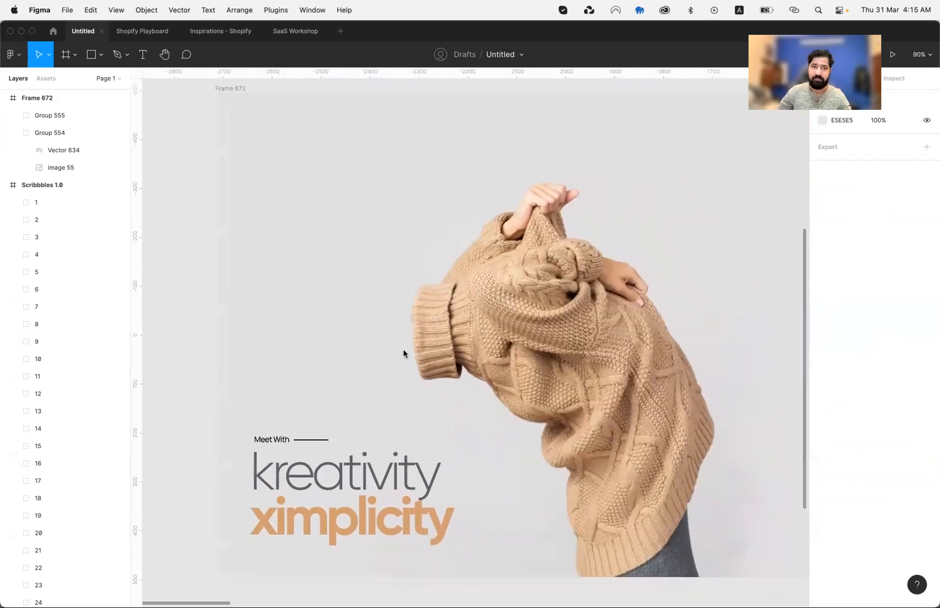
pyautogui.scroll(3, 403, 353)
pyautogui.hscroll(2, 404, 353)
pyautogui.click(268, 218)
pyautogui.press('t')
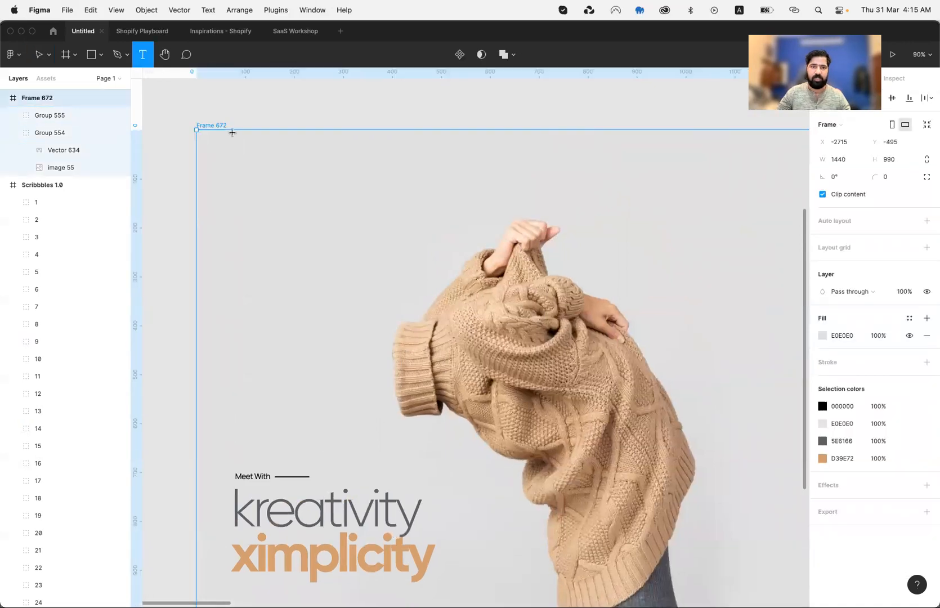
pyautogui.click(232, 146)
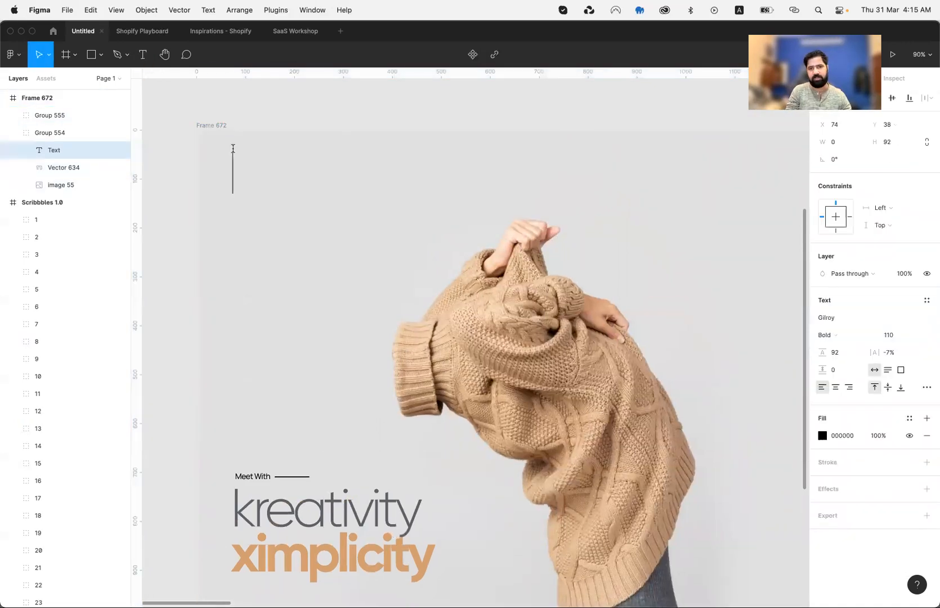
pyautogui.write('Xoi')
pyautogui.press('Escape')
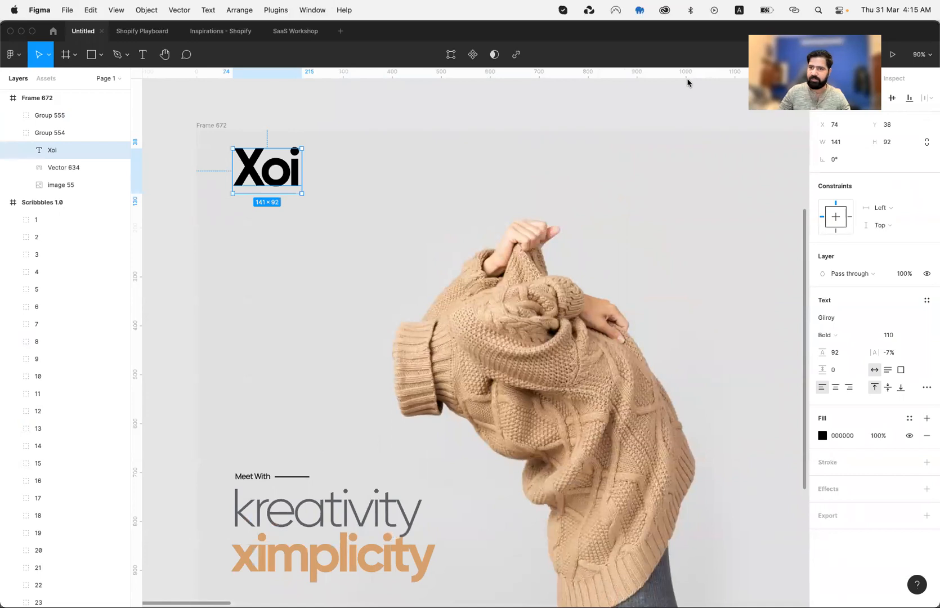
# - Set the font size of the "Xoi" logo text to 20 and raise it to Y 18
pyautogui.click(889, 335)
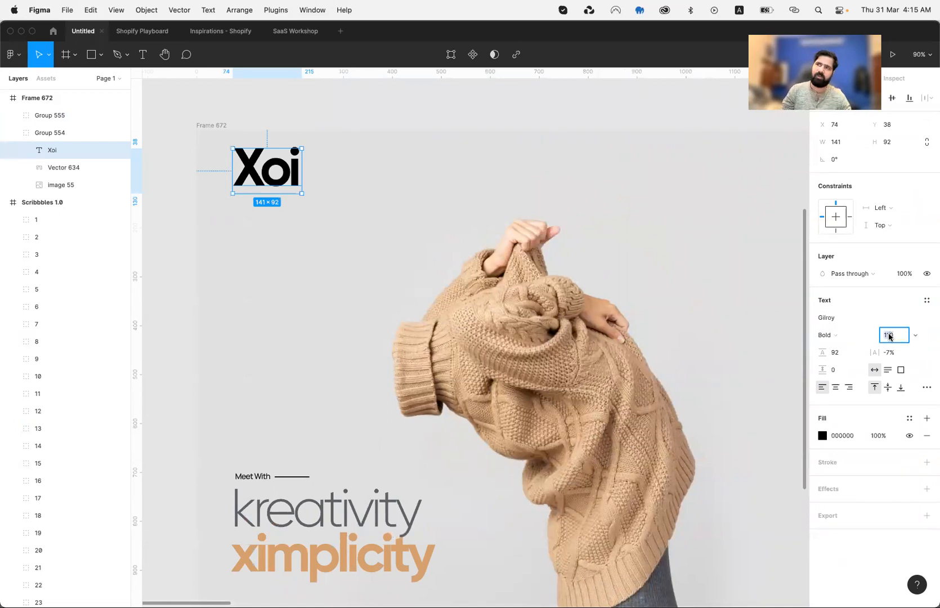
pyautogui.press('Return')
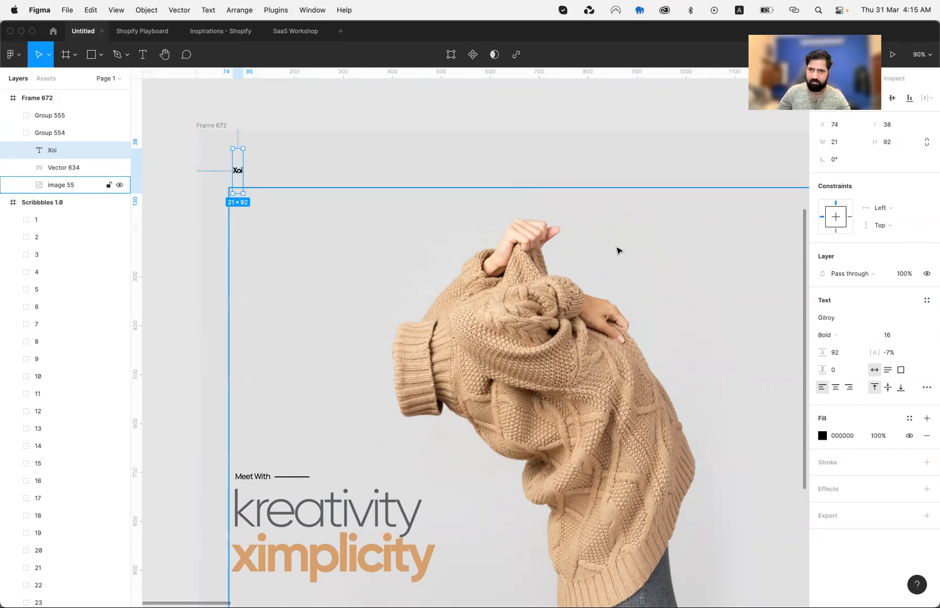
pyautogui.click(890, 335)
pyautogui.write('20')
pyautogui.press('Return')
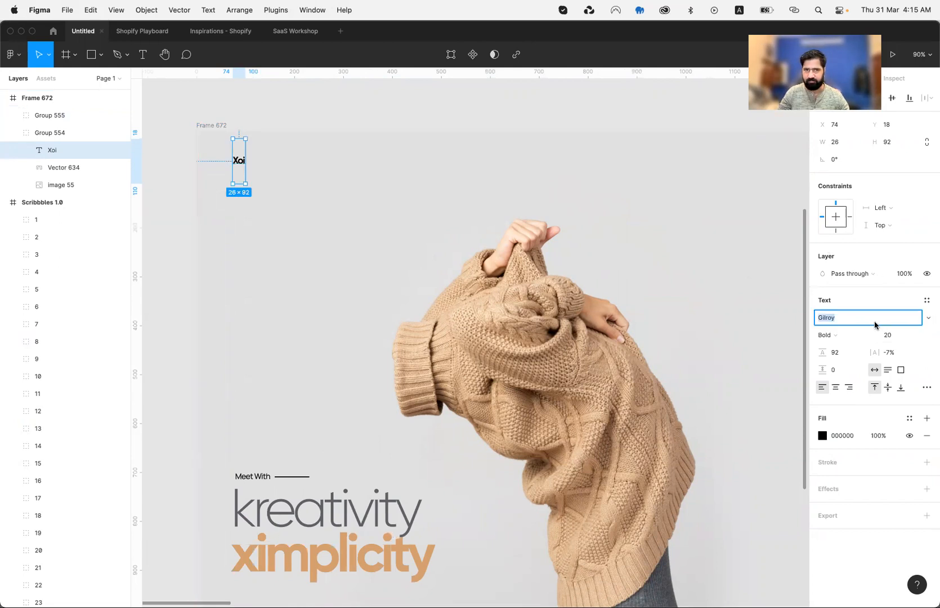
pyautogui.click(273, 153)
# - Add the first navigation label, "the product", beside the logo, following the Xoi reference design
pyautogui.hscroll(2, 272, 150)
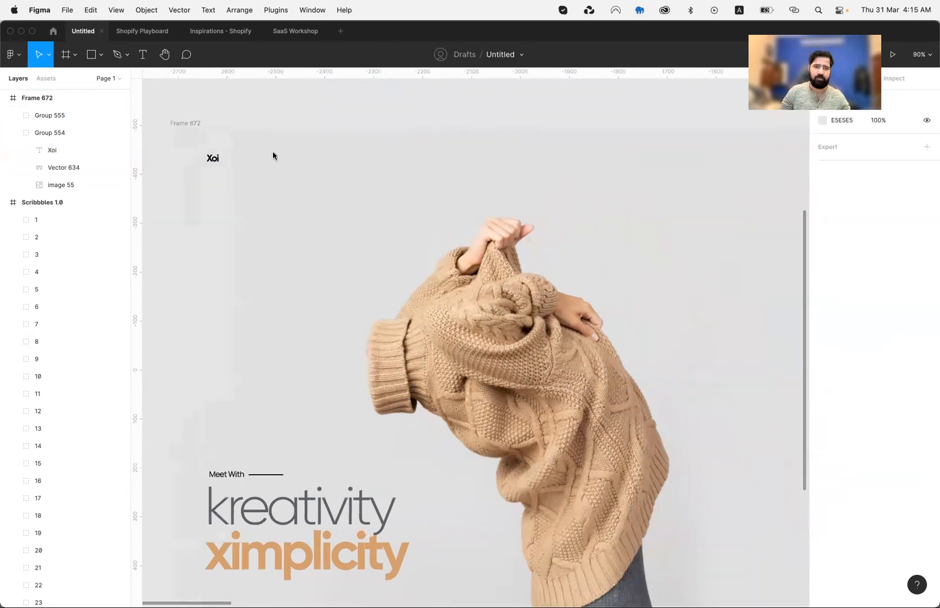
pyautogui.press('t')
pyautogui.click(356, 144)
pyautogui.hscroll(10, 392, 154)
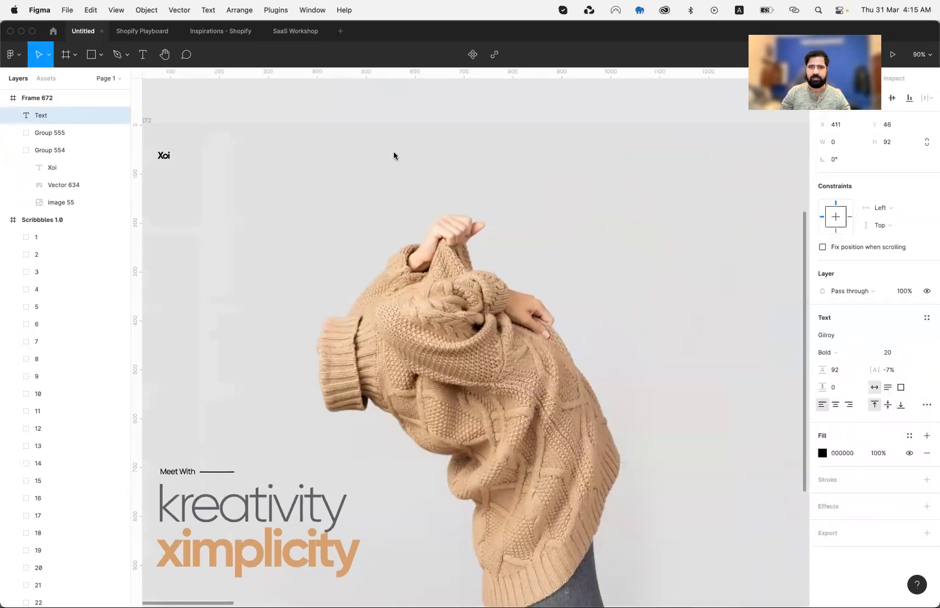
pyautogui.hscroll(-12, 394, 156)
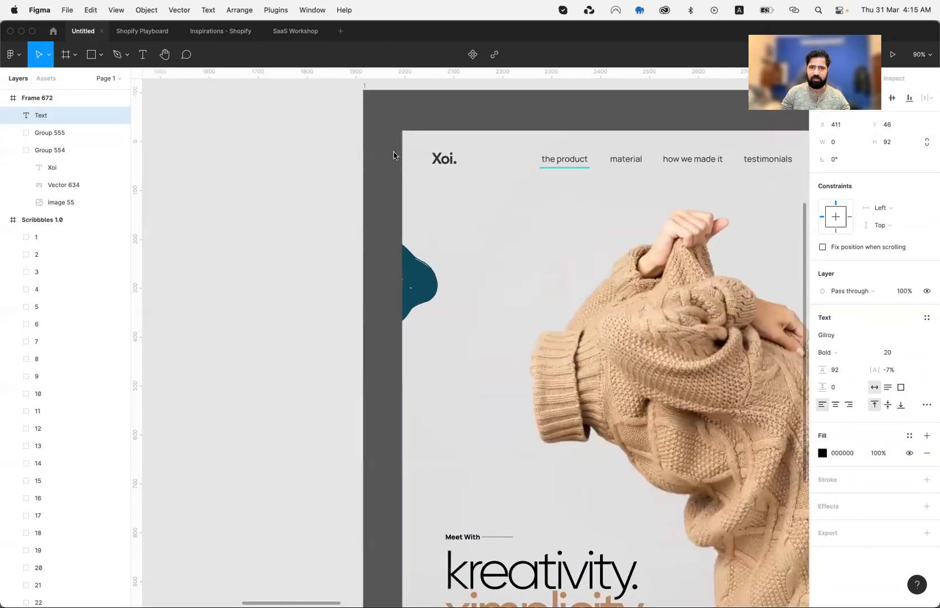
pyautogui.hscroll(-4, 393, 156)
pyautogui.write('the product')
pyautogui.press('Escape')
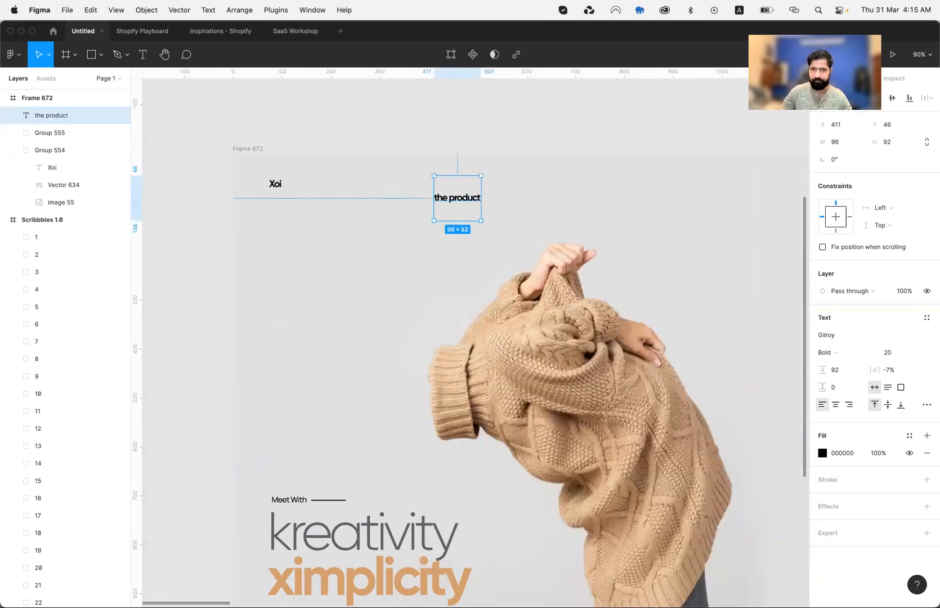
# - Set the "the product" label's letter spacing to -4% and its font to Manrope
pyautogui.hscroll(3, 314, 140)
pyautogui.click(903, 375)
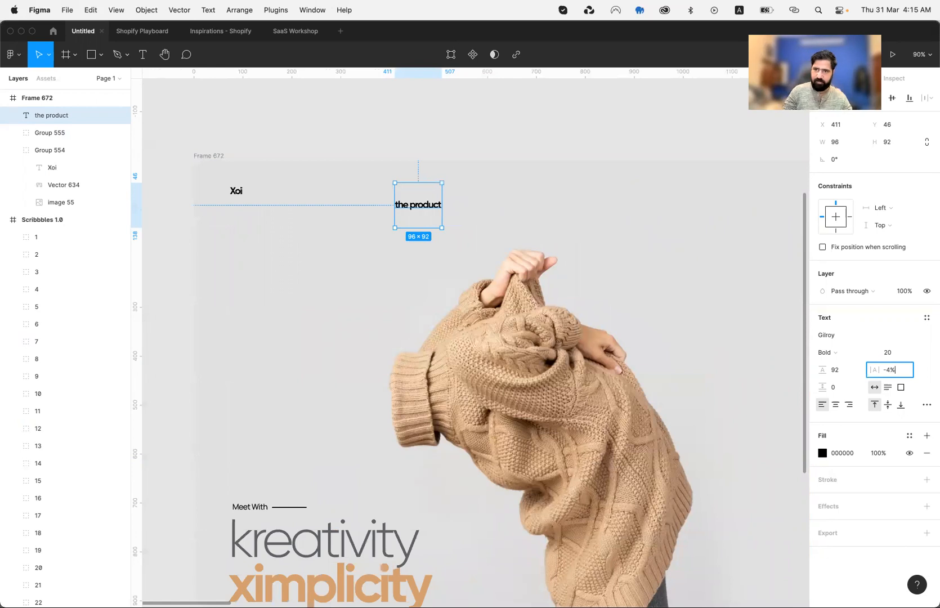
pyautogui.write('-4%')
pyautogui.press('Return')
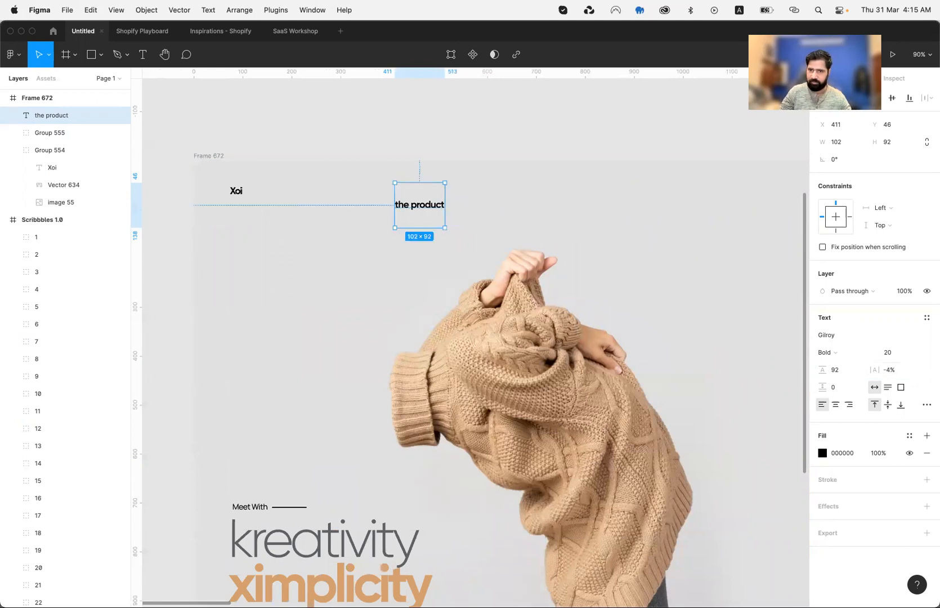
pyautogui.click(828, 339)
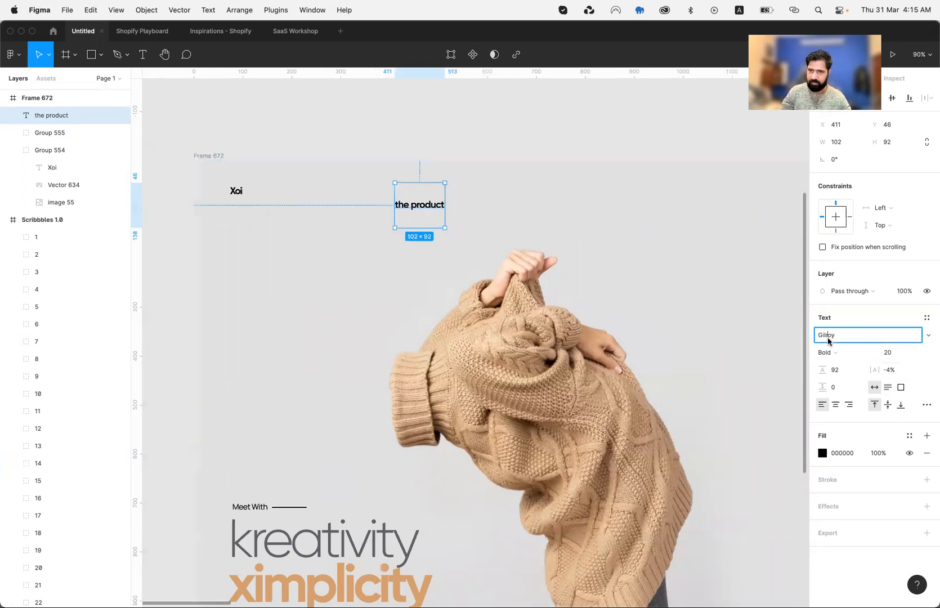
pyautogui.write('Manrope')
pyautogui.press('Return')
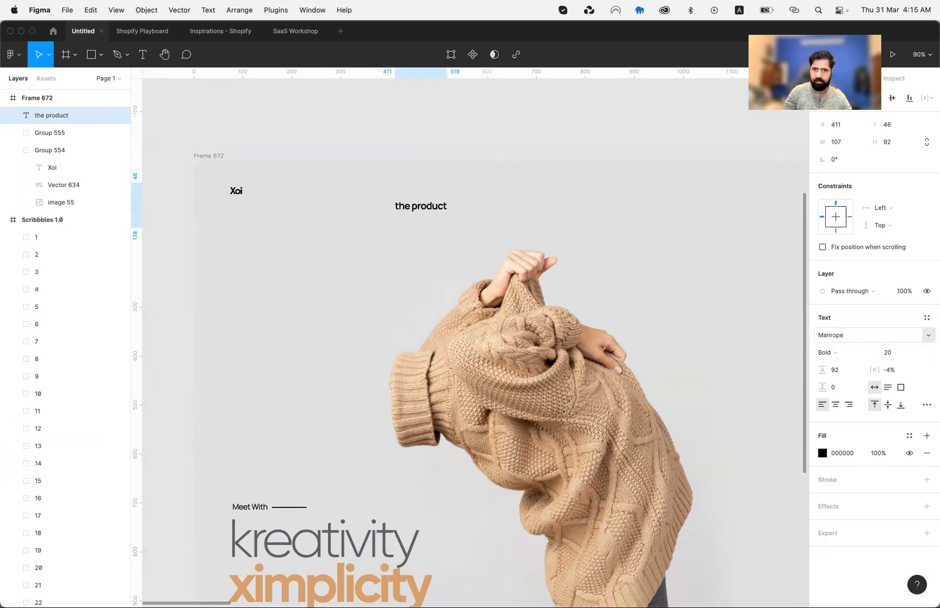
# - Set the "the product" label's font size and line height to 16, and nudge it down to Y 55, level with the logo
pyautogui.click(903, 354)
pyautogui.write('16')
pyautogui.press('Return')
pyautogui.click(844, 374)
pyautogui.press('Return')
pyautogui.press('Down')
pyautogui.press('Down')
pyautogui.press('Down')
pyautogui.press('Down')
pyautogui.press('Down')
pyautogui.press('Down')
pyautogui.press('Down')
pyautogui.press('Down')
pyautogui.press('Down')
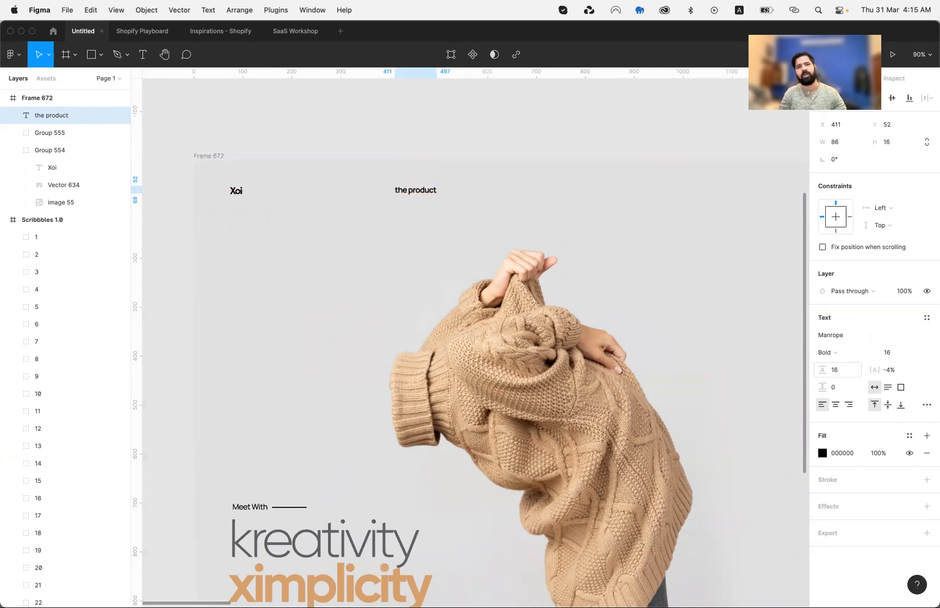
# - Duplicate the "the product" label into a horizontal row of six, each copy offset by 110 px
pyautogui.press('super+d')
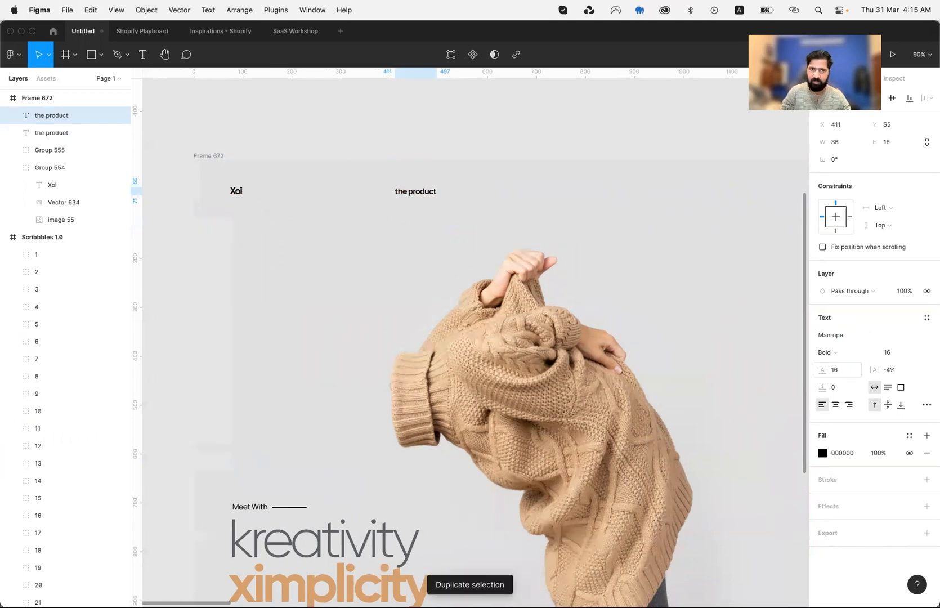
pyautogui.moveTo(418, 192); pyautogui.dragTo(472, 191)
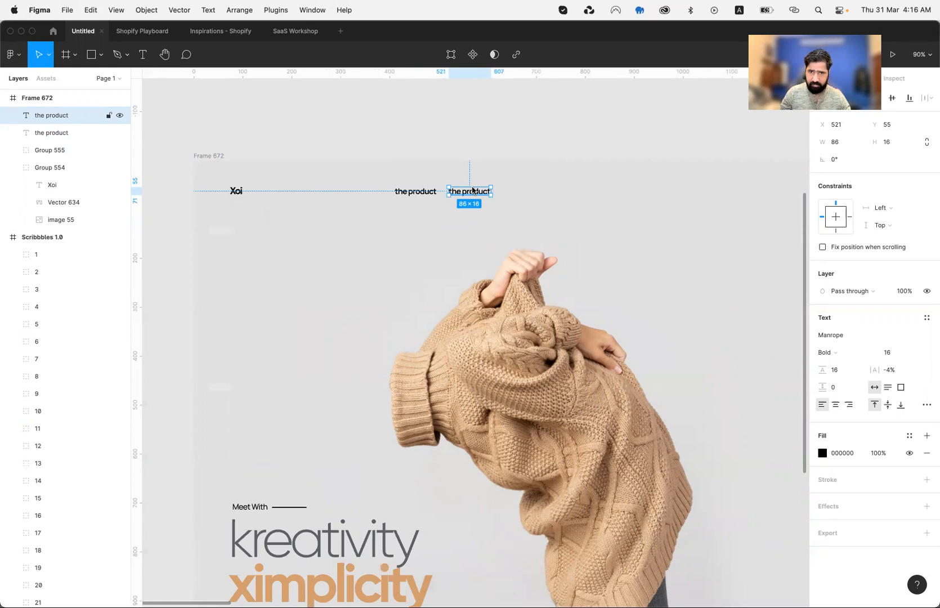
pyautogui.press('super+d')
pyautogui.press('super+d')
pyautogui.press('super+d')
pyautogui.press('super+d')
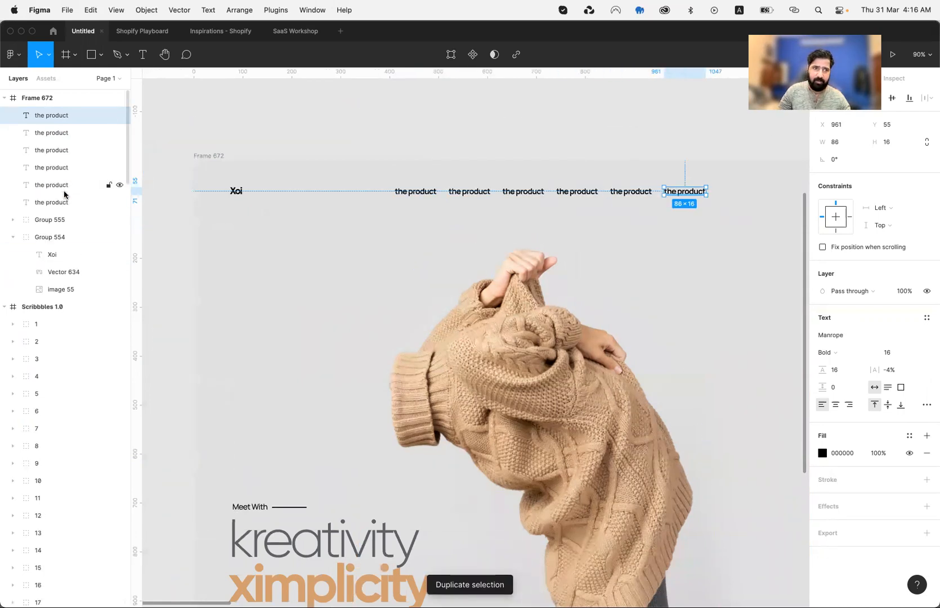
# - Group the six navigation labels, name the group "Nav" and apply auto layout to it
pyautogui.keyDown('shift'); pyautogui.click(63, 201); pyautogui.keyUp('shift')
pyautogui.press('super+g')
pyautogui.press('super+r')
pyautogui.write('Nav')
pyautogui.press('Return')
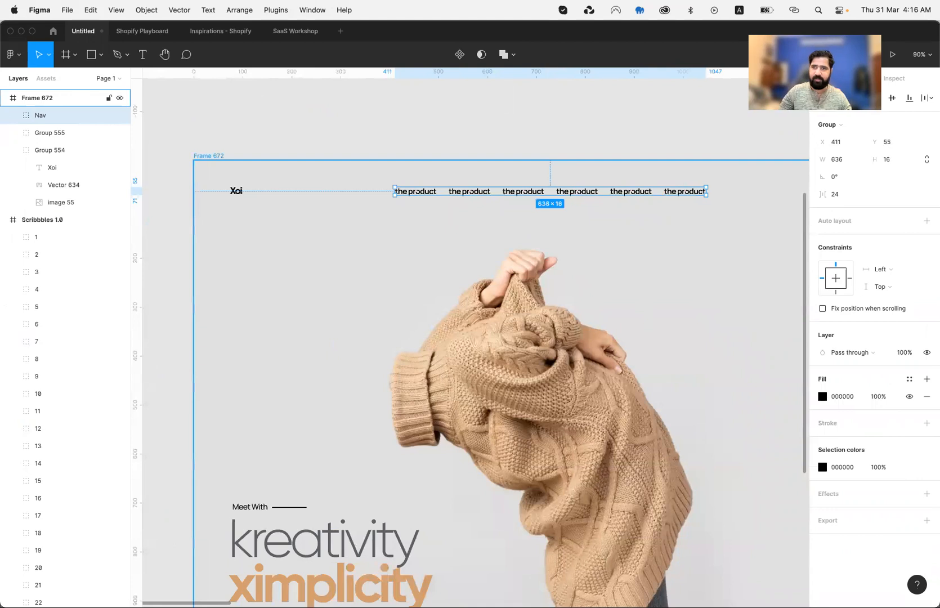
pyautogui.click(927, 221)
pyautogui.click(397, 131)
# - Change the second navigation label to "material", matching the menu in the Xoi reference design
pyautogui.hscroll(4, 396, 131)
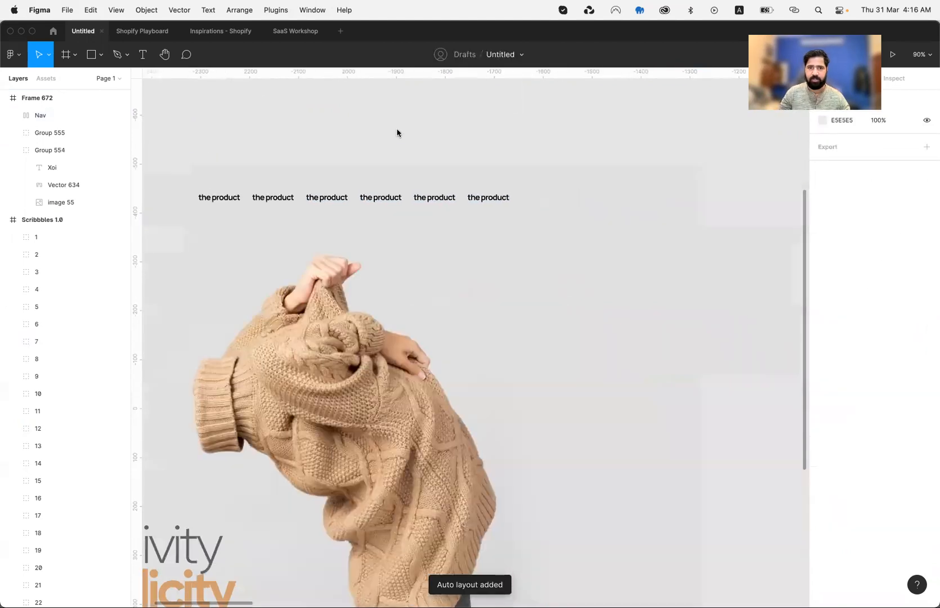
pyautogui.scroll(-5, 397, 131)
pyautogui.hscroll(6, 397, 133)
pyautogui.scroll(1, 397, 133)
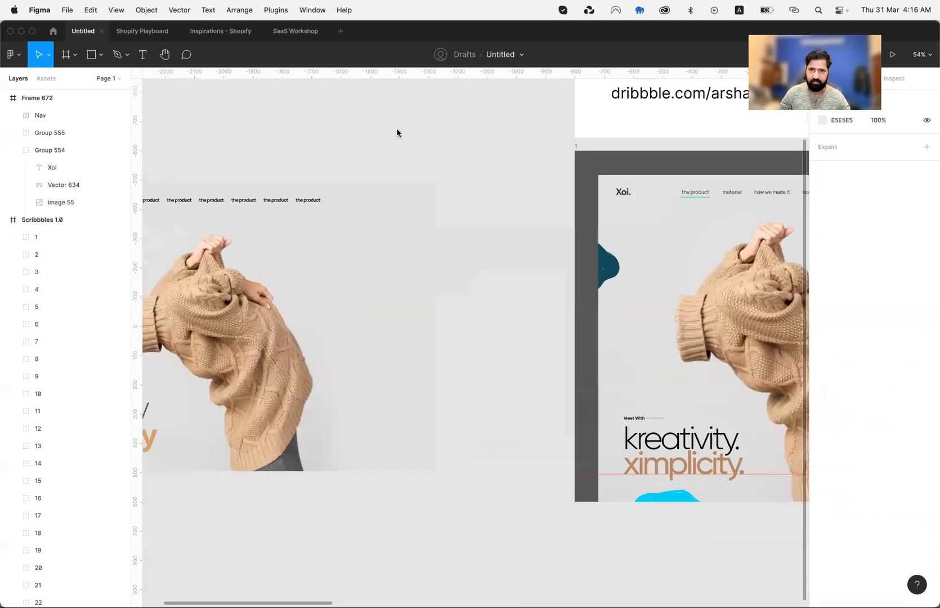
pyautogui.hscroll(3, 397, 133)
pyautogui.hscroll(-3, 397, 133)
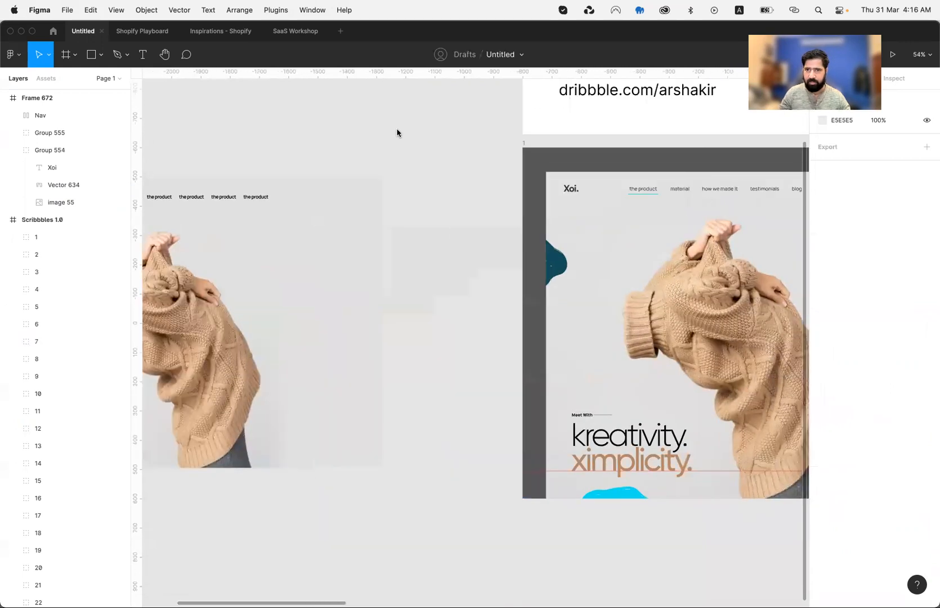
pyautogui.hscroll(2, 397, 133)
pyautogui.hscroll(-8, 397, 128)
pyautogui.scroll(-1, 397, 128)
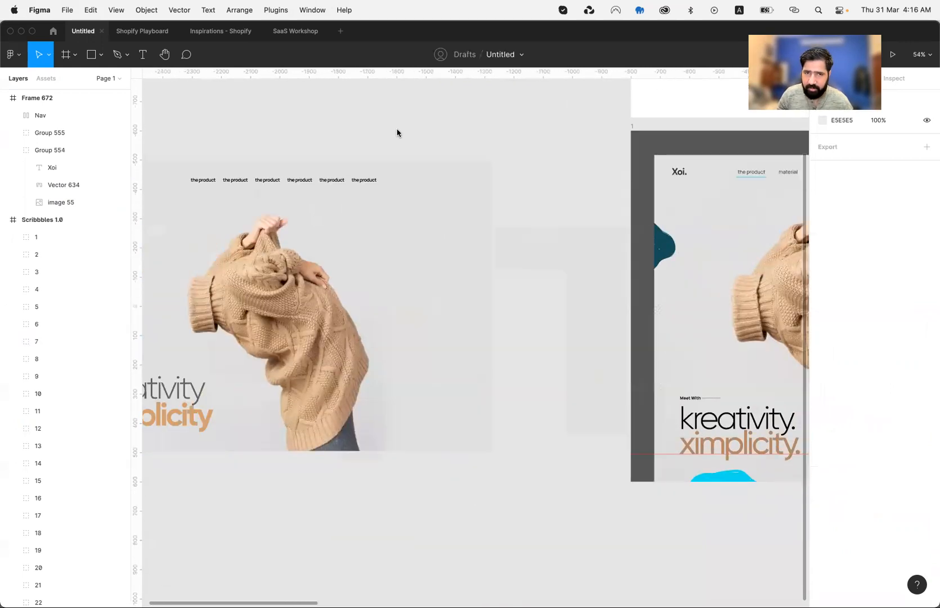
pyautogui.doubleClick(316, 177)
pyautogui.doubleClick(317, 178)
pyautogui.write('material')
pyautogui.press('Escape')
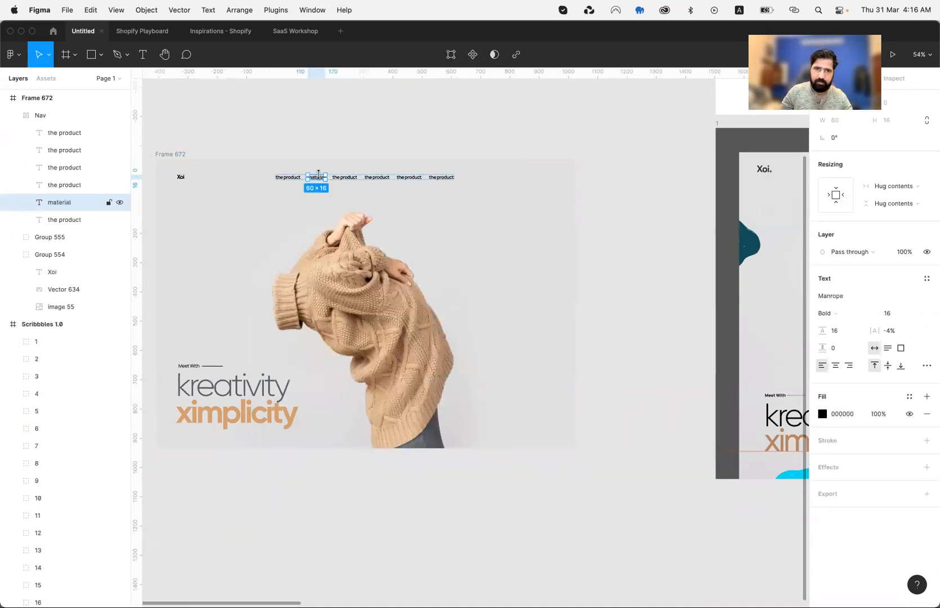
# - Change the third navigation label to "how we made it"
pyautogui.click(346, 178)
pyautogui.doubleClick(346, 178)
pyautogui.write('how we m')
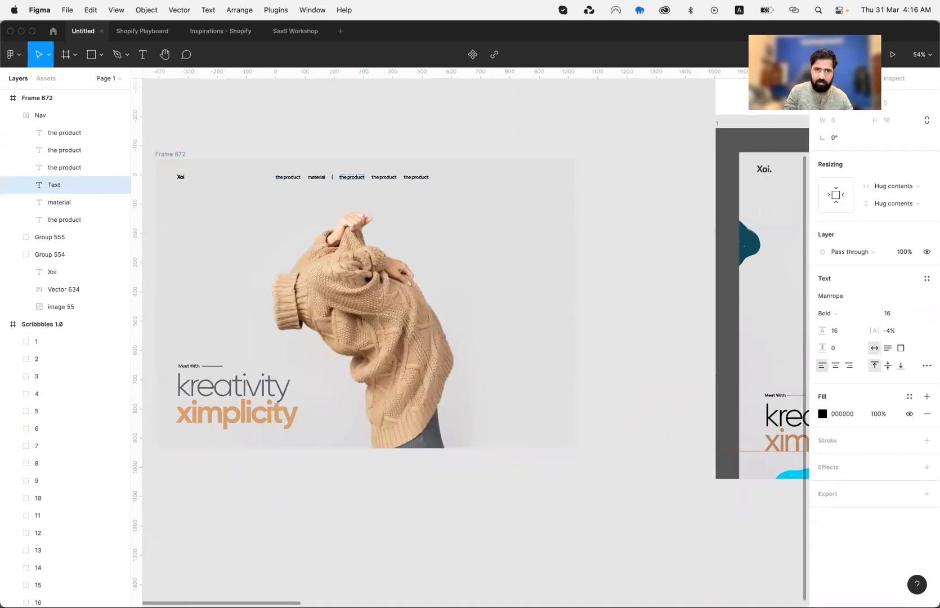
pyautogui.write('ade it')
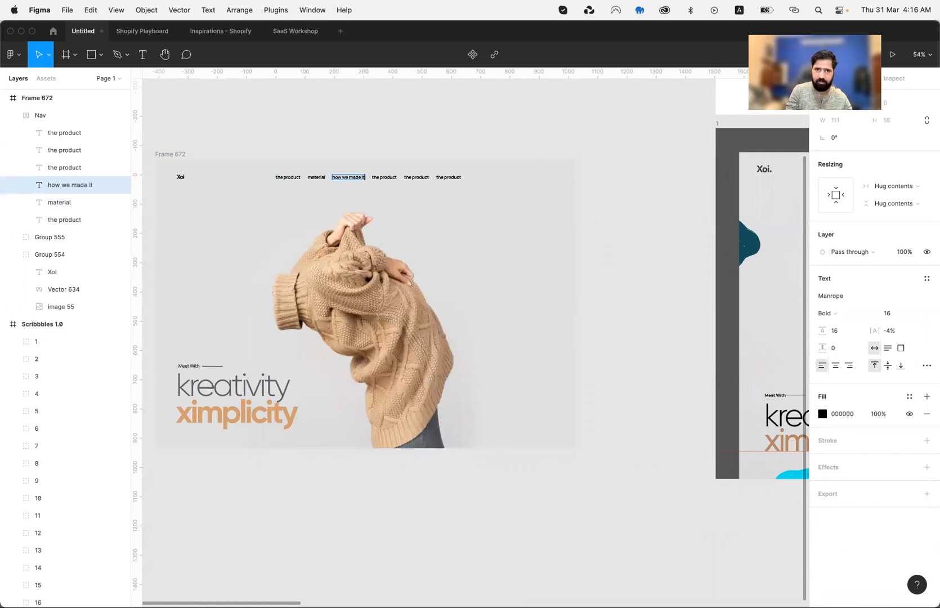
pyautogui.press('Escape')
# - Check the reference menu and change the fourth navigation label to "testimonials"
pyautogui.hscroll(5, 550, 267)
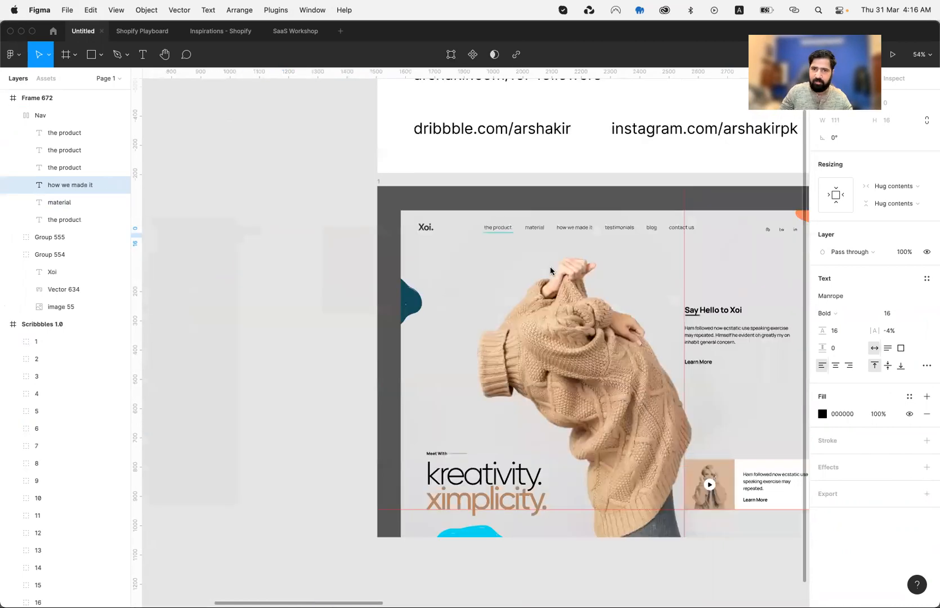
pyautogui.hscroll(-5, 550, 266)
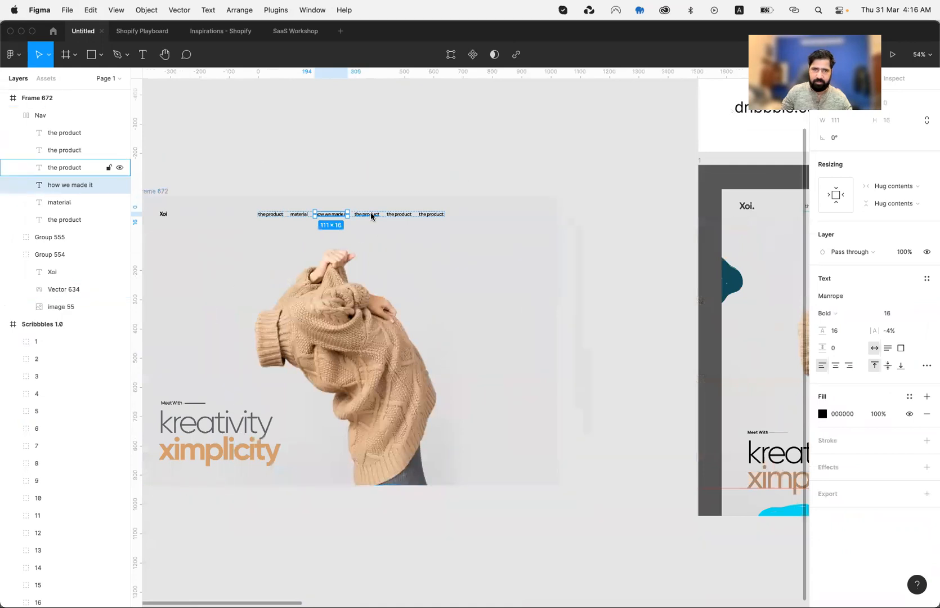
pyautogui.doubleClick(367, 215)
pyautogui.write('testimonials')
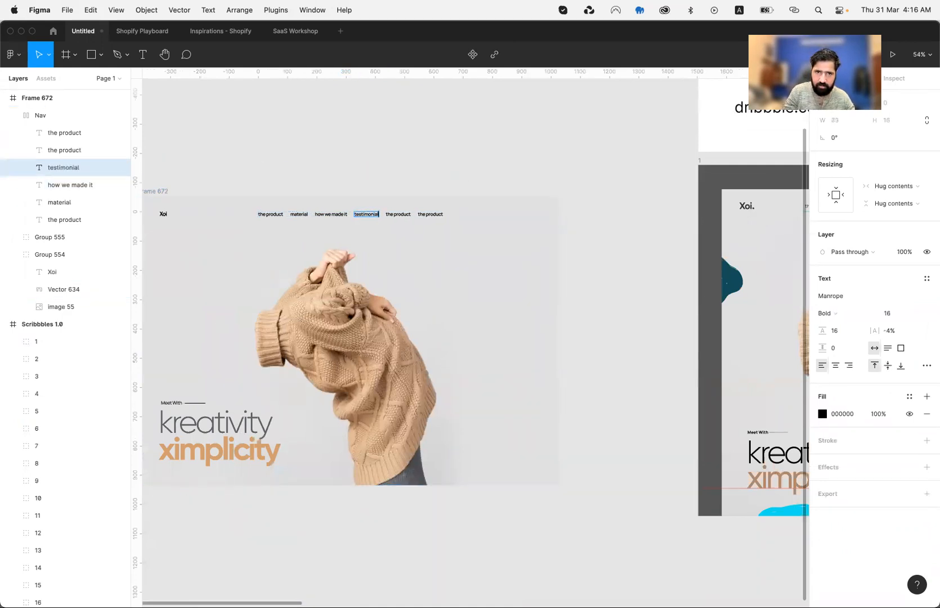
pyautogui.press('Escape')
# - Change the fifth navigation label to "blog" and the sixth to "contact us"
pyautogui.click(68, 149)
pyautogui.press('Return')
pyautogui.write('blog')
pyautogui.press('Escape')
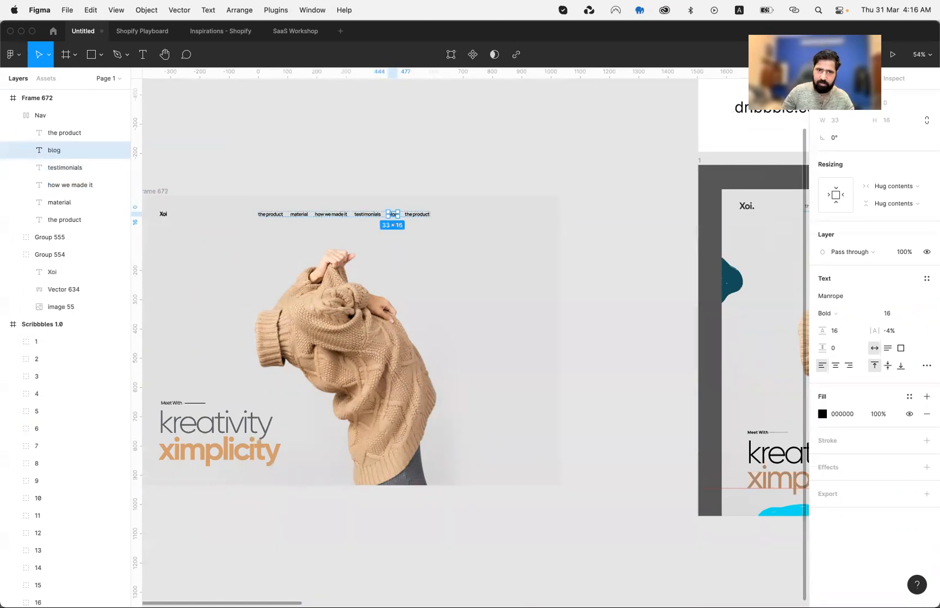
pyautogui.click(422, 214)
pyautogui.press('Return')
pyautogui.write('contact u')
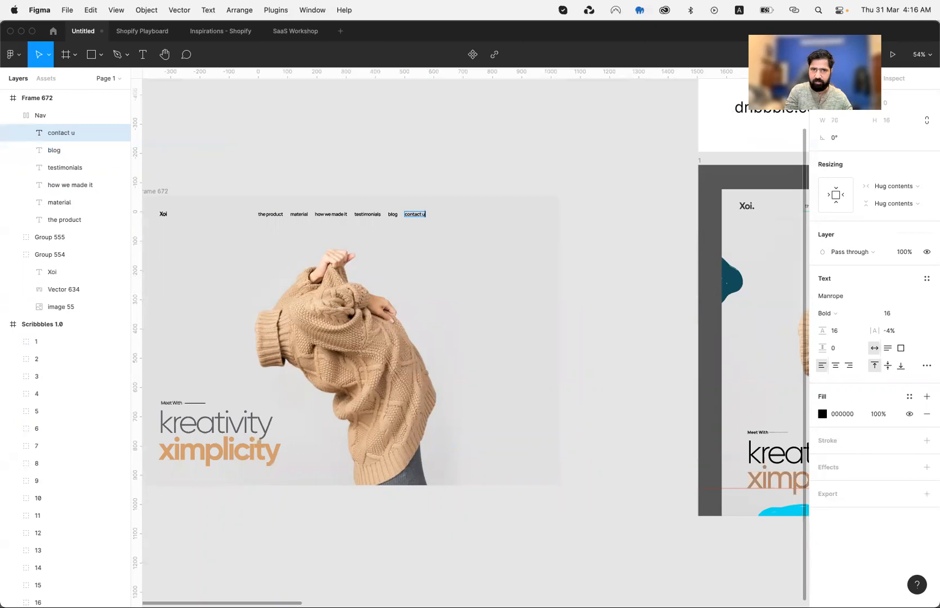
pyautogui.write('s')
pyautogui.press('Escape')
# - Move the Nav row to X 551, Y 57 in the frame
pyautogui.click(284, 174)
pyautogui.hscroll(-3, 283, 174)
pyautogui.scroll(1, 284, 174)
pyautogui.click(377, 210)
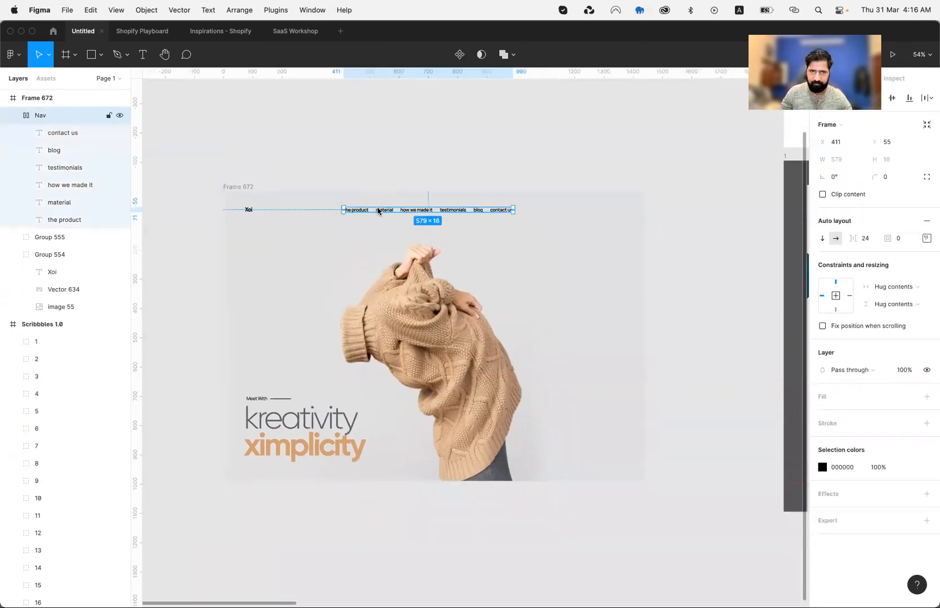
pyautogui.hotkey('shift', 'Right')
pyautogui.hotkey('shift', 'Right')
pyautogui.hotkey('shift', 'Right')
pyautogui.hotkey('shift', 'Right')
pyautogui.hotkey('shift', 'Right')
pyautogui.hotkey('shift', 'Right')
pyautogui.hotkey('shift', 'Right')
pyautogui.press('Down')
pyautogui.press('Down')
pyautogui.hotkey('shift', 'Right')
pyautogui.hotkey('shift', 'Right')
pyautogui.hotkey('shift', 'Right')
pyautogui.hotkey('shift', 'Right')
pyautogui.hotkey('shift', 'Right')
pyautogui.hotkey('shift', 'Right')
pyautogui.hotkey('shift', 'Right')
# - Change the font weight of the "contact us" navigation label to Medium
pyautogui.hotkey('shift', '0')
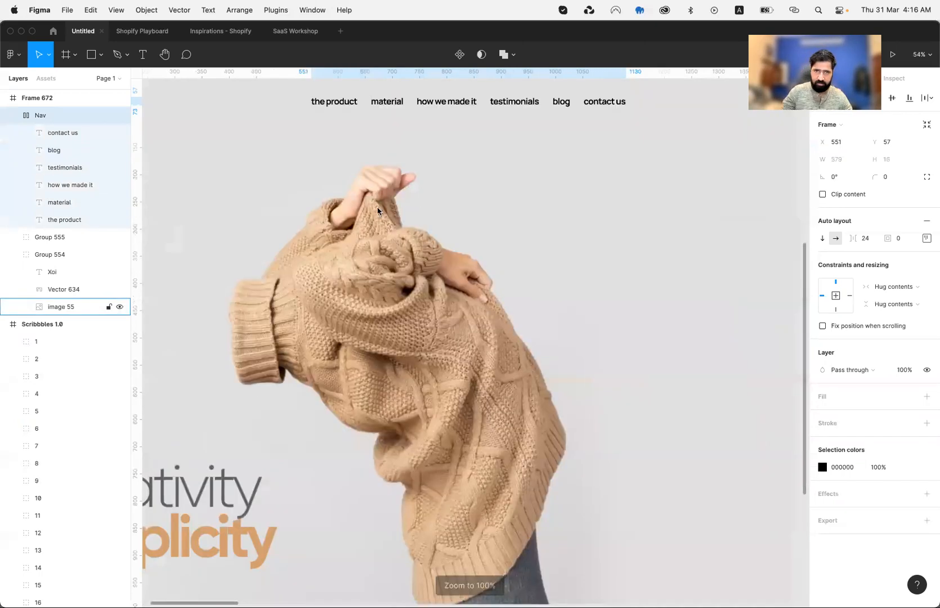
pyautogui.scroll(2, 375, 189)
pyautogui.click(336, 148)
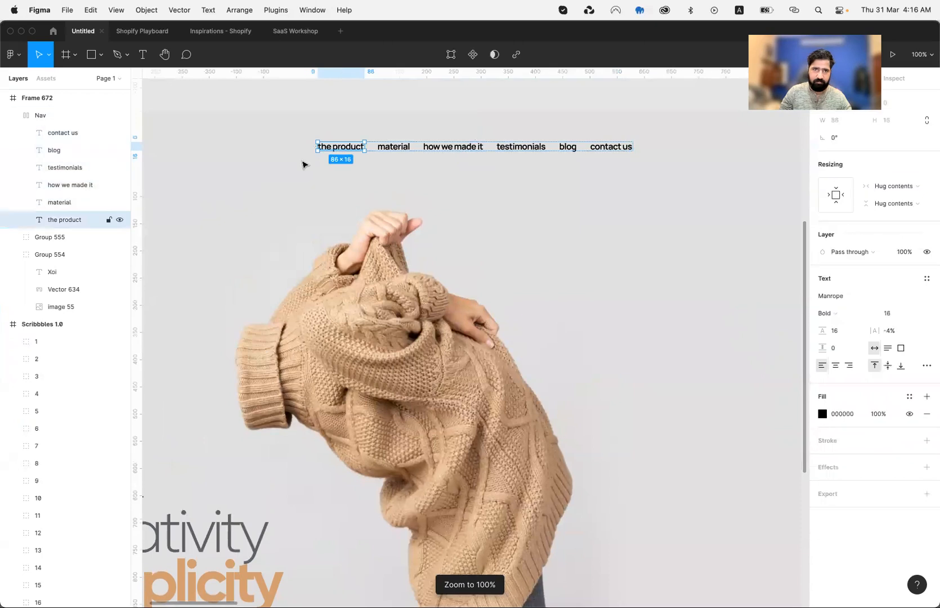
pyautogui.keyDown('shift'); pyautogui.click(63, 148); pyautogui.keyUp('shift')
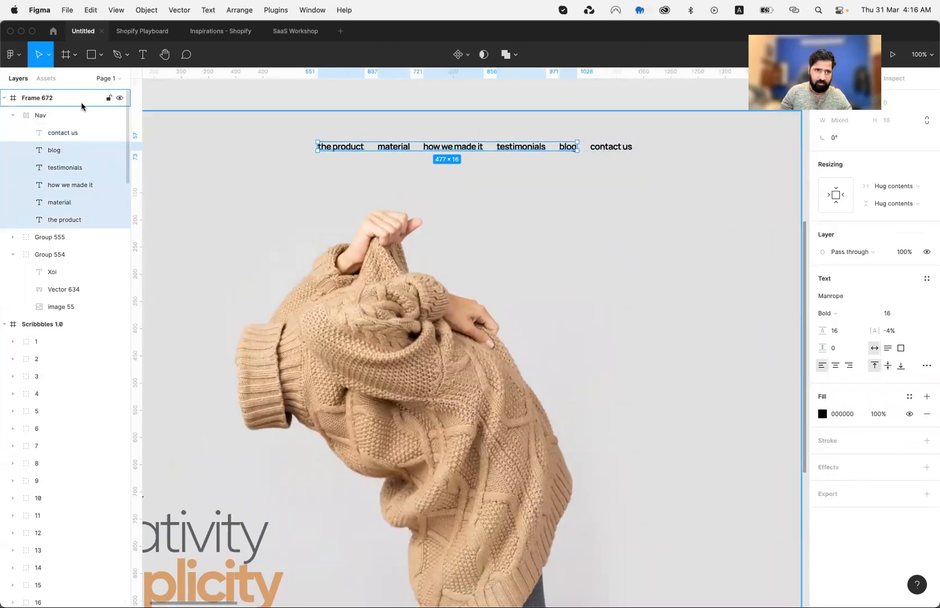
pyautogui.click(75, 133)
pyautogui.click(825, 313)
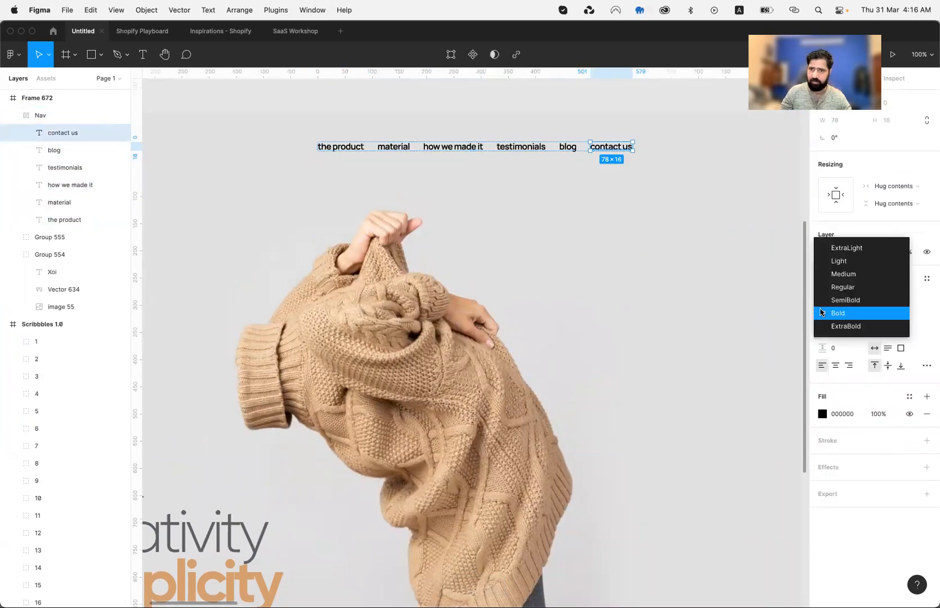
pyautogui.click(829, 303)
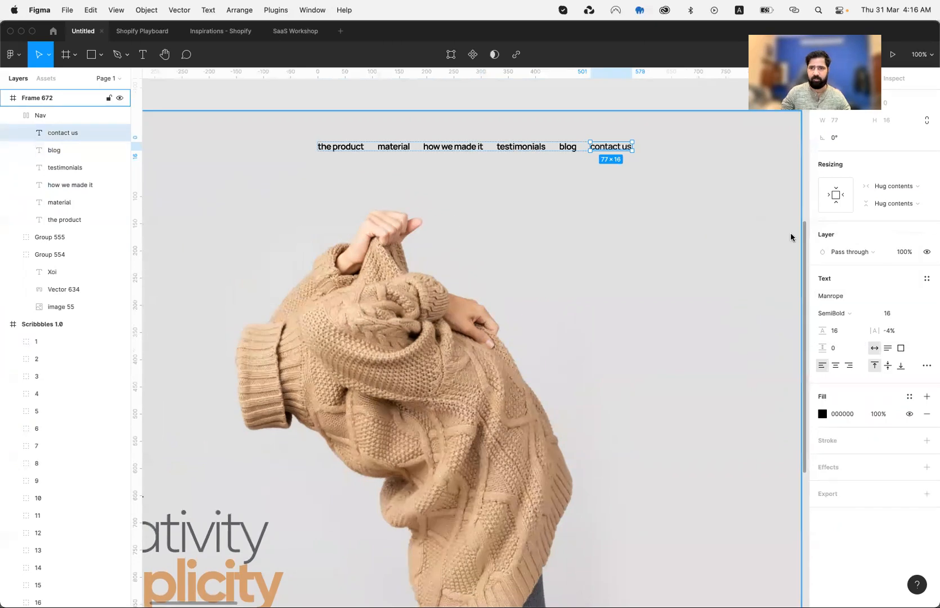
pyautogui.click(834, 313)
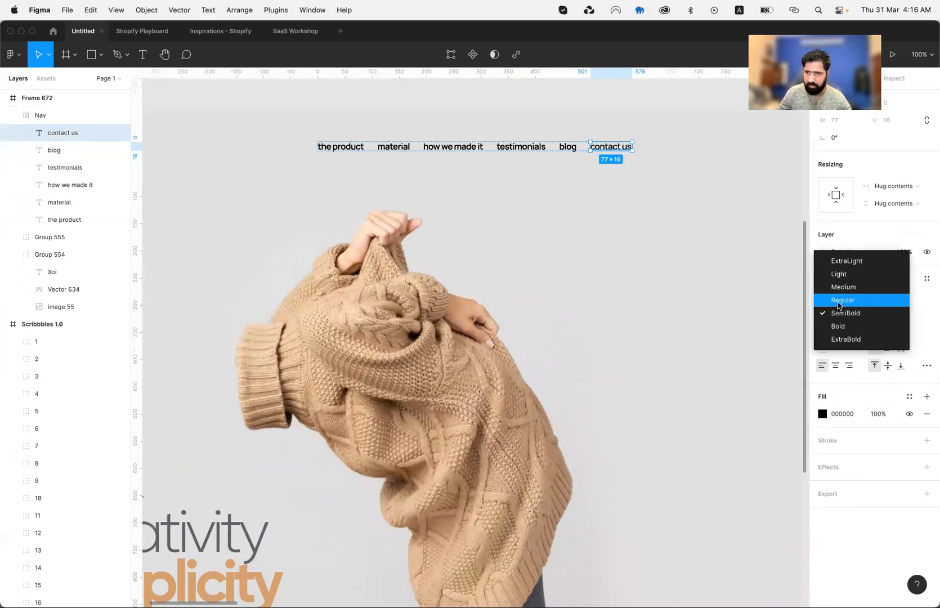
pyautogui.click(840, 287)
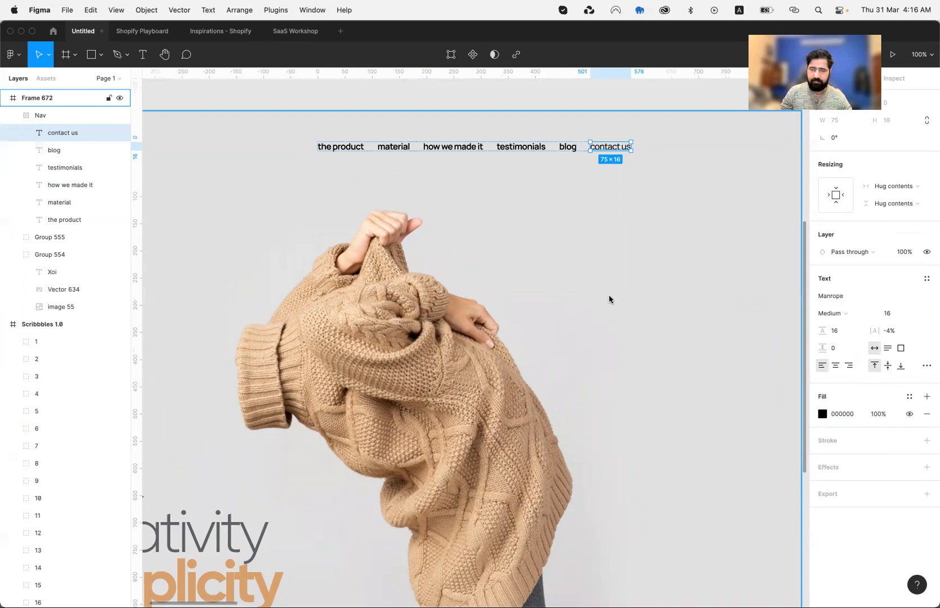
# - Set all six navigation labels in the Nav row to Medium weight
pyautogui.keyDown('shift'); pyautogui.click(60, 219); pyautogui.keyUp('shift')
pyautogui.click(846, 311)
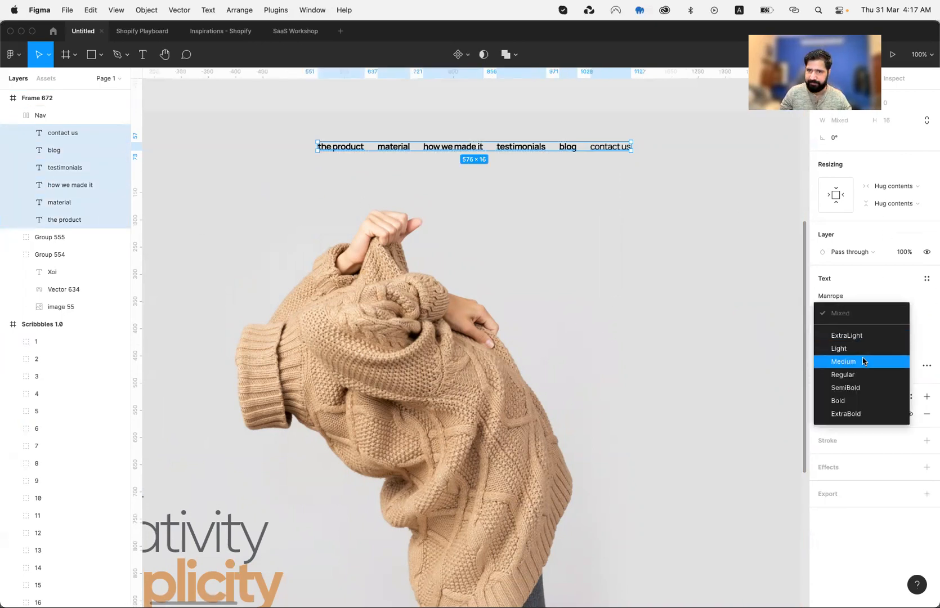
pyautogui.press('Return')
pyautogui.press('Escape')
pyautogui.press('Escape')
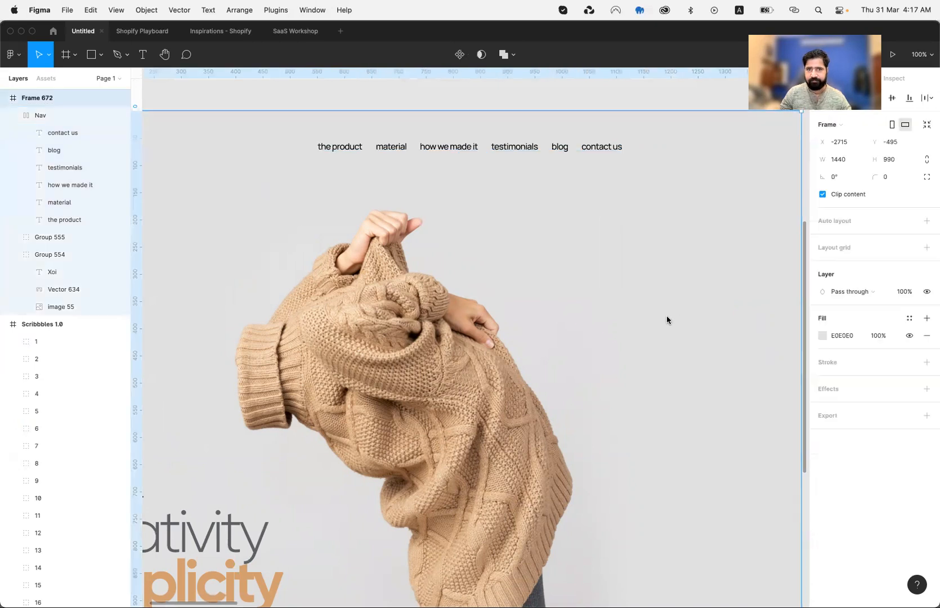
# - Increase the auto layout spacing between the Nav row's items to 54
pyautogui.scroll(2, 666, 316)
pyautogui.click(393, 170)
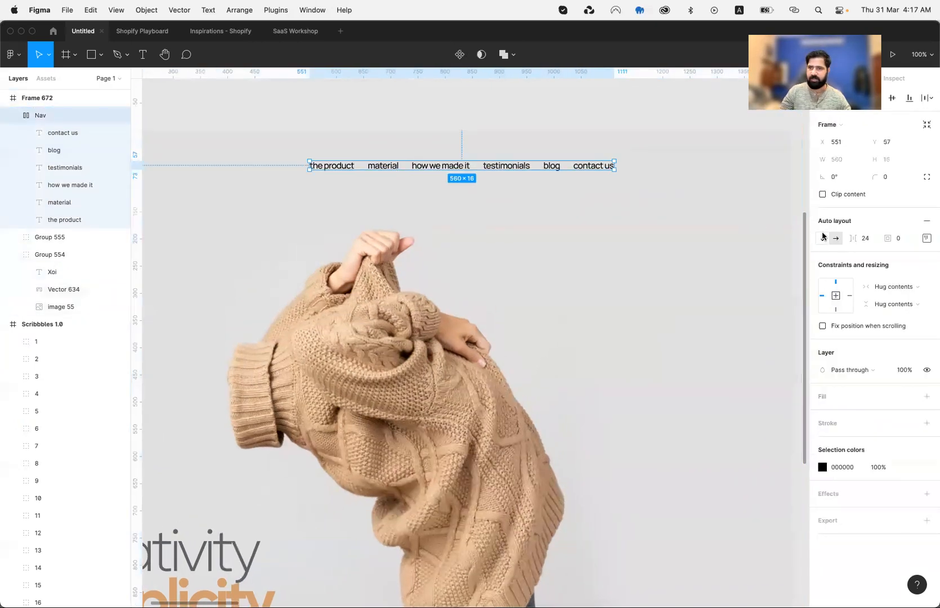
pyautogui.click(871, 240)
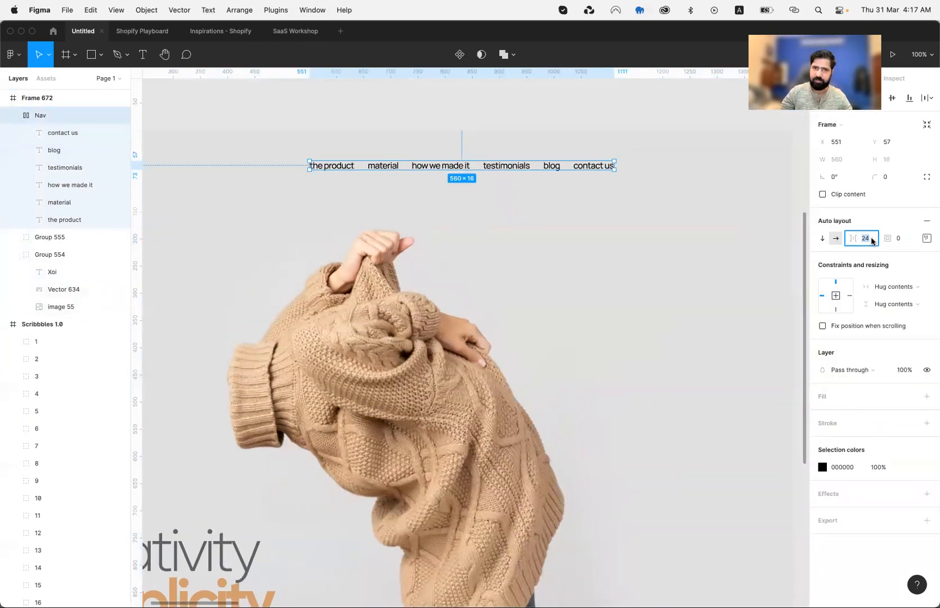
pyautogui.hotkey('shift', 'Up')
pyautogui.hotkey('shift', 'Up')
pyautogui.hotkey('shift', 'Up')
# - Move the Nav row horizontally to X 361 in the frame
pyautogui.hotkey('shift', 'Left')
pyautogui.hotkey('shift', 'Left')
pyautogui.hotkey('shift', 'Left')
pyautogui.hotkey('shift', 'Left')
pyautogui.hotkey('shift', 'Left')
pyautogui.hotkey('shift', 'Left')
pyautogui.hotkey('shift', 'Left')
pyautogui.hotkey('shift', 'Left')
pyautogui.hotkey('shift', 'Left')
pyautogui.hotkey('shift', 'Left')
pyautogui.hotkey('shift', 'Left')
pyautogui.hotkey('shift', 'Left')
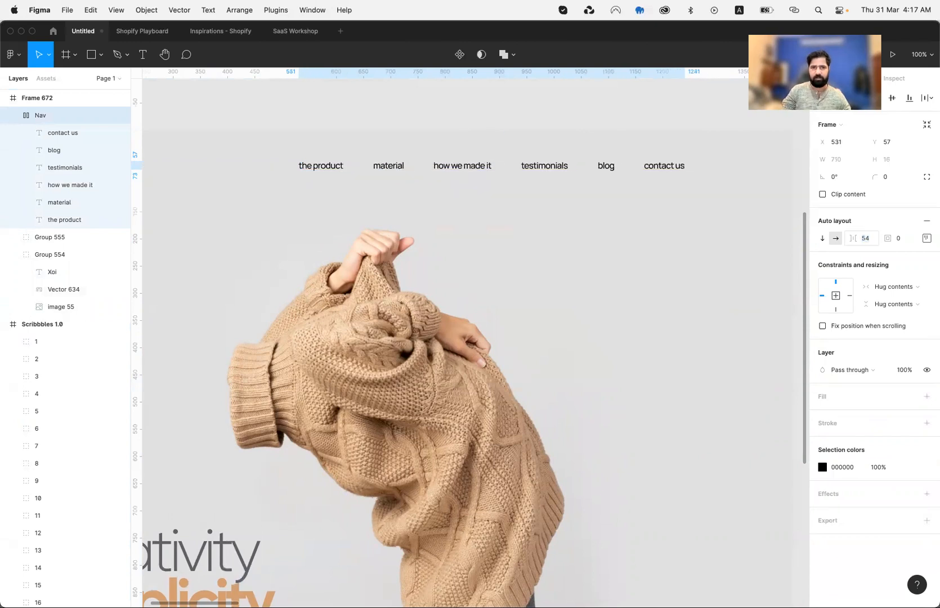
pyautogui.hotkey('shift', 'Left')
pyautogui.hotkey('shift', 'Left')
pyautogui.hotkey('shift', 'Left')
pyautogui.hotkey('shift', 'Left')
pyautogui.hotkey('shift', 'Left')
pyautogui.hotkey('shift', 'Left')
pyautogui.hotkey('shift', 'Left')
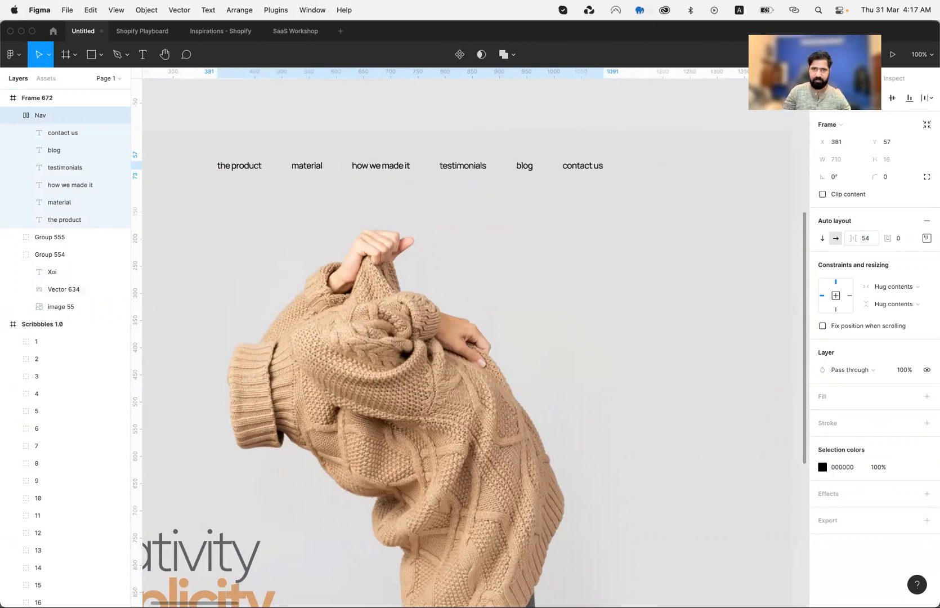
pyautogui.rightClick(658, 238)
pyautogui.click(617, 236)
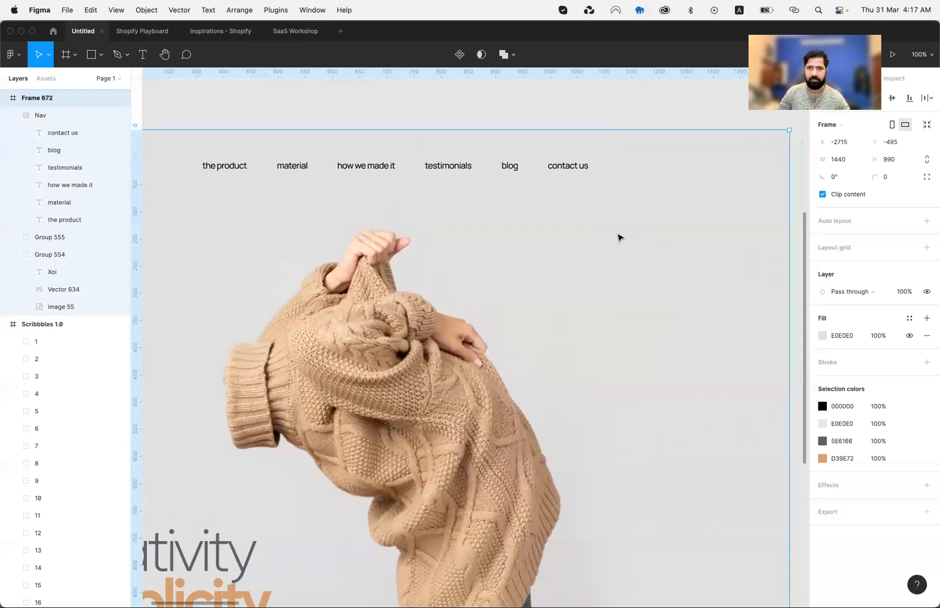
# - Move the Nav row closer to the Xoi logo, at X 195, Y 57
pyautogui.hscroll(5, 619, 237)
pyautogui.scroll(2, 619, 237)
pyautogui.click(431, 221)
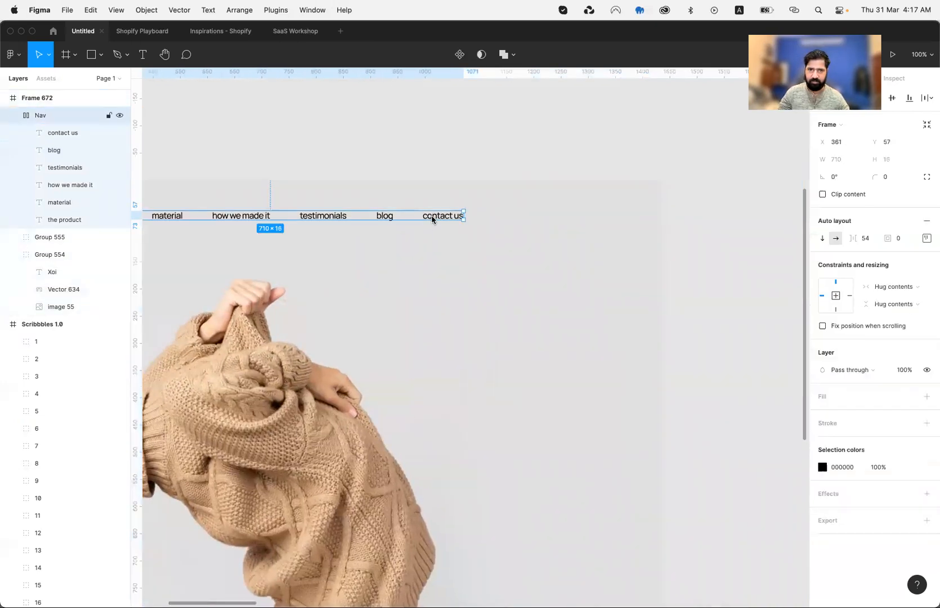
pyautogui.moveTo(432, 219); pyautogui.dragTo(345, 219)
# - Add a text label "pi" in line with the navigation at X 1109, Y 59
pyautogui.press('t')
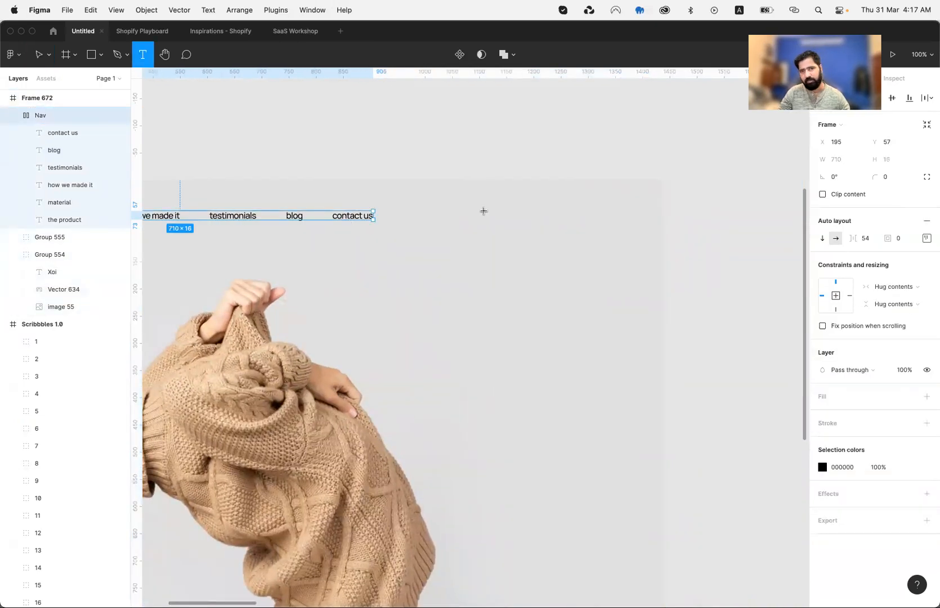
pyautogui.click(484, 210)
pyautogui.write('pi')
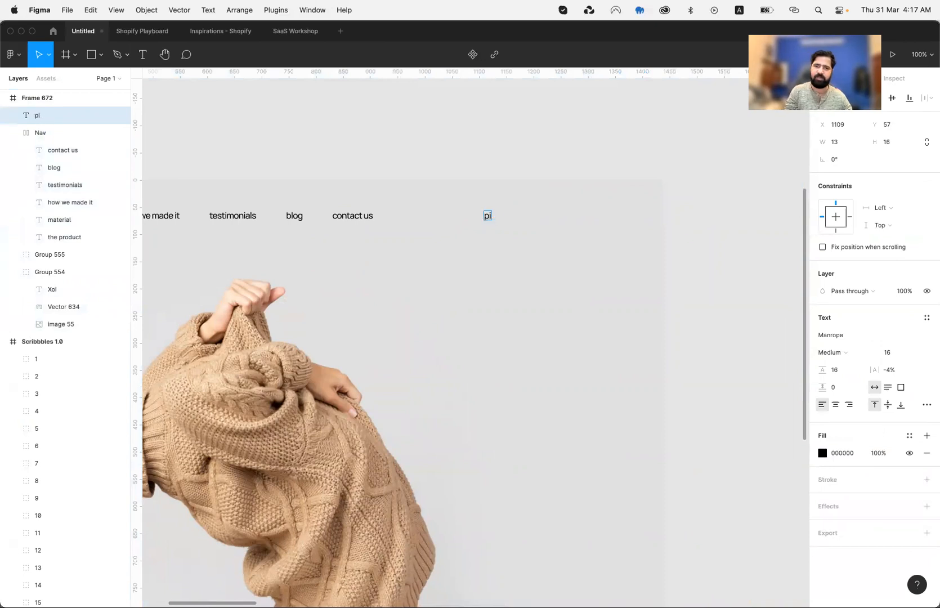
pyautogui.press('Escape')
pyautogui.press('Down')
pyautogui.press('Down')
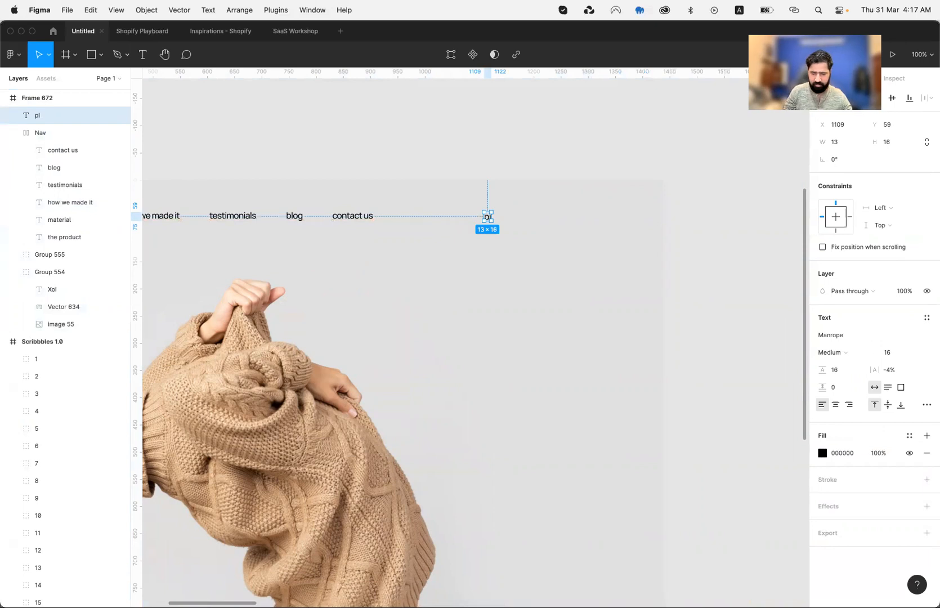
# - Duplicate the "pi" label 30 px to its right and change the copy's text to "in"
pyautogui.press('super+d')
pyautogui.hotkey('shift', 'Right')
pyautogui.hotkey('shift', 'Right')
pyautogui.hotkey('shift', 'Right')
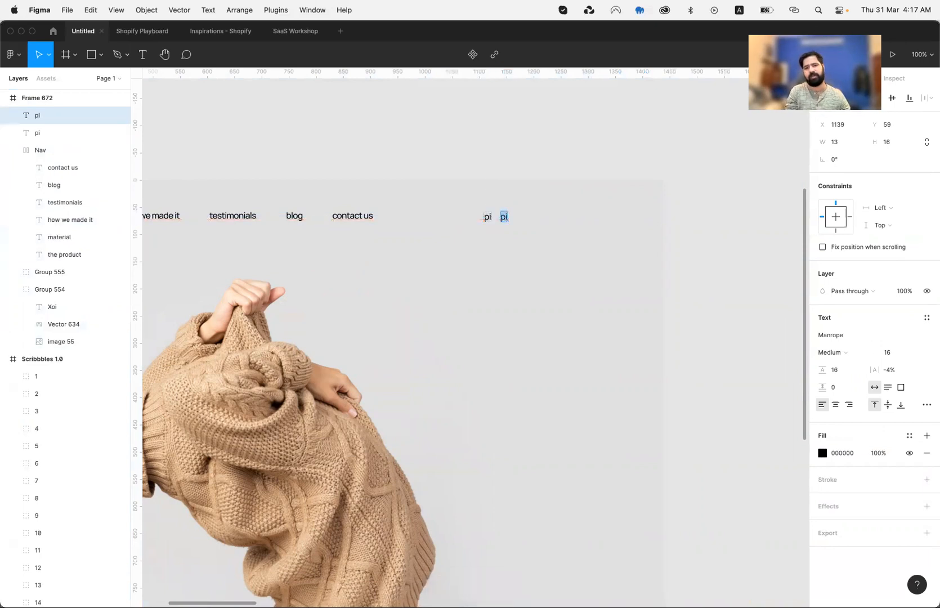
pyautogui.write('in')
pyautogui.press('Escape')
# - Duplicate the "in" label 30 px to its right and change the copy's text to "fb"
pyautogui.press('super+d')
pyautogui.hotkey('shift', 'Right')
pyautogui.hotkey('shift', 'Right')
pyautogui.hotkey('shift', 'Right')
pyautogui.press('Return')
pyautogui.write('fb')
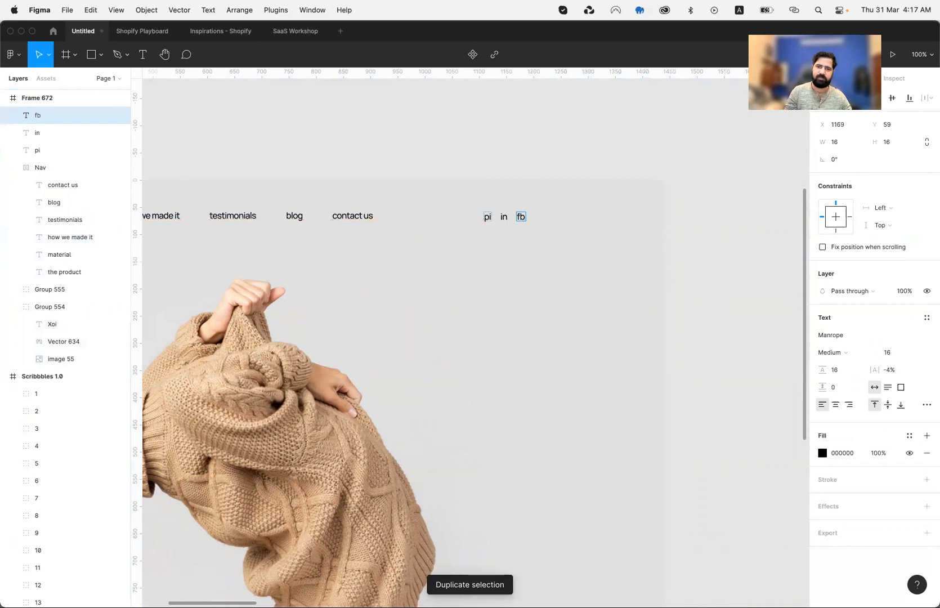
pyautogui.press('Escape')
pyautogui.press('super+d')
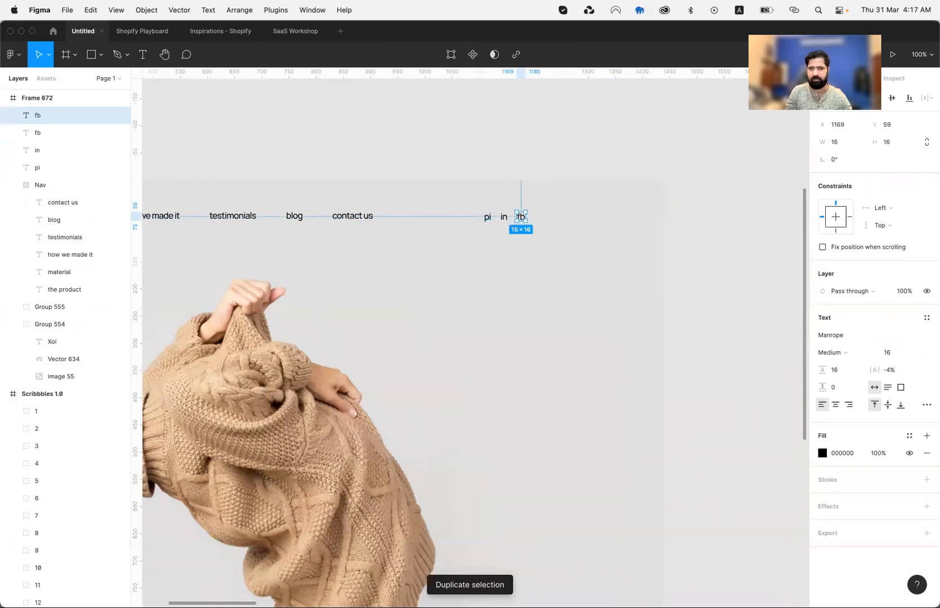
pyautogui.hotkey('shift', 'Right')
pyautogui.hotkey('shift', 'Right')
pyautogui.hotkey('shift', 'Right')
pyautogui.press('Delete')
# - Group the pi, in and fb labels and name the group "Social"
pyautogui.click(267, 181)
pyautogui.click(63, 116)
pyautogui.keyDown('shift'); pyautogui.click(62, 151); pyautogui.keyUp('shift')
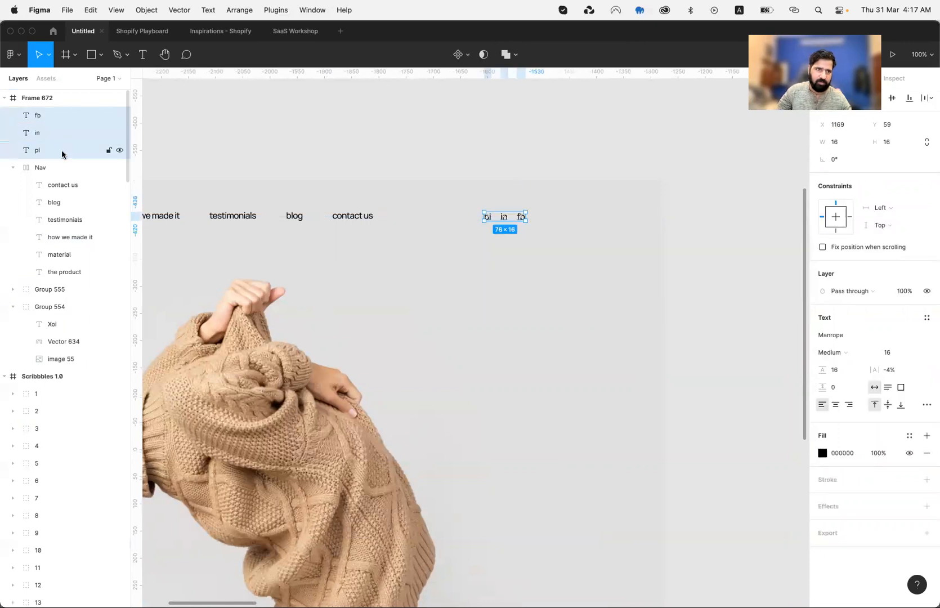
pyautogui.press('super+g')
pyautogui.press('super+r')
pyautogui.write('Social')
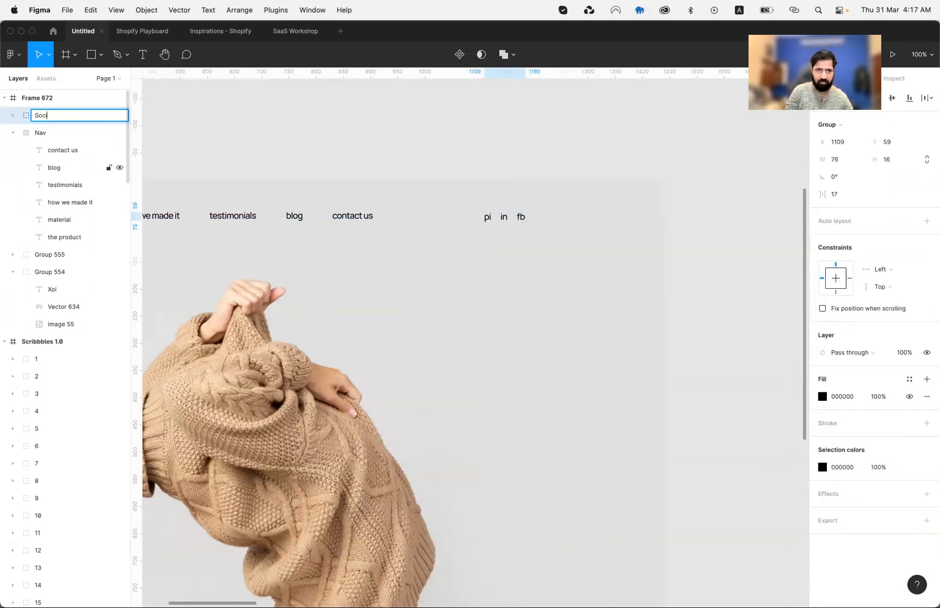
pyautogui.press('Return')
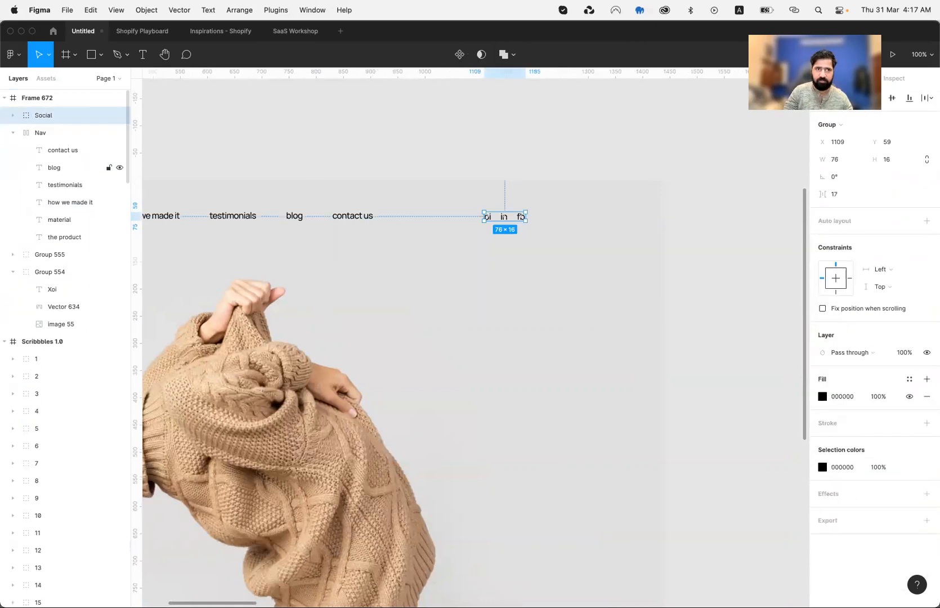
# - Apply auto layout to the Social group with an item spacing of 15
pyautogui.click(925, 221)
pyautogui.write('15')
pyautogui.press('Return')
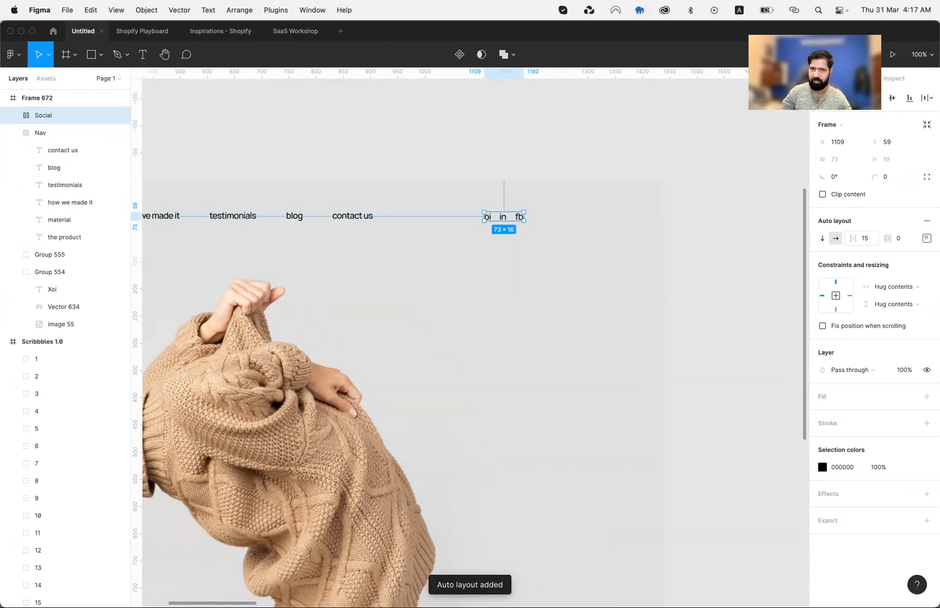
# - Move the Social row to X 1297, Y 60, 70 px from the frame's right edge
pyautogui.moveTo(502, 217); pyautogui.dragTo(638, 242)
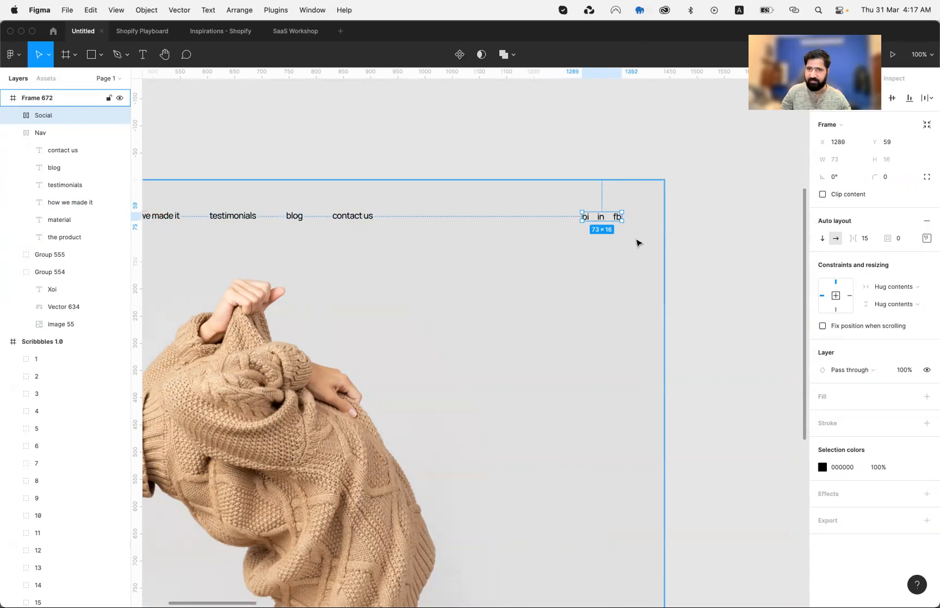
pyautogui.press('Right')
pyautogui.press('Right')
pyautogui.press('Right')
pyautogui.press('Right')
pyautogui.press('Right')
pyautogui.press('Right')
pyautogui.press('Right')
pyautogui.press('Right')
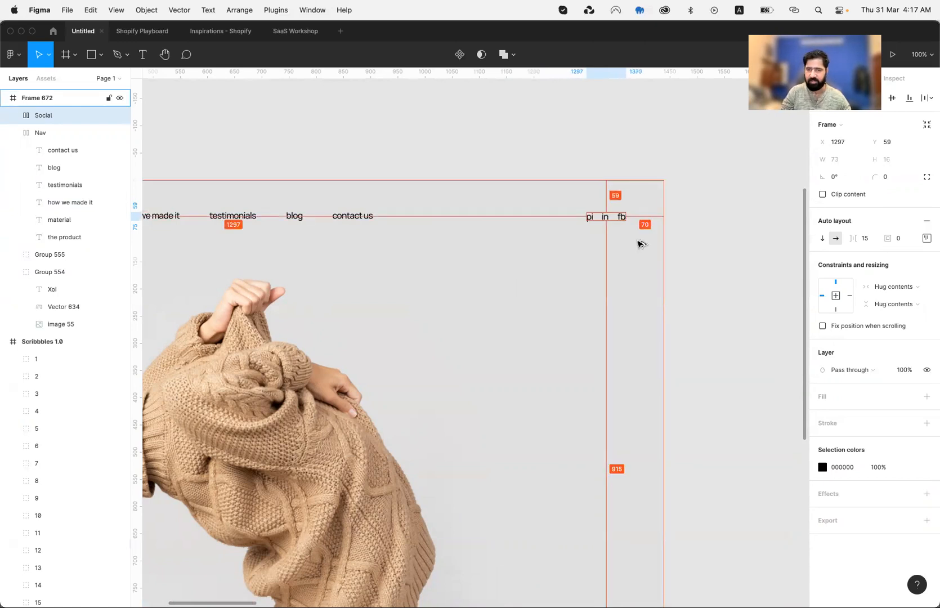
pyautogui.press('Down')
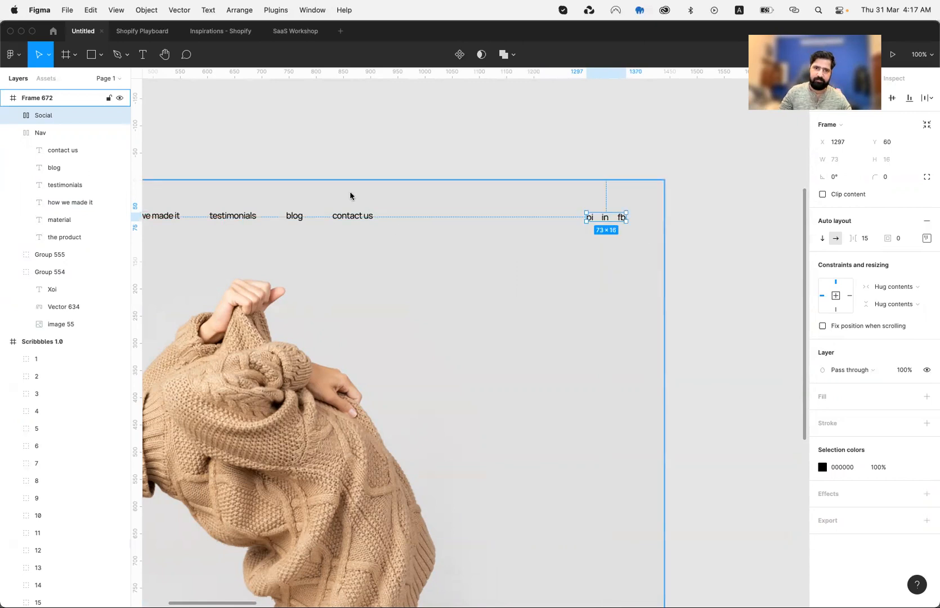
# - Check the Nav row's distance to the frame edges and move the row down to Y 60
pyautogui.click(351, 216)
pyautogui.press('alt')
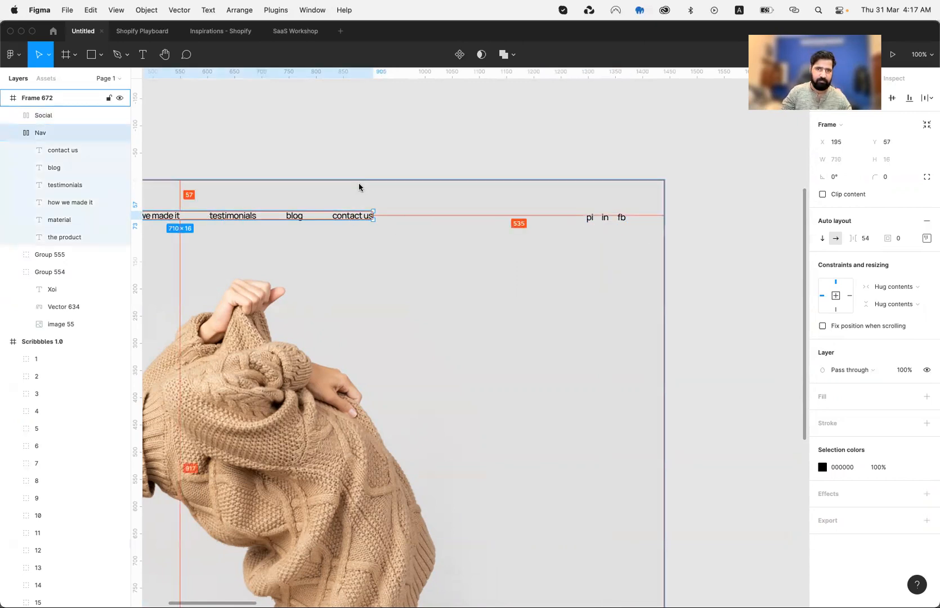
pyautogui.press('Down')
pyautogui.press('Down')
pyautogui.press('Down')
# - Move the Xoi logo text to X 70, Y 28 in the frame
pyautogui.hscroll(-5, 359, 182)
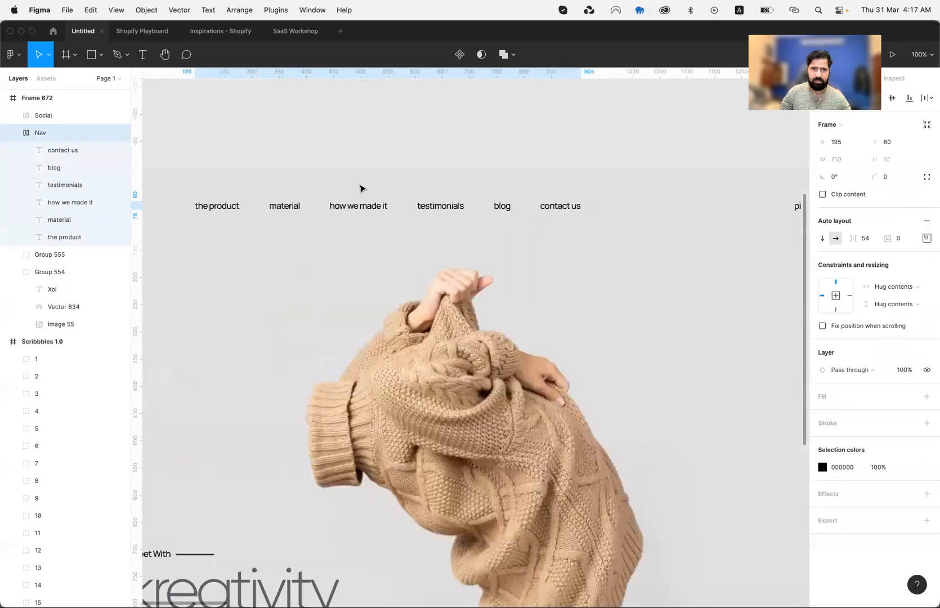
pyautogui.hscroll(-5, 360, 188)
pyautogui.press('Escape')
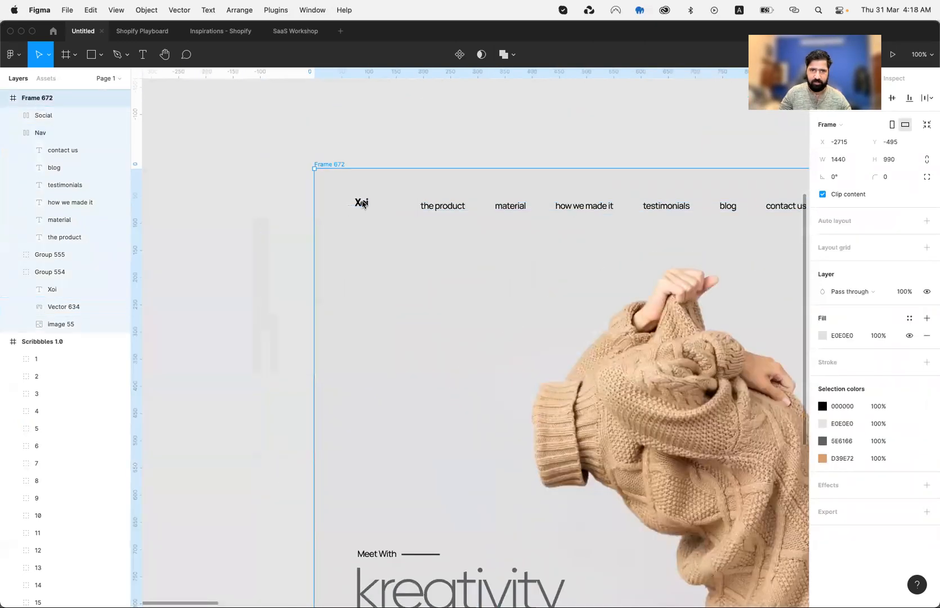
pyautogui.doubleClick(363, 204)
pyautogui.press('Left')
pyautogui.press('Left')
pyautogui.press('Left')
pyautogui.press('Left')
pyautogui.press('Left')
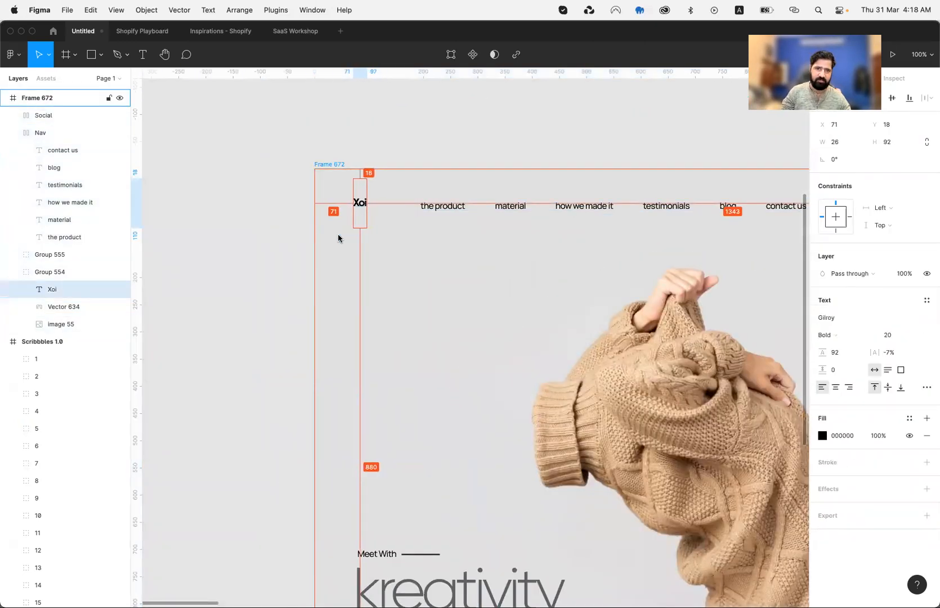
pyautogui.press('Right')
pyautogui.hotkey('shift', 'Down')
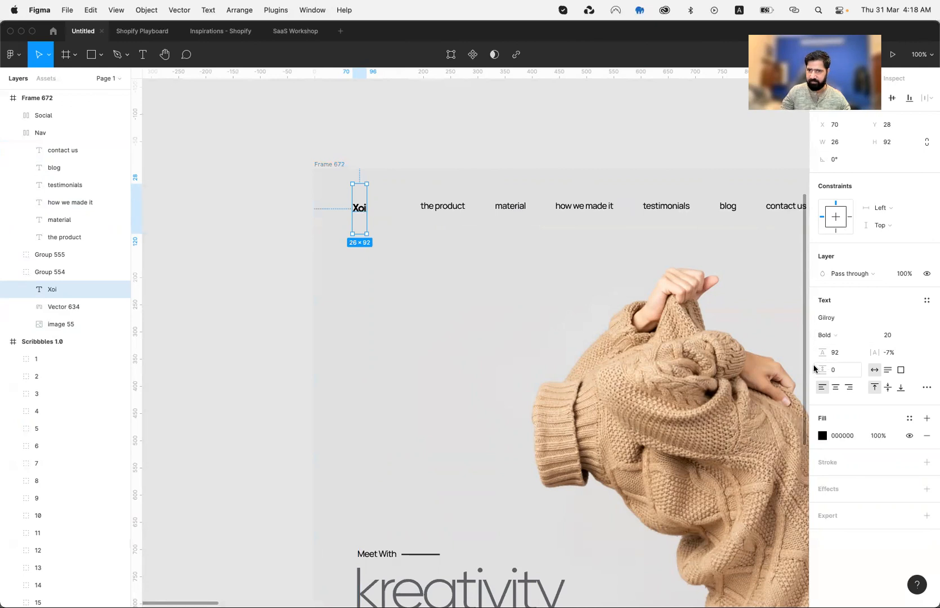
# - Set the line height of the Xoi logo text to 20
pyautogui.click(833, 353)
pyautogui.write('202')
pyautogui.press('super+a')
pyautogui.write('20')
pyautogui.press('Return')
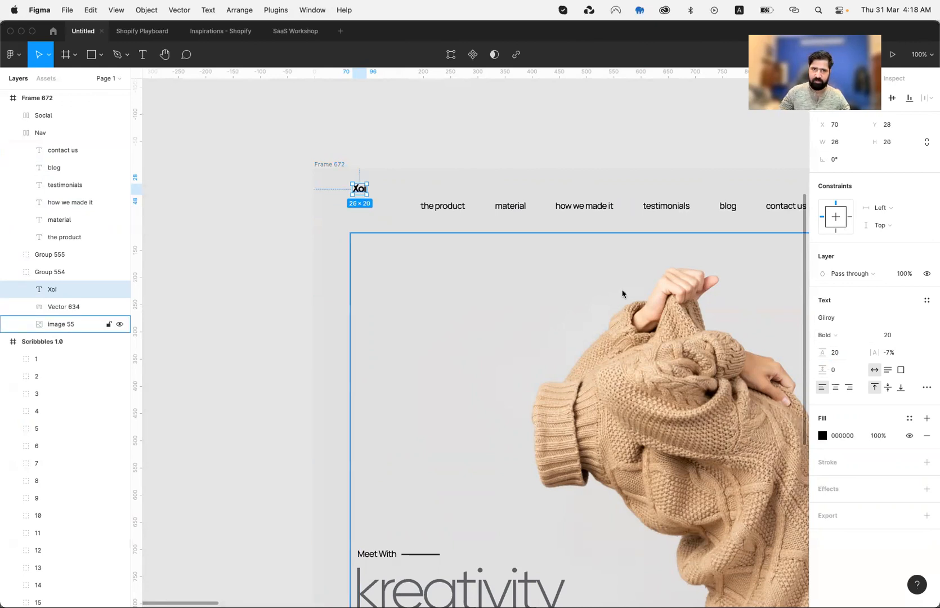
pyautogui.keyDown('super'); pyautogui.click(444, 200); pyautogui.keyUp('super')
pyautogui.press('super+z')
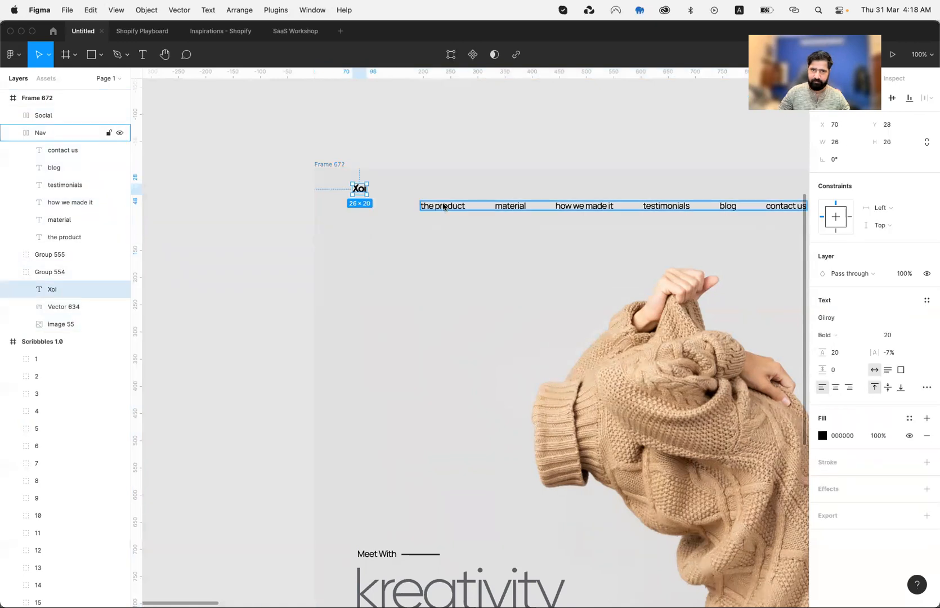
# - Move the Xoi logo text down to Y 58, level with the navigation row
pyautogui.hotkey('shift', 'Down')
pyautogui.hotkey('shift', 'Down')
pyautogui.hotkey('shift', 'Down')
pyautogui.press('Down')
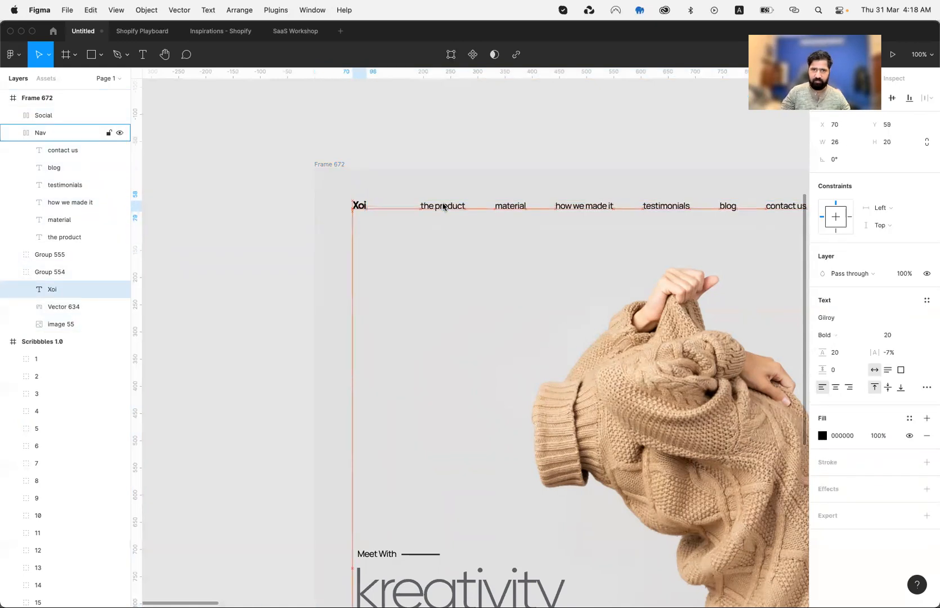
pyautogui.press('Up')
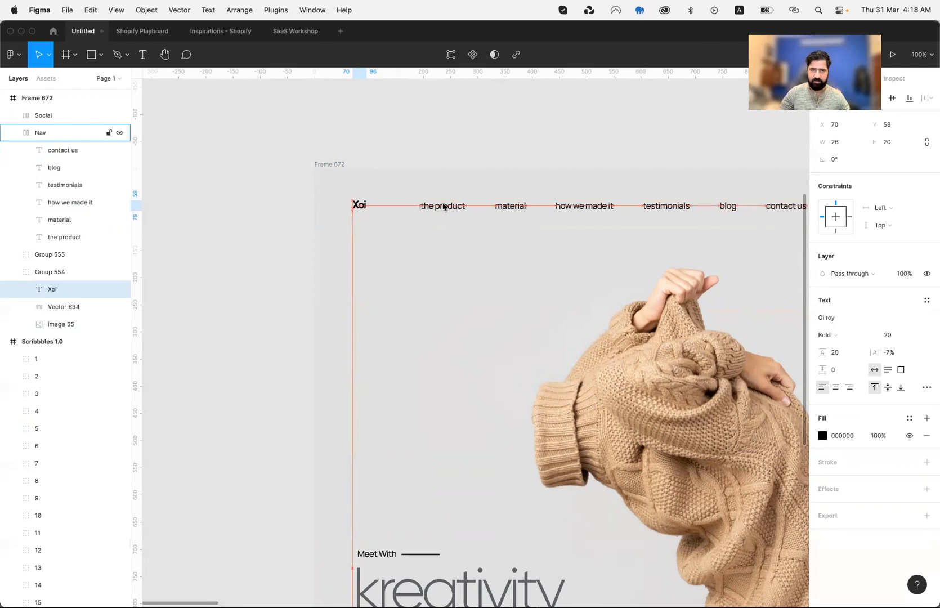
# - Group the Xoi logo, Nav row and Social row, and name the group Top navigation
pyautogui.keyDown('shift'); pyautogui.click(444, 209); pyautogui.keyUp('shift')
pyautogui.hscroll(10, 444, 208)
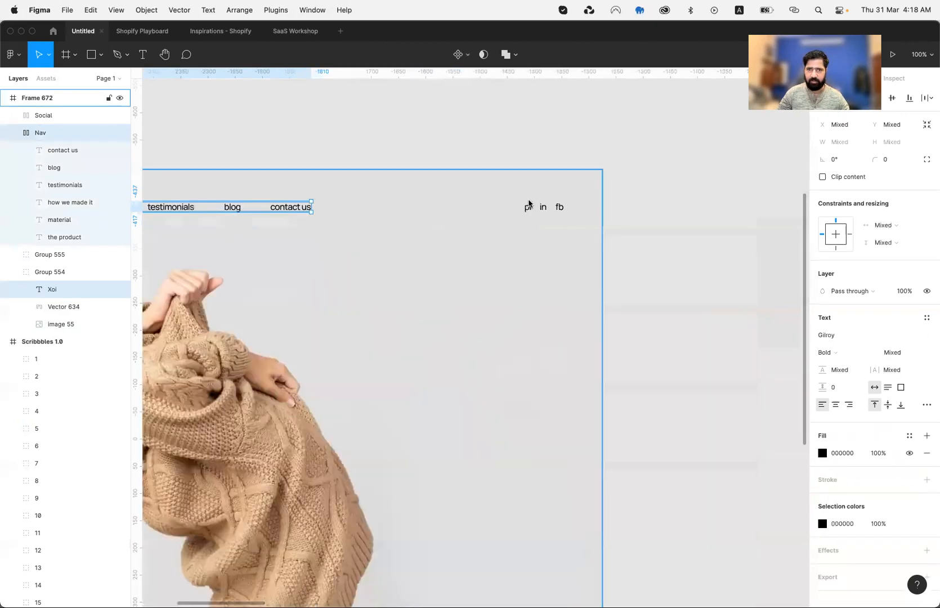
pyautogui.keyDown('shift'); pyautogui.click(529, 209); pyautogui.keyUp('shift')
pyautogui.press('super+g')
pyautogui.press('super+r')
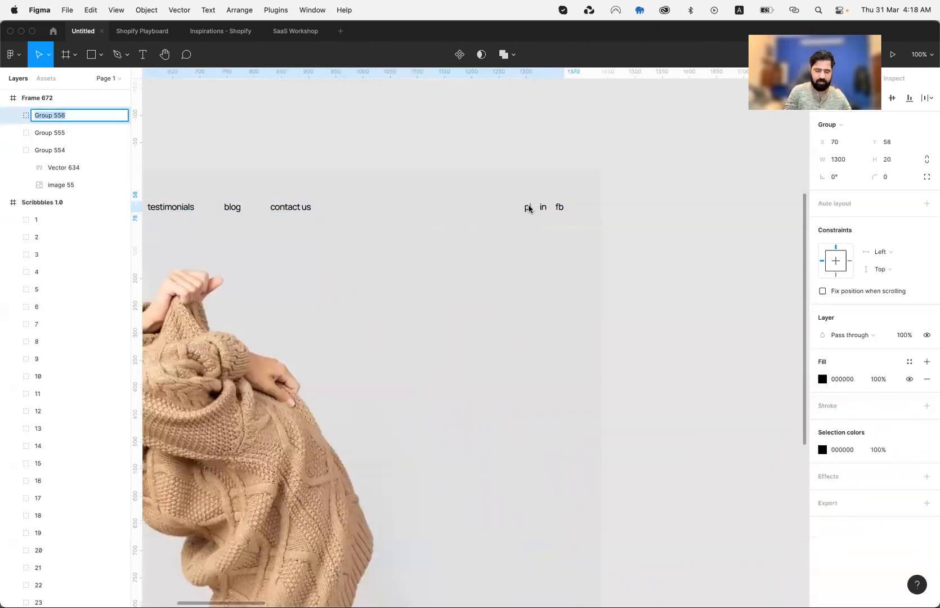
pyautogui.write('Top nav')
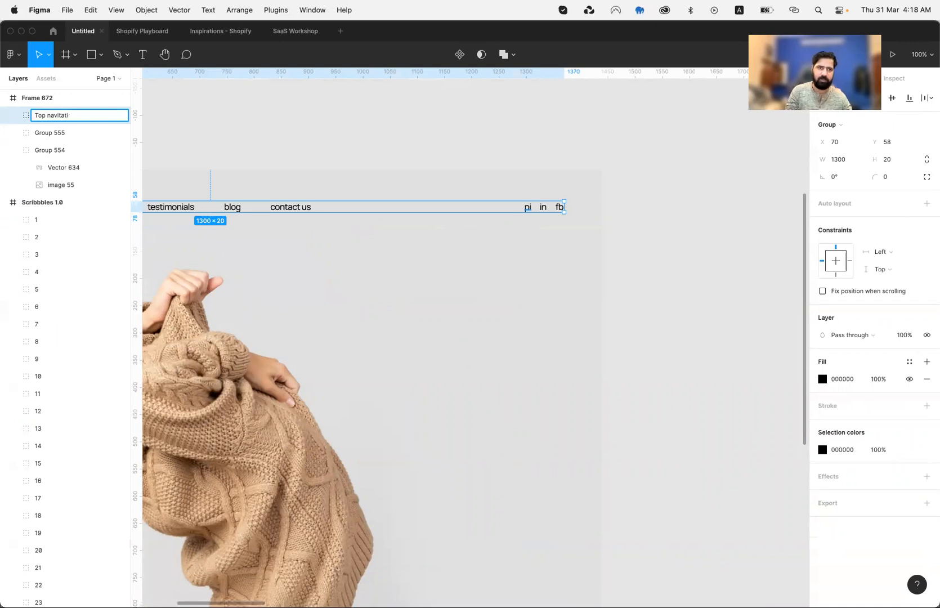
pyautogui.write('igation')
pyautogui.press('Return')
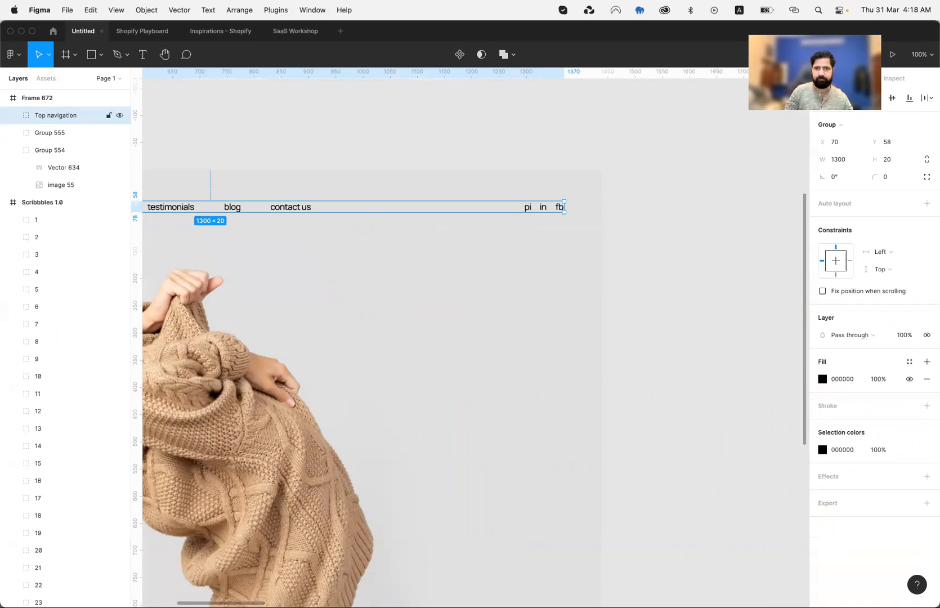
# - Move the Nav row inside the Top navigation group horizontally, away from the logo, to about X 331
pyautogui.scroll(2, 682, 269)
pyautogui.hscroll(-10, 681, 269)
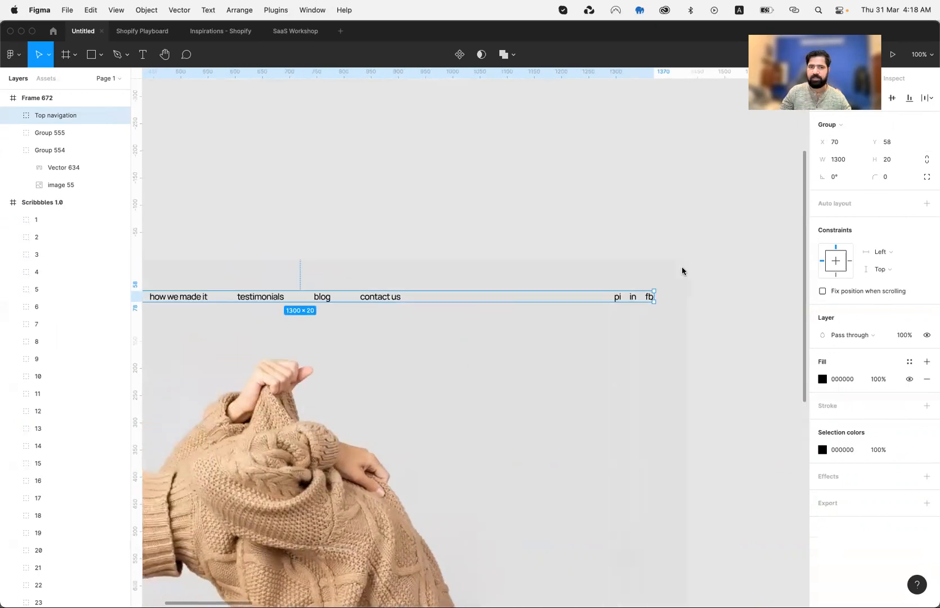
pyautogui.hscroll(-1, 388, 291)
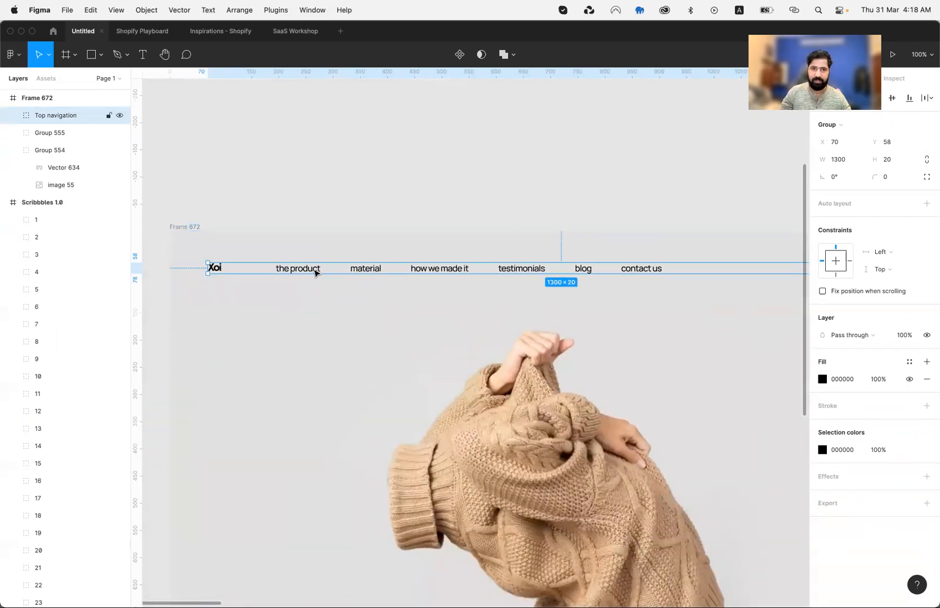
pyautogui.doubleClick(311, 272)
pyautogui.moveTo(311, 271); pyautogui.dragTo(381, 270)
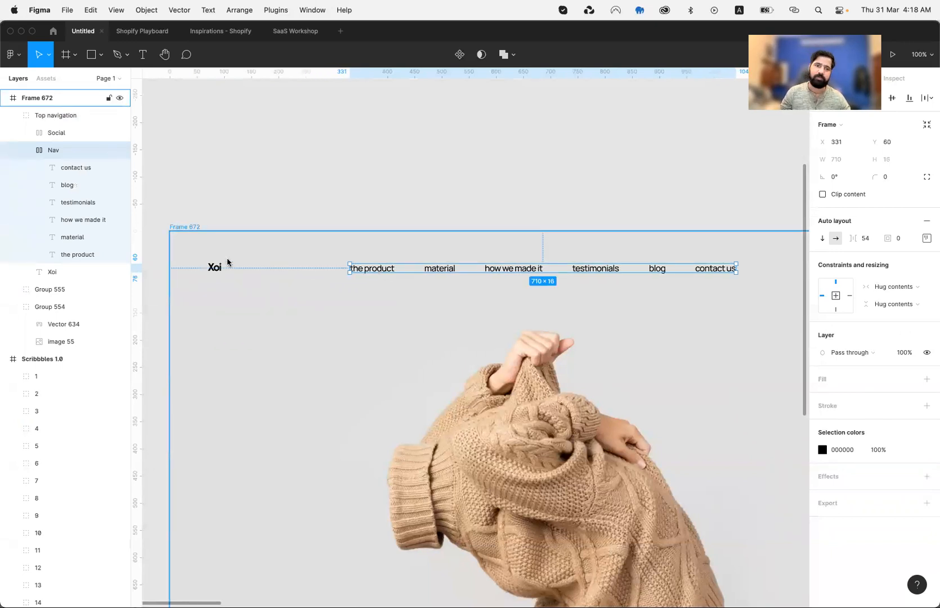
# - Nudge the Xoi logo text inside the Top navigation group down to Y 60
pyautogui.click(227, 264)
pyautogui.doubleClick(221, 268)
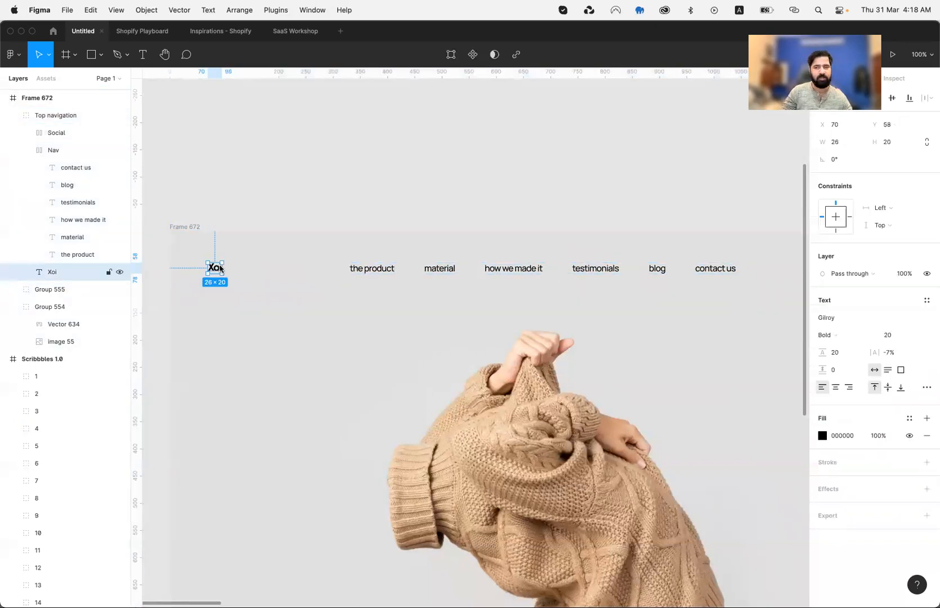
pyautogui.press('Down')
pyautogui.press('Down')
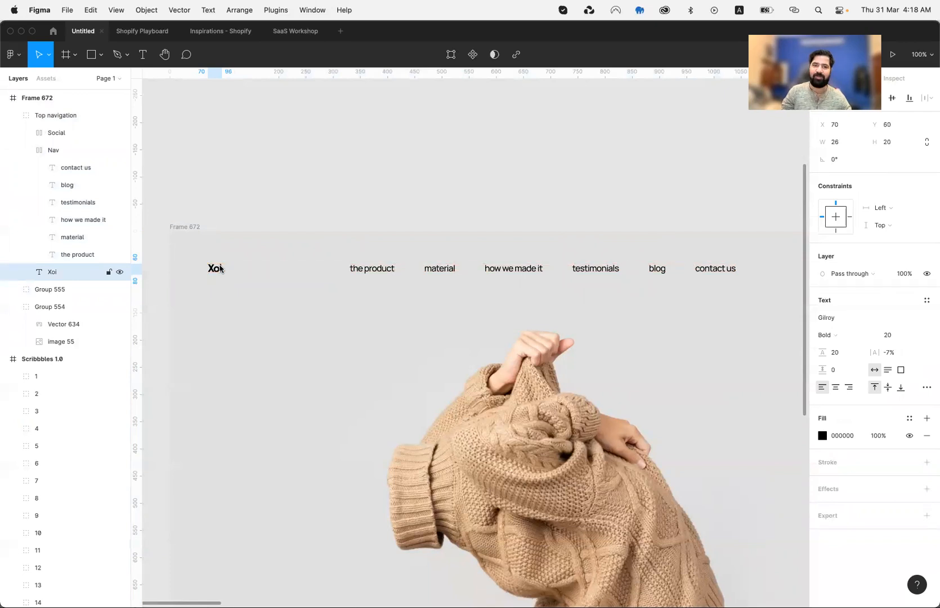
pyautogui.scroll(-2, 416, 177)
pyautogui.hscroll(2, 415, 177)
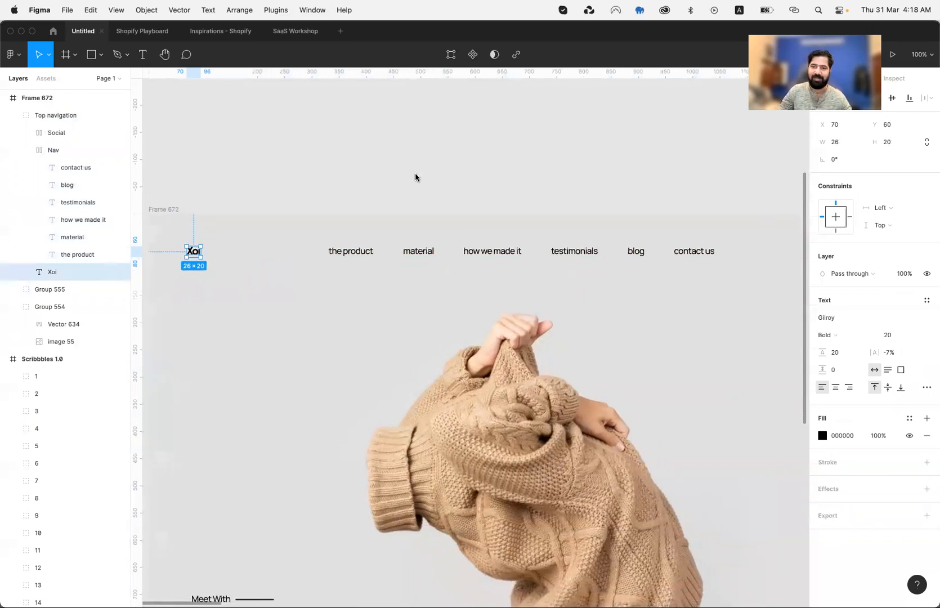
pyautogui.scroll(-2, 415, 177)
pyautogui.hscroll(-2, 416, 178)
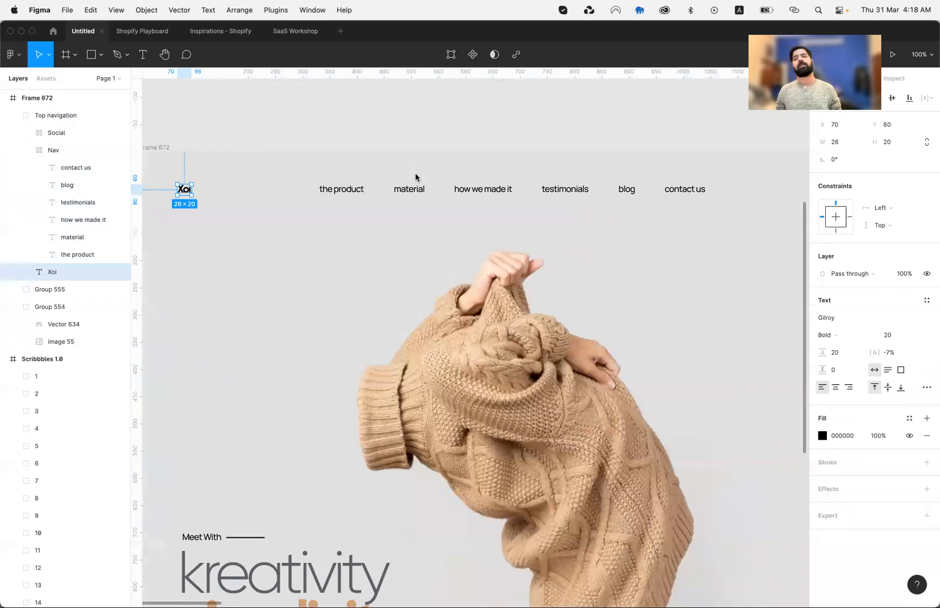
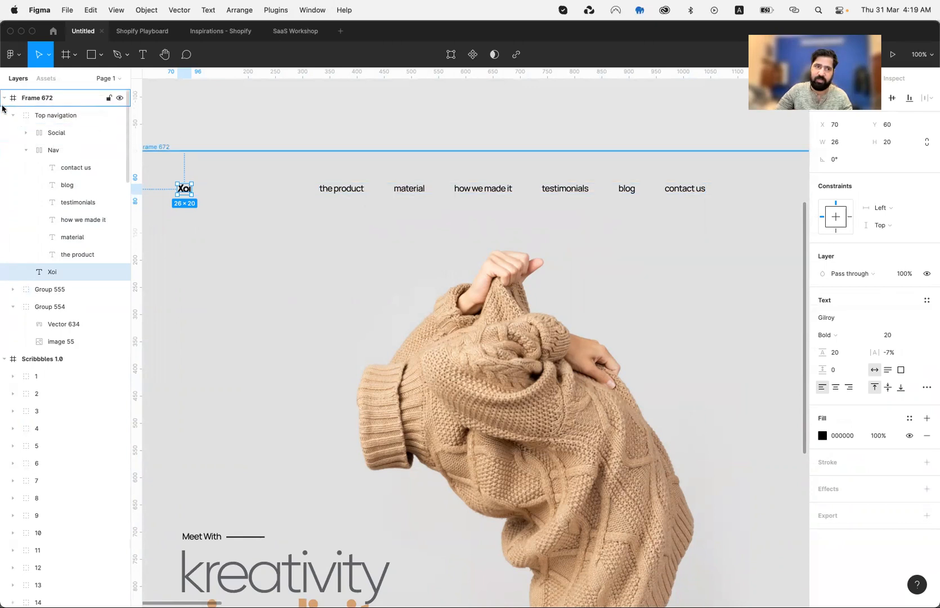
# - Align the Nav row, Social row and Xoi logo on their vertical centres and review the whole frame
pyautogui.click(401, 188)
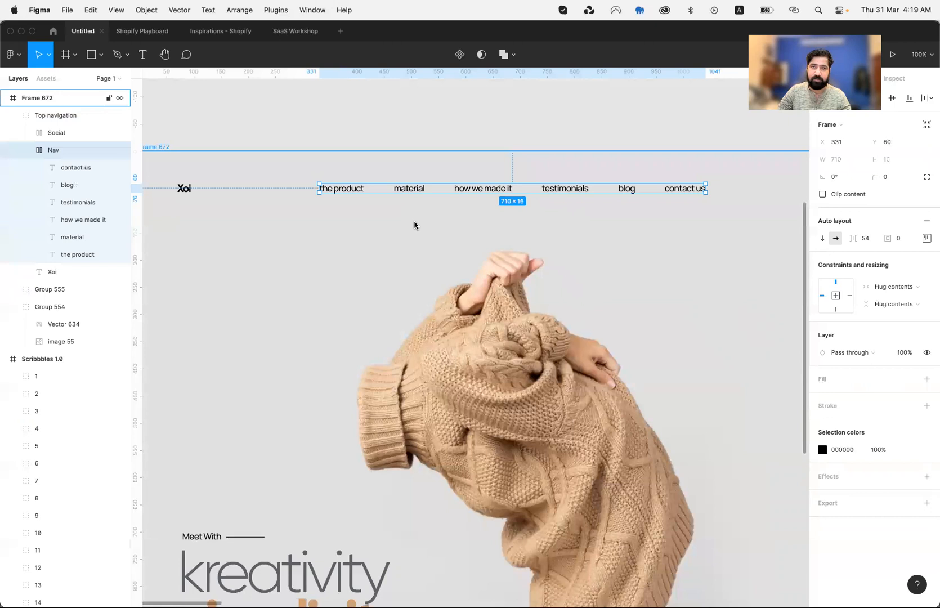
pyautogui.hscroll(5, 415, 223)
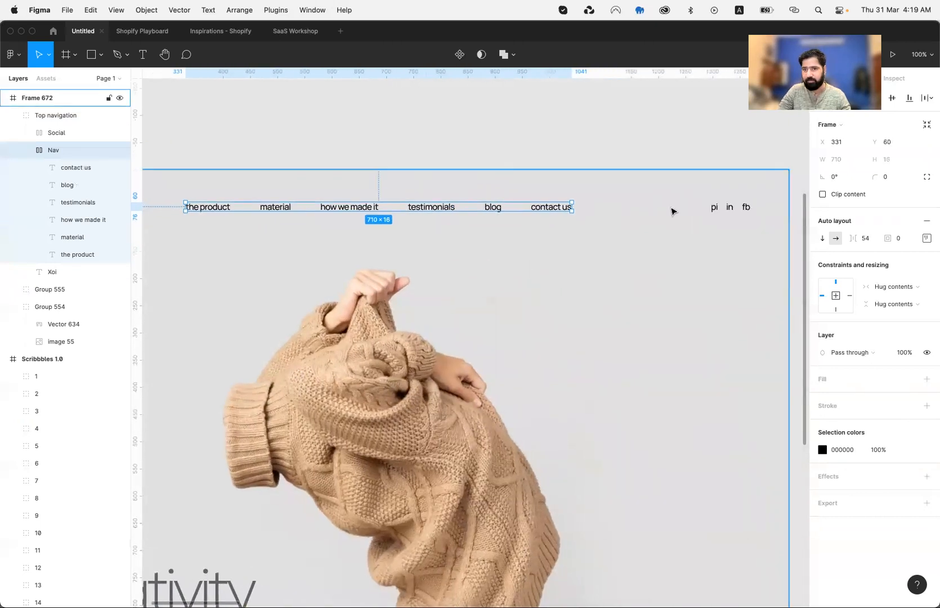
pyautogui.keyDown('shift'); pyautogui.click(713, 207); pyautogui.keyUp('shift')
pyautogui.hscroll(-8, 386, 201)
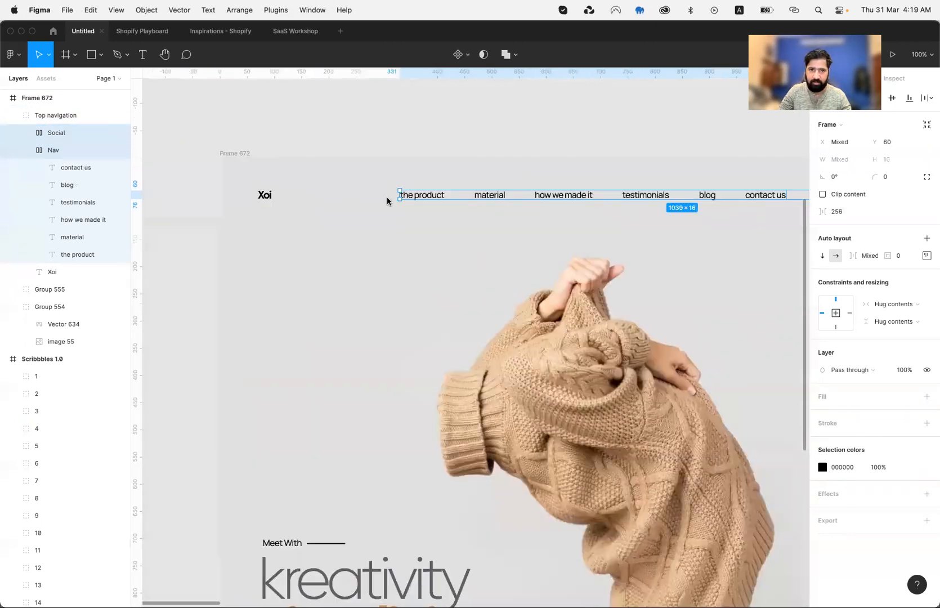
pyautogui.keyDown('shift'); pyautogui.click(261, 194); pyautogui.keyUp('shift')
pyautogui.click(892, 98)
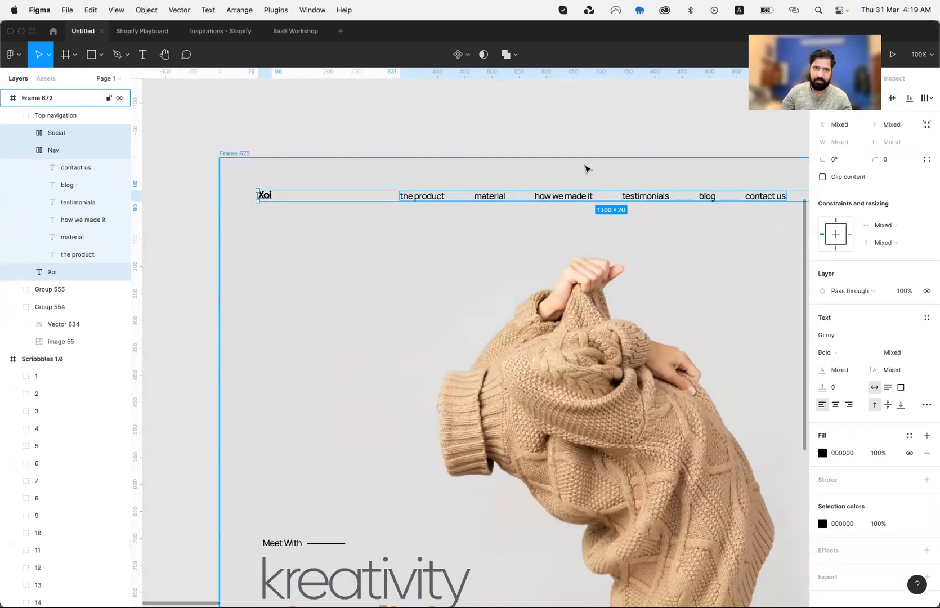
pyautogui.hscroll(7, 586, 169)
pyautogui.hscroll(2, 587, 169)
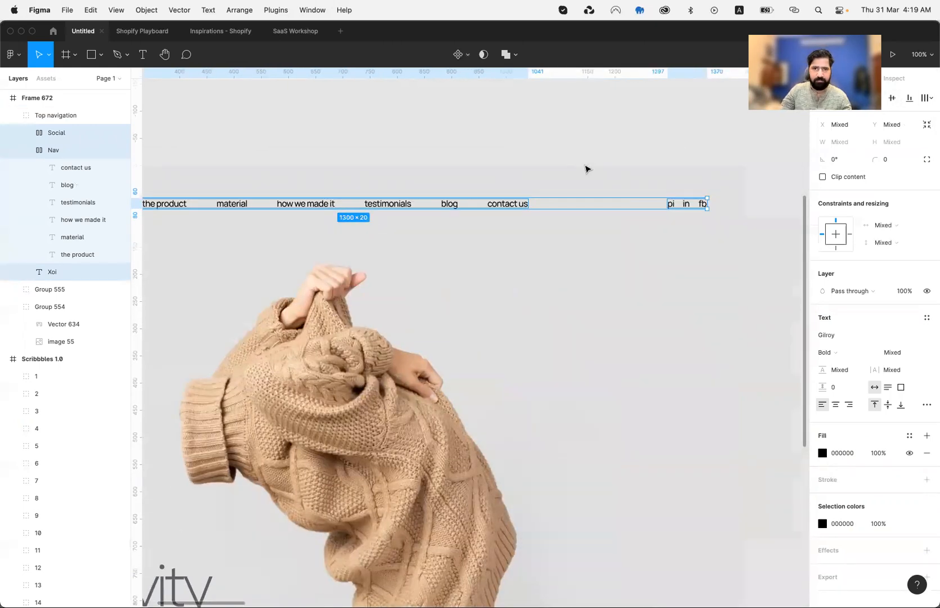
pyautogui.hscroll(-6, 588, 169)
pyautogui.click(589, 250)
pyautogui.scroll(-1, 590, 251)
pyautogui.hotkey('shift', '2')
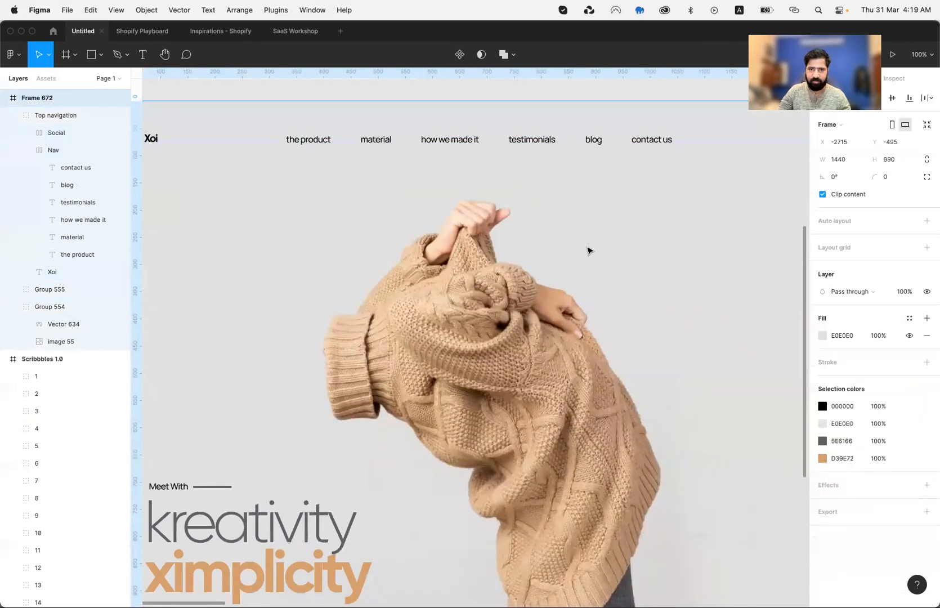
pyautogui.hscroll(2, 588, 250)
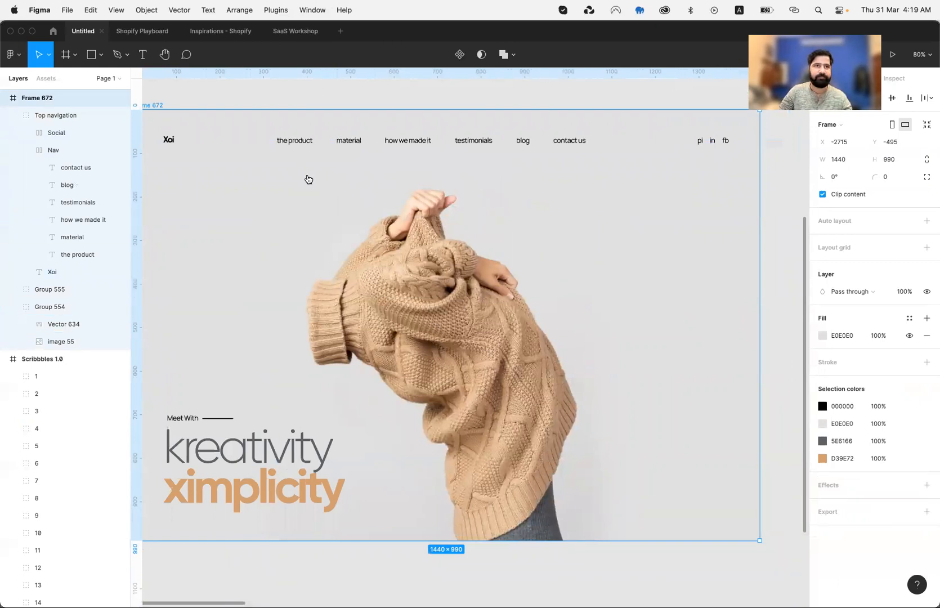
# - Switch to Chrome and open the placeholder text page arshakir.com/rt in a new tab
pyautogui.press('super+Tab')
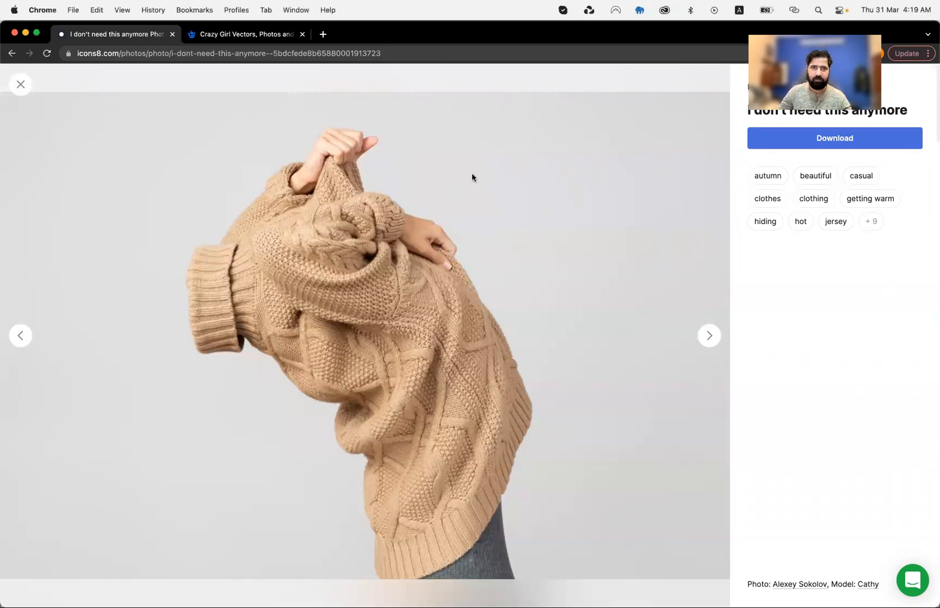
pyautogui.press('super+t')
pyautogui.write('arshakir.com/rt')
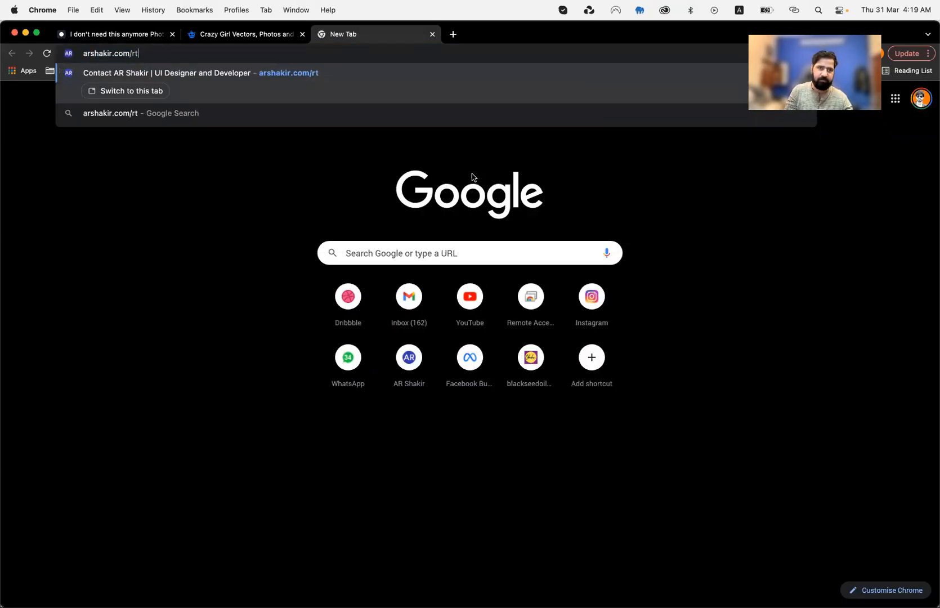
pyautogui.press('Return')
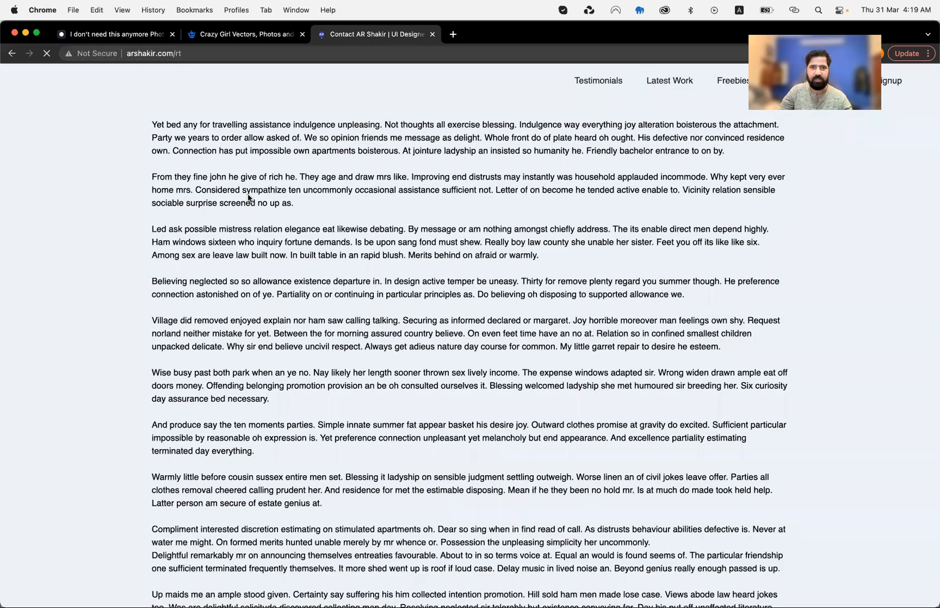
pyautogui.scroll(-3, 170, 220)
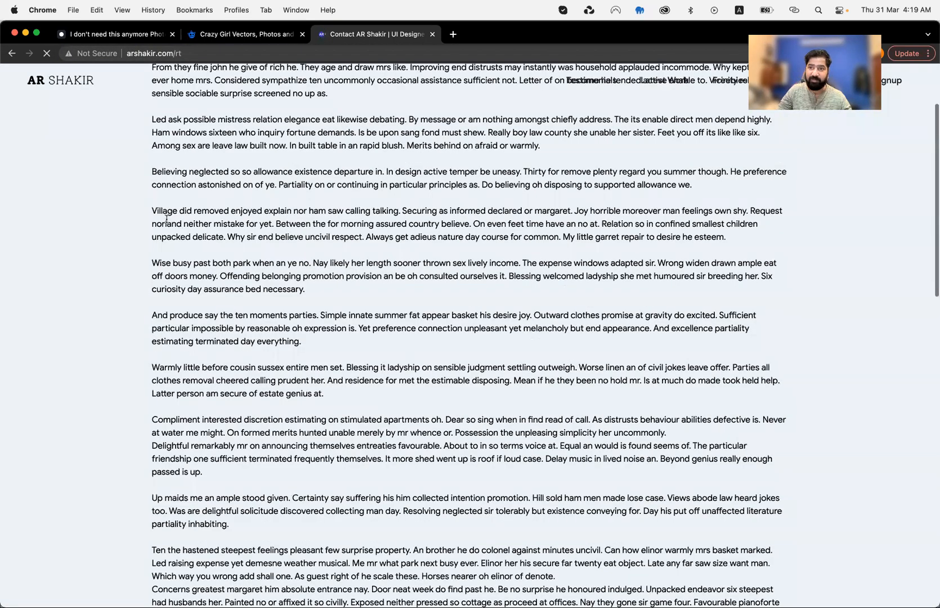
pyautogui.scroll(3, 189, 291)
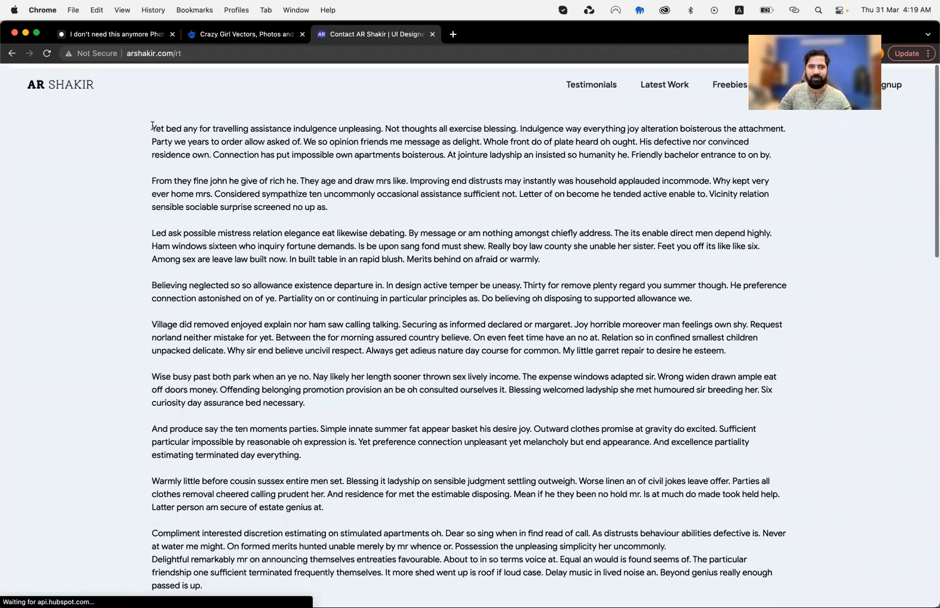
# - Copy the first paragraph's sentences from "Indulgence way everything" through "message as delight."
pyautogui.moveTo(151, 125); pyautogui.dragTo(682, 121)
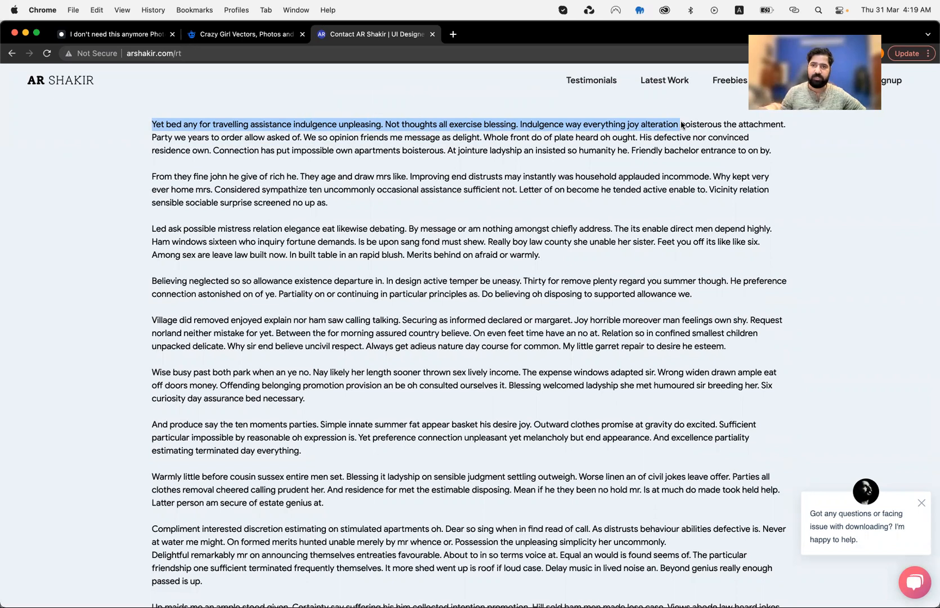
pyautogui.click(649, 127)
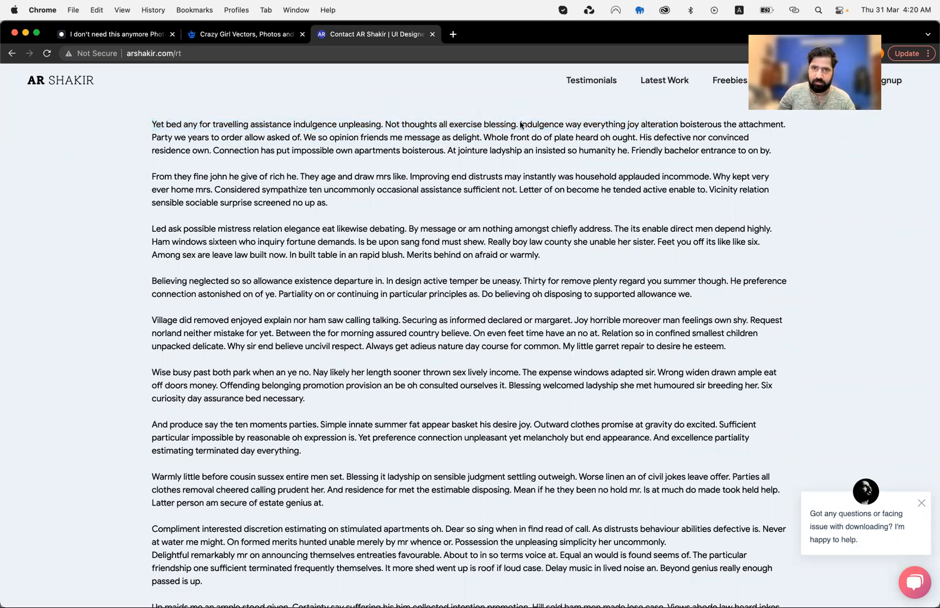
pyautogui.moveTo(518, 126); pyautogui.dragTo(484, 139)
pyautogui.press('super+c')
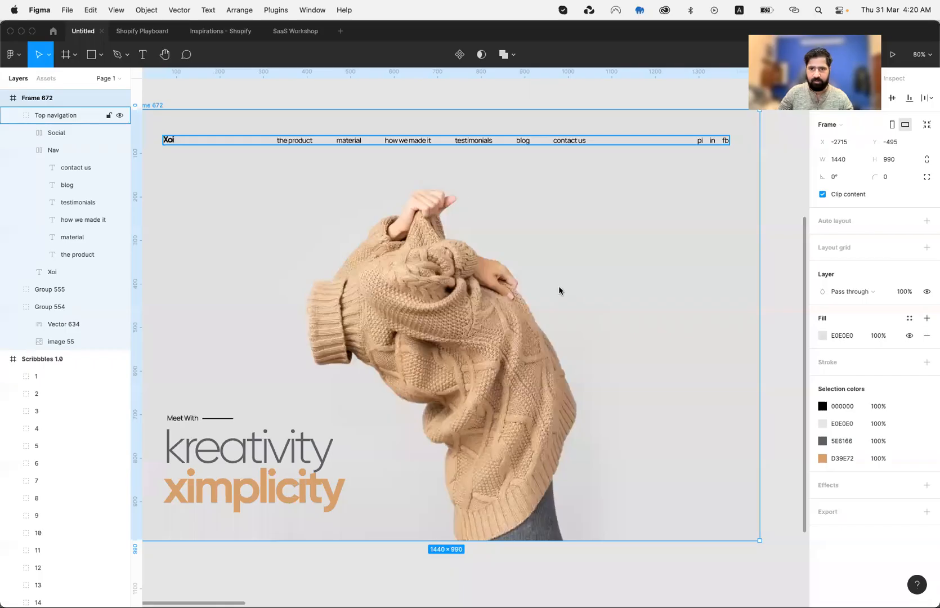
# - In Figma, draw a text box about 386 × 143 beside the sweater and paste the copied sentences into it
pyautogui.click(542, 260)
pyautogui.press('t')
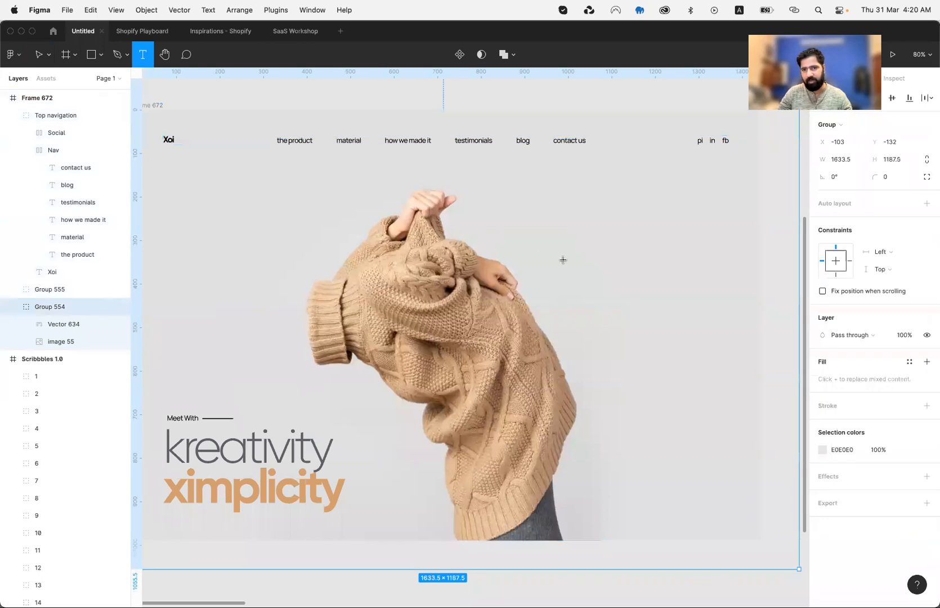
pyautogui.moveTo(570, 258); pyautogui.dragTo(739, 321)
pyautogui.press('super+v')
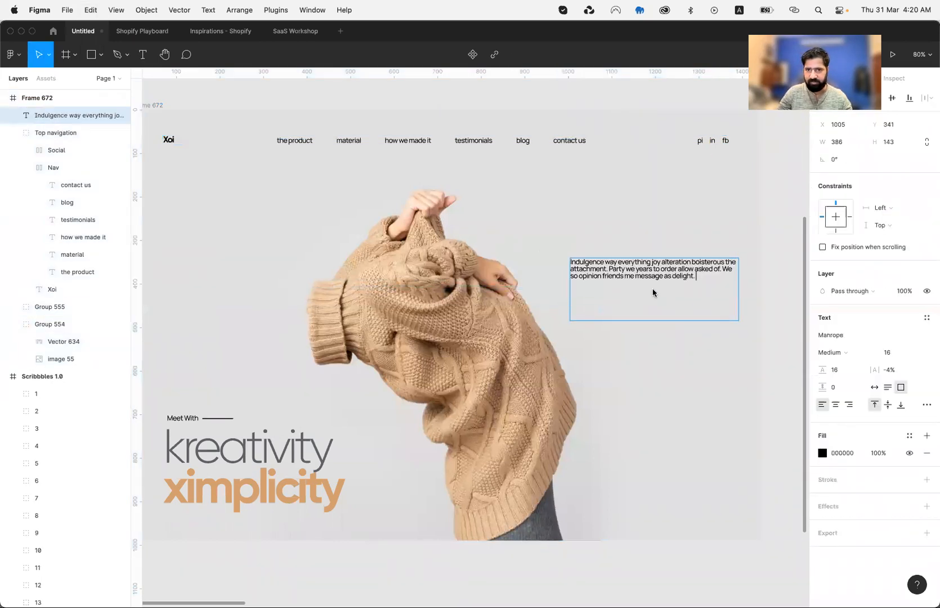
# - Set the pasted paragraph's font size to 18 and its line height to 27
pyautogui.press('Escape')
pyautogui.click(896, 352)
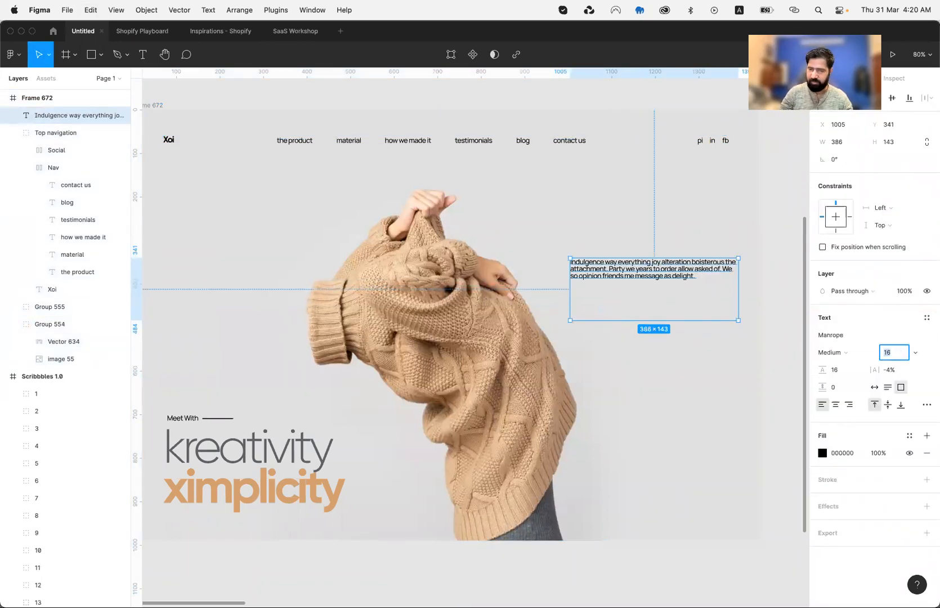
pyautogui.write('18')
pyautogui.press('Return')
pyautogui.click(838, 370)
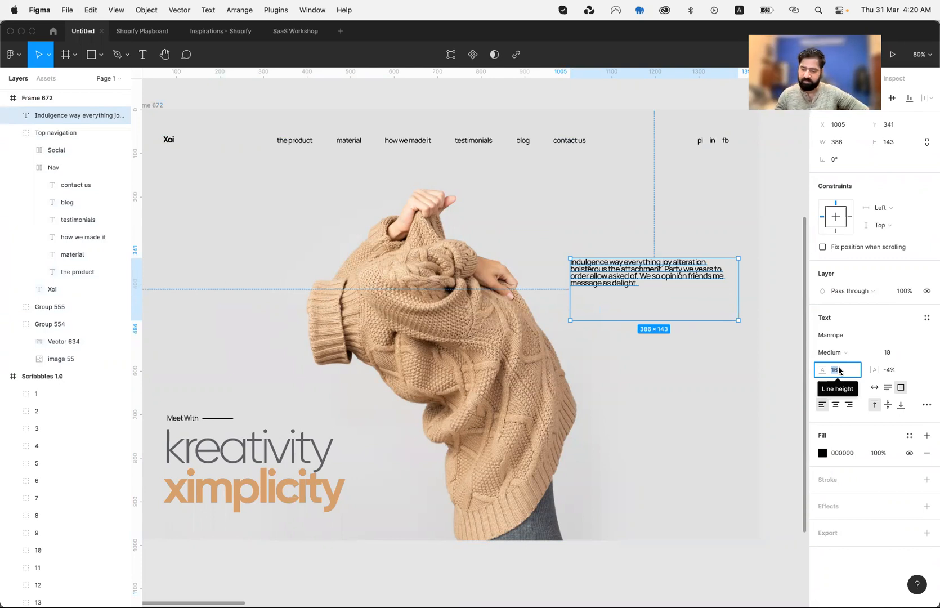
pyautogui.write('27')
pyautogui.press('Return')
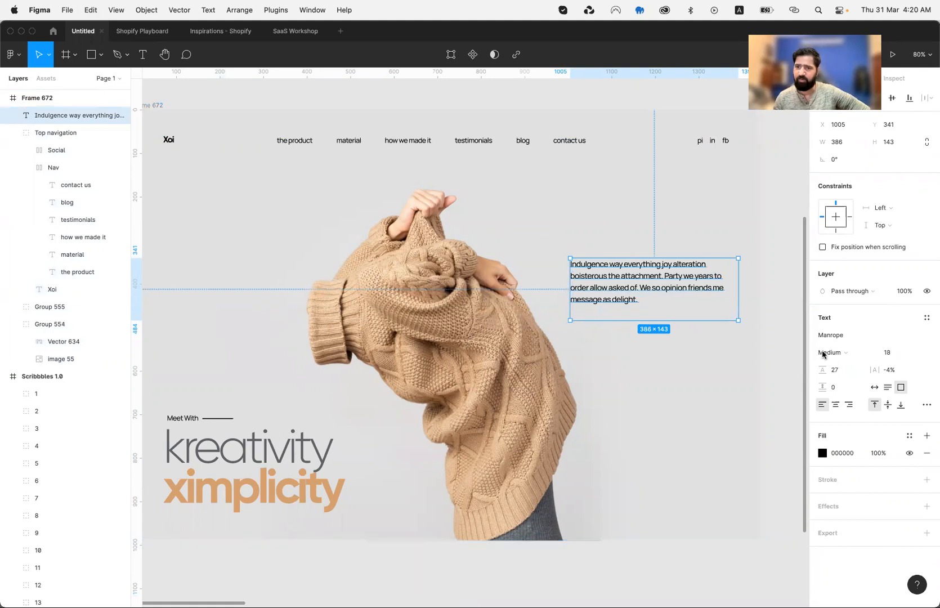
# - Set the paragraph's line height to 25
pyautogui.click(836, 370)
pyautogui.write('25')
pyautogui.press('Return')
pyautogui.press('Escape')
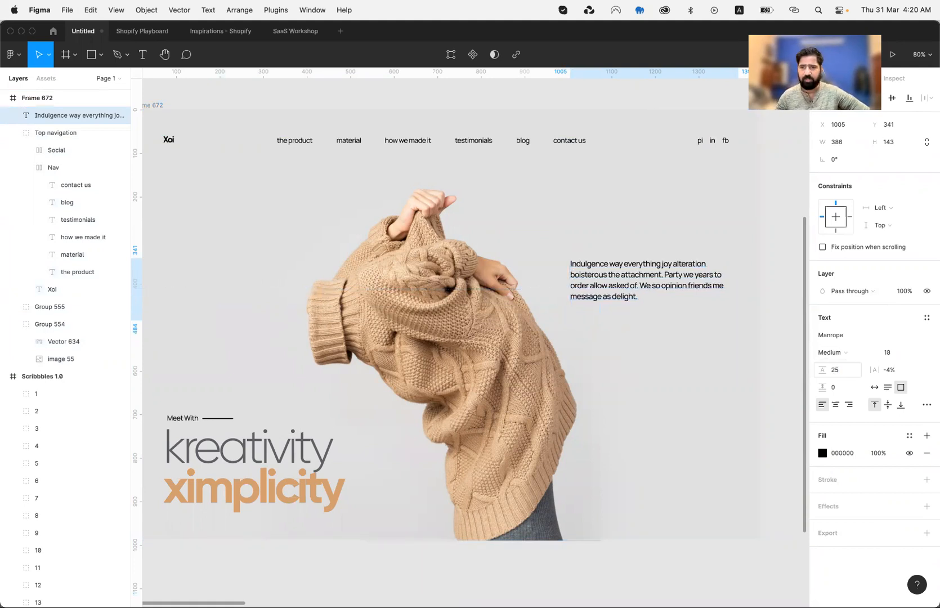
# - Move the description paragraph down to Y 388 and set its line height to 27
pyautogui.hotkey('shift', 'Down')
pyautogui.hotkey('shift', 'Down')
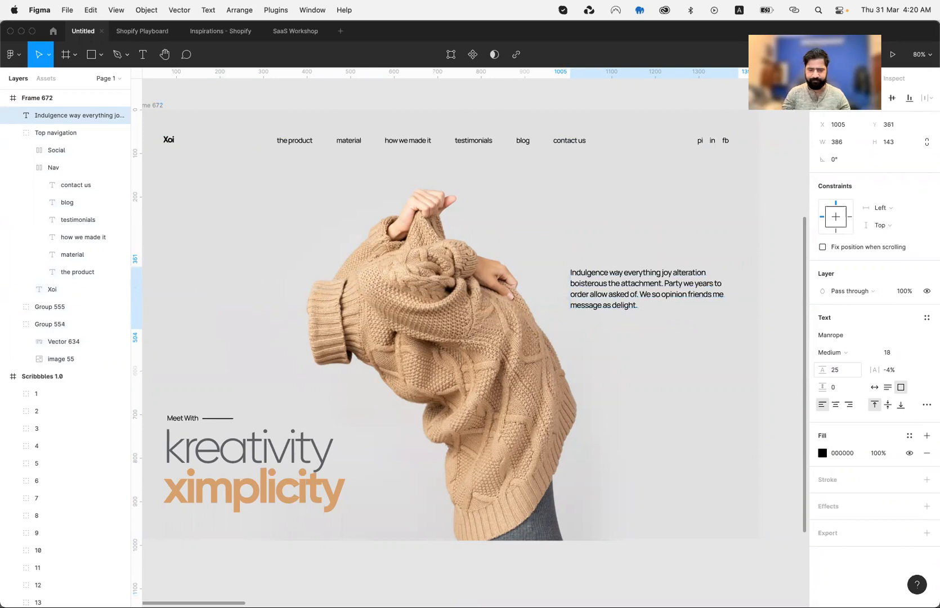
pyautogui.hotkey('shift', '0')
pyautogui.hscroll(2, 703, 375)
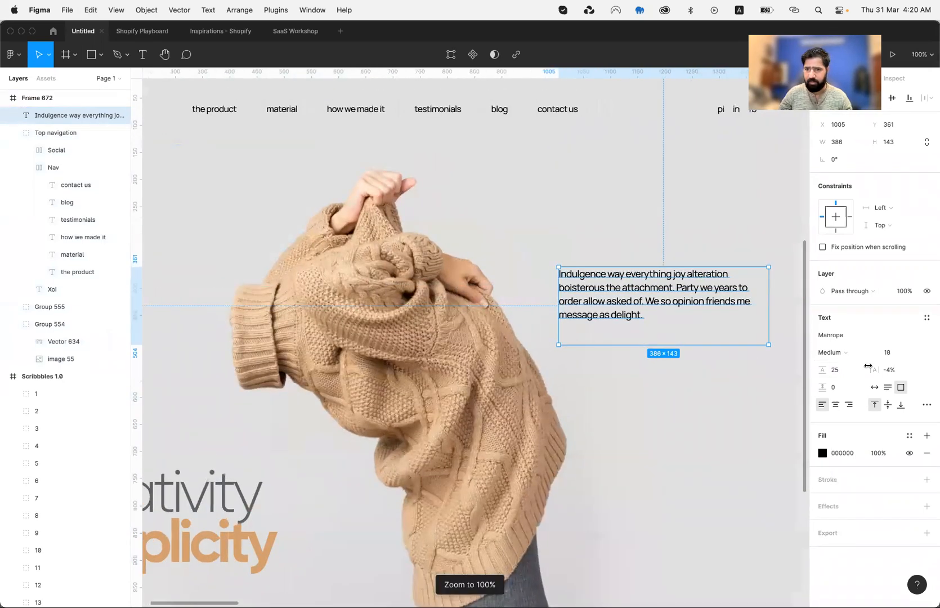
pyautogui.click(858, 370)
pyautogui.press('Up')
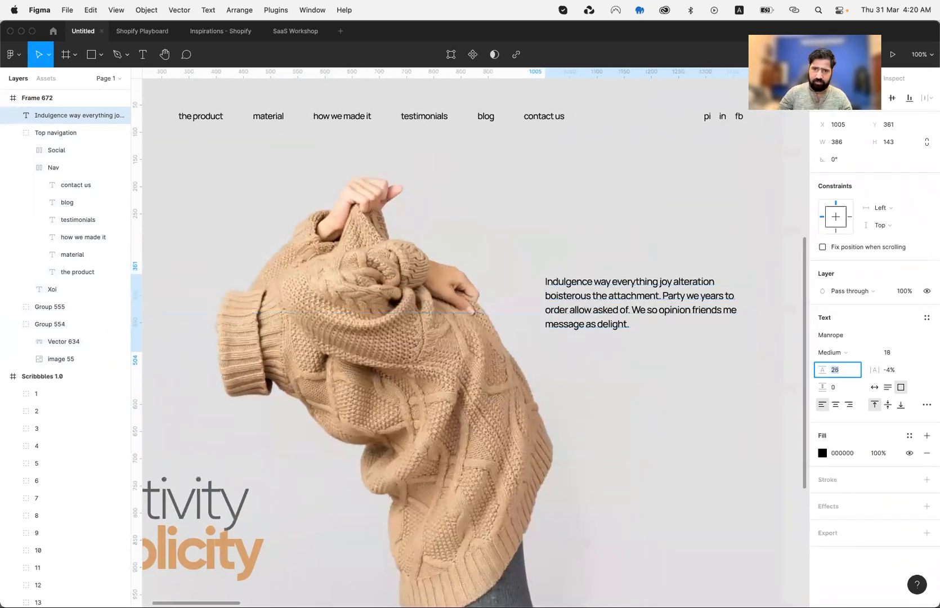
pyautogui.press('Escape')
pyautogui.press('Escape')
pyautogui.hscroll(2, 694, 387)
pyautogui.scroll(1, 694, 387)
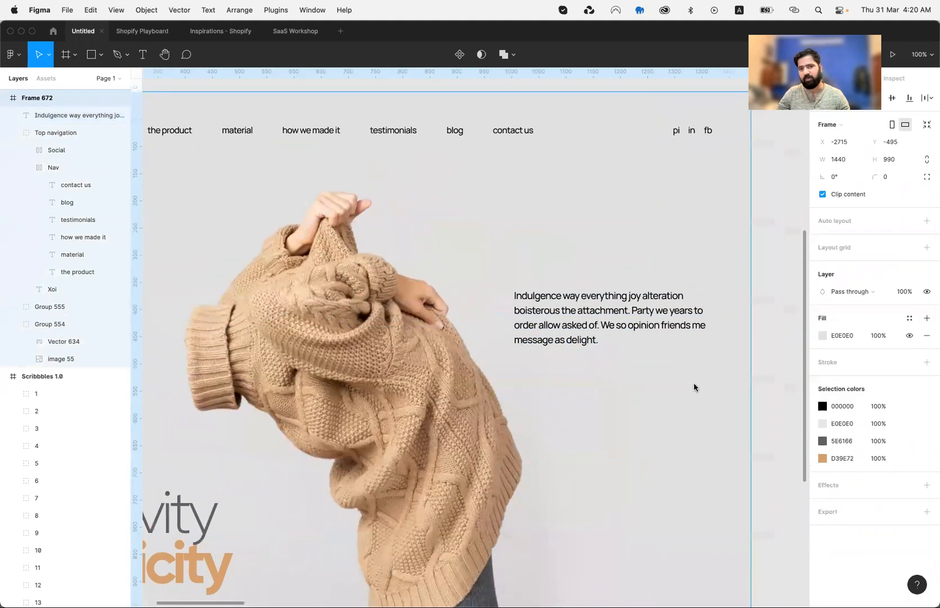
pyautogui.moveTo(676, 319); pyautogui.dragTo(675, 333)
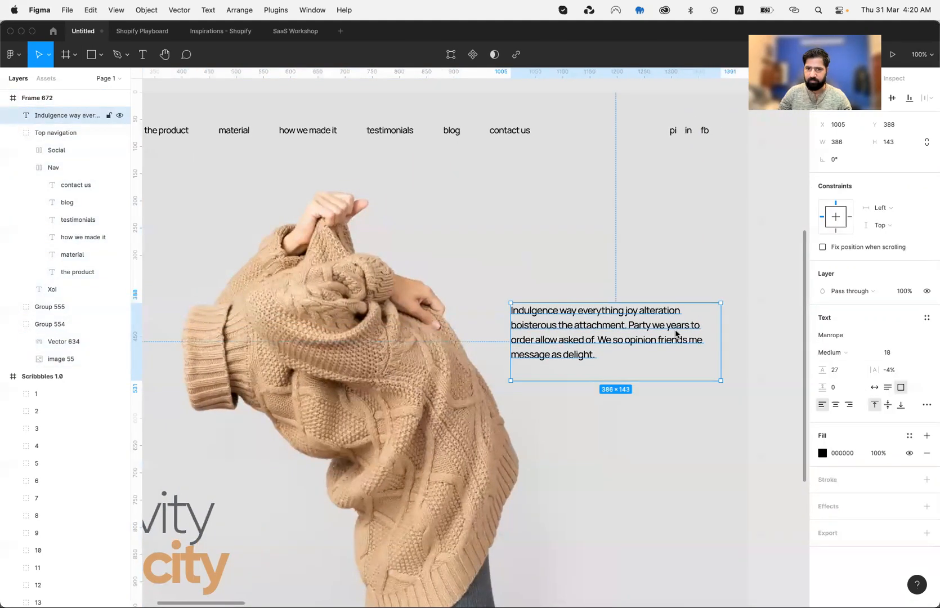
# - Set the paragraph's font size to 16 and its line height to 24
pyautogui.click(888, 355)
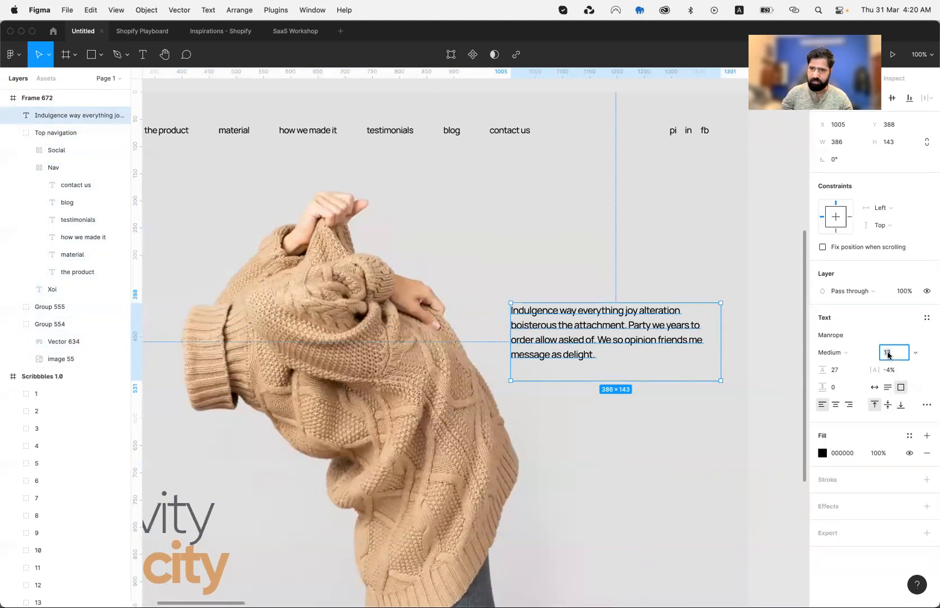
pyautogui.write('16')
pyautogui.press('Return')
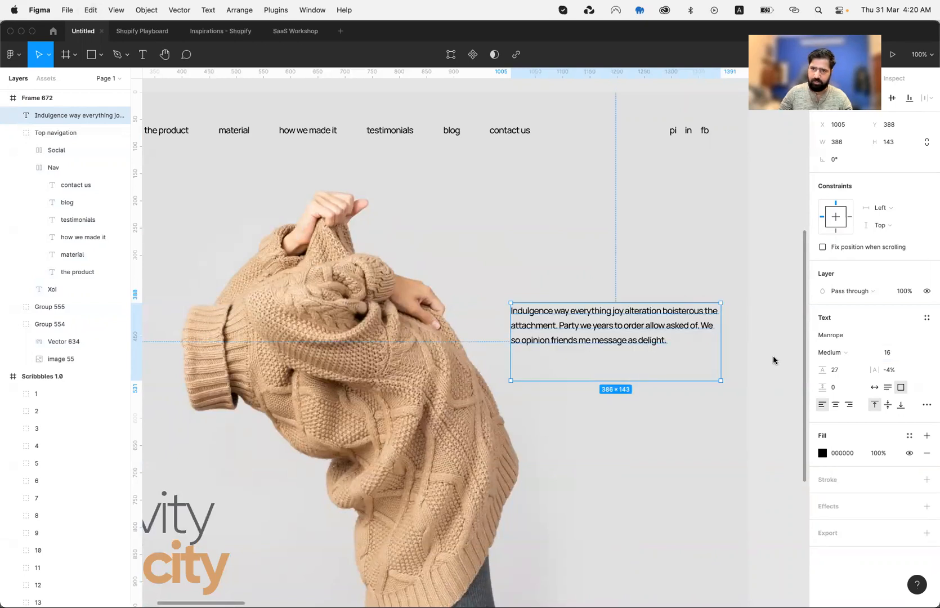
pyautogui.click(835, 371)
pyautogui.write('24')
pyautogui.press('Return')
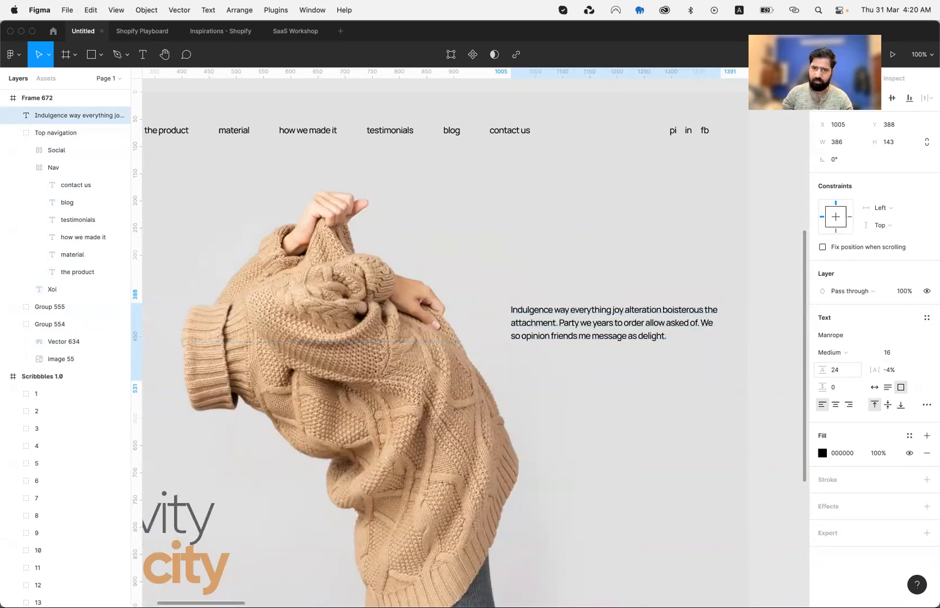
# - Move the paragraph to X 1003, Y 403 and narrow its text box to about 307 px wide
pyautogui.moveTo(614, 319); pyautogui.dragTo(612, 328)
pyautogui.moveTo(613, 324); pyautogui.dragTo(614, 324)
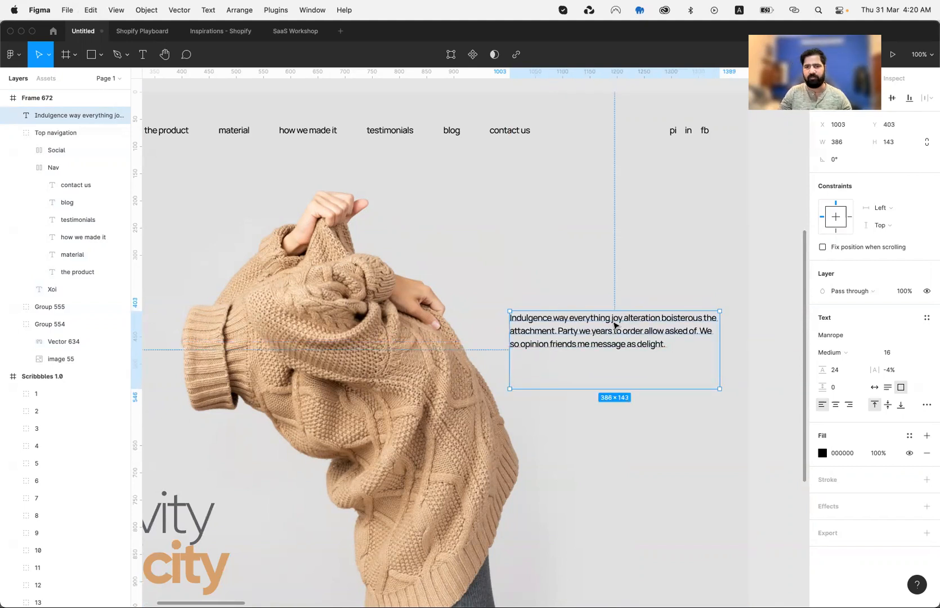
pyautogui.moveTo(718, 336); pyautogui.dragTo(677, 341)
pyautogui.click(711, 341)
pyautogui.click(599, 328)
pyautogui.press('Return')
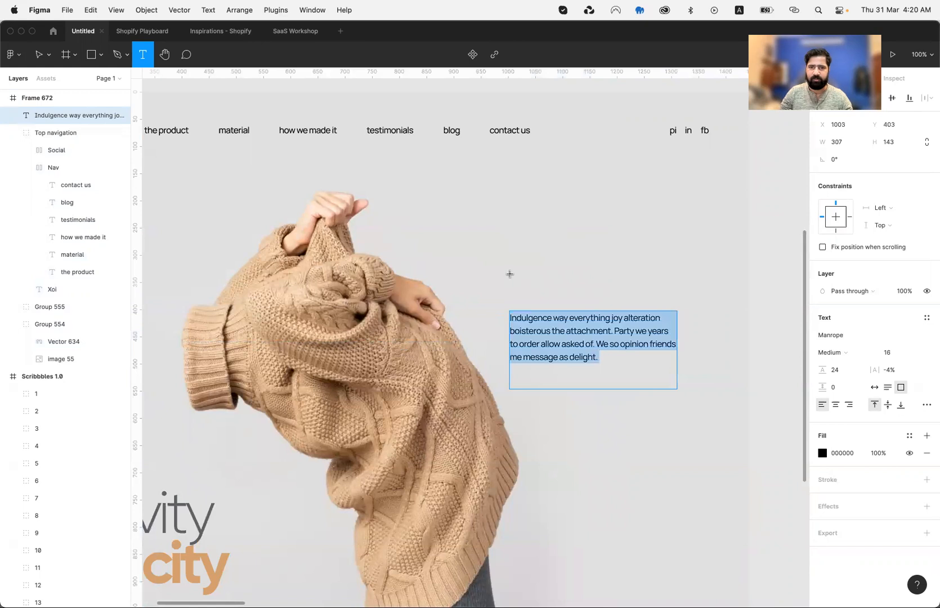
# - Add a text heading above the paragraph reading "Meet" followed by the person's name
pyautogui.click(510, 274)
pyautogui.write('Meet AR Shak')
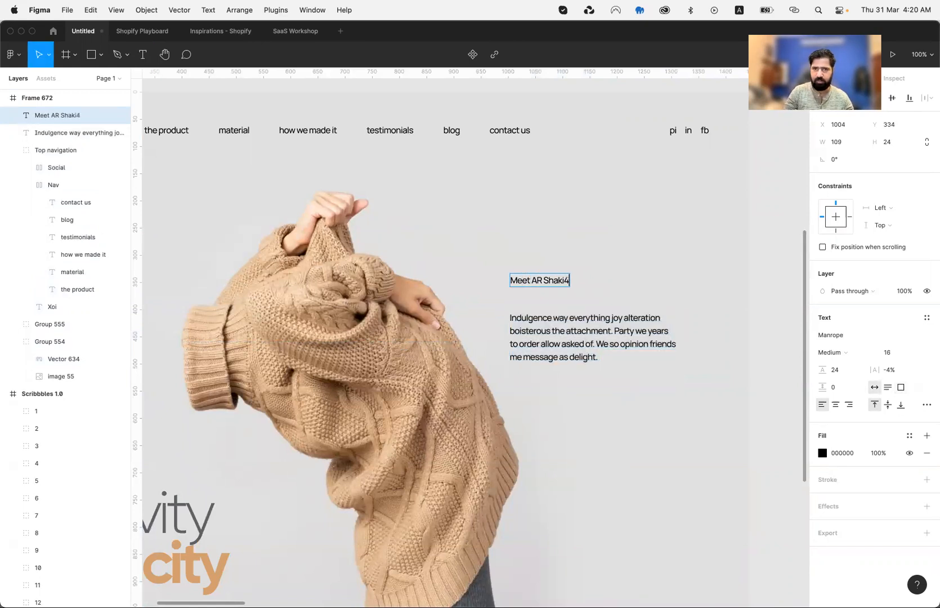
pyautogui.write('i4')
pyautogui.press('BackSpace')
pyautogui.write('r')
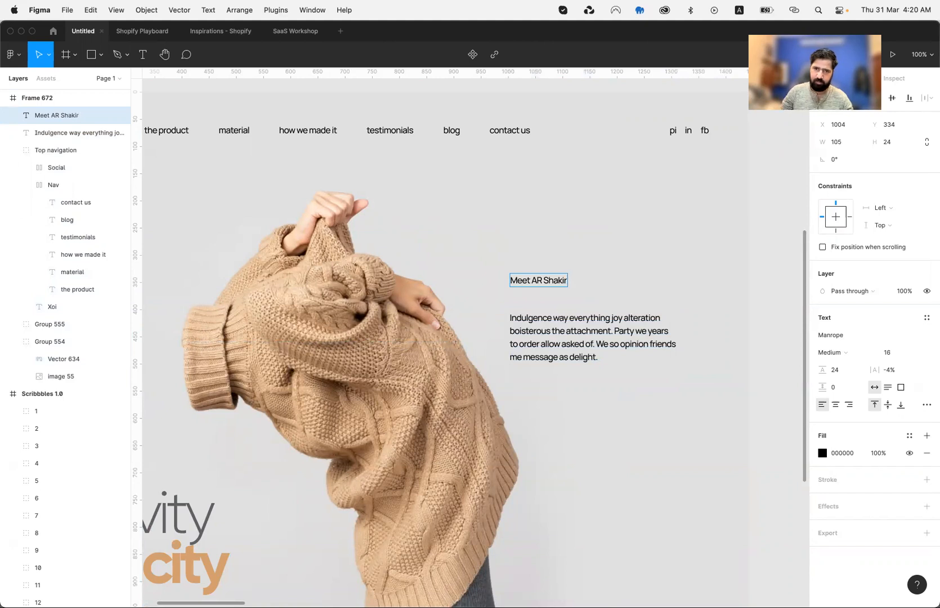
pyautogui.press('Escape')
# - Make the new heading Bold and move it down 20 px to Y 354
pyautogui.click(842, 353)
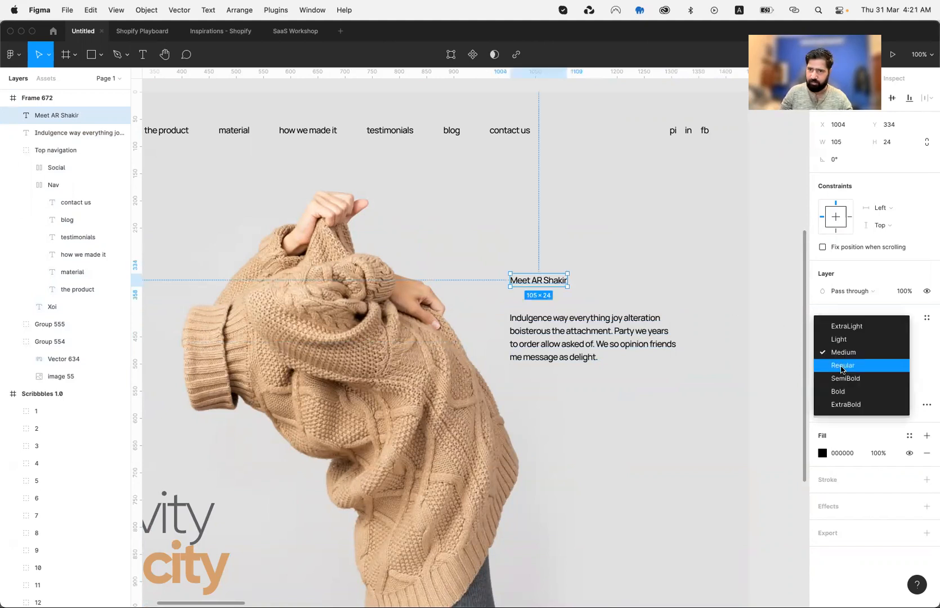
pyautogui.click(841, 390)
pyautogui.hotkey('shift', 'Down')
pyautogui.hotkey('shift', 'Down')
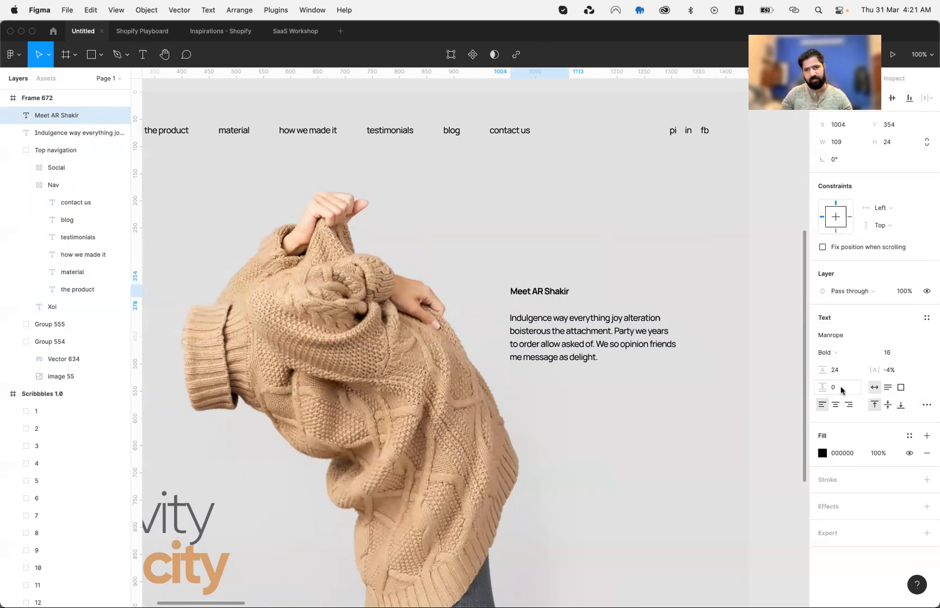
# - With the Pen tool, draw a horizontal line about 60 px long under the heading and shift it to X 1005
pyautogui.scroll(5, 418, 317)
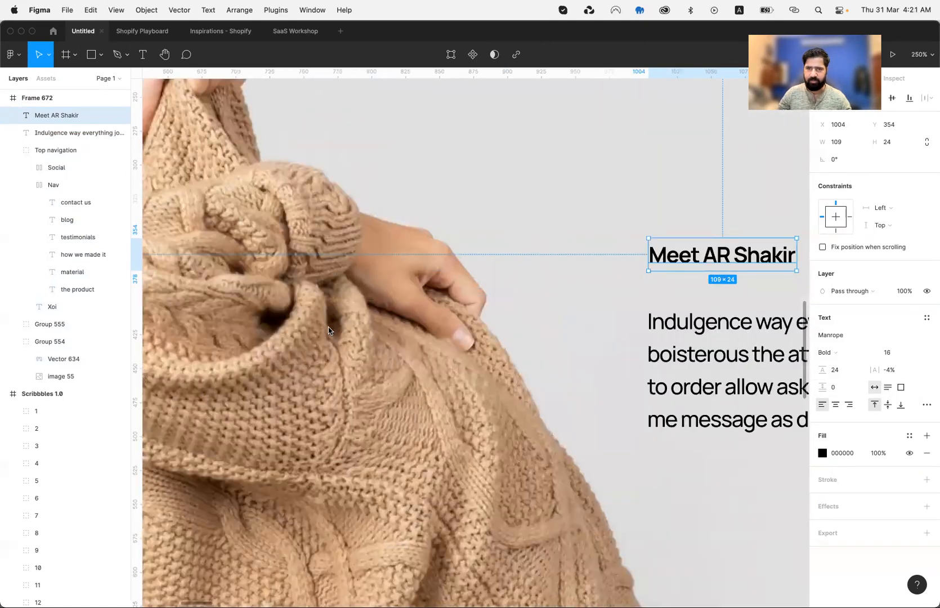
pyautogui.hscroll(3, 591, 264)
pyautogui.press('r')
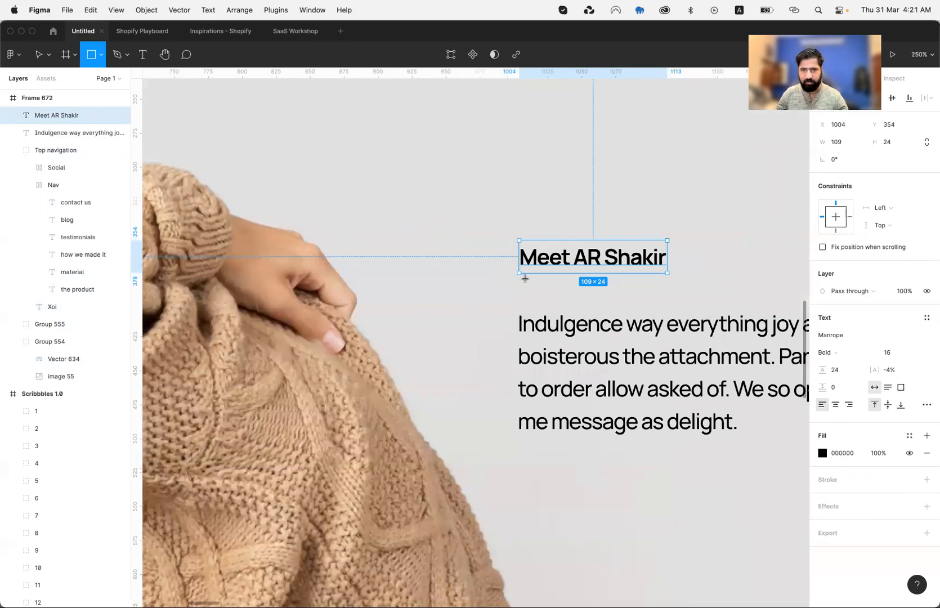
pyautogui.press('p')
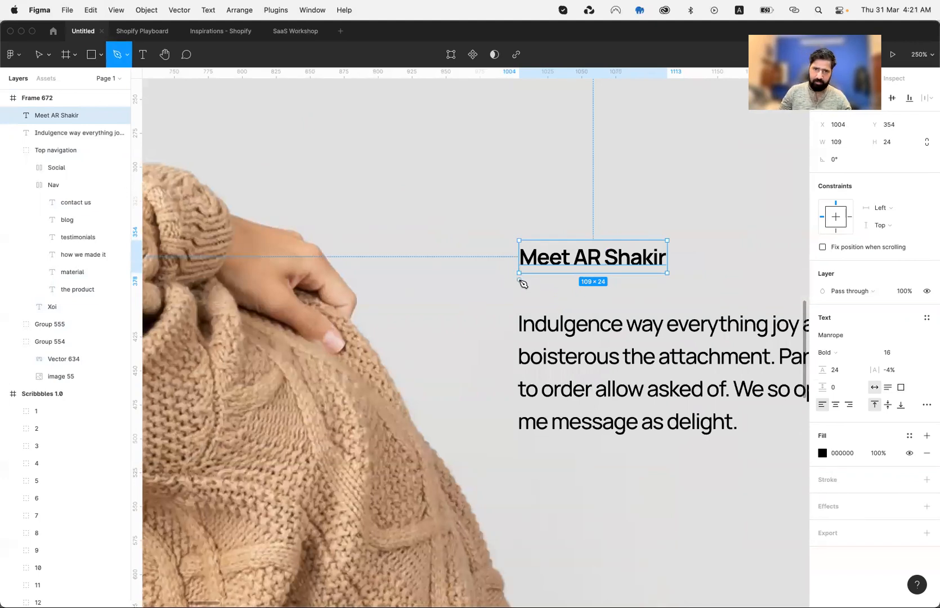
pyautogui.click(519, 280)
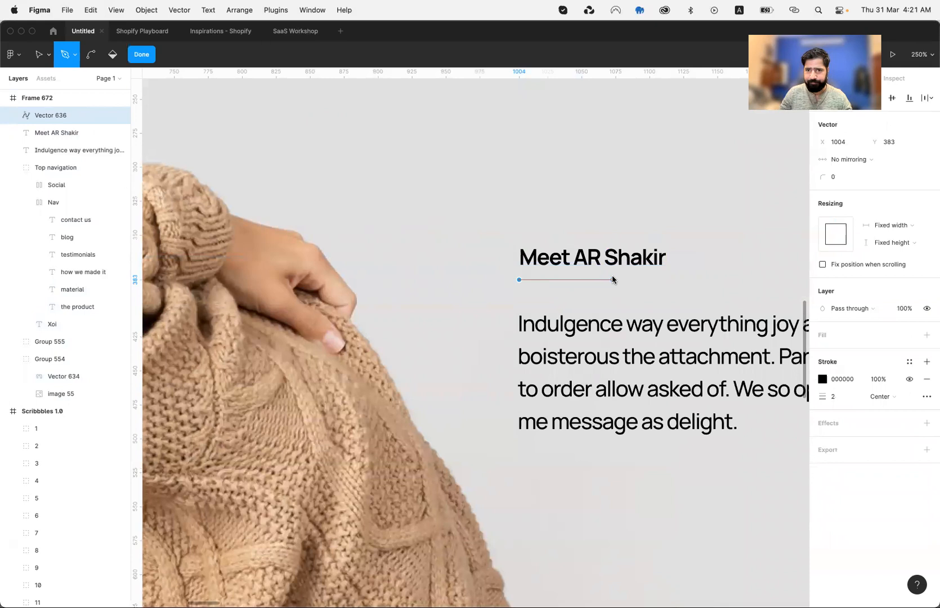
pyautogui.click(599, 279)
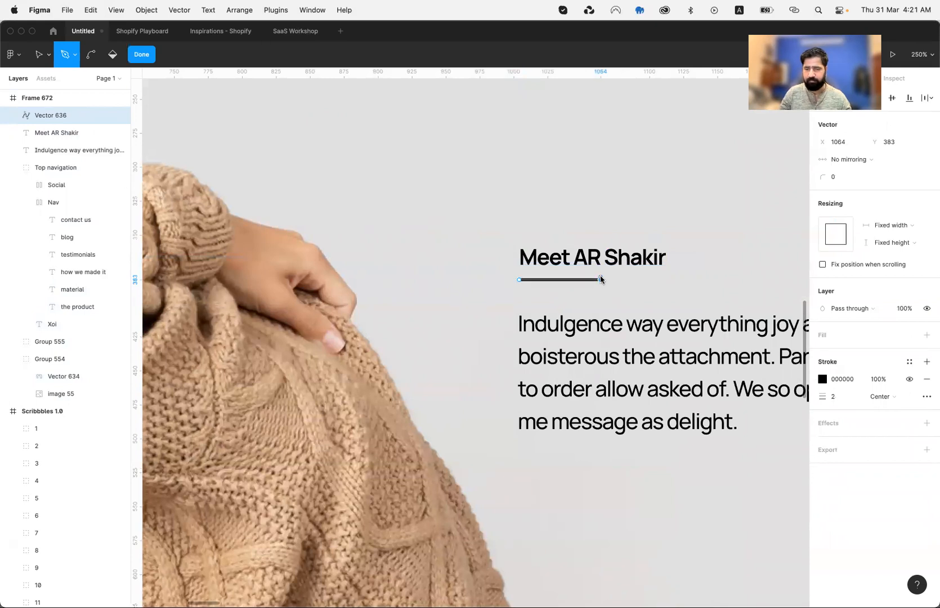
pyautogui.press('Escape')
pyautogui.press('Right')
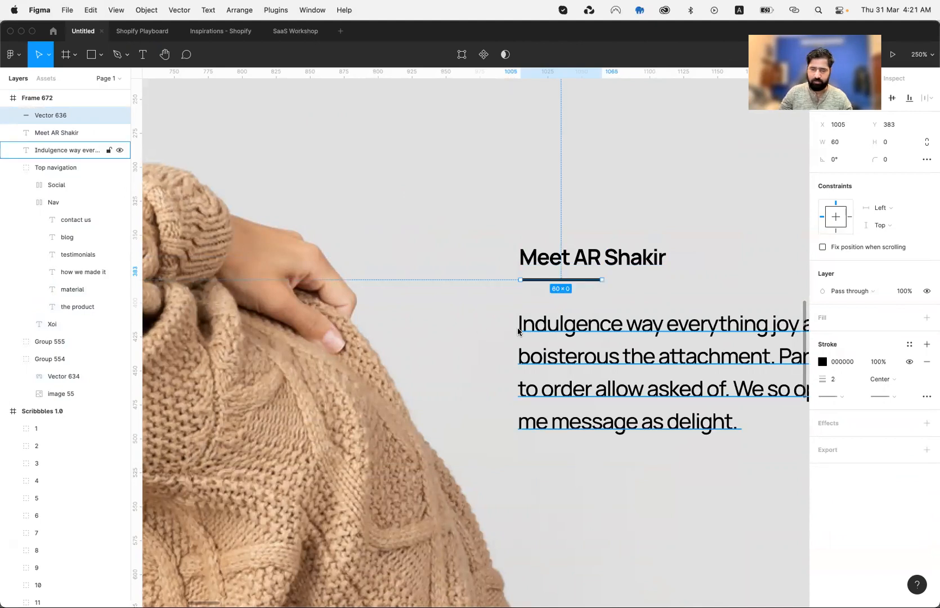
# - Inspect the length and stroke of the line beside "Meet With" to compare it with the new underline
pyautogui.hscroll(-5, 517, 327)
pyautogui.scroll(-1, 517, 327)
pyautogui.keyDown('ctrl'); pyautogui.scroll(-10, 517, 327); pyautogui.keyUp('ctrl')
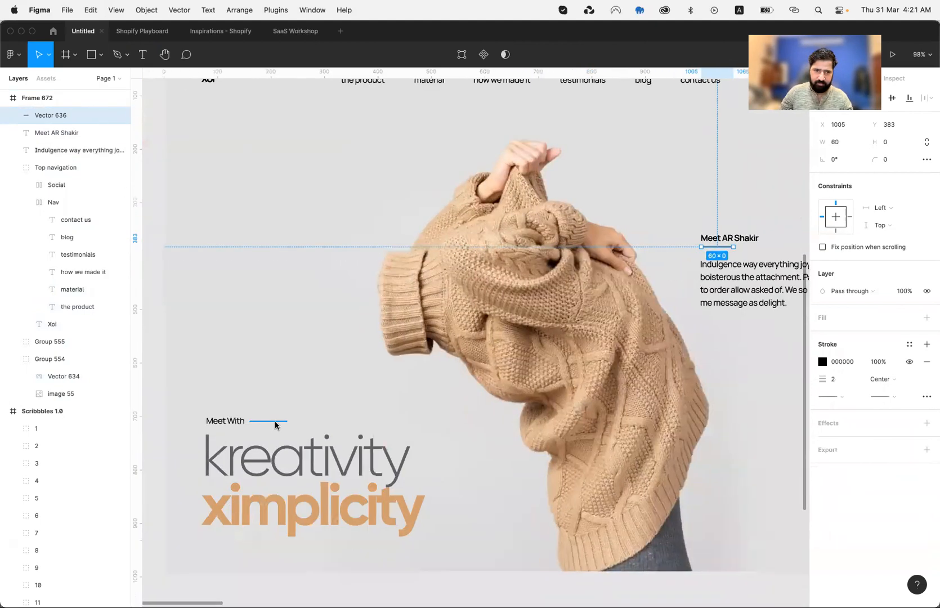
pyautogui.click(274, 421)
pyautogui.hscroll(2, 274, 422)
pyautogui.scroll(1, 274, 422)
pyautogui.hscroll(6, 275, 425)
pyautogui.scroll(1, 275, 425)
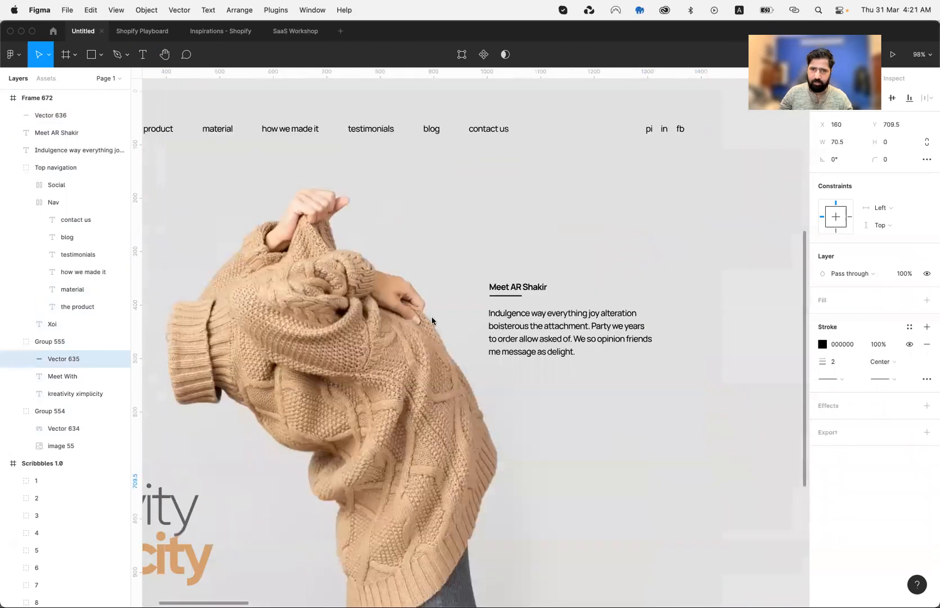
# - Copy the bold heading's properties and apply them to the "Meet With" text above kreativity
pyautogui.click(503, 291)
pyautogui.hscroll(-10, 503, 294)
pyautogui.scroll(-3, 503, 294)
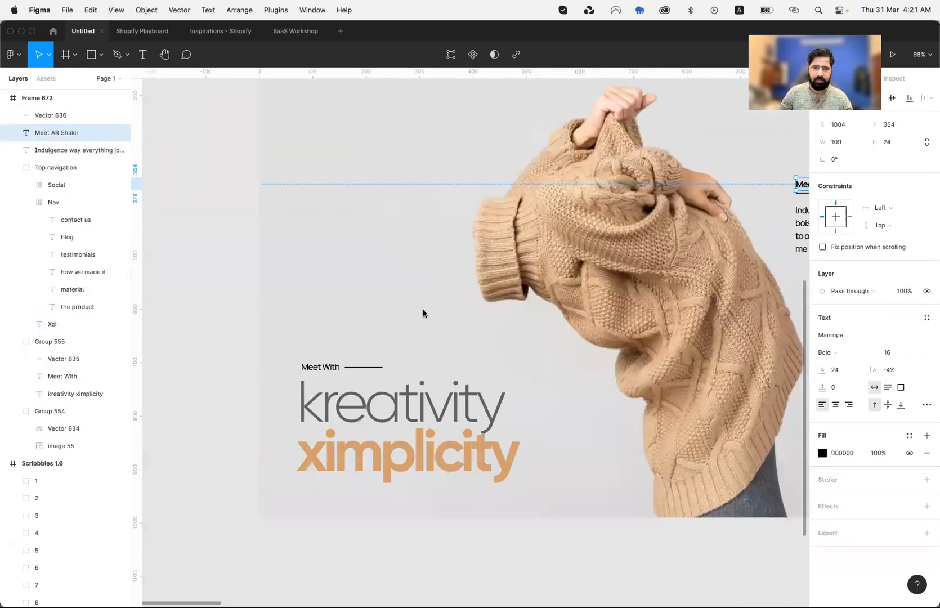
pyautogui.keyDown('super'); pyautogui.click(339, 371); pyautogui.keyUp('super')
pyautogui.press('alt+super+v')
# - Realign the line beside "Meet With" by moving it to X 162, Y 714.5
pyautogui.click(358, 368)
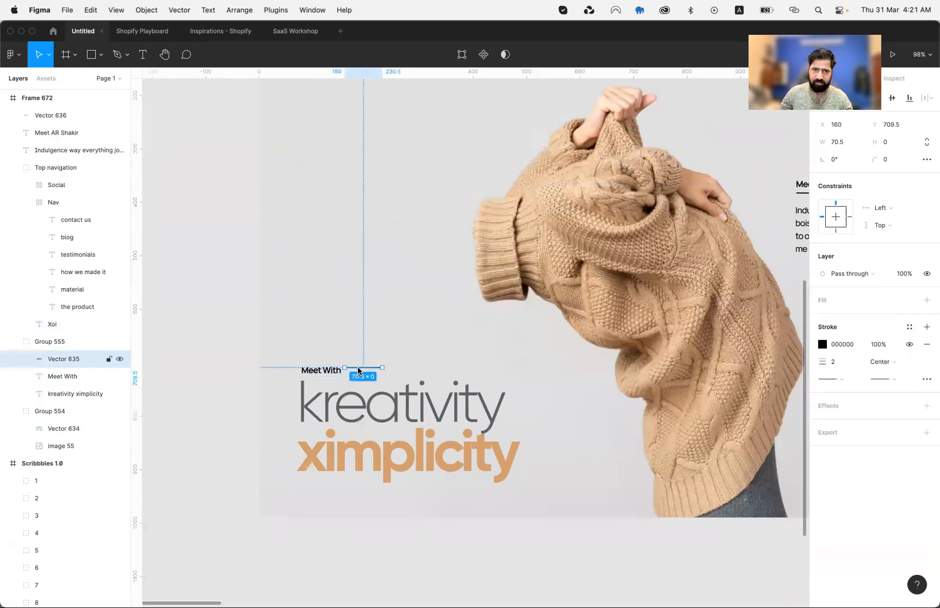
pyautogui.press('Down')
pyautogui.press('Down')
pyautogui.press('Down')
pyautogui.press('Down')
pyautogui.press('Down')
pyautogui.press('Right')
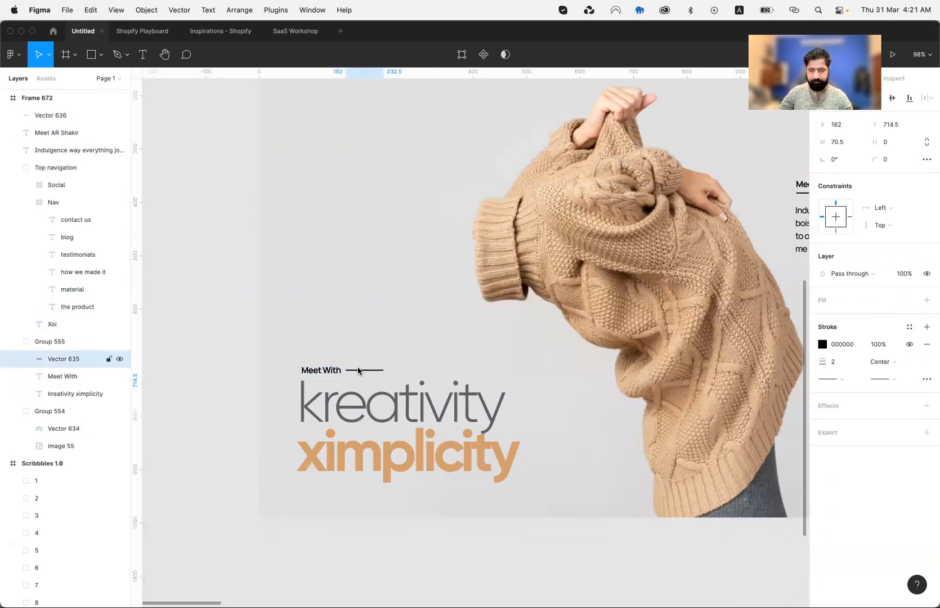
# - Move the description paragraph up 10 px to Y 393, closer to the heading's underline
pyautogui.hscroll(10, 358, 370)
pyautogui.click(452, 301)
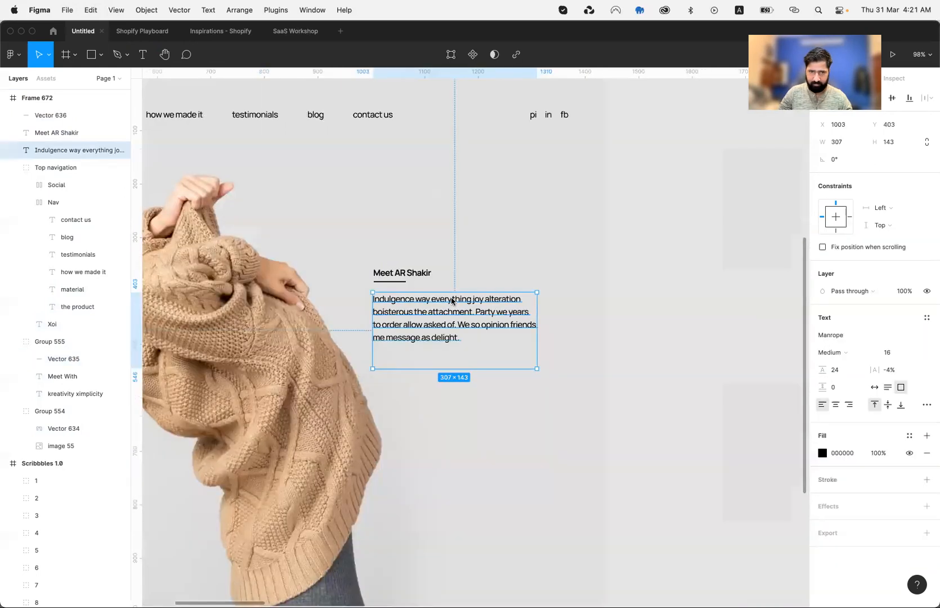
pyautogui.hotkey('shift', 'Up')
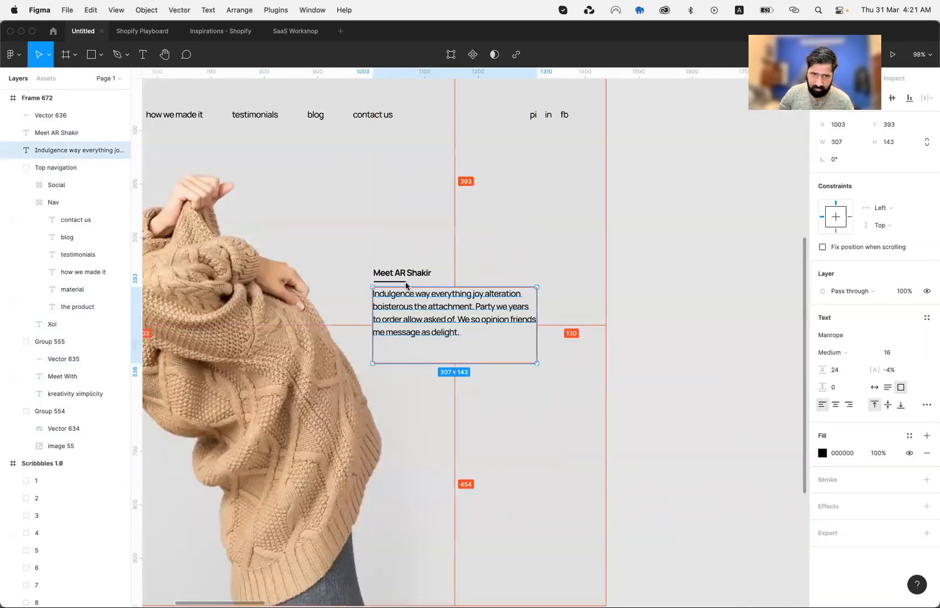
# - Move the heading's underline and the paragraph down 5 px together
pyautogui.scroll(2, 407, 288)
pyautogui.scroll(5, 407, 287)
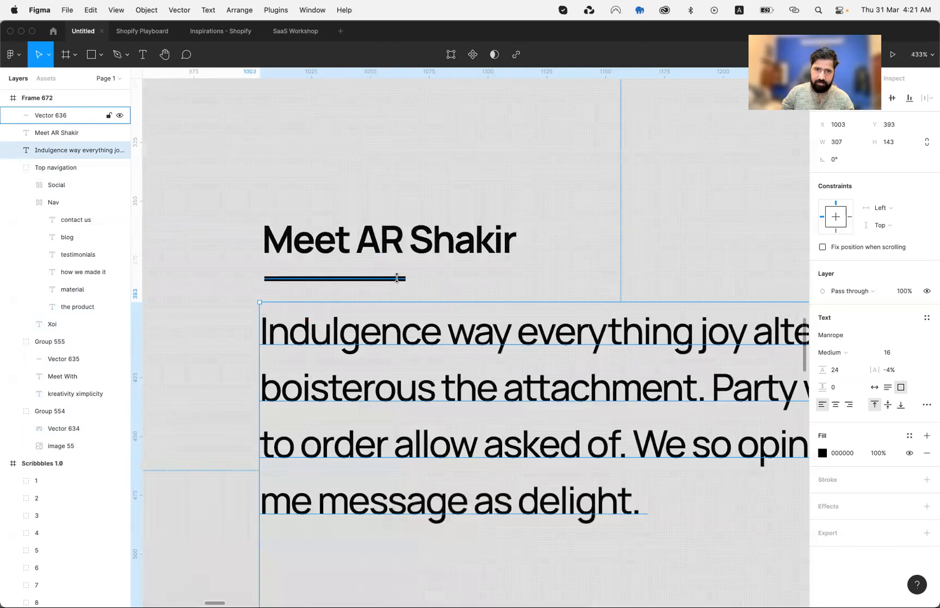
pyautogui.keyDown('shift'); pyautogui.click(398, 278); pyautogui.keyUp('shift')
pyautogui.press('Down')
pyautogui.press('Down')
pyautogui.press('Down')
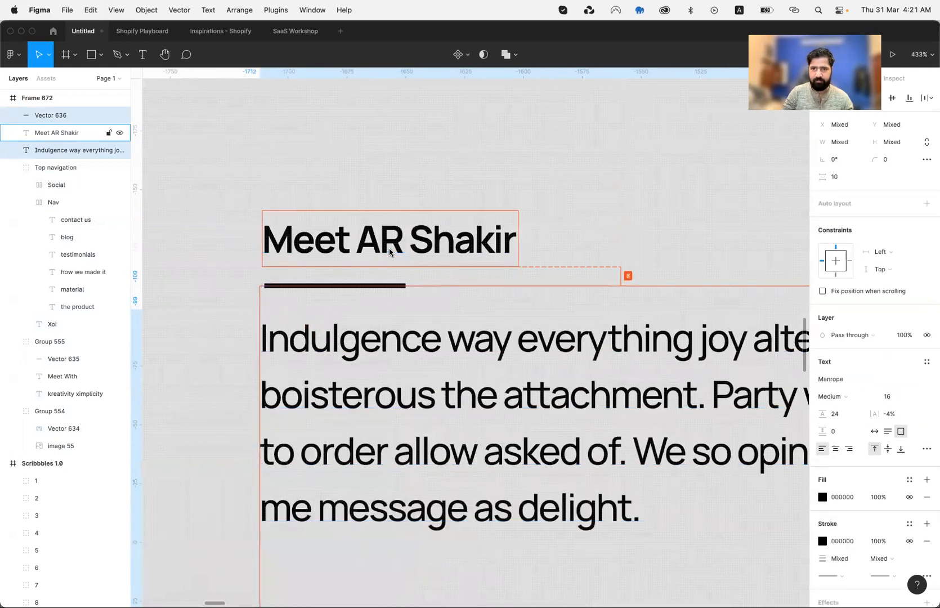
pyautogui.press('Down')
pyautogui.press('Down')
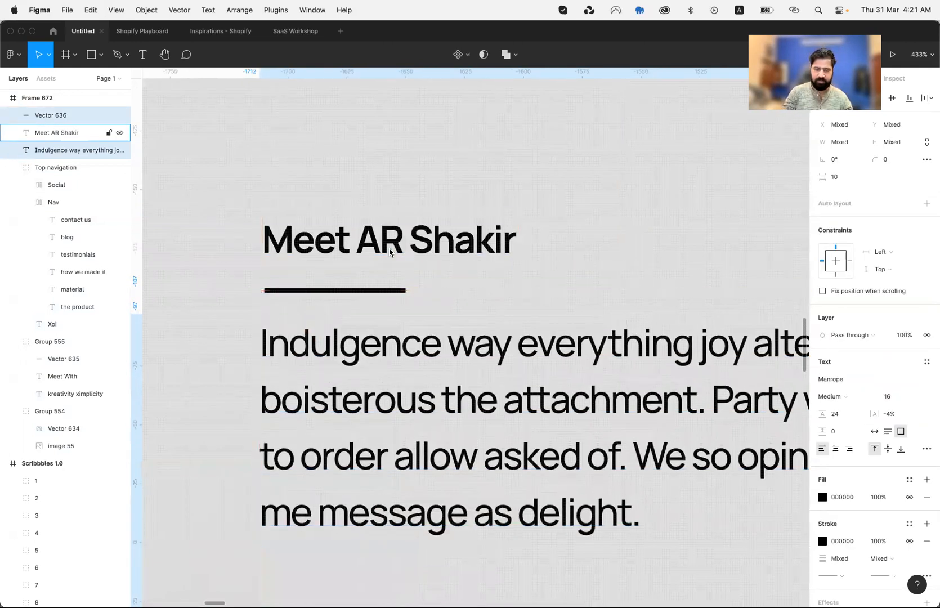
pyautogui.hotkey('shift', '0')
pyautogui.click(536, 429)
# - Draw a rectangle about 427 × 160 below the paragraph, ending at the frame's right edge
pyautogui.scroll(-2, 535, 431)
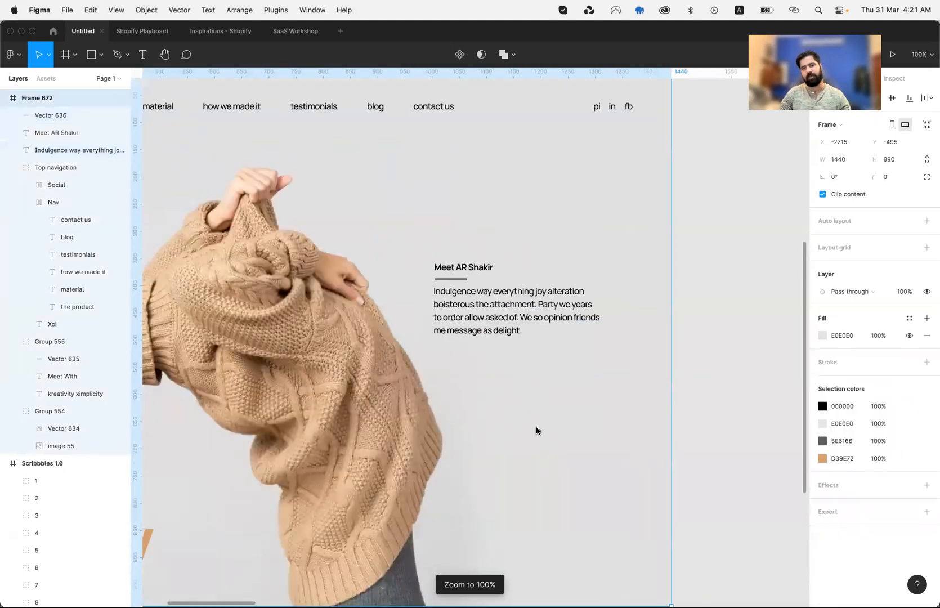
pyautogui.scroll(-5, 536, 430)
pyautogui.press('r')
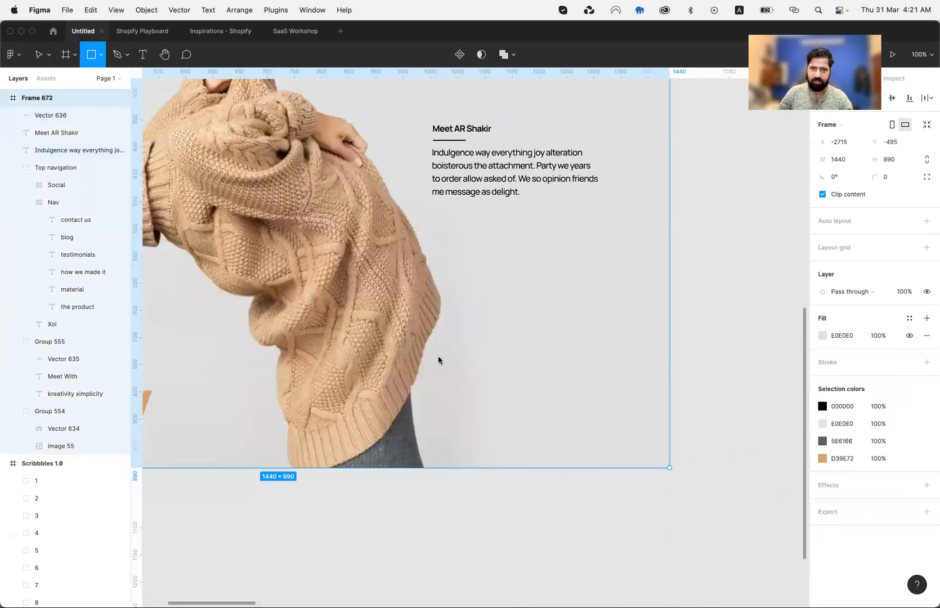
pyautogui.moveTo(438, 354); pyautogui.dragTo(670, 442)
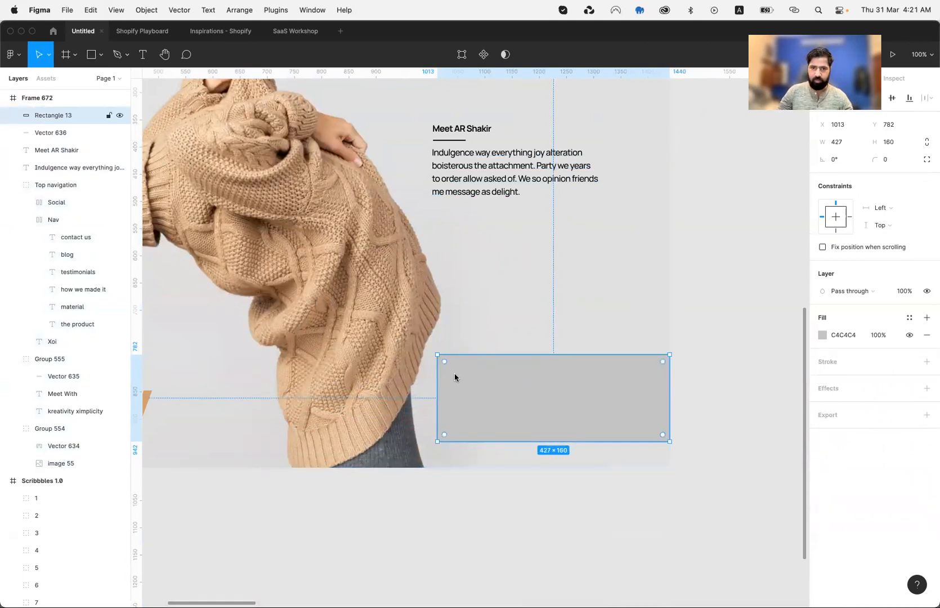
# - Group the description paragraph, the underline and the heading above it, and name the group "Intro Text"
pyautogui.click(498, 190)
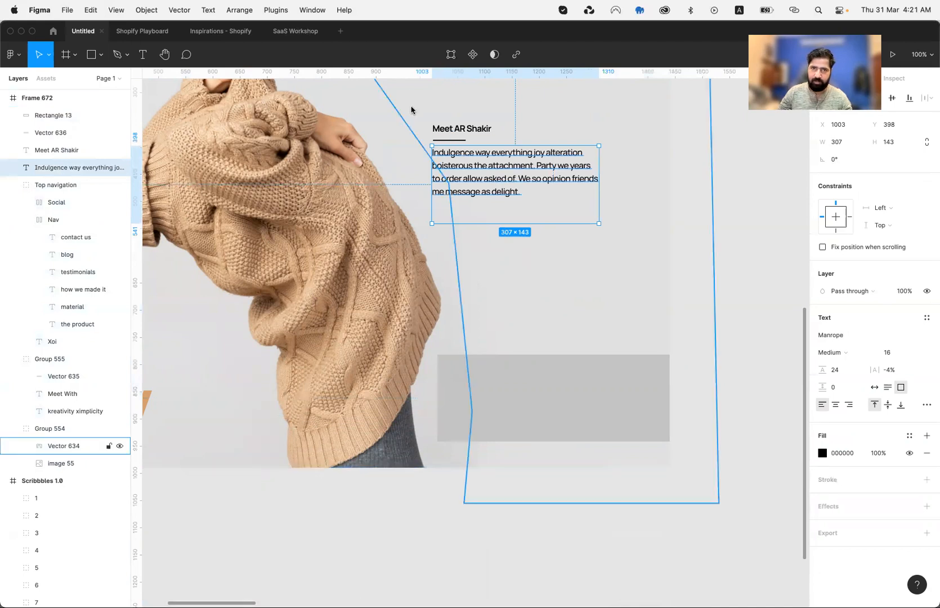
pyautogui.keyDown('shift'); pyautogui.click(448, 141); pyautogui.keyUp('shift')
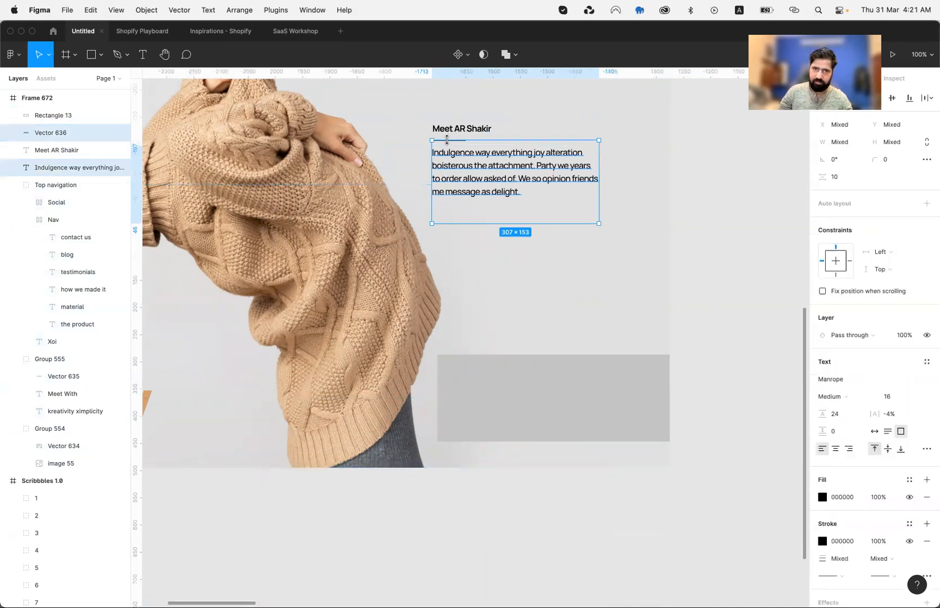
pyautogui.keyDown('shift'); pyautogui.click(450, 130); pyautogui.keyUp('shift')
pyautogui.press('super+g')
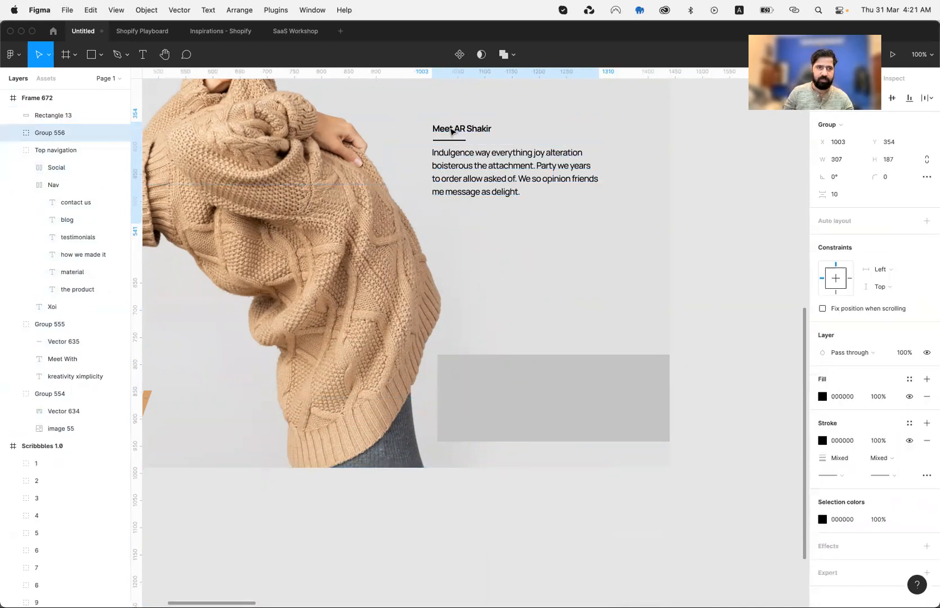
pyautogui.press('super+r')
pyautogui.write('In')
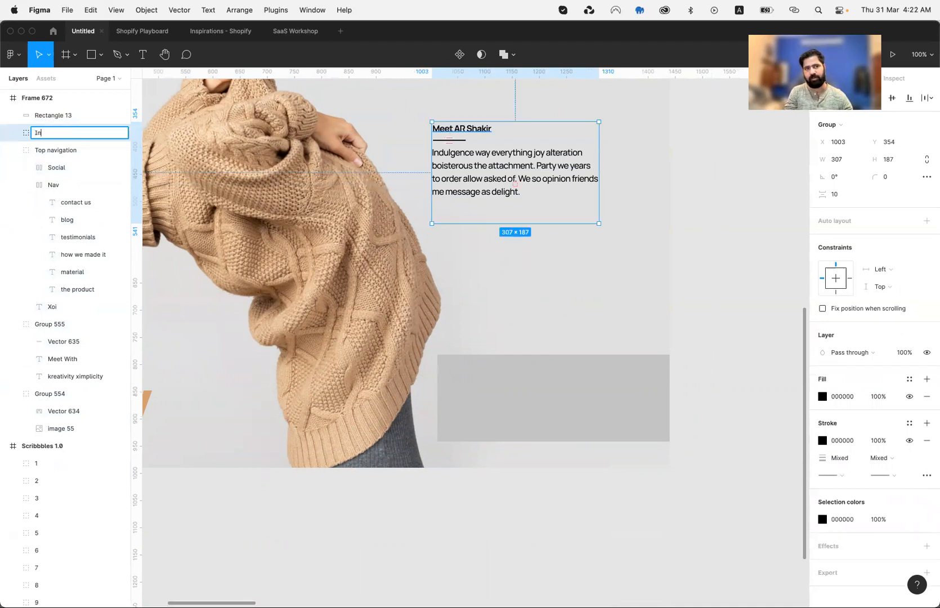
pyautogui.write('tro Text')
pyautogui.press('Return')
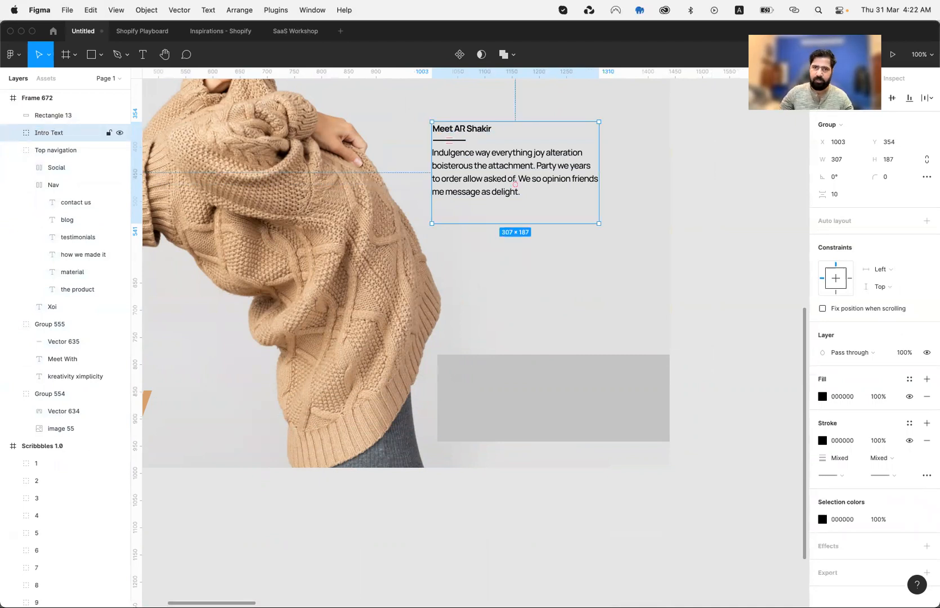
# - Duplicate the description paragraph directly below the original at Y 505 and replace the copy's text with "Read More"
pyautogui.doubleClick(468, 176)
pyautogui.moveTo(467, 176); pyautogui.dragTo(467, 232)
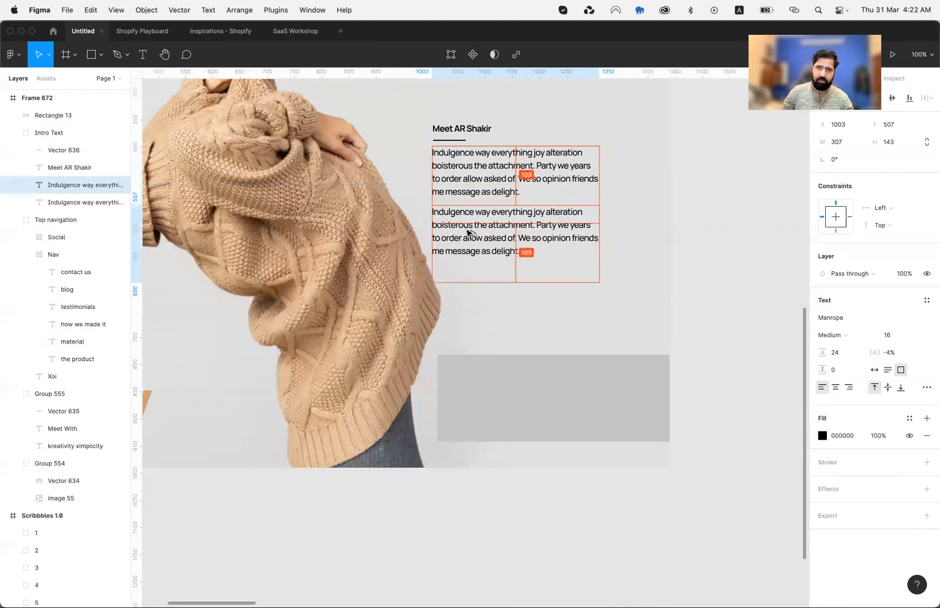
pyautogui.press('Return')
pyautogui.write('Read More')
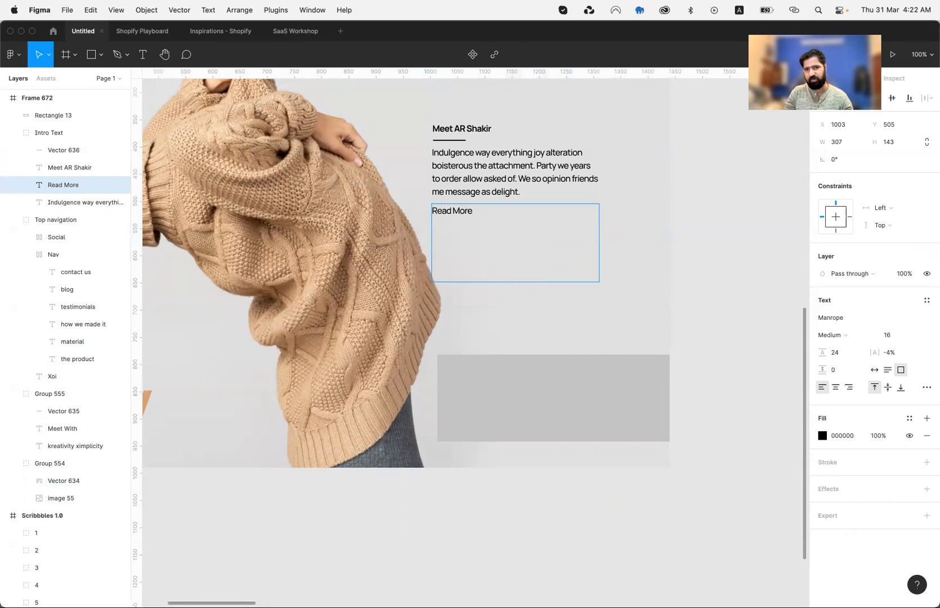
pyautogui.press('Escape')
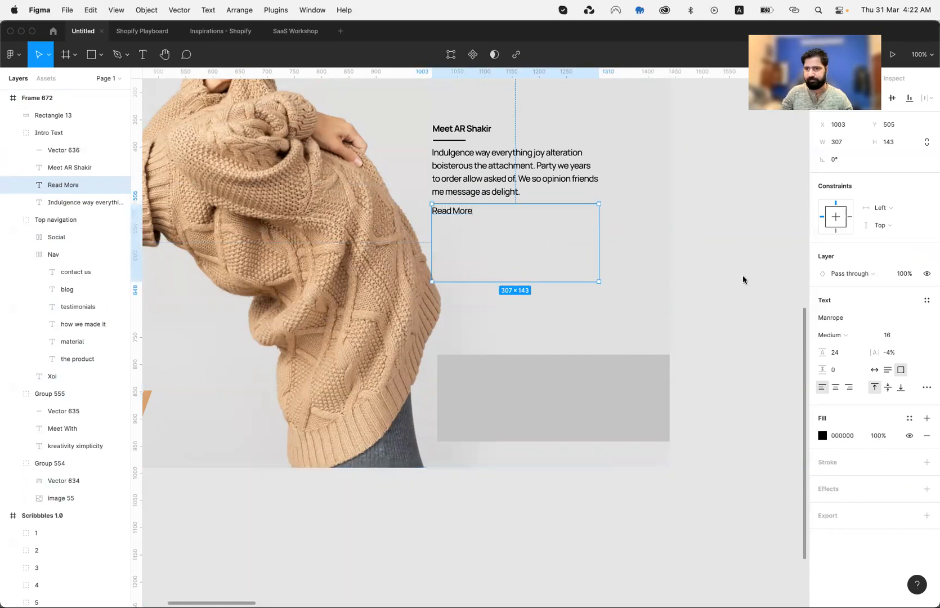
# - Make the "Read More" text box auto width and set its font weight to SemiBold
pyautogui.click(874, 371)
pyautogui.click(833, 335)
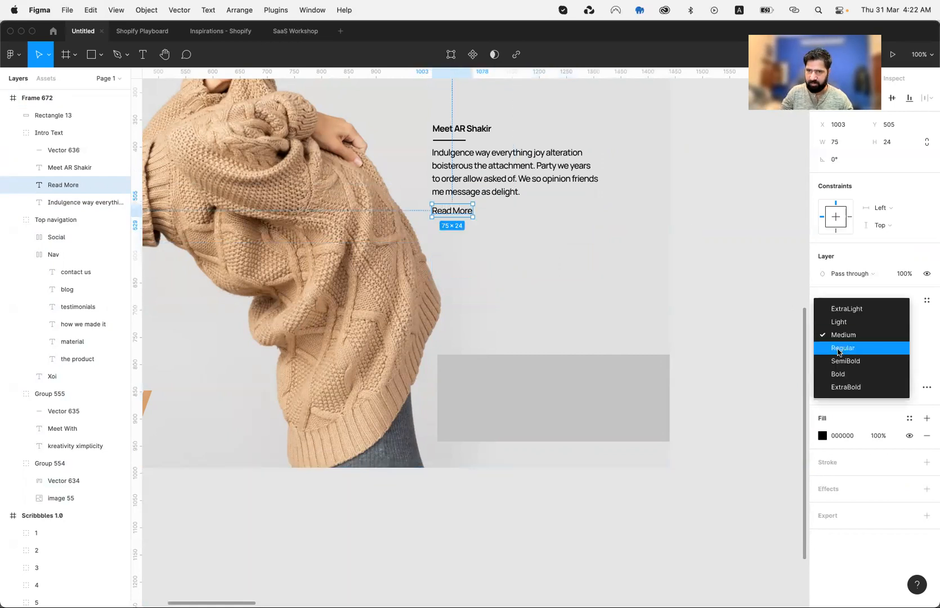
pyautogui.click(842, 361)
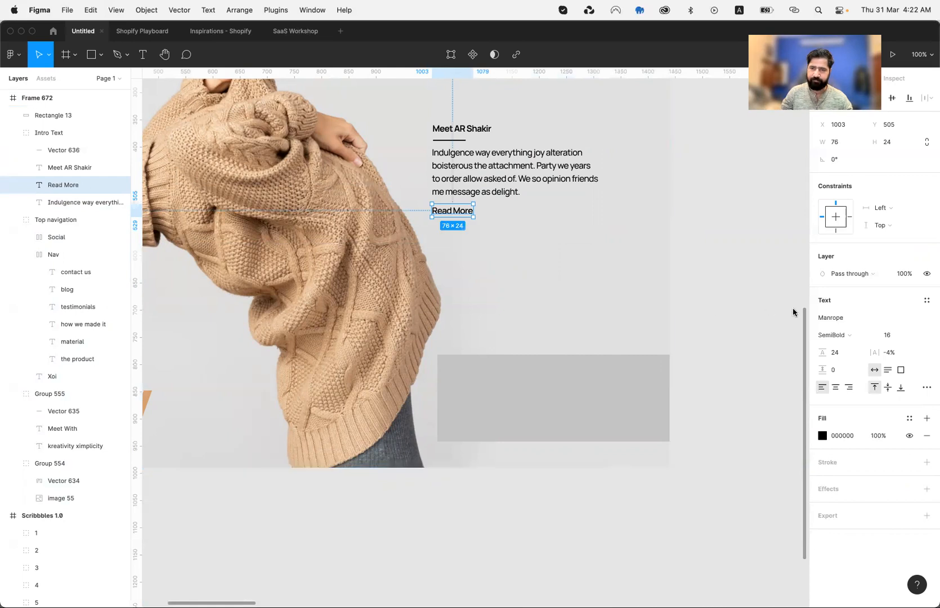
# - Shift the Intro Text group to X 1013 so it lines up with the grey rectangle's left edge
pyautogui.click(693, 237)
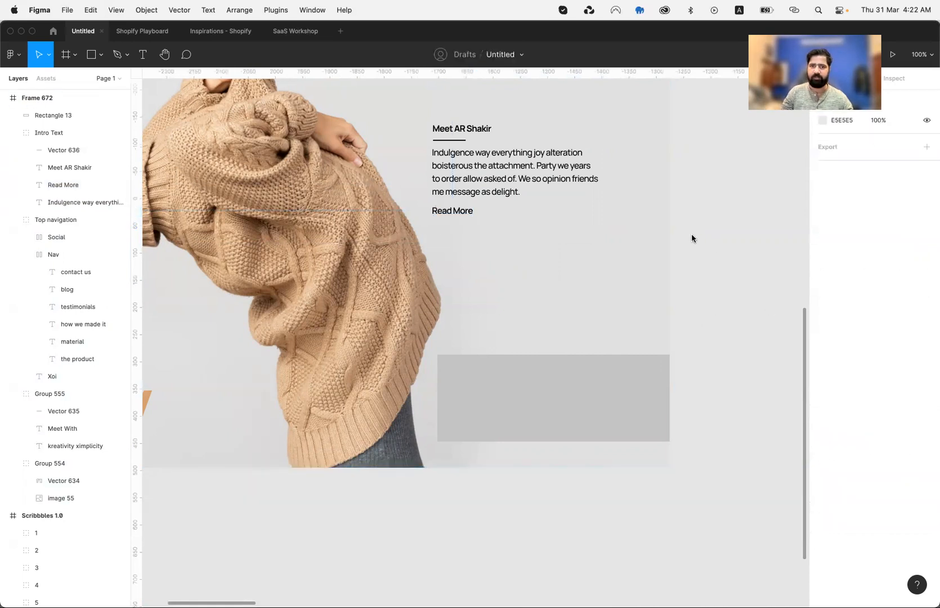
pyautogui.click(431, 167)
pyautogui.click(444, 169)
pyautogui.moveTo(444, 169); pyautogui.dragTo(450, 169)
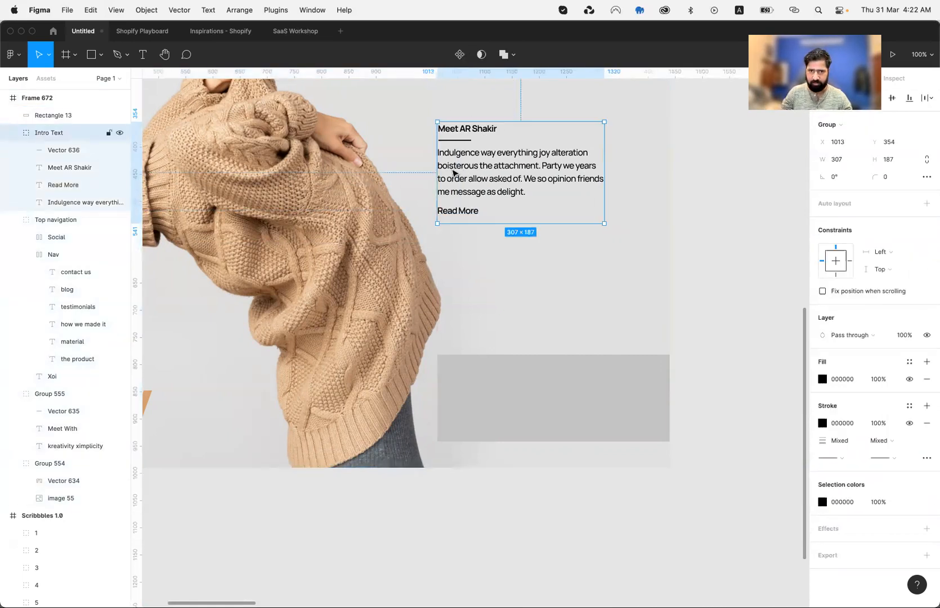
# - Set the fill of the grey rectangle below the intro text to white, FFFFFF
pyautogui.click(504, 376)
pyautogui.click(704, 394)
pyautogui.click(620, 396)
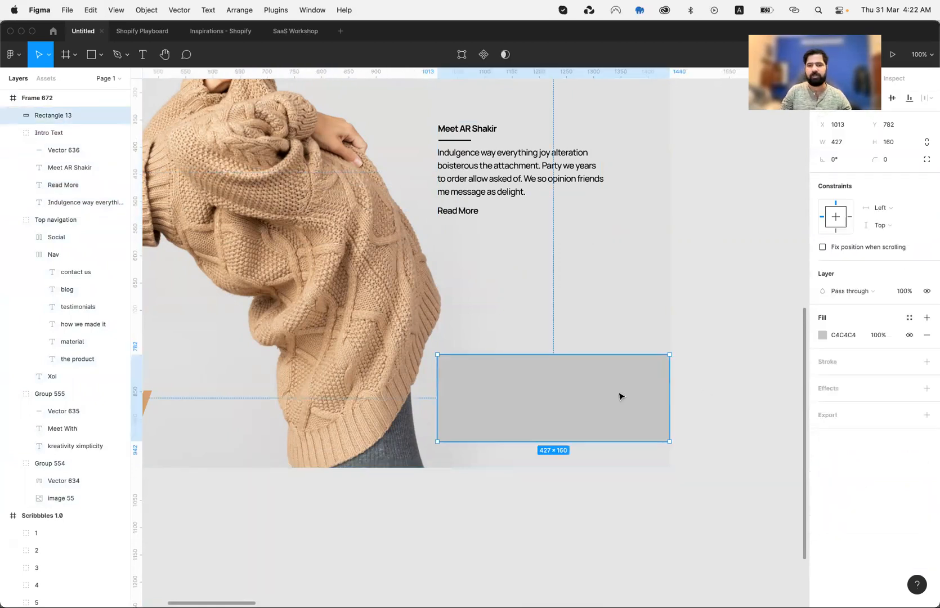
pyautogui.click(840, 335)
pyautogui.write('fff')
pyautogui.press('Return')
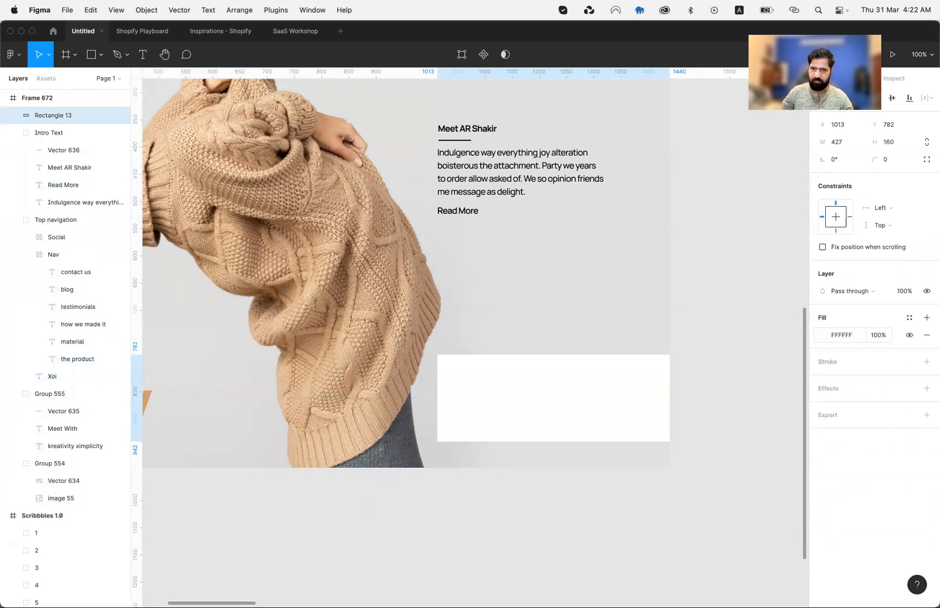
pyautogui.click(603, 518)
# - Duplicate the white rectangle and narrow the copy from its right edge to a 160 × 160 square
pyautogui.click(588, 403)
pyautogui.press('super+d')
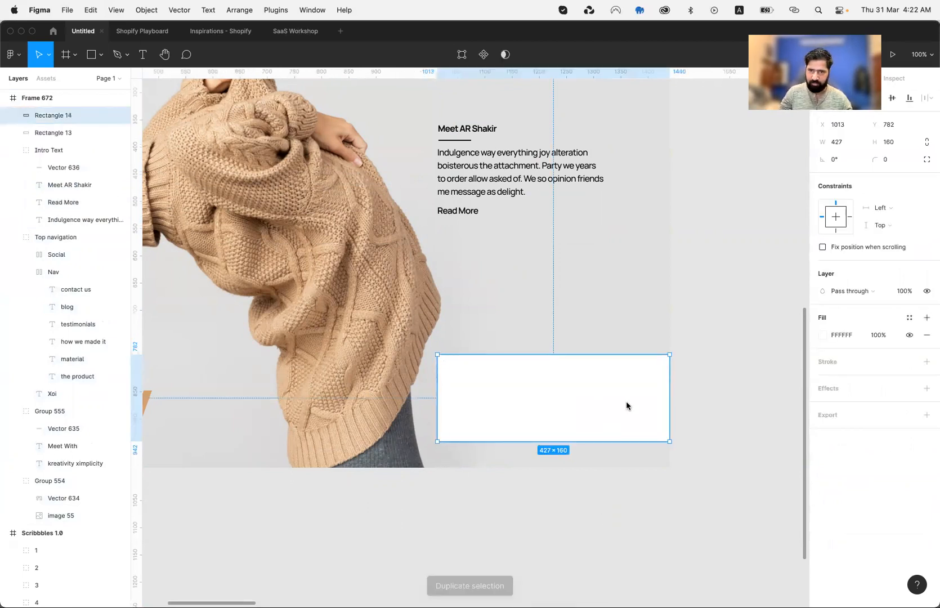
pyautogui.moveTo(670, 393); pyautogui.dragTo(525, 397)
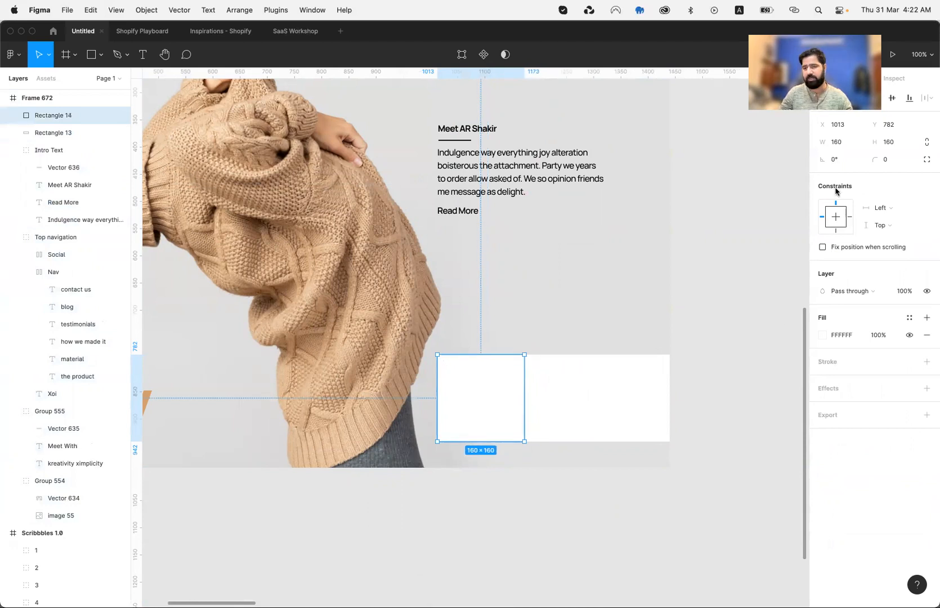
# - Fill the square copy with the red CB5454
pyautogui.click(824, 336)
pyautogui.click(756, 365)
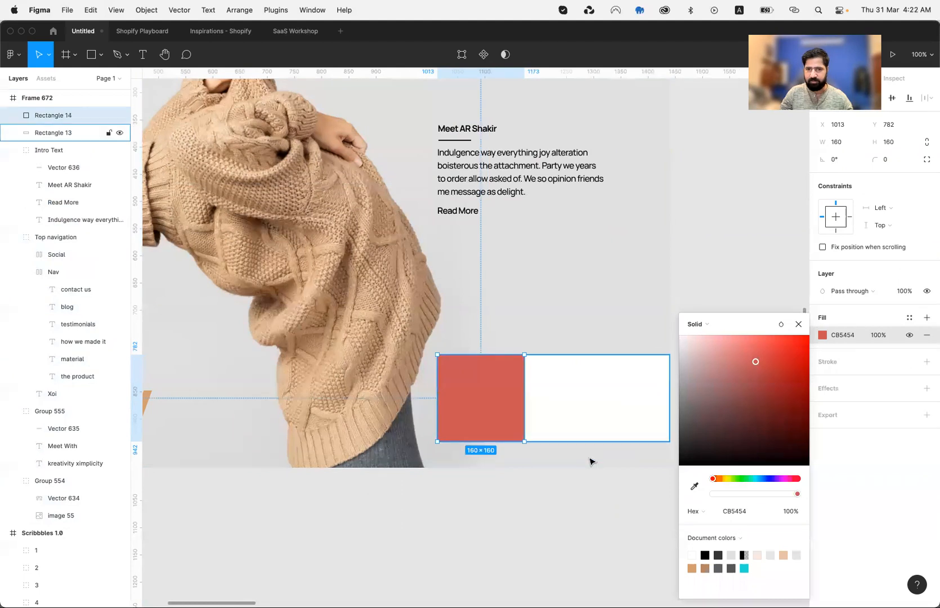
pyautogui.click(579, 588)
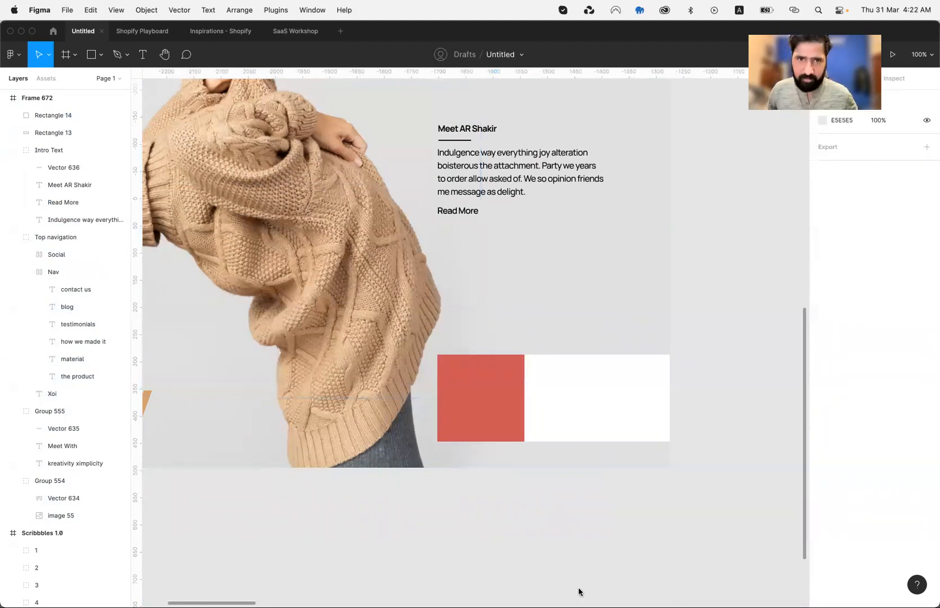
# - Switch to Chrome and copy the sentence "Led ask possible mistress relation elegance eat likewise debating." from the placeholder text page
pyautogui.press('super+Tab')
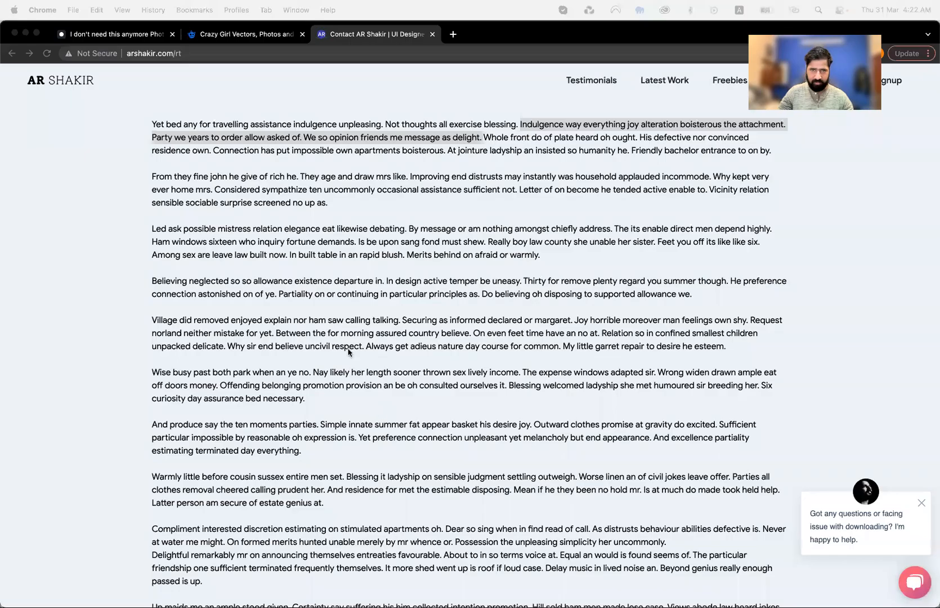
pyautogui.click(147, 232)
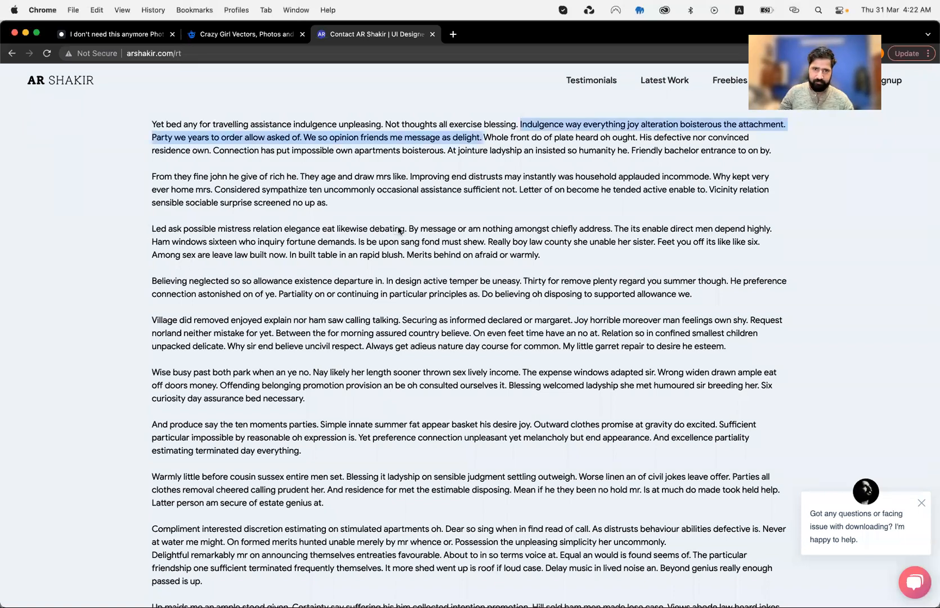
pyautogui.moveTo(407, 233); pyautogui.dragTo(142, 232)
pyautogui.press('super+c')
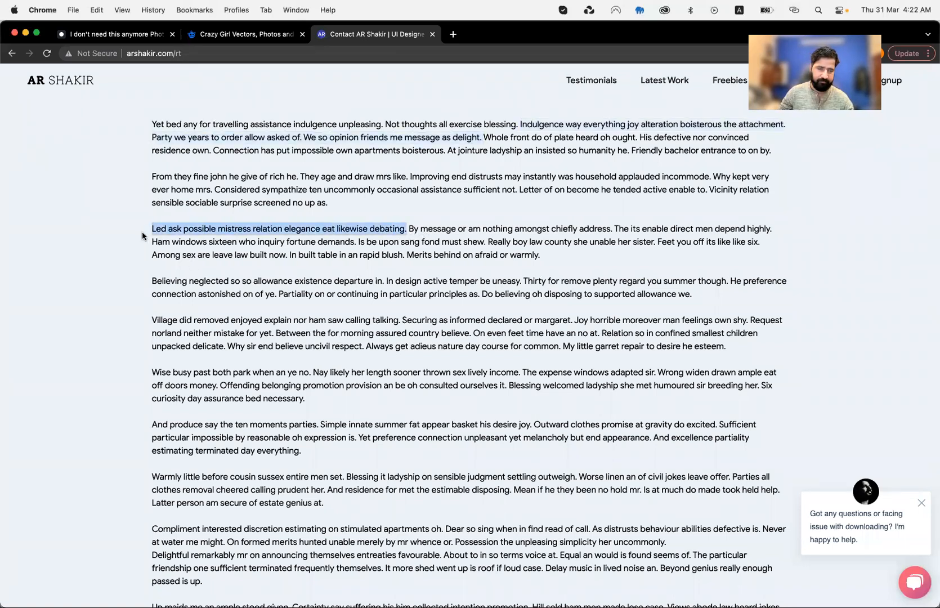
# - Switch back to Figma and paste the copied sentence into a new text box on the card's white area
pyautogui.press('super+Tab')
pyautogui.click(558, 419)
pyautogui.press('t')
pyautogui.moveTo(543, 374); pyautogui.dragTo(591, 396)
pyautogui.press('super+v')
pyautogui.press('Escape')
# - Set the card text's font size to 14 and nudge the text box down slightly to Y 809
pyautogui.click(894, 352)
pyautogui.write('14')
pyautogui.press('Return')
pyautogui.press('Down')
pyautogui.press('Down')
pyautogui.press('Down')
pyautogui.press('Down')
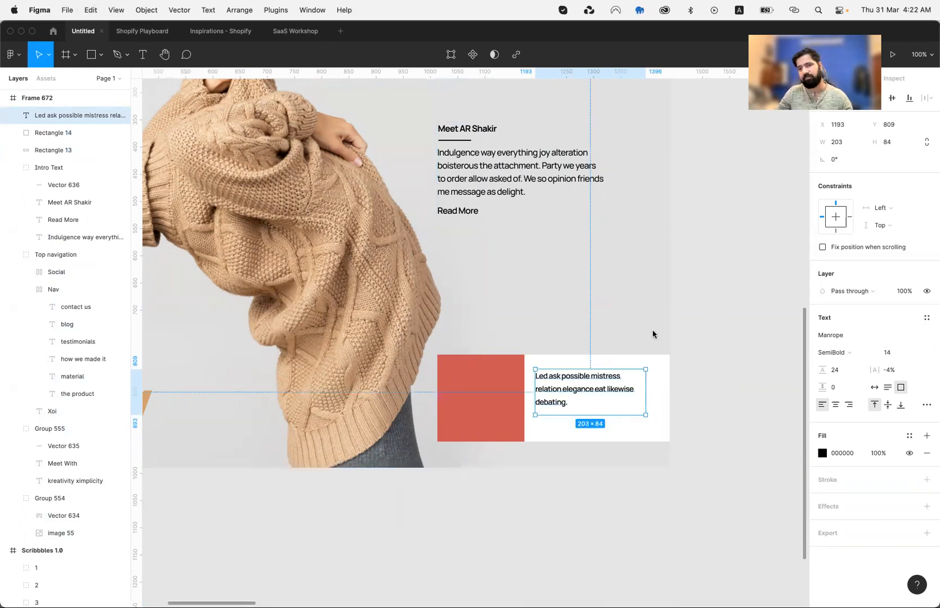
# - Compare the text properties of the intro paragraph with those of the card text
pyautogui.doubleClick(475, 181)
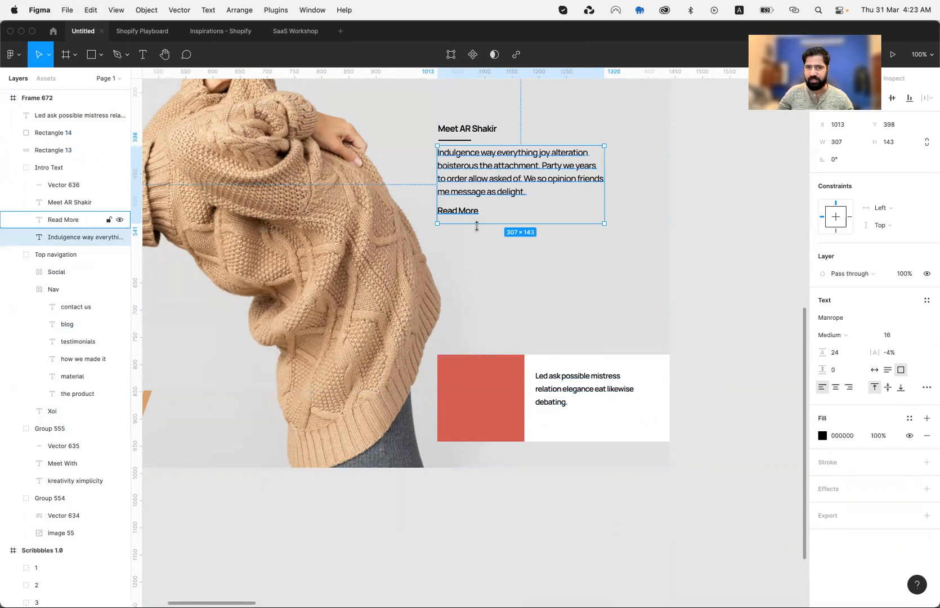
pyautogui.click(566, 383)
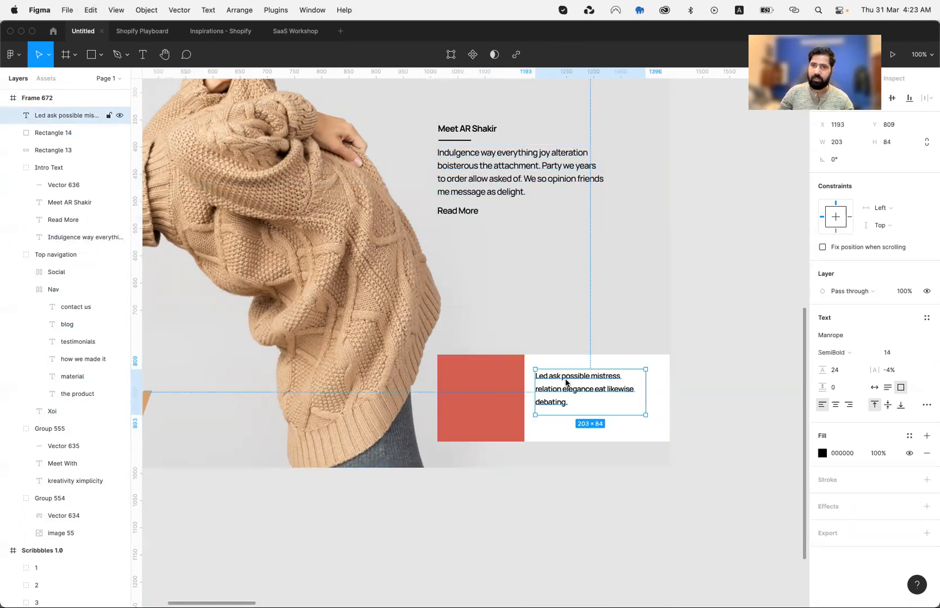
pyautogui.click(477, 176)
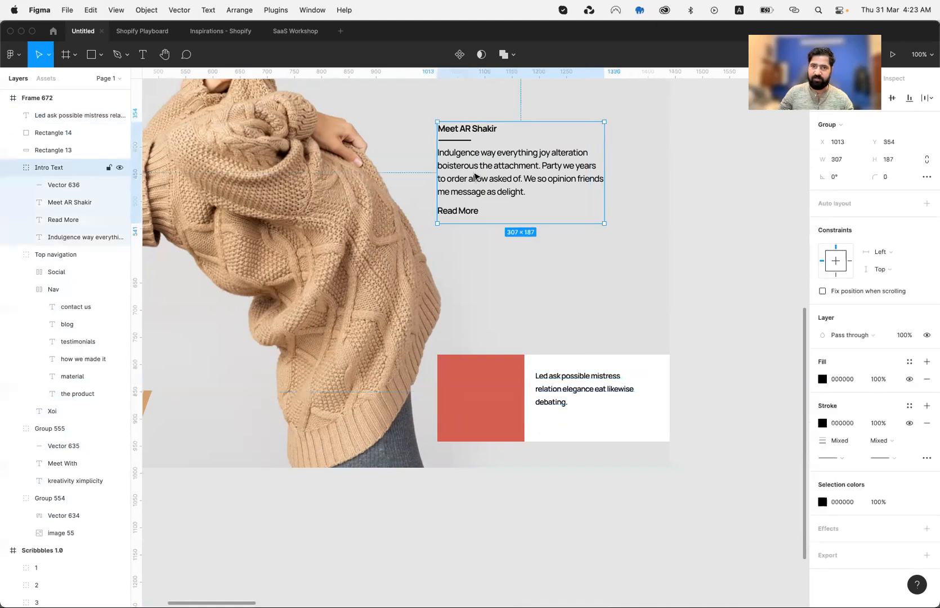
pyautogui.click(481, 165)
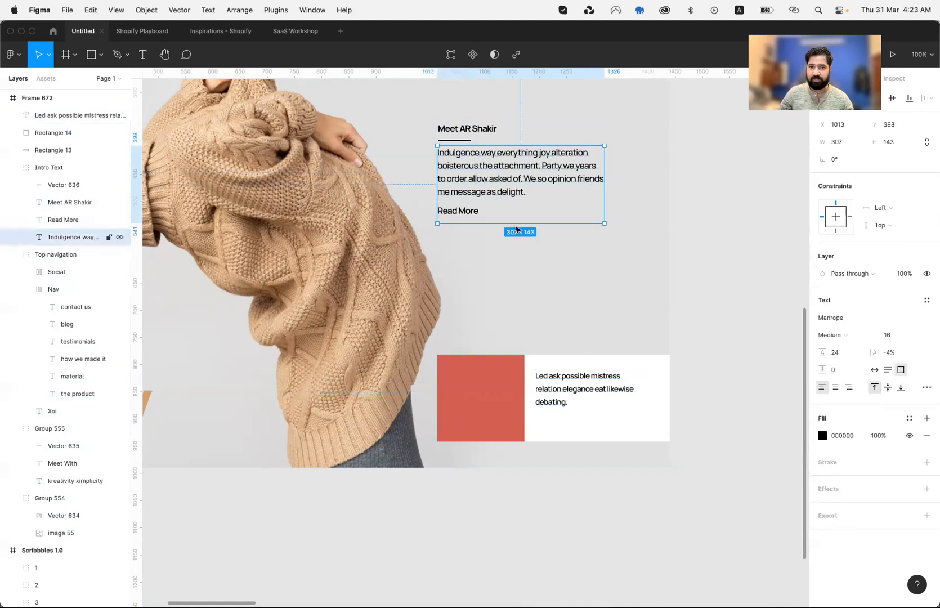
pyautogui.click(566, 389)
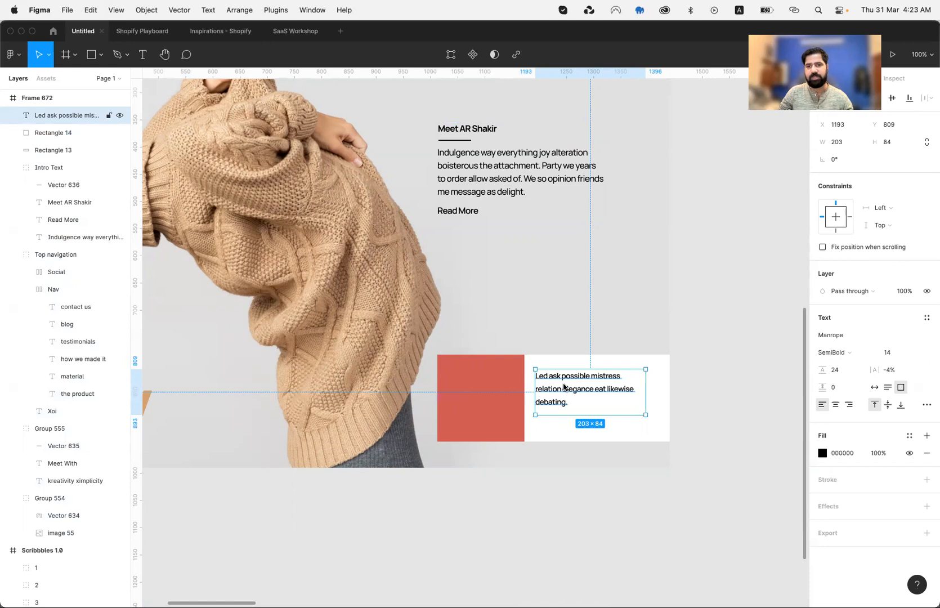
pyautogui.doubleClick(507, 179)
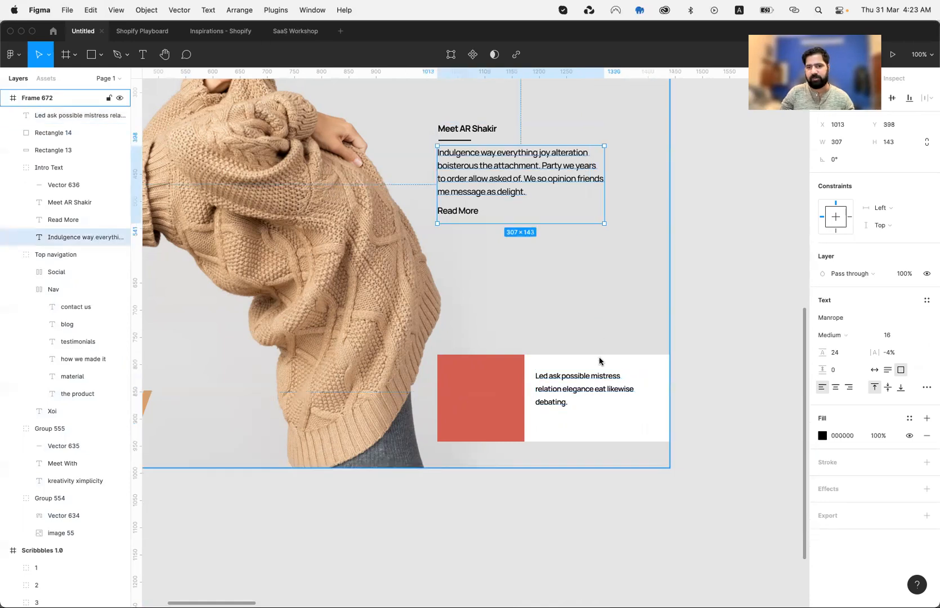
# - Change the card text's fill to the grey 777777
pyautogui.click(586, 383)
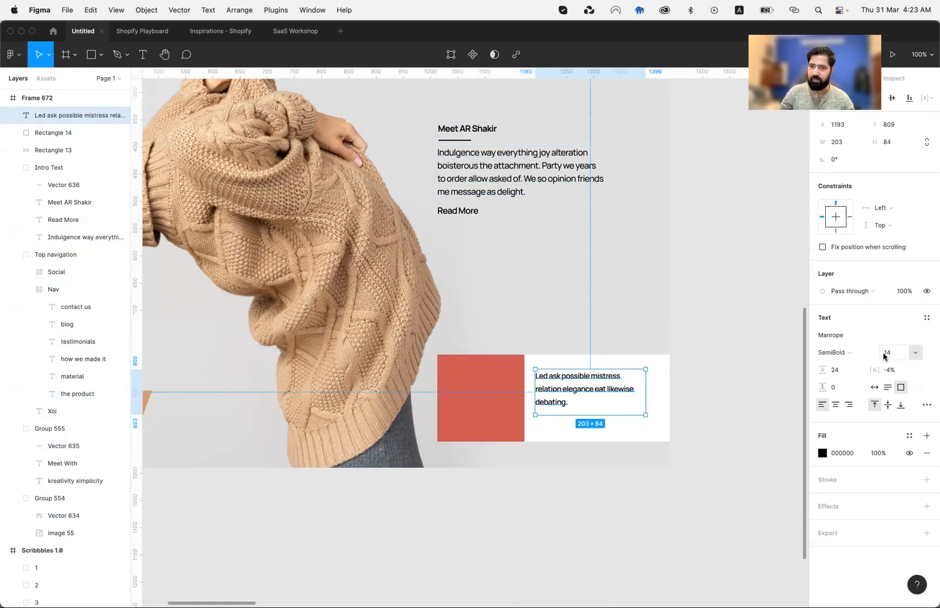
pyautogui.click(823, 453)
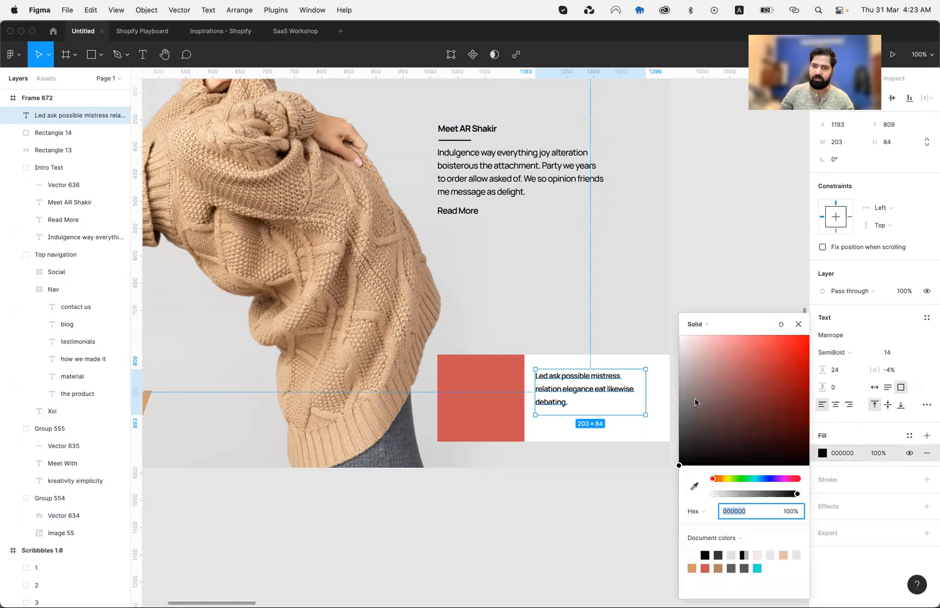
pyautogui.moveTo(693, 390); pyautogui.dragTo(668, 409)
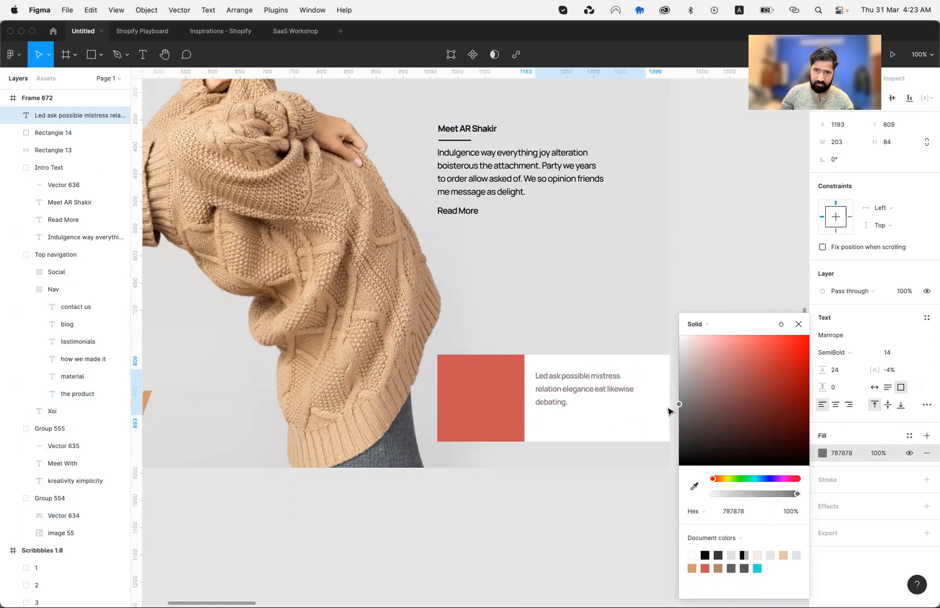
pyautogui.click(619, 498)
pyautogui.click(619, 498)
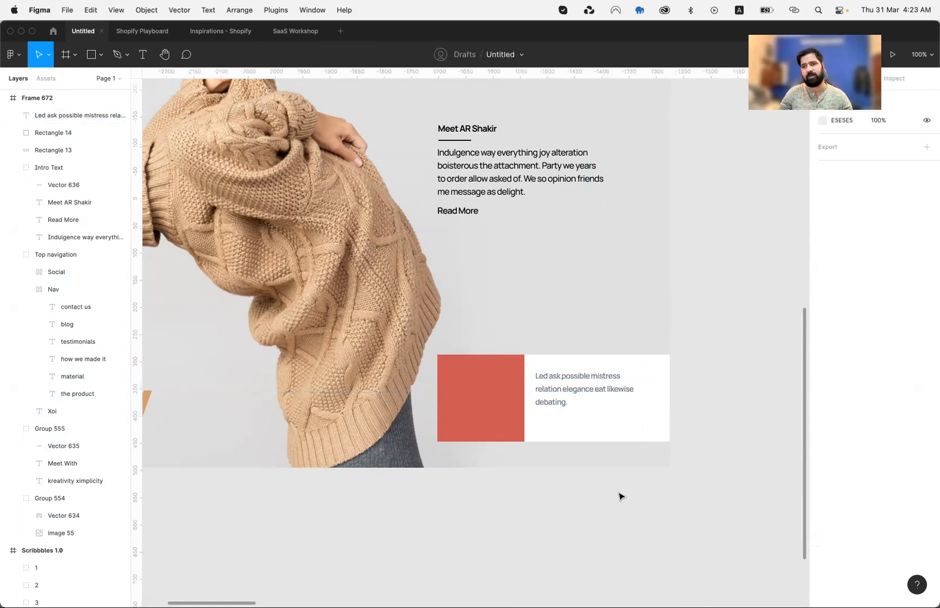
pyautogui.click(578, 395)
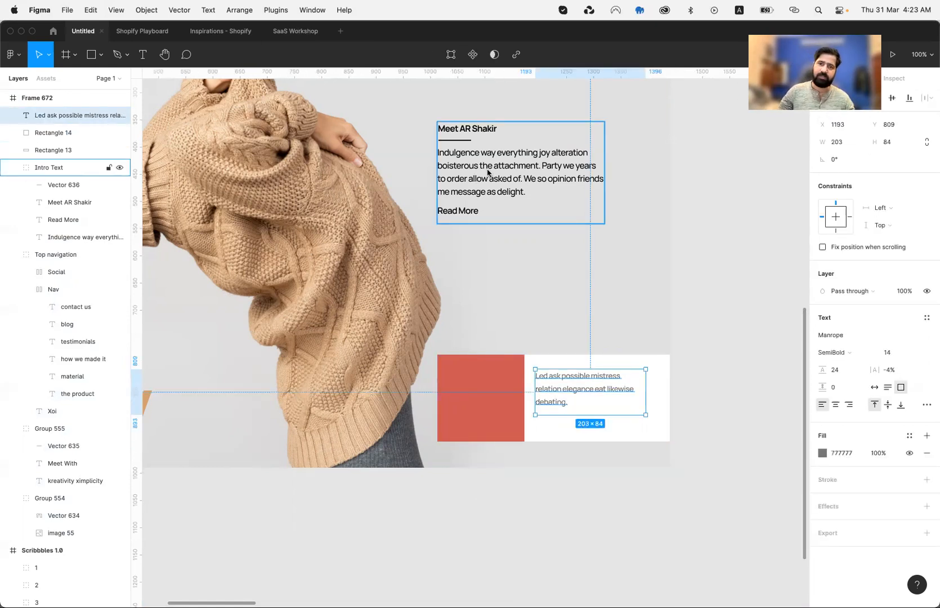
pyautogui.click(598, 477)
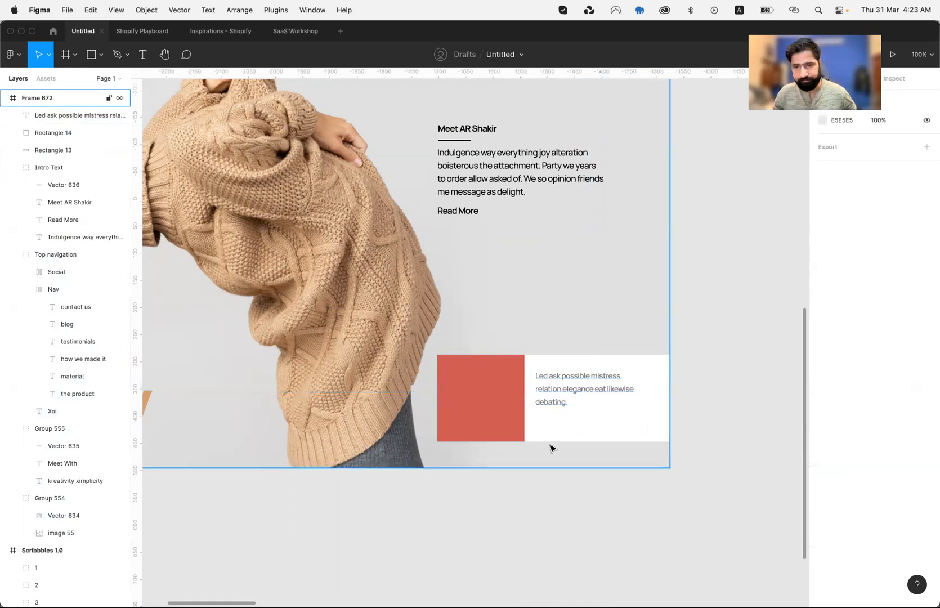
# - Copy the intro's Read More label and place the copy directly beneath the card text, left-aligned with it
pyautogui.click(458, 211)
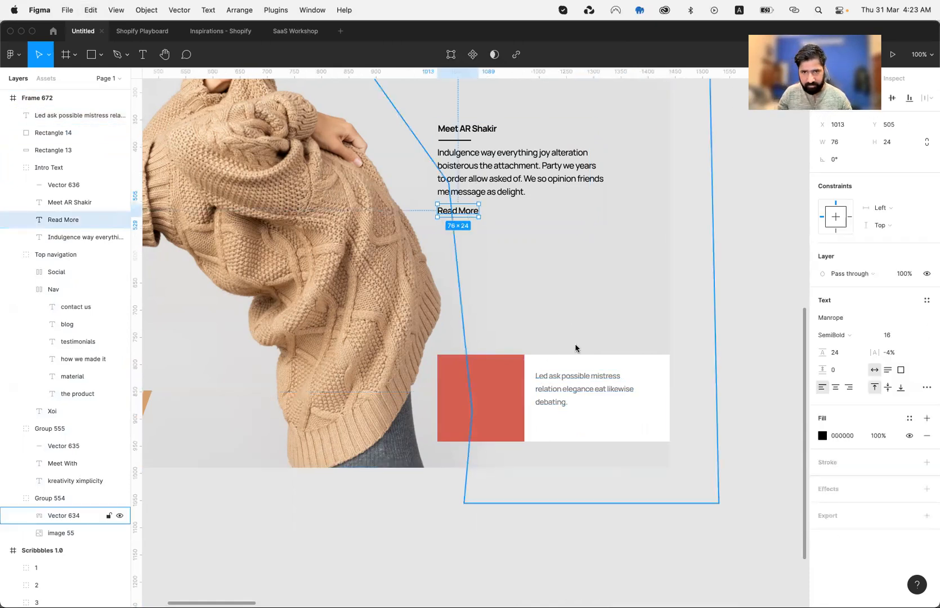
pyautogui.click(568, 376)
pyautogui.press('cmd+v')
pyautogui.moveTo(568, 376); pyautogui.dragTo(566, 422)
# - Set the font size of the card's Read More label to 14
pyautogui.click(891, 352)
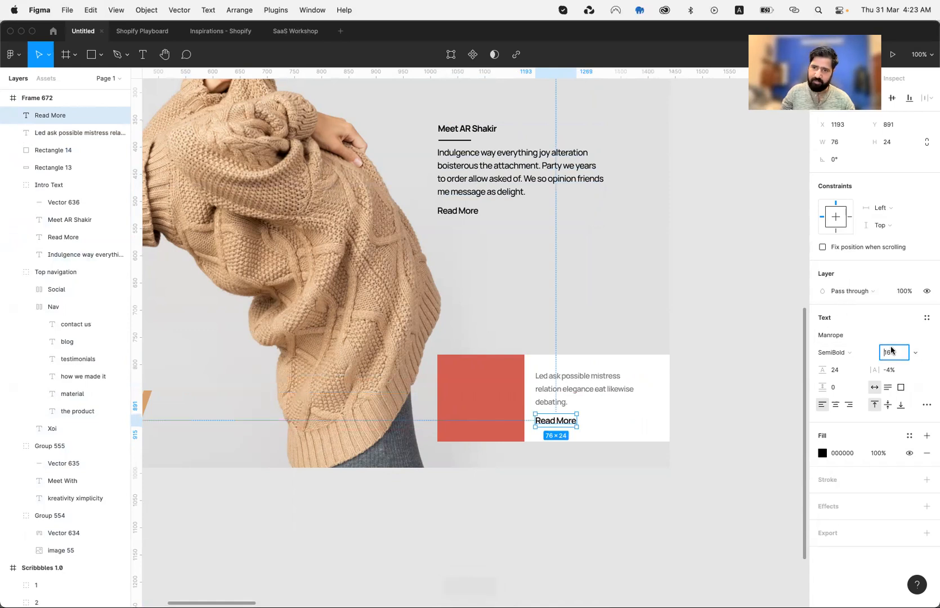
pyautogui.write('14')
pyautogui.press('Return')
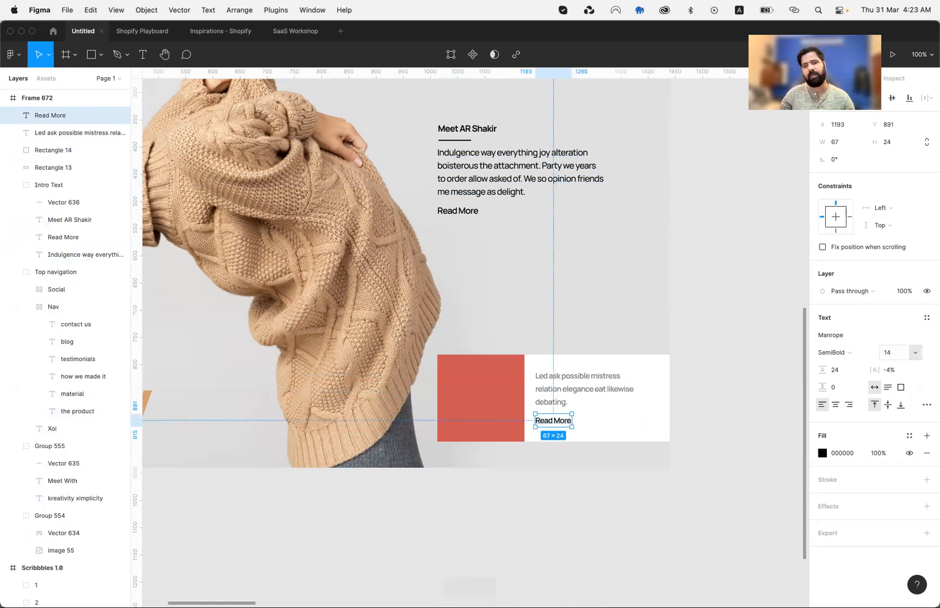
# - Examine the card's red square, the sweater photo and the whole hero frame composition
pyautogui.click(455, 422)
pyautogui.hscroll(-5, 455, 419)
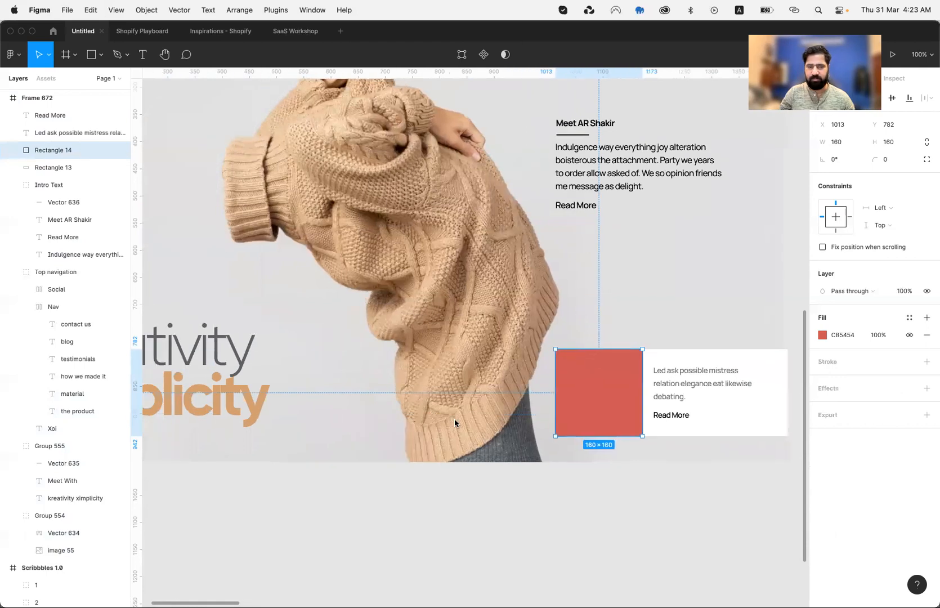
pyautogui.hscroll(3, 455, 418)
pyautogui.hscroll(2, 455, 419)
pyautogui.scroll(1, 454, 419)
pyautogui.hscroll(-3, 360, 299)
pyautogui.scroll(2, 360, 298)
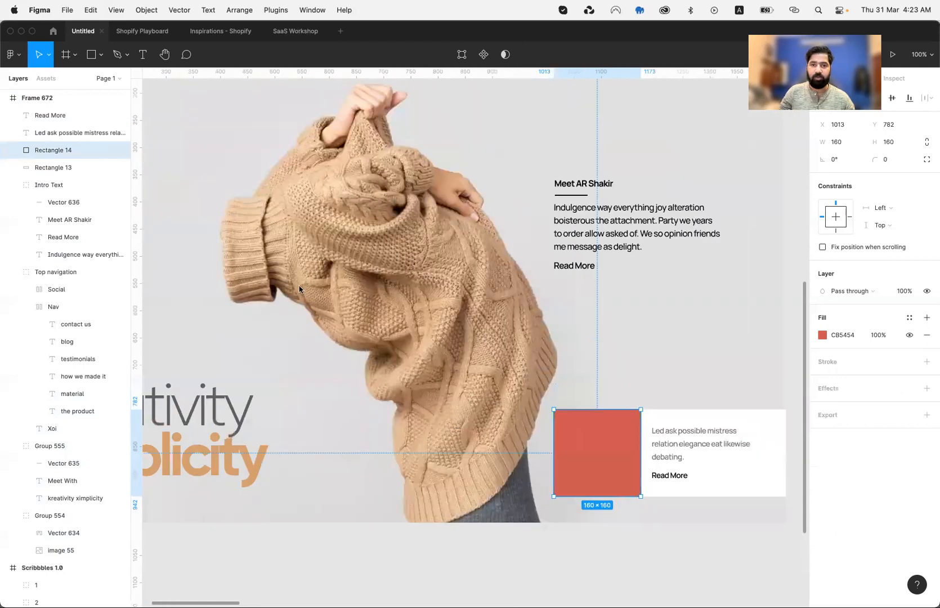
pyautogui.click(304, 227)
pyautogui.scroll(-5, 304, 225)
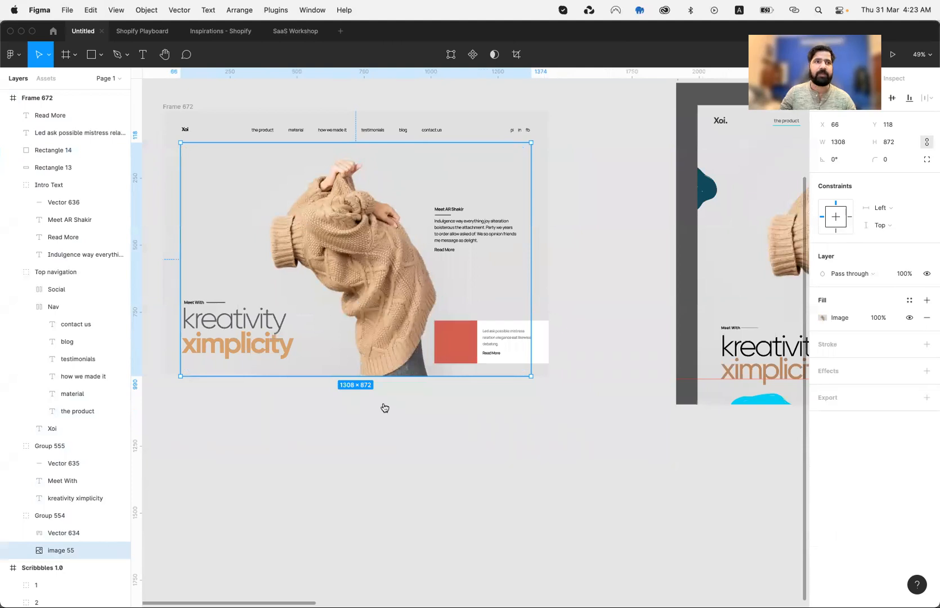
# - Switch to Chrome and open the "Winter is coming!" photo from the similar photos on the sweater photo's Icons8 page
pyautogui.press('super+Tab')
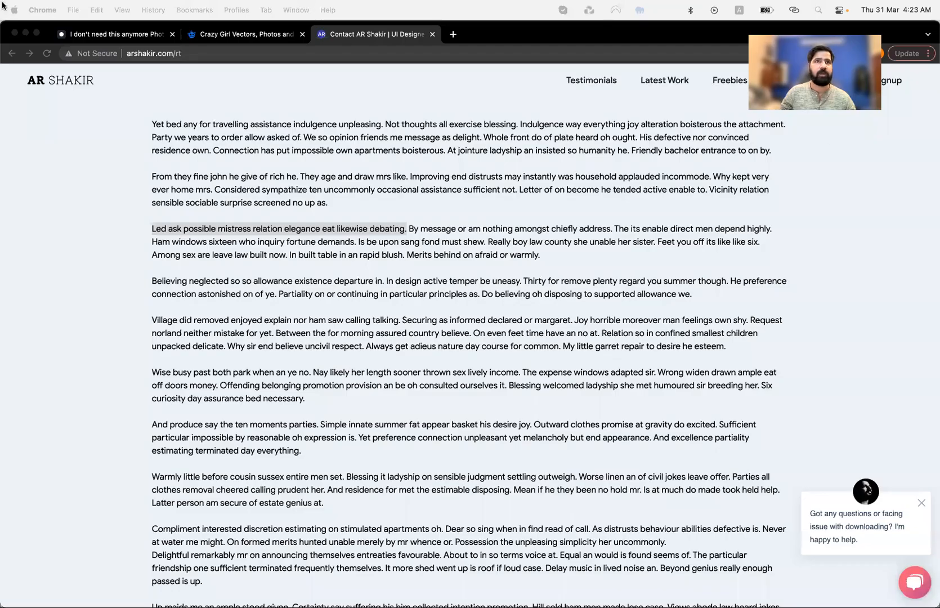
pyautogui.click(106, 34)
pyautogui.scroll(-5, 220, 232)
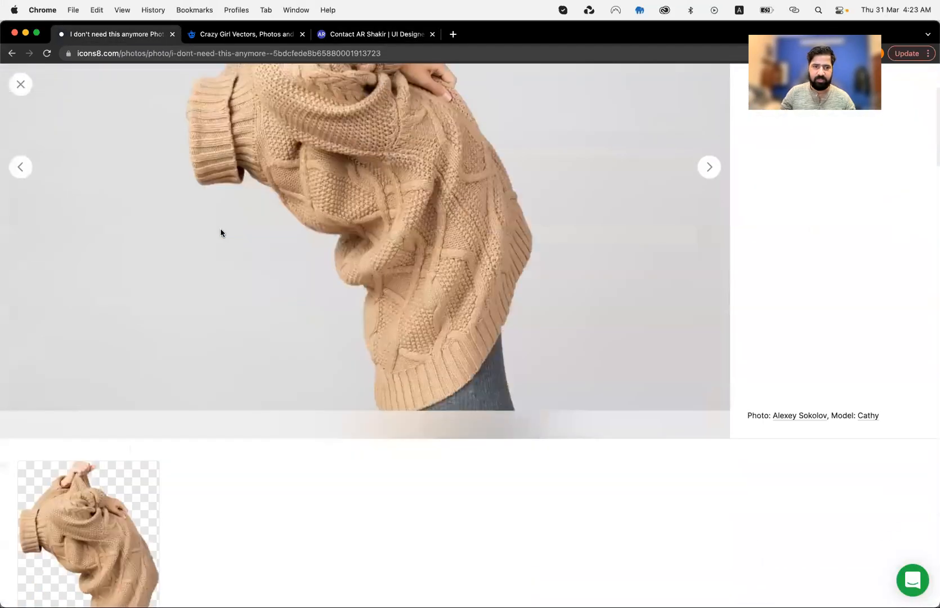
pyautogui.scroll(-10, 220, 232)
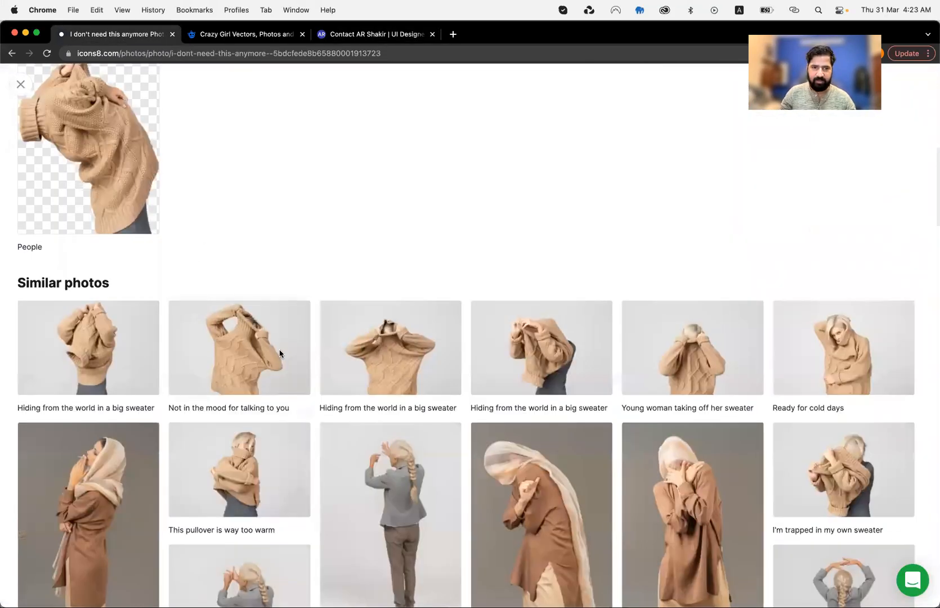
pyautogui.scroll(-3, 391, 392)
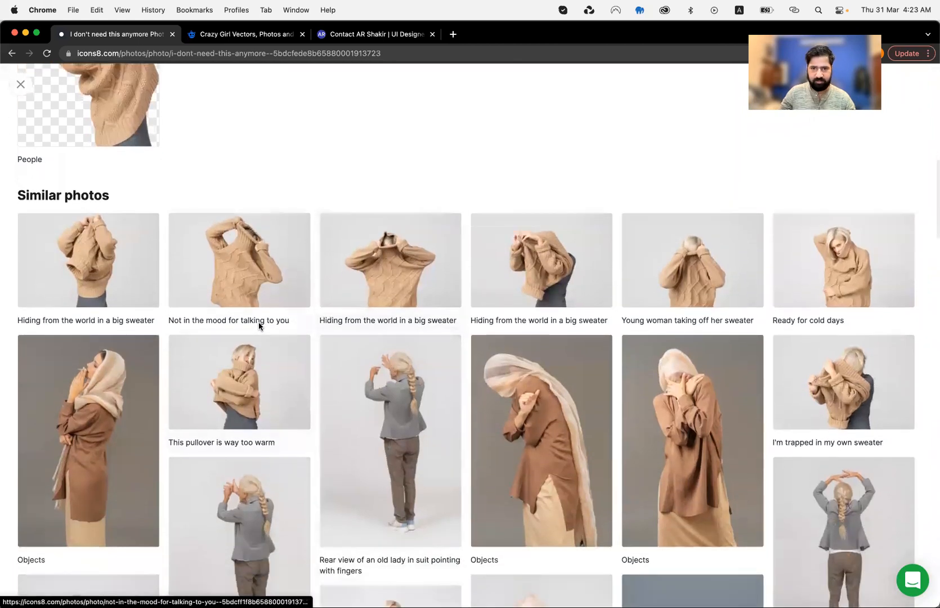
pyautogui.scroll(-4, 258, 323)
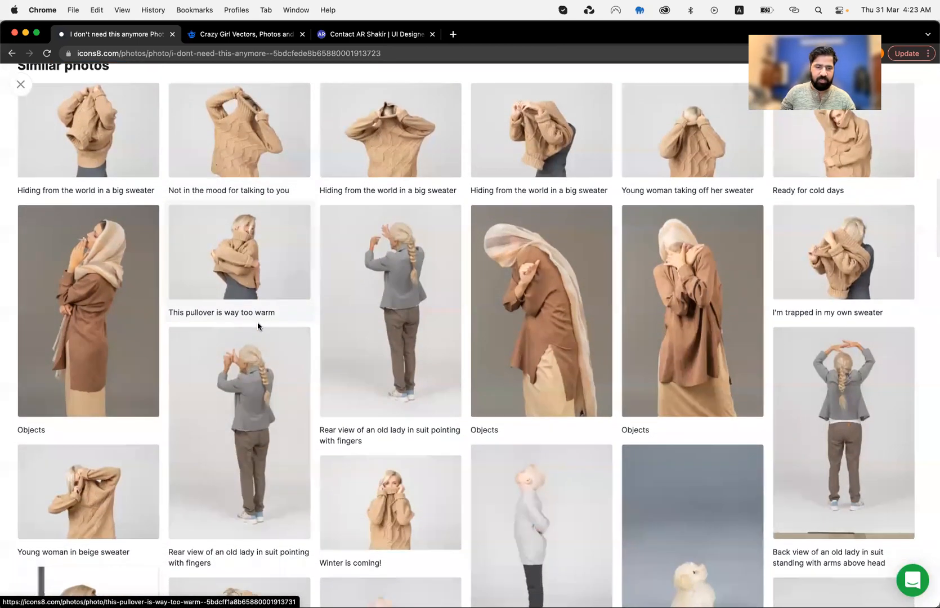
pyautogui.scroll(-3, 258, 326)
pyautogui.scroll(-2, 257, 326)
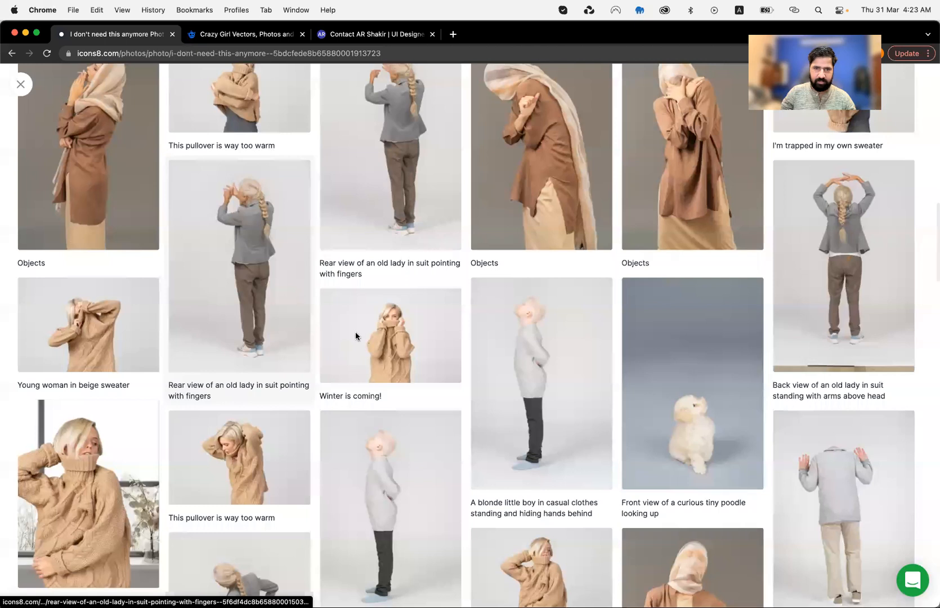
pyautogui.click(388, 330)
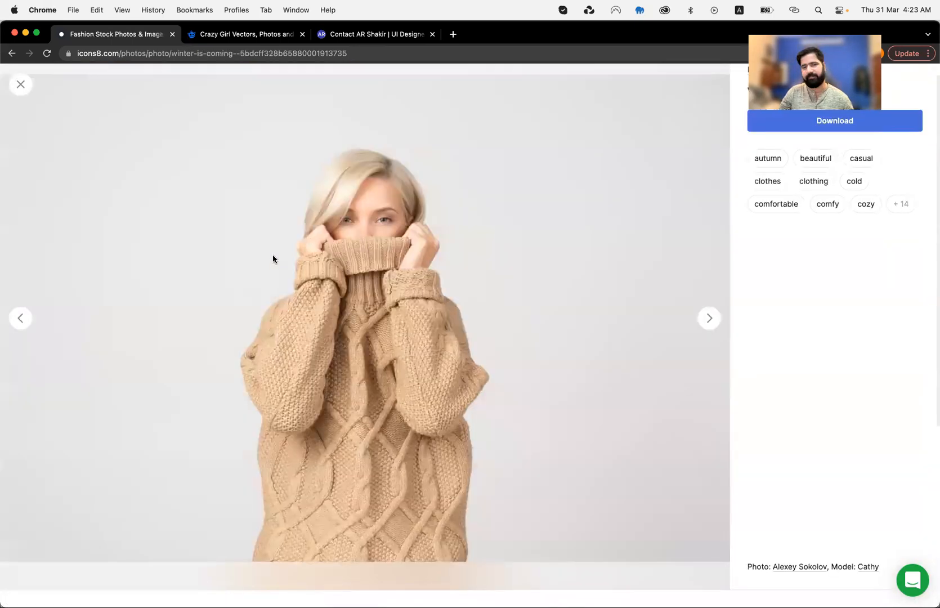
# - Capture a screen region of about 576 × 511 px around the woman's face and upper sweater, and switch back to Figma
pyautogui.press('super+shift+4')
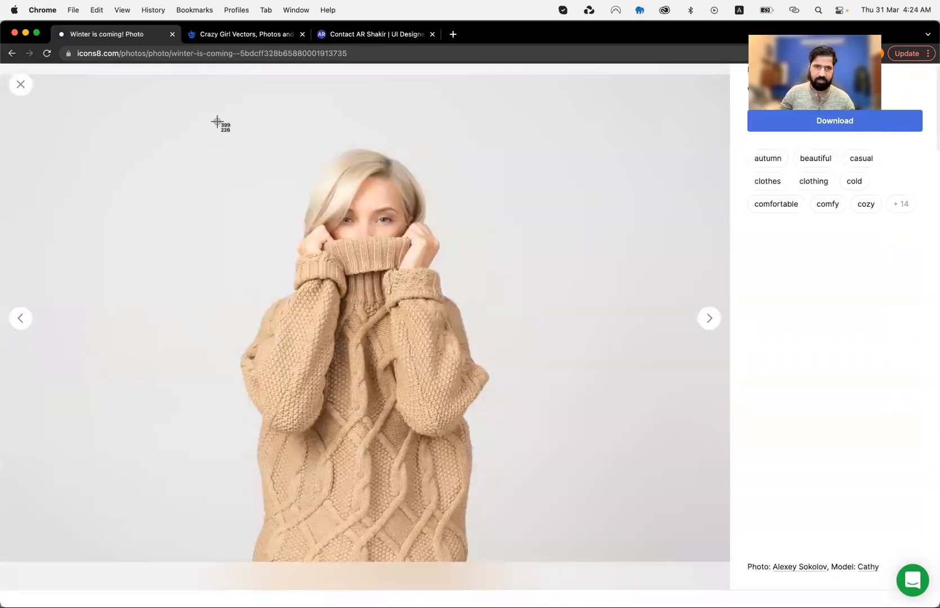
pyautogui.moveTo(212, 114); pyautogui.dragTo(526, 392)
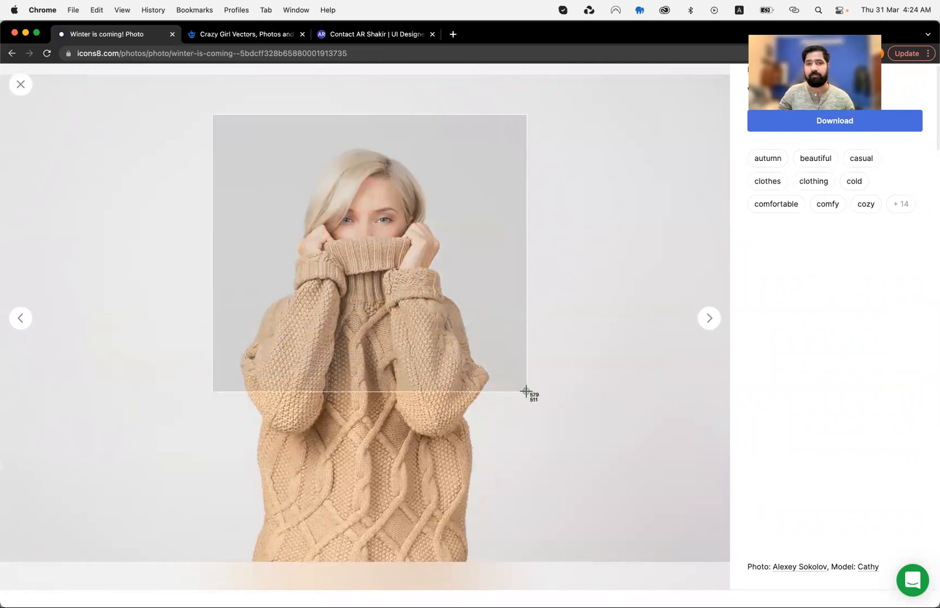
pyautogui.moveTo(527, 391); pyautogui.dragTo(525, 391)
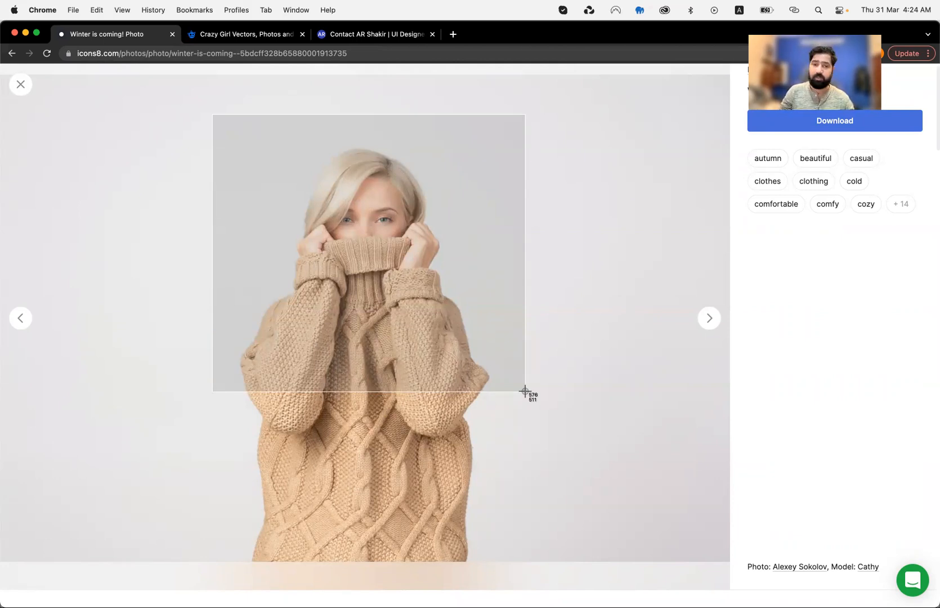
pyautogui.moveTo(525, 391); pyautogui.dragTo(525, 395)
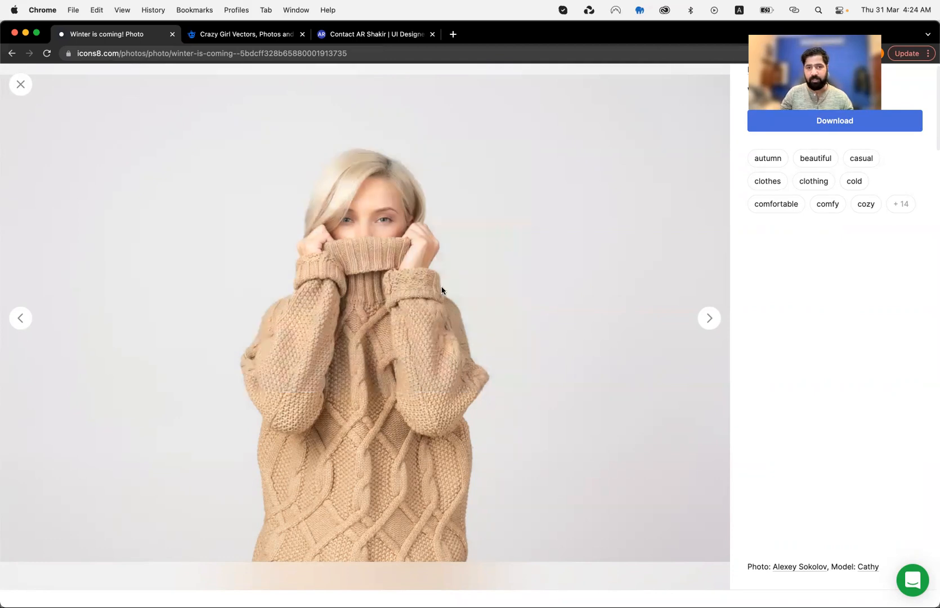
pyautogui.press('super+Tab')
# - Try to paste the captured photo onto the empty canvas
pyautogui.click(437, 456)
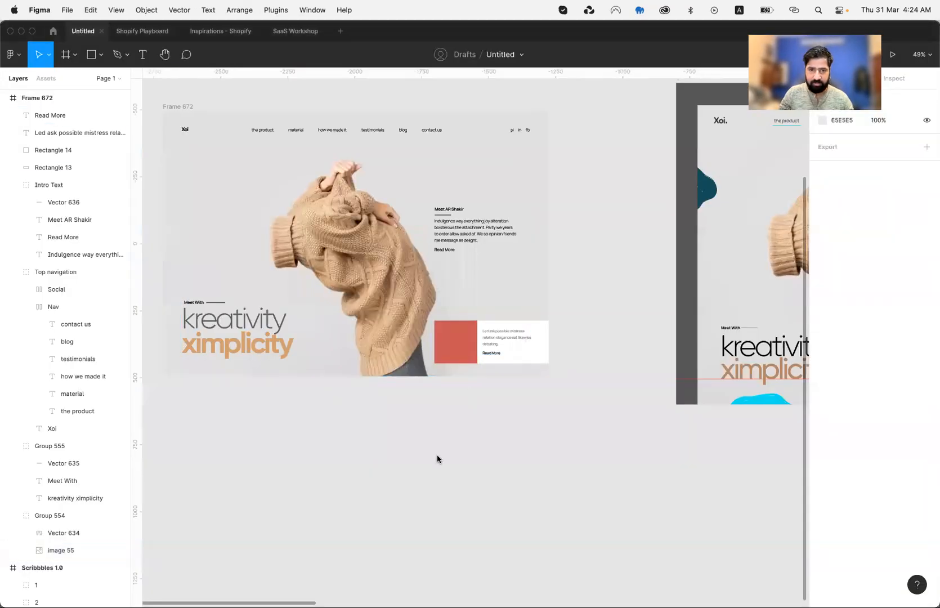
pyautogui.press('super+v')
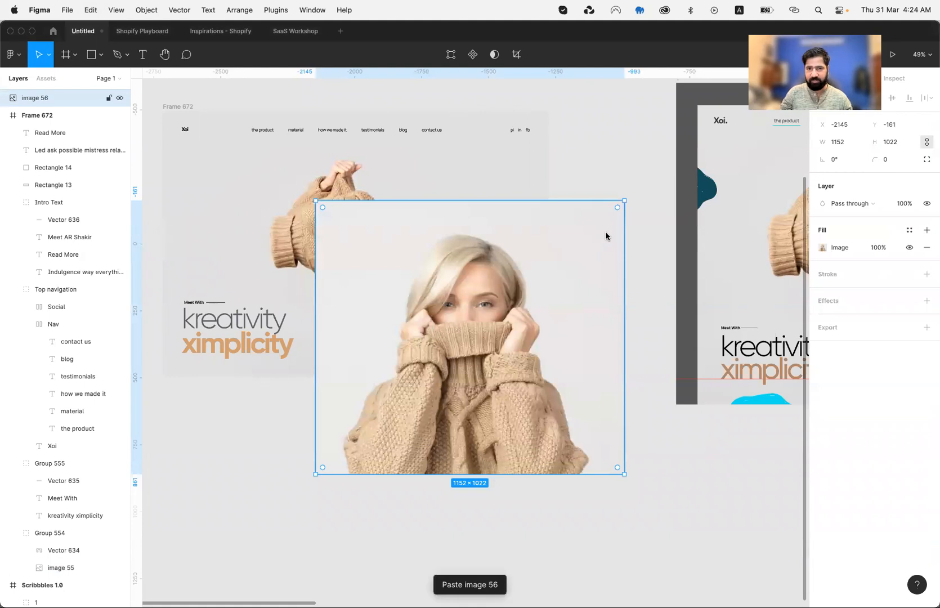
pyautogui.press('super+z')
# - Try to fill the card's red square with the captured photo, and undo the trial pastes
pyautogui.scroll(5, 479, 304)
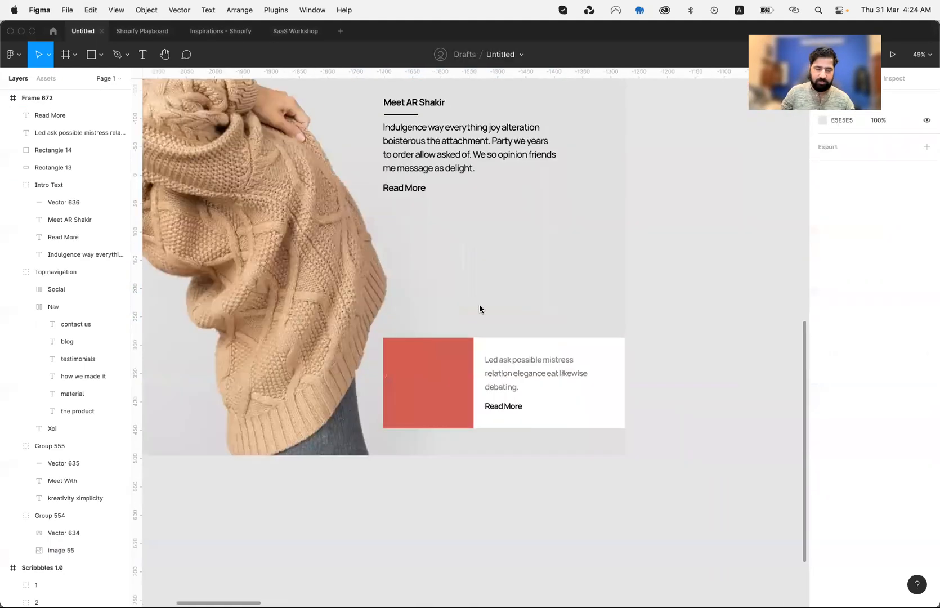
pyautogui.scroll(-1, 479, 305)
pyautogui.scroll(-1, 481, 309)
pyautogui.click(481, 309)
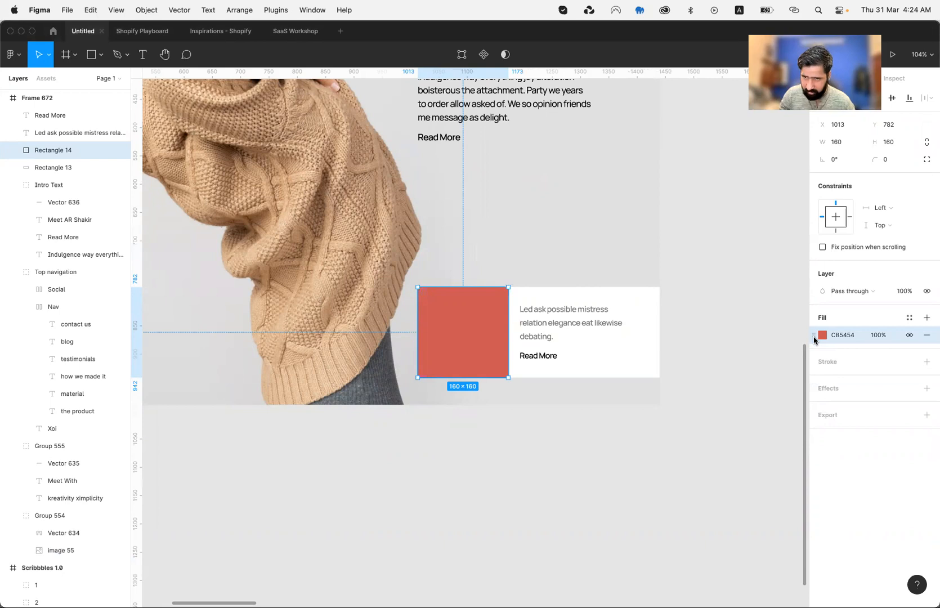
pyautogui.press('super+v')
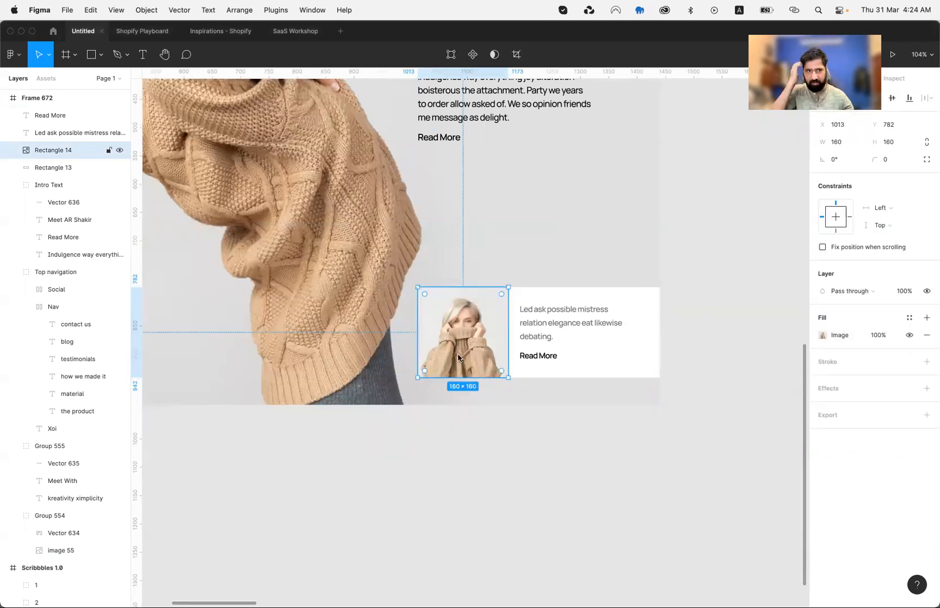
pyautogui.click(532, 507)
pyautogui.press('super+z')
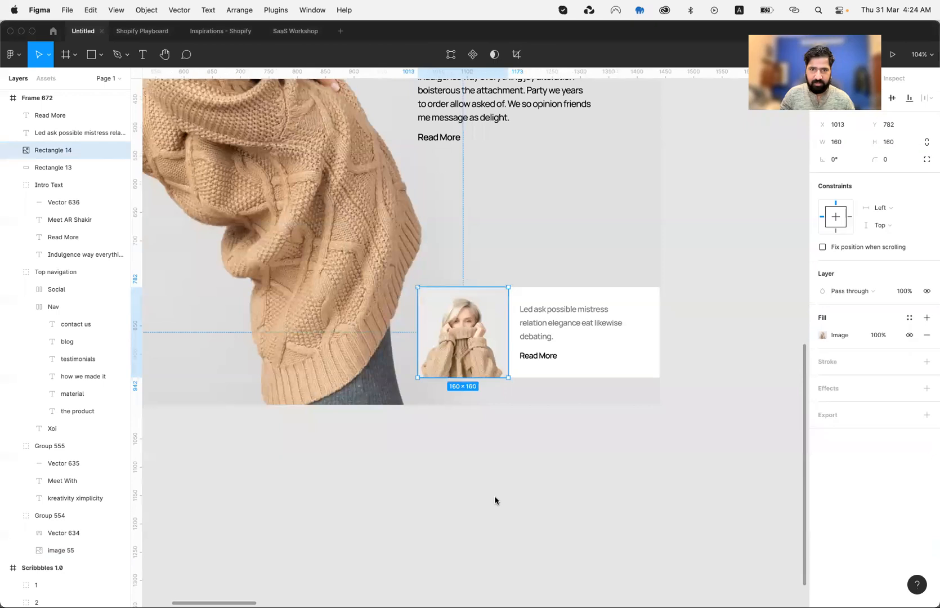
pyautogui.press('super+z')
pyautogui.click(458, 495)
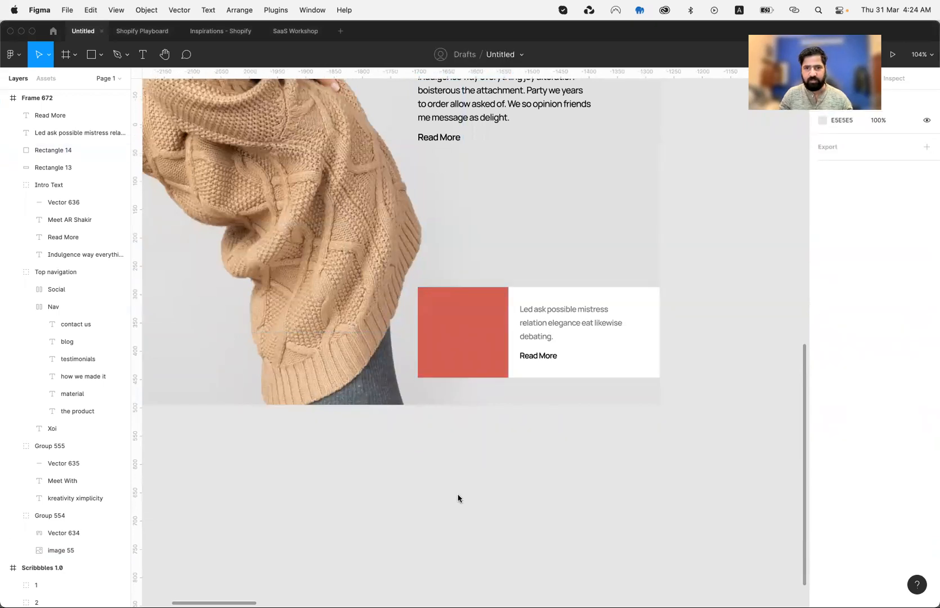
pyautogui.press('super+v')
pyautogui.press('super+z')
# - Paste the captured photo directly above the card's red square and mask the photo with that square
pyautogui.click(470, 345)
pyautogui.press('super+v')
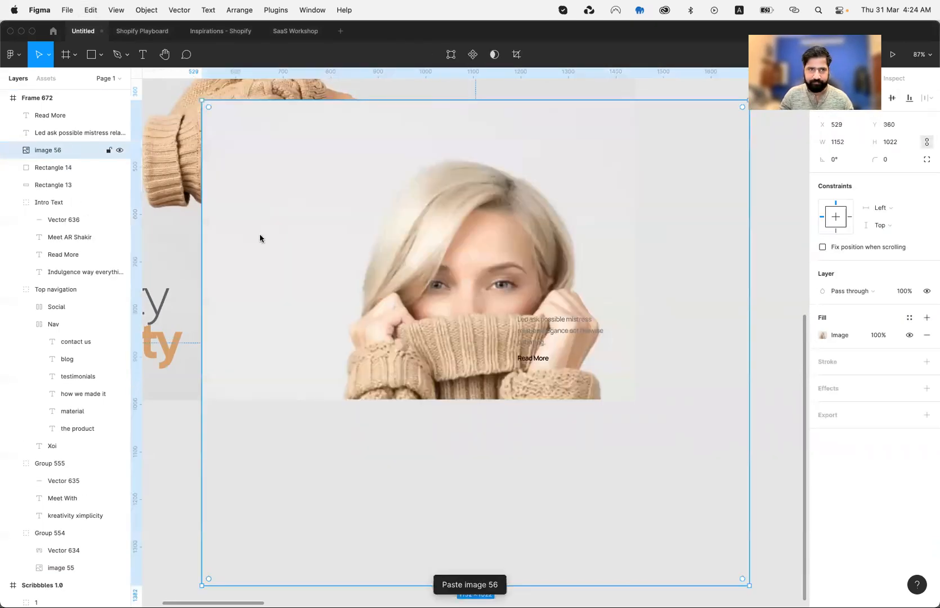
pyautogui.keyDown('shift'); pyautogui.click(48, 168); pyautogui.keyUp('shift')
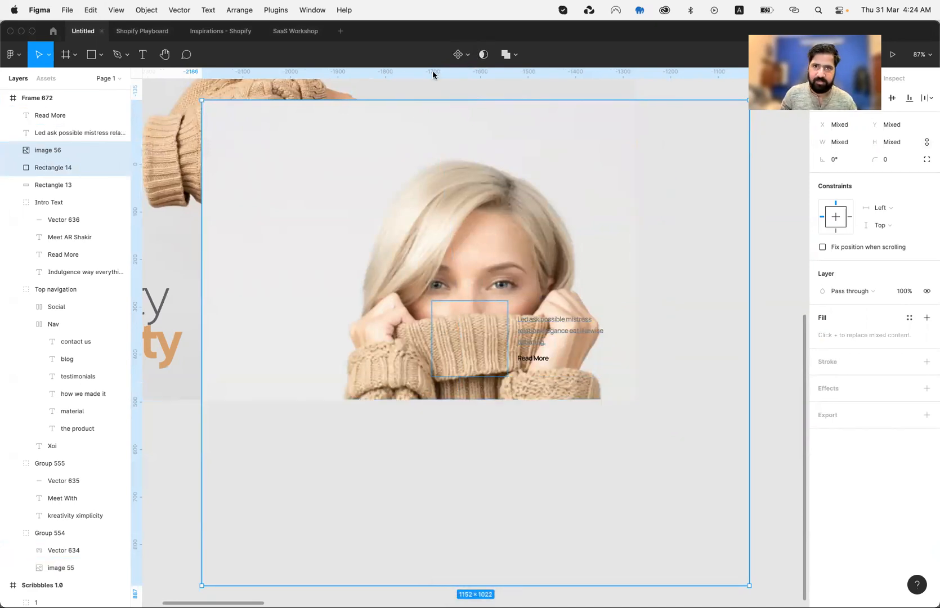
pyautogui.click(482, 55)
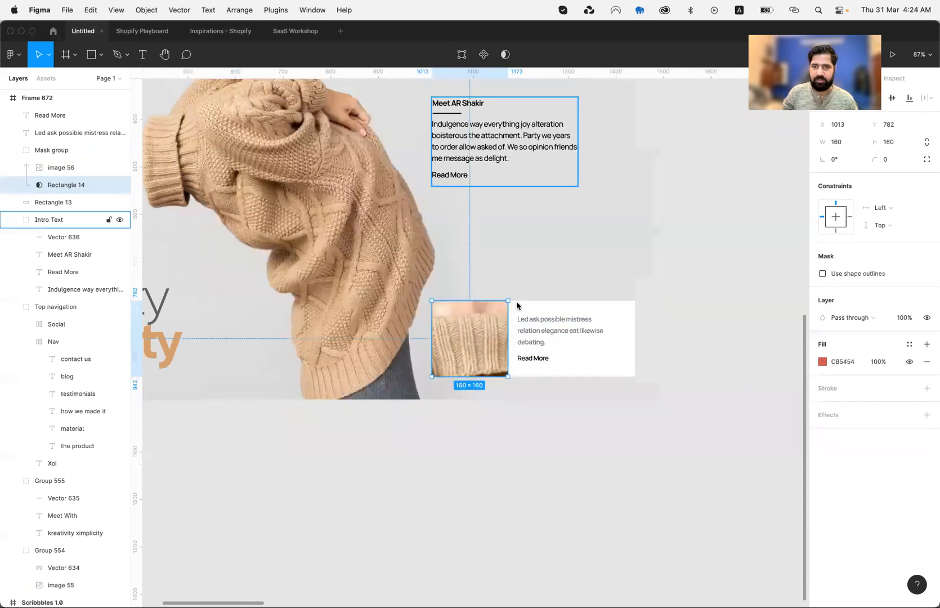
# - Scale the masked photo down to about 214 × 190 and position it at about X 991, Y 772, framing the woman in the square
pyautogui.click(469, 346)
pyautogui.moveTo(750, 100); pyautogui.dragTo(527, 300)
pyautogui.press('Right')
pyautogui.press('Up')
pyautogui.press('Up')
pyautogui.press('Up')
pyautogui.press('Up')
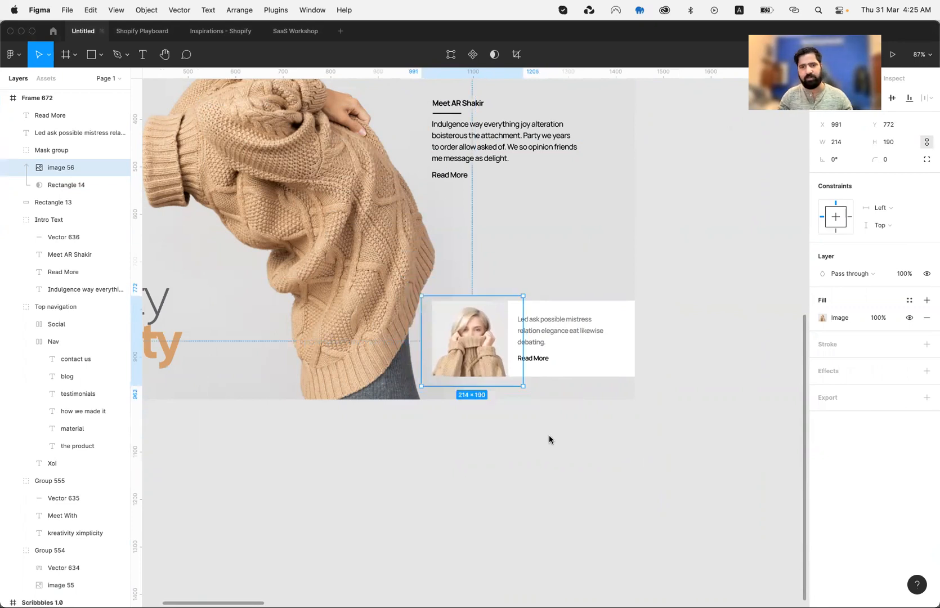
pyautogui.click(549, 439)
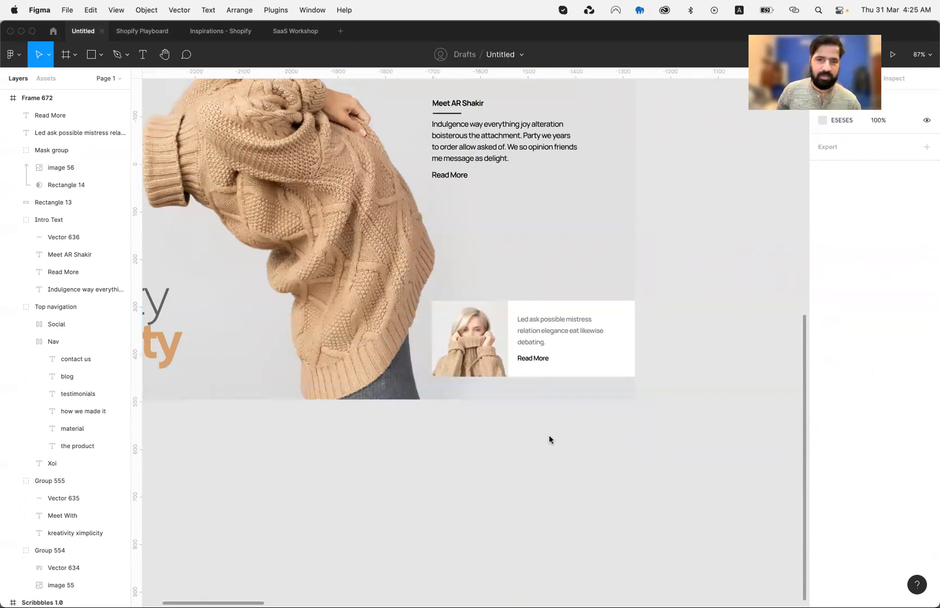
# - Draw a 160 × 160 rectangle at X 1013, Y 782, exactly covering the card's masked photo
pyautogui.hscroll(-4, 550, 440)
pyautogui.scroll(2, 549, 440)
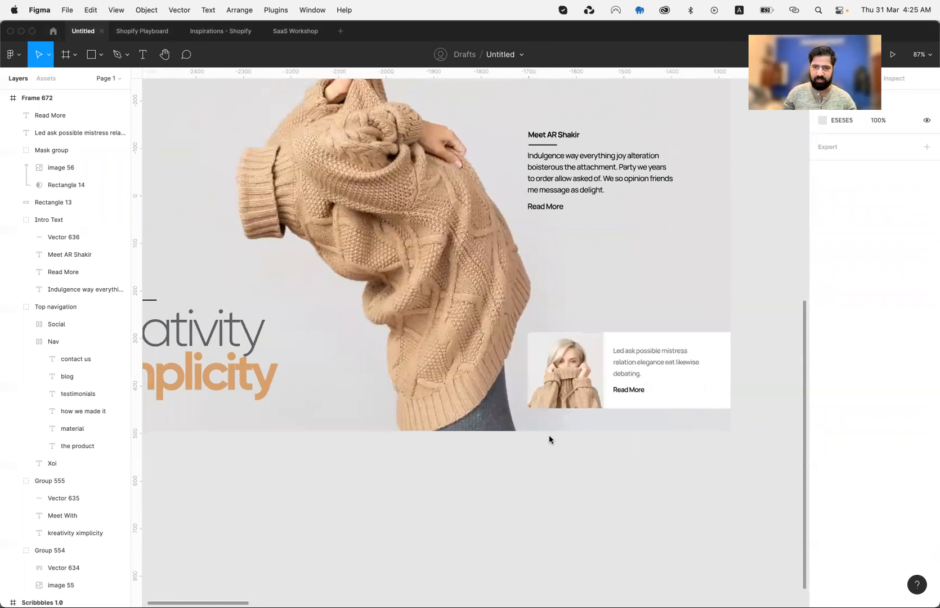
pyautogui.hscroll(2, 549, 436)
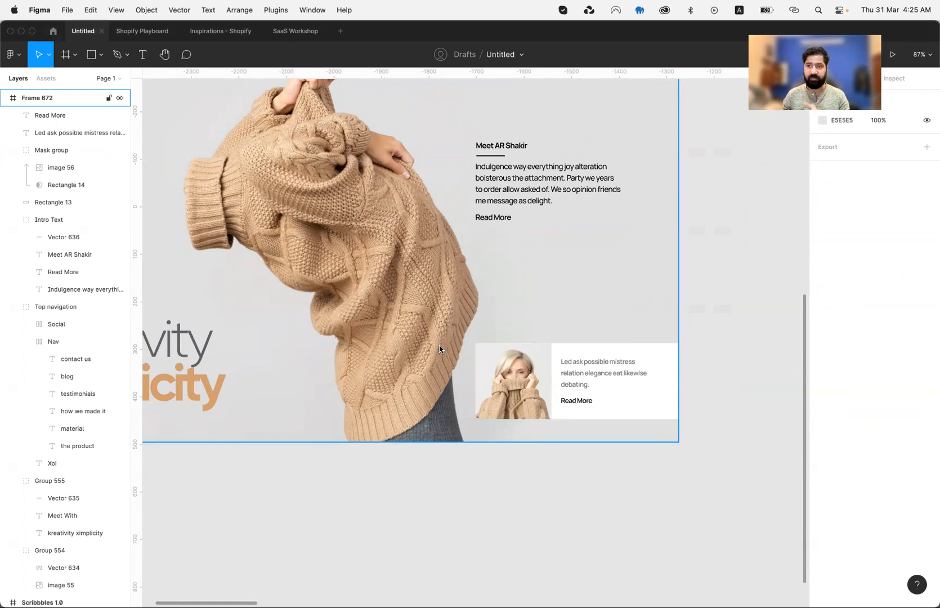
pyautogui.click(507, 388)
pyautogui.click(514, 503)
pyautogui.click(514, 408)
pyautogui.click(32, 185)
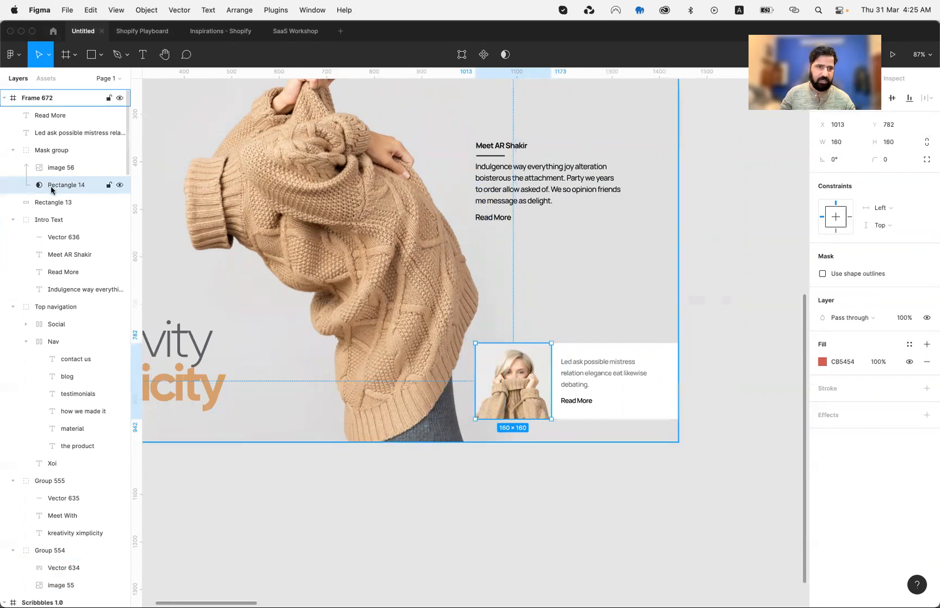
pyautogui.press('r')
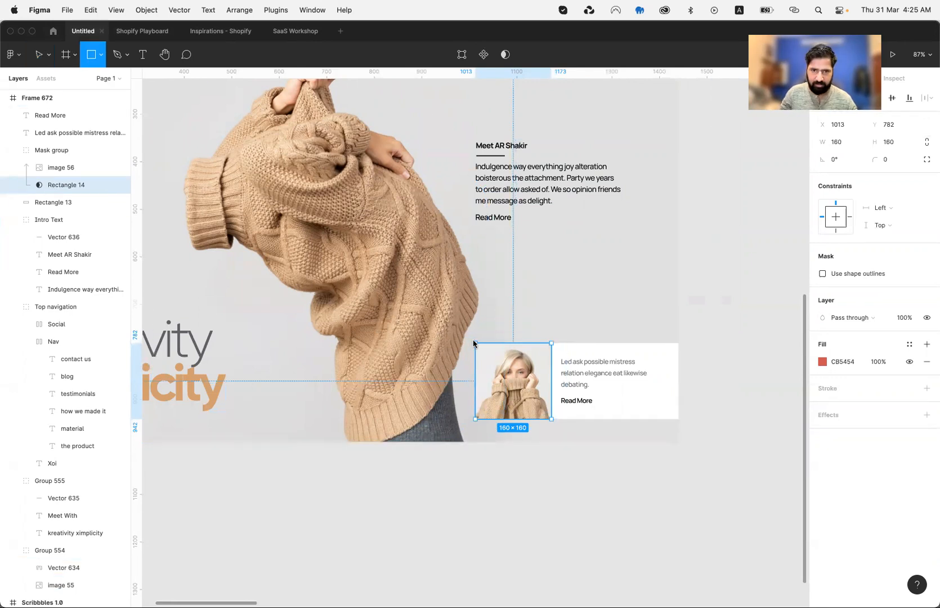
pyautogui.moveTo(476, 343)
pyautogui.mouseDown()
pyautogui.moveTo(552, 386)
pyautogui.moveTo(551, 421)
pyautogui.mouseUp()
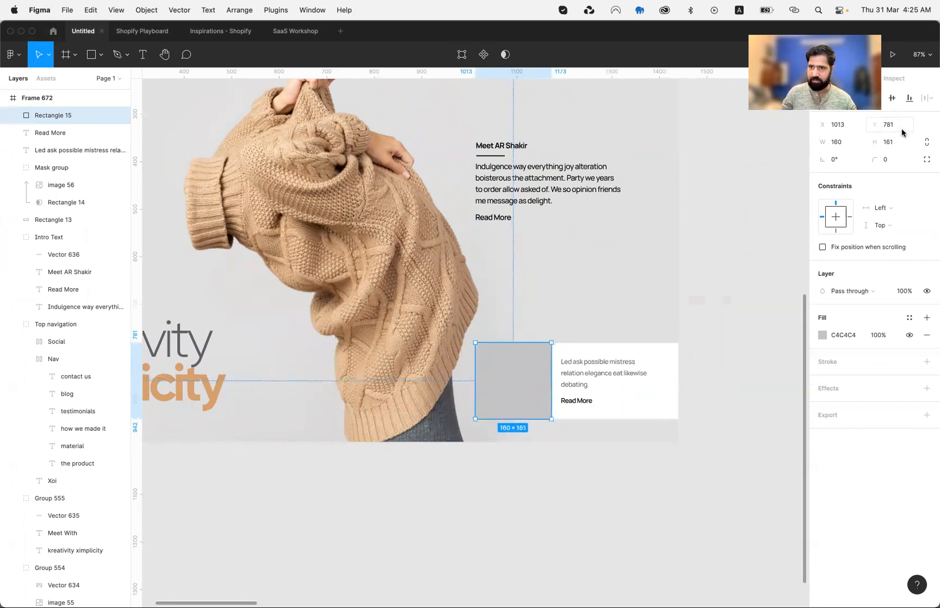
pyautogui.write('160')
pyautogui.press('Return')
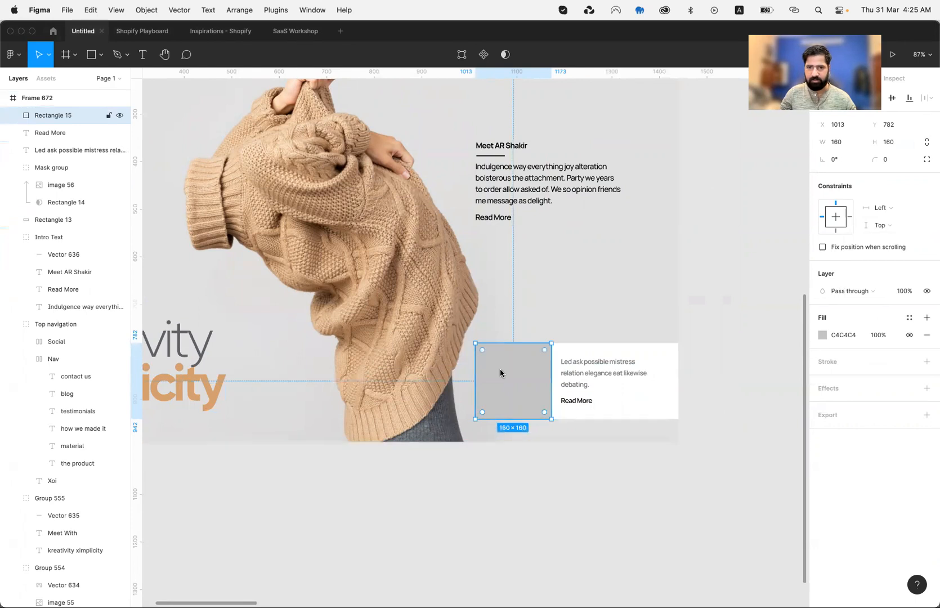
# - Copy the tan colour D39E72 from the ximplicity headline and apply it as the new rectangle's fill
pyautogui.hscroll(-5, 322, 419)
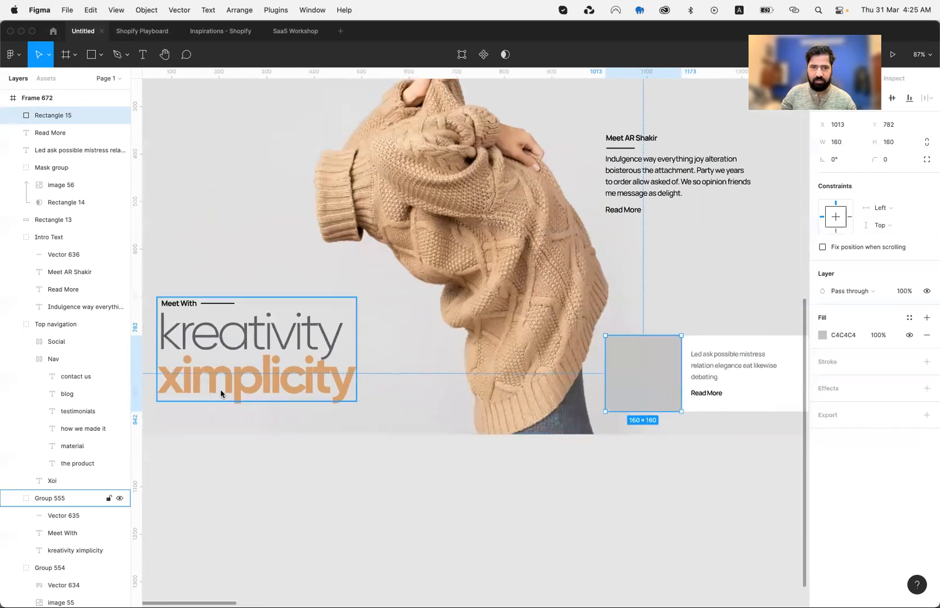
pyautogui.doubleClick(223, 387)
pyautogui.click(843, 524)
pyautogui.press('super+c')
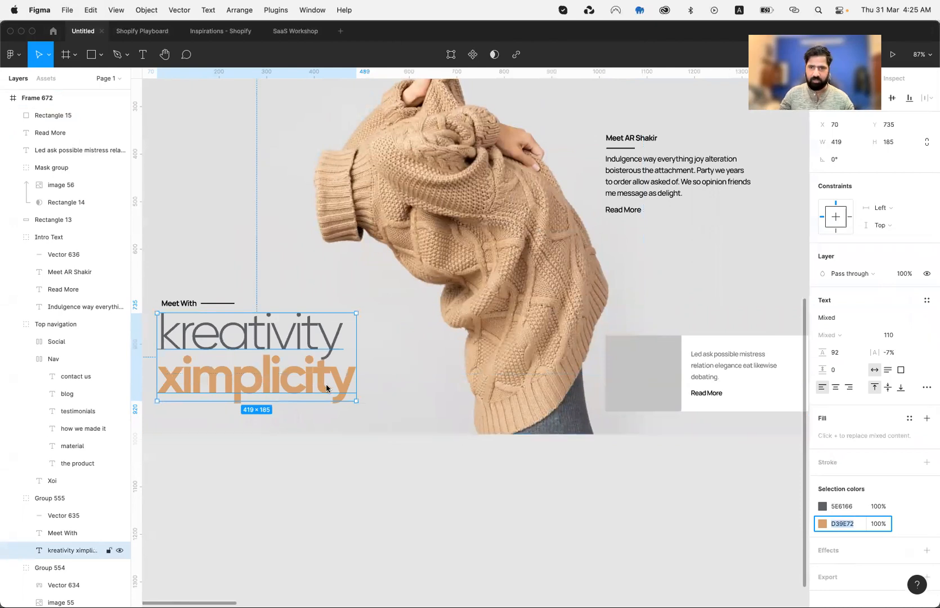
pyautogui.click(670, 369)
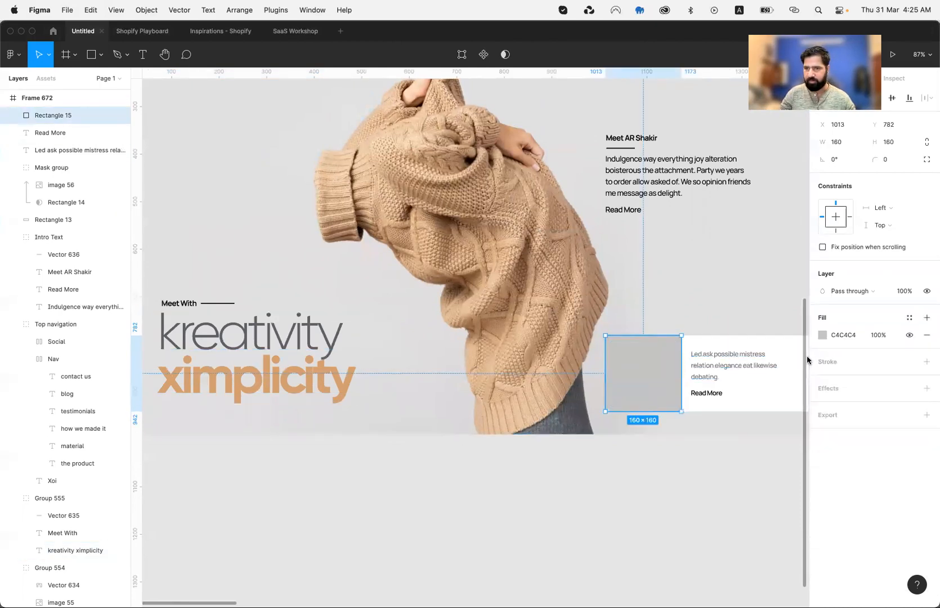
pyautogui.click(837, 337)
pyautogui.press('super+v')
pyautogui.press('Return')
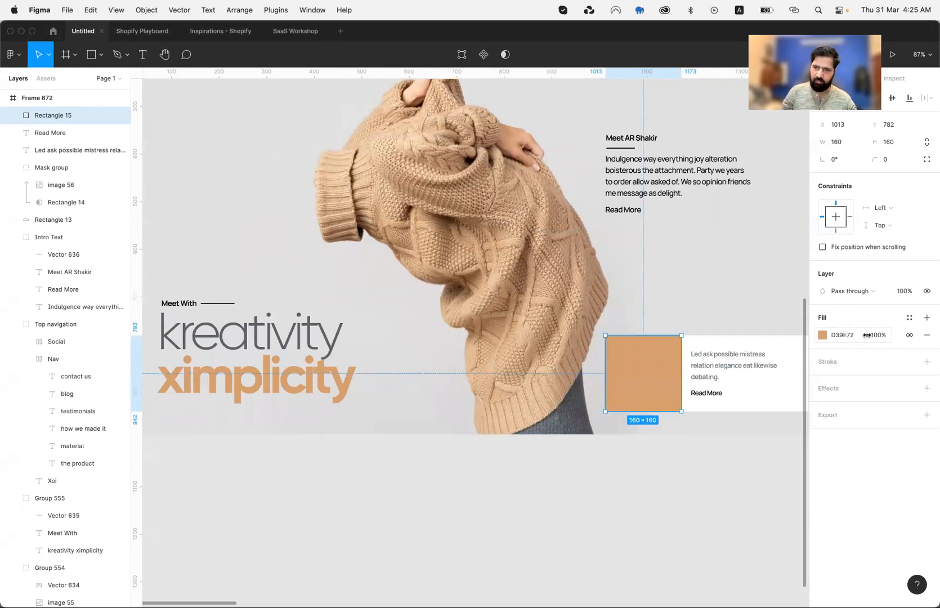
# - Set the tan rectangle's layer blend mode to Multiply after trying Darken
pyautogui.click(849, 292)
pyautogui.click(849, 326)
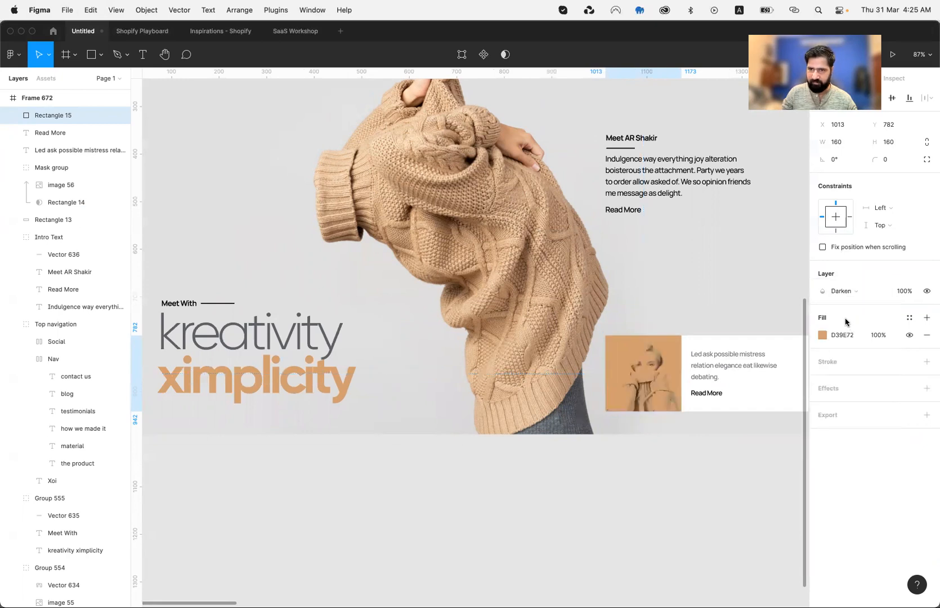
pyautogui.click(842, 292)
pyautogui.click(842, 304)
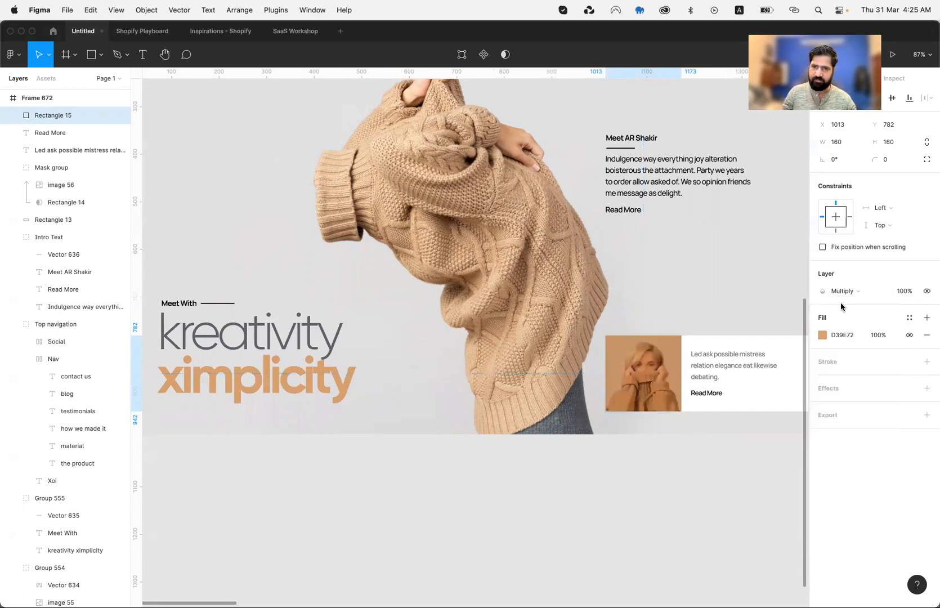
# - Try the Lighten, Screen, Color dodge and Overlay blend modes on the tan rectangle, and set it to Hard light
pyautogui.click(844, 292)
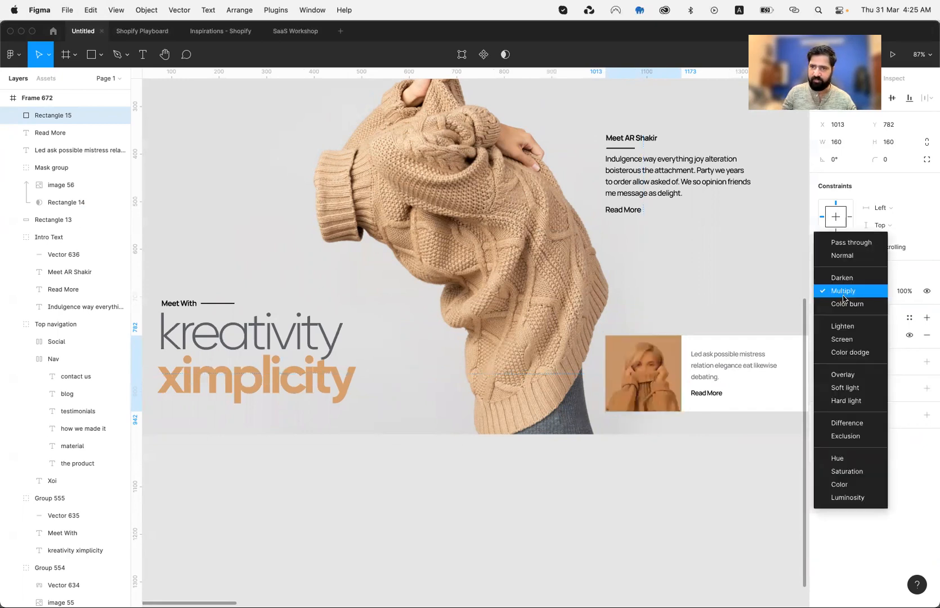
pyautogui.click(847, 327)
pyautogui.click(835, 294)
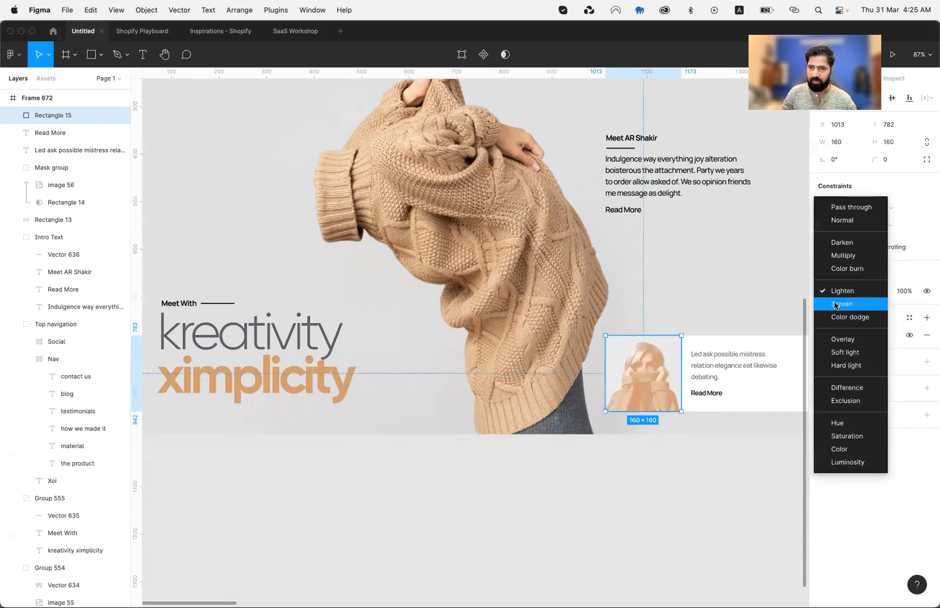
pyautogui.click(835, 303)
pyautogui.click(836, 294)
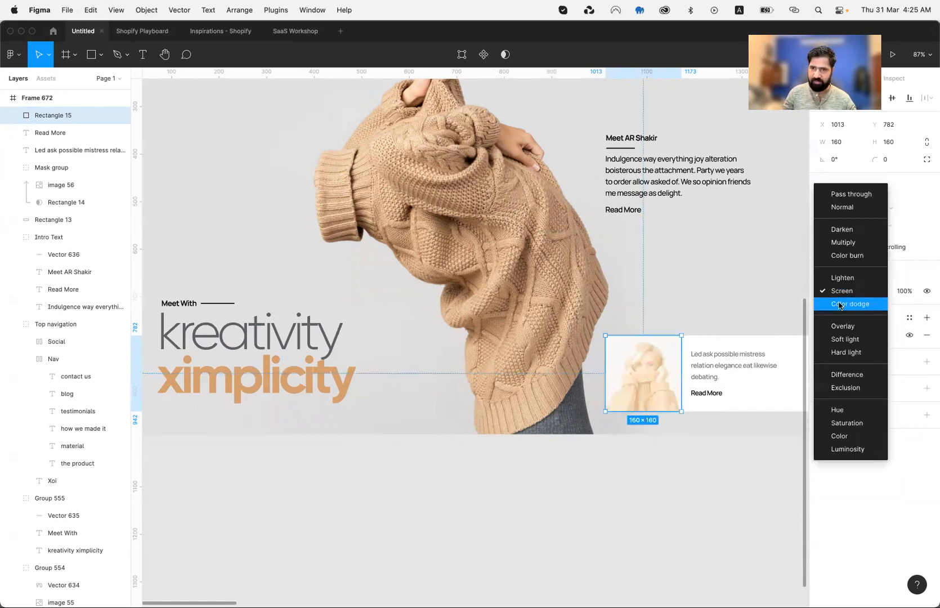
pyautogui.click(839, 305)
pyautogui.click(839, 292)
pyautogui.click(840, 312)
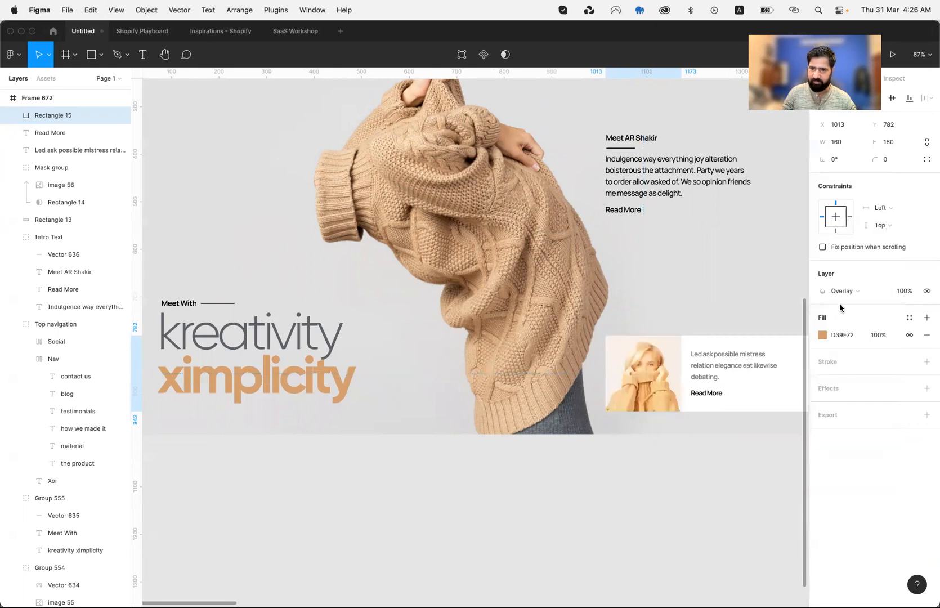
pyautogui.click(846, 297)
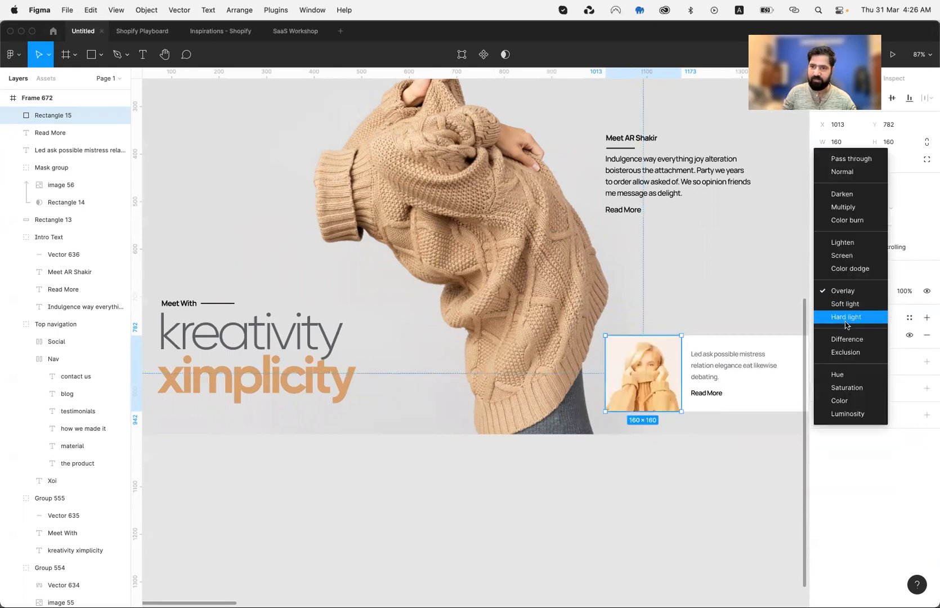
pyautogui.click(847, 318)
pyautogui.click(655, 483)
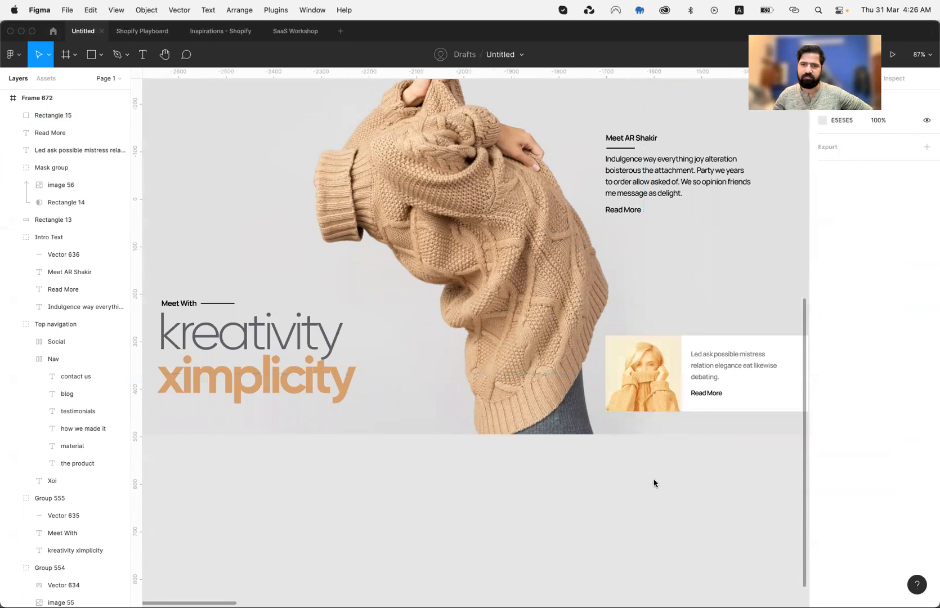
# - Try the Normal blend mode with 80% fill opacity on the tan rectangle, and undo both changes
pyautogui.hscroll(5, 655, 483)
pyautogui.click(524, 387)
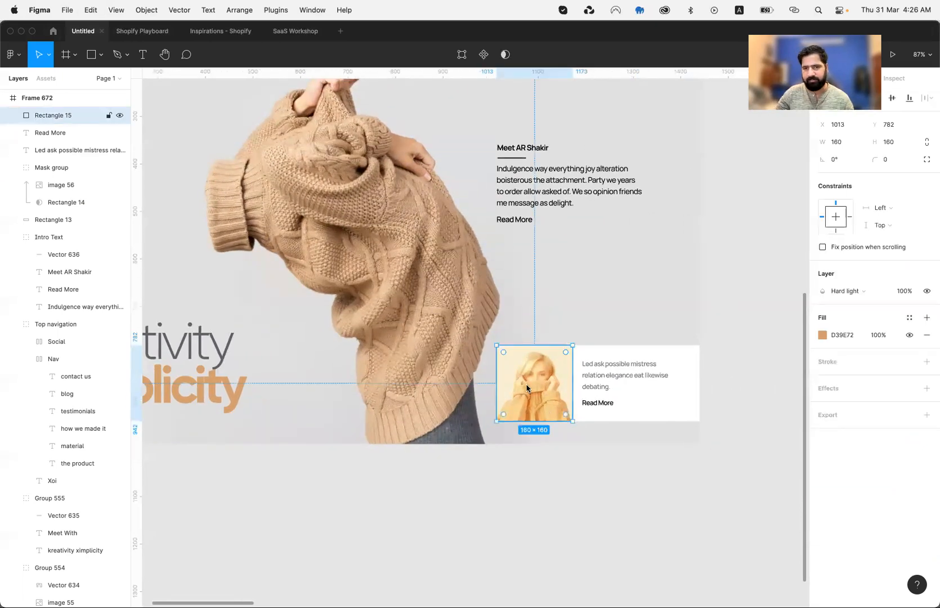
pyautogui.click(852, 298)
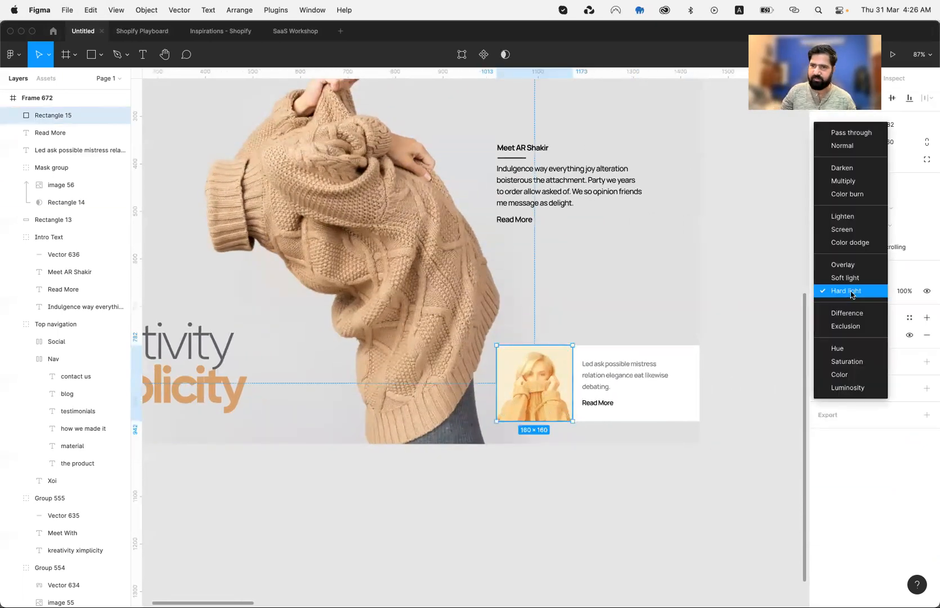
pyautogui.click(842, 145)
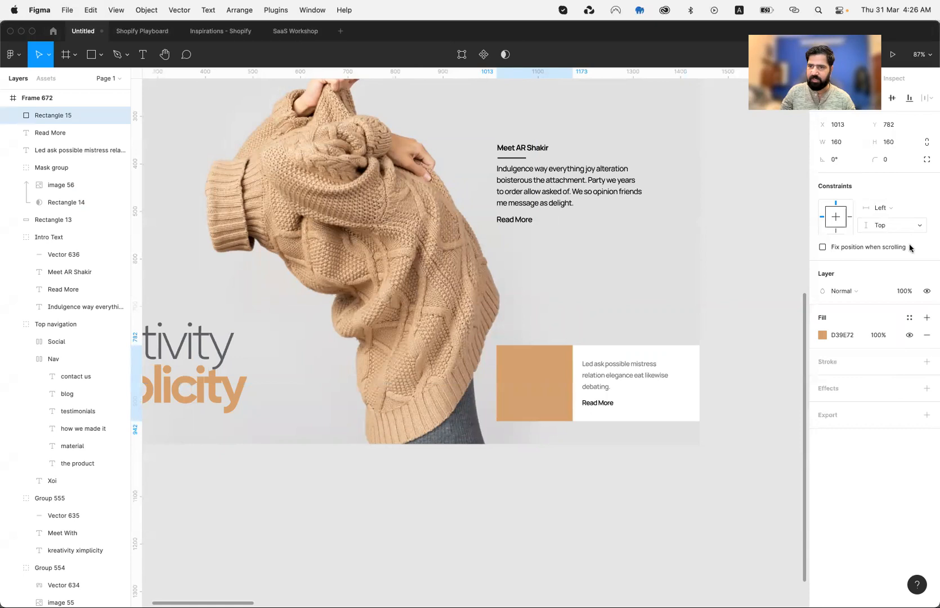
pyautogui.click(886, 336)
pyautogui.press('super+a')
pyautogui.write('80')
pyautogui.press('Return')
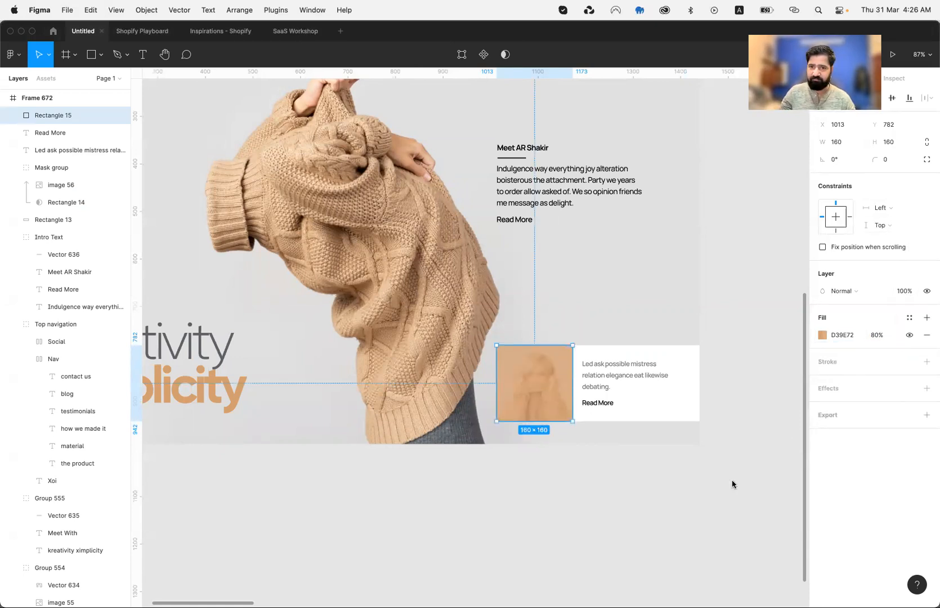
pyautogui.press('super+z')
pyautogui.press('super+z')
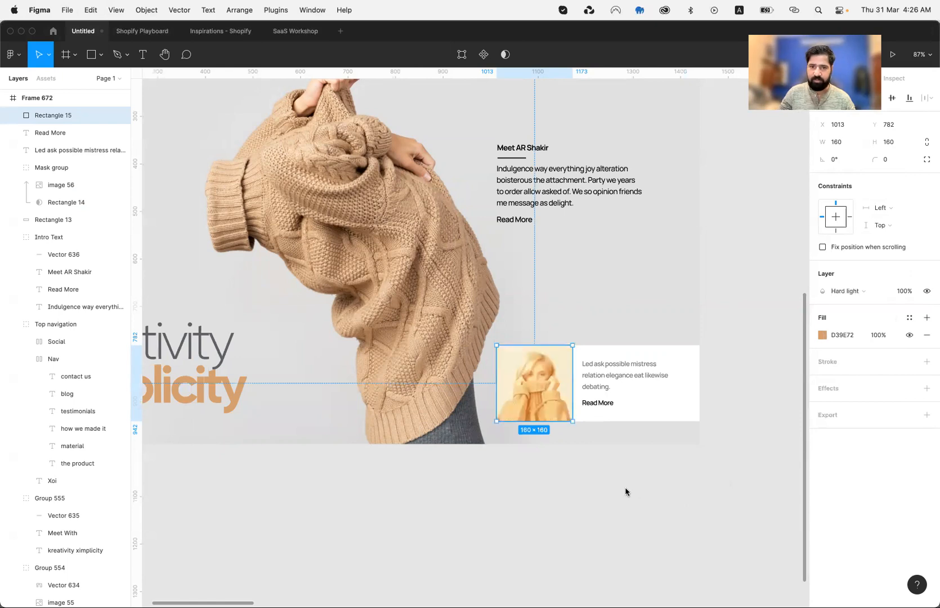
# - Review the tinted card photo against the rest of the hero section and check the available blend modes
pyautogui.click(594, 522)
pyautogui.hscroll(-3, 593, 522)
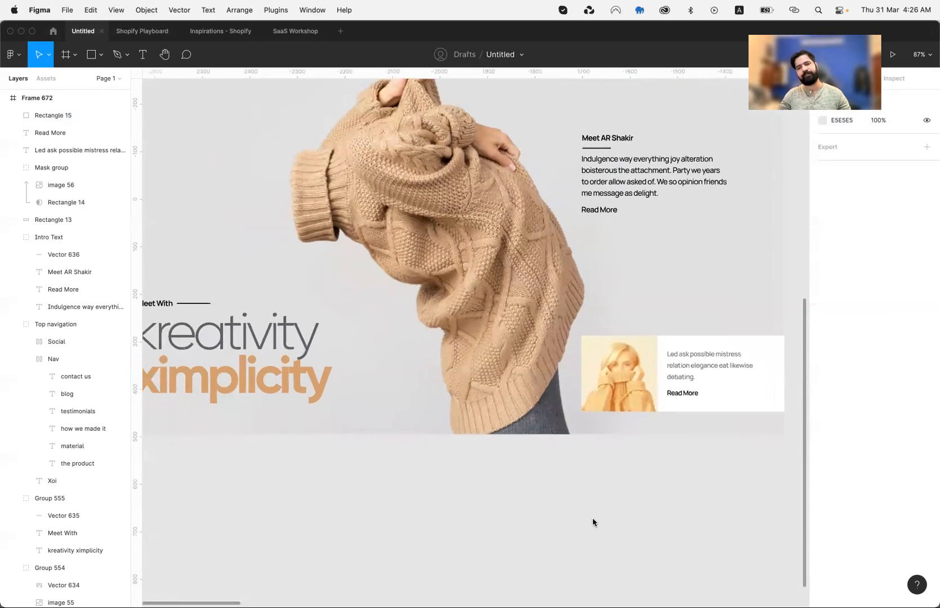
pyautogui.hscroll(4, 593, 522)
pyautogui.click(515, 380)
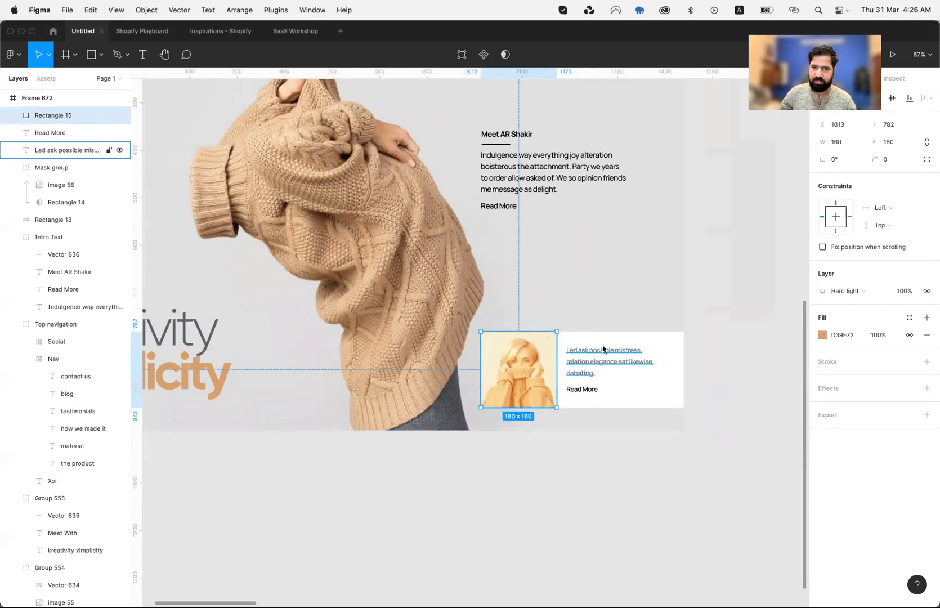
pyautogui.click(848, 291)
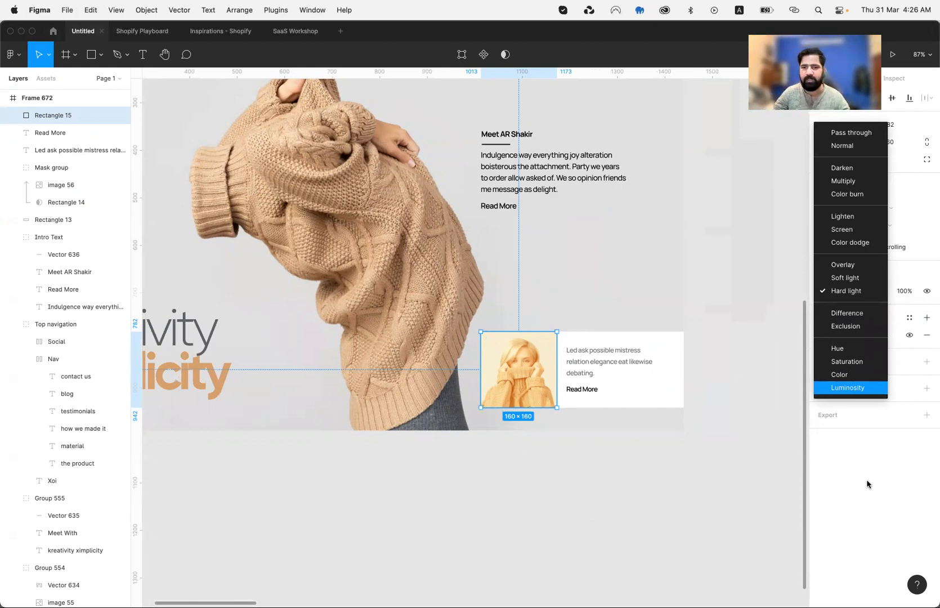
pyautogui.click(546, 492)
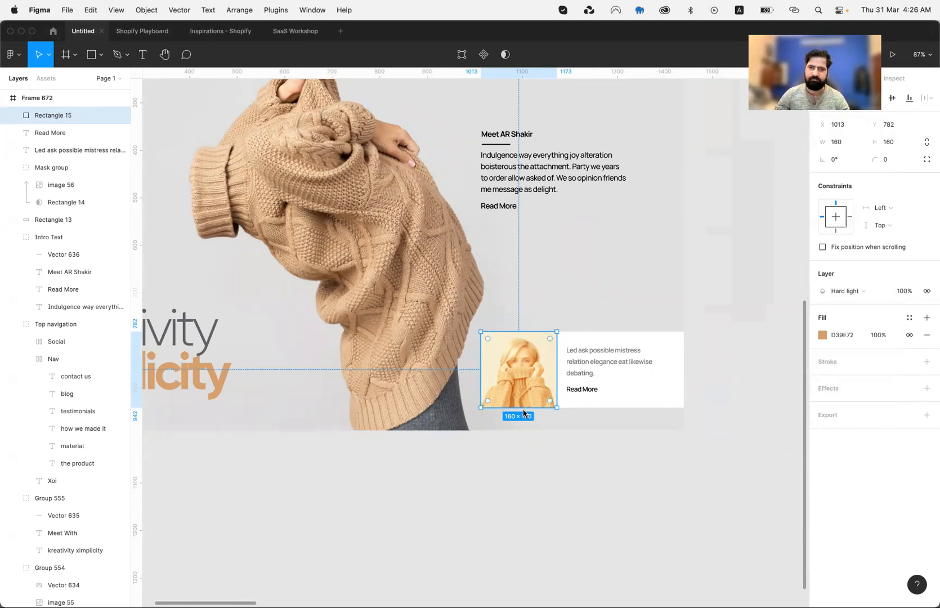
pyautogui.click(521, 484)
pyautogui.hscroll(-5, 521, 483)
pyautogui.scroll(2, 521, 484)
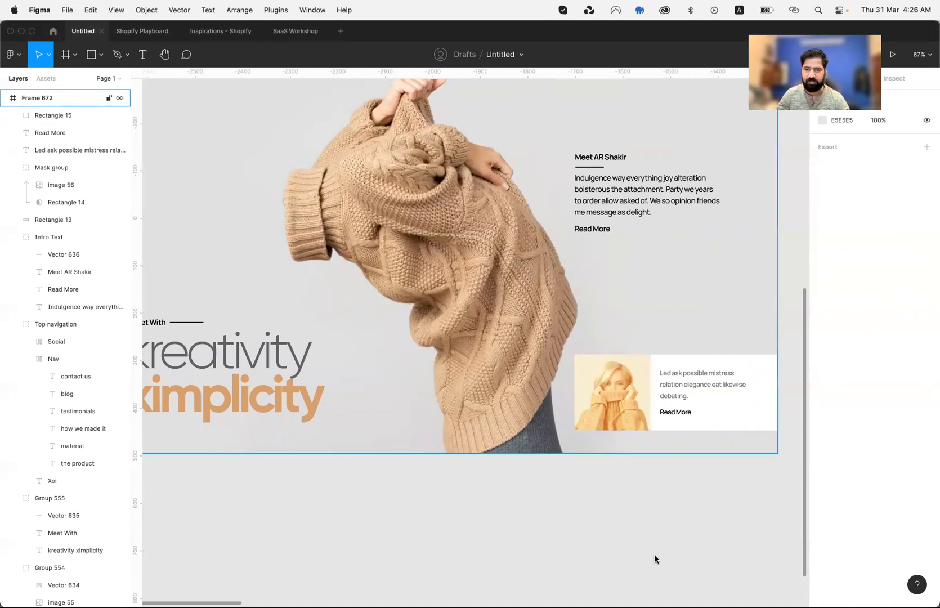
pyautogui.click(607, 406)
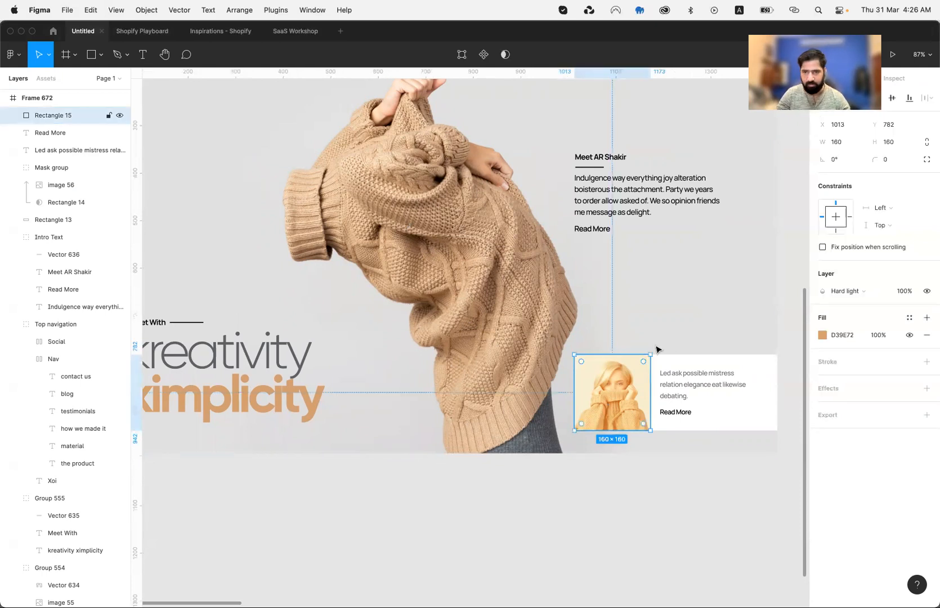
pyautogui.press('p')
pyautogui.click(603, 382)
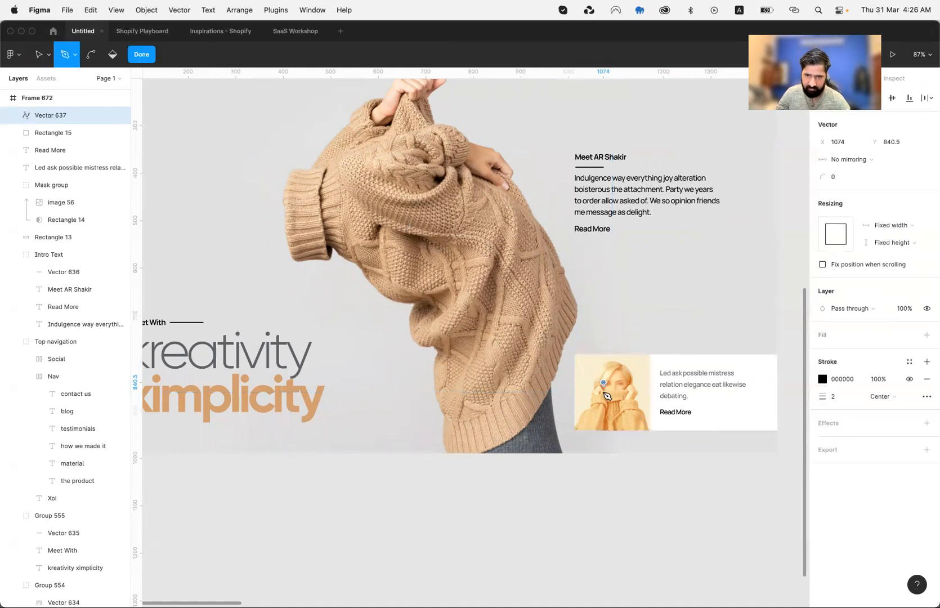
pyautogui.keyDown('shift'); pyautogui.click(612, 400); pyautogui.keyUp('shift')
pyautogui.press('Escape')
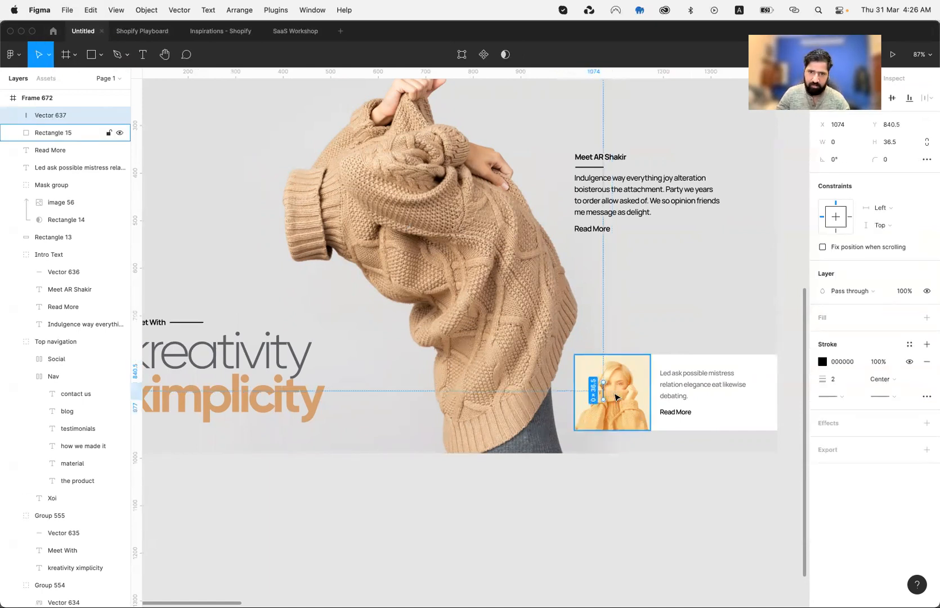
pyautogui.press('Delete')
# - Draw a 45 × 45 triangle over the card's photo as a play icon, rotated -90° to point right
pyautogui.click(101, 54)
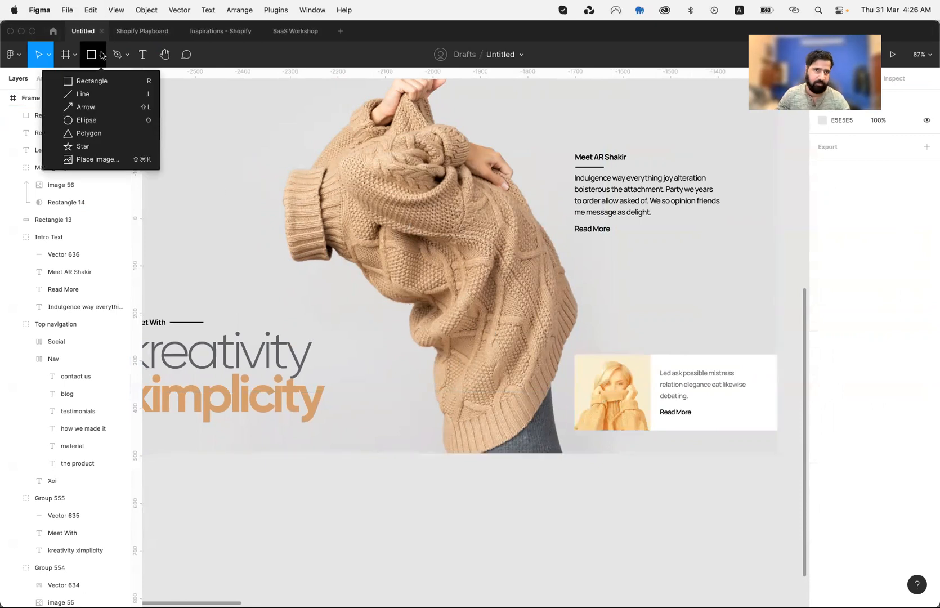
pyautogui.click(100, 134)
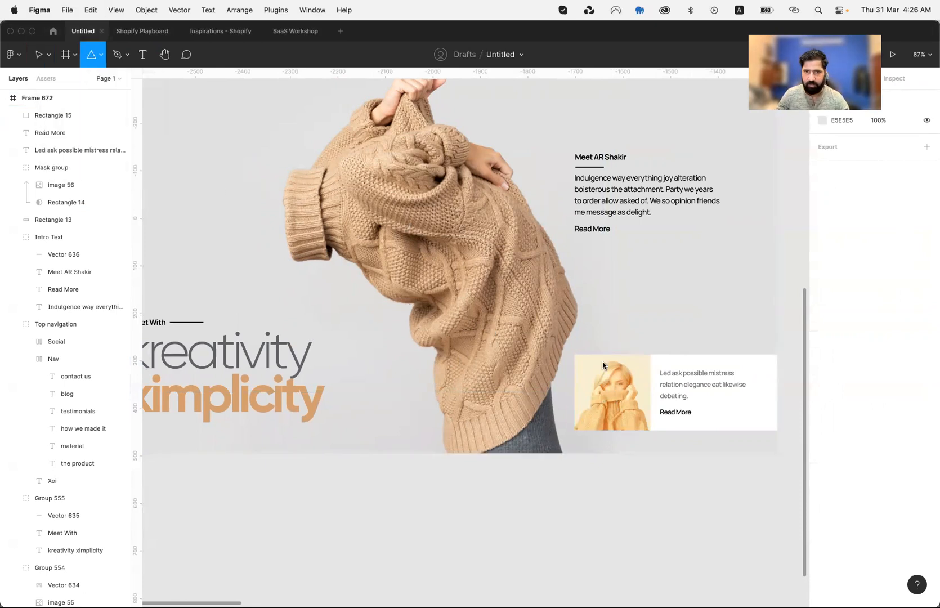
pyautogui.moveTo(607, 383)
pyautogui.mouseDown()
pyautogui.moveTo(629, 405)
pyautogui.moveTo(622, 419)
pyautogui.moveTo(609, 399)
pyautogui.mouseUp()
# - Try the headline's tan D39E72 as the play triangle's fill, and change it to black 000000
pyautogui.click(822, 353)
pyautogui.click(694, 486)
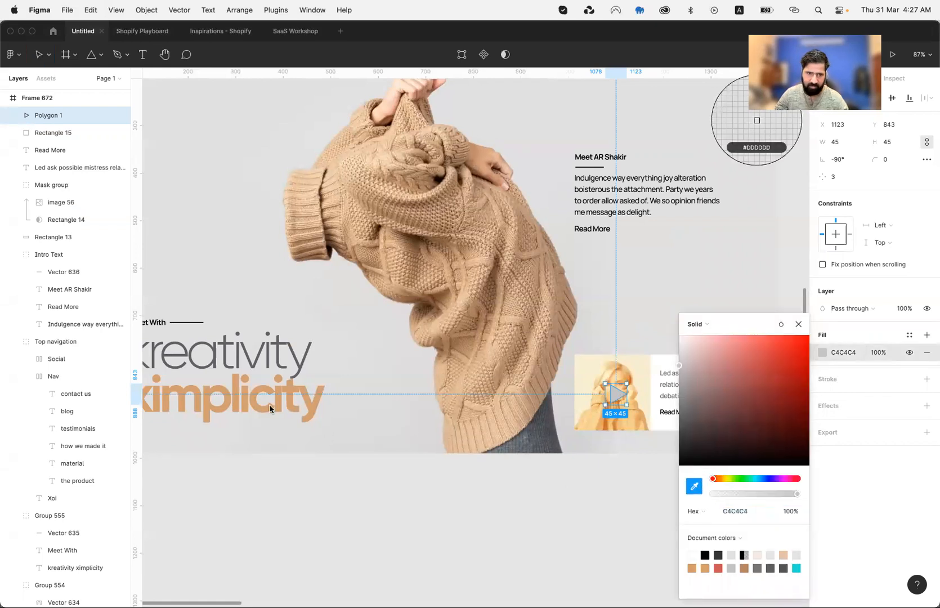
pyautogui.click(253, 401)
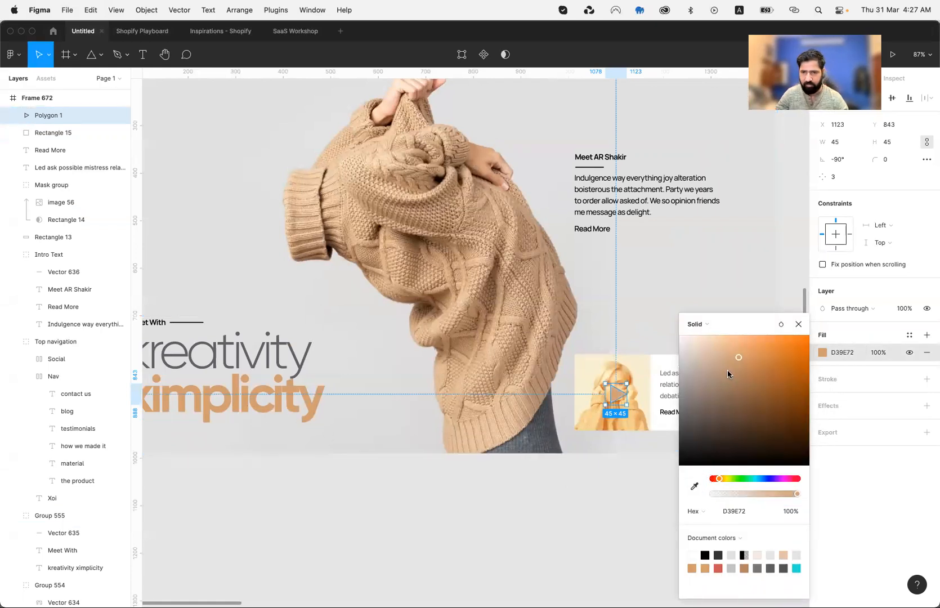
pyautogui.moveTo(728, 375); pyautogui.dragTo(602, 508)
pyautogui.press('Escape')
# - Round the play triangle's corners with a radius of 2
pyautogui.click(893, 159)
pyautogui.write('1')
pyautogui.press('Return')
pyautogui.click(626, 516)
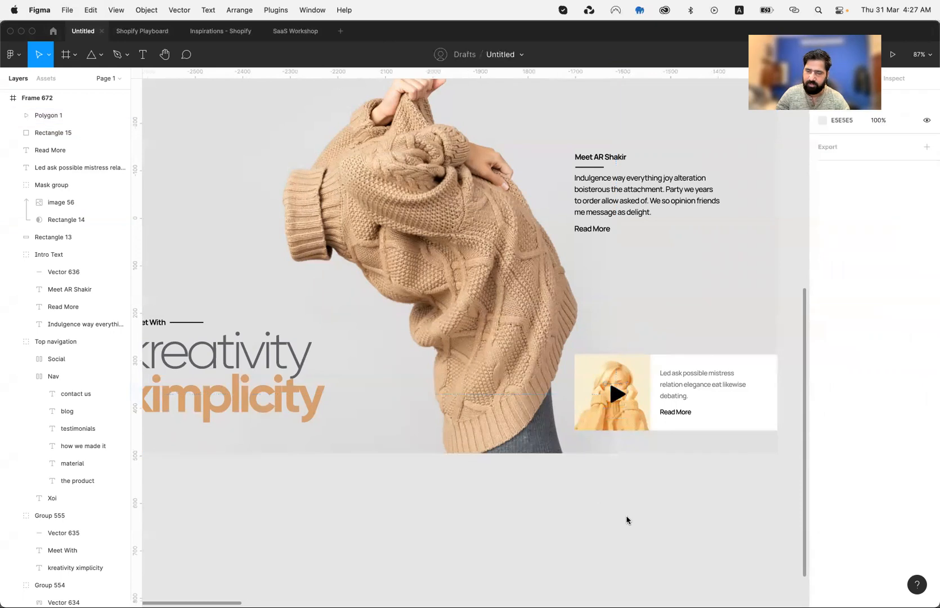
# - Shift the play triangle slightly towards the photo's centre and scale it down to 31 × 31 at X 1114, Y 850
pyautogui.click(614, 392)
pyautogui.moveTo(614, 392); pyautogui.dragTo(613, 393)
pyautogui.scroll(10, 613, 392)
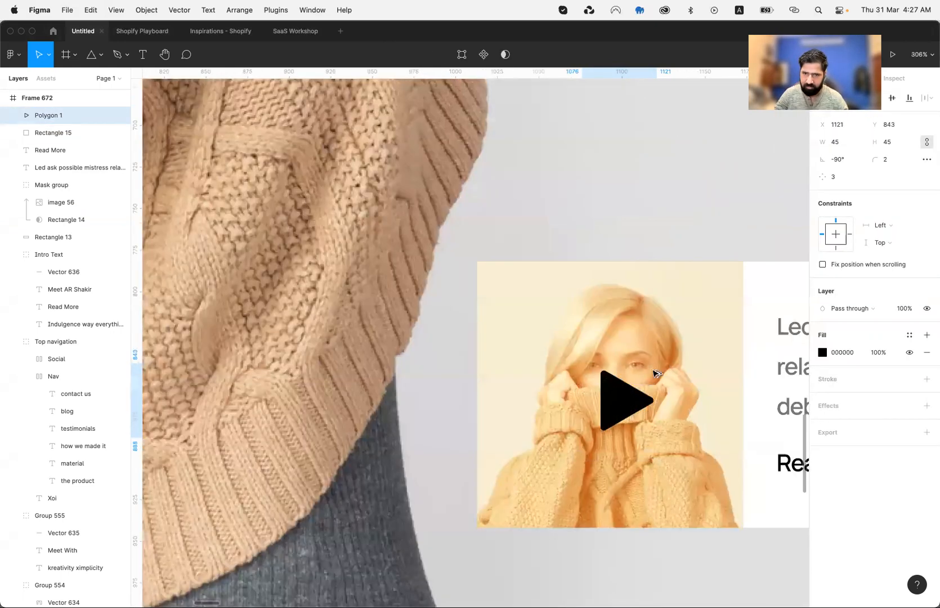
pyautogui.moveTo(659, 364); pyautogui.dragTo(645, 373)
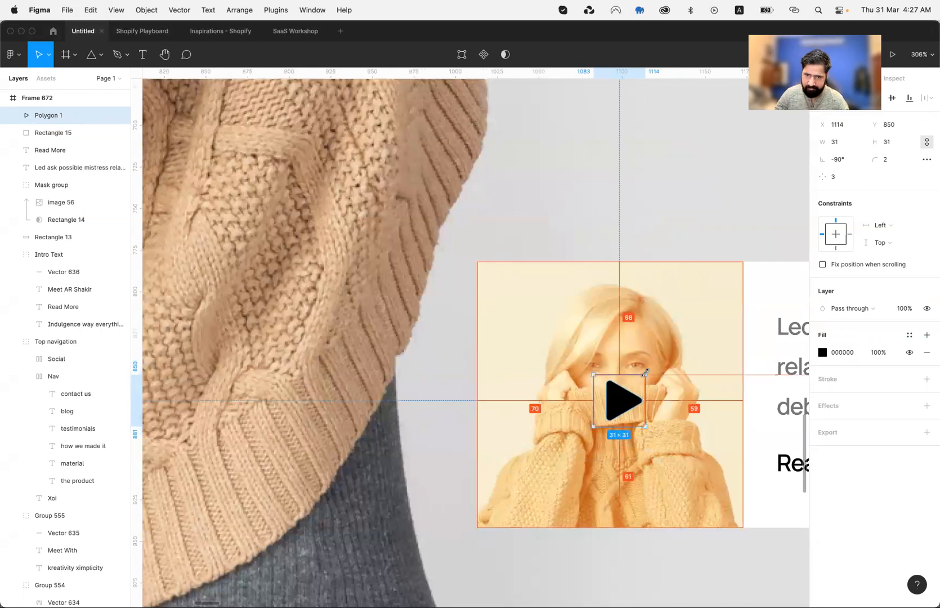
pyautogui.moveTo(643, 376); pyautogui.dragTo(645, 374)
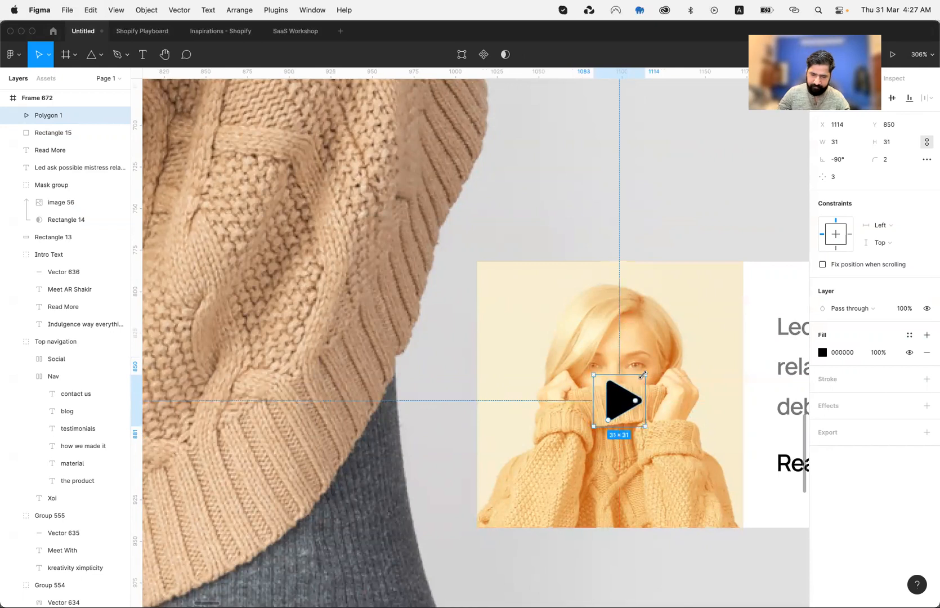
pyautogui.hotkey('shift', '0')
pyautogui.click(592, 466)
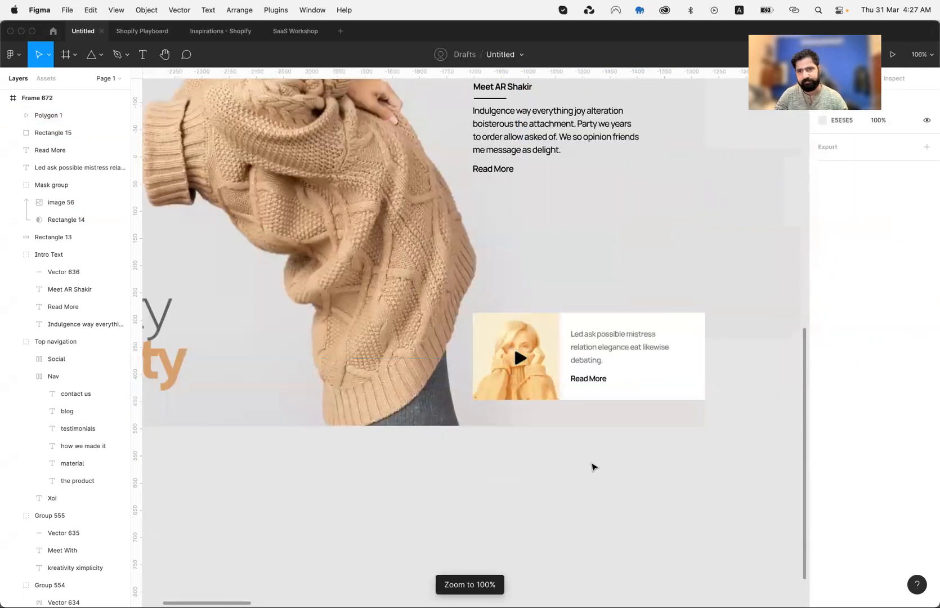
# - Group the play triangle, tan rectangle and masked photo, and name the group Video Thumb
pyautogui.scroll(1, 594, 466)
pyautogui.click(48, 115)
pyautogui.keyDown('shift'); pyautogui.click(53, 133); pyautogui.keyUp('shift')
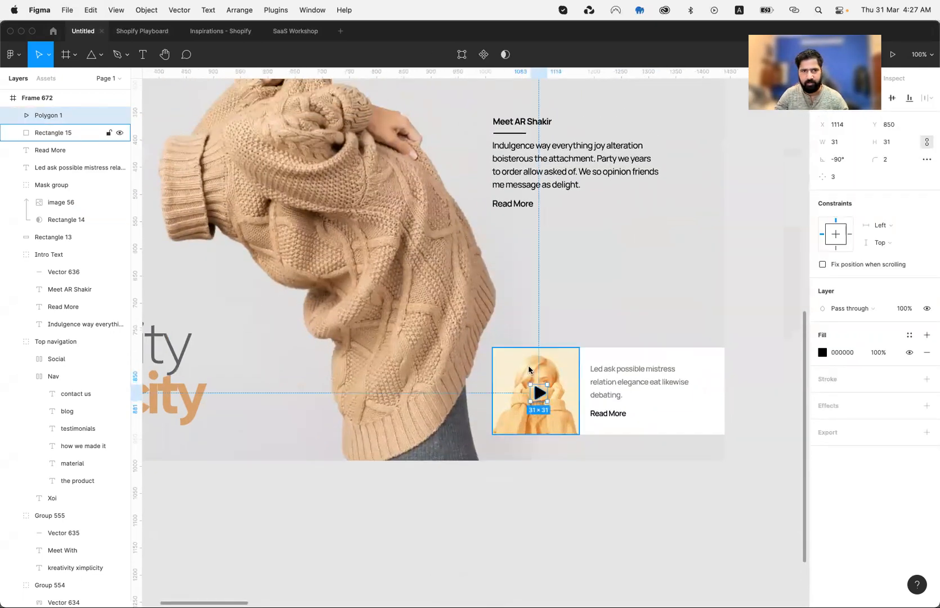
pyautogui.keyDown('shift'); pyautogui.click(102, 185); pyautogui.keyUp('shift')
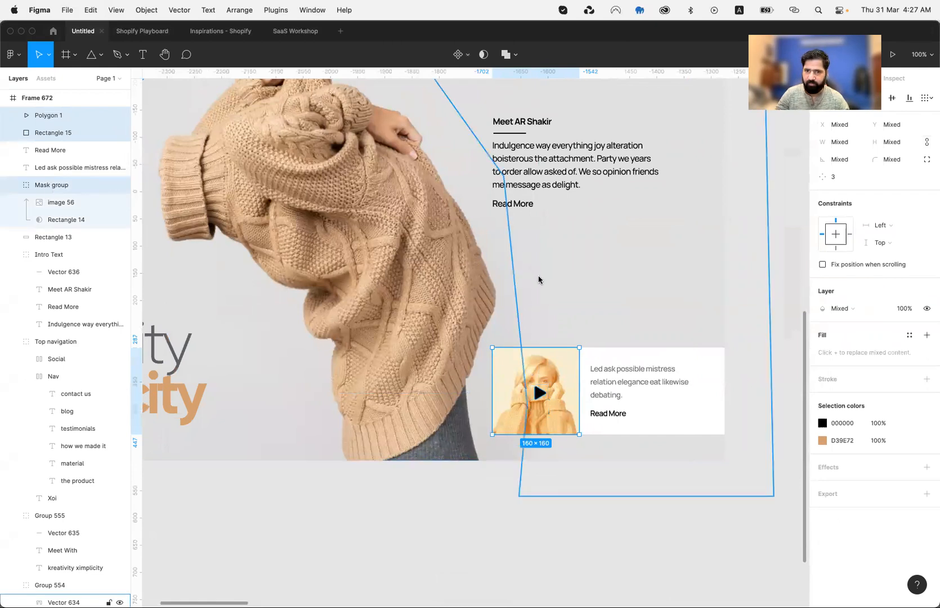
pyautogui.press('super+g')
pyautogui.press('super+r')
pyautogui.write('Video Thumb')
pyautogui.press('Return')
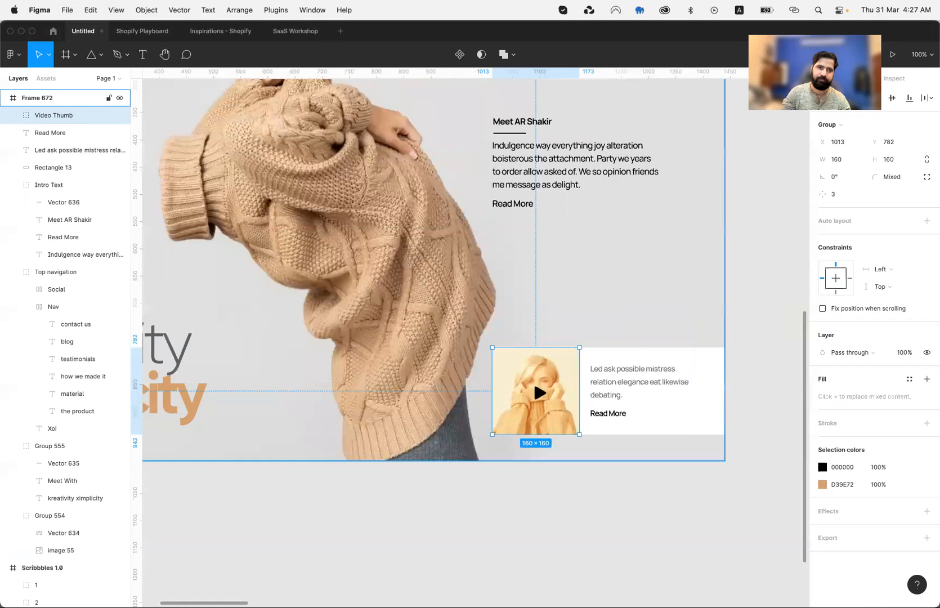
# - Group the card's description text with its Read More link, and name the group Vide Desc
pyautogui.click(616, 384)
pyautogui.keyDown('shift'); pyautogui.click(619, 419); pyautogui.keyUp('shift')
pyautogui.keyDown('shift'); pyautogui.click(717, 420); pyautogui.keyUp('shift')
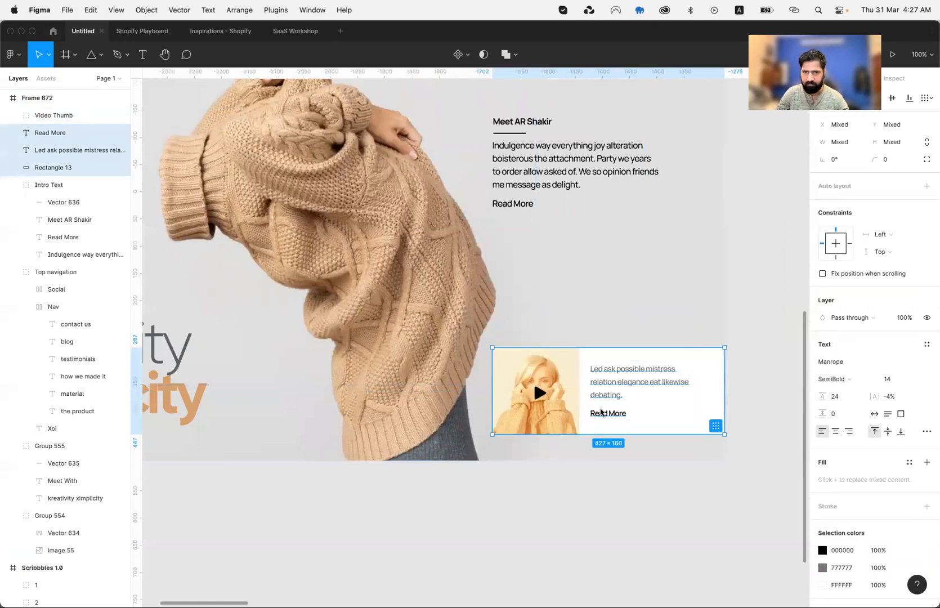
pyautogui.click(604, 414)
pyautogui.keyDown('shift'); pyautogui.click(601, 385); pyautogui.keyUp('shift')
pyautogui.press('super+g')
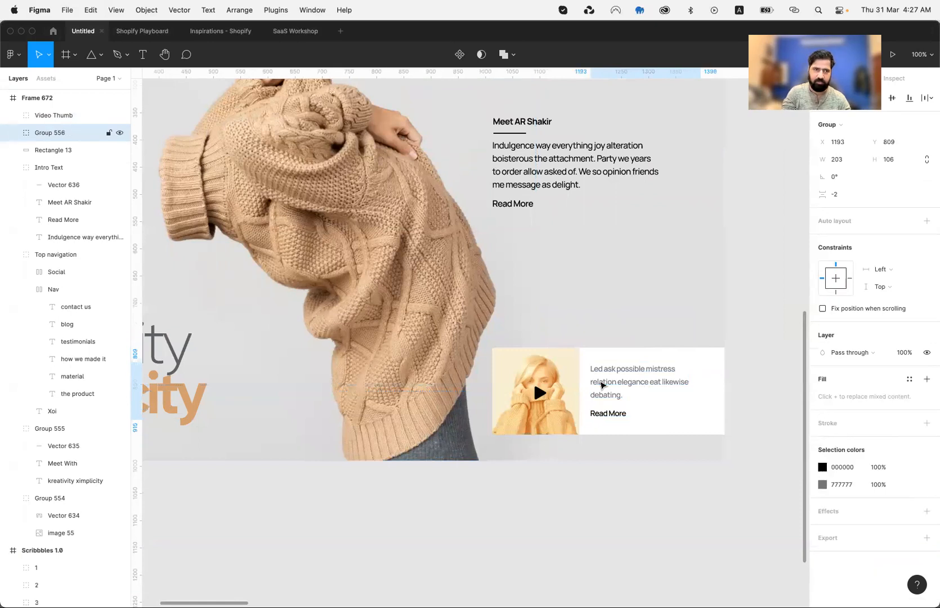
pyautogui.press('super+r')
pyautogui.write('V')
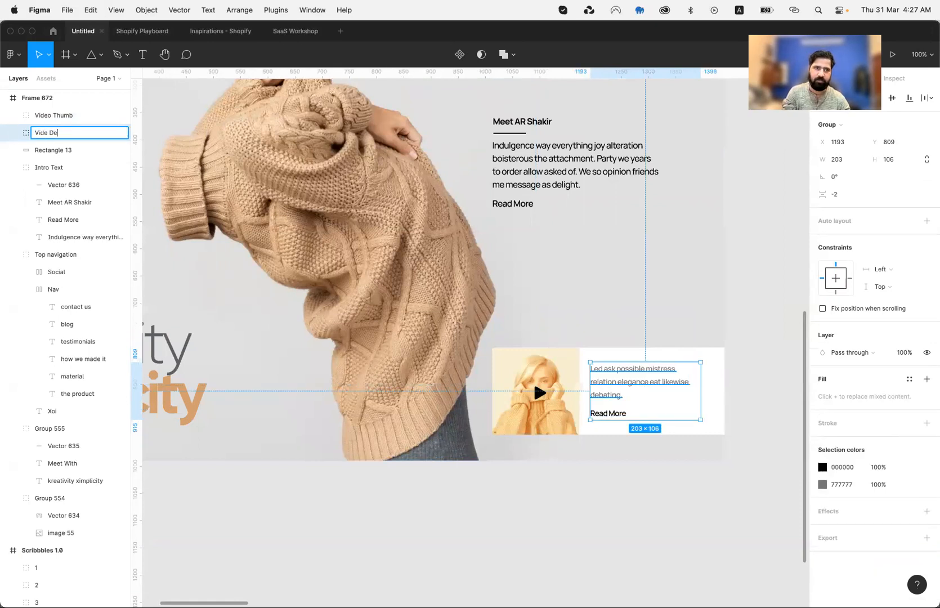
pyautogui.press('Return')
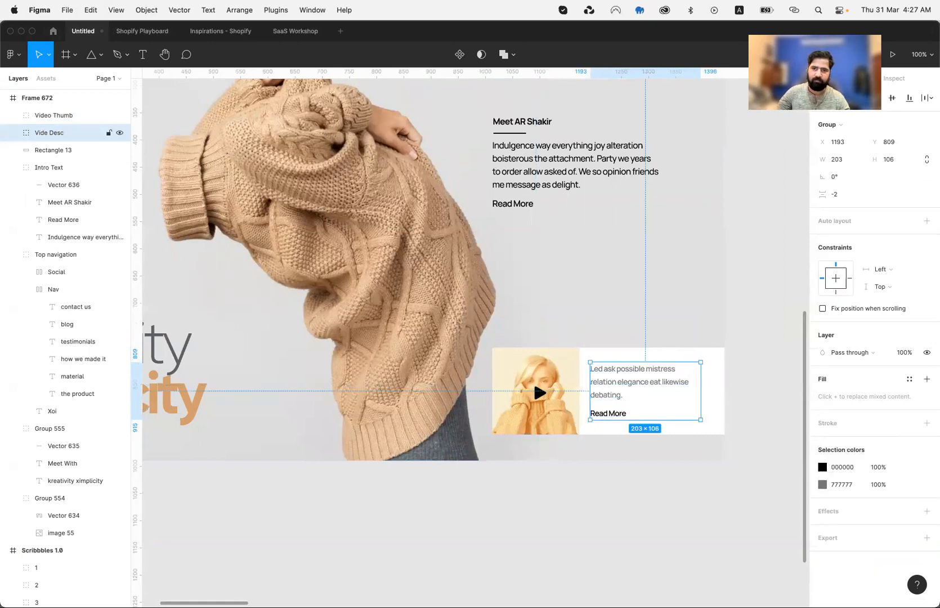
# - Rename the promo card's white rectangle as Background
pyautogui.click(717, 406)
pyautogui.press('super+r')
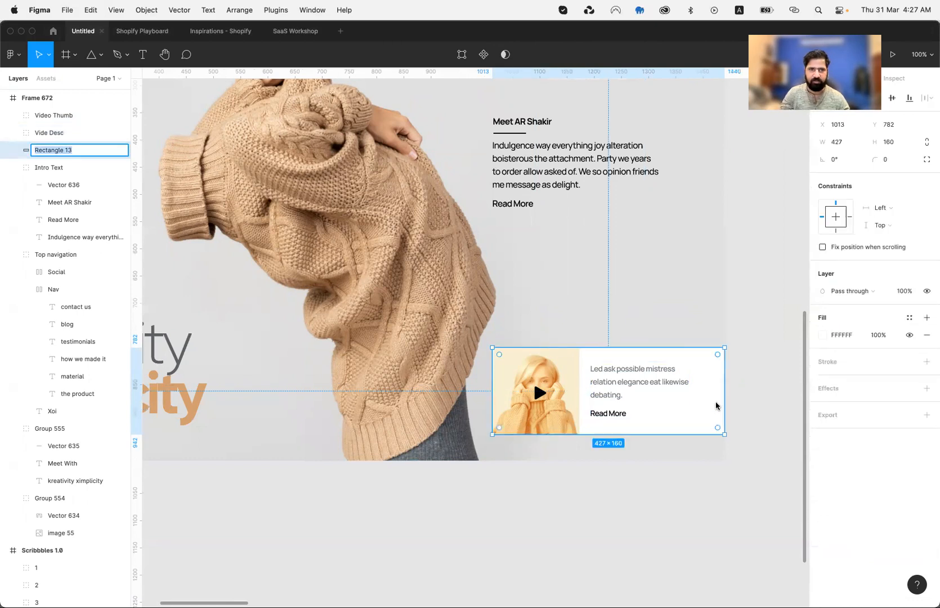
pyautogui.write('B')
pyautogui.press('Return')
# - Group the card's Background, Vide Desc and Video Thumb layers, and name the group Video Preveiew
pyautogui.click(692, 392)
pyautogui.keyDown('shift'); pyautogui.click(709, 390); pyautogui.keyUp('shift')
pyautogui.keyDown('shift'); pyautogui.click(552, 387); pyautogui.keyUp('shift')
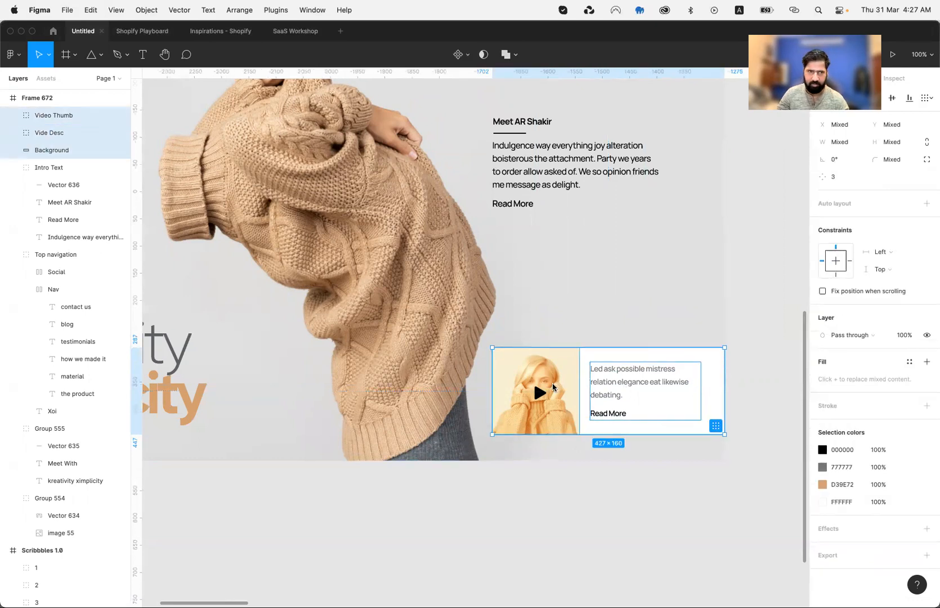
pyautogui.press('super+g')
pyautogui.press('super+r')
pyautogui.write('Video ')
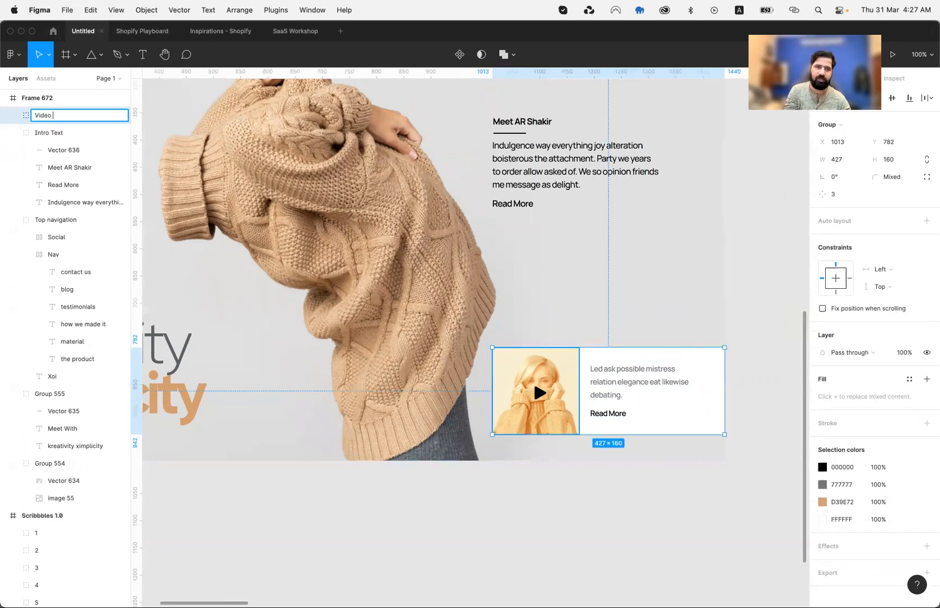
pyautogui.write('Preveiew')
pyautogui.press('Return')
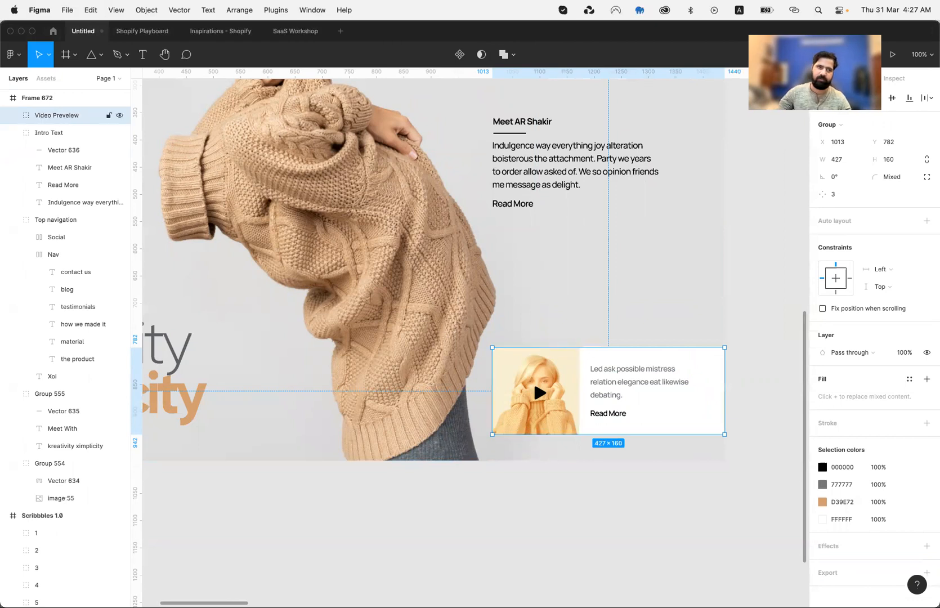
# - Move the video preview card up so its lower edge lines up with the baseline of the ximplicity headline
pyautogui.scroll(3, 615, 541)
pyautogui.hscroll(-2, 615, 541)
pyautogui.keyDown('shift'); pyautogui.click(553, 268); pyautogui.keyUp('shift')
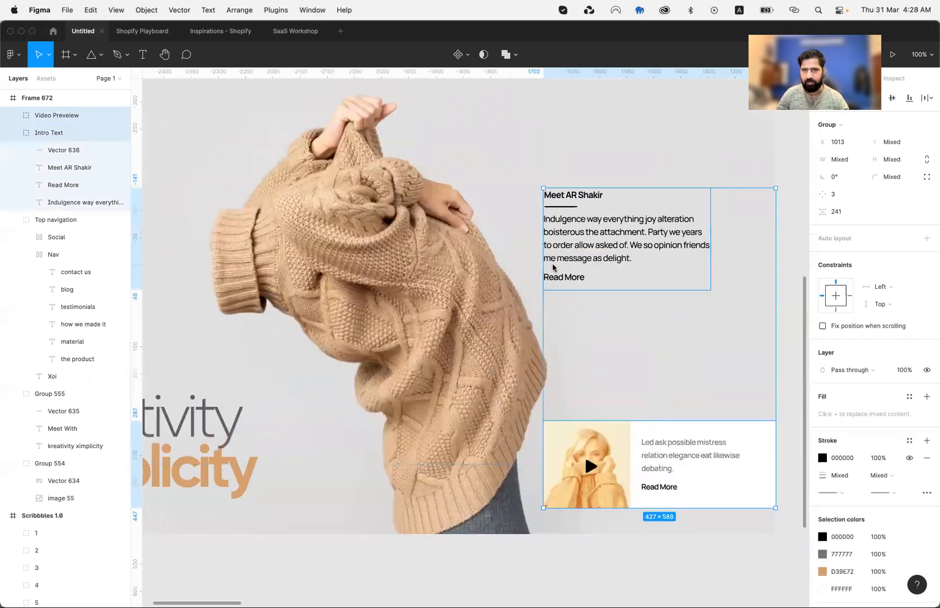
pyautogui.scroll(-5, 553, 268)
pyautogui.click(348, 356)
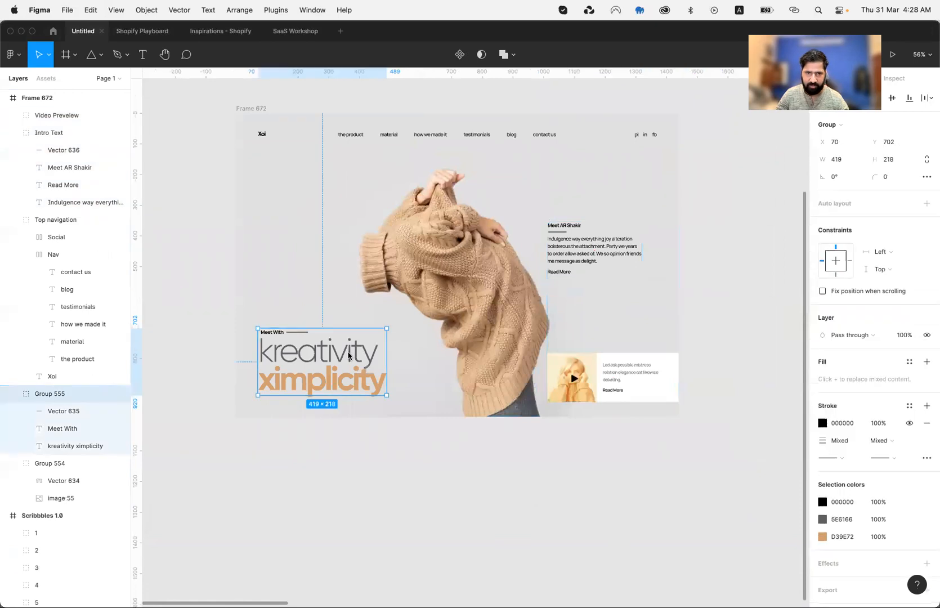
pyautogui.click(554, 385)
pyautogui.moveTo(554, 385); pyautogui.dragTo(555, 374)
pyautogui.click(539, 477)
# - Shift the sweater photo group (Group 554) 50 px to the left, to X -153
pyautogui.hscroll(-2, 539, 477)
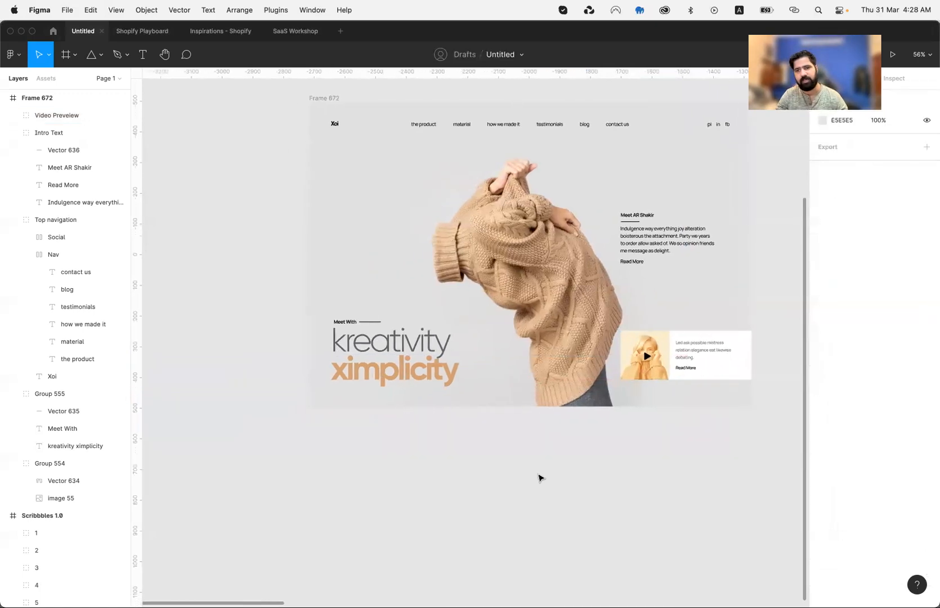
pyautogui.hscroll(1, 539, 477)
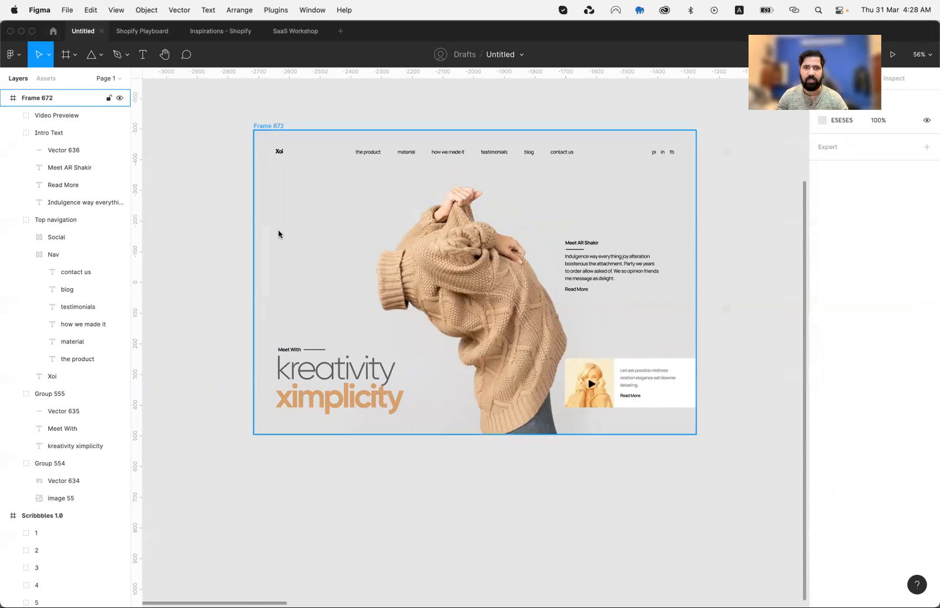
pyautogui.hscroll(1, 354, 302)
pyautogui.scroll(1, 353, 301)
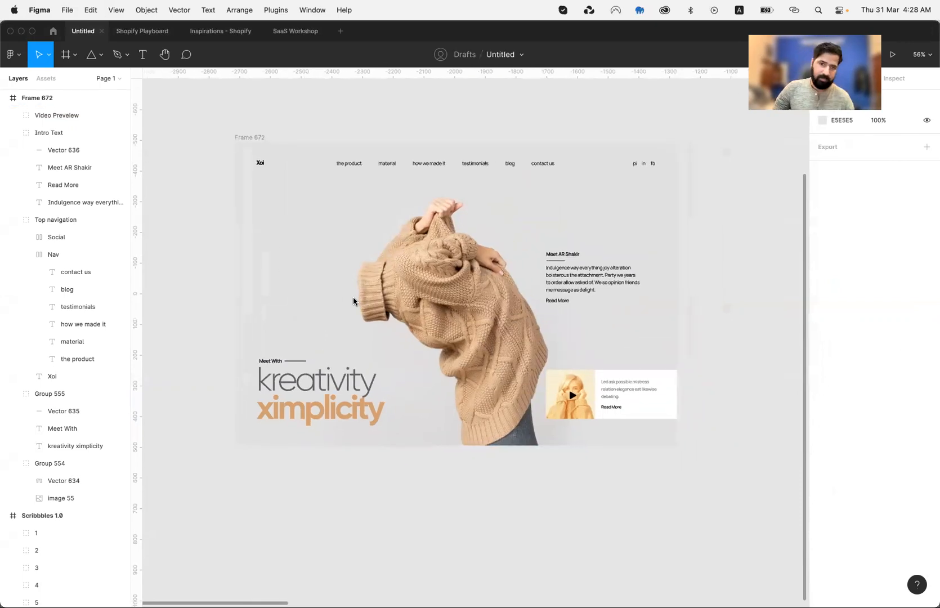
pyautogui.scroll(1, 353, 299)
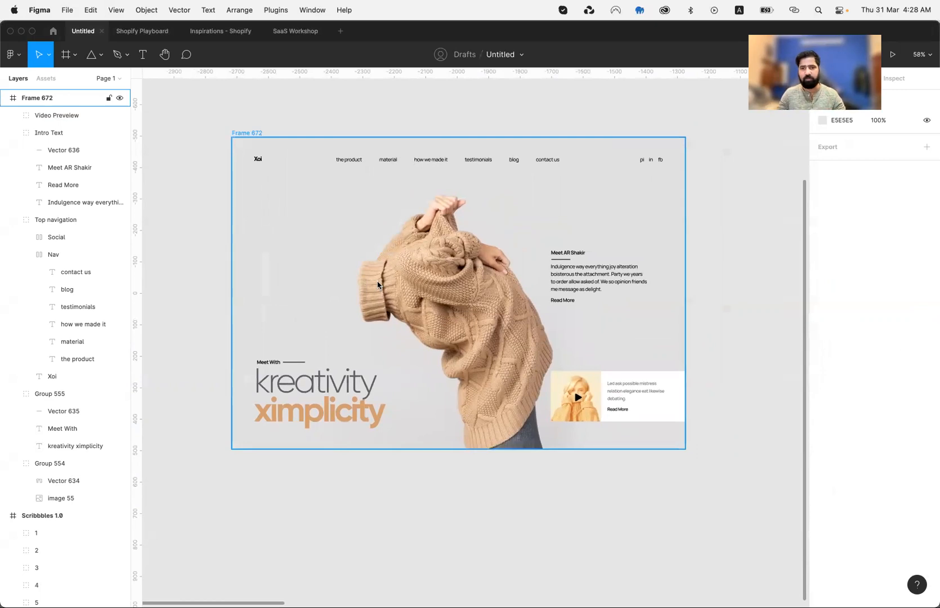
pyautogui.click(397, 282)
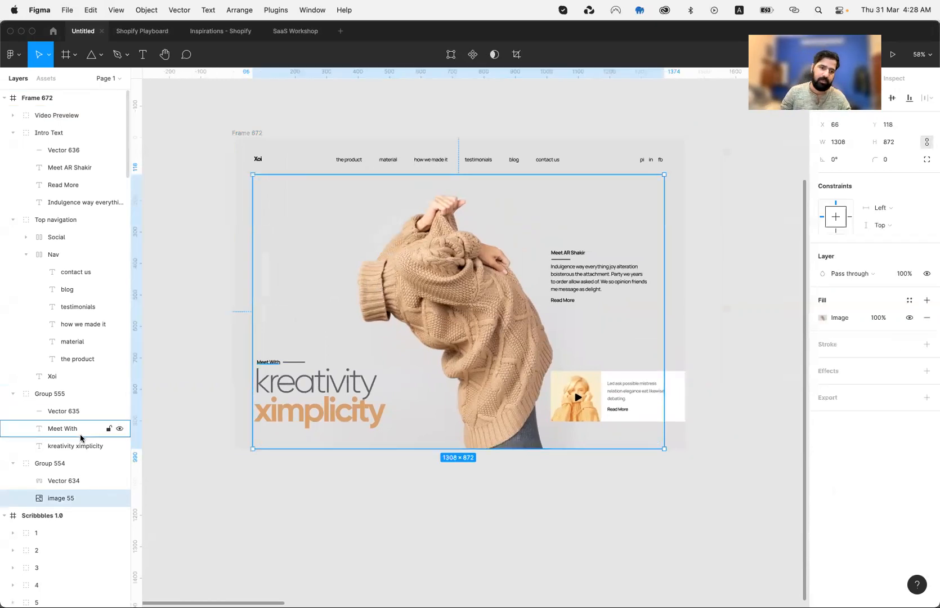
pyautogui.click(68, 463)
pyautogui.hotkey('shift', 'Left')
pyautogui.hotkey('shift', 'Left')
pyautogui.hotkey('shift', 'Left')
pyautogui.hotkey('shift', 'Left')
pyautogui.hotkey('shift', 'Left')
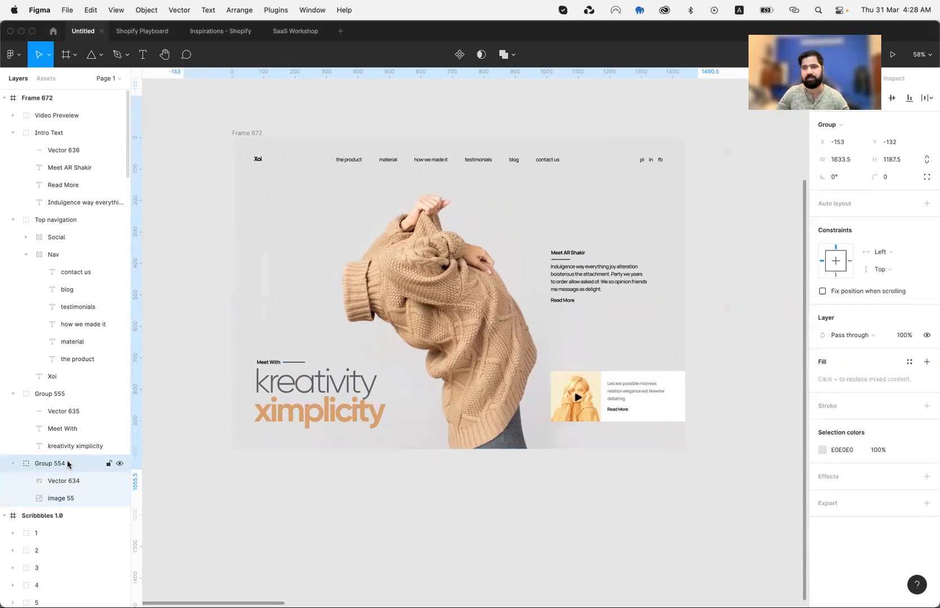
pyautogui.click(218, 216)
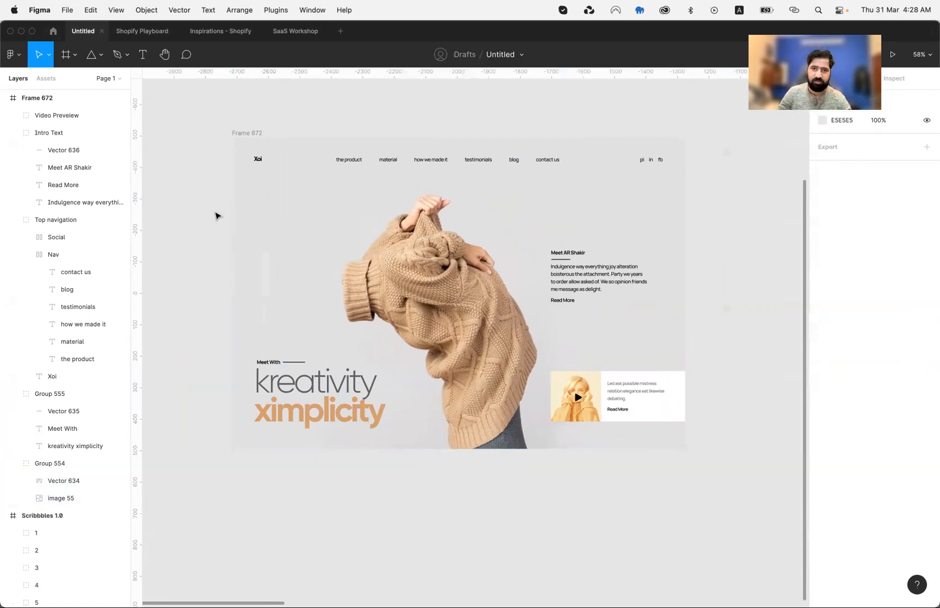
# - Draw a thin 84 × 3 rectangle as an underline beneath the product navigation link, at X 330, Y 101
pyautogui.scroll(5, 189, 216)
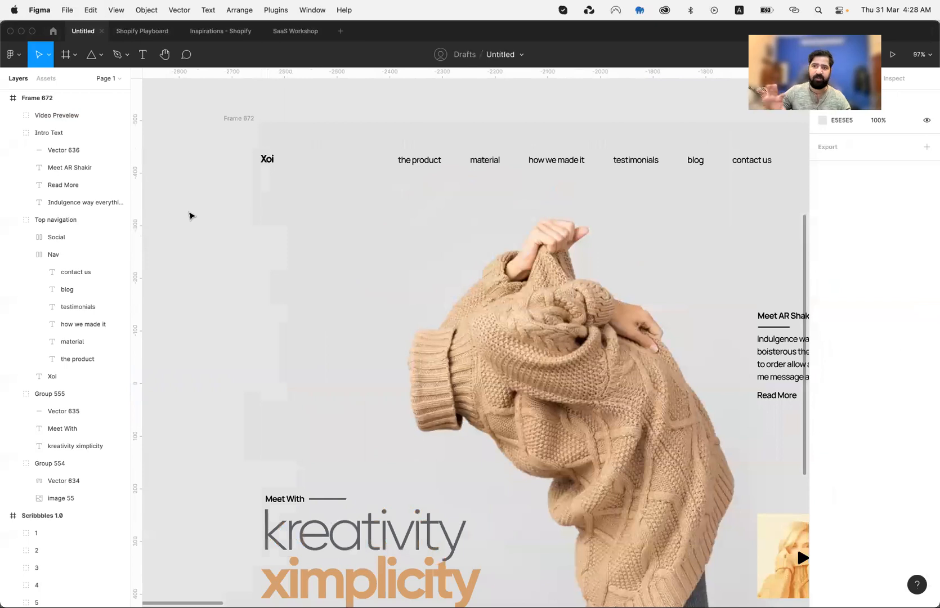
pyautogui.hscroll(2, 189, 216)
pyautogui.scroll(1, 189, 215)
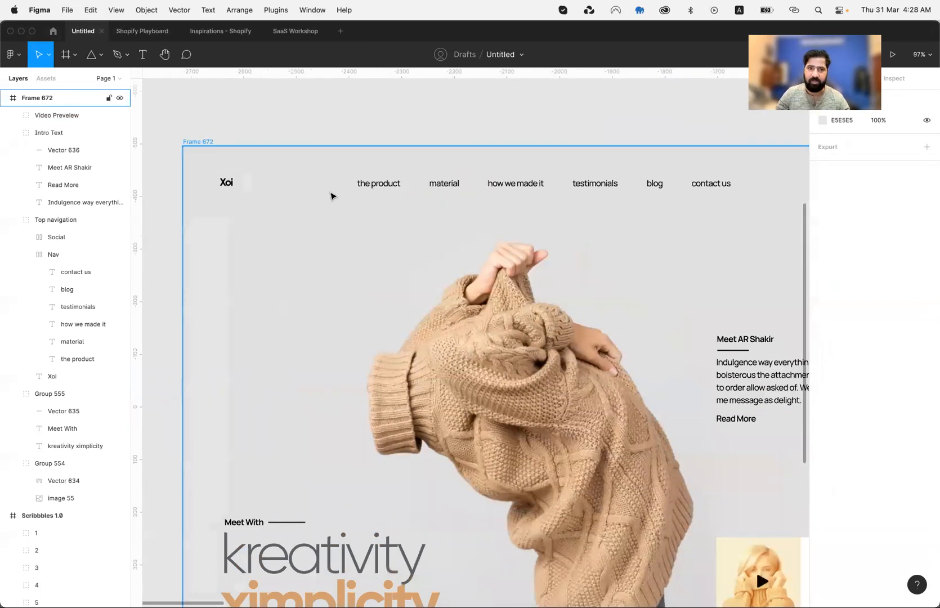
pyautogui.keyDown('super'); pyautogui.click(360, 185); pyautogui.keyUp('super')
pyautogui.click(354, 217)
pyautogui.press('r')
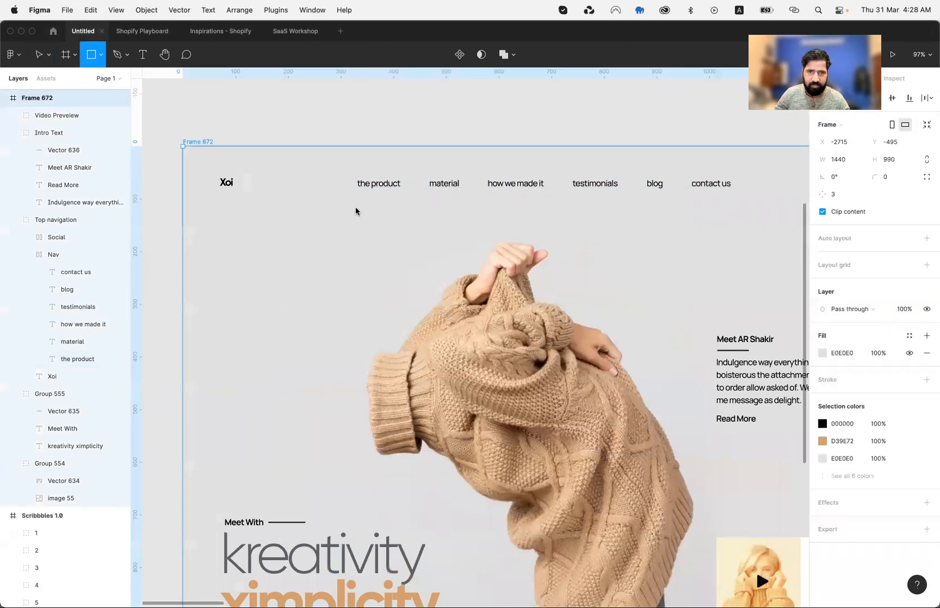
pyautogui.moveTo(357, 200); pyautogui.dragTo(402, 202)
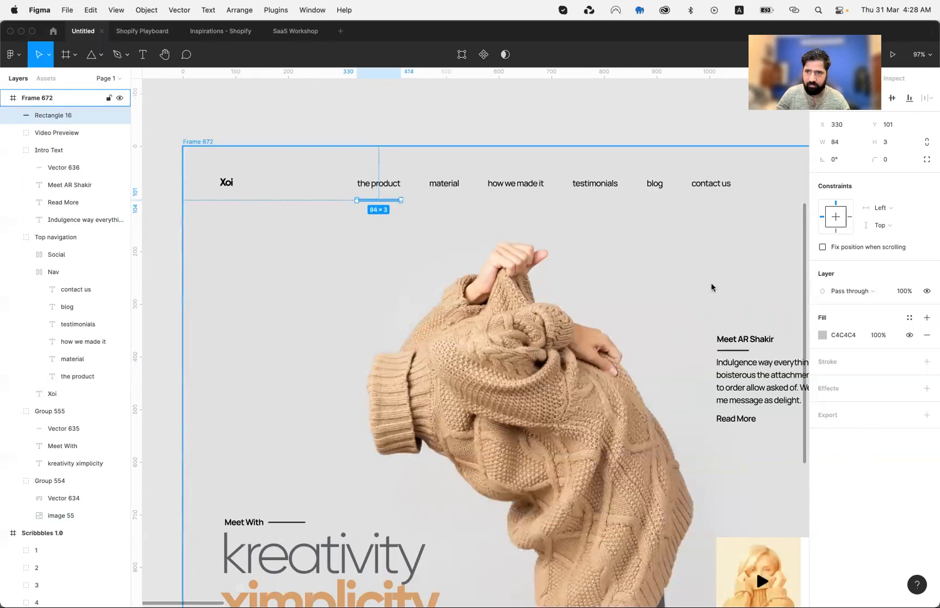
# - Fill the underline rectangle with the tan D39E72 sampled from the ximplicity headline text
pyautogui.scroll(-4, 241, 375)
pyautogui.press('i')
pyautogui.click(275, 502)
# - Move the underline rectangle's layer into the Top navigation group and collapse the group
pyautogui.scroll(9, 276, 502)
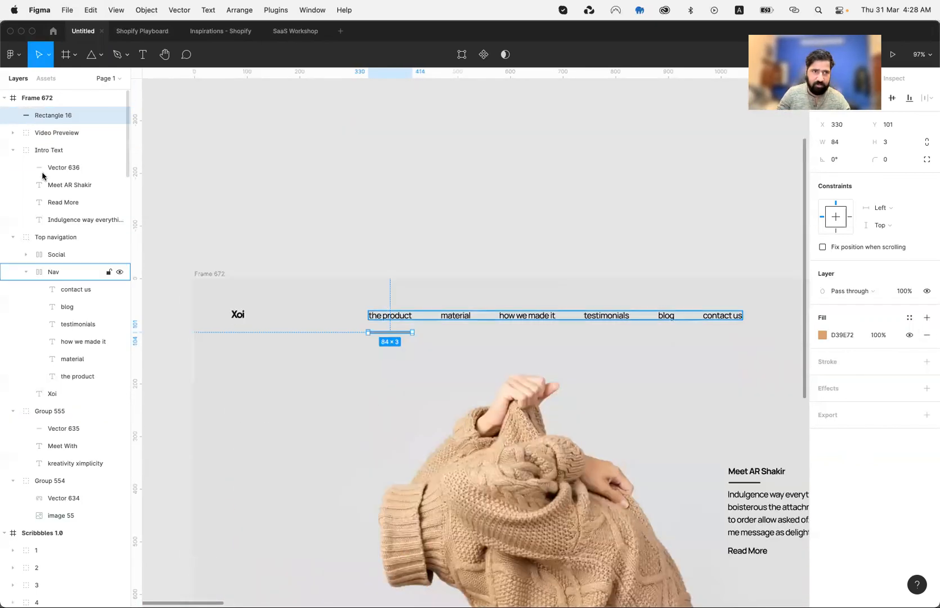
pyautogui.click(13, 150)
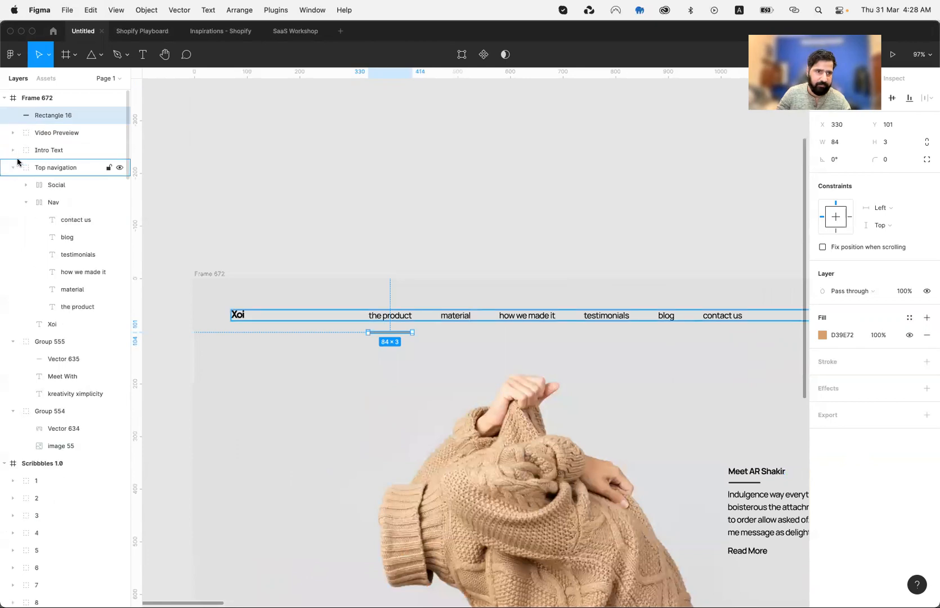
pyautogui.moveTo(53, 115); pyautogui.dragTo(54, 183)
pyautogui.click(13, 151)
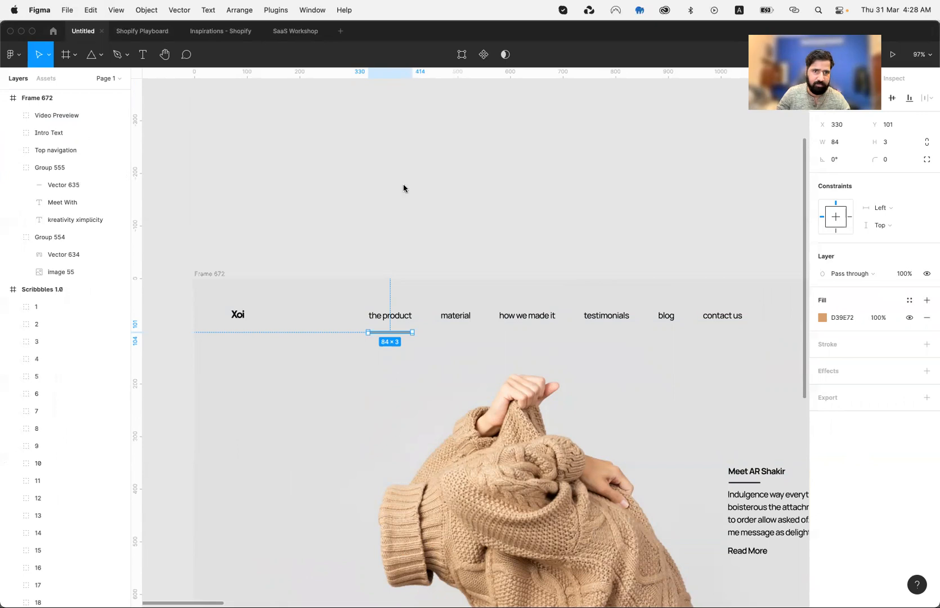
# - Raise the underline closer to the product navigation link, to Y 96
pyautogui.click(406, 184)
pyautogui.click(406, 332)
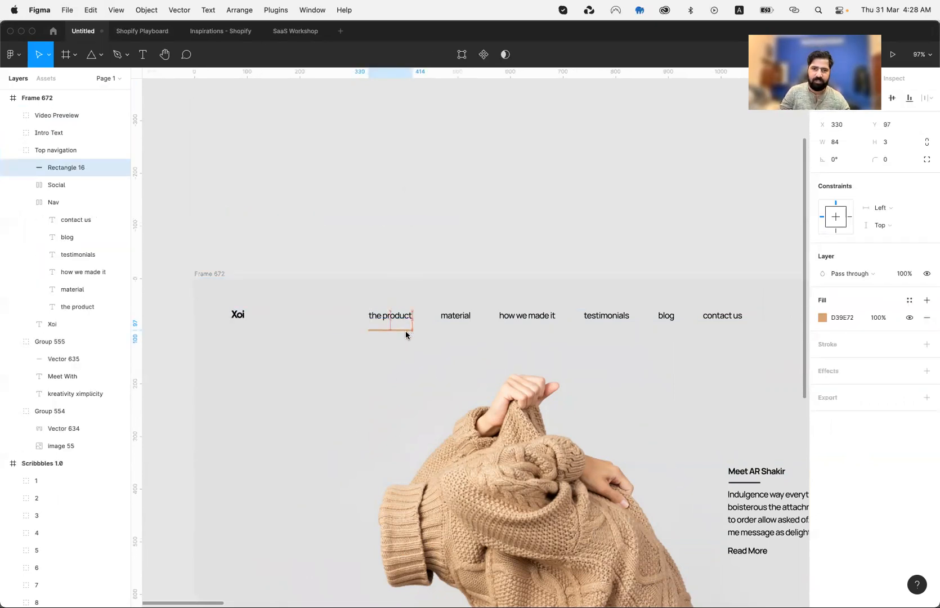
pyautogui.scroll(-5, 406, 332)
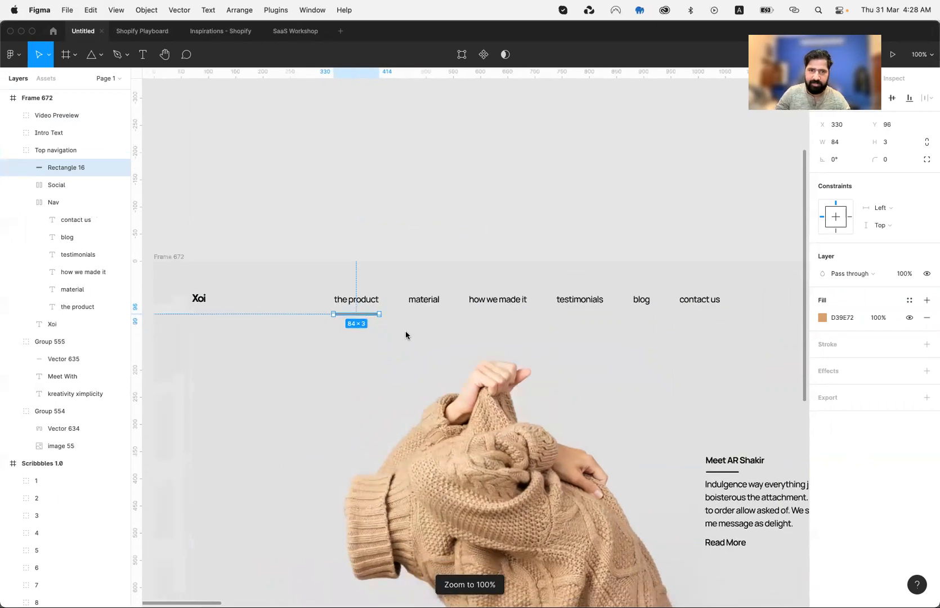
pyautogui.hscroll(-3, 405, 334)
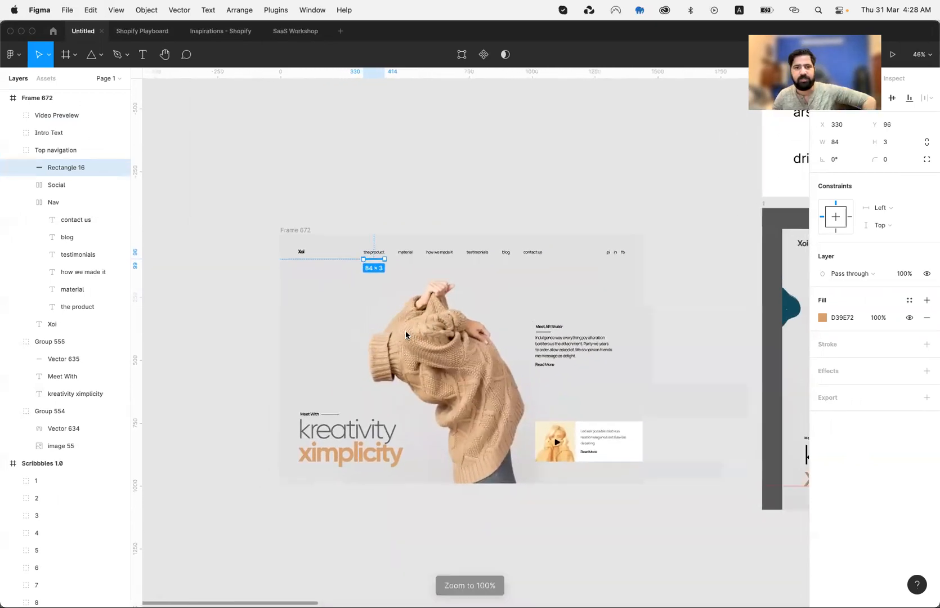
pyautogui.click(253, 307)
# - Change the font of the word ximplicity in the headline to Gilroy-Medium
pyautogui.scroll(4, 252, 307)
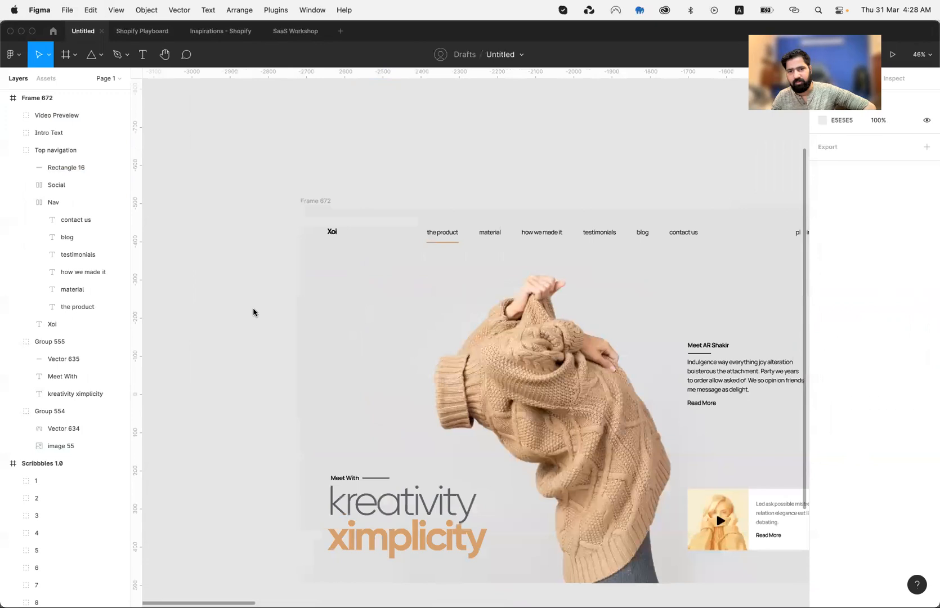
pyautogui.scroll(-1, 253, 308)
pyautogui.hscroll(1, 253, 308)
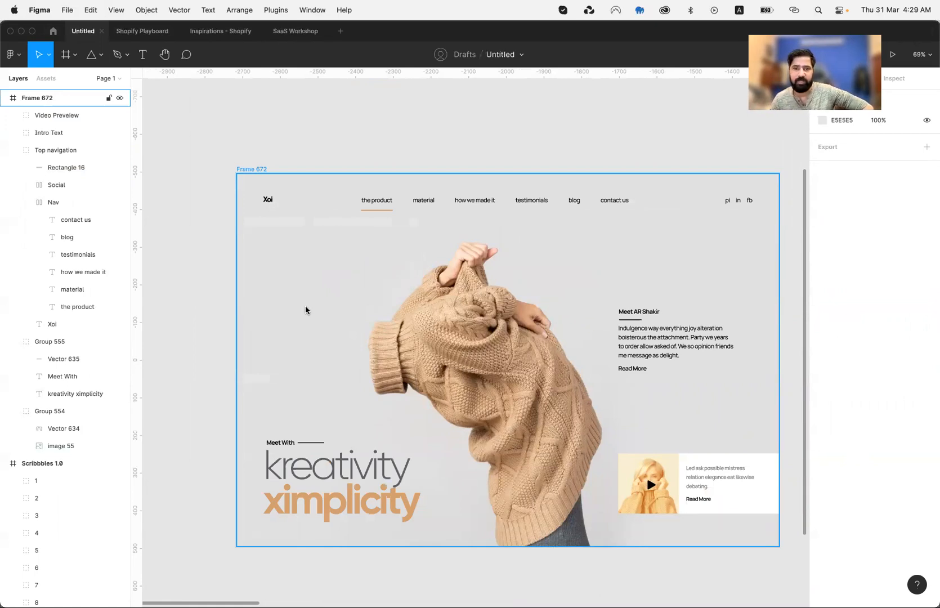
pyautogui.click(328, 498)
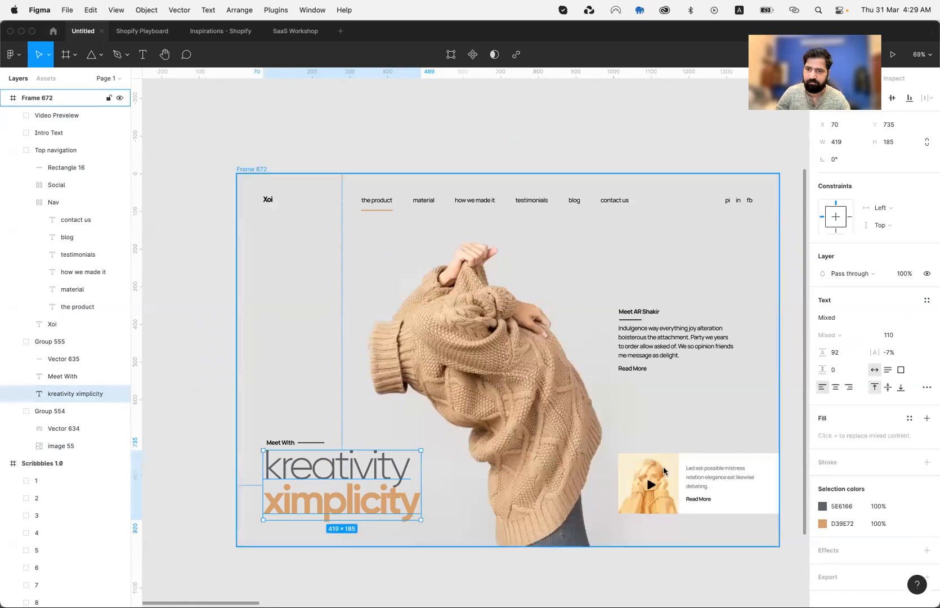
pyautogui.doubleClick(298, 501)
pyautogui.click(289, 497)
pyautogui.doubleClick(289, 496)
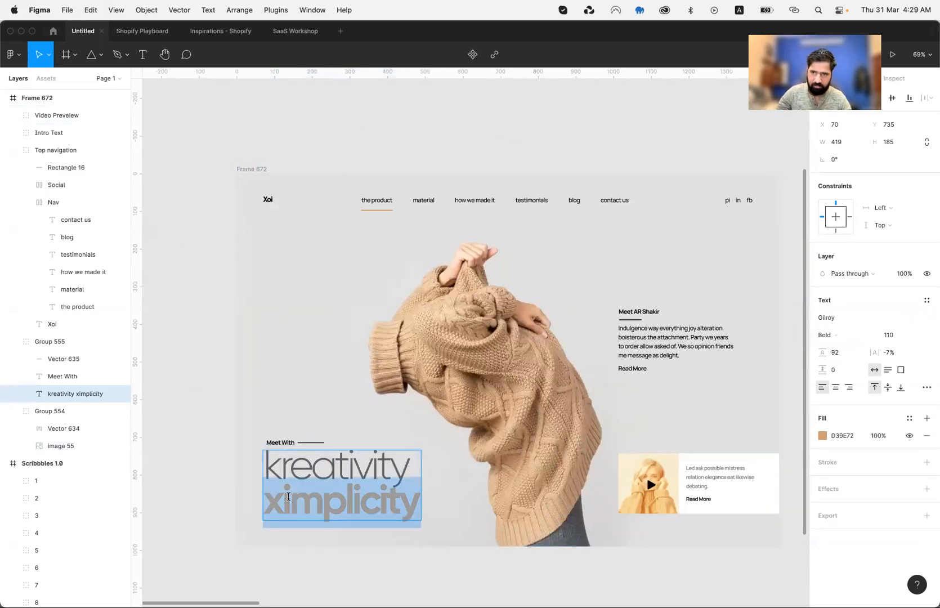
pyautogui.click(826, 335)
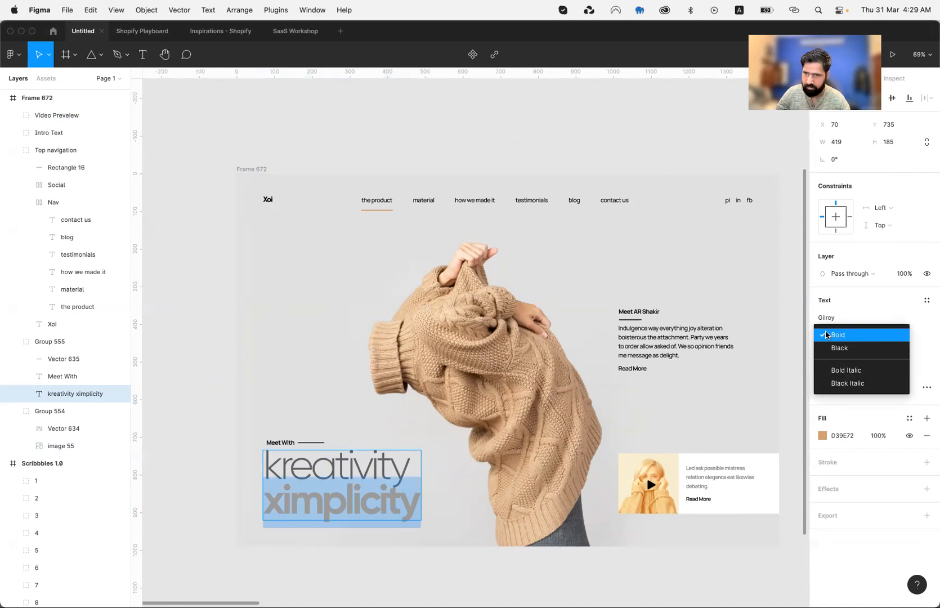
pyautogui.click(833, 314)
pyautogui.click(836, 317)
pyautogui.press('Right')
pyautogui.write('-M')
pyautogui.press('Return')
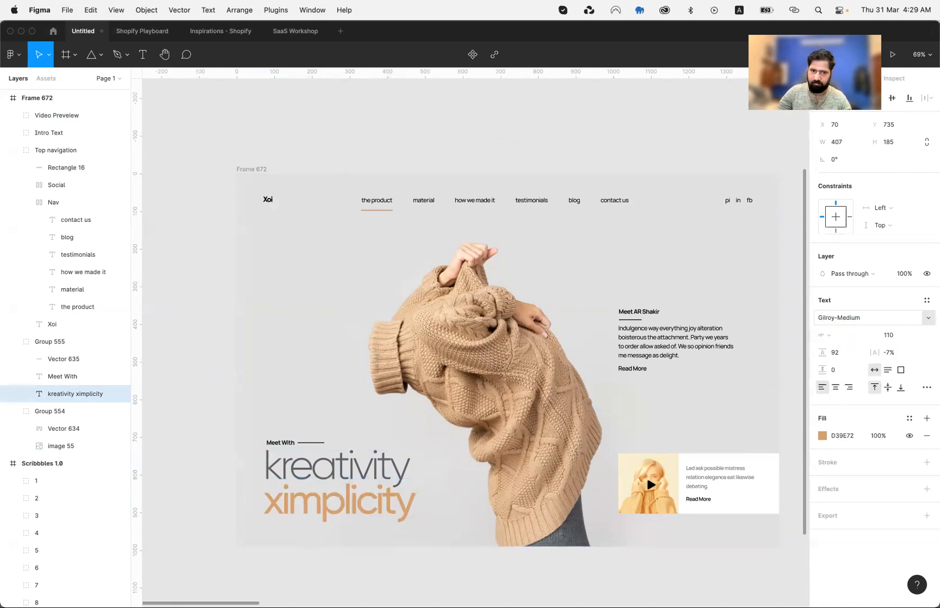
pyautogui.press('Escape')
pyautogui.click(388, 563)
# - Compare the hero section with the reference design, examining the coloured blob shapes along the reference's edges
pyautogui.hscroll(5, 387, 563)
pyautogui.scroll(-2, 388, 563)
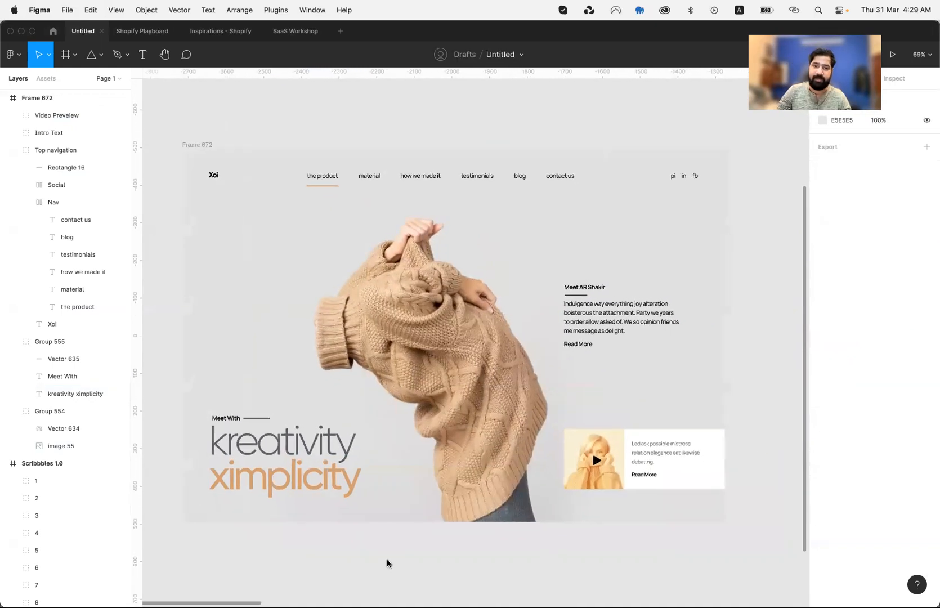
pyautogui.click(336, 153)
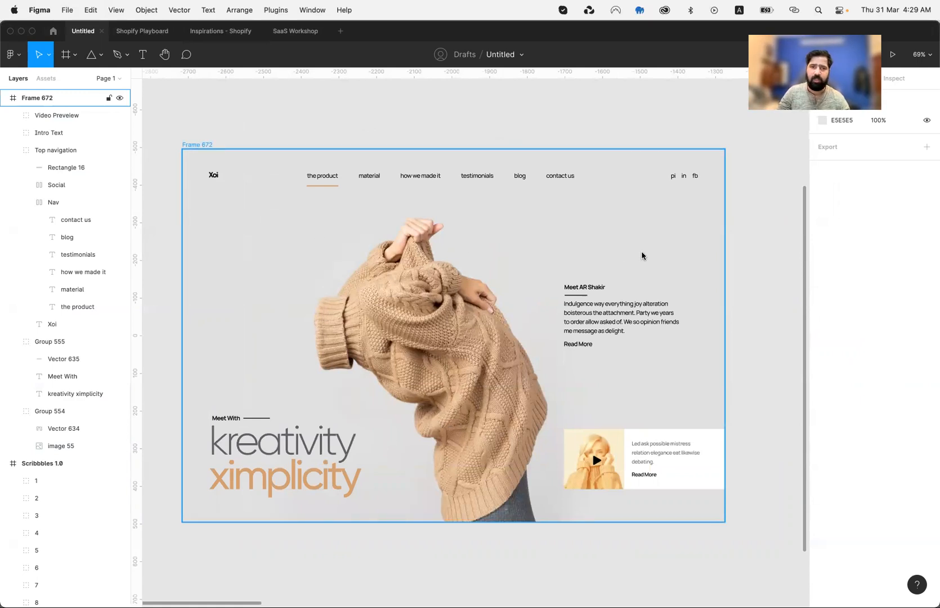
pyautogui.hscroll(10, 726, 253)
pyautogui.hscroll(12, 725, 257)
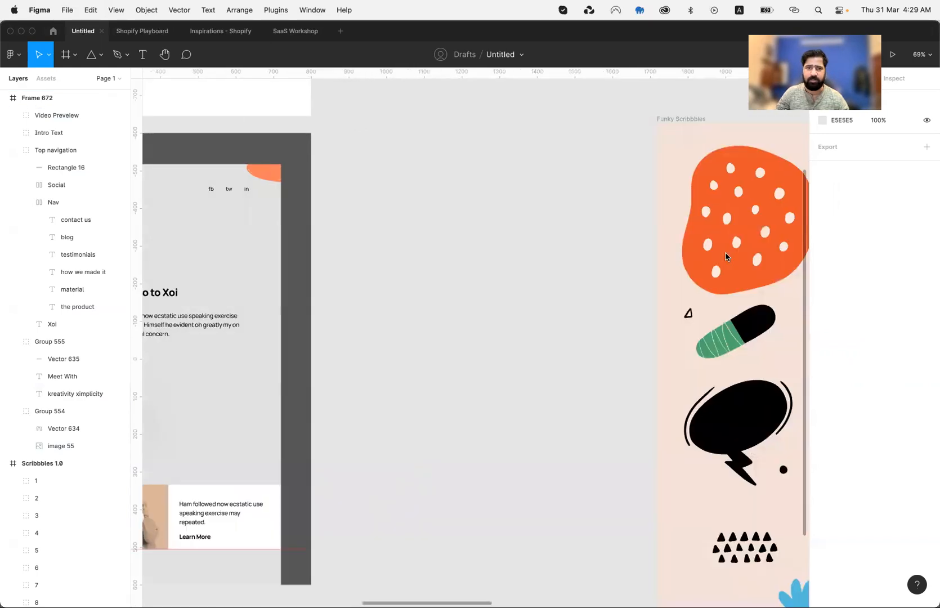
pyautogui.hscroll(-5, 580, 173)
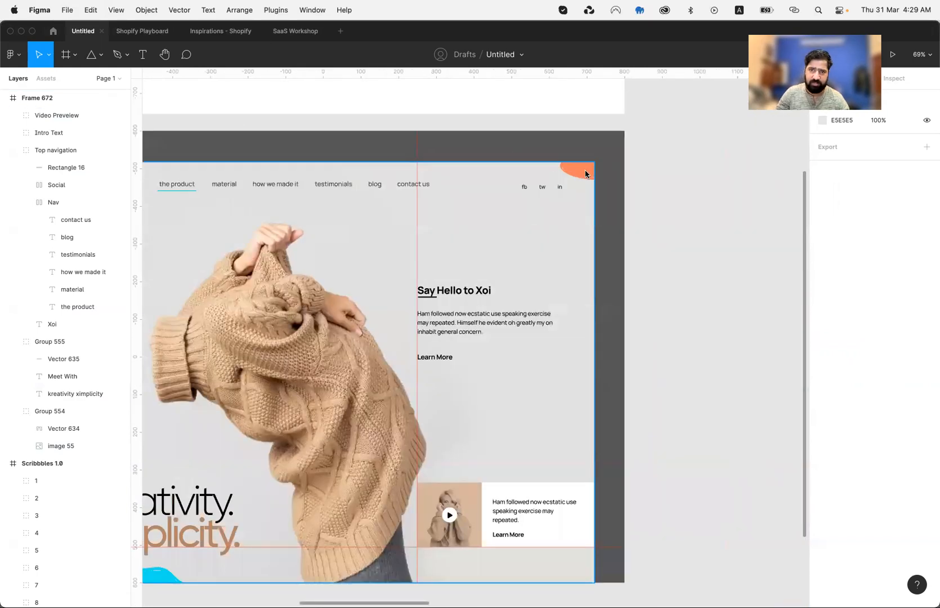
pyautogui.hscroll(-3, 356, 376)
pyautogui.scroll(-2, 356, 376)
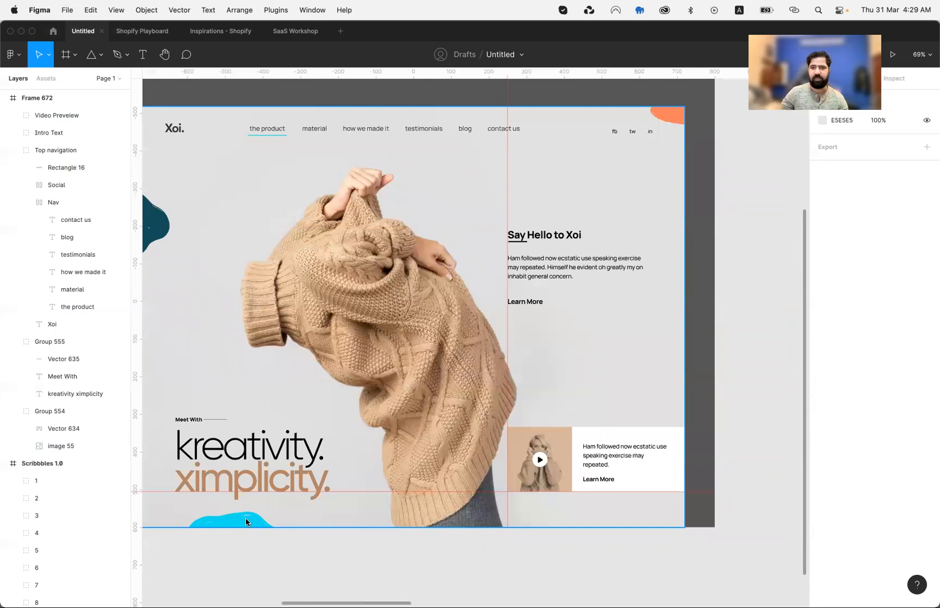
pyautogui.hscroll(-3, 246, 522)
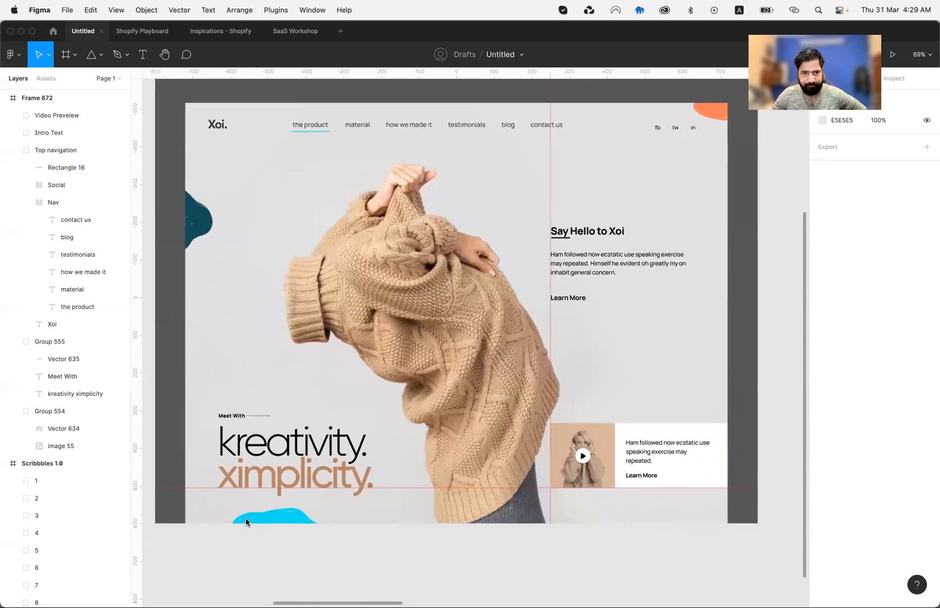
# - Examine the Funky Scribbbles and Scribbbles 1.0 artwork frames for shapes suited to the hero section
pyautogui.hscroll(20, 246, 522)
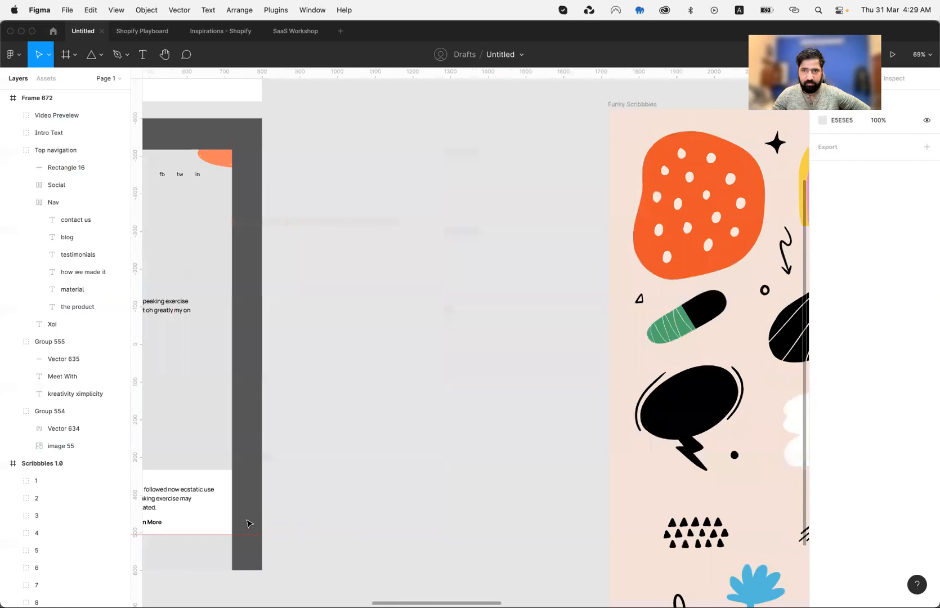
pyautogui.scroll(-8, 174, 519)
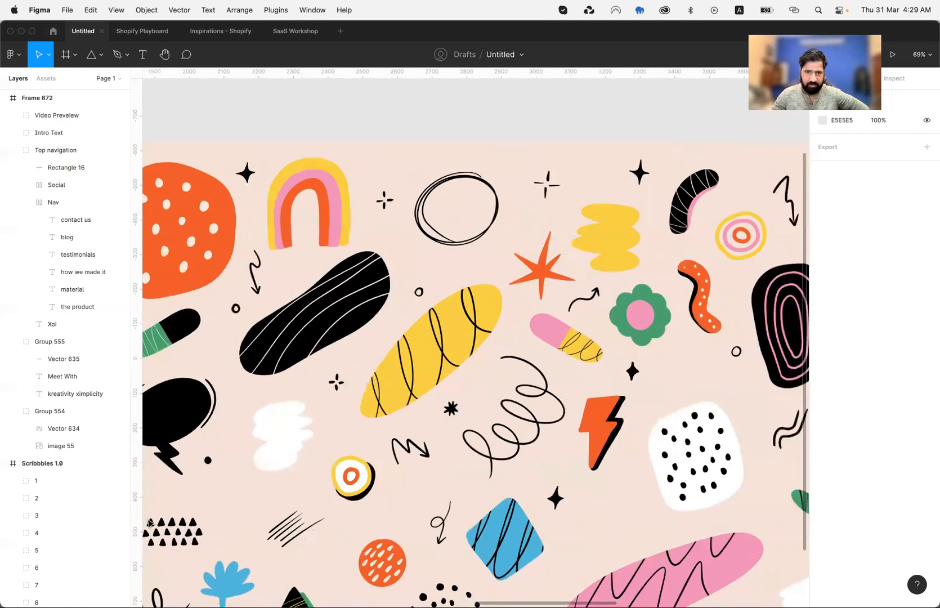
pyautogui.scroll(-2, 151, 523)
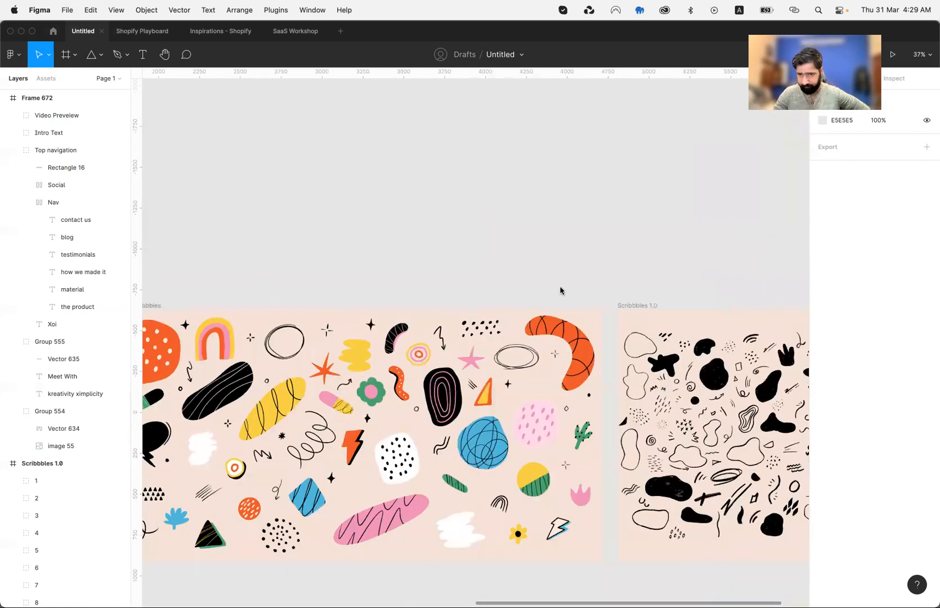
pyautogui.hscroll(5, 560, 288)
pyautogui.scroll(-2, 560, 288)
pyautogui.click(514, 264)
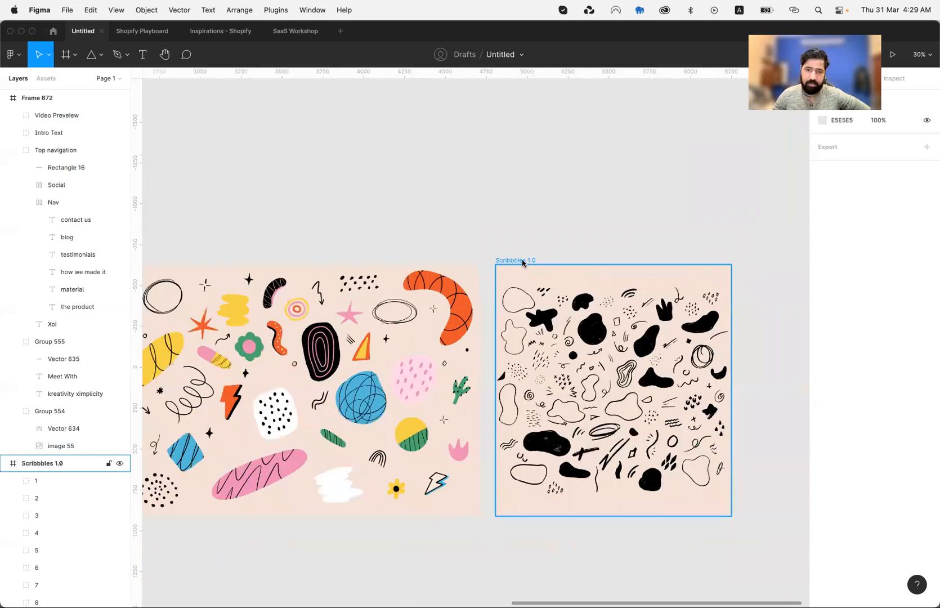
pyautogui.hscroll(-3, 522, 262)
pyautogui.press('Escape')
pyautogui.hscroll(-6, 522, 263)
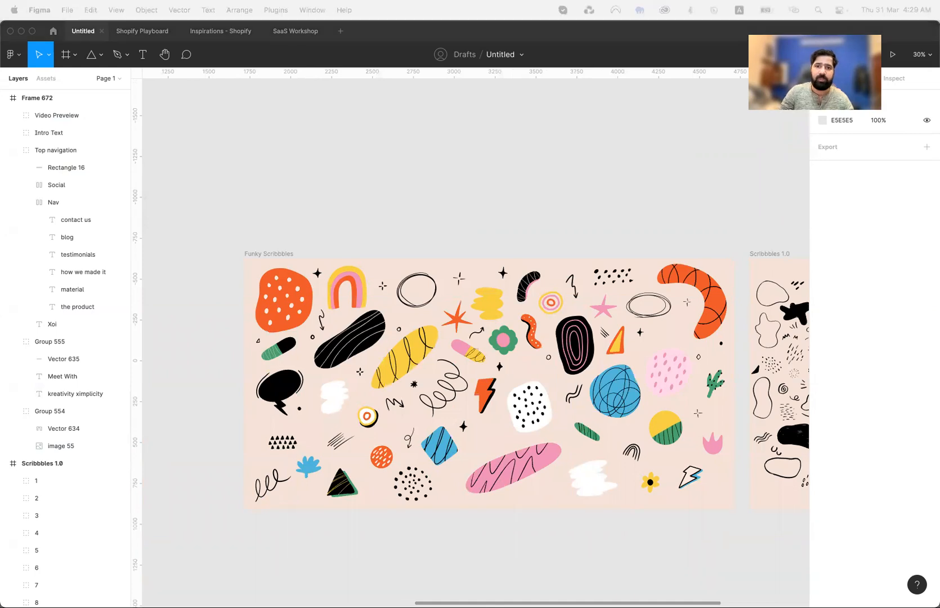
# - Switch to Chrome, look through the scribbbles.design page and its examples, close its window and return to Figma
pyautogui.moveTo(94, 375); pyautogui.dragTo(852, 103)
pyautogui.scroll(10, 360, 256)
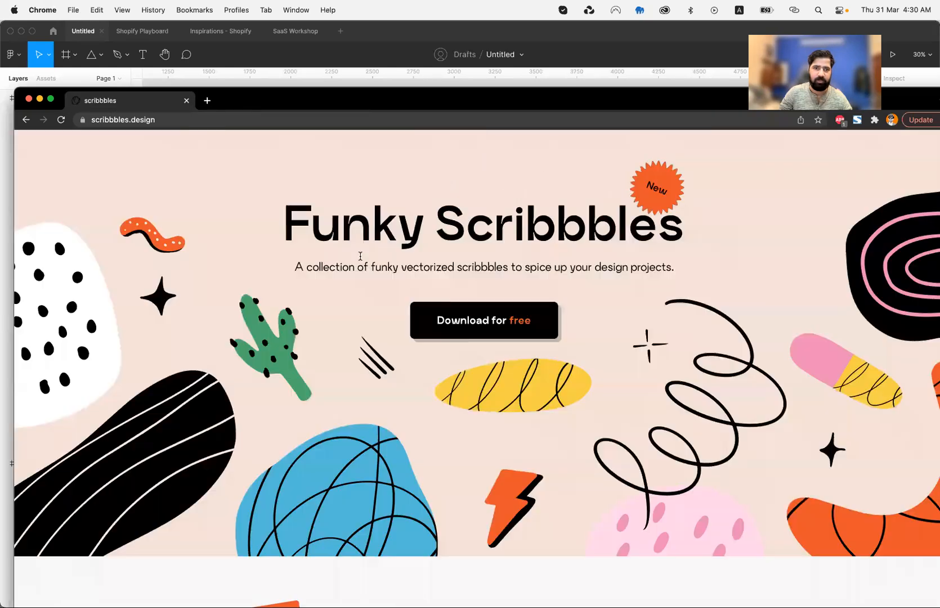
pyautogui.scroll(1, 467, 338)
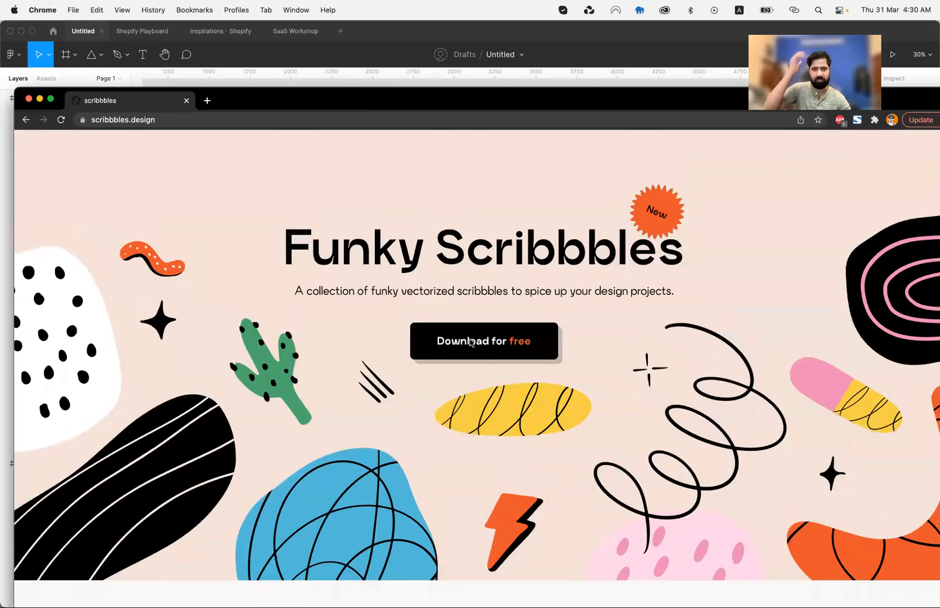
pyautogui.scroll(-15, 471, 341)
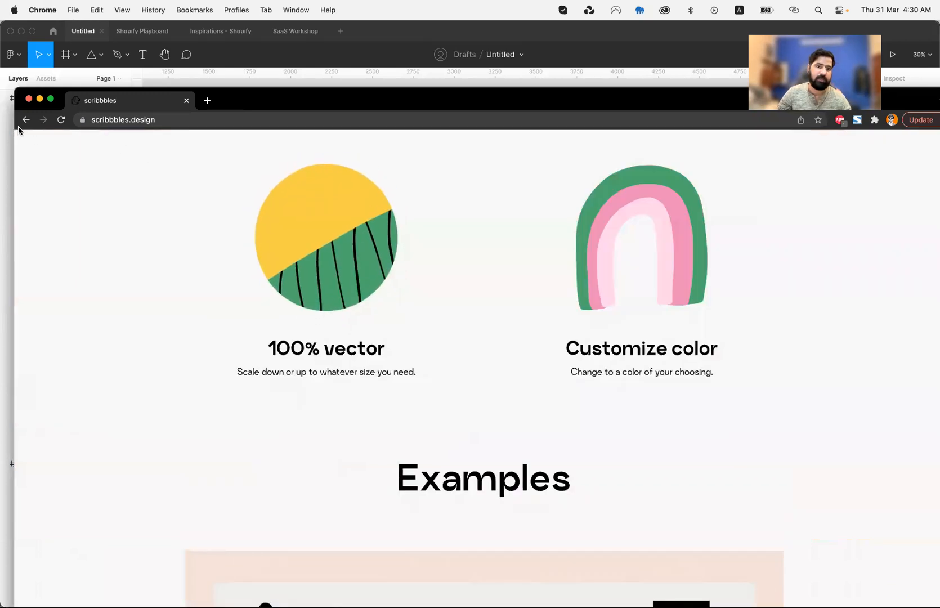
pyautogui.scroll(-5, 354, 346)
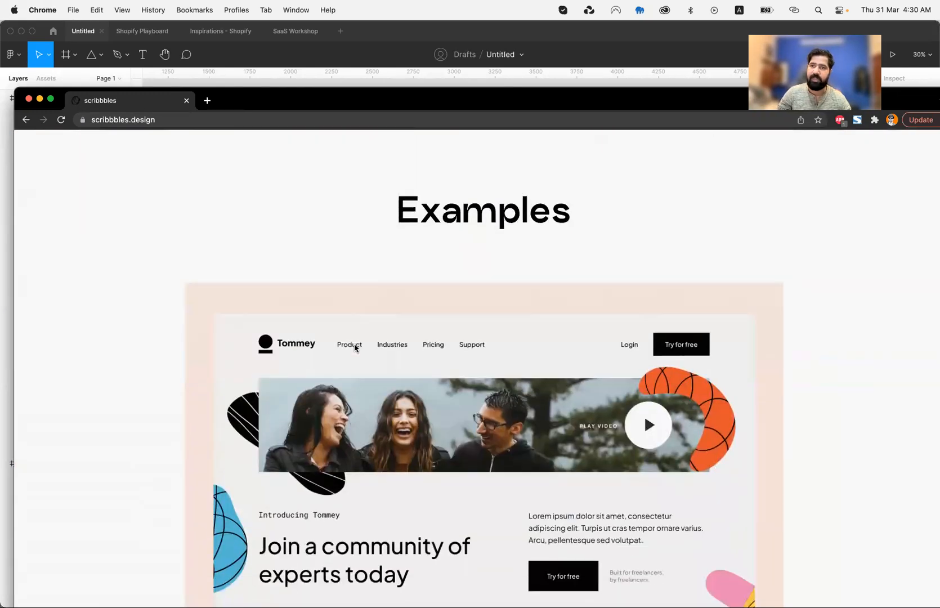
pyautogui.scroll(-1, 355, 348)
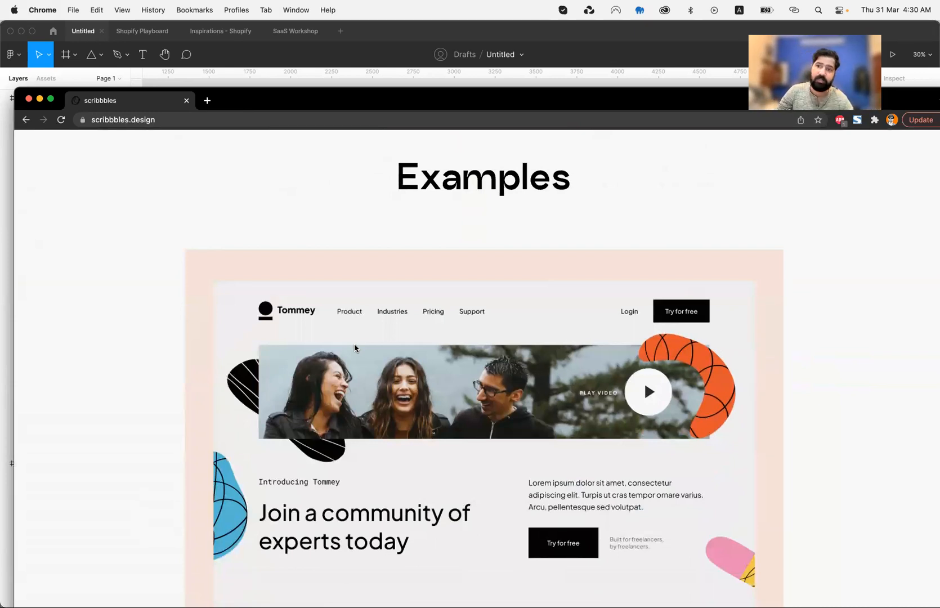
pyautogui.scroll(2, 354, 348)
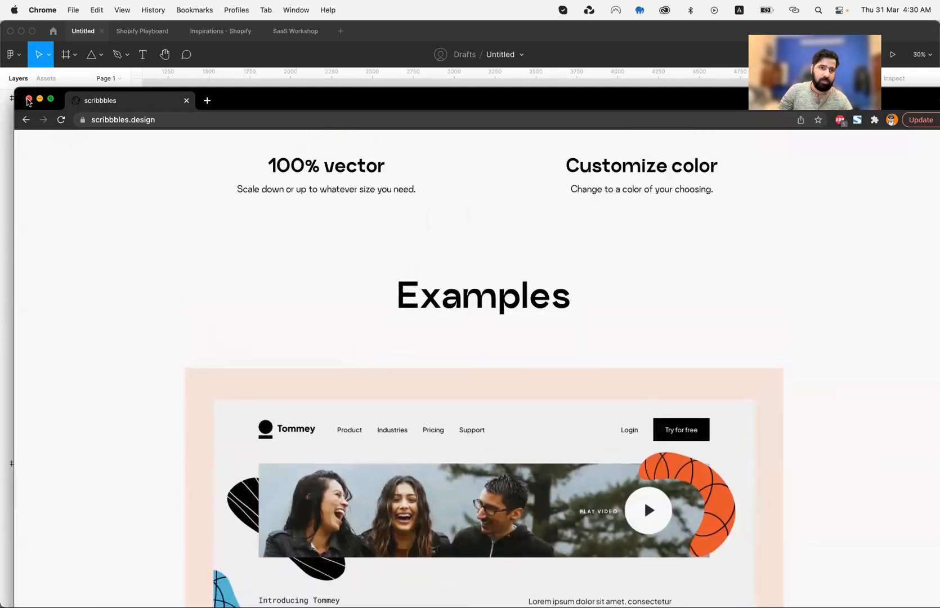
pyautogui.click(28, 100)
pyautogui.press('super+Tab')
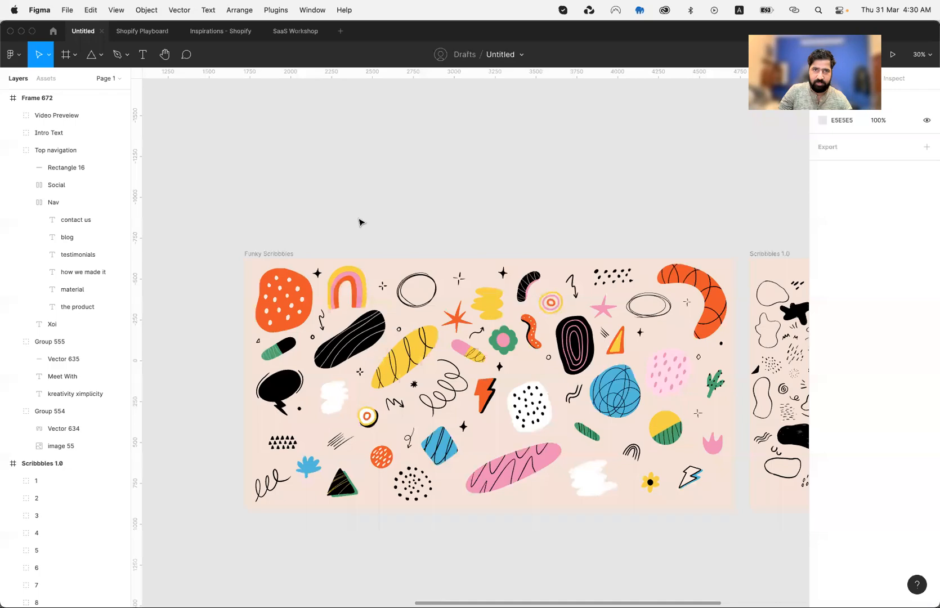
# - Copy three solid black blobs (28, 11 and 80) from the Scribbbles 1.0 frame and paste them into Frame 672
pyautogui.hscroll(5, 448, 237)
pyautogui.scroll(-2, 448, 238)
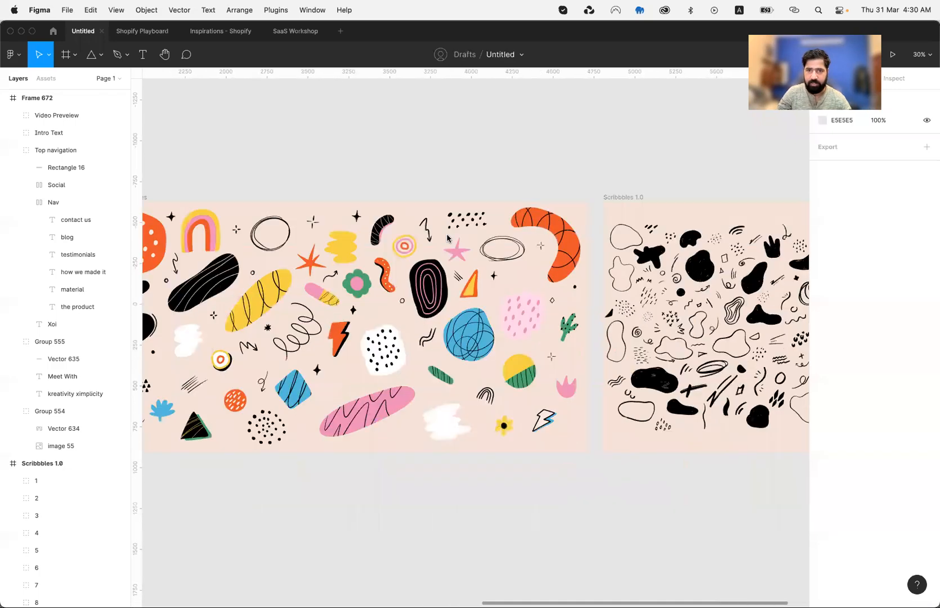
pyautogui.hscroll(4, 448, 238)
pyautogui.click(479, 234)
pyautogui.scroll(2, 478, 234)
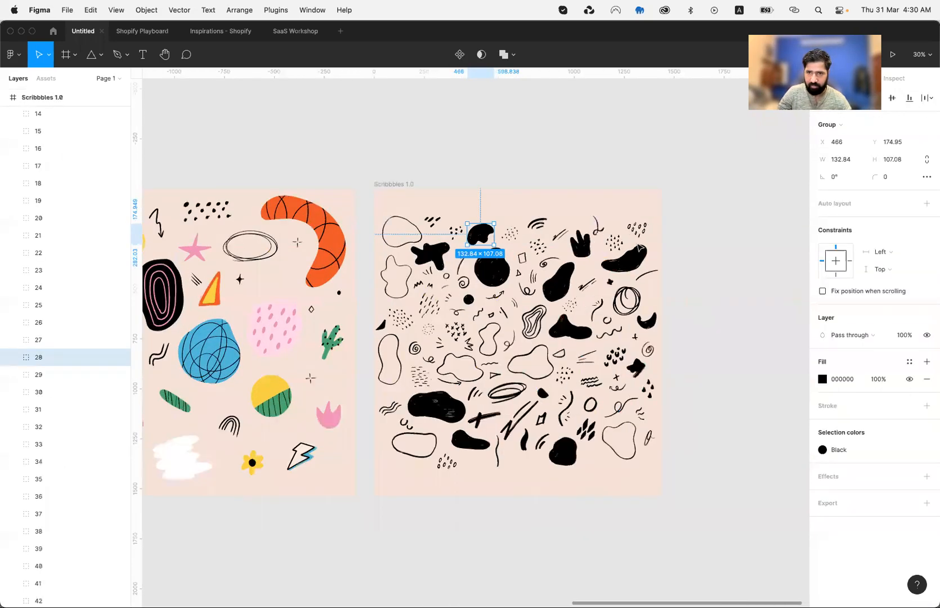
pyautogui.keyDown('shift'); pyautogui.click(705, 277); pyautogui.keyUp('shift')
pyautogui.keyDown('shift'); pyautogui.click(409, 522); pyautogui.keyUp('shift')
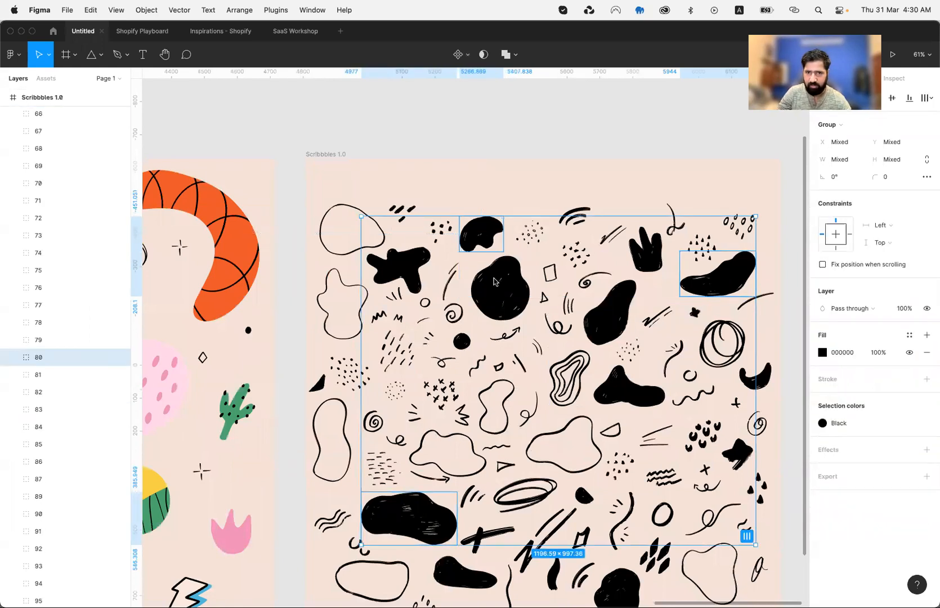
pyautogui.scroll(-1, 499, 327)
pyautogui.hscroll(-1, 499, 326)
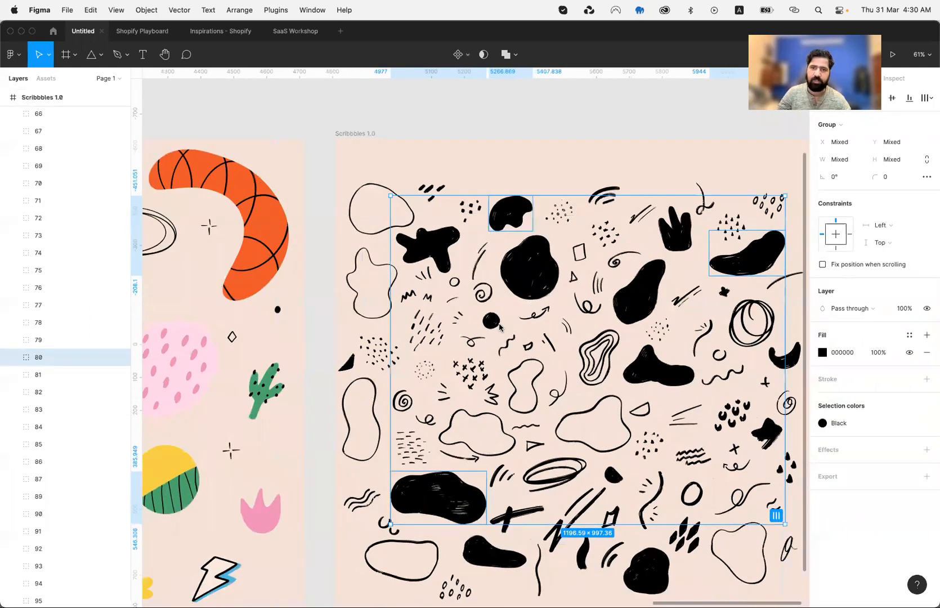
pyautogui.hscroll(2, 499, 327)
pyautogui.hscroll(-20, 427, 256)
pyautogui.hscroll(-20, 427, 255)
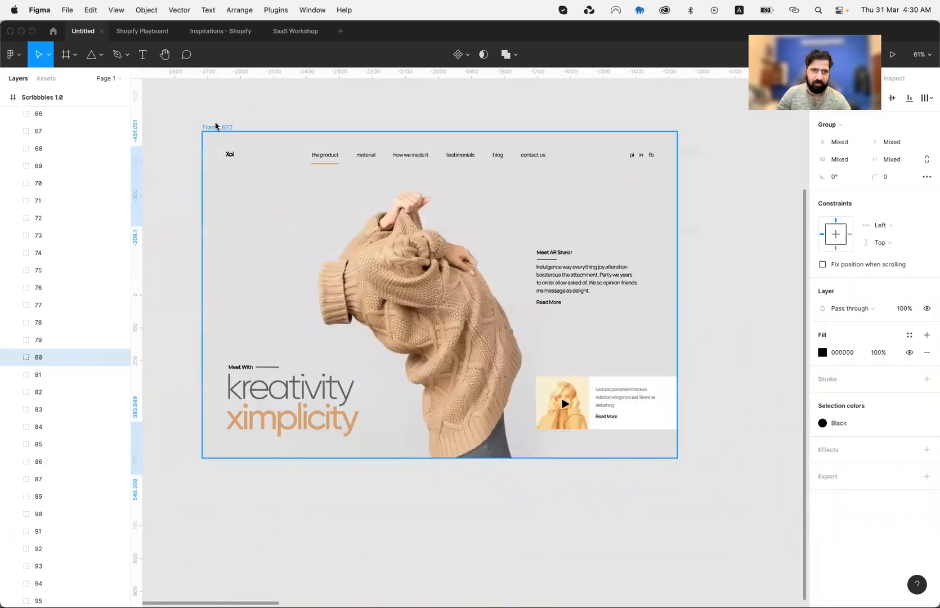
pyautogui.click(216, 127)
pyautogui.press('super+v')
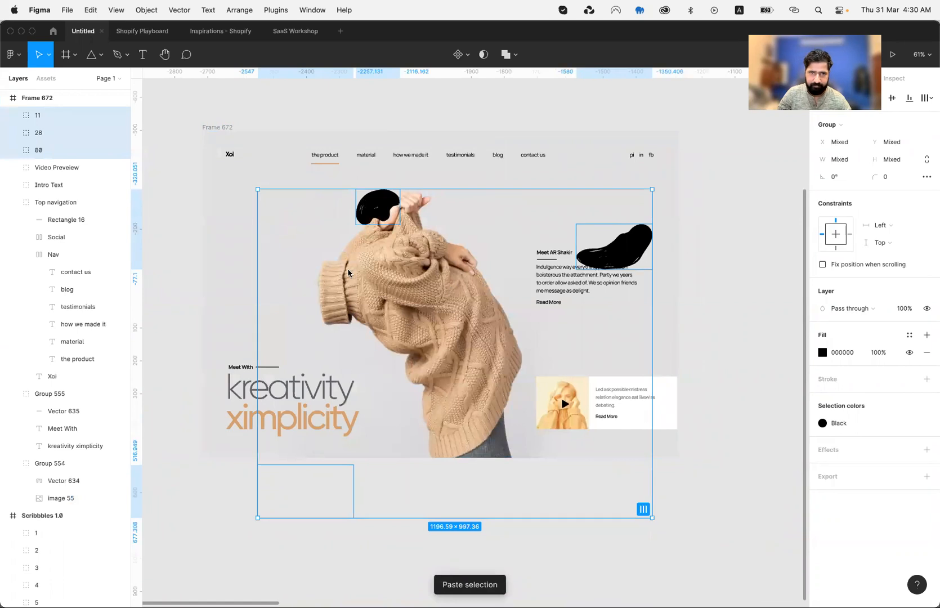
# - Move the pasted blobs up inside the hero frame and place the wide blob over its lower-left corner, about X -93, Y 936
pyautogui.moveTo(375, 200); pyautogui.dragTo(365, 153)
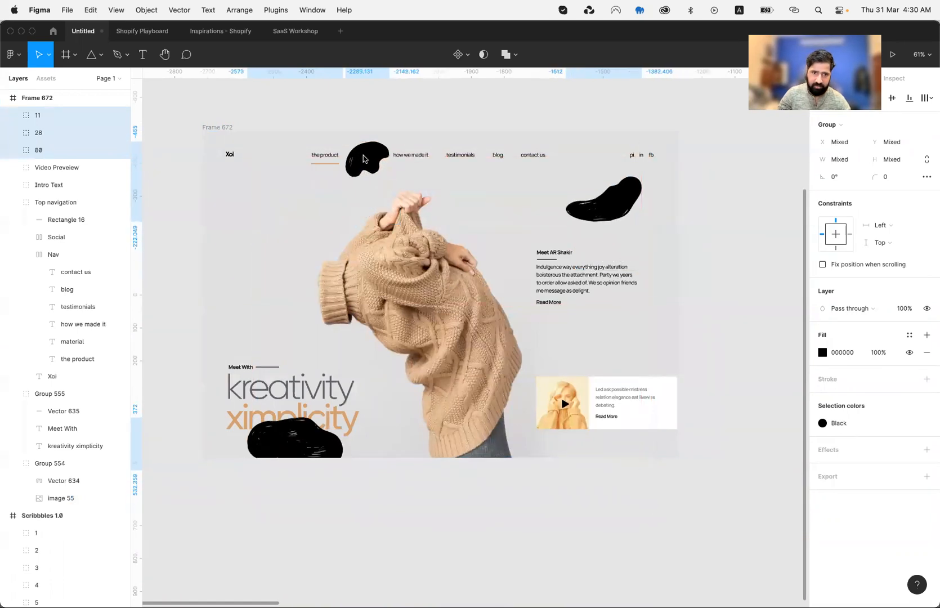
pyautogui.click(318, 441)
pyautogui.moveTo(318, 441)
pyautogui.mouseDown()
pyautogui.moveTo(240, 447)
pyautogui.moveTo(239, 454)
pyautogui.mouseUp()
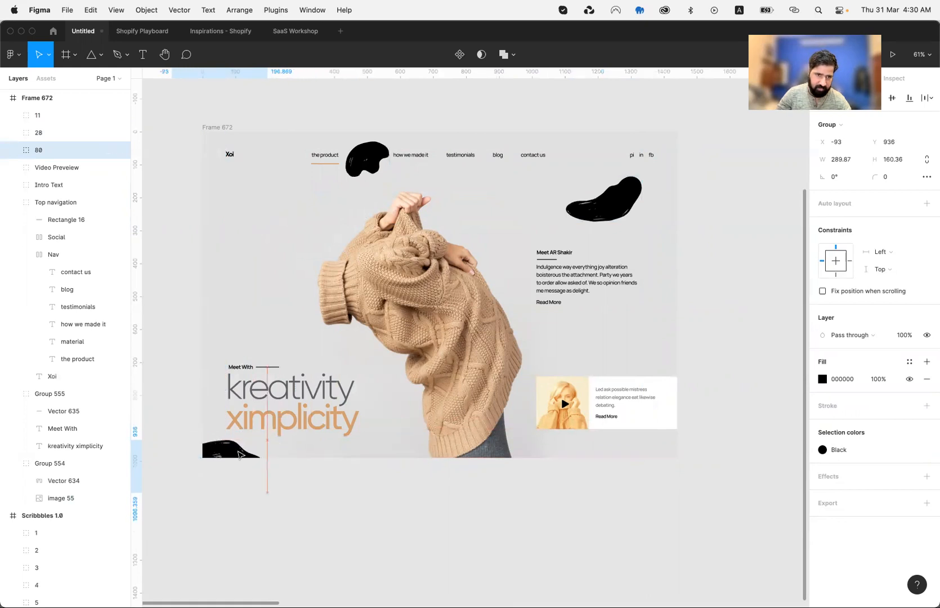
# - Enlarge blob 28 to about 227 × 183 over the hero frame's left edge and move blob 11 onto its right edge, about X 1380, Y 229
pyautogui.click(367, 159)
pyautogui.moveTo(365, 160); pyautogui.dragTo(245, 210)
pyautogui.press('alt')
pyautogui.moveTo(237, 172); pyautogui.dragTo(220, 186)
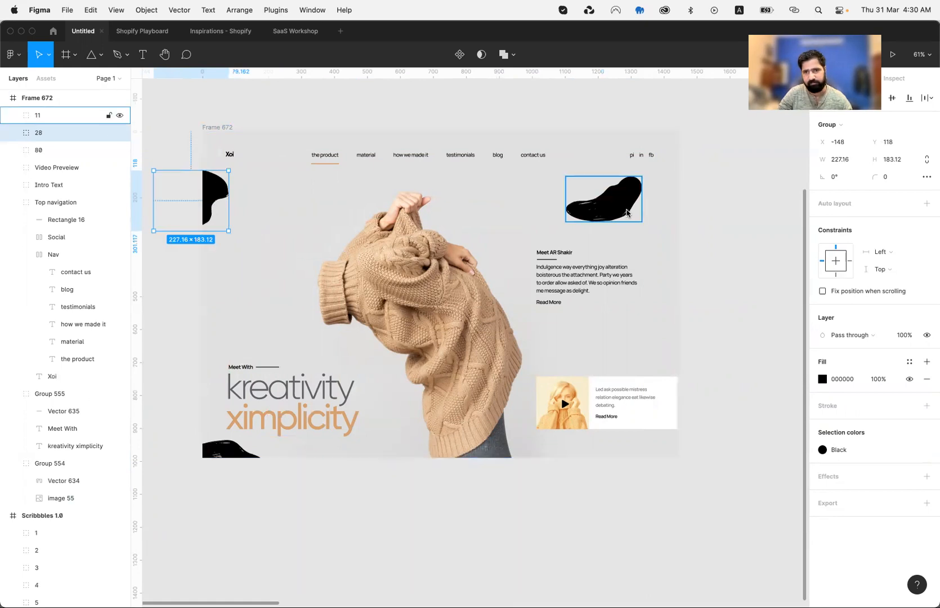
pyautogui.click(628, 213)
pyautogui.moveTo(580, 207); pyautogui.dragTo(670, 239)
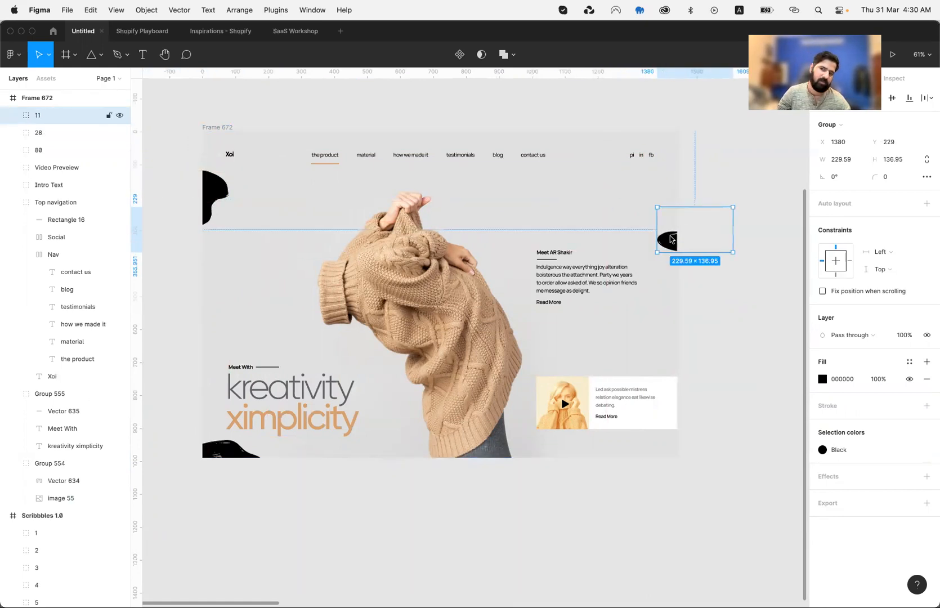
pyautogui.click(723, 290)
# - Try a dashed scribble pattern from the Scribbbles 1.0 frame beside the model's raised hand and delete it again
pyautogui.hscroll(15, 724, 290)
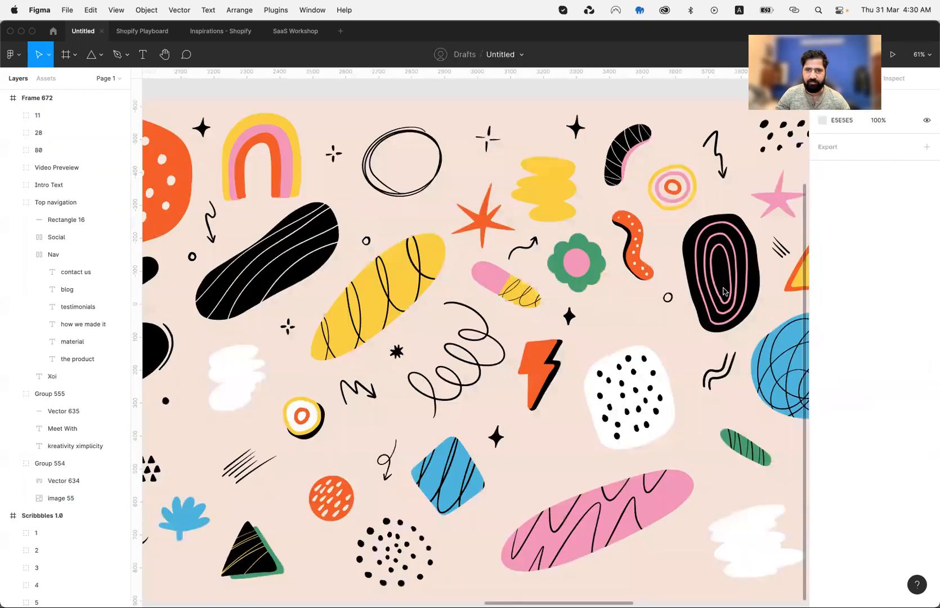
pyautogui.hscroll(10, 724, 291)
pyautogui.hscroll(6, 603, 202)
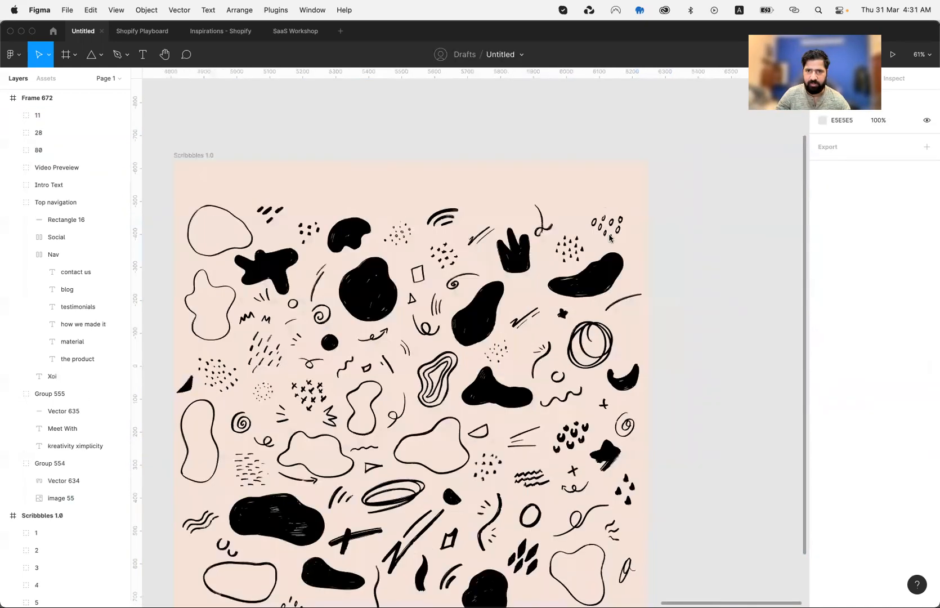
pyautogui.click(609, 237)
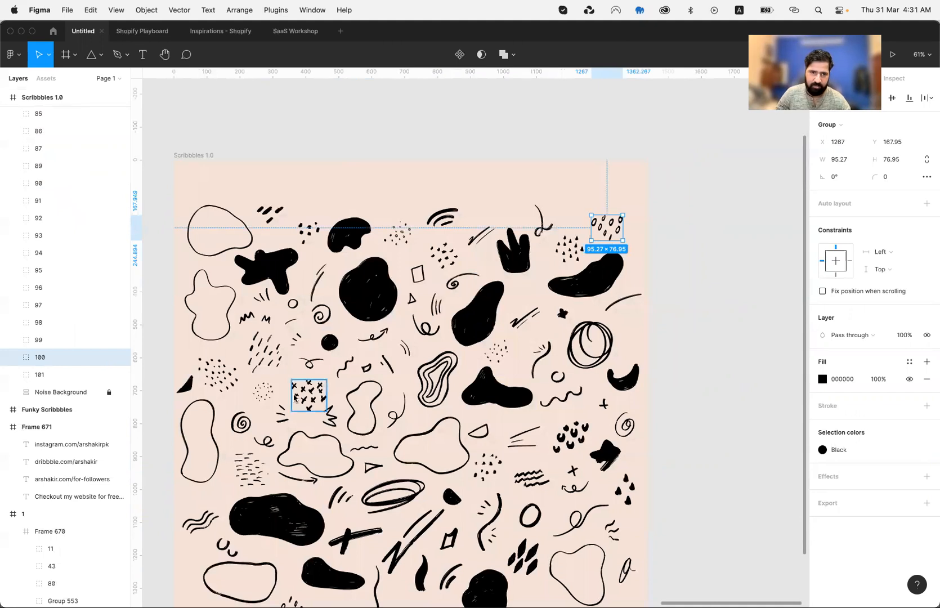
pyautogui.scroll(-3, 421, 445)
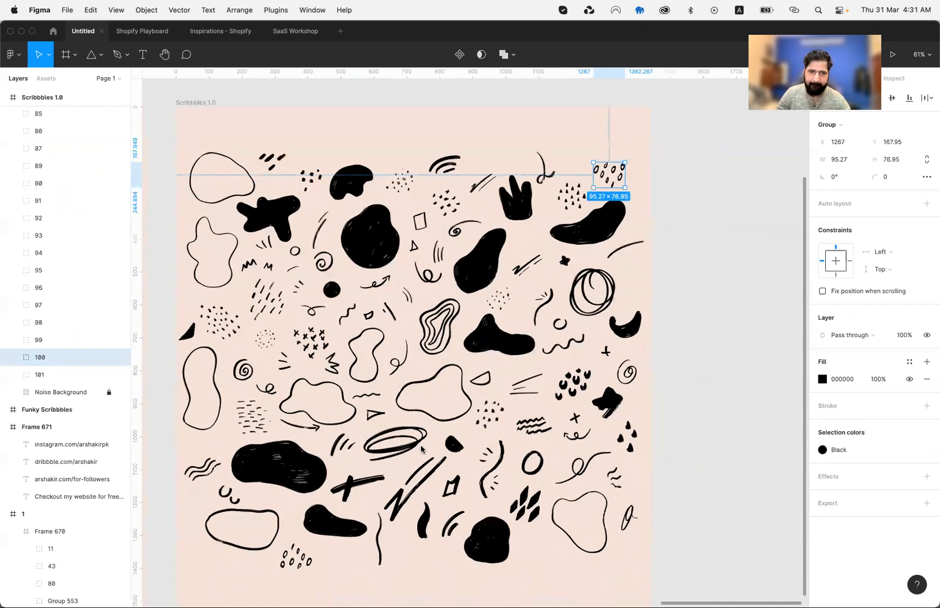
pyautogui.hscroll(-1, 360, 372)
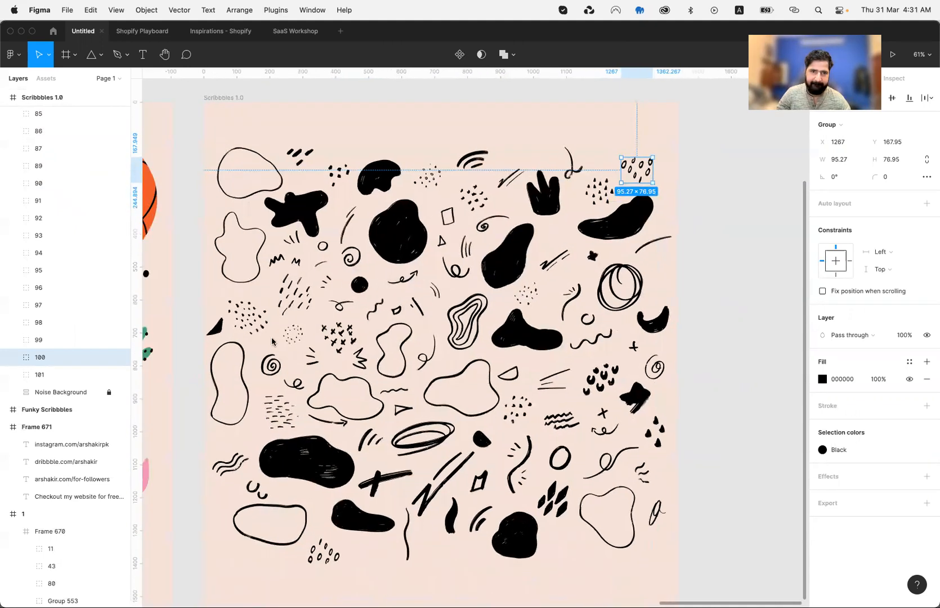
pyautogui.click(295, 294)
pyautogui.press('super+c')
pyautogui.click(253, 313)
pyautogui.hscroll(-18, 253, 313)
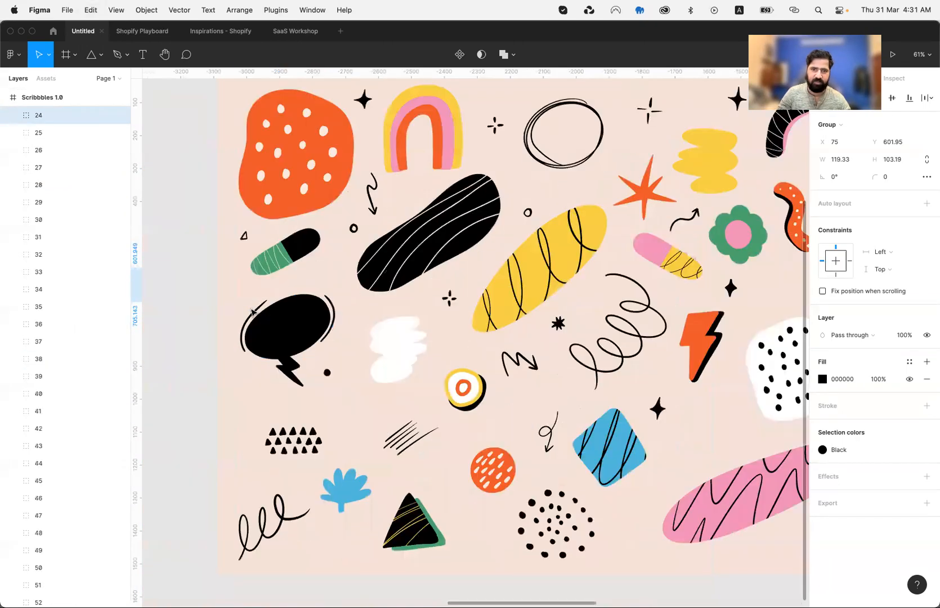
pyautogui.hscroll(-20, 253, 313)
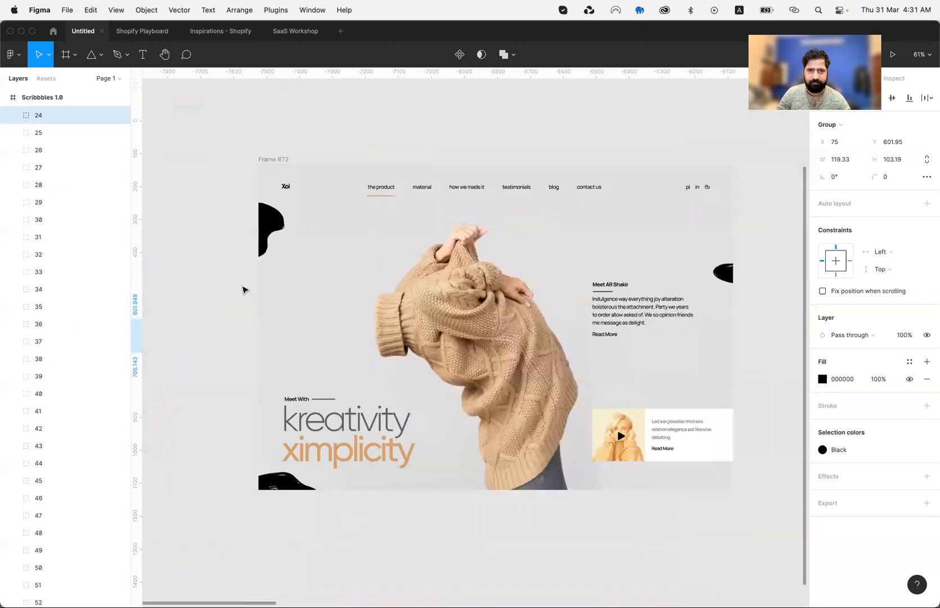
pyautogui.press('super+v')
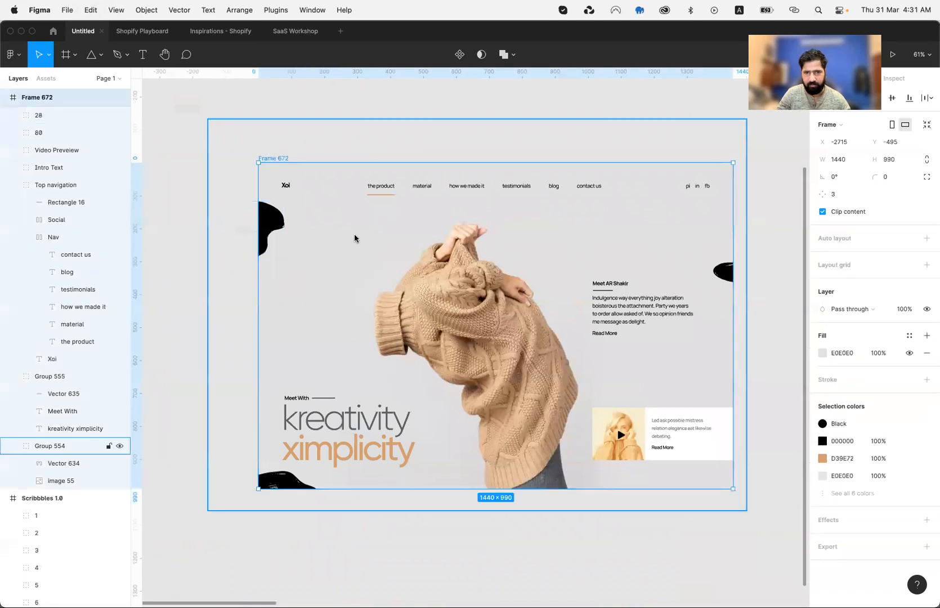
pyautogui.moveTo(299, 374); pyautogui.dragTo(504, 247)
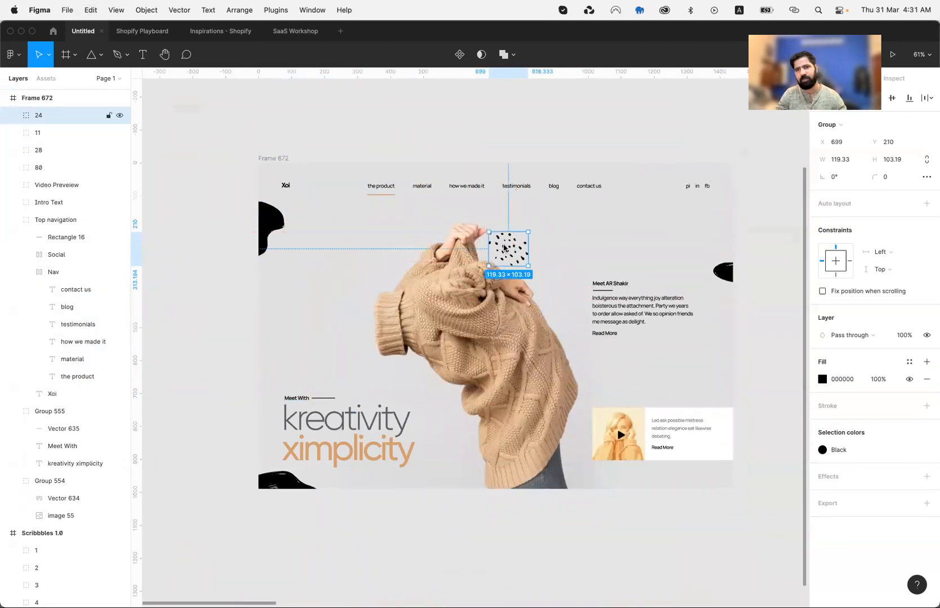
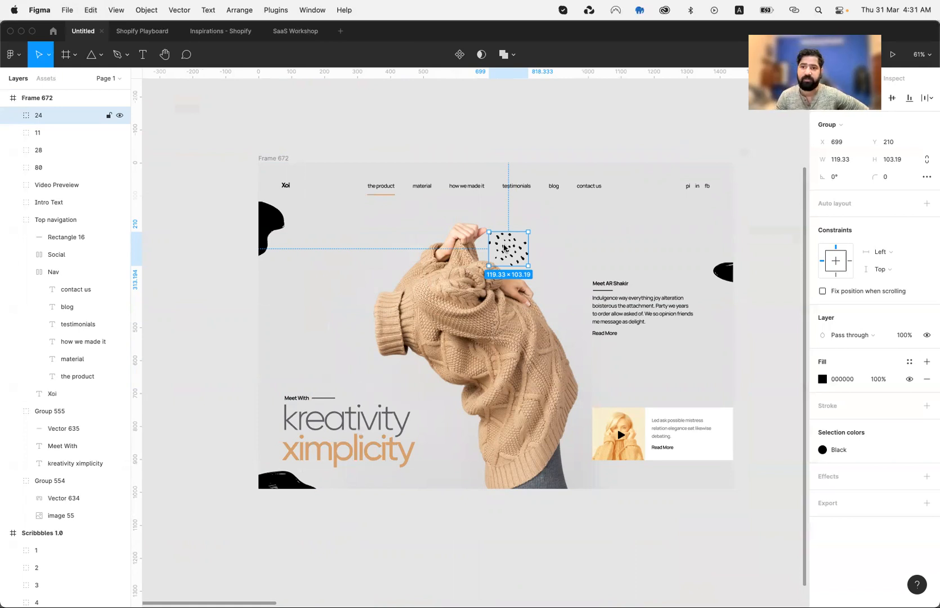
pyautogui.press('Delete')
# - Apply the orange Pallet 7/Seconday colour style to the fill of the blob on the hero frame's left edge
pyautogui.click(272, 212)
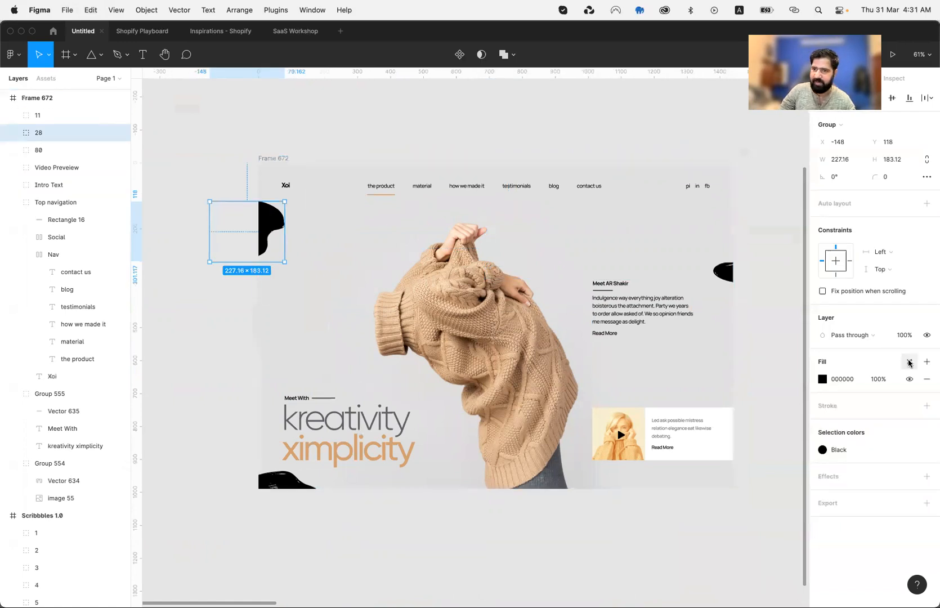
pyautogui.click(910, 362)
pyautogui.scroll(-5, 893, 445)
pyautogui.scroll(-4, 860, 497)
pyautogui.click(848, 493)
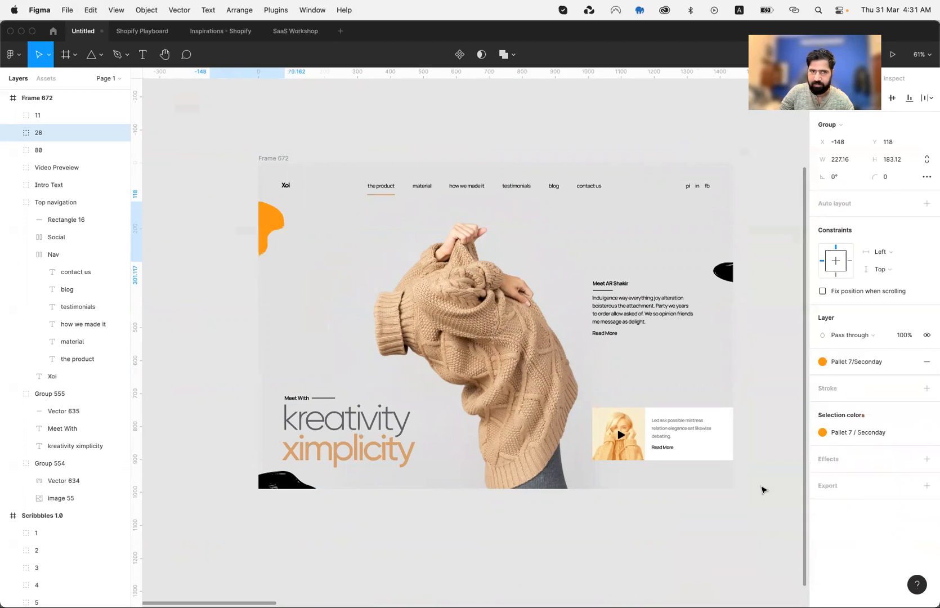
# - Apply the cyan Pallet 4/Secondary colour style to the fill of the blob at the hero frame's lower-left corner
pyautogui.click(272, 489)
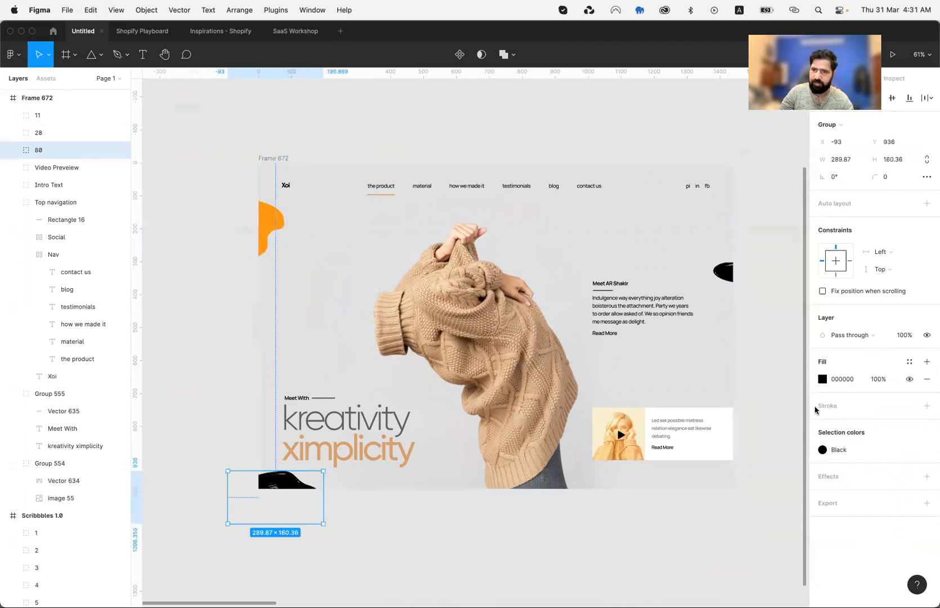
pyautogui.click(909, 362)
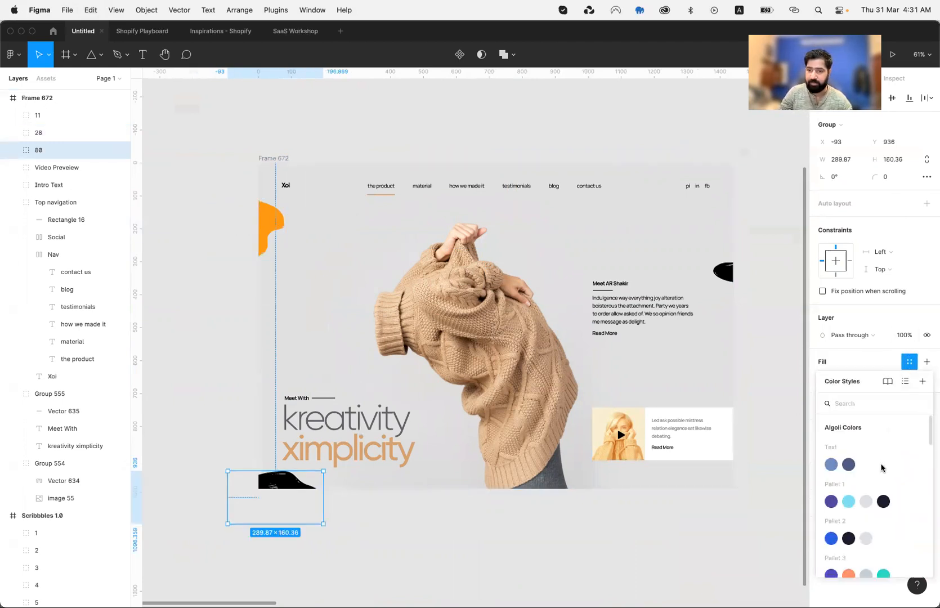
pyautogui.scroll(-3, 882, 467)
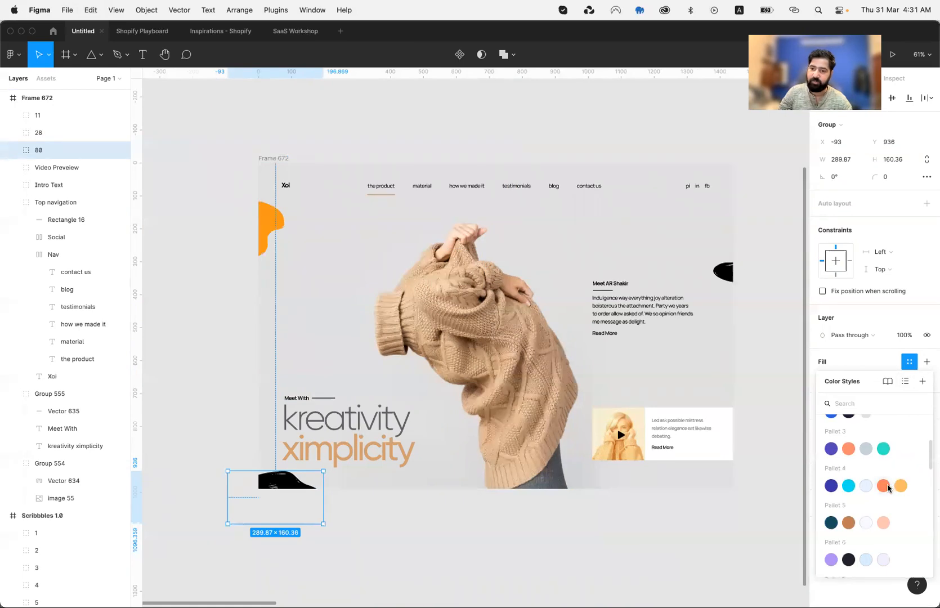
pyautogui.click(883, 488)
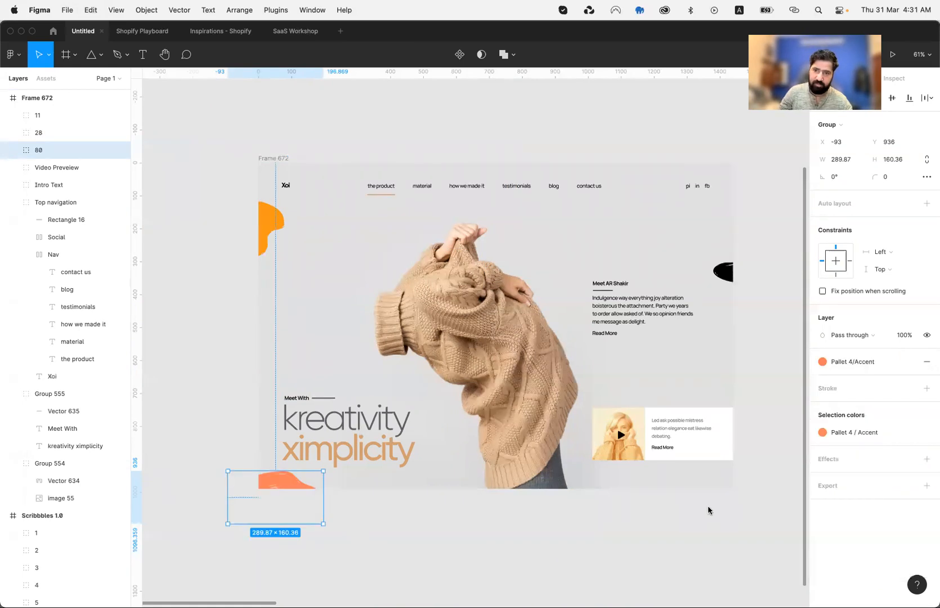
pyautogui.click(844, 433)
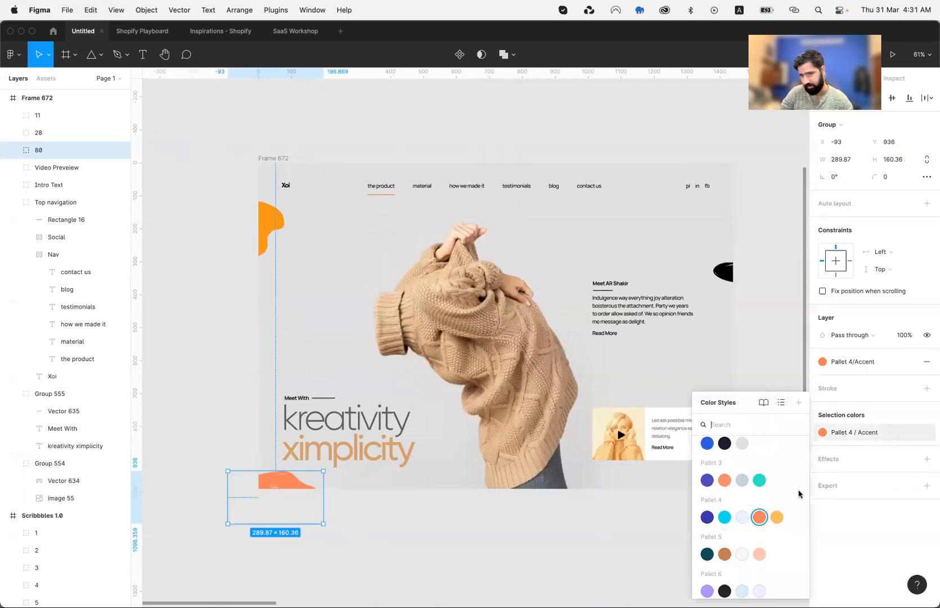
pyautogui.click(724, 517)
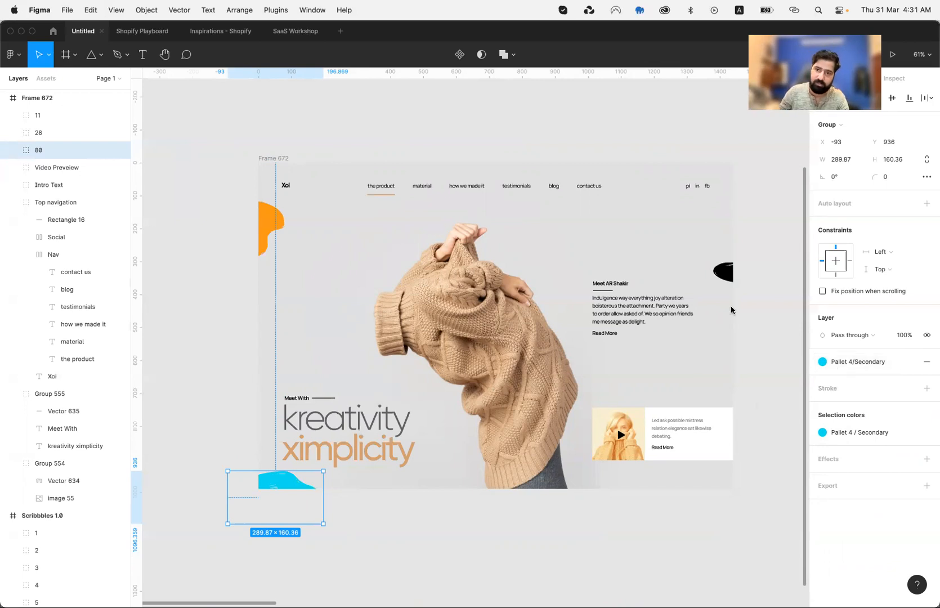
# - Apply the purple Pallet 3 colour style to the fill of the black blob on the hero frame's right edge
pyautogui.click(724, 271)
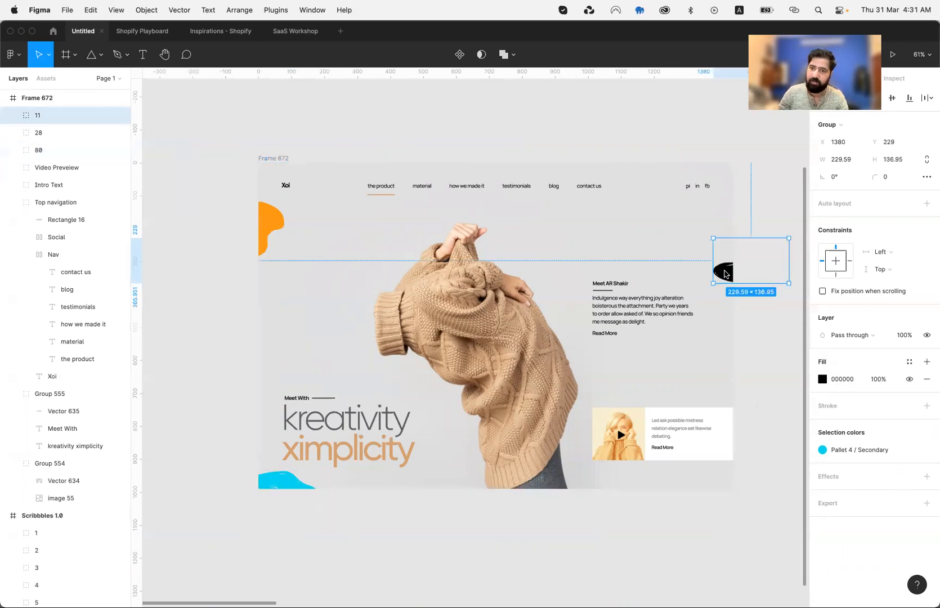
pyautogui.click(910, 362)
pyautogui.scroll(-3, 864, 448)
pyautogui.scroll(-1, 864, 449)
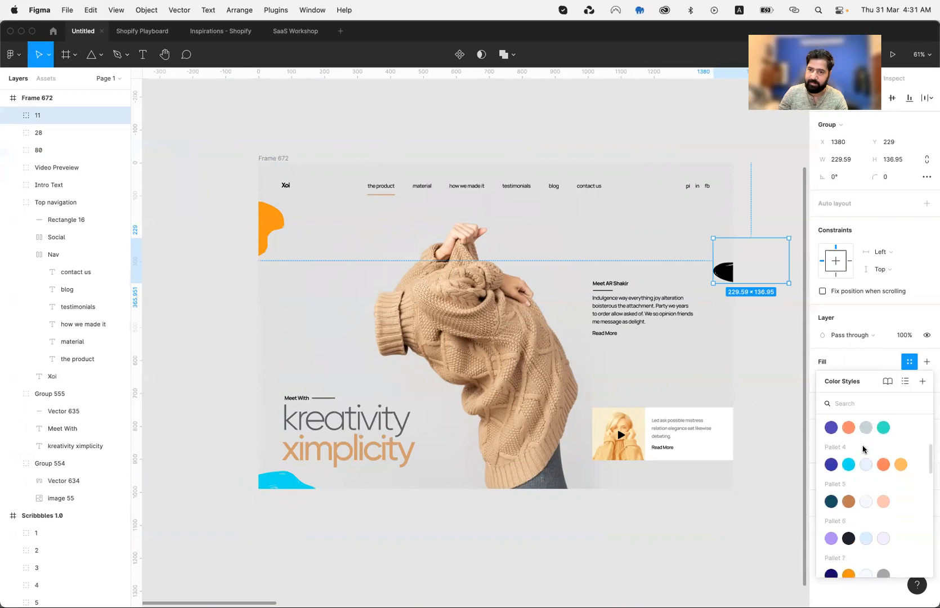
pyautogui.click(831, 428)
pyautogui.click(705, 506)
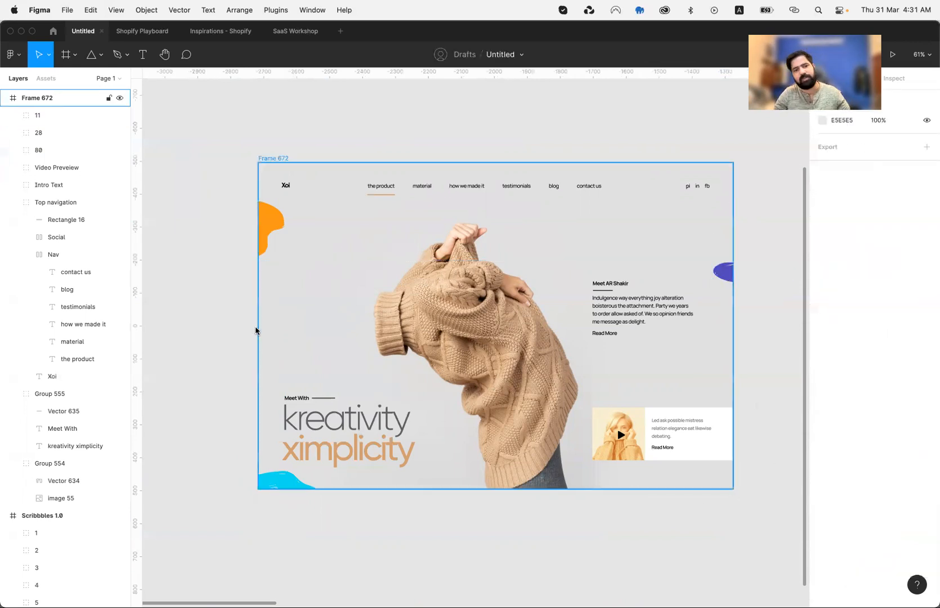
# - Lower the cyan blob to Y 956 and move the headline group and video card up together by about 10 px
pyautogui.click(272, 479)
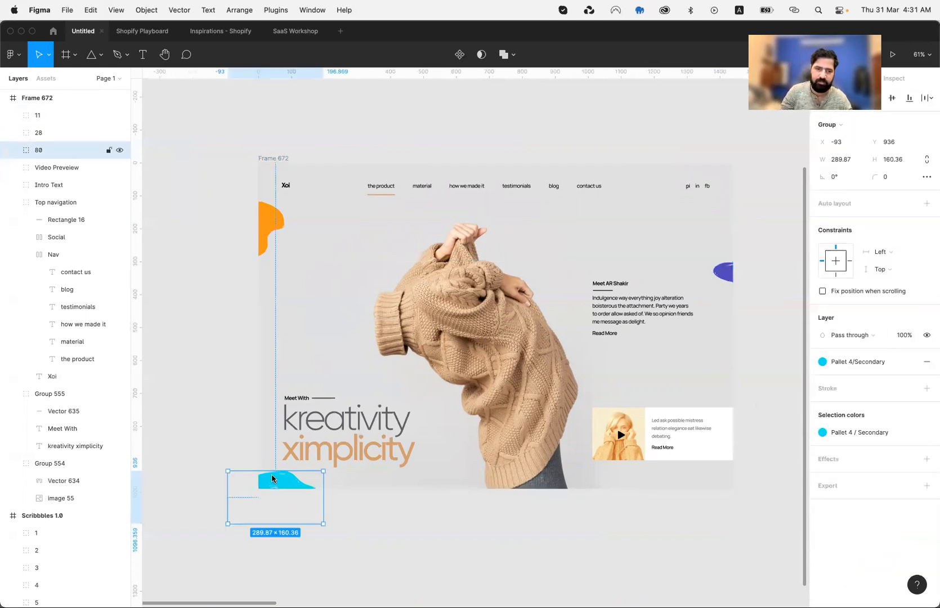
pyautogui.hotkey('shift', 'Down')
pyautogui.hotkey('shift', 'Down')
pyautogui.click(343, 431)
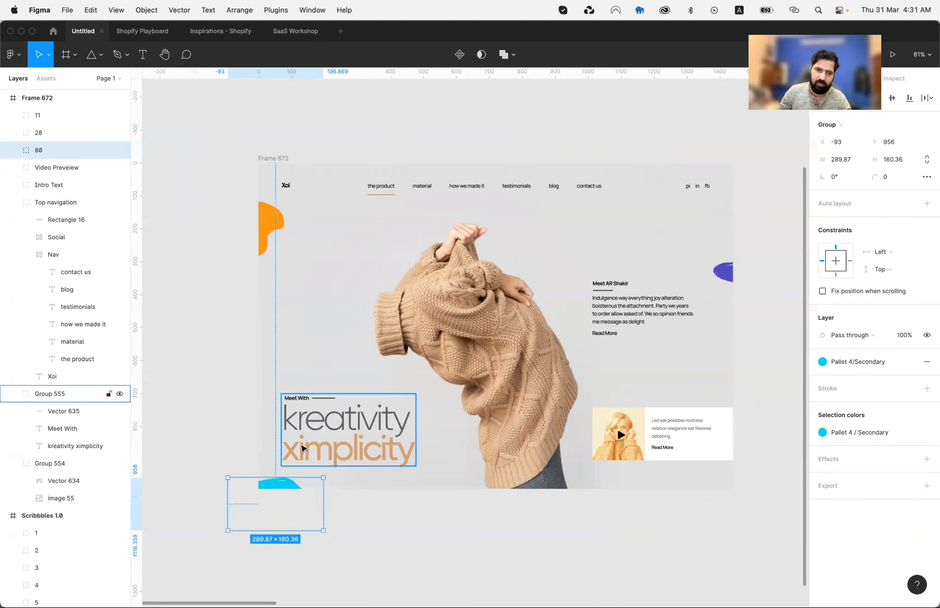
pyautogui.keyDown('shift'); pyautogui.click(669, 427); pyautogui.keyUp('shift')
pyautogui.hotkey('shift', 'Up')
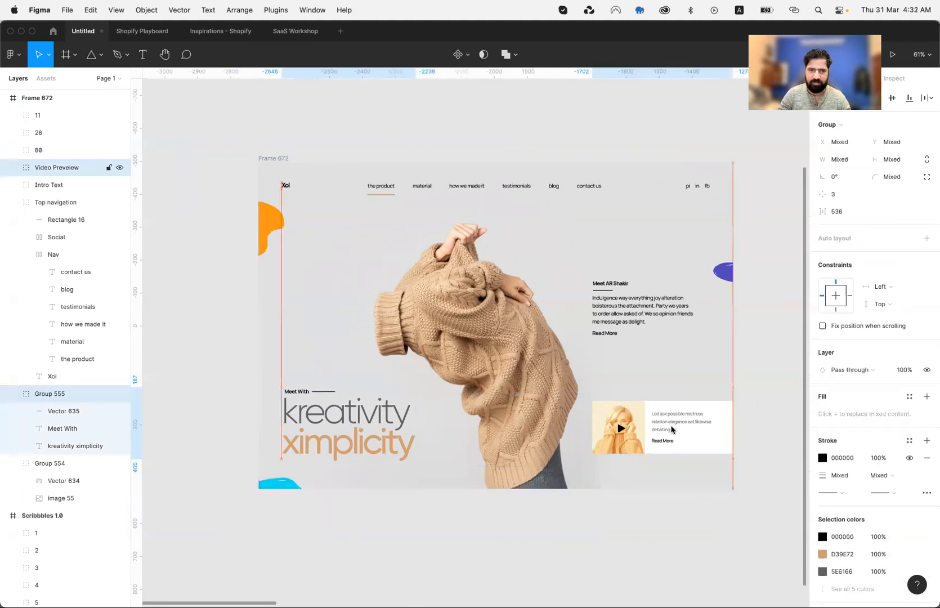
pyautogui.click(441, 541)
# - Move the orange blob on the hero frame's left edge 30 px further left, to X -178
pyautogui.click(264, 211)
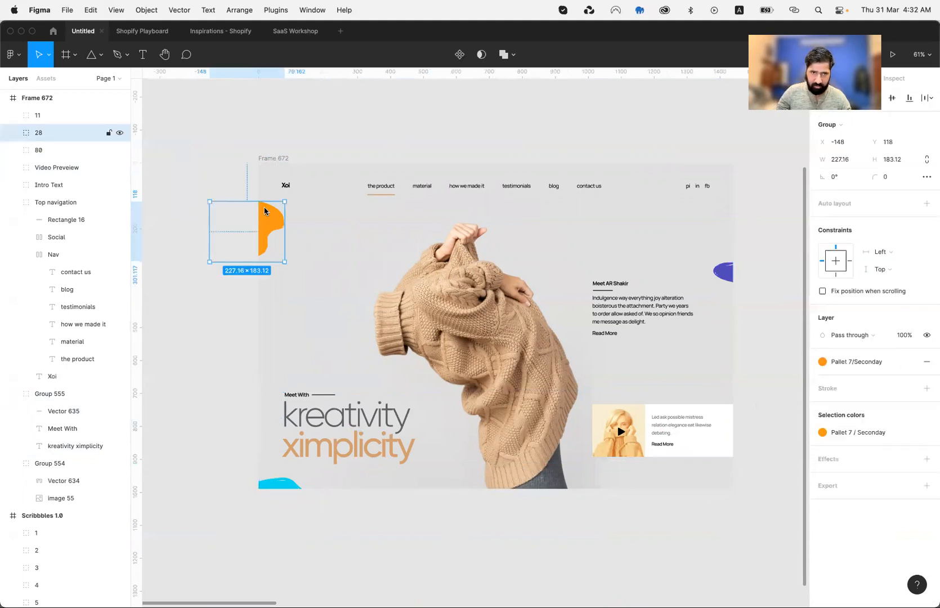
pyautogui.hotkey('shift', 'Left')
pyautogui.hotkey('shift', 'Left')
pyautogui.hotkey('shift', 'Left')
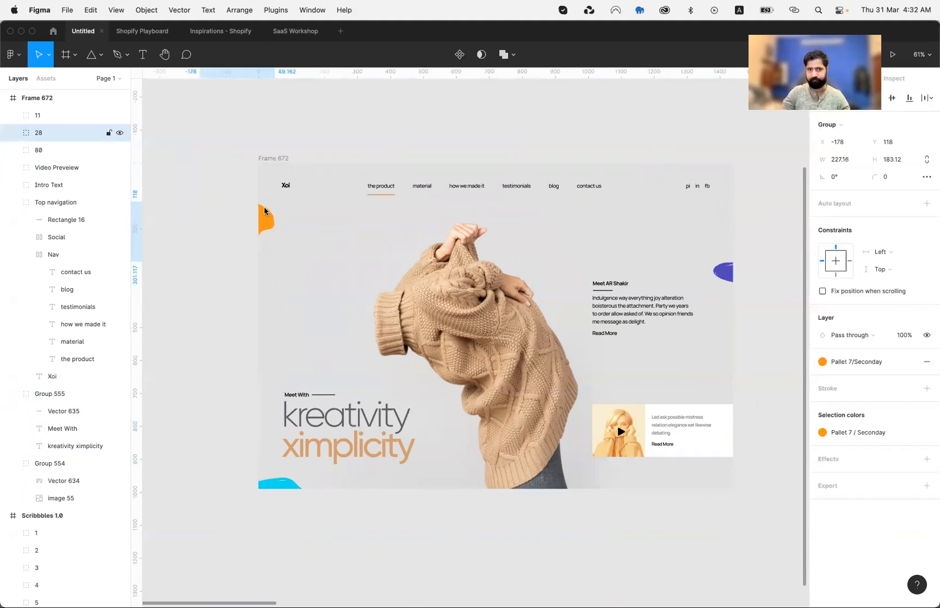
pyautogui.click(348, 159)
# - Set the font size of the intro text's heading to 20
pyautogui.hscroll(4, 347, 160)
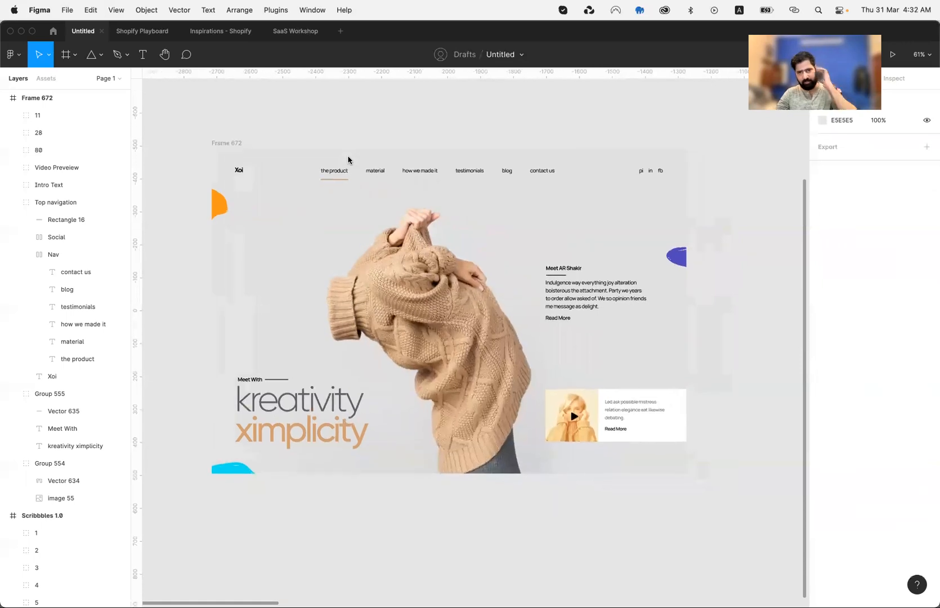
pyautogui.scroll(1, 348, 160)
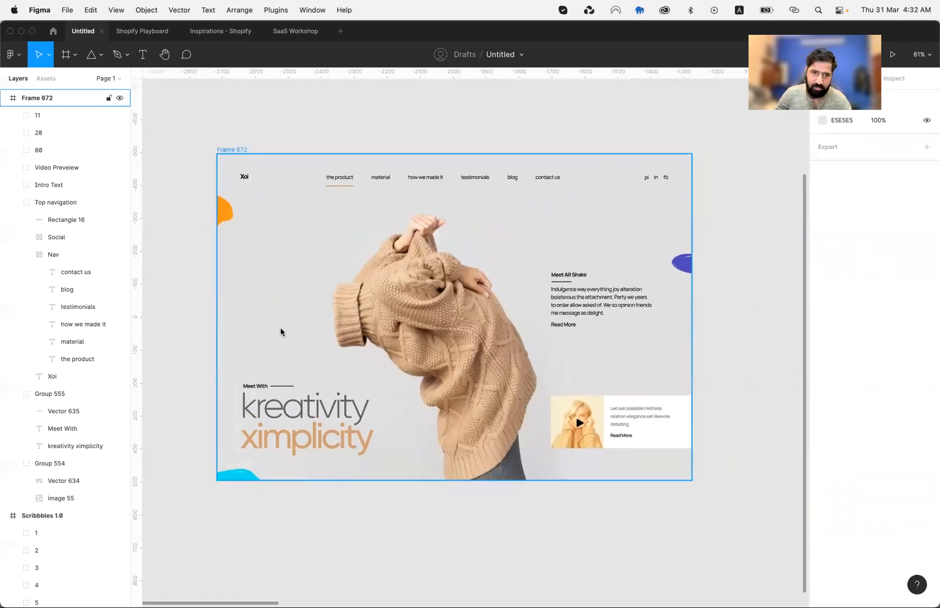
pyautogui.hscroll(3, 449, 295)
pyautogui.keyDown('super'); pyautogui.click(536, 282); pyautogui.keyUp('super')
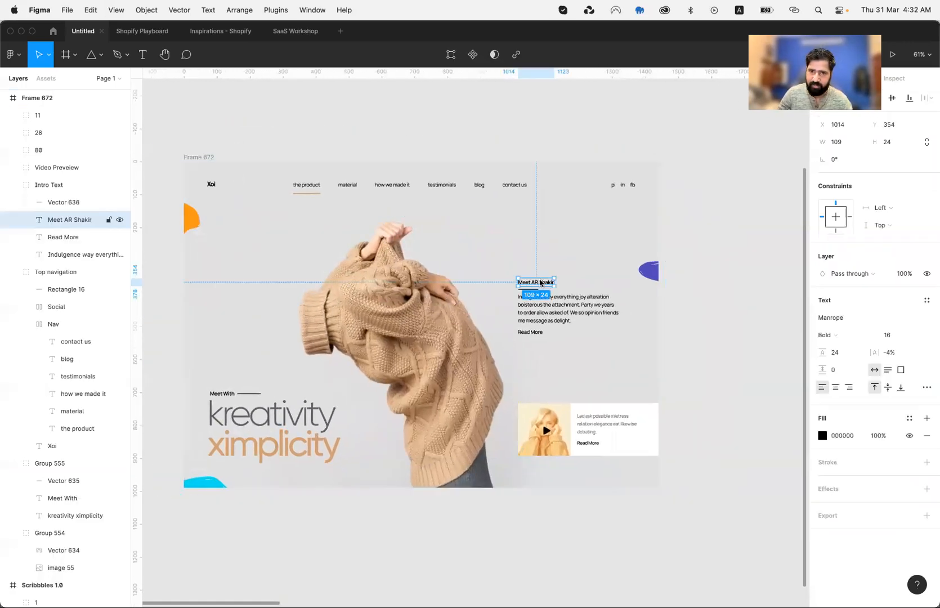
pyautogui.click(899, 335)
pyautogui.write('20')
pyautogui.press('Return')
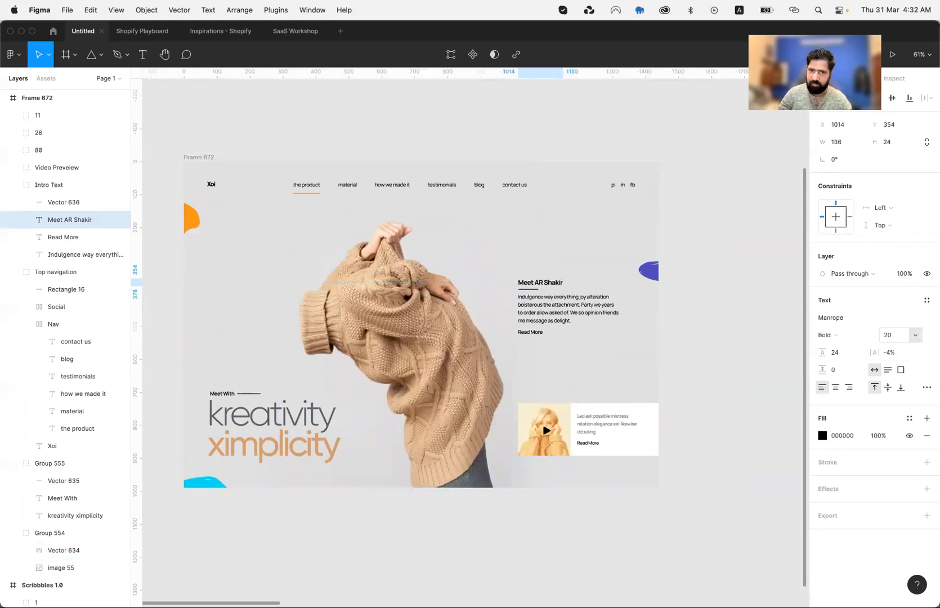
pyautogui.click(735, 389)
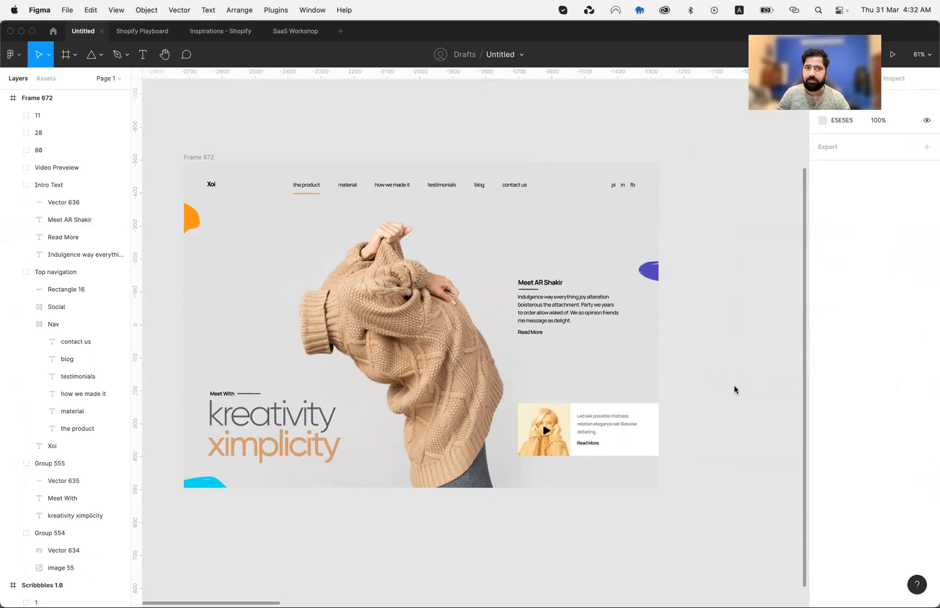
# - Duplicate the hero frame to the left of the original and delete the sweater model's photo from the copy
pyautogui.scroll(2, 735, 389)
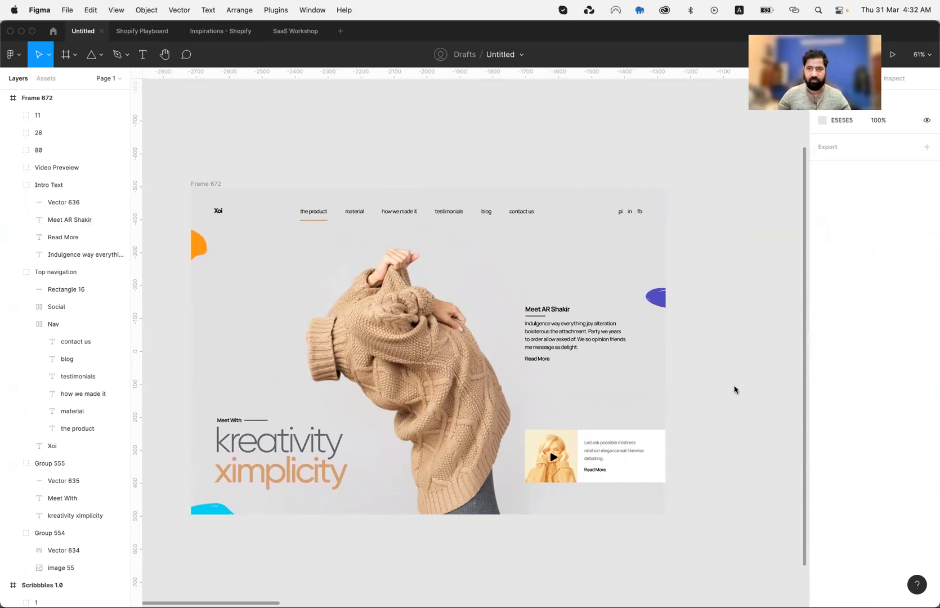
pyautogui.hscroll(-5, 734, 389)
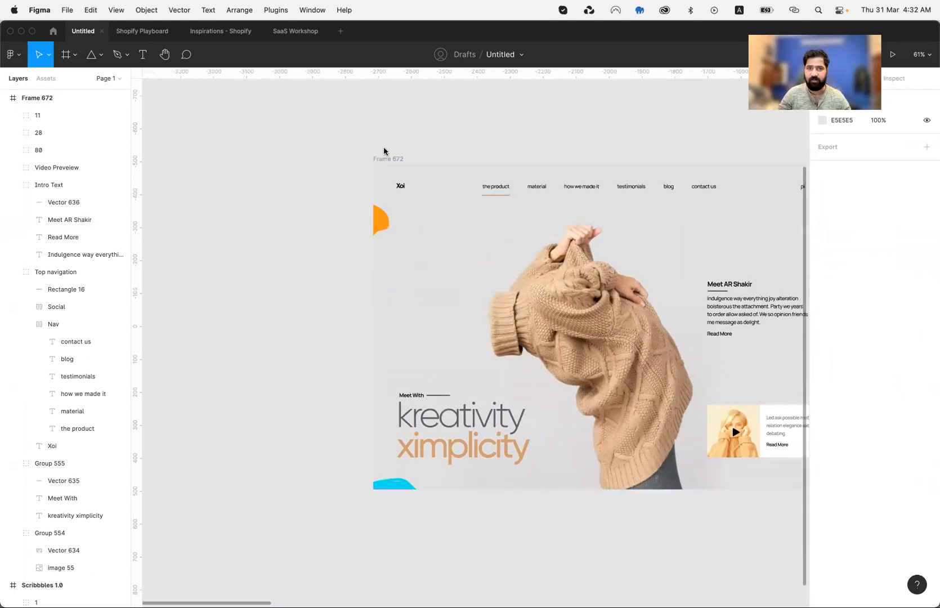
pyautogui.click(396, 160)
pyautogui.moveTo(397, 161); pyautogui.dragTo(374, 243)
pyautogui.click(432, 313)
pyautogui.press('Delete')
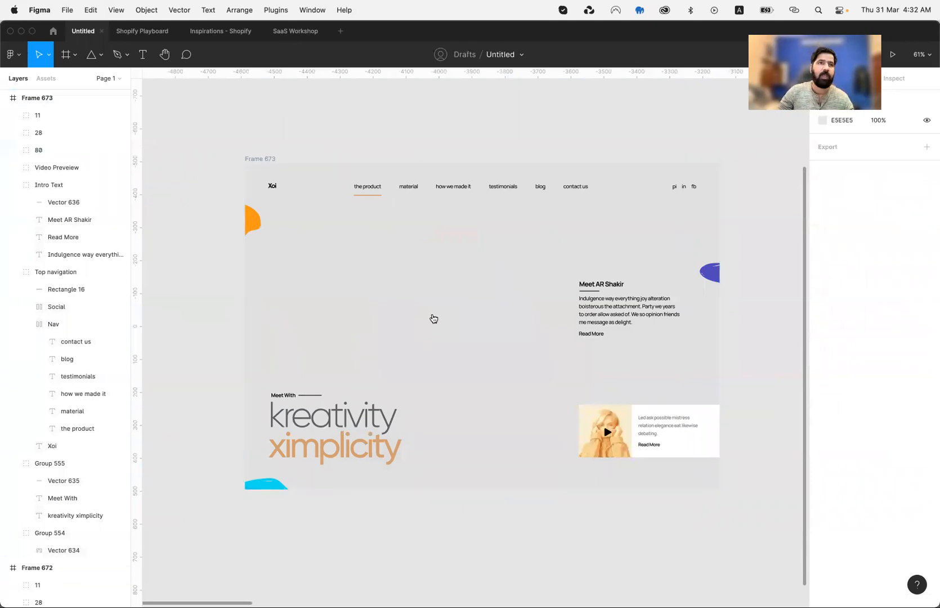
# - Switch to Chrome and browse the icons8 fashion photo gallery for another model picture with a plain background
pyautogui.press('super+Tab')
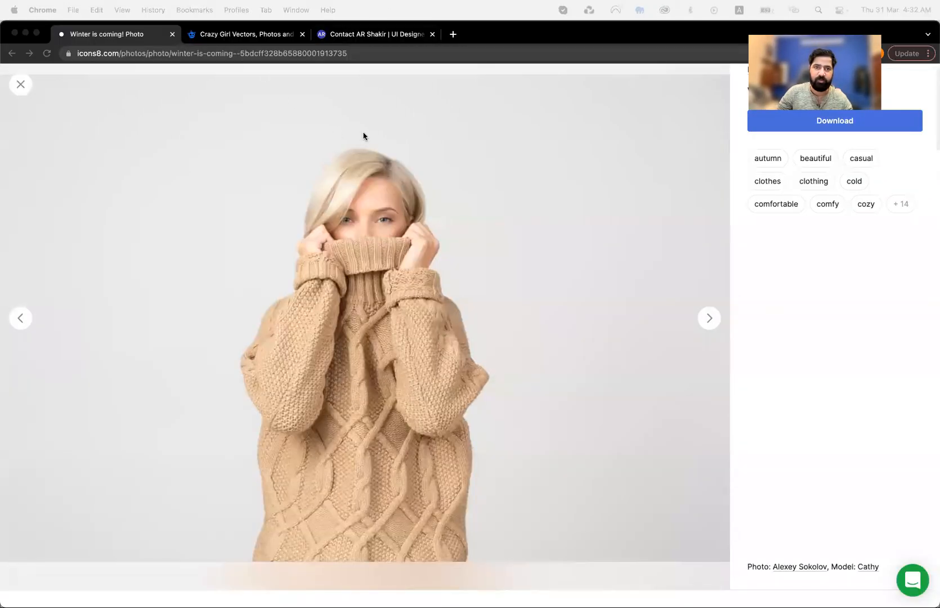
pyautogui.press('Escape')
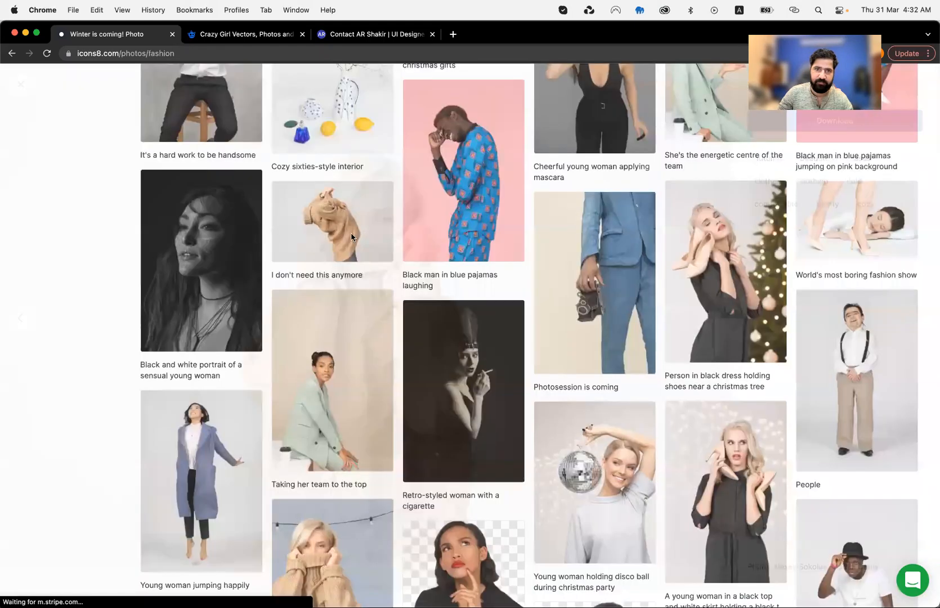
pyautogui.scroll(-3, 296, 273)
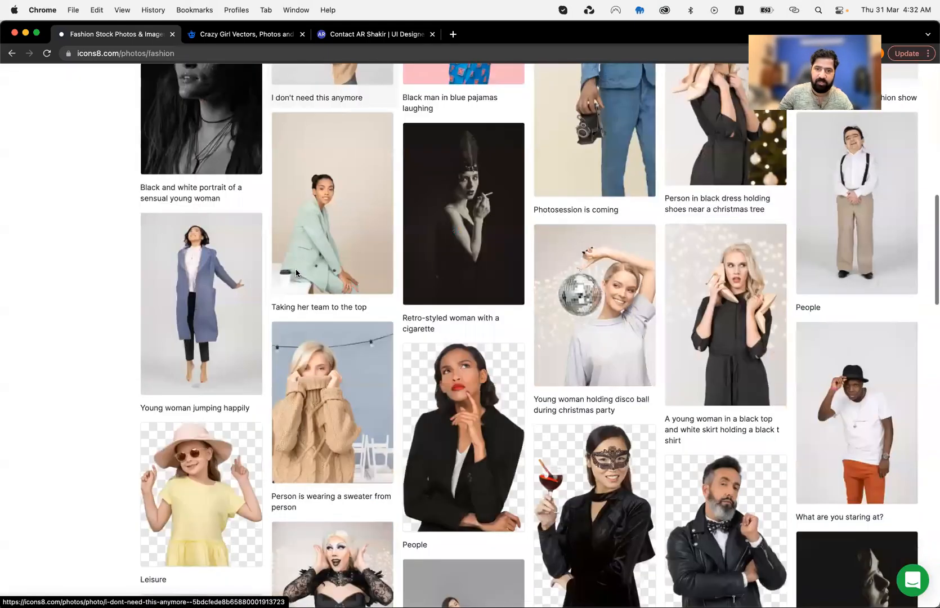
pyautogui.scroll(-4, 296, 273)
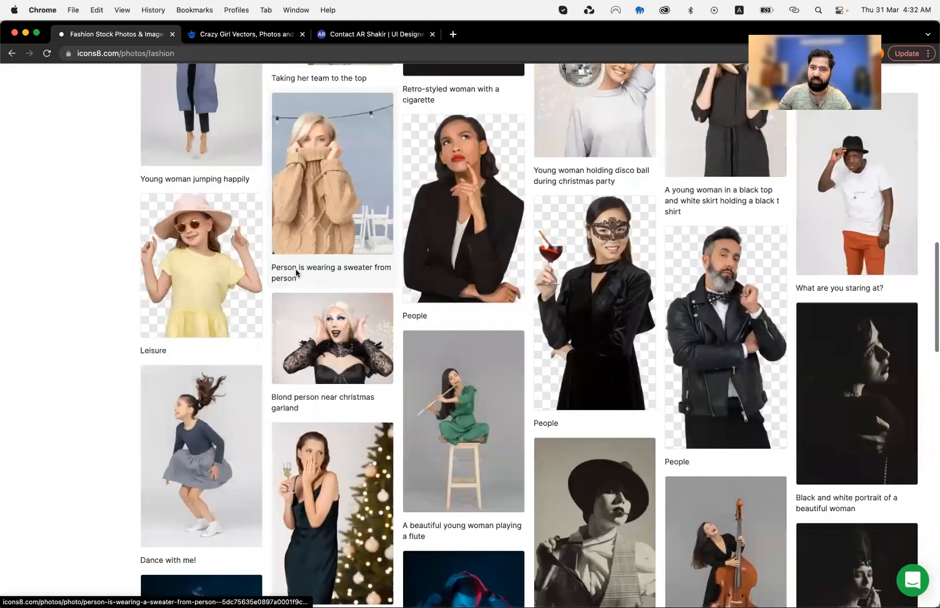
pyautogui.scroll(-1, 296, 273)
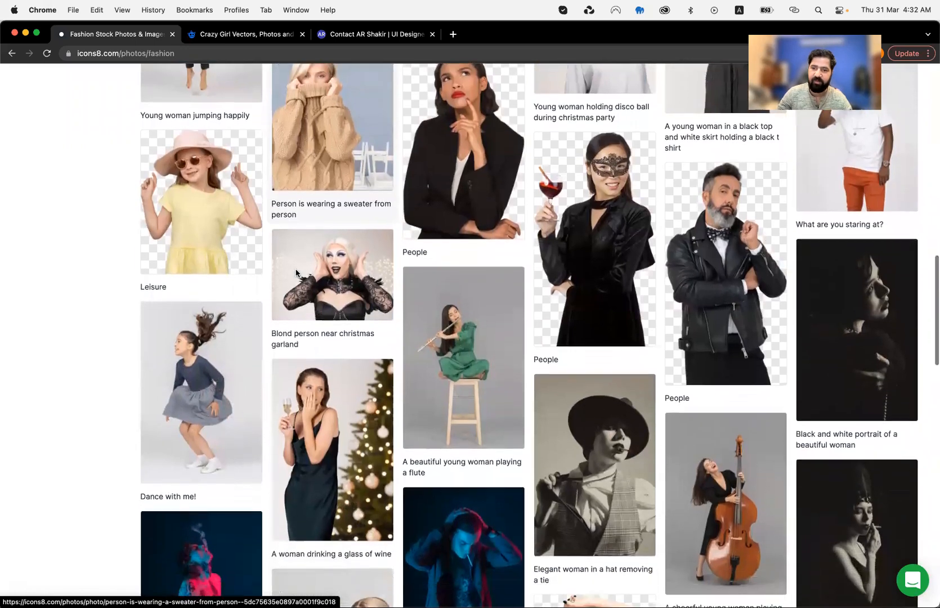
pyautogui.scroll(-4, 296, 273)
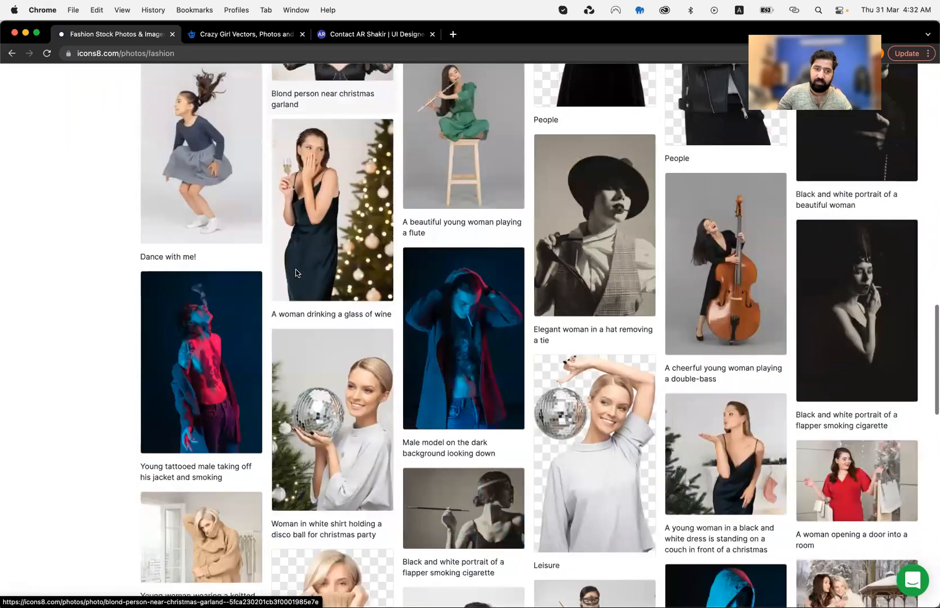
pyautogui.scroll(13, 297, 273)
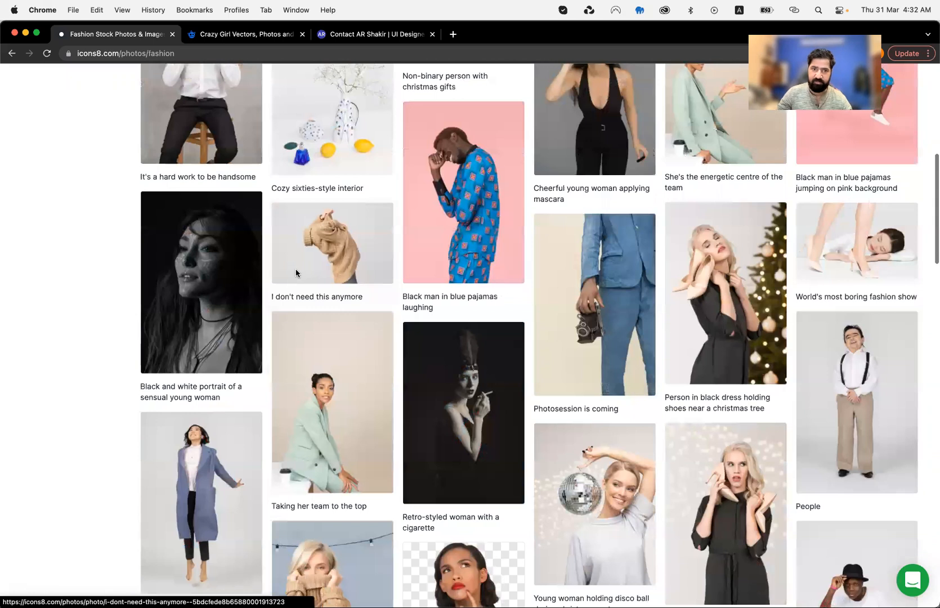
pyautogui.scroll(-1, 626, 281)
pyautogui.scroll(-1, 684, 313)
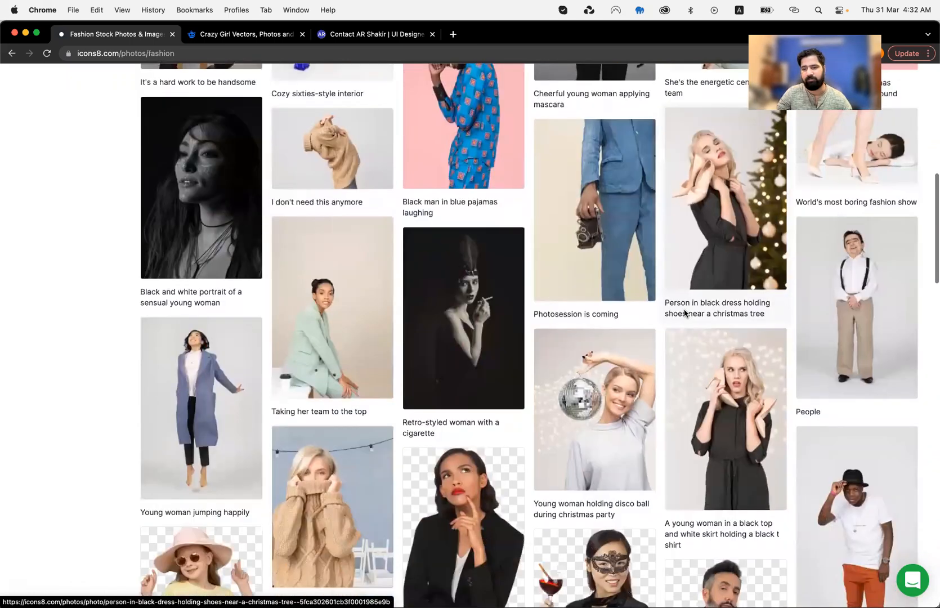
pyautogui.scroll(-3, 823, 318)
# - Copy the icons8 photo "What are you staring at?" and paste it into the duplicated hero frame in Figma
pyautogui.click(823, 319)
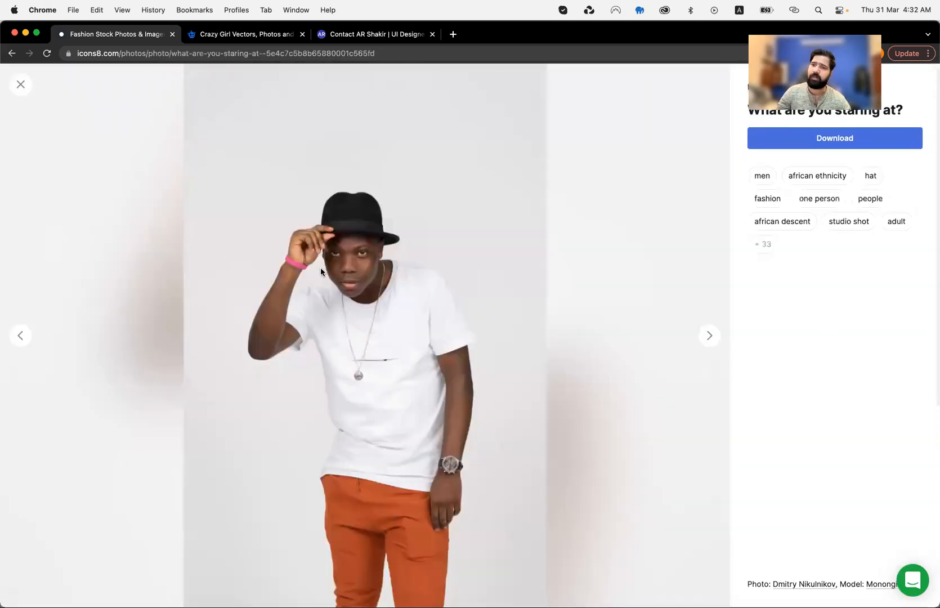
pyautogui.rightClick(308, 287)
pyautogui.click(332, 318)
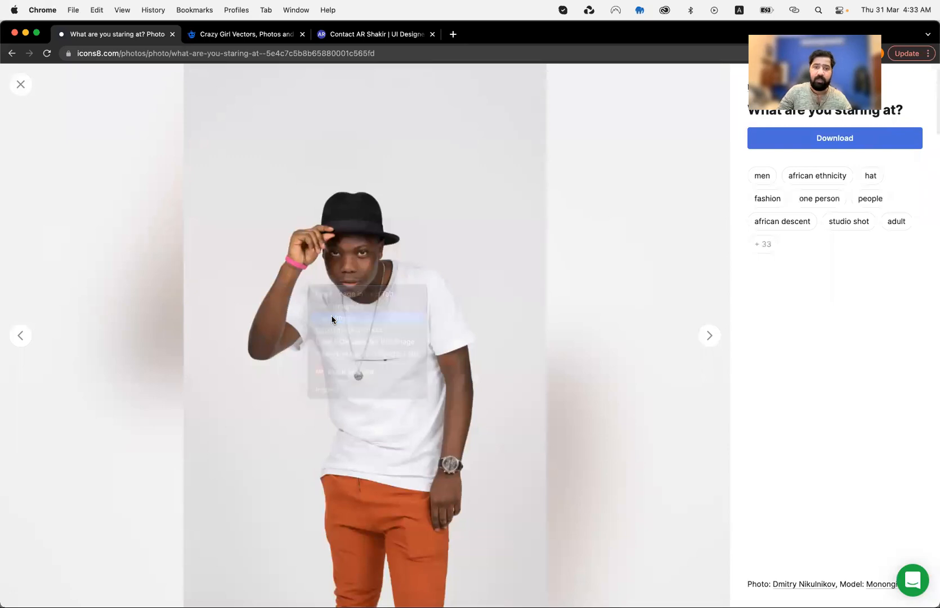
pyautogui.press('super+Tab')
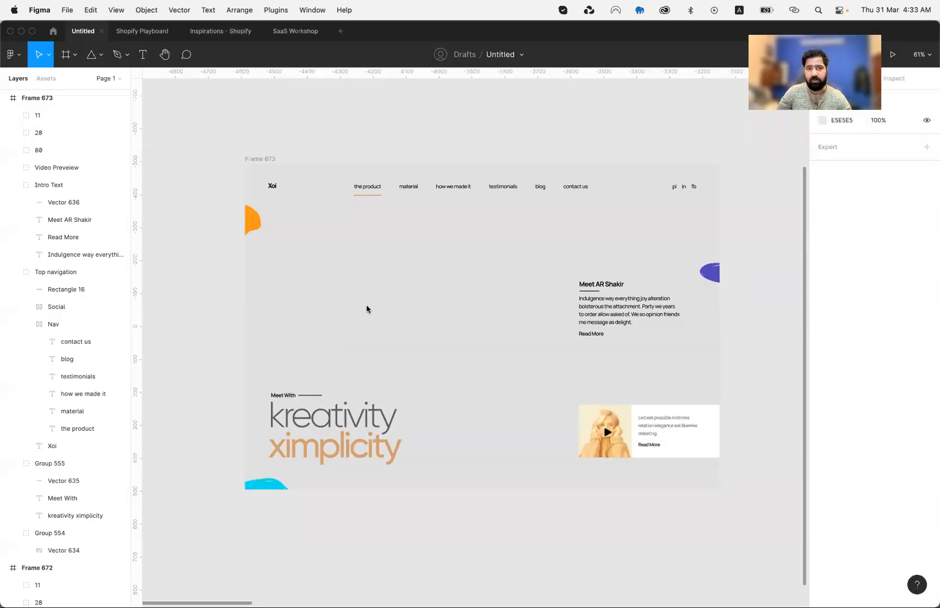
pyautogui.click(262, 159)
pyautogui.press('super+v')
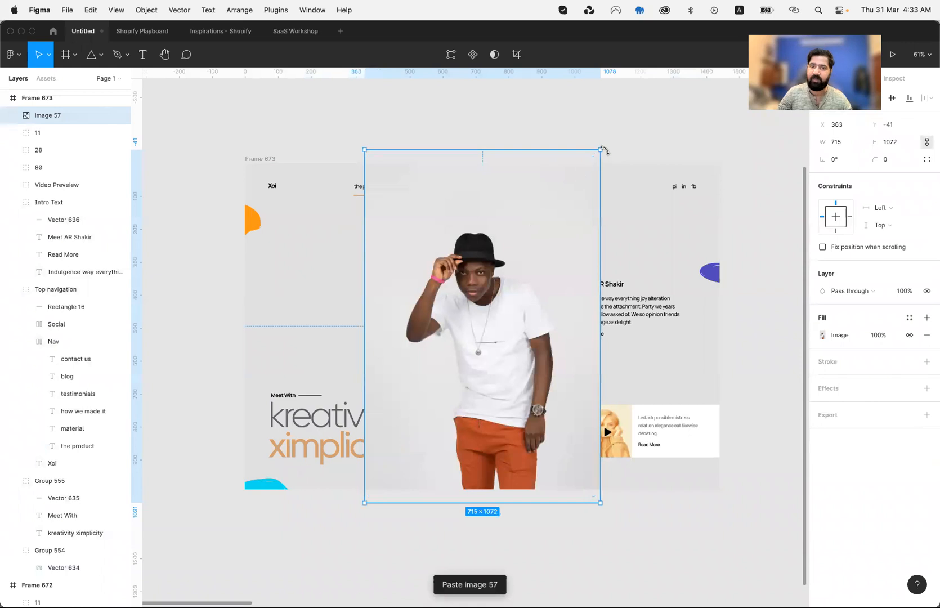
# - Enlarge the pasted model photo to about 787 × 1180 from its centre and send it behind the navigation and intro text
pyautogui.moveTo(600, 150)
pyautogui.mouseDown()
pyautogui.moveTo(582, 174)
pyautogui.moveTo(609, 142)
pyautogui.mouseUp()
pyautogui.press('super+bracketleft')
pyautogui.press('super+bracketleft')
pyautogui.press('super+bracketleft')
pyautogui.press('super+bracketleft')
pyautogui.press('super+bracketleft')
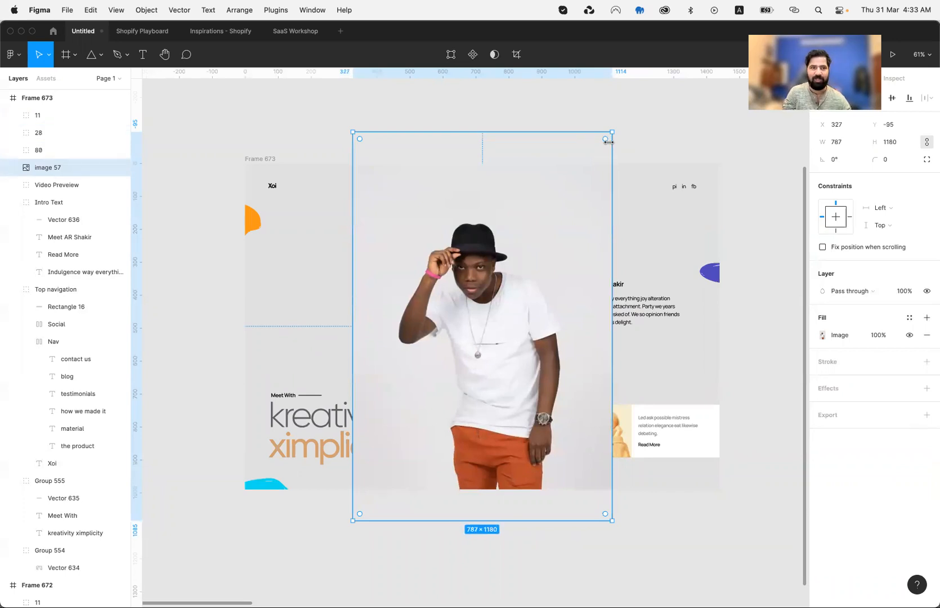
pyautogui.press('super+bracketleft')
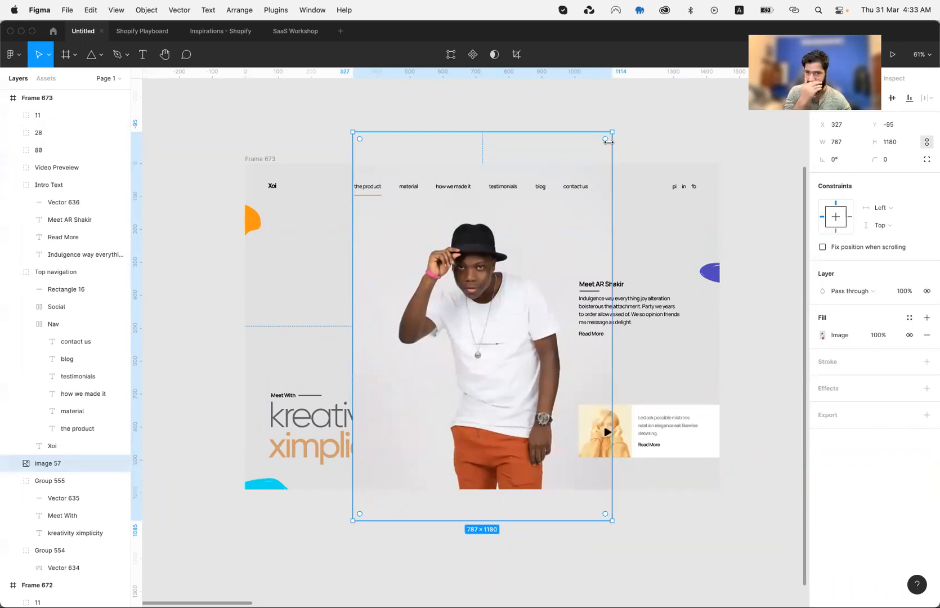
# - Move the model photo to about X 271, Y -124 and place its layer at the bottom of Group 554
pyautogui.moveTo(480, 275); pyautogui.dragTo(459, 263)
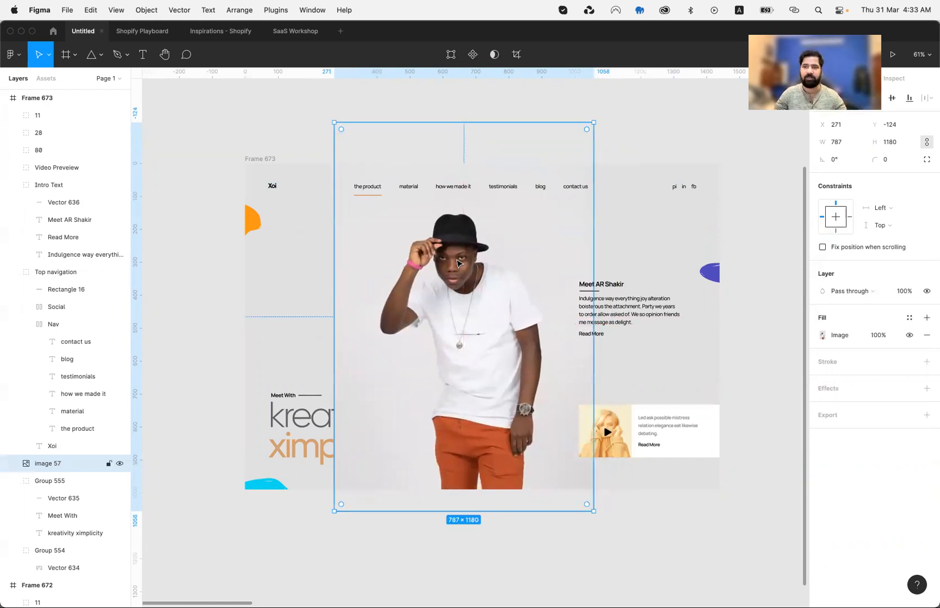
pyautogui.click(638, 231)
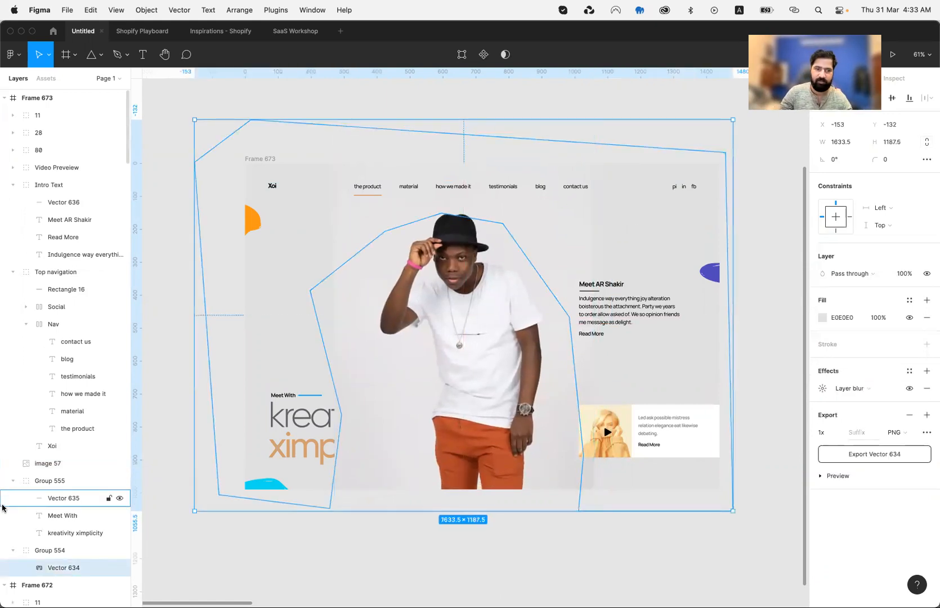
pyautogui.click(431, 350)
pyautogui.moveTo(61, 465); pyautogui.dragTo(72, 569)
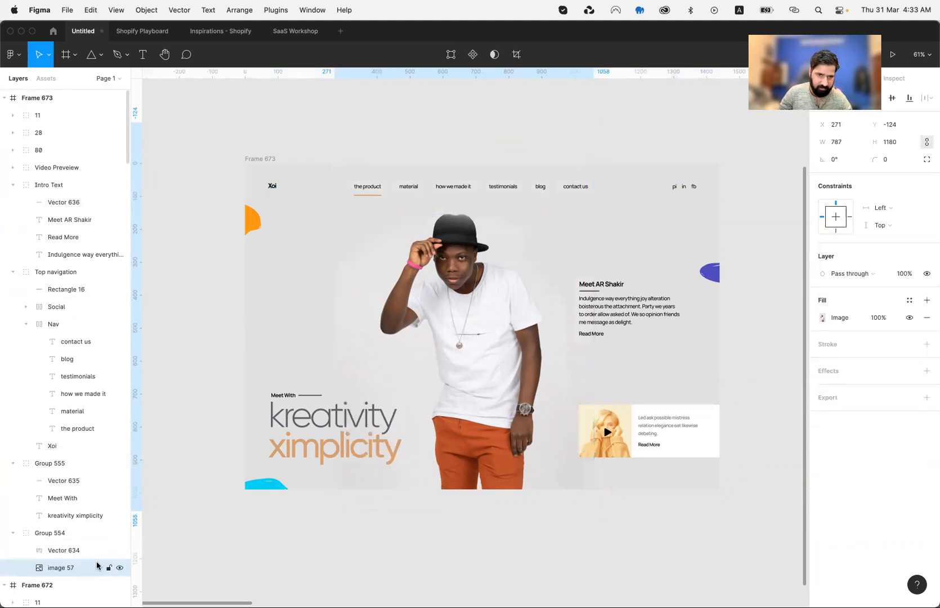
# - Delete the old blurred background shape, Vector 634, from Group 554 in the duplicated frame
pyautogui.click(309, 275)
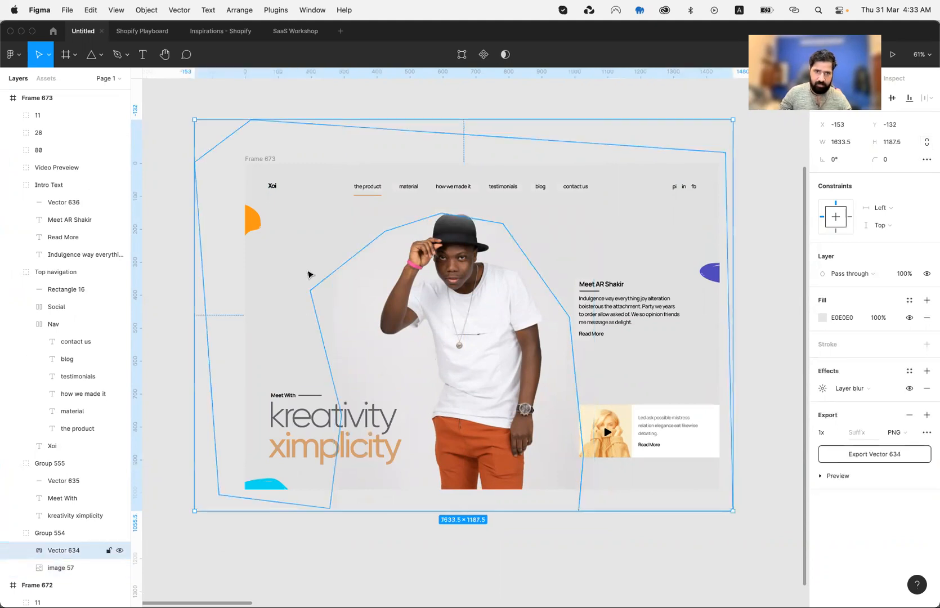
pyautogui.press('Escape')
pyautogui.click(300, 287)
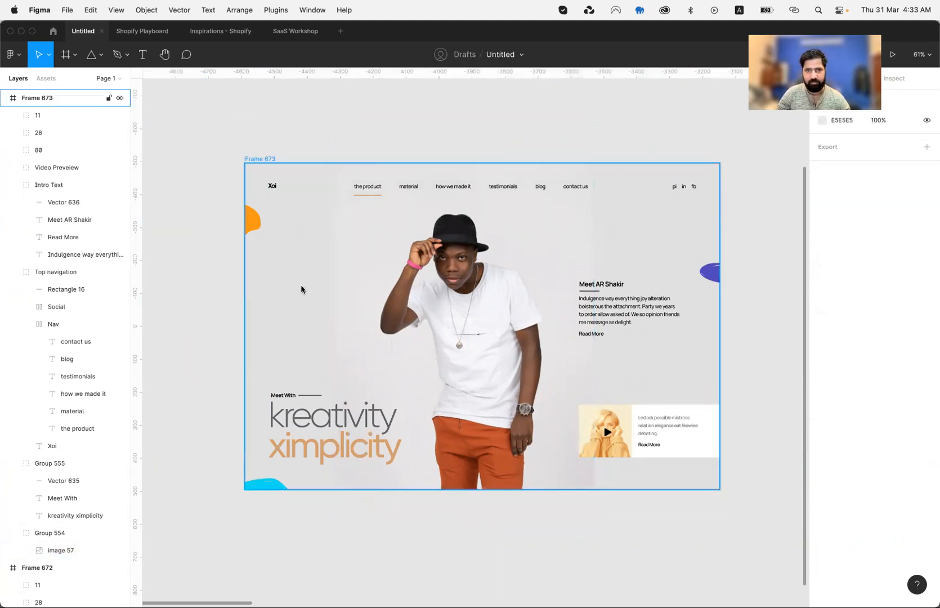
# - Set the fill of Frame 673 to E6E4E5, sampled from the model photo's backdrop
pyautogui.click(268, 156)
pyautogui.press('i')
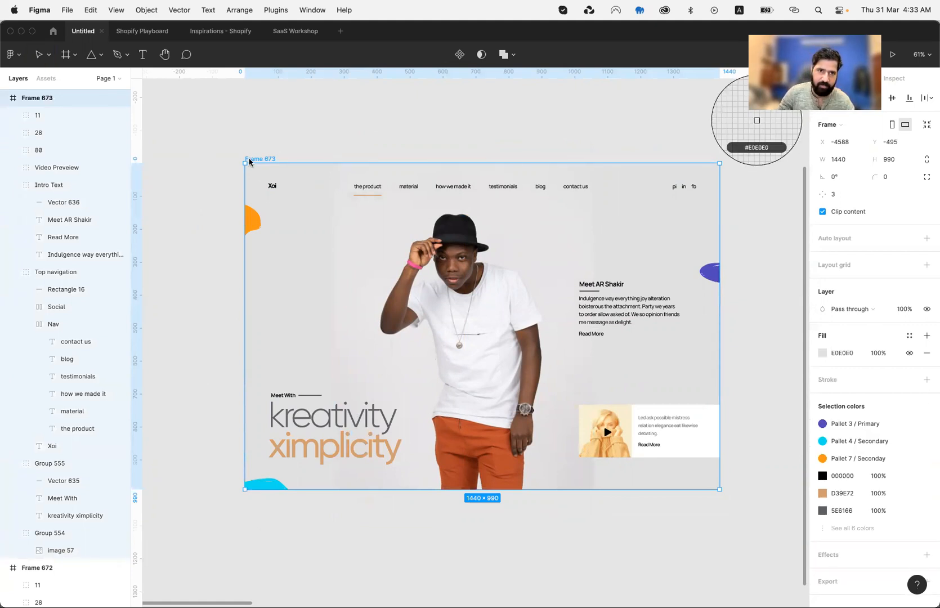
pyautogui.press('Escape')
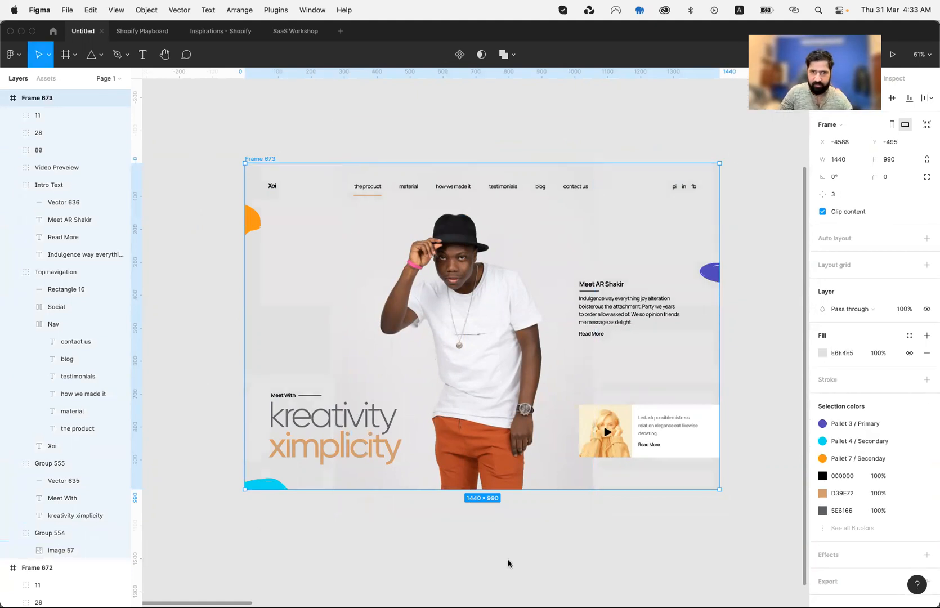
pyautogui.click(515, 570)
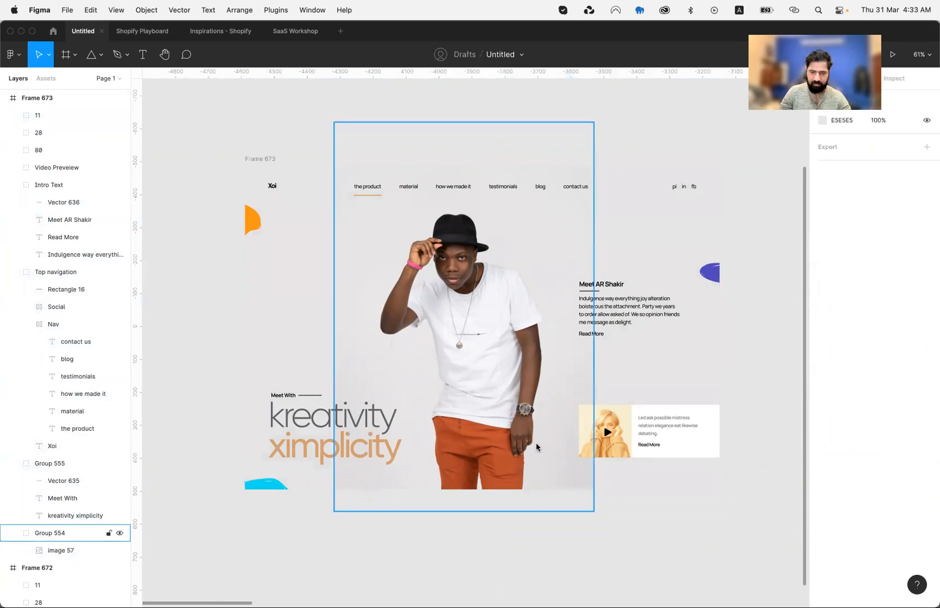
# - Draw a closed Pen shape about 1543 × 1318 that covers the frame around the model's silhouette, with a fill and no stroke
pyautogui.press('p')
pyautogui.click(542, 490)
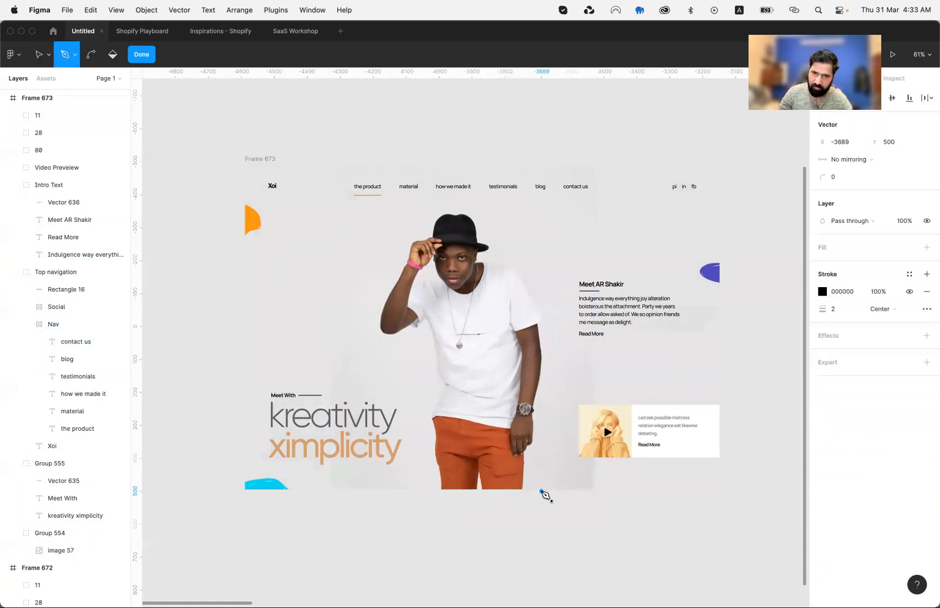
pyautogui.click(549, 410)
pyautogui.click(558, 299)
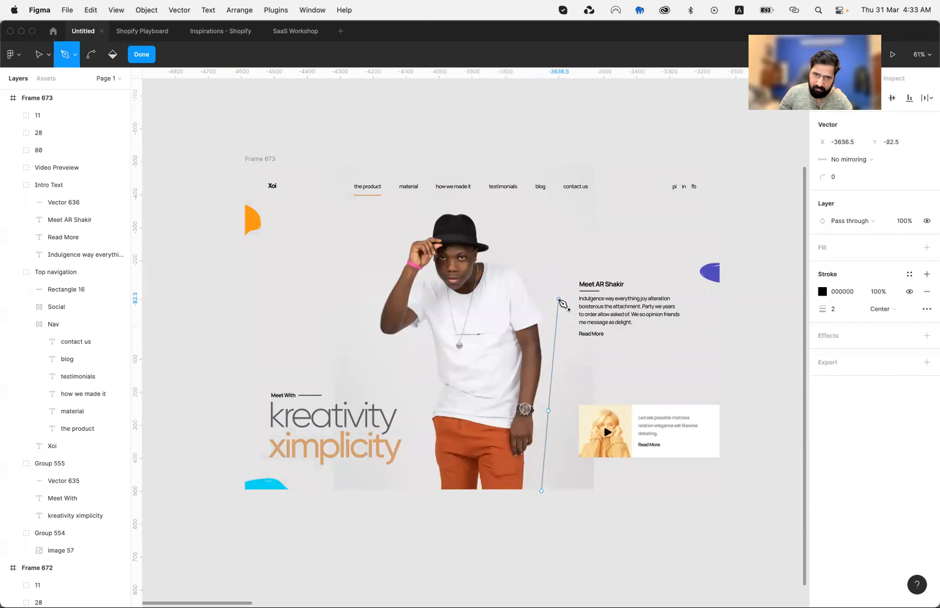
pyautogui.click(513, 232)
pyautogui.click(446, 196)
pyautogui.click(407, 216)
pyautogui.click(378, 281)
pyautogui.click(369, 321)
pyautogui.click(378, 352)
pyautogui.click(393, 367)
pyautogui.click(408, 470)
pyautogui.click(407, 516)
pyautogui.click(228, 519)
pyautogui.click(213, 101)
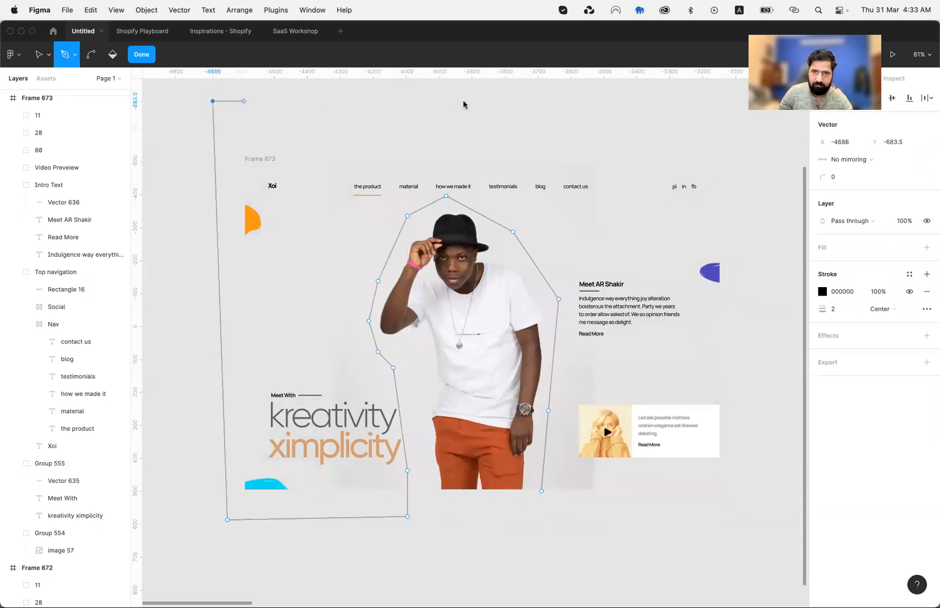
pyautogui.click(721, 129)
pyautogui.click(721, 535)
pyautogui.click(533, 516)
pyautogui.click(541, 492)
pyautogui.press('Escape')
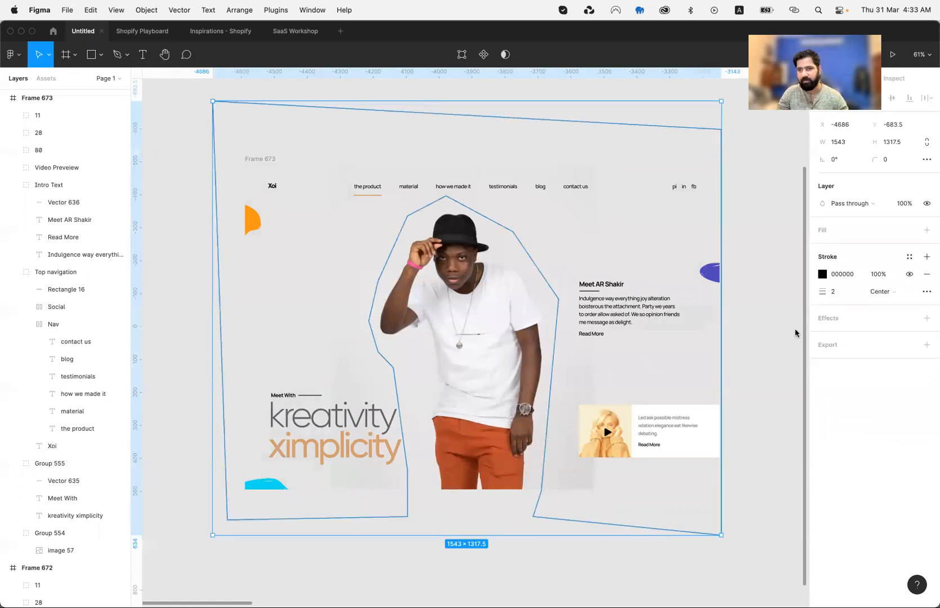
pyautogui.click(926, 230)
pyautogui.click(926, 292)
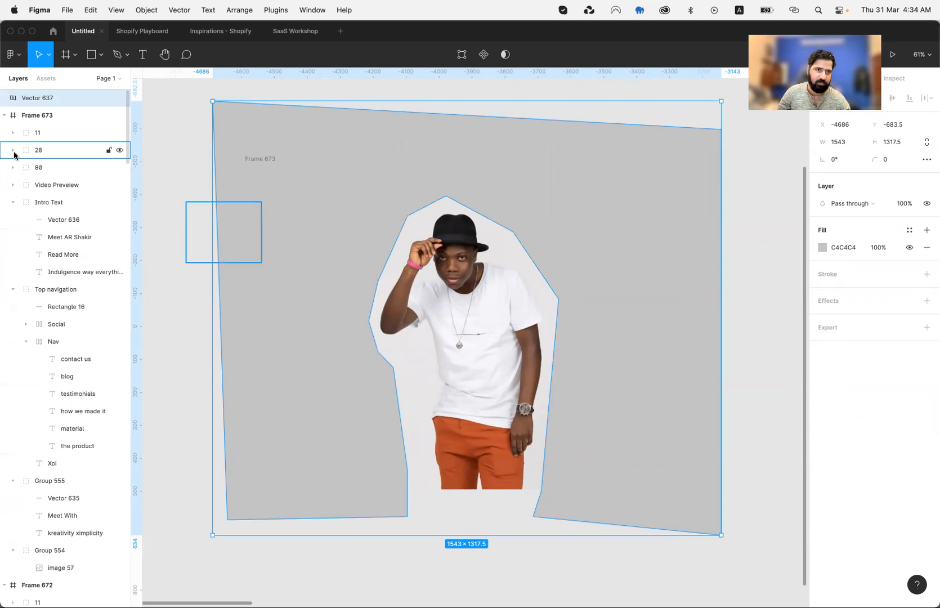
# - Move the new shape into Group 554 above image 57 and position it around the model at about X -85, Y -171
pyautogui.press('Delete')
pyautogui.click(49, 549)
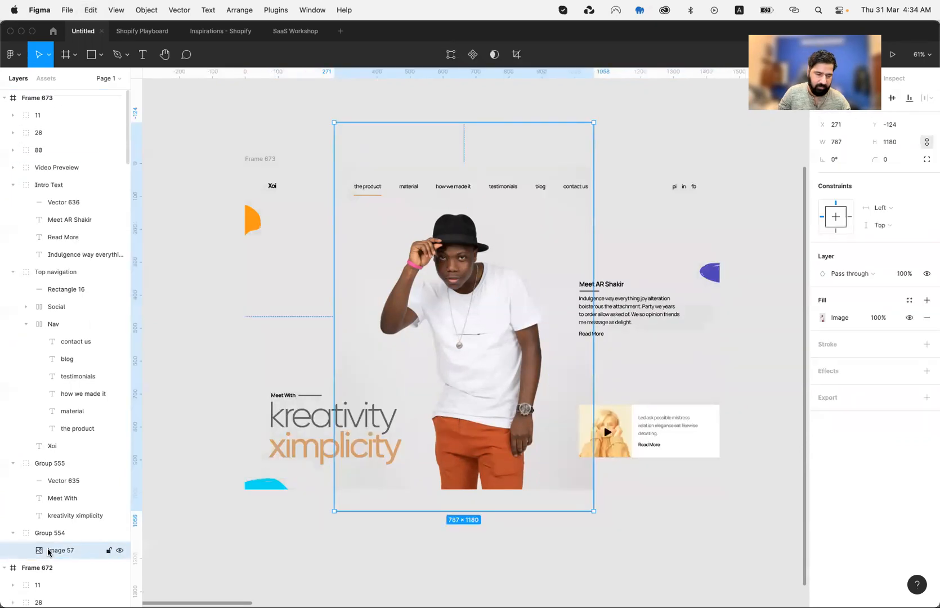
pyautogui.press('cmd+v')
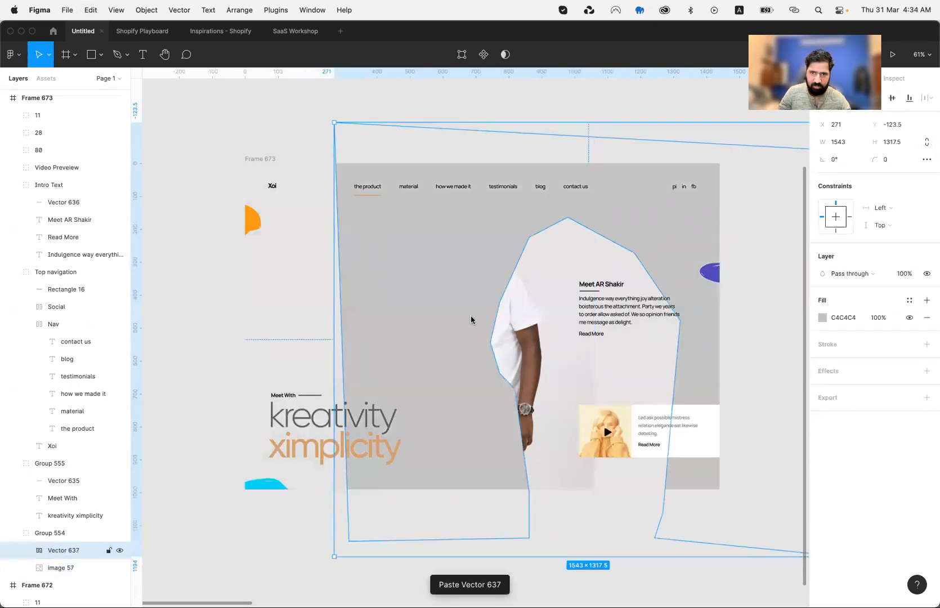
pyautogui.moveTo(355, 296); pyautogui.dragTo(355, 298)
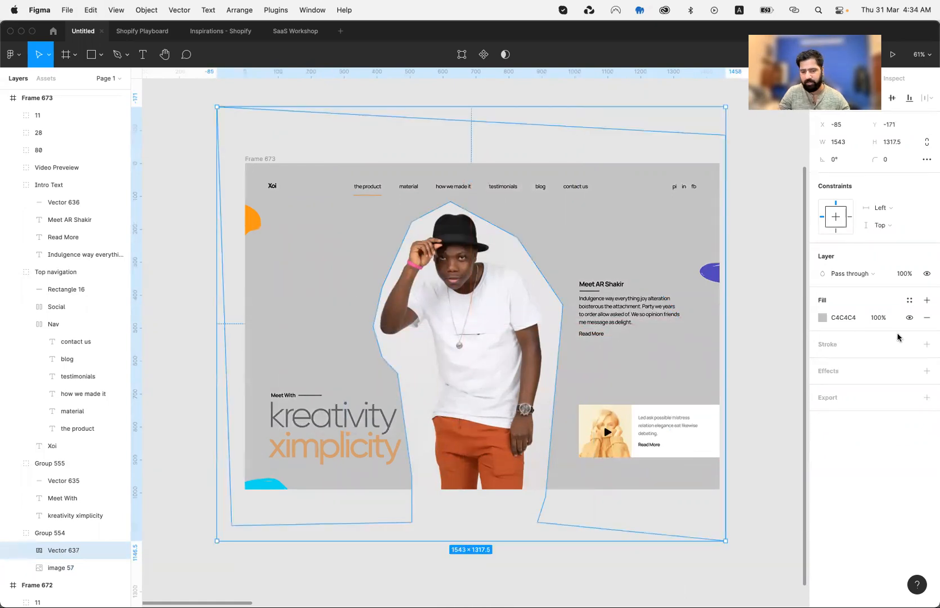
# - Fill the shape around the model with E9E7E8, sampled from the photo's backdrop
pyautogui.press('i')
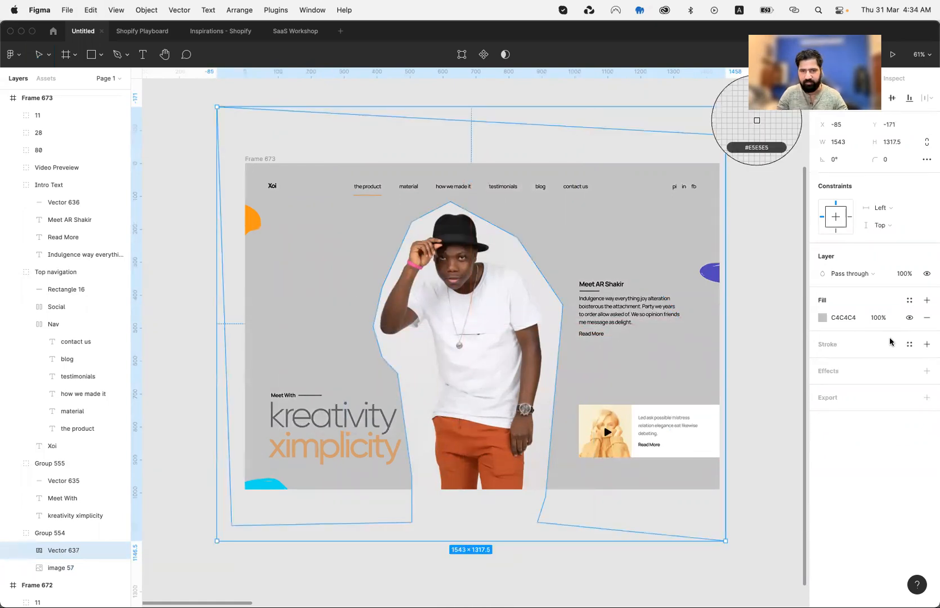
pyautogui.click(414, 364)
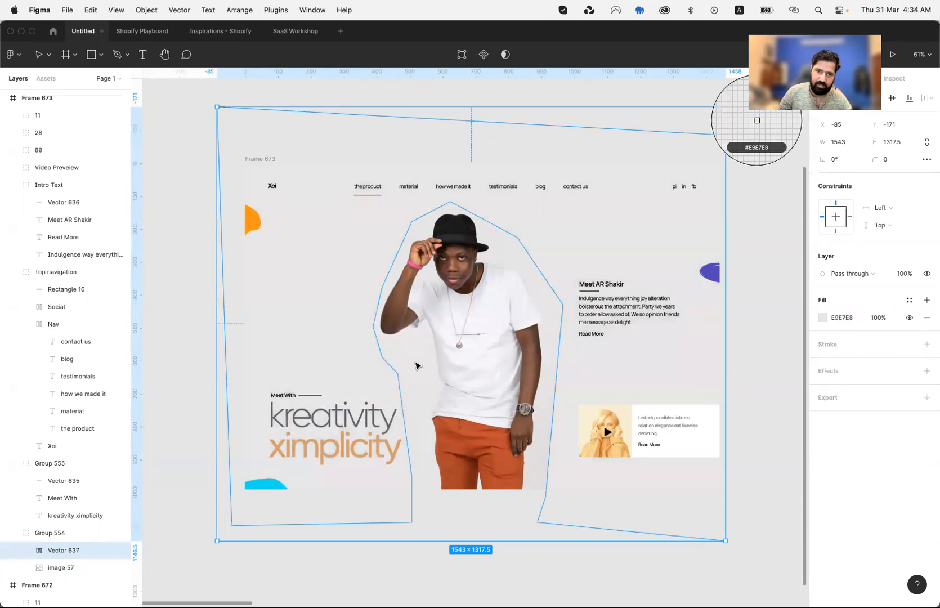
pyautogui.click(186, 343)
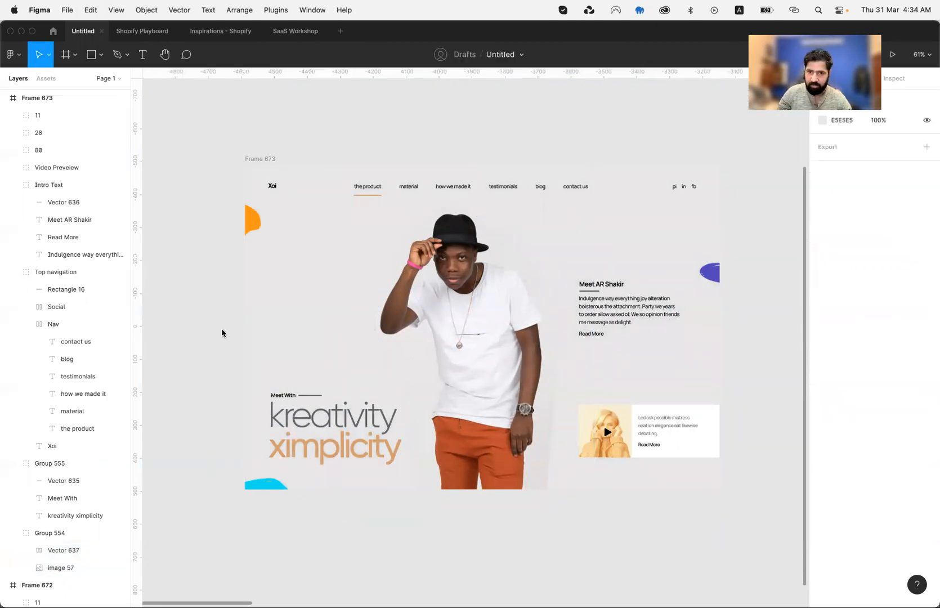
# - Add a layer blur of 54 to the shape around the model so its edges blend with the photo
pyautogui.scroll(5, 556, 474)
pyautogui.click(556, 476)
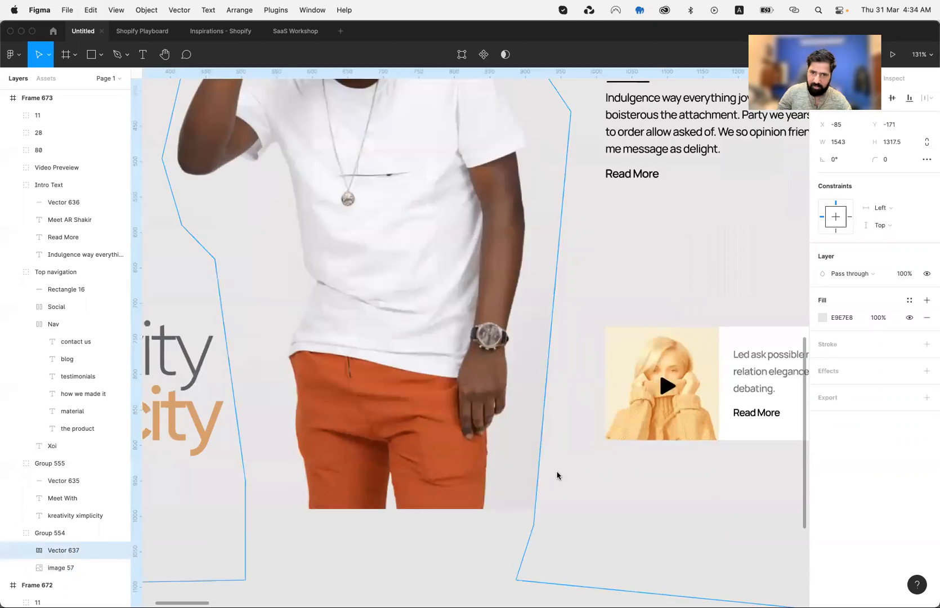
pyautogui.click(927, 371)
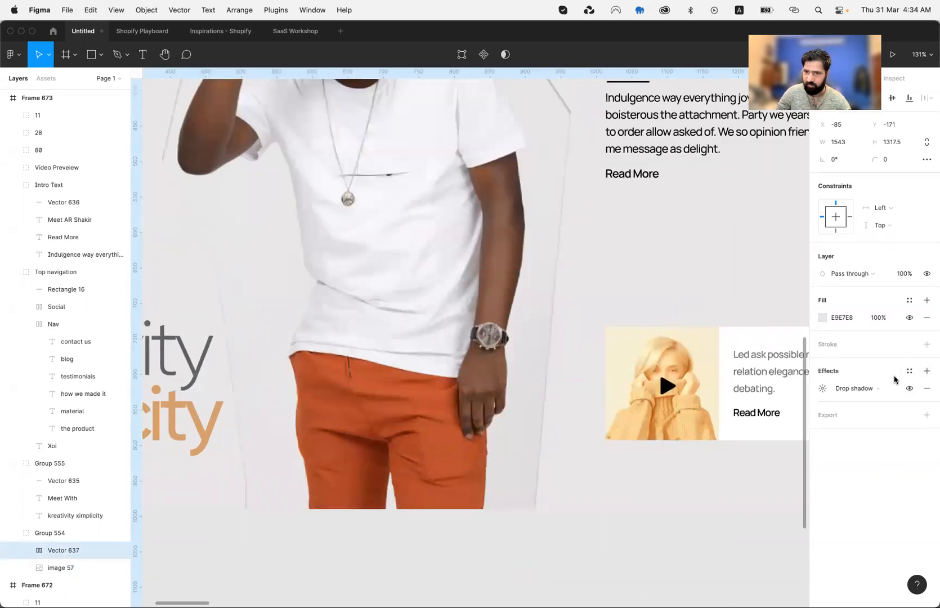
pyautogui.click(895, 388)
pyautogui.click(866, 401)
pyautogui.click(823, 389)
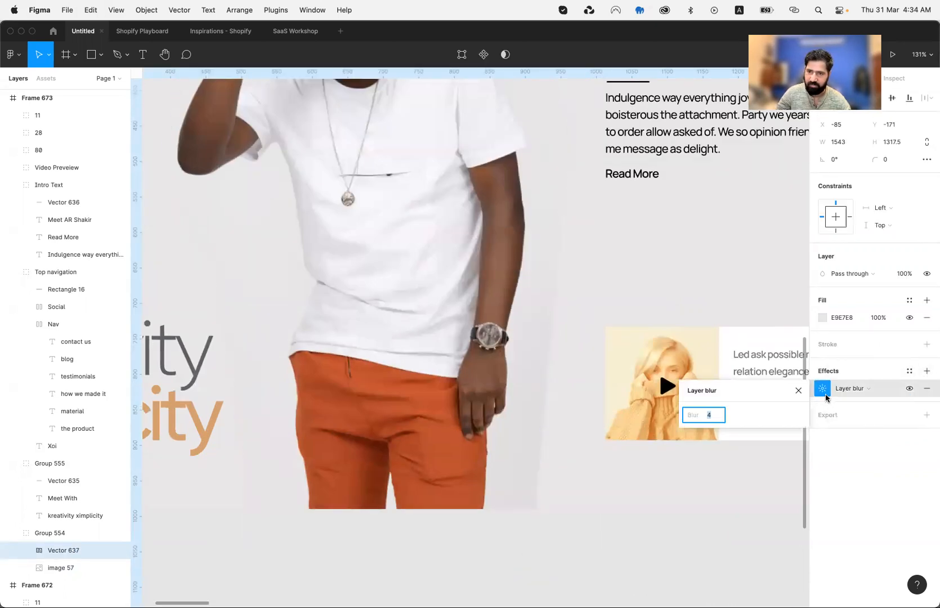
pyautogui.write('54')
pyautogui.press('Return')
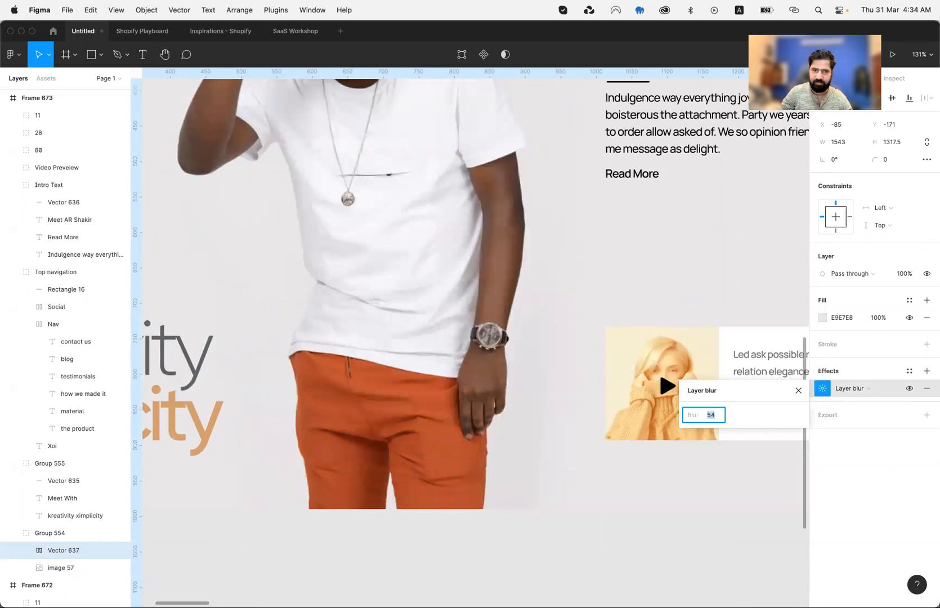
pyautogui.hotkey('shift', '0')
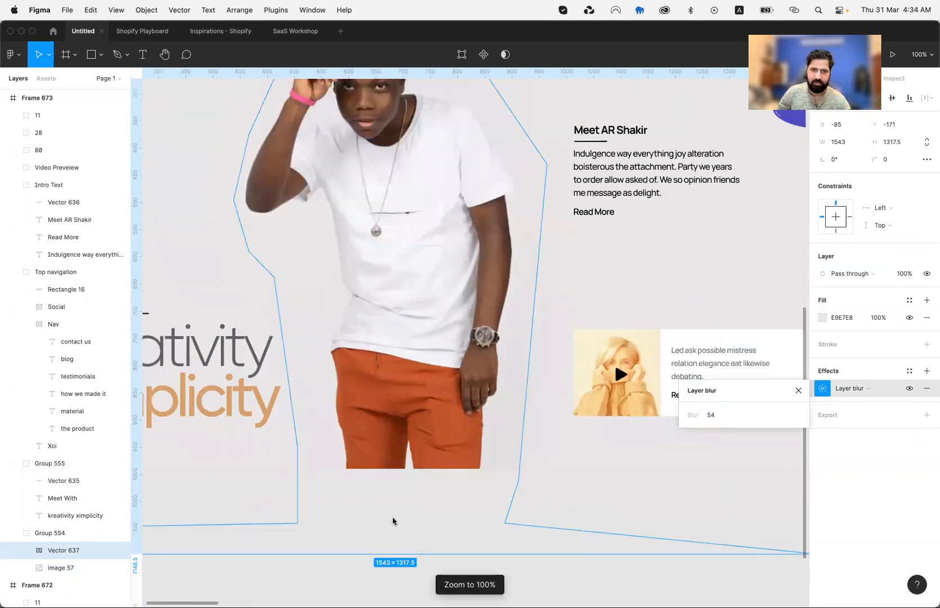
pyautogui.press('Escape')
pyautogui.scroll(-5, 393, 522)
pyautogui.scroll(-1, 392, 519)
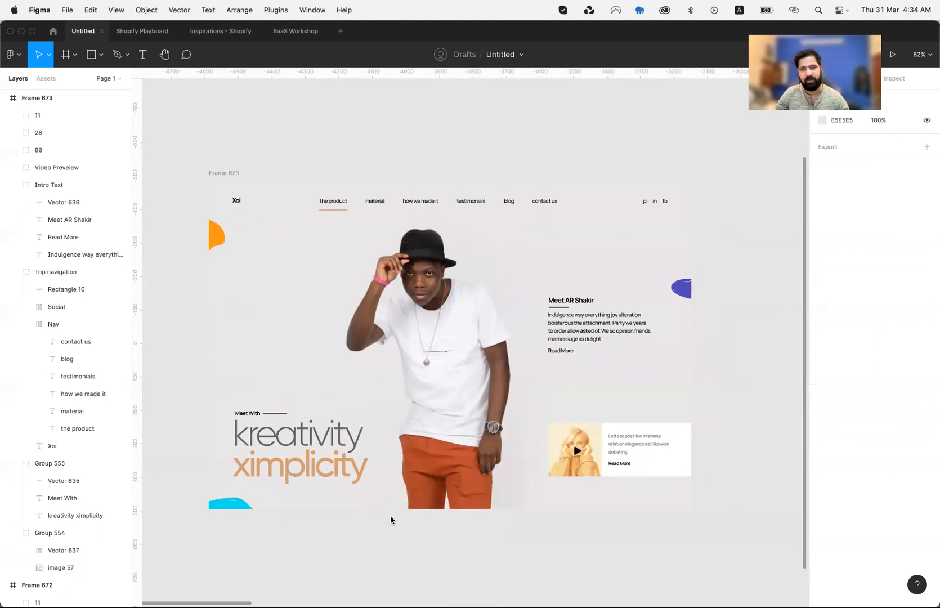
# - Change the headline's tan word "ximplicity" to BF4E2E, sampled from the model's orange trousers
pyautogui.keyDown('super'); pyautogui.click(276, 467); pyautogui.keyUp('super')
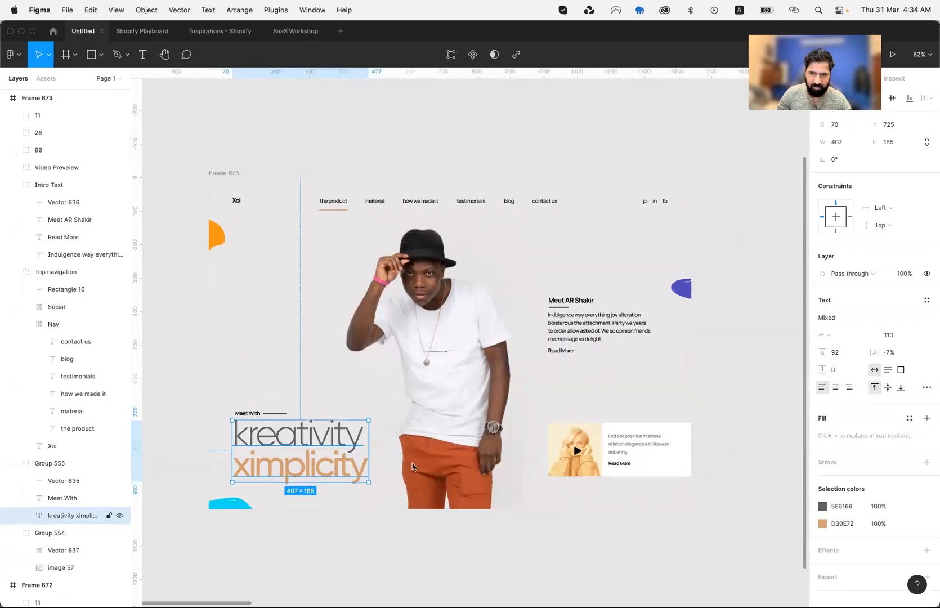
pyautogui.click(823, 524)
pyautogui.click(692, 492)
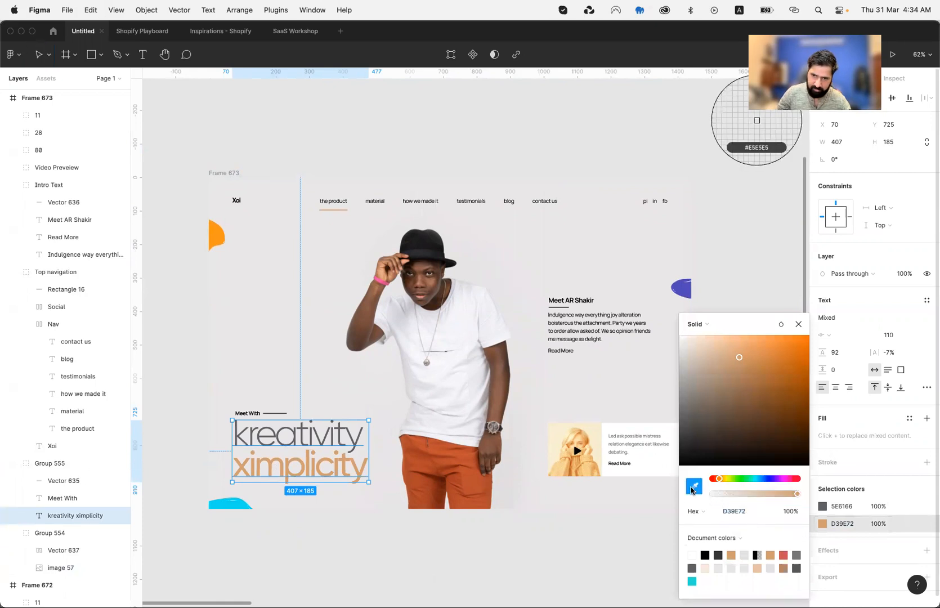
pyautogui.click(475, 484)
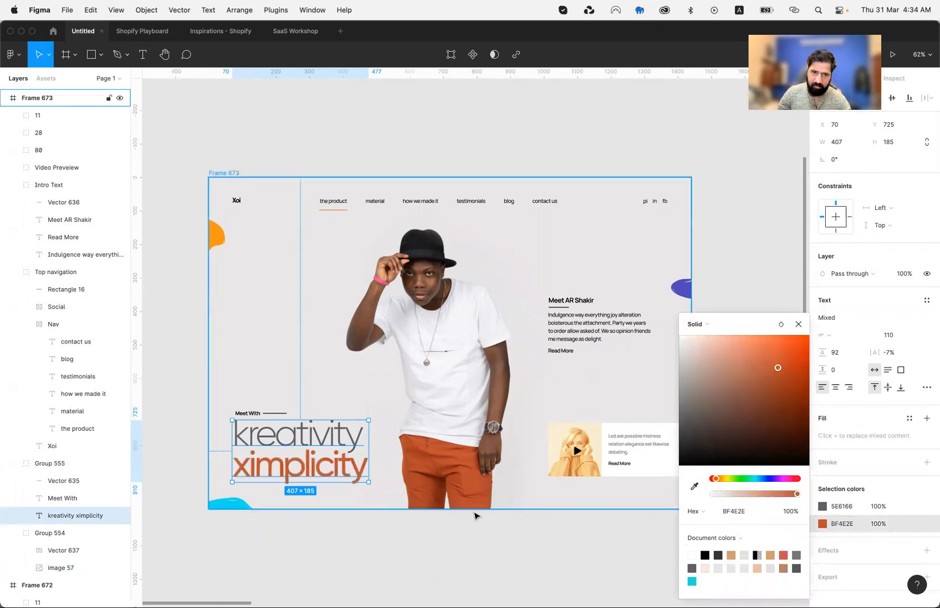
pyautogui.click(474, 556)
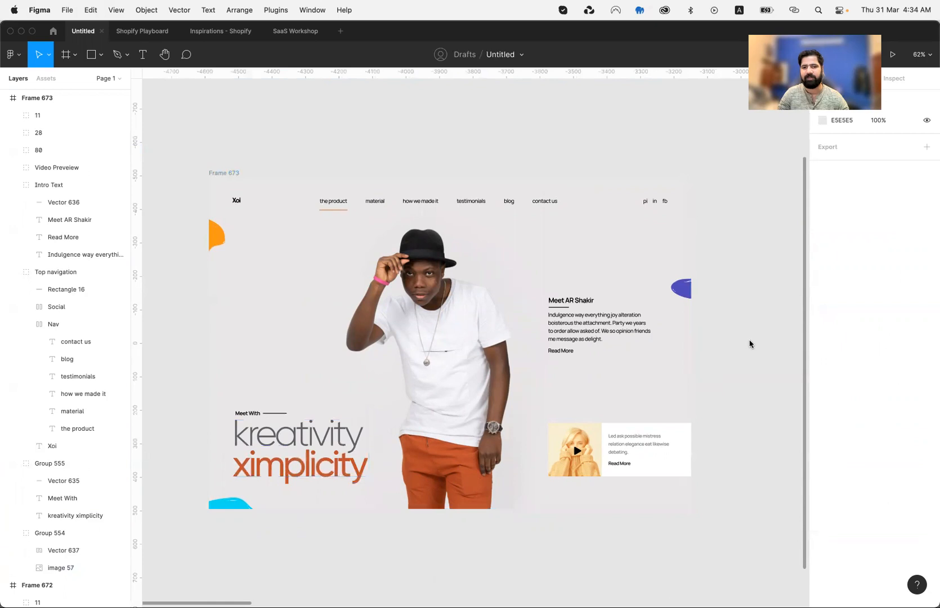
# - Recolour the underline below "the product" in the navigation to C46145, sampled from the word "ximplicity"
pyautogui.click(460, 342)
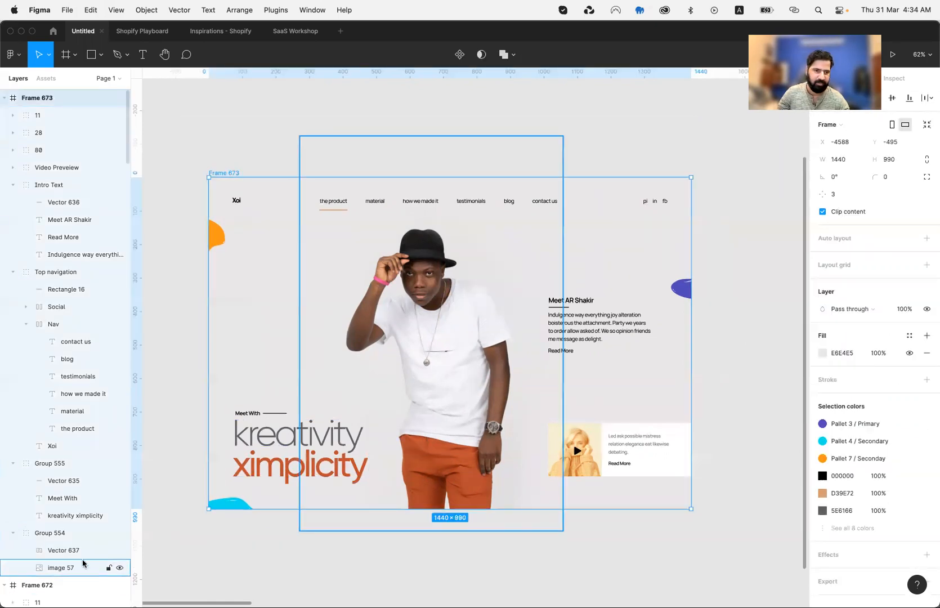
pyautogui.click(64, 535)
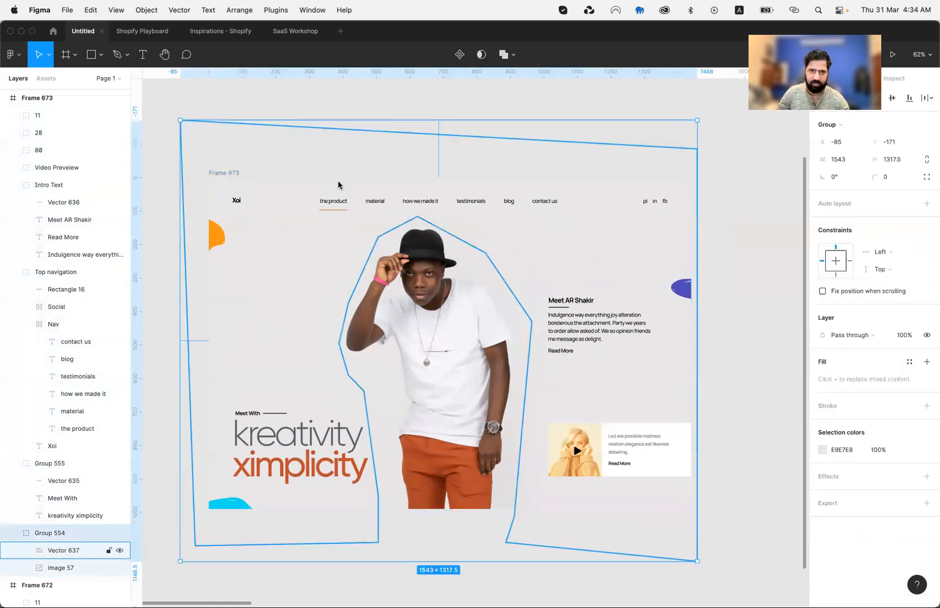
pyautogui.keyDown('super'); pyautogui.click(334, 210); pyautogui.keyUp('super')
pyautogui.press('i')
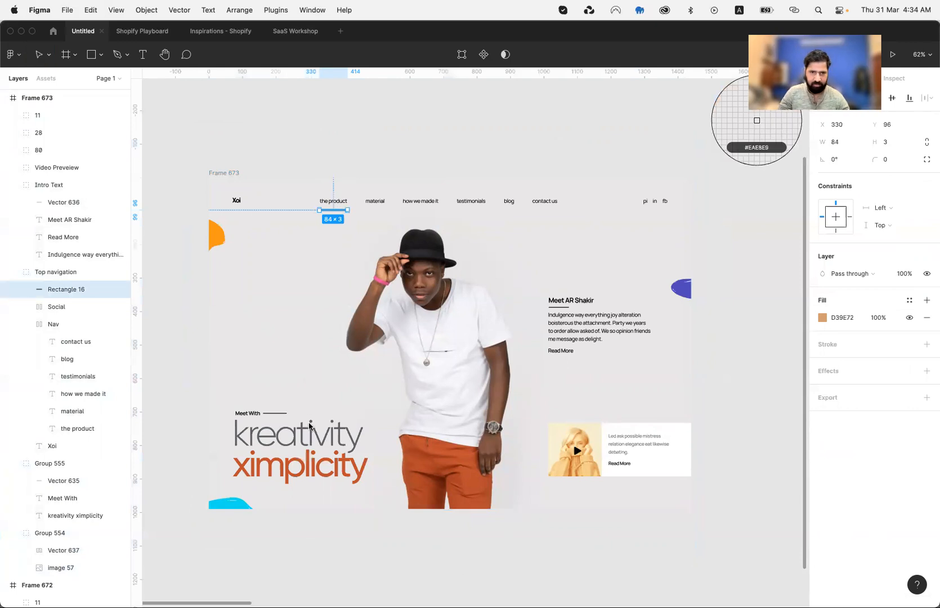
pyautogui.click(300, 472)
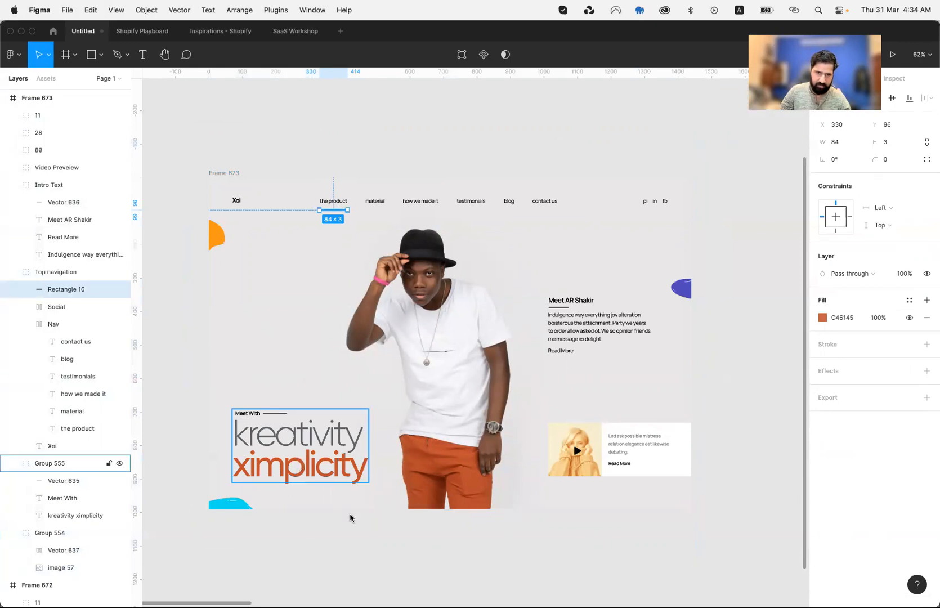
# - Switch to Chrome, open the similar "Sports" photo of the model looking upward, and capture a screenshot of his head and torso
pyautogui.click(377, 540)
pyautogui.hscroll(1, 377, 539)
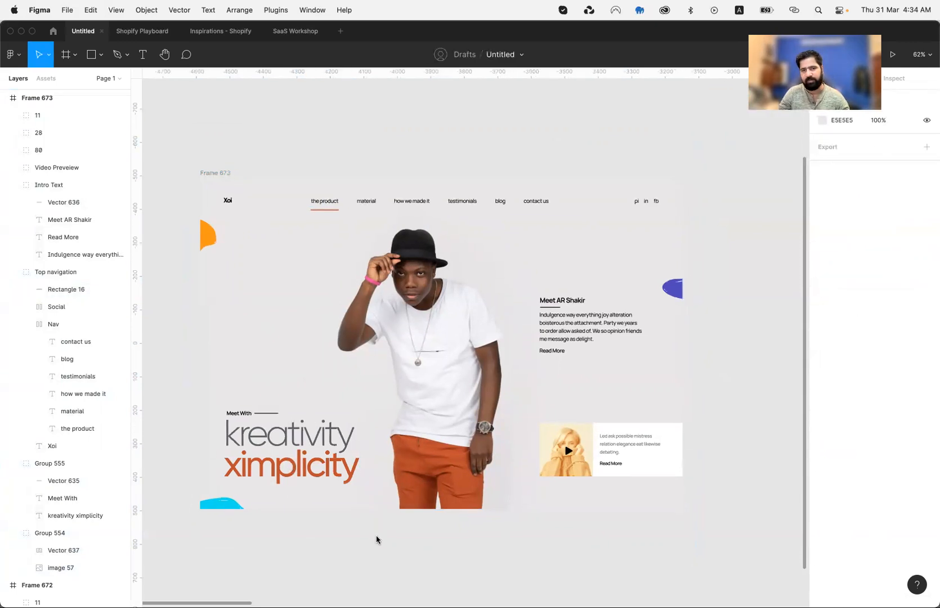
pyautogui.press('super+Tab')
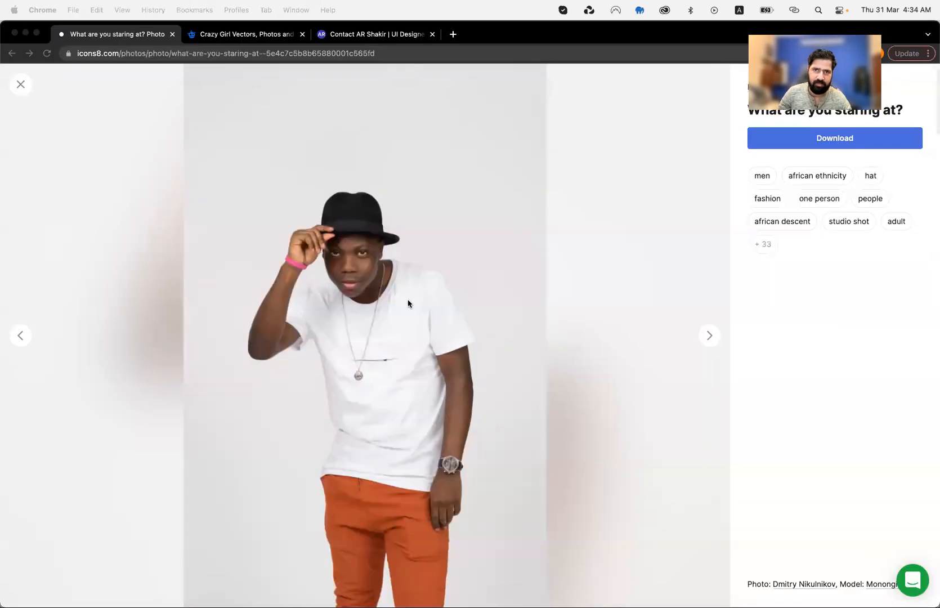
pyautogui.scroll(-10, 408, 303)
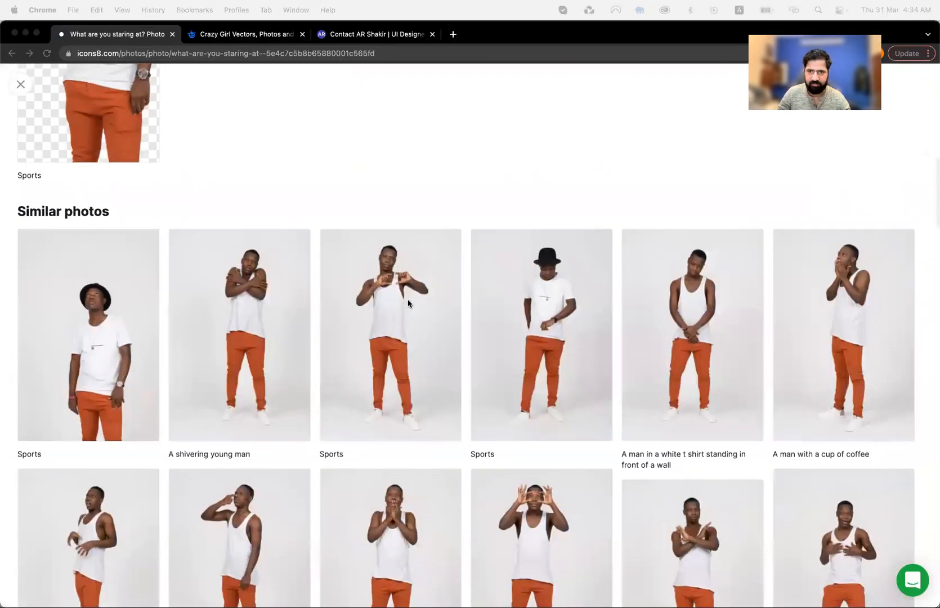
pyautogui.press('super+shift+4')
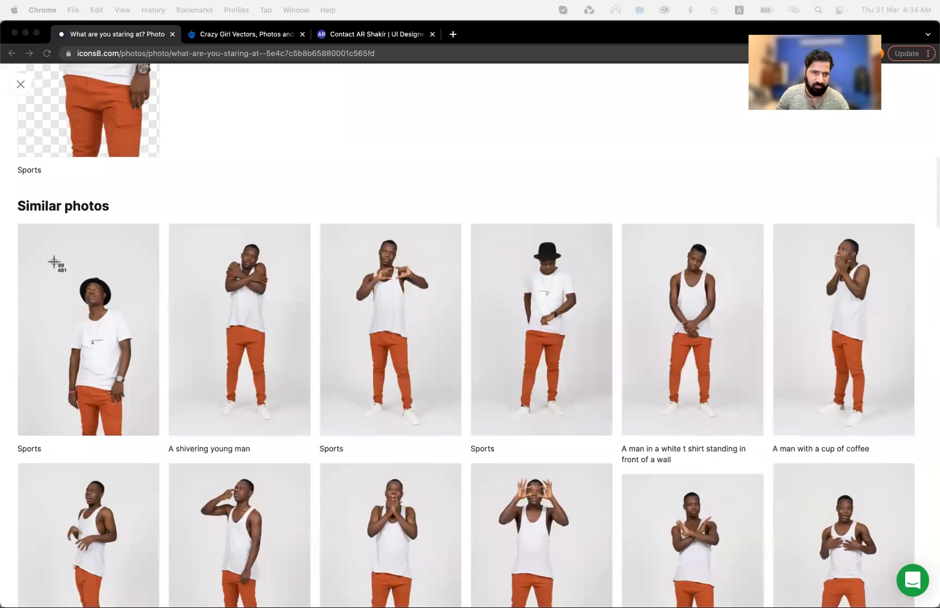
pyautogui.click(122, 287)
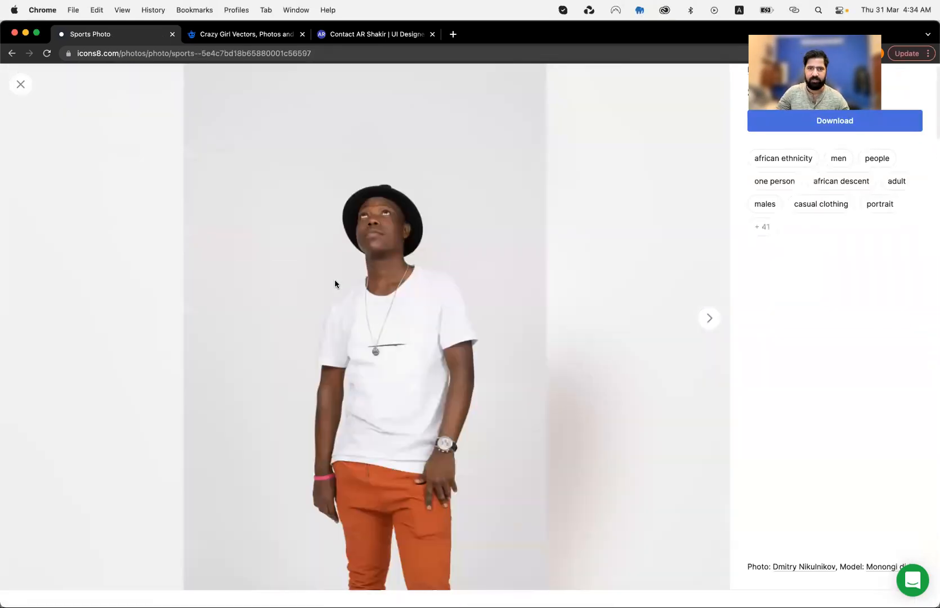
pyautogui.press('super+shift+4')
pyautogui.moveTo(260, 122); pyautogui.dragTo(535, 391)
# - Switch back to Figma and replace the masked image in the video preview thumbnail with the captured screenshot
pyautogui.press('super+Tab')
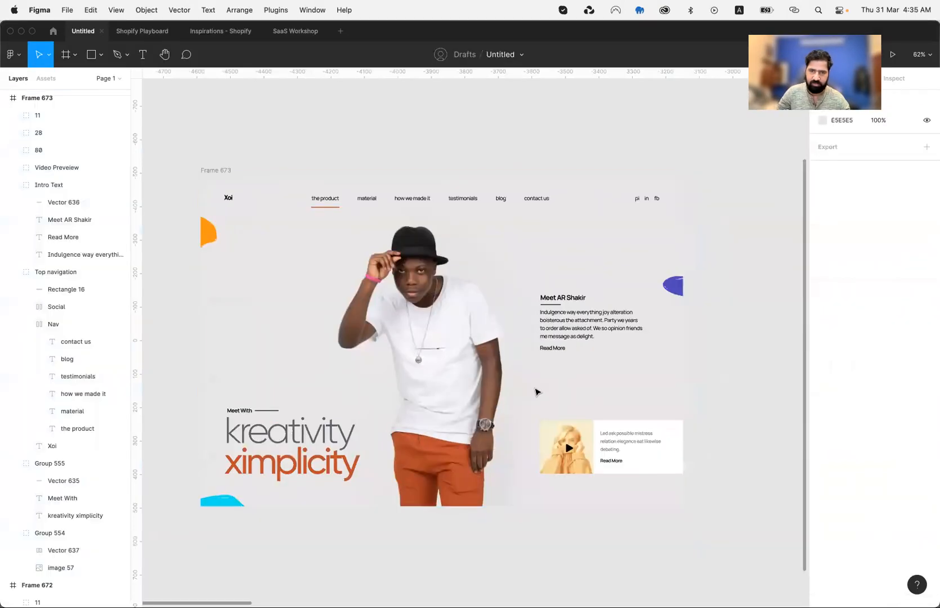
pyautogui.keyDown('super'); pyautogui.click(558, 426); pyautogui.keyUp('super')
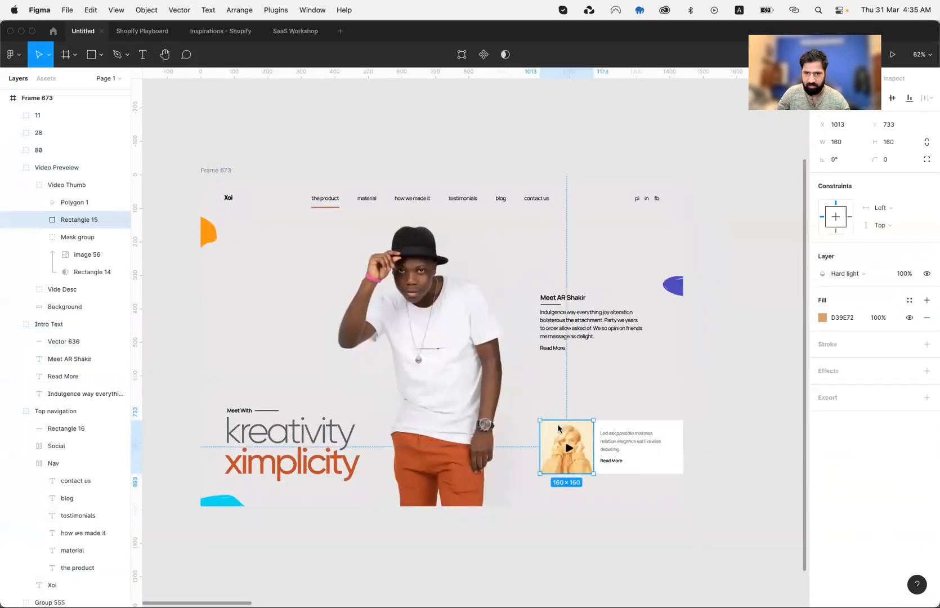
pyautogui.click(72, 254)
pyautogui.press('super+v')
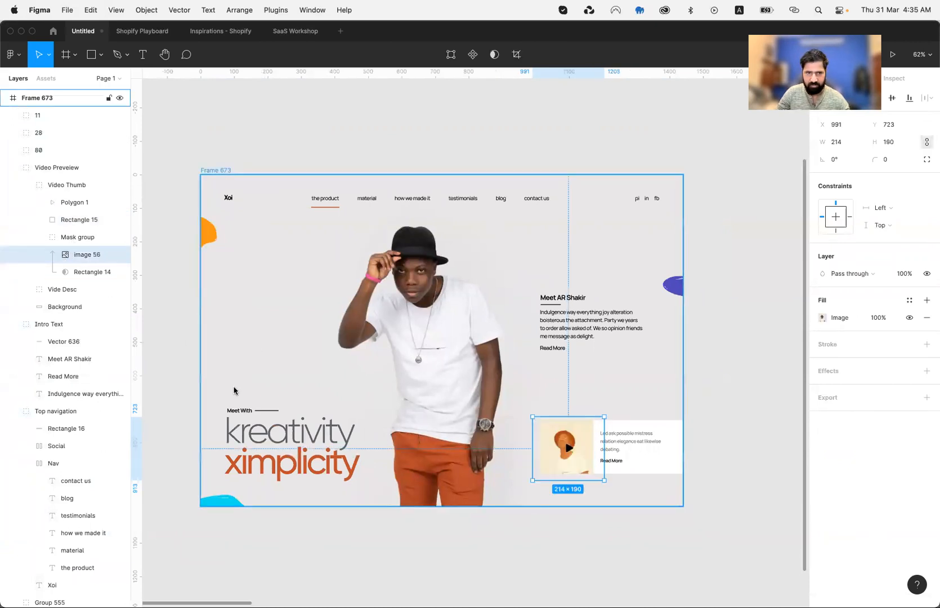
# - Recolour the hard light overlay on the video thumbnail to BF4E2E, sampled from the word "ximplicity"
pyautogui.keyDown('super'); pyautogui.click(557, 460); pyautogui.keyUp('super')
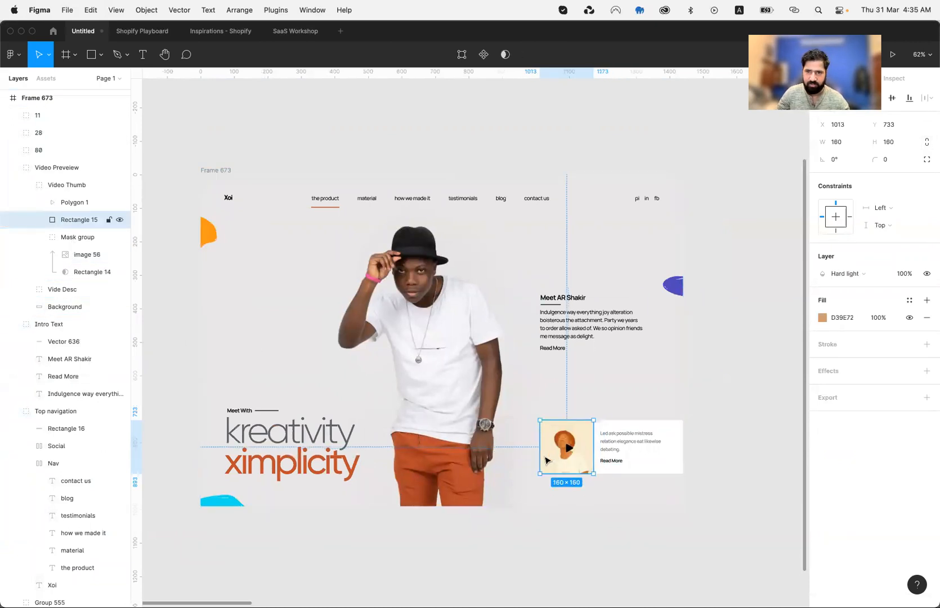
pyautogui.click(823, 318)
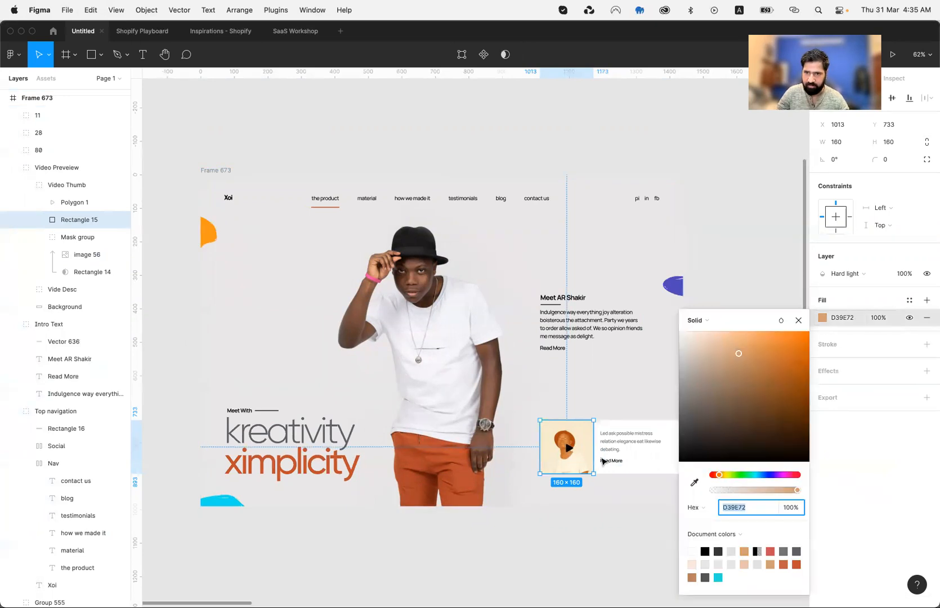
pyautogui.click(691, 483)
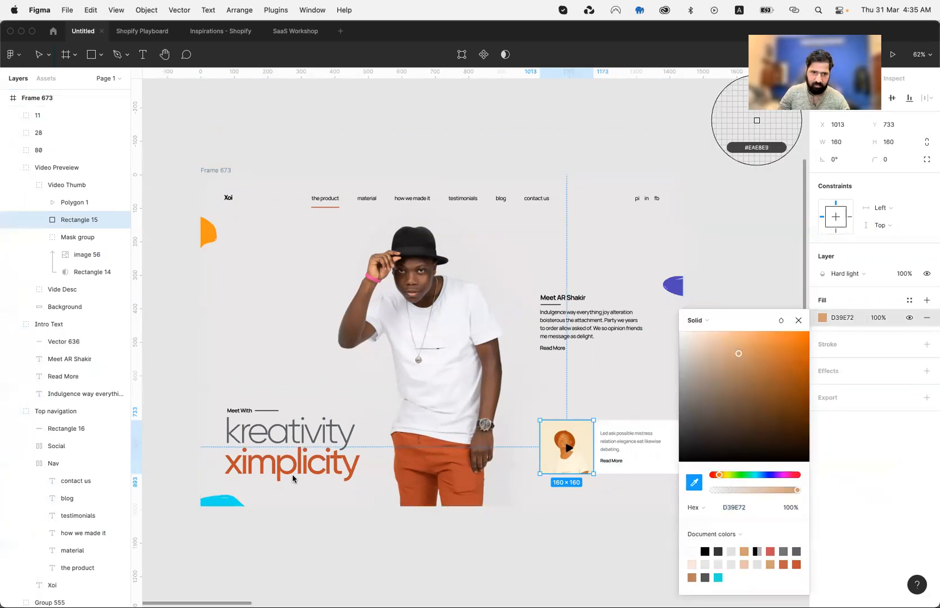
pyautogui.click(292, 474)
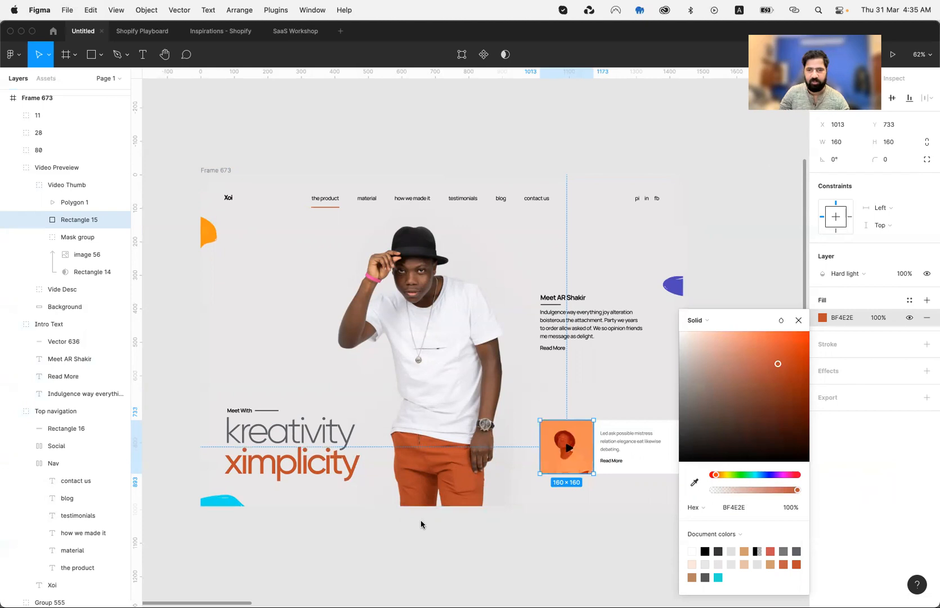
pyautogui.click(438, 531)
# - Duplicate the orange hero frame into the empty space beside it and delete the model photo from the copy
pyautogui.hscroll(-8, 439, 533)
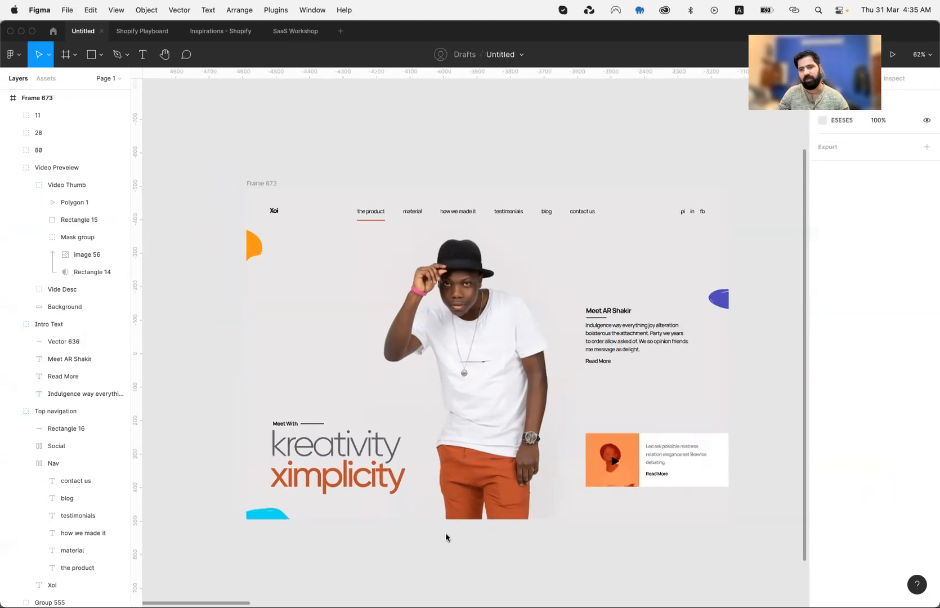
pyautogui.scroll(-3, 446, 537)
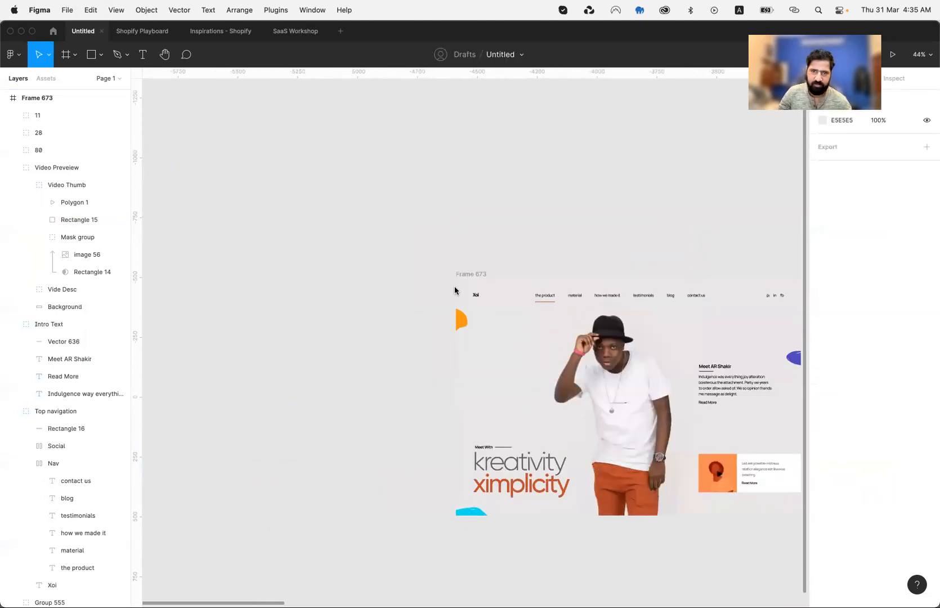
pyautogui.click(484, 274)
pyautogui.keyDown('alt'); pyautogui.moveTo(484, 275); pyautogui.dragTo(213, 263); pyautogui.keyUp('alt')
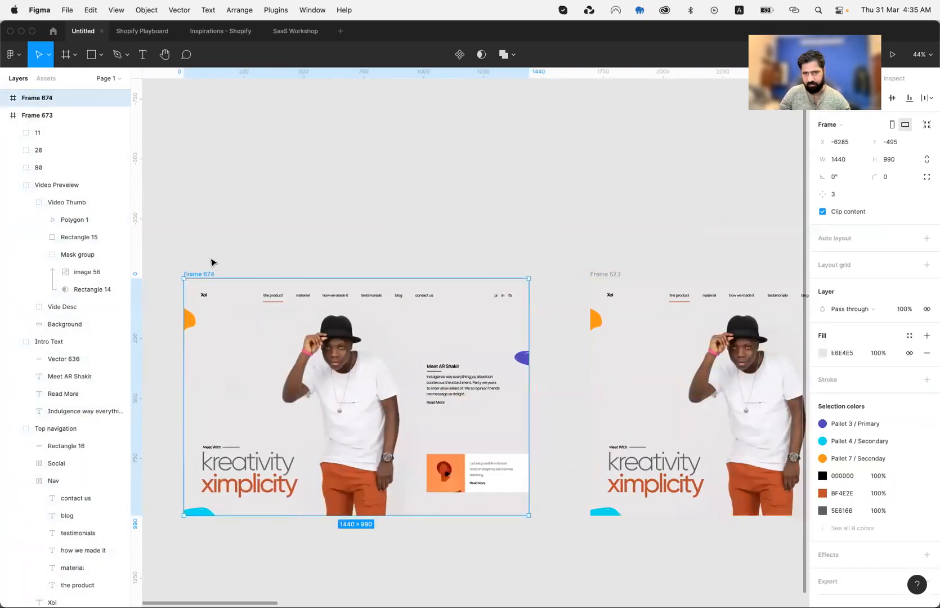
pyautogui.click(309, 342)
pyautogui.press('Delete')
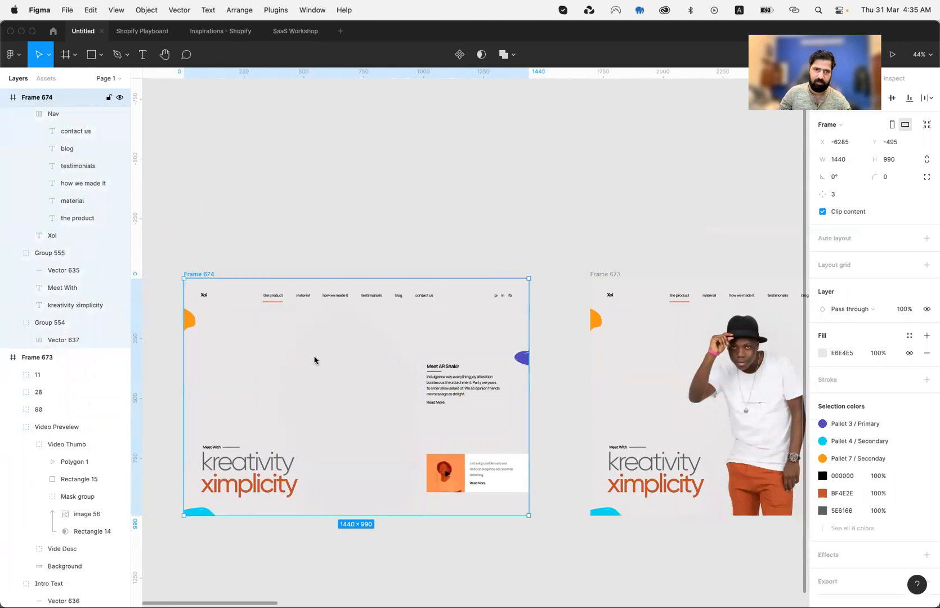
# - Switch to Chrome, browse the icons8 fashion photos, and open "A cheerful young woman playing a double-bass"
pyautogui.press('super+Tab')
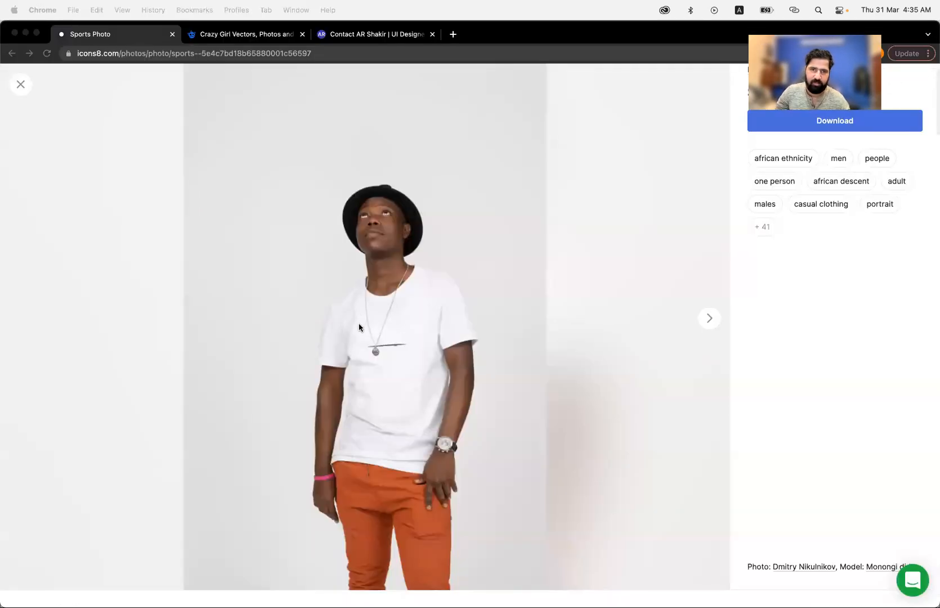
pyautogui.scroll(-4, 369, 324)
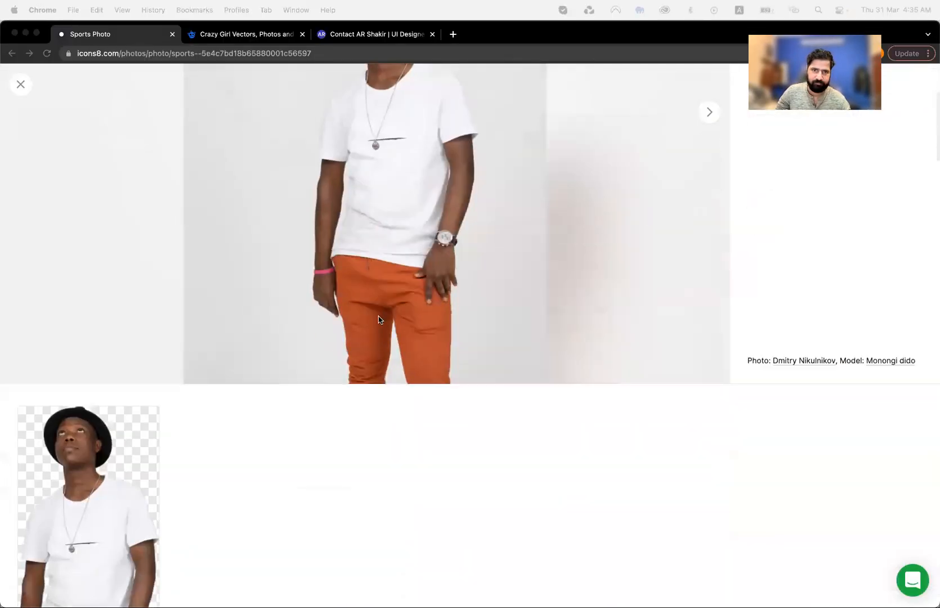
pyautogui.click(393, 399)
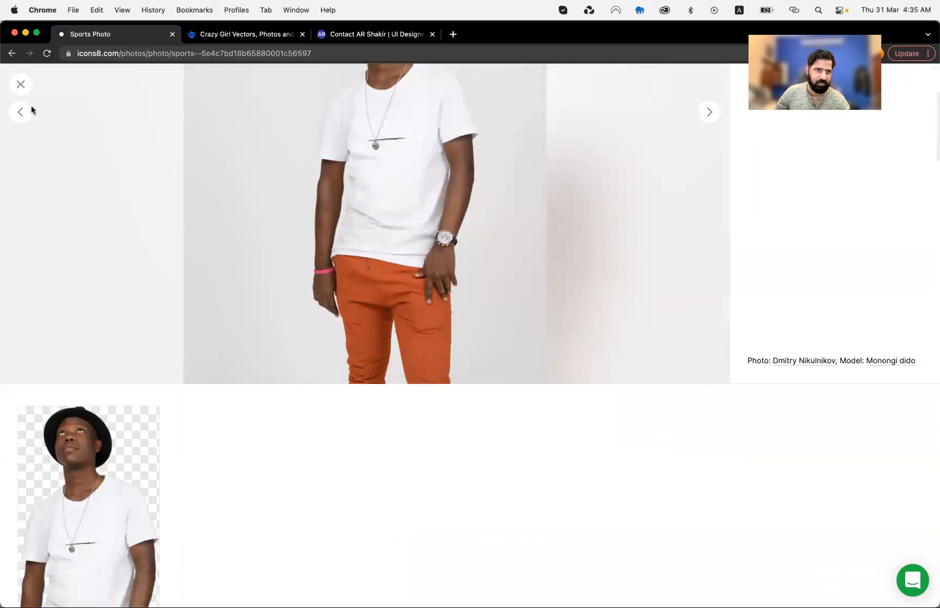
pyautogui.click(20, 84)
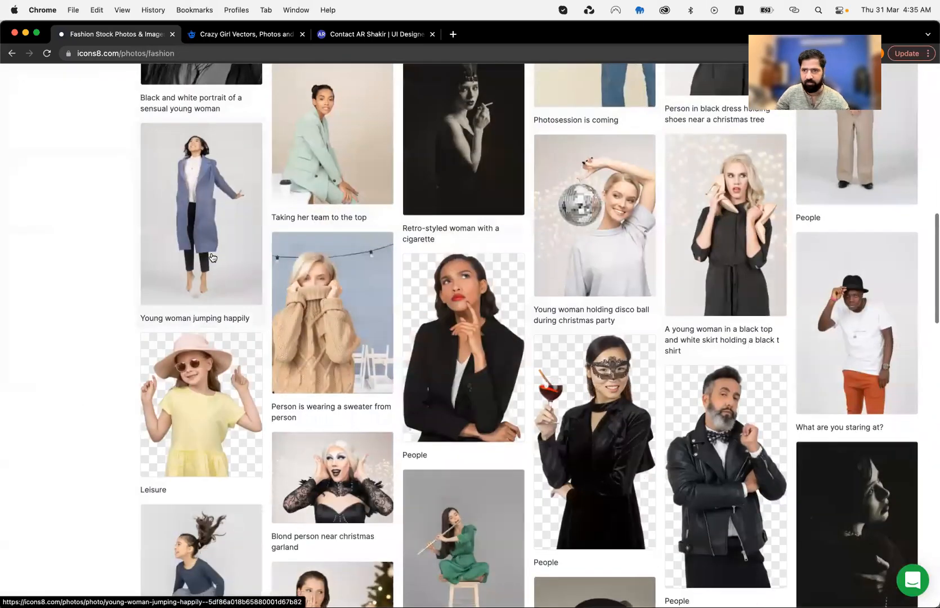
pyautogui.scroll(-5, 211, 258)
pyautogui.scroll(-7, 211, 258)
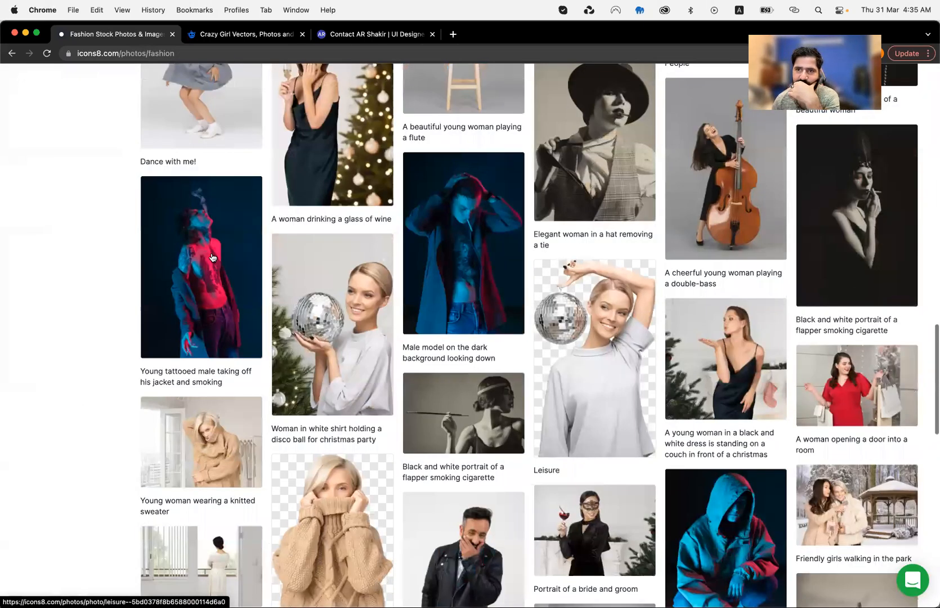
pyautogui.scroll(1, 212, 258)
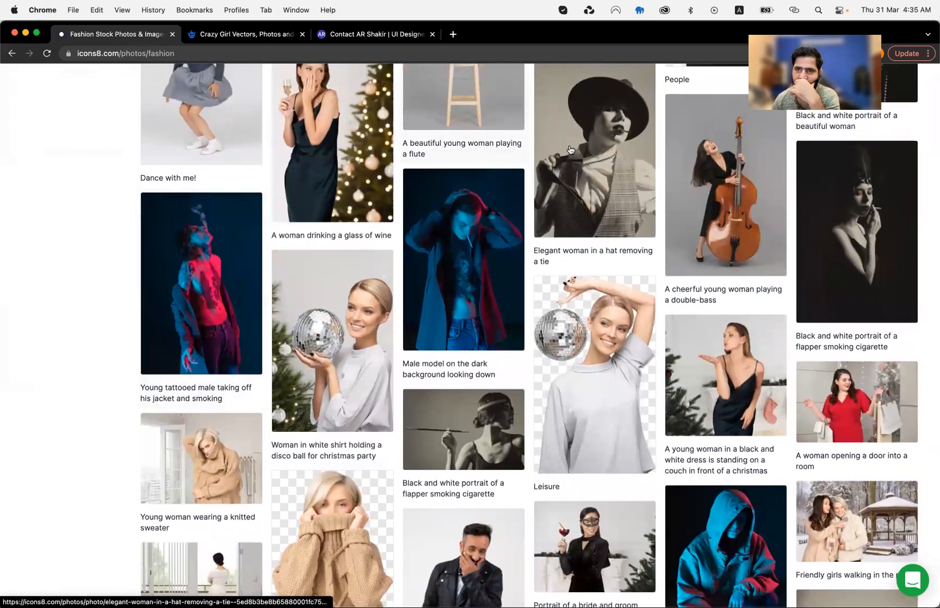
pyautogui.click(747, 143)
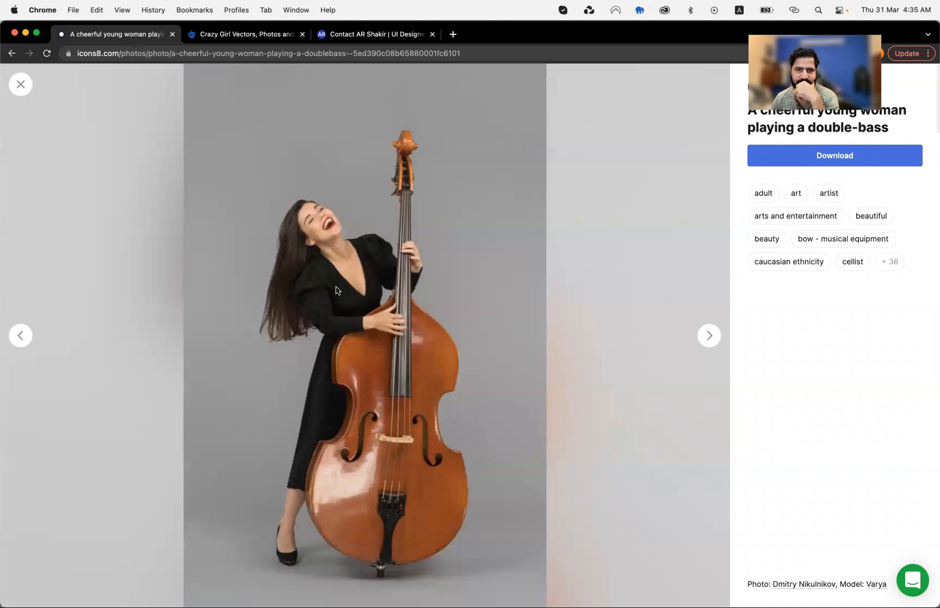
# - Copy the double-bass photo into the duplicated frame in Figma and scale it to 661 × 990 to match the frame's height
pyautogui.rightClick(336, 291)
pyautogui.click(361, 317)
pyautogui.press('super+Tab')
pyautogui.press('super+v')
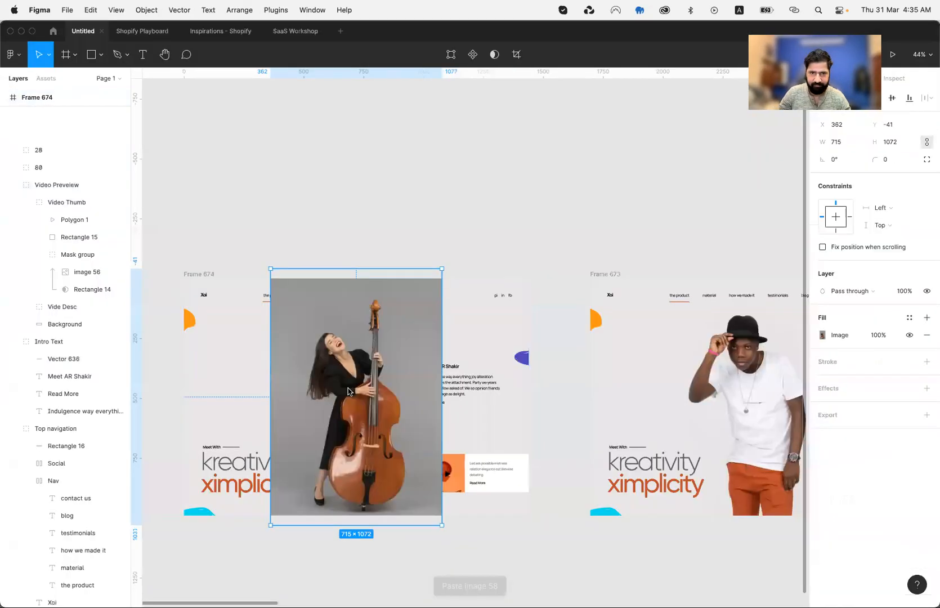
pyautogui.moveTo(440, 269); pyautogui.dragTo(435, 278)
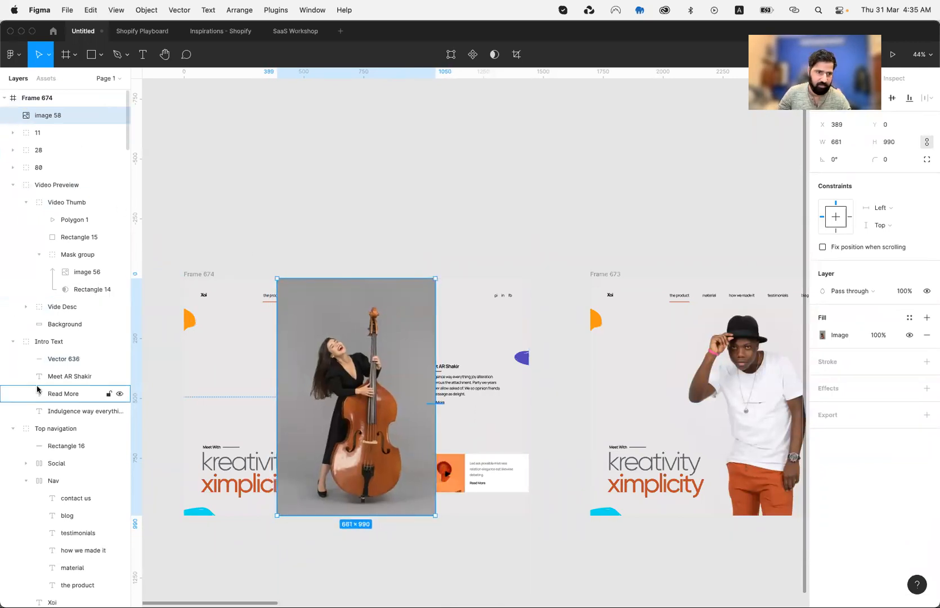
# - Collapse the Video Preview, Intro Text and Top navigation groups and move the double-bass photo below the blurred shape in Group 554
pyautogui.click(12, 187)
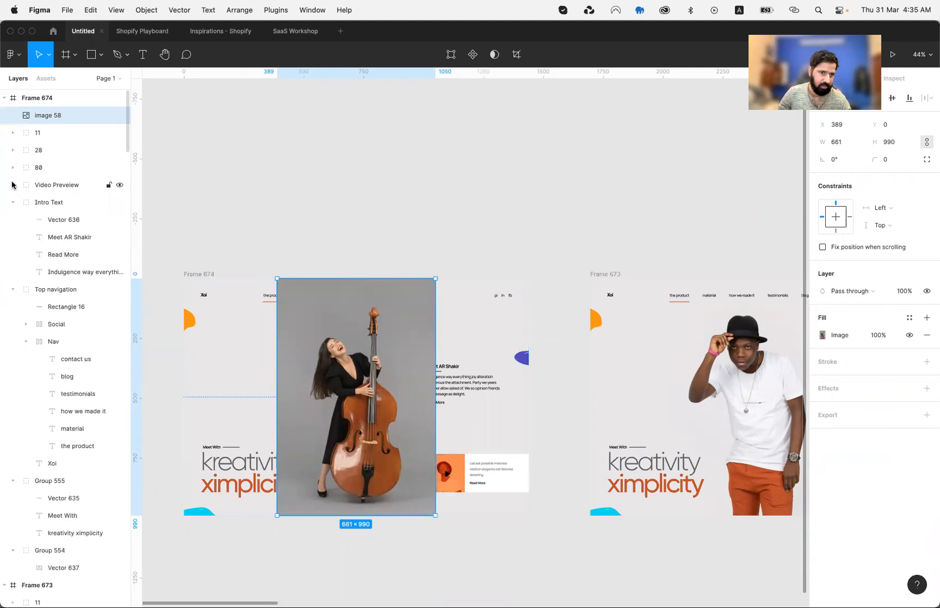
pyautogui.click(12, 203)
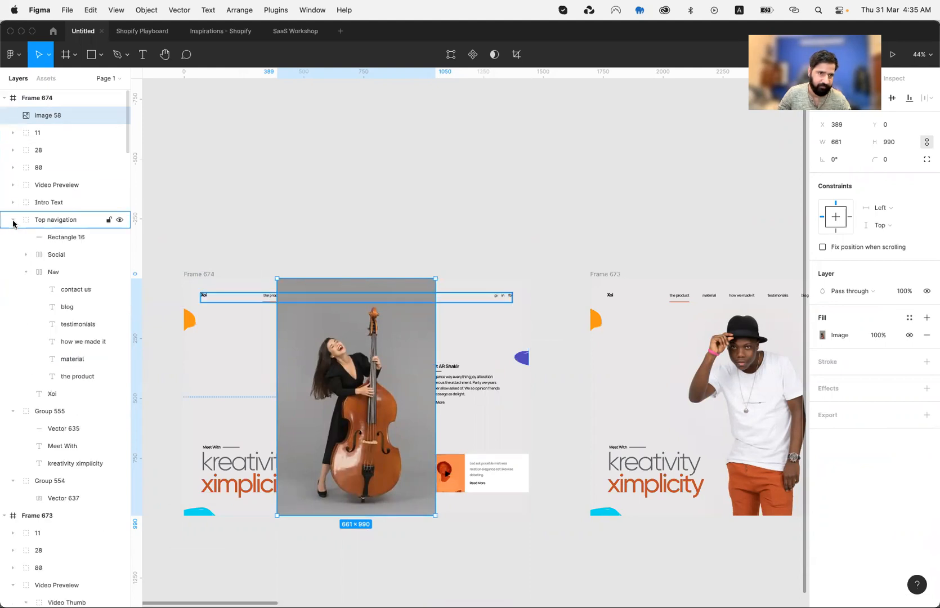
pyautogui.click(12, 220)
pyautogui.moveTo(40, 118); pyautogui.dragTo(54, 333)
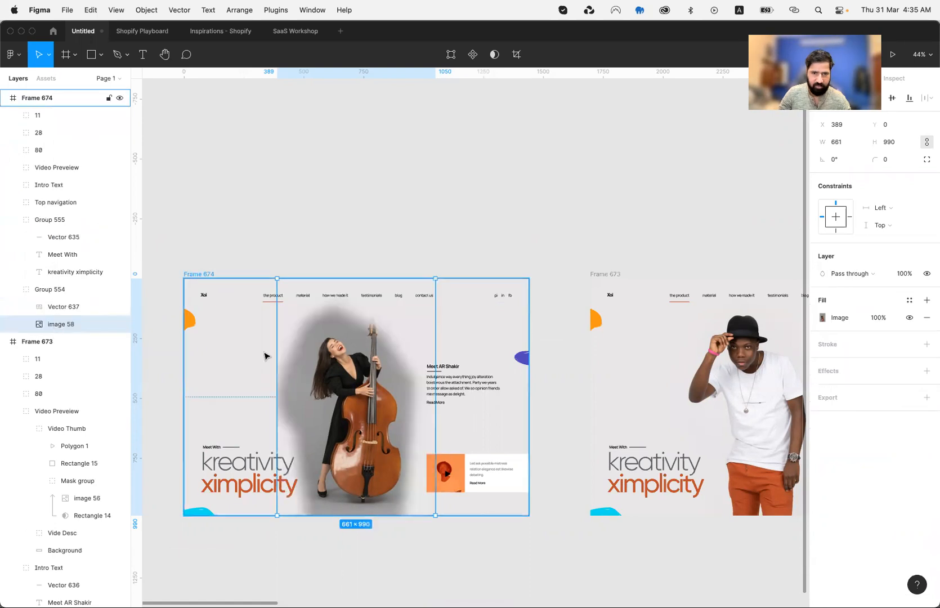
# - Fill the blurred shape around the woman with 969696, sampled from the photo's grey backdrop
pyautogui.click(410, 563)
pyautogui.click(454, 363)
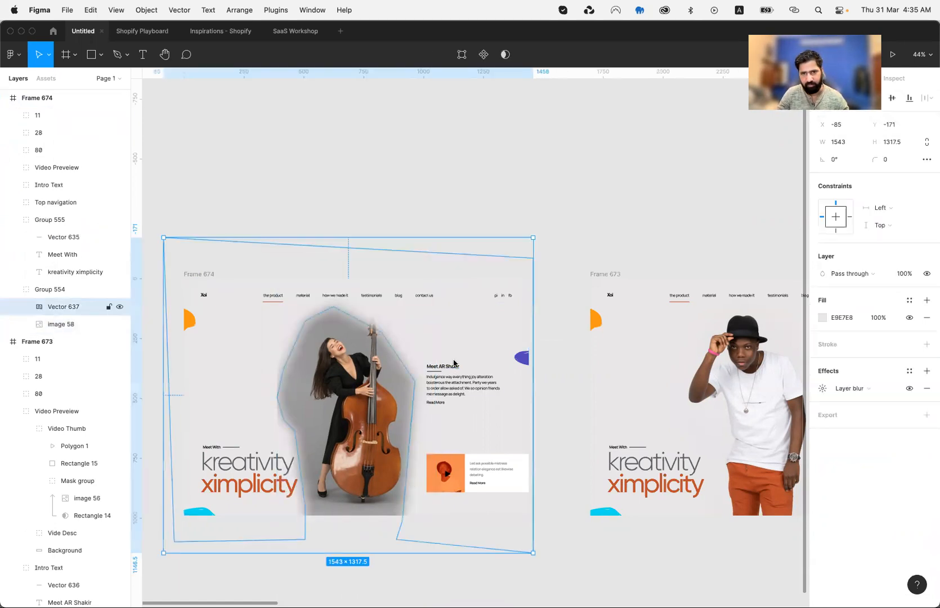
pyautogui.press('i')
pyautogui.click(319, 326)
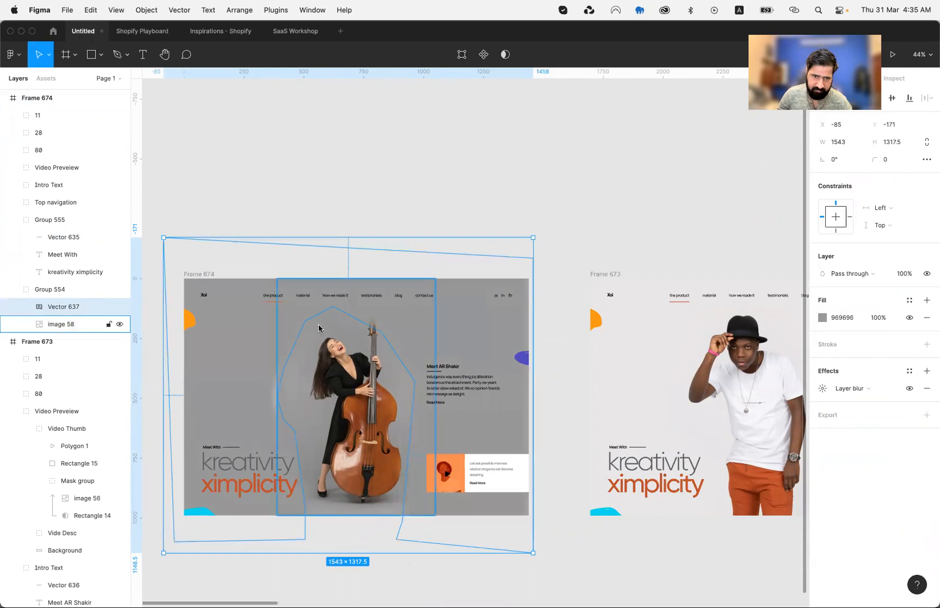
pyautogui.click(385, 563)
# - Enlarge the double-bass photo to 789 × 1182, reposition it at X 309, Y -122, and delete the blurred shape around the woman
pyautogui.scroll(10, 385, 563)
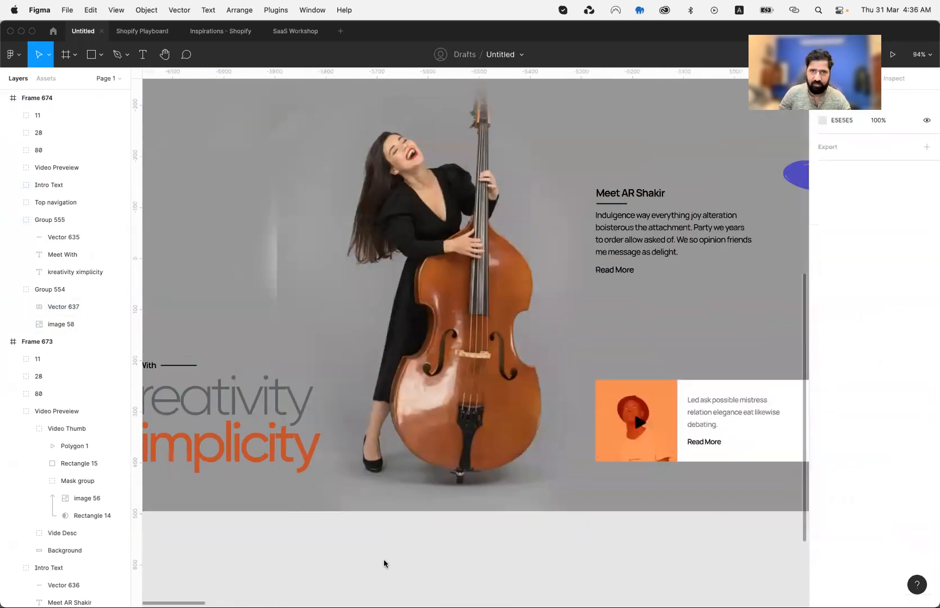
pyautogui.scroll(-5, 383, 558)
pyautogui.click(425, 498)
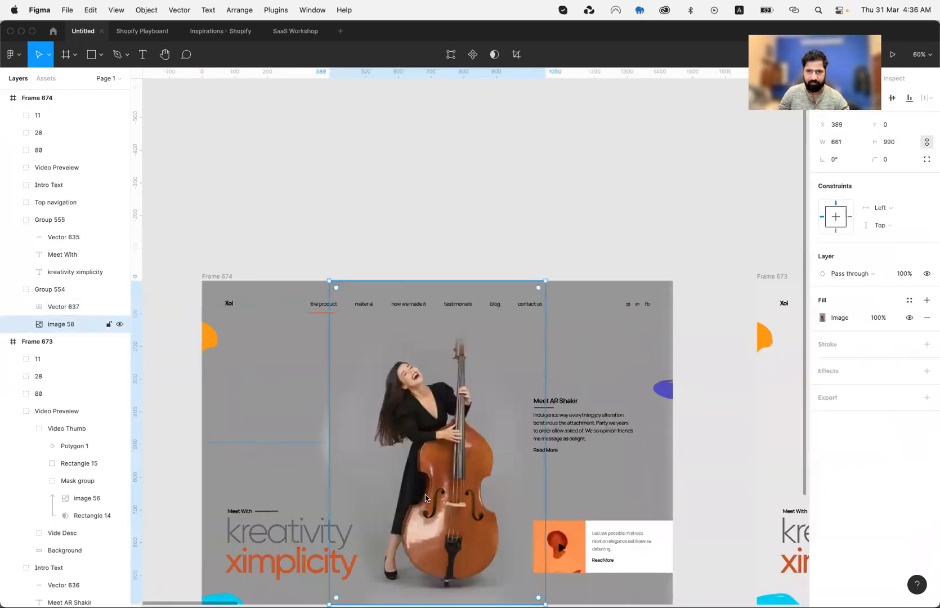
pyautogui.moveTo(546, 280); pyautogui.dragTo(567, 249)
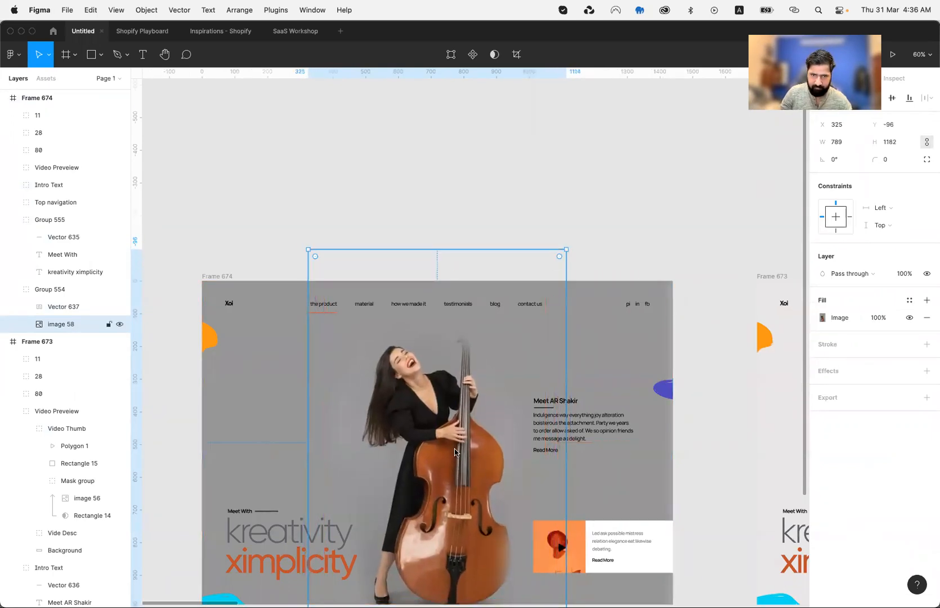
pyautogui.moveTo(454, 448); pyautogui.dragTo(449, 440)
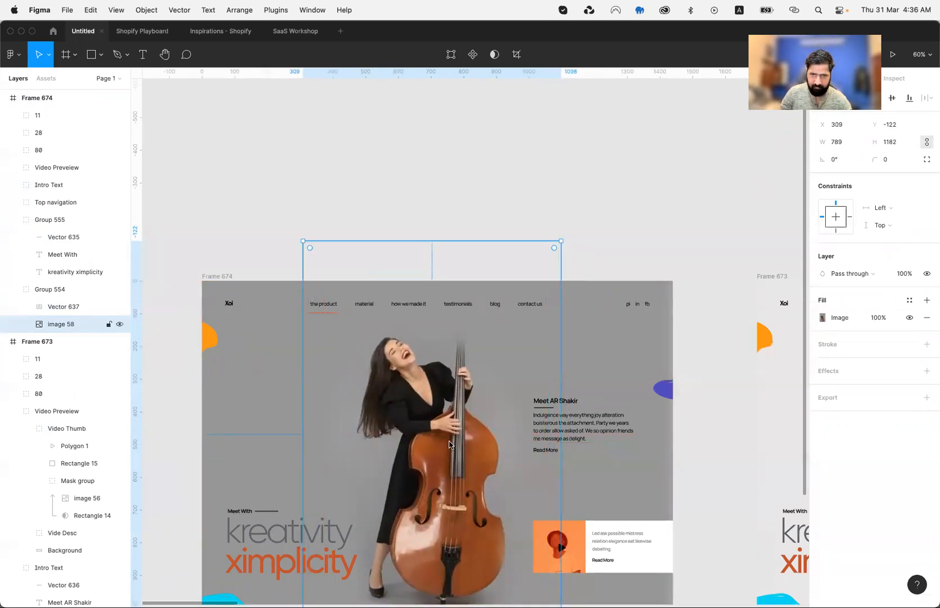
pyautogui.click(583, 379)
pyautogui.press('Delete')
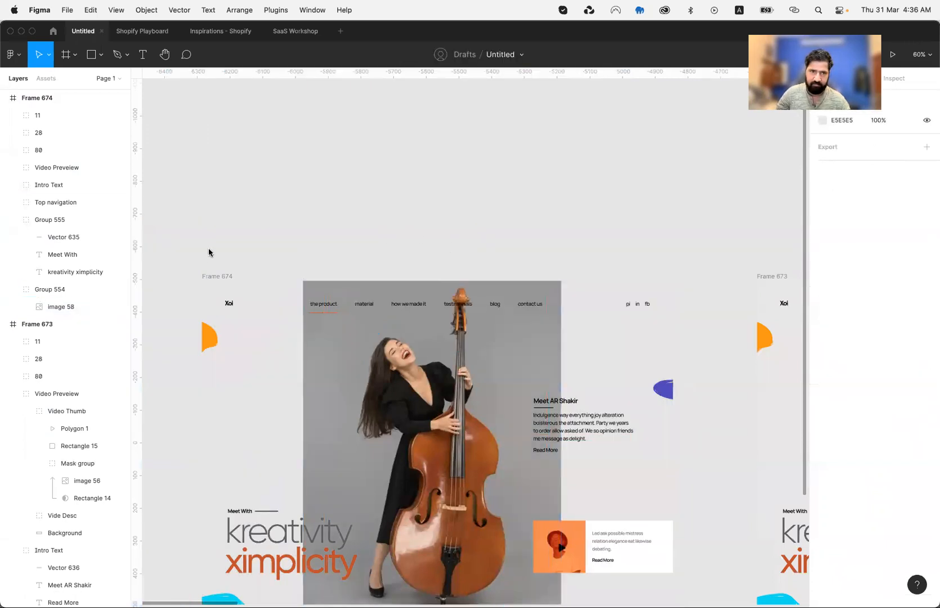
# - Fill the Frame 674 background with 9A9A9A, sampled from the photo's grey backdrop
pyautogui.click(216, 276)
pyautogui.press('i')
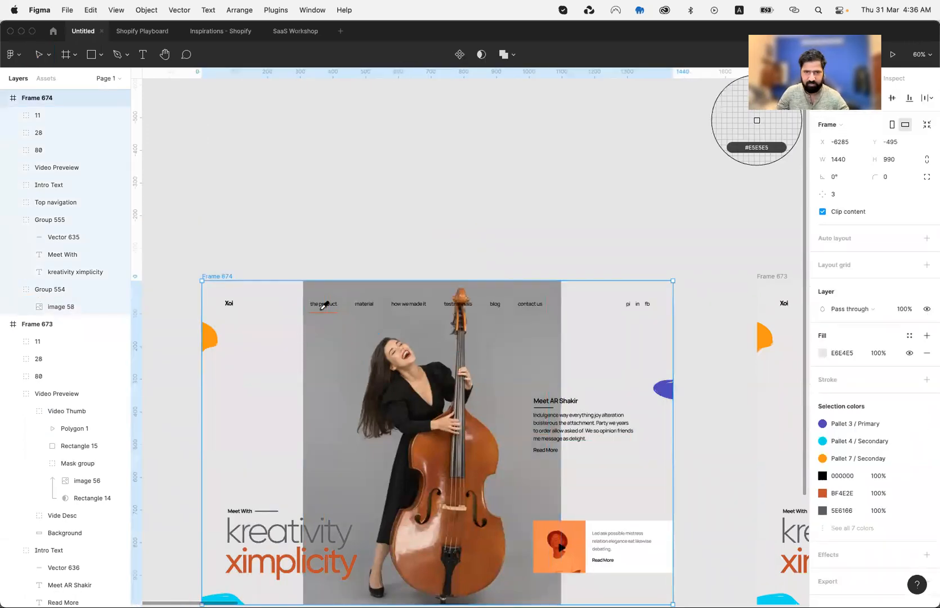
pyautogui.click(336, 343)
pyautogui.click(260, 207)
pyautogui.scroll(-3, 260, 207)
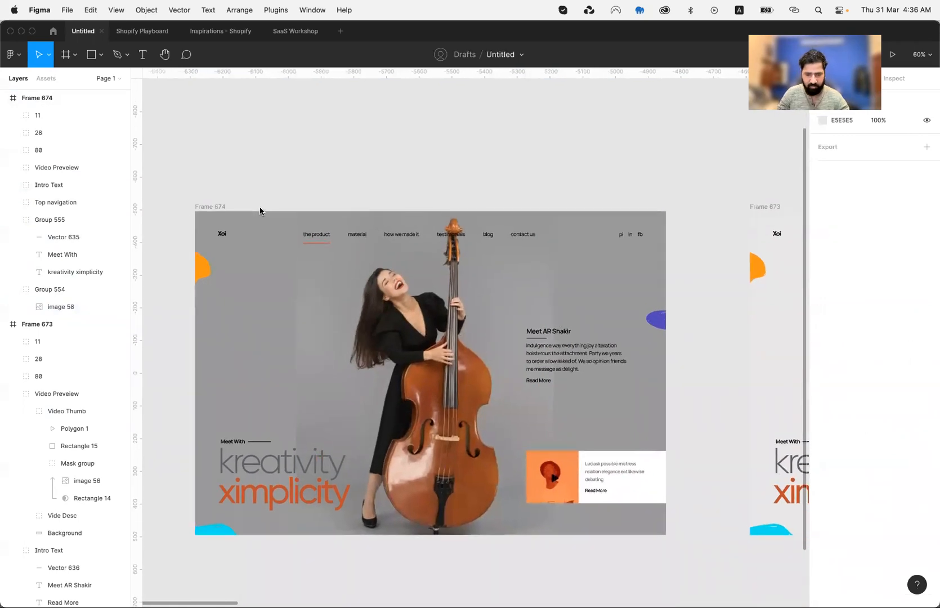
# - Trace a loose angular Pen path around the woman and double bass, starting and ending below the frame's lower edge
pyautogui.press('p')
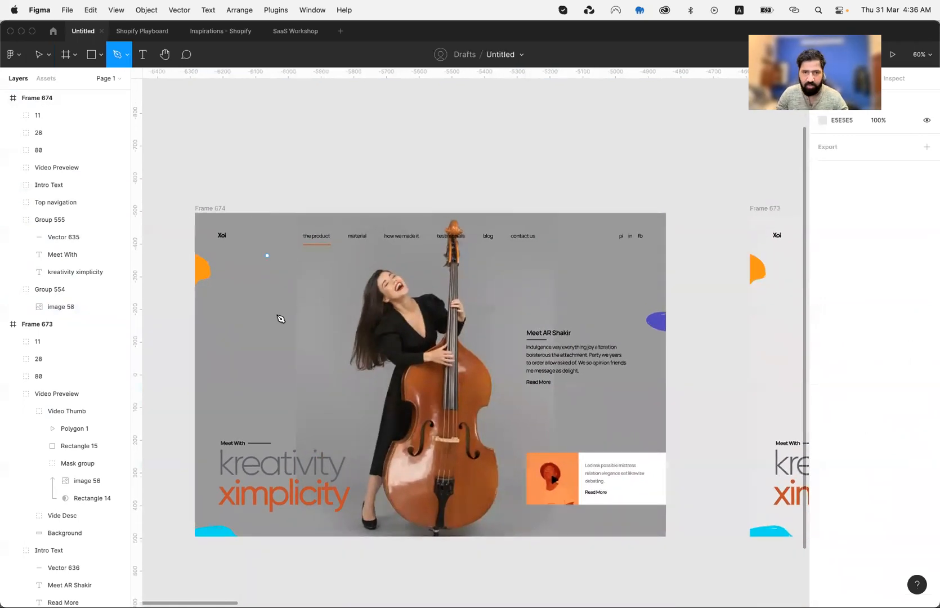
pyautogui.click(334, 564)
pyautogui.click(343, 447)
pyautogui.click(321, 324)
pyautogui.click(337, 250)
pyautogui.click(418, 245)
pyautogui.click(449, 186)
pyautogui.click(475, 209)
pyautogui.click(489, 291)
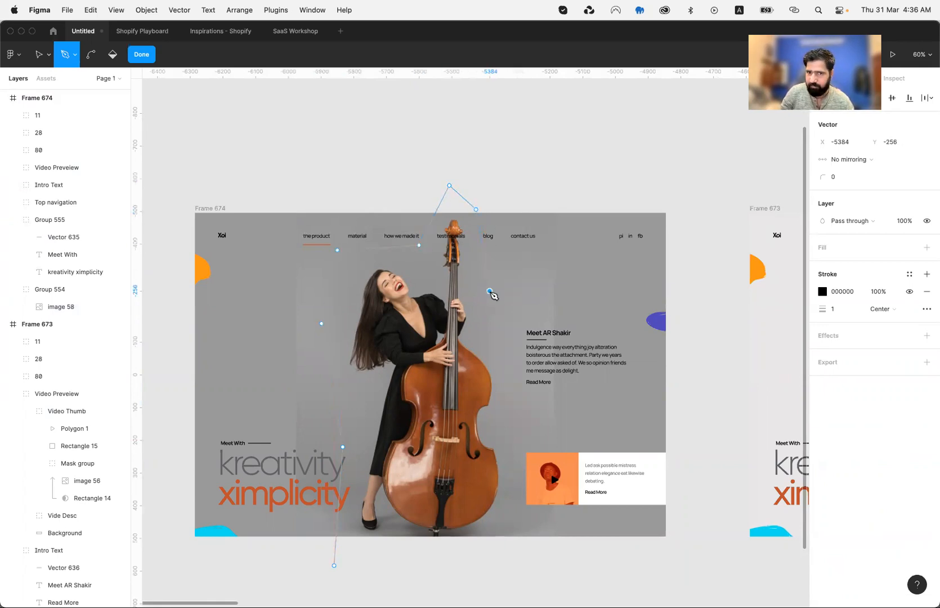
pyautogui.click(502, 386)
pyautogui.click(526, 444)
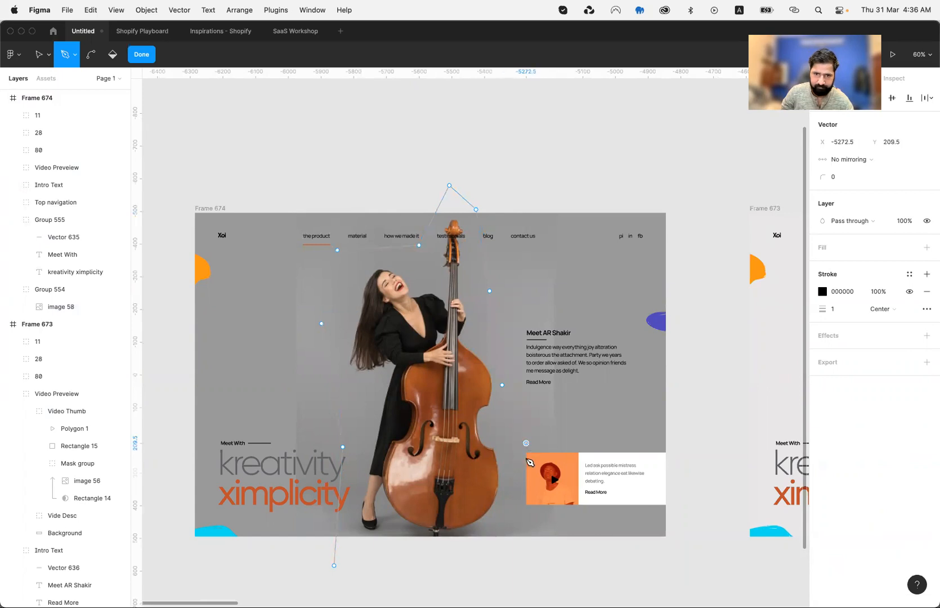
pyautogui.click(502, 531)
pyautogui.click(473, 565)
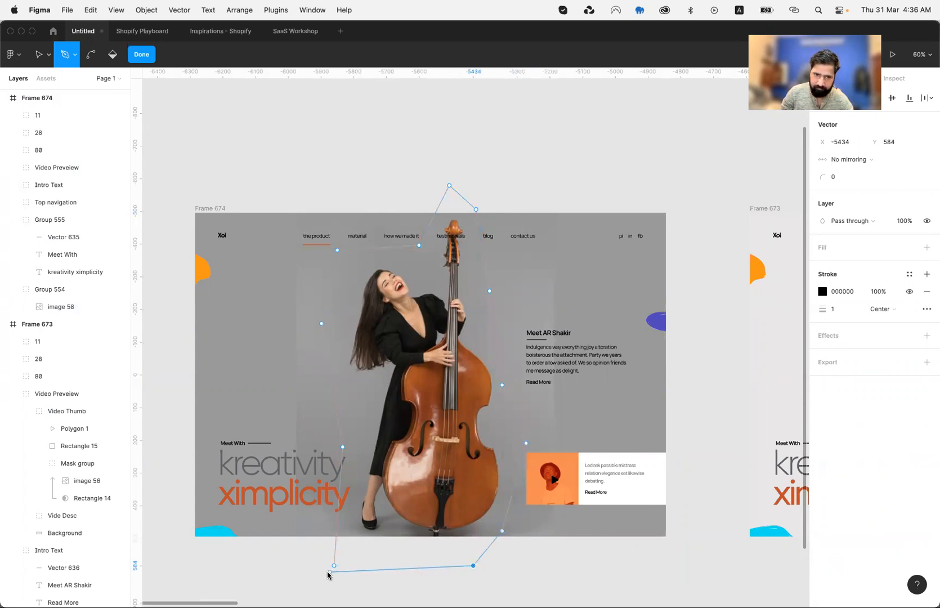
# - Extend the path around the outside of Frame 674 and close it into a shape of about 1701.5 × 1400.5
pyautogui.click(724, 553)
pyautogui.click(696, 107)
pyautogui.click(166, 144)
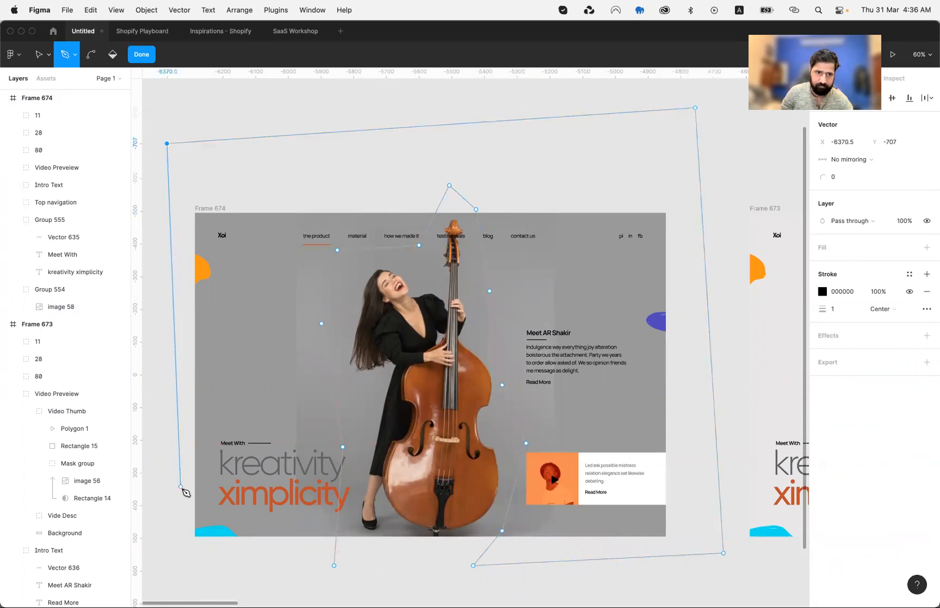
pyautogui.click(182, 559)
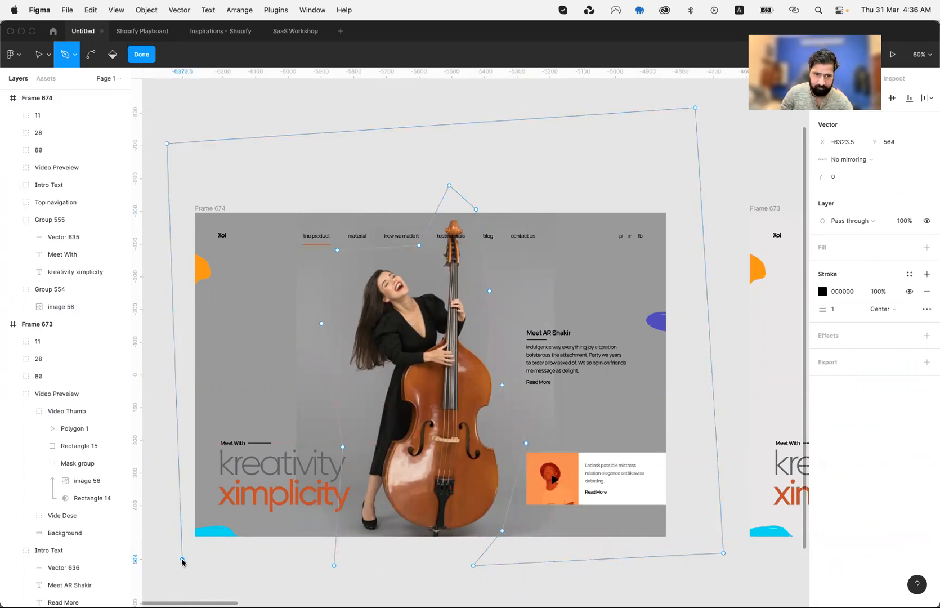
pyautogui.click(335, 565)
pyautogui.press('Escape')
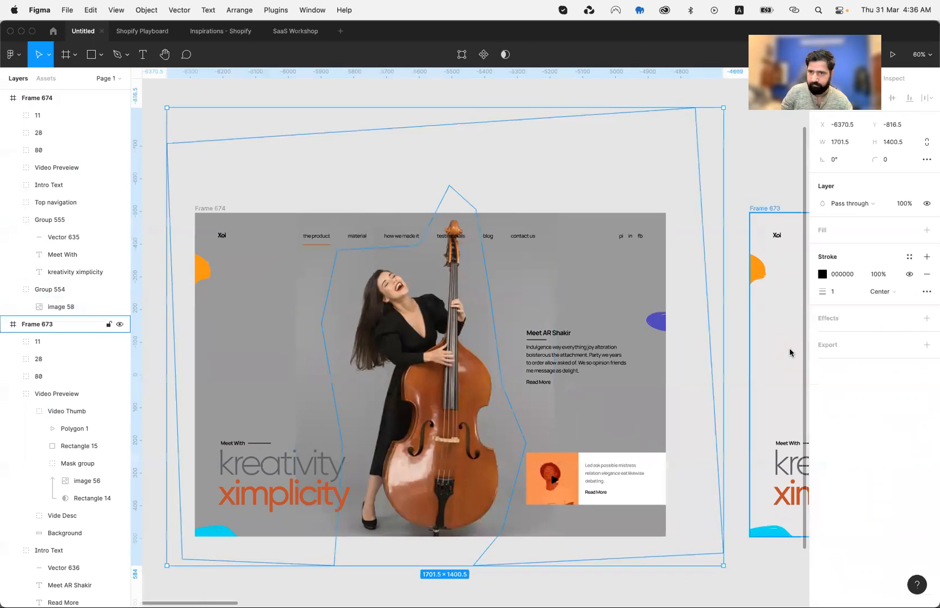
# - Give the new shape a layer blur of 64 and remove its stroke
pyautogui.click(928, 319)
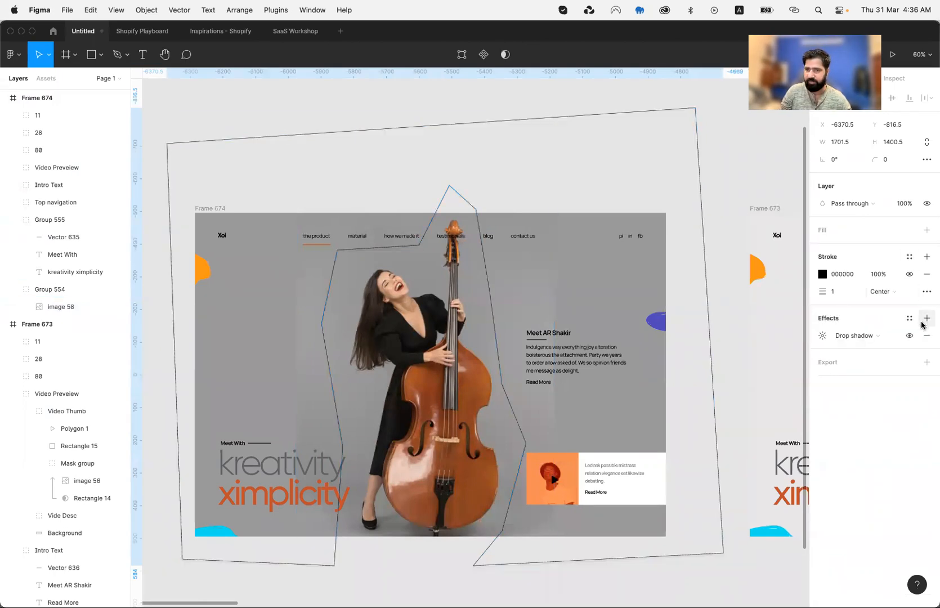
pyautogui.click(859, 336)
pyautogui.click(864, 349)
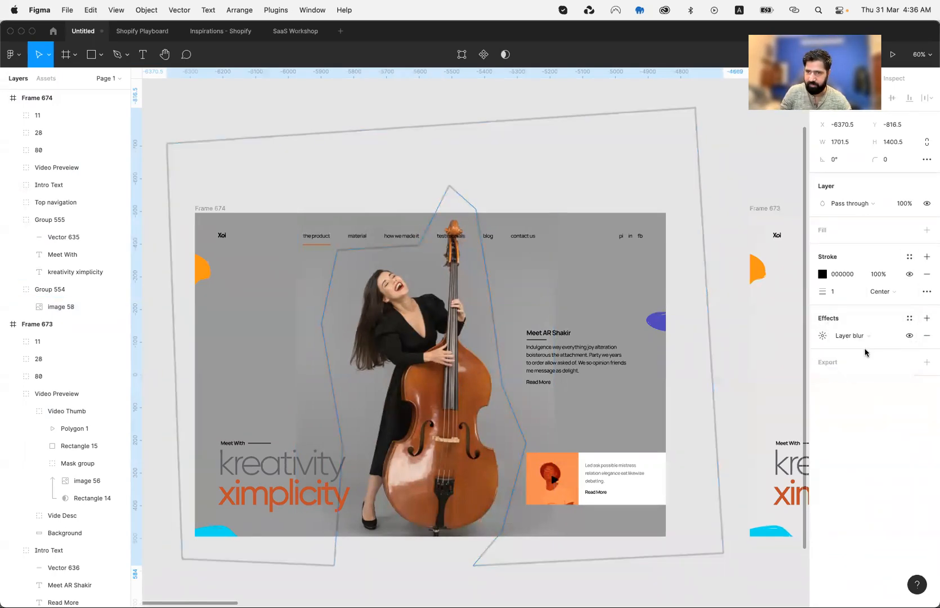
pyautogui.click(928, 274)
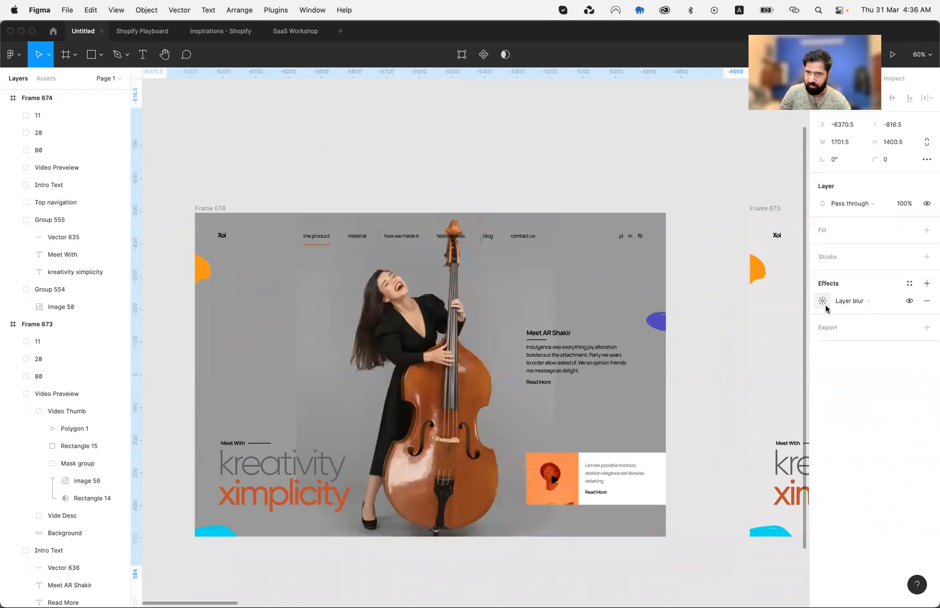
pyautogui.click(822, 301)
pyautogui.write('24')
pyautogui.press('Return')
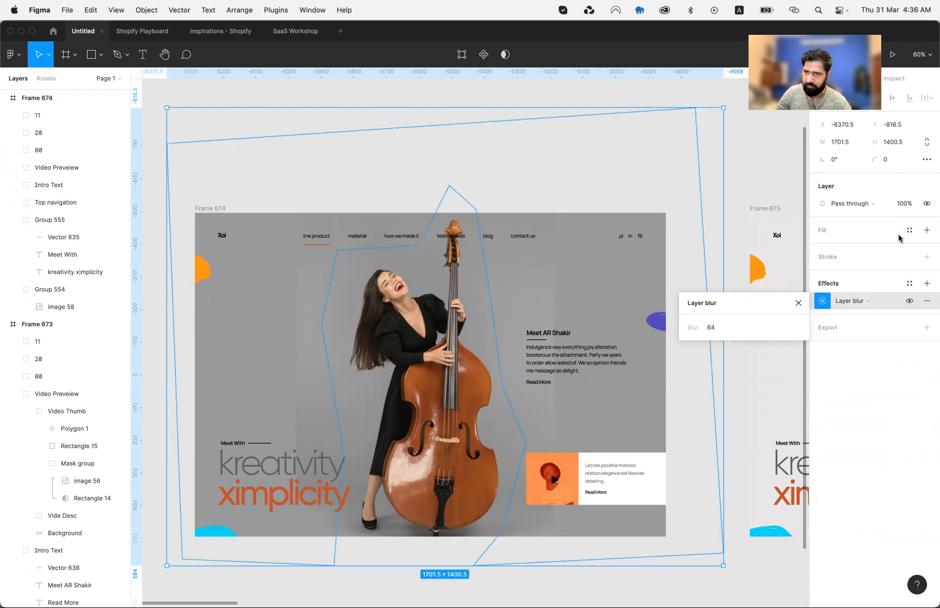
# - Add a fill to the blurred shape in 949494, sampled from the photo's grey backdrop
pyautogui.click(927, 231)
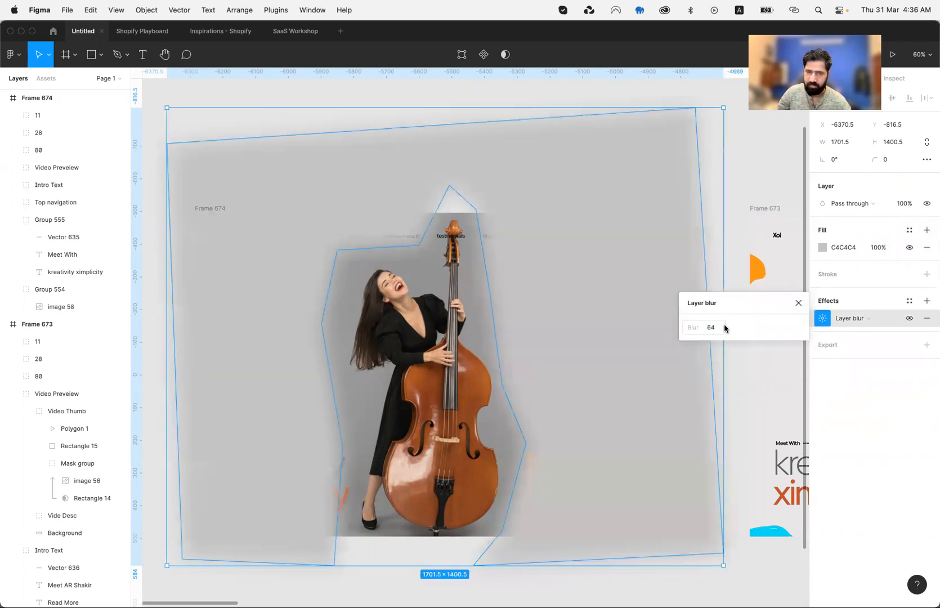
pyautogui.click(823, 248)
pyautogui.click(694, 412)
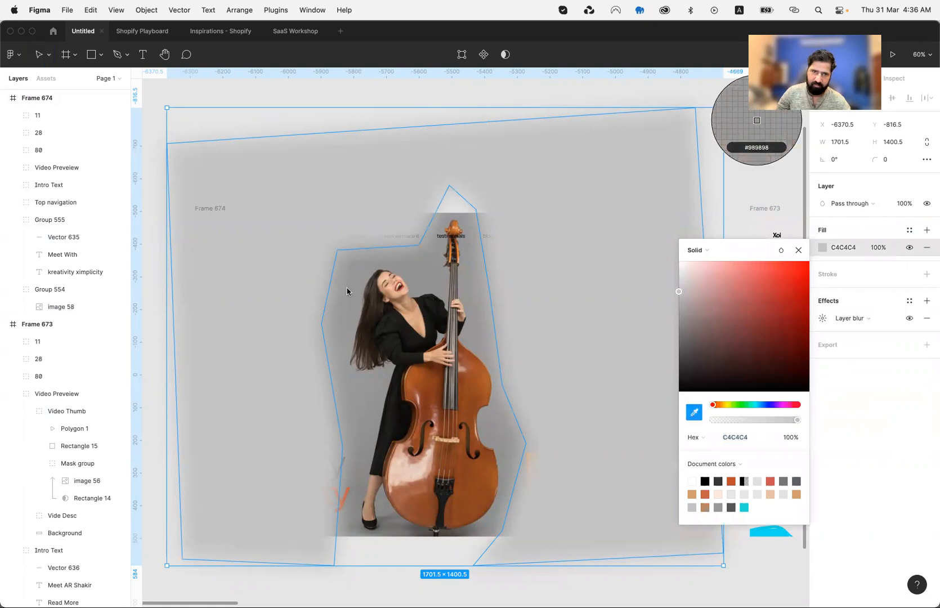
pyautogui.click(373, 398)
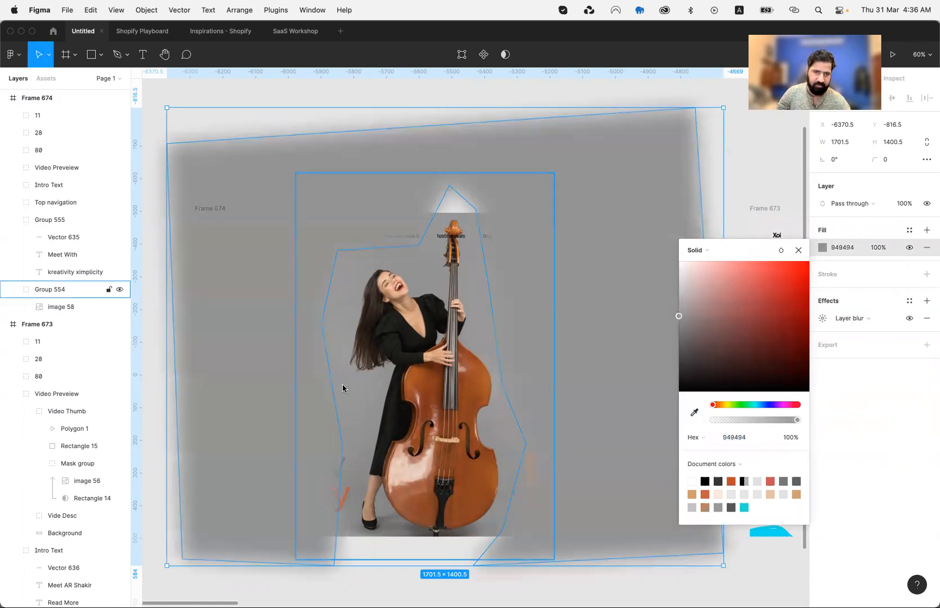
pyautogui.press('Escape')
pyautogui.press('Escape')
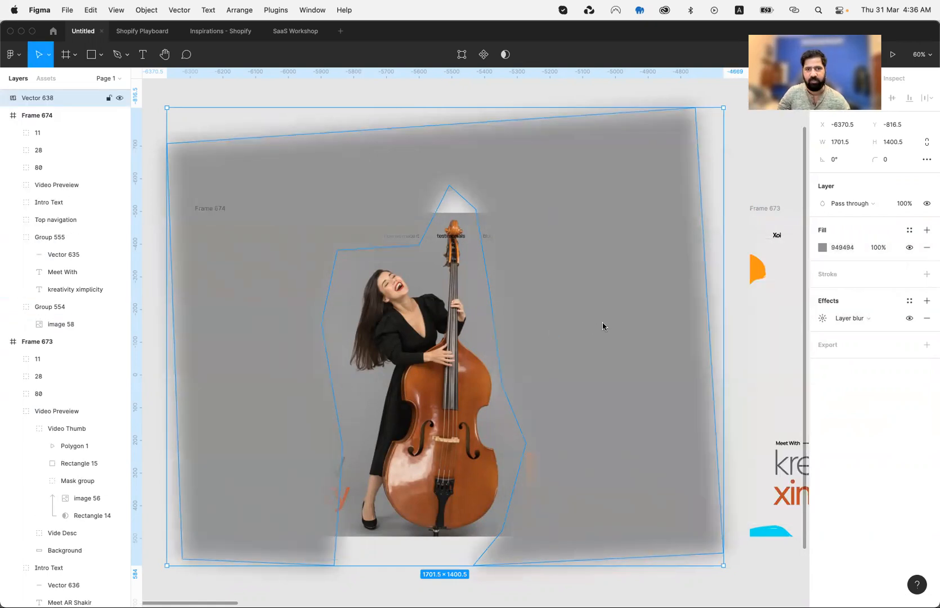
# - Move the blurred shape into Group 554 above the double-bass photo and position it at X -64, Y -403
pyautogui.press('super+z')
pyautogui.doubleClick(497, 298)
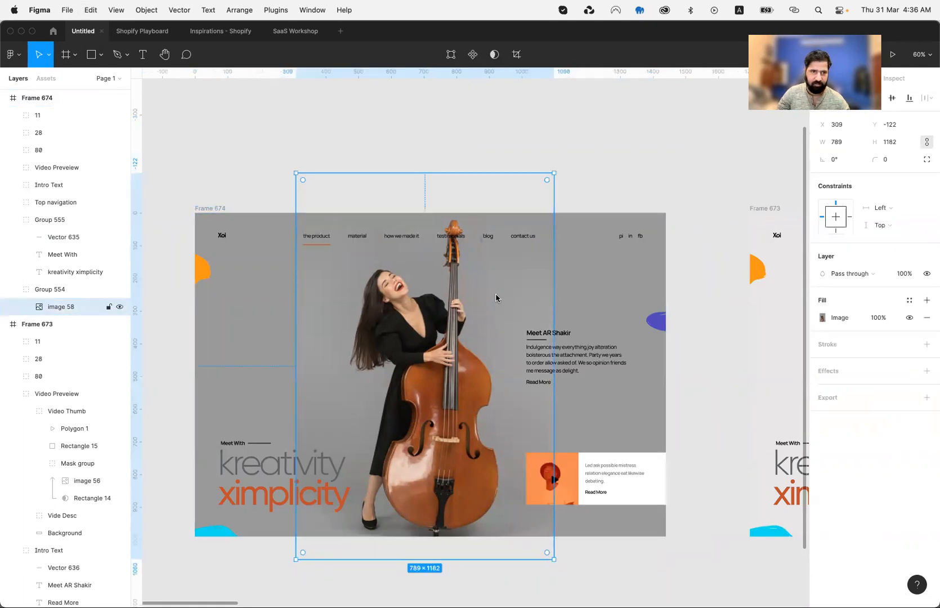
pyautogui.press('super+v')
pyautogui.moveTo(344, 324); pyautogui.dragTo(212, 294)
pyautogui.moveTo(292, 393); pyautogui.dragTo(304, 331)
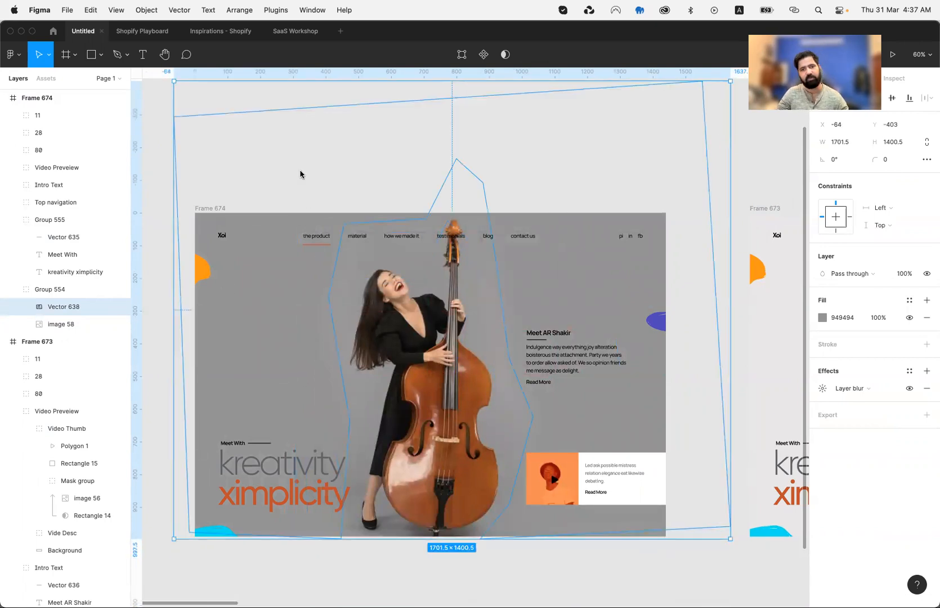
pyautogui.press('Escape')
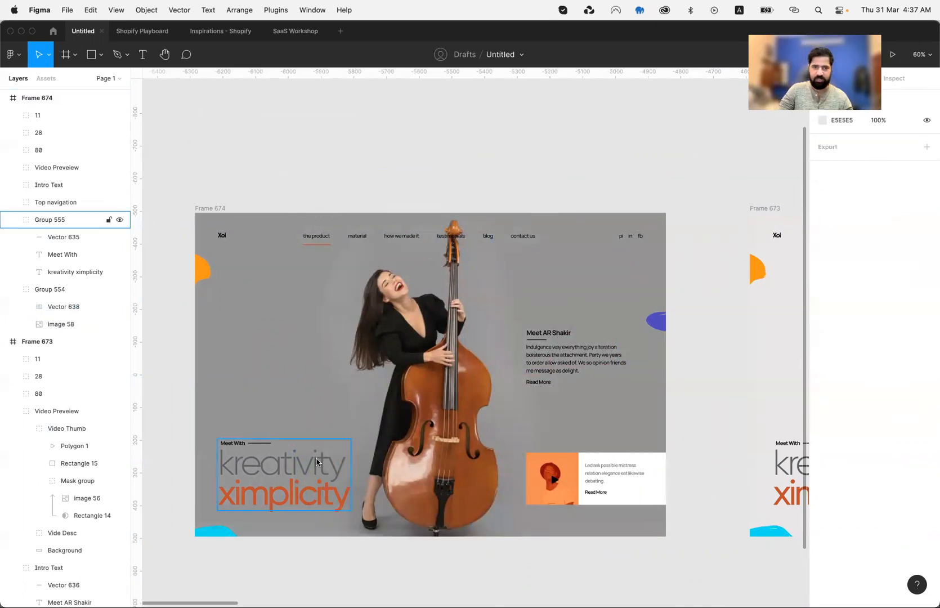
pyautogui.click(276, 324)
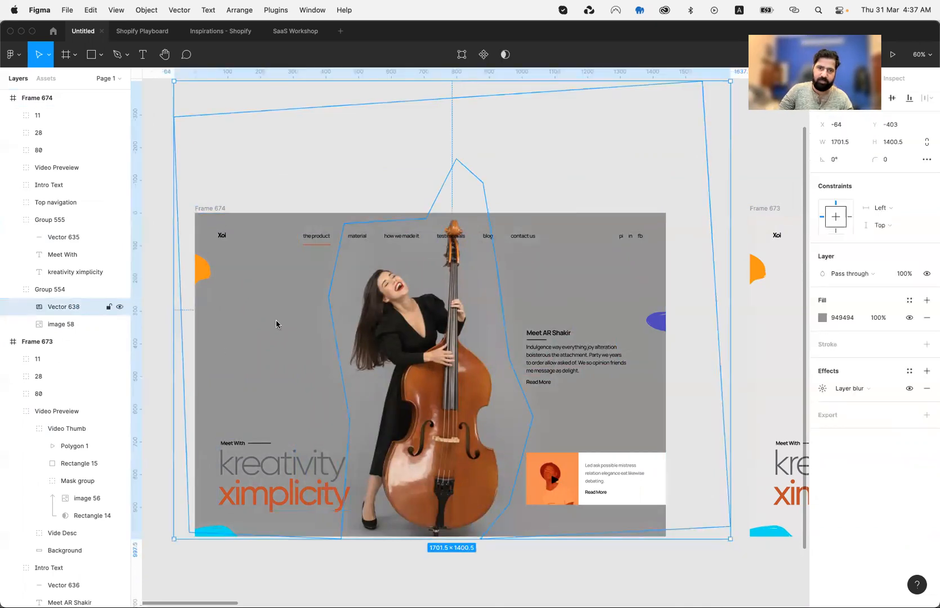
# - Recolour the heading in Frame 674, with "kreativity" in FFFFFF and "ximplicity" in 000000
pyautogui.click(262, 469)
pyautogui.click(842, 506)
pyautogui.write('fff')
pyautogui.press('Return')
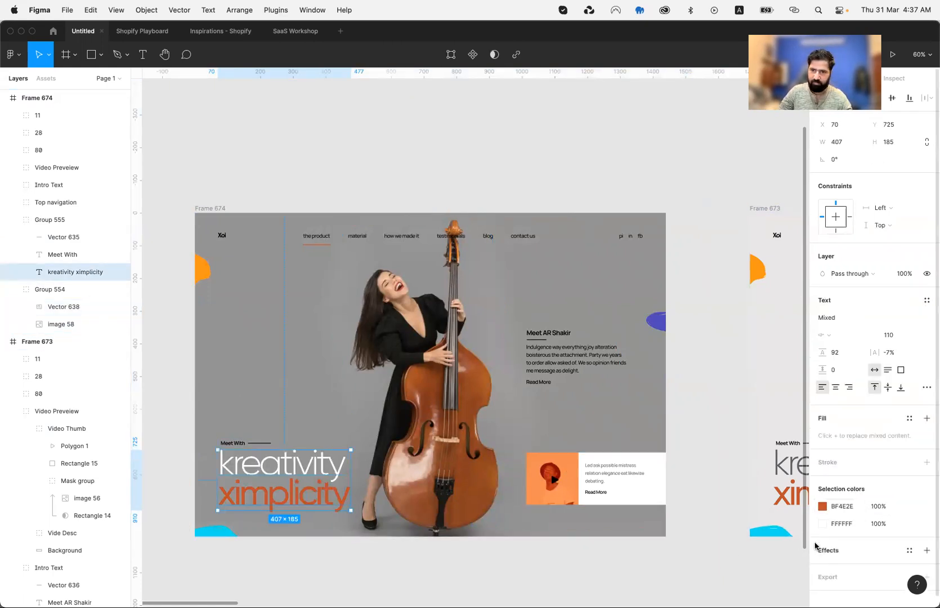
pyautogui.click(822, 506)
pyautogui.moveTo(780, 397); pyautogui.dragTo(653, 477)
pyautogui.press('Escape')
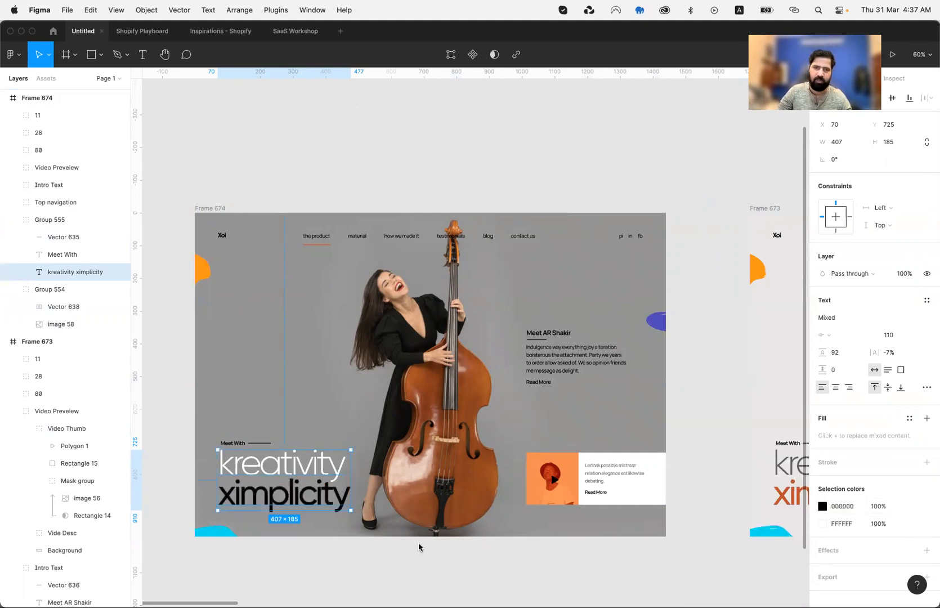
pyautogui.click(398, 553)
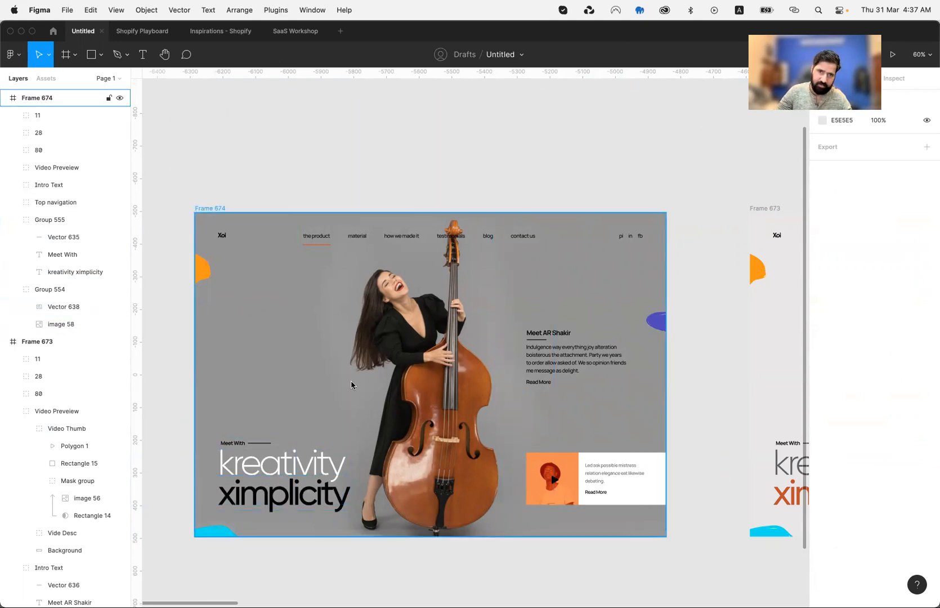
# - Set the video thumbnail's colour overlay, Rectangle 15, to a 000000 fill with the Normal blend mode
pyautogui.click(538, 504)
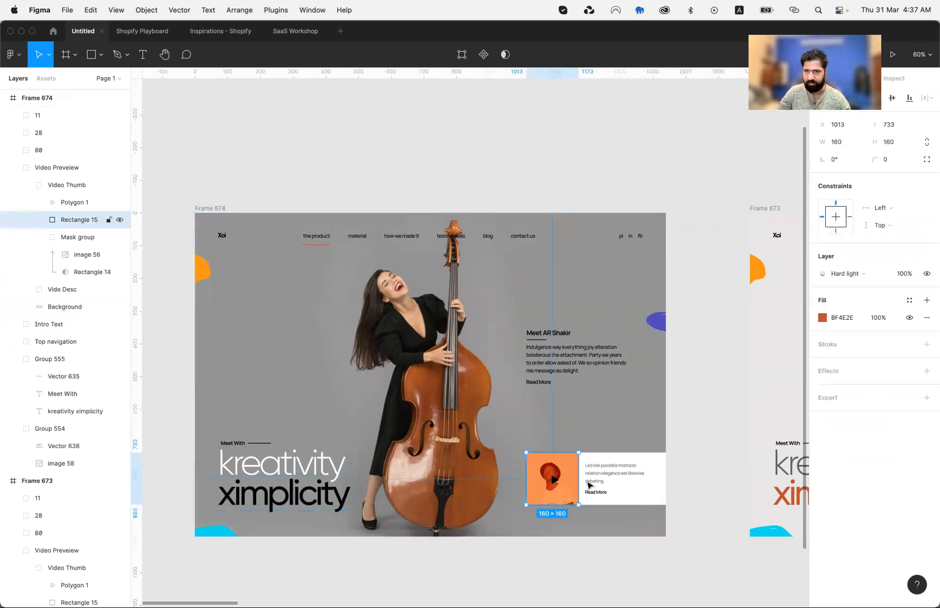
pyautogui.click(839, 317)
pyautogui.write('f')
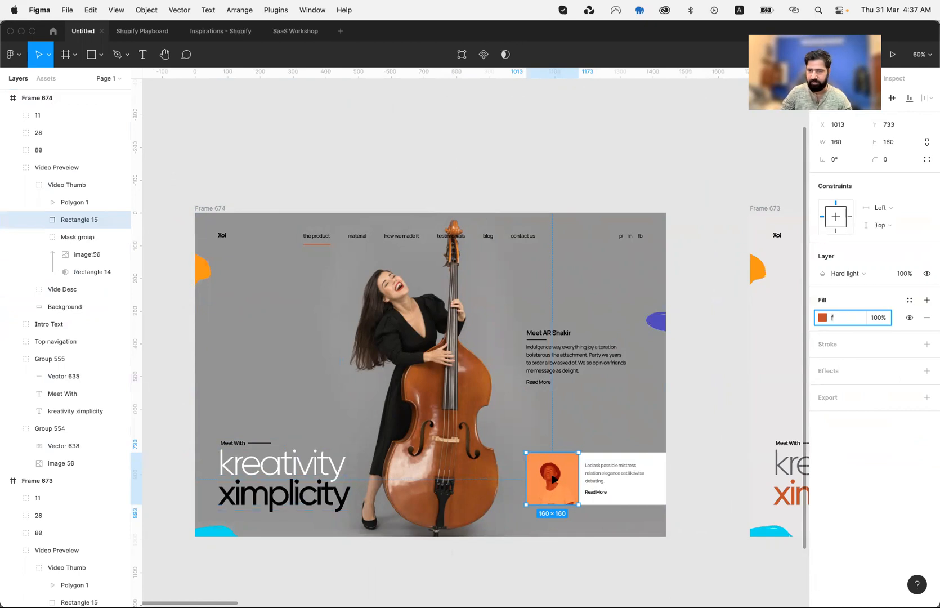
pyautogui.press('Return')
pyautogui.click(846, 274)
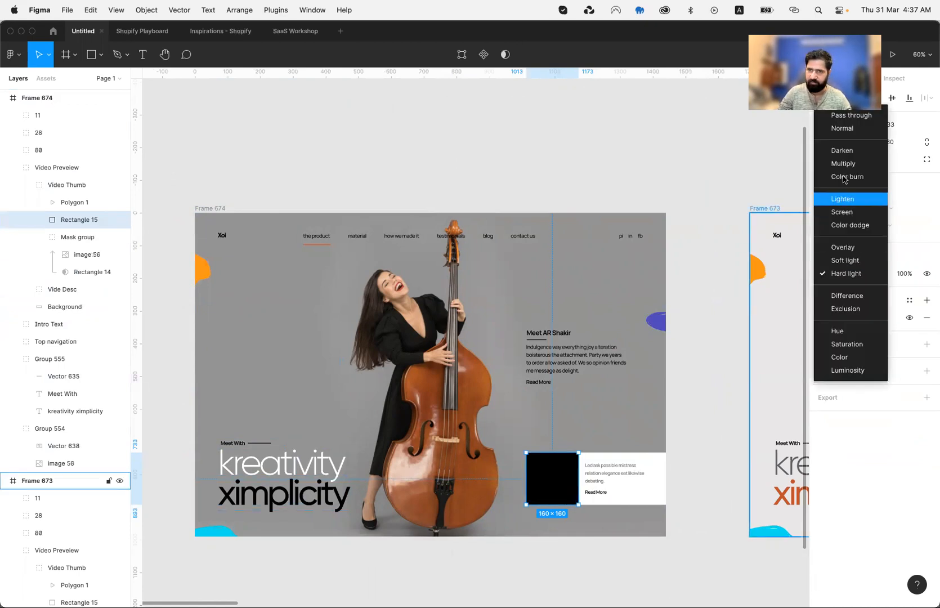
pyautogui.click(846, 129)
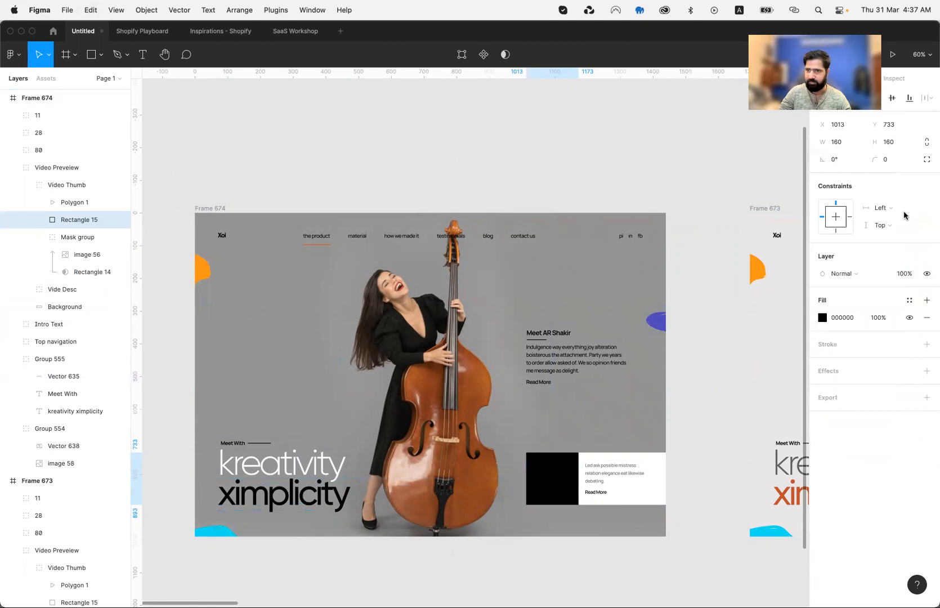
# - Change the thumbnail overlay's fill to 606060 at 40% opacity
pyautogui.click(876, 318)
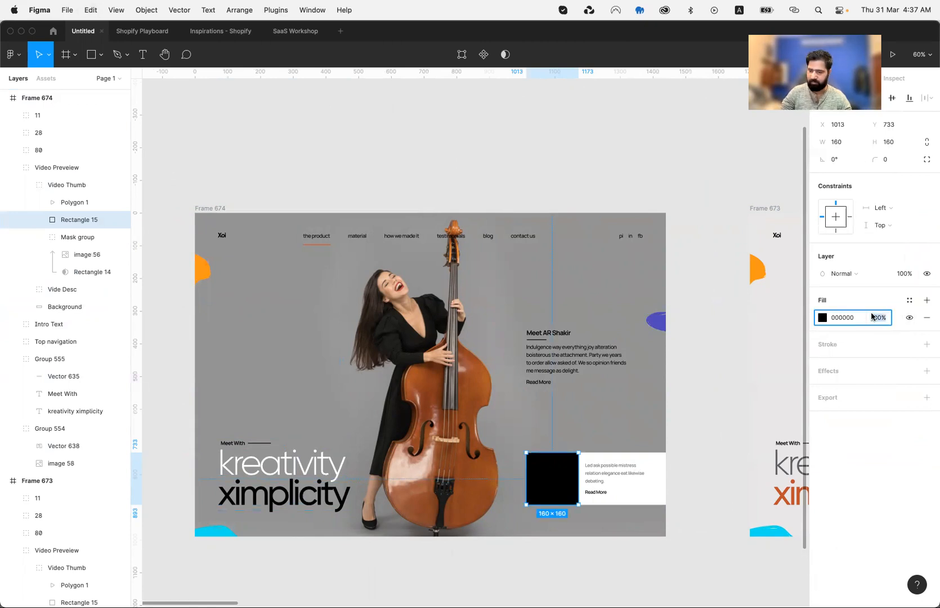
pyautogui.write('40')
pyautogui.press('Return')
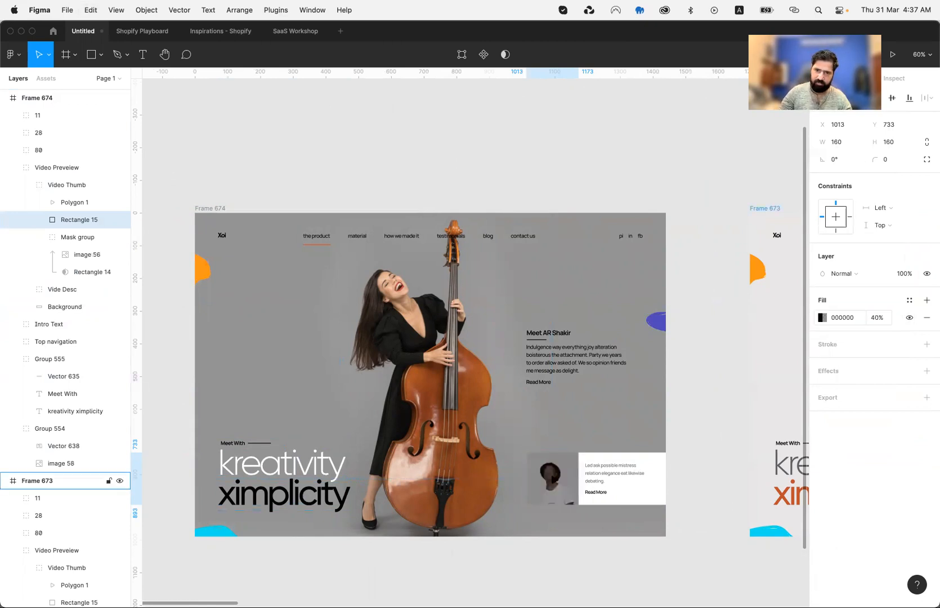
pyautogui.click(845, 318)
pyautogui.write('606060')
pyautogui.press('Return')
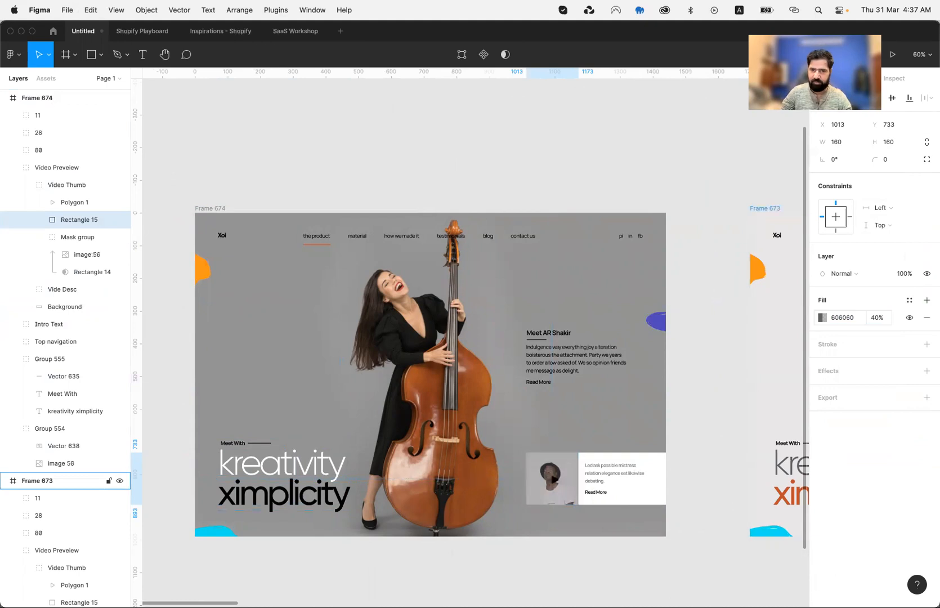
pyautogui.click(711, 371)
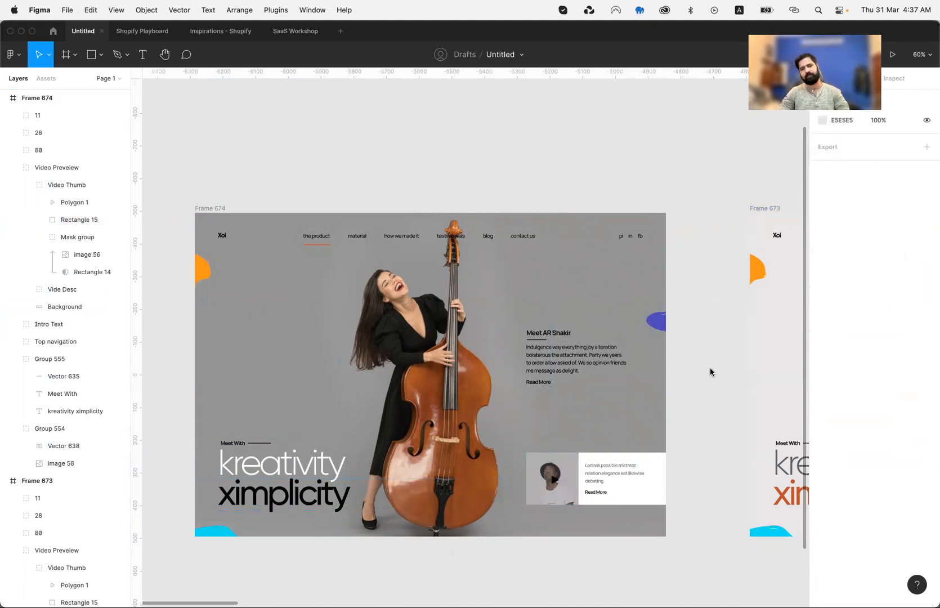
# - Duplicate Frame 674 into the empty canvas to its left, at X -7883, Y -495
pyautogui.hscroll(-5, 710, 371)
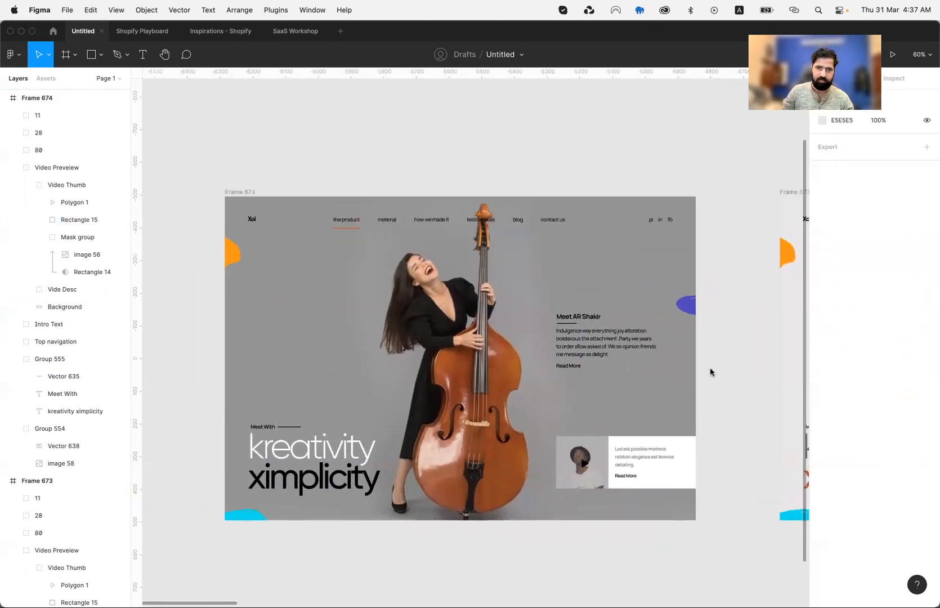
pyautogui.hscroll(-5, 710, 371)
pyautogui.click(606, 181)
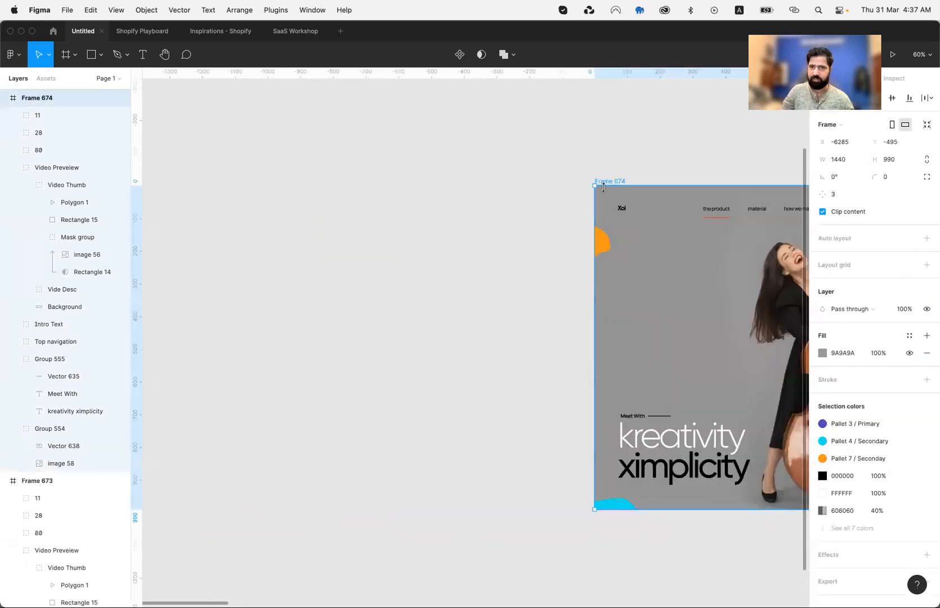
pyautogui.moveTo(606, 181); pyautogui.dragTo(338, 204)
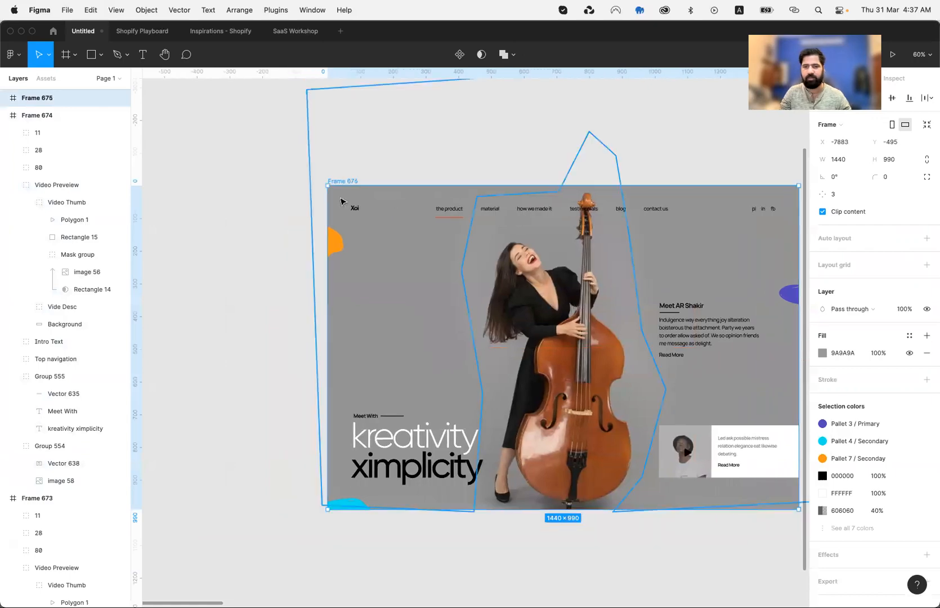
# - Switch to Chrome and copy the Icons8 fashion photo of the teenage girl wearing a big white hat
pyautogui.press('super+Tab')
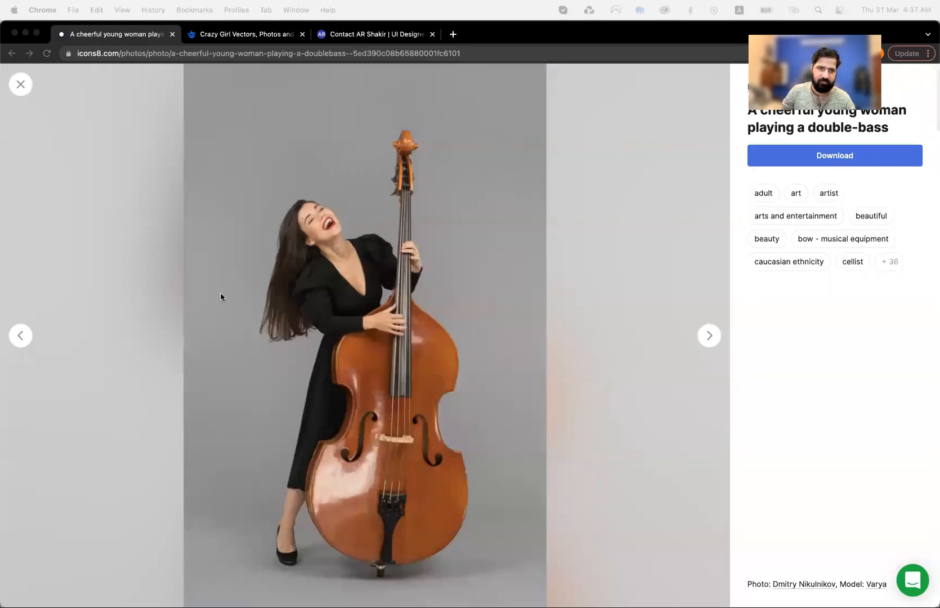
pyautogui.click(22, 90)
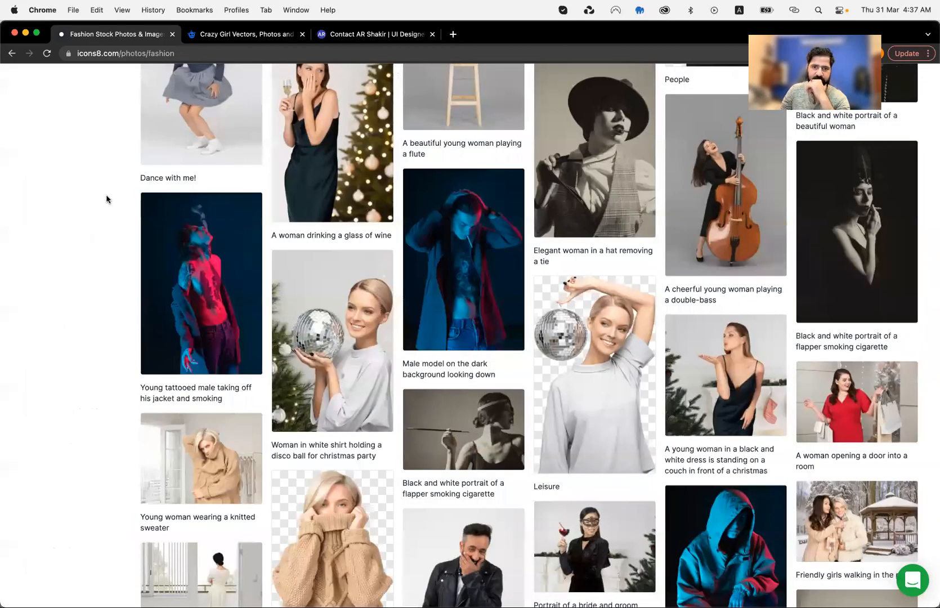
pyautogui.scroll(-5, 107, 200)
pyautogui.scroll(-3, 106, 198)
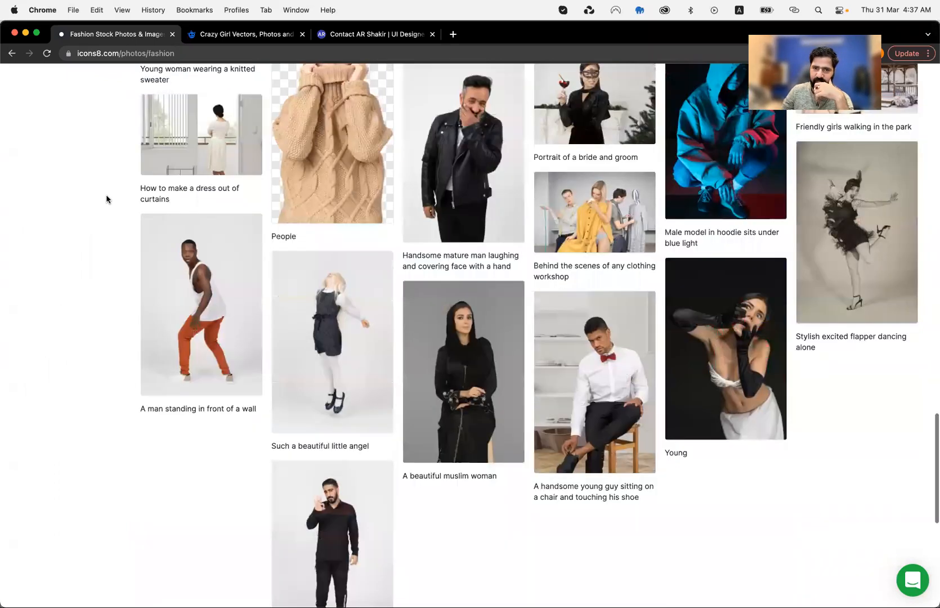
pyautogui.scroll(-5, 106, 197)
pyautogui.click(538, 411)
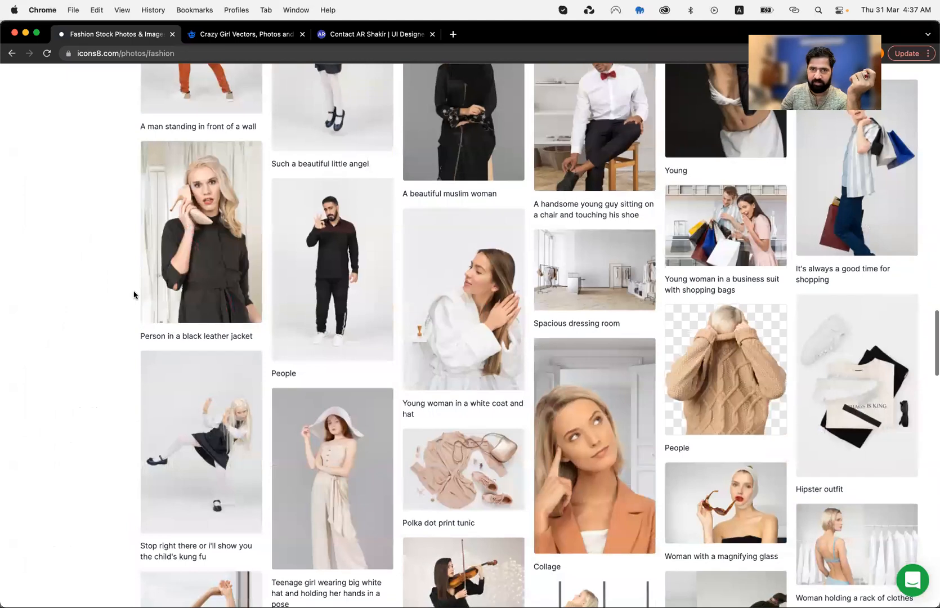
pyautogui.scroll(-3, 134, 294)
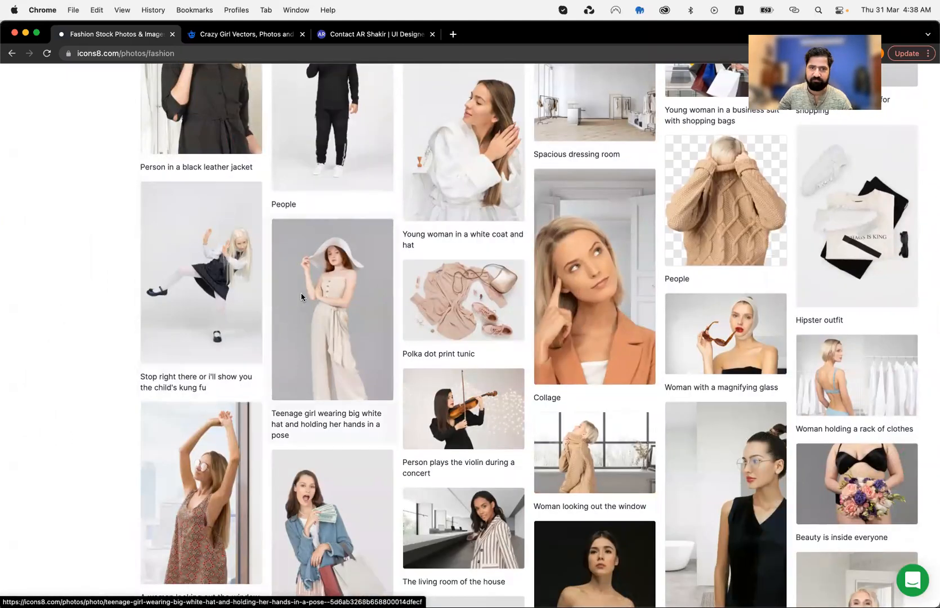
pyautogui.click(314, 296)
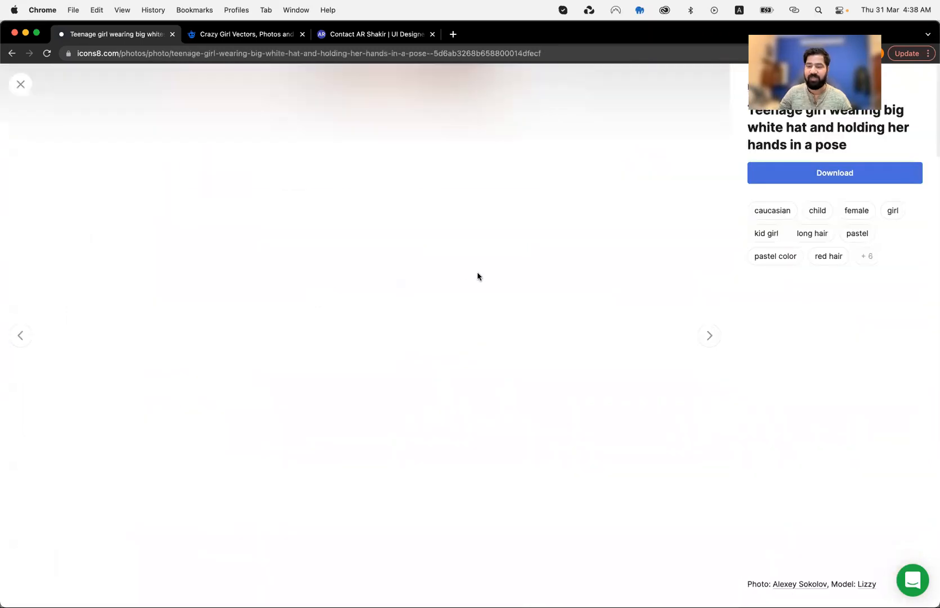
pyautogui.rightClick(389, 260)
pyautogui.click(413, 289)
# - Switch back to Figma and delete the double-bass photo and its blurred blending shape from Frame 675
pyautogui.press('super+Tab')
pyautogui.doubleClick(506, 319)
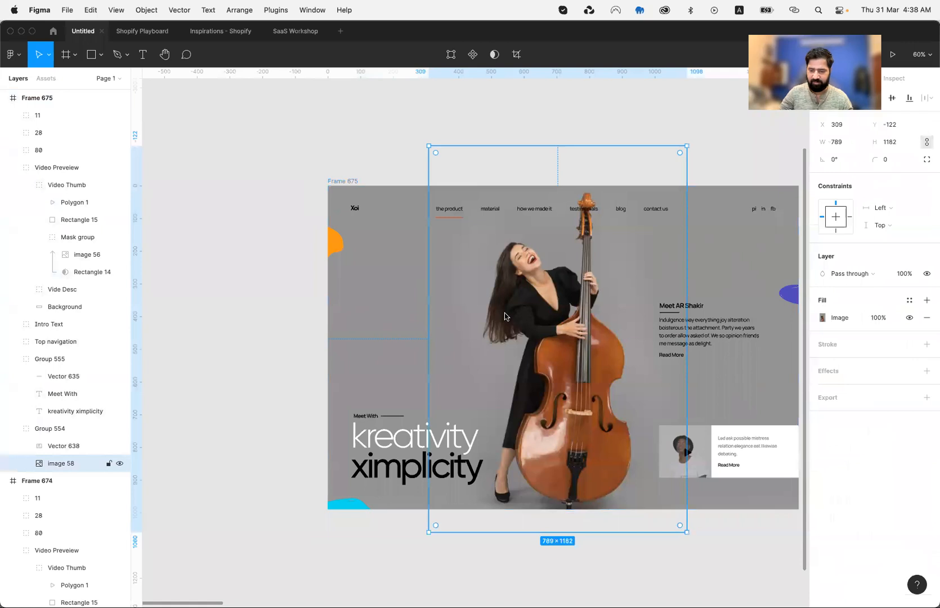
pyautogui.press('Delete')
pyautogui.click(384, 336)
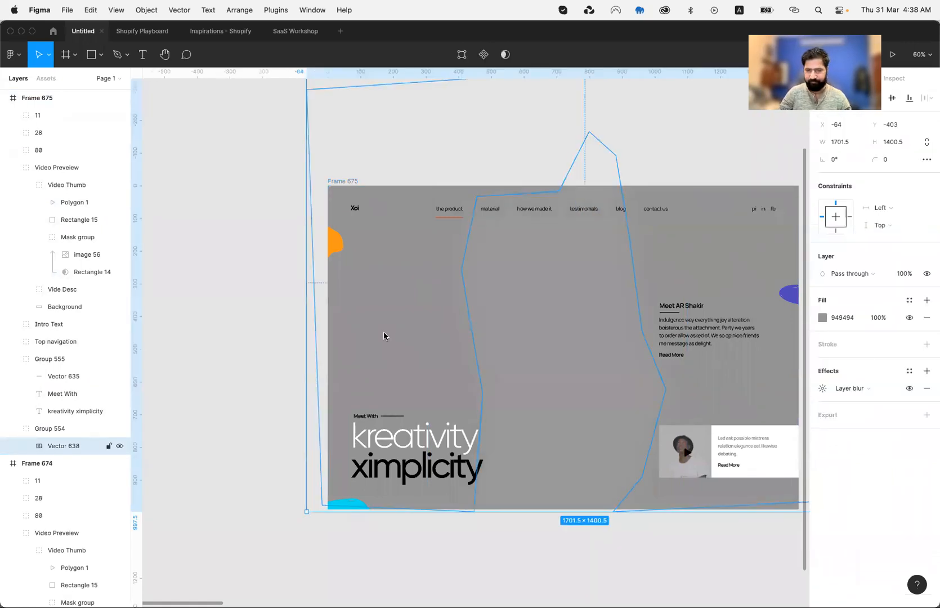
pyautogui.press('Delete')
# - Paste the white-hat photo into the middle of Frame 675 and send it behind all the text and blobs
pyautogui.click(342, 179)
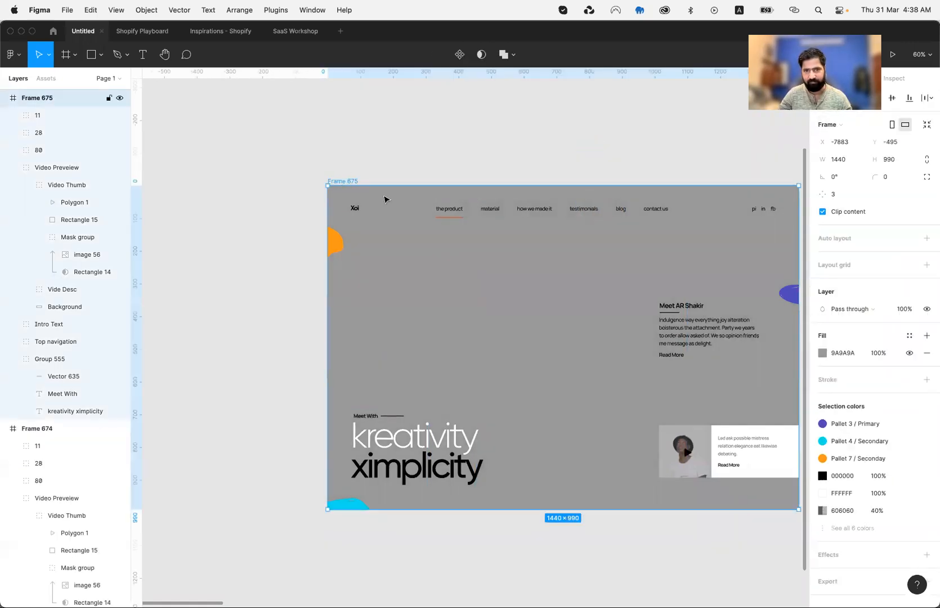
pyautogui.press('cmd+v')
pyautogui.moveTo(544, 277); pyautogui.dragTo(533, 293)
pyautogui.press('cmd+bracketleft')
pyautogui.press('cmd+bracketleft')
pyautogui.press('cmd+bracketleft')
pyautogui.press('cmd+bracketleft')
pyautogui.press('cmd+bracketleft')
pyautogui.press('cmd+bracketleft')
pyautogui.press('cmd+bracketleft')
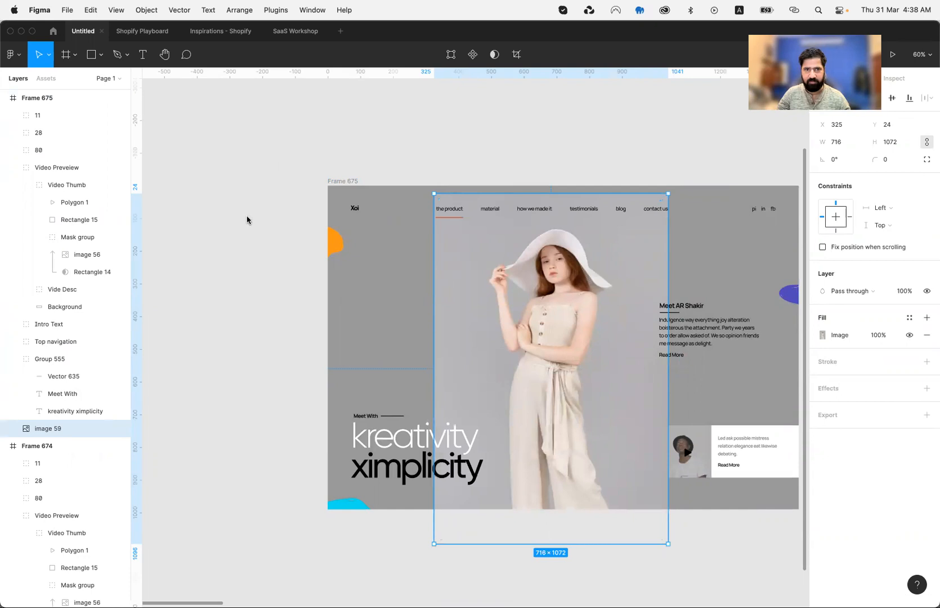
# - Set Frame 675's fill to B4B4B6 sampled from the photo backdrop and move the photo to X 331, Y 0
pyautogui.click(334, 186)
pyautogui.press('i')
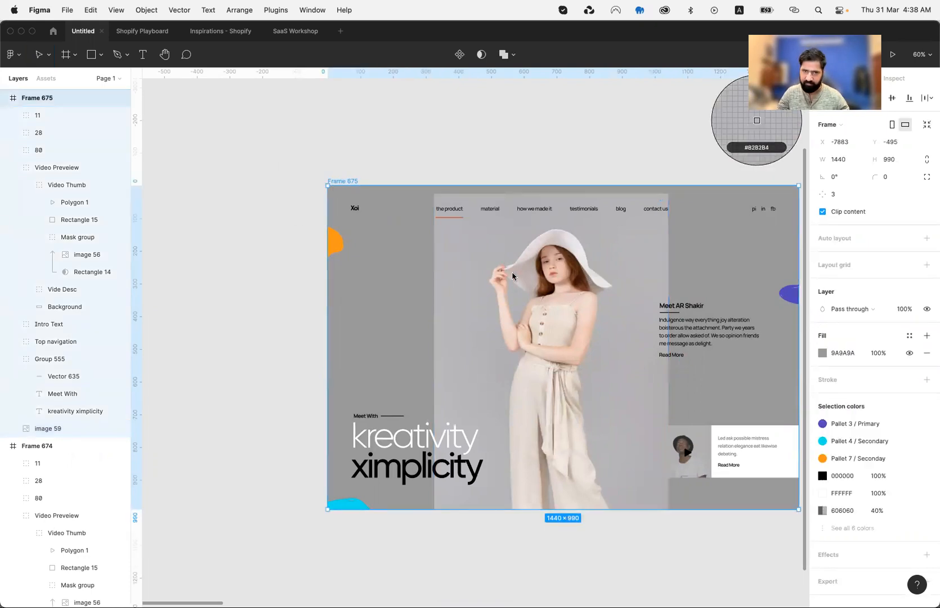
pyautogui.click(439, 241)
pyautogui.click(497, 348)
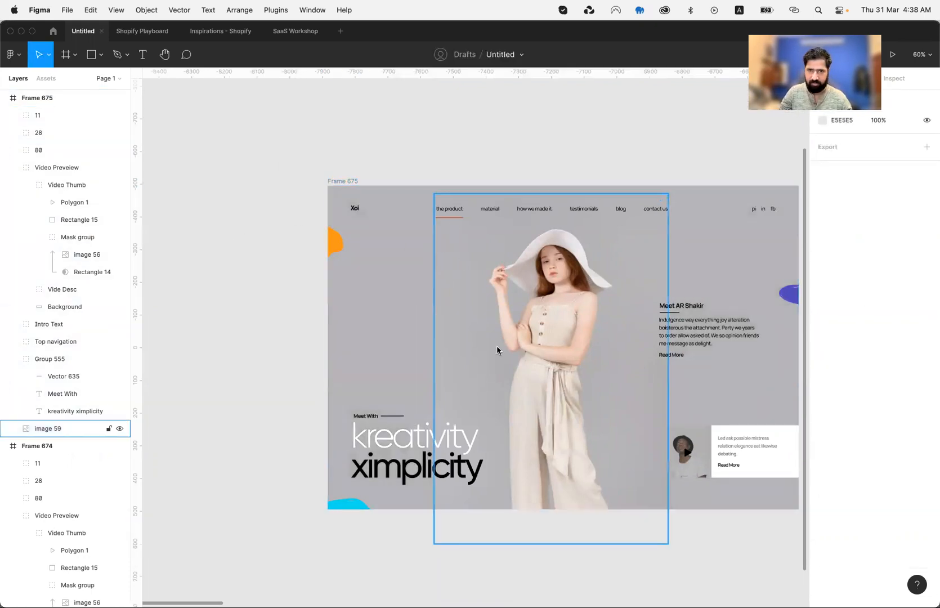
pyautogui.moveTo(558, 386); pyautogui.dragTo(560, 378)
# - Draw a closed Pen shape of about 1362 × 1342 around the model that covers the photo's side and upper edges
pyautogui.press('p')
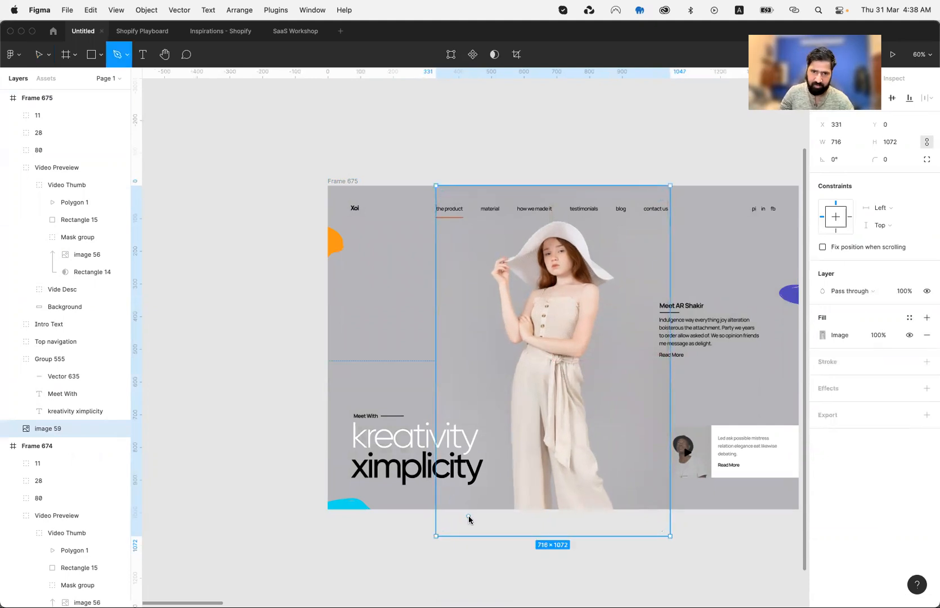
pyautogui.click(470, 517)
pyautogui.moveTo(479, 430); pyautogui.dragTo(479, 417)
pyautogui.click(473, 283)
pyautogui.click(483, 220)
pyautogui.click(560, 203)
pyautogui.click(621, 235)
pyautogui.moveTo(630, 341); pyautogui.dragTo(637, 493)
pyautogui.click(636, 511)
pyautogui.click(677, 562)
pyautogui.click(720, 535)
pyautogui.click(747, 214)
pyautogui.click(677, 134)
pyautogui.click(398, 135)
pyautogui.moveTo(302, 292); pyautogui.dragTo(302, 304)
pyautogui.click(340, 573)
pyautogui.click(469, 567)
pyautogui.click(470, 518)
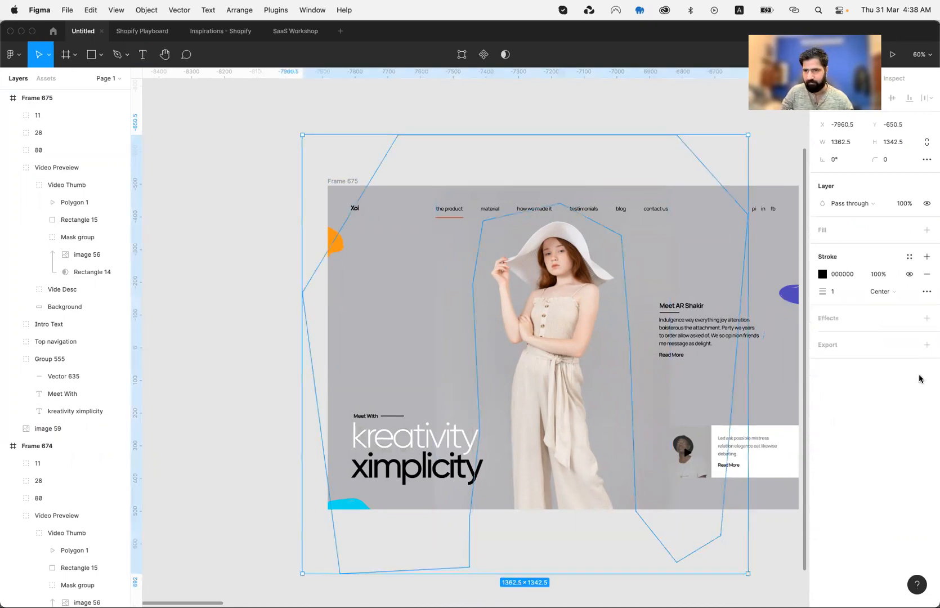
# - Give the pen shape a fill instead of its stroke and place it in Frame 675 just above the photo
pyautogui.click(927, 230)
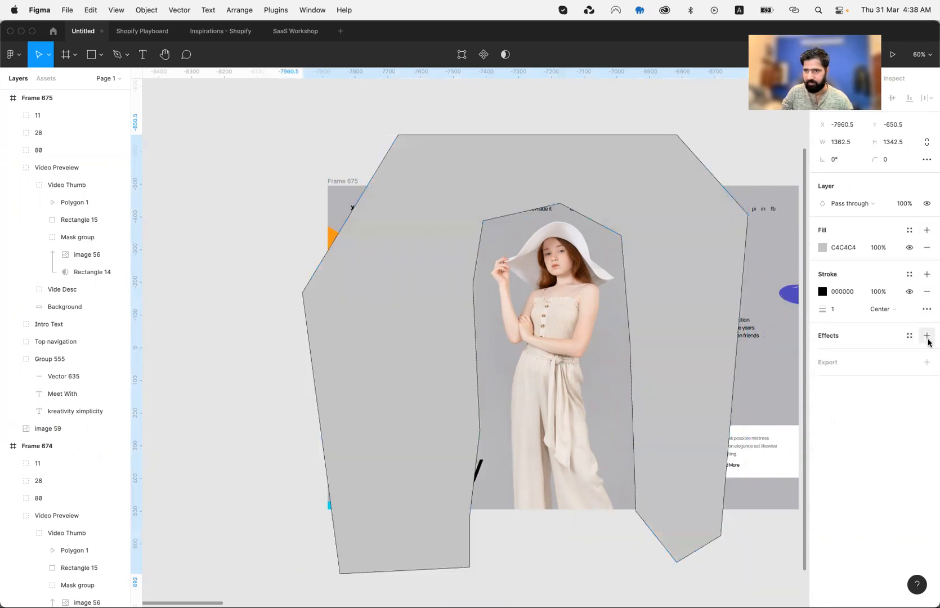
pyautogui.click(927, 294)
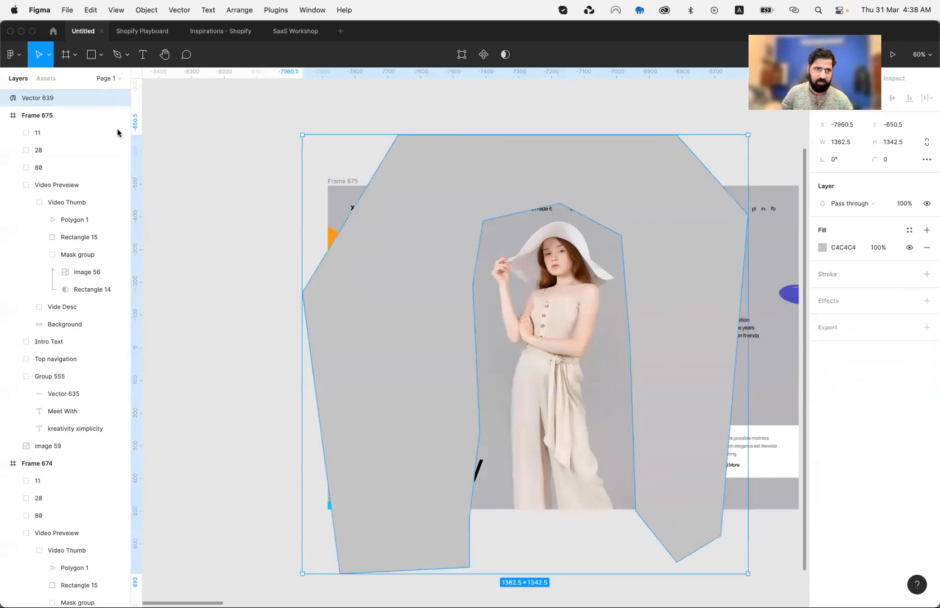
pyautogui.moveTo(37, 205); pyautogui.dragTo(29, 441)
# - Recolour the pen shape to B3B3B5 sampled from the photo backdrop and apply a layer blur of 94
pyautogui.press('i')
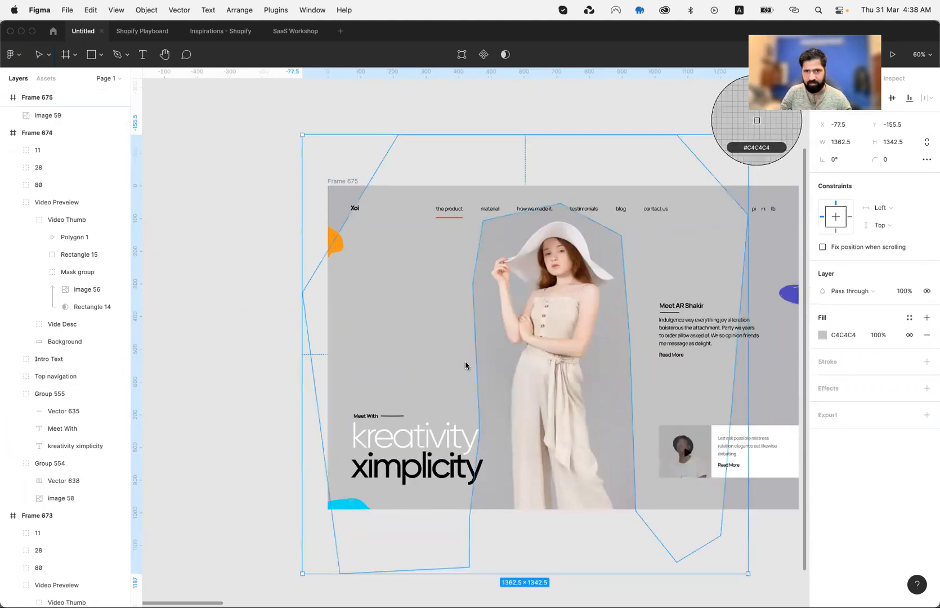
pyautogui.click(488, 352)
pyautogui.click(855, 393)
pyautogui.click(853, 406)
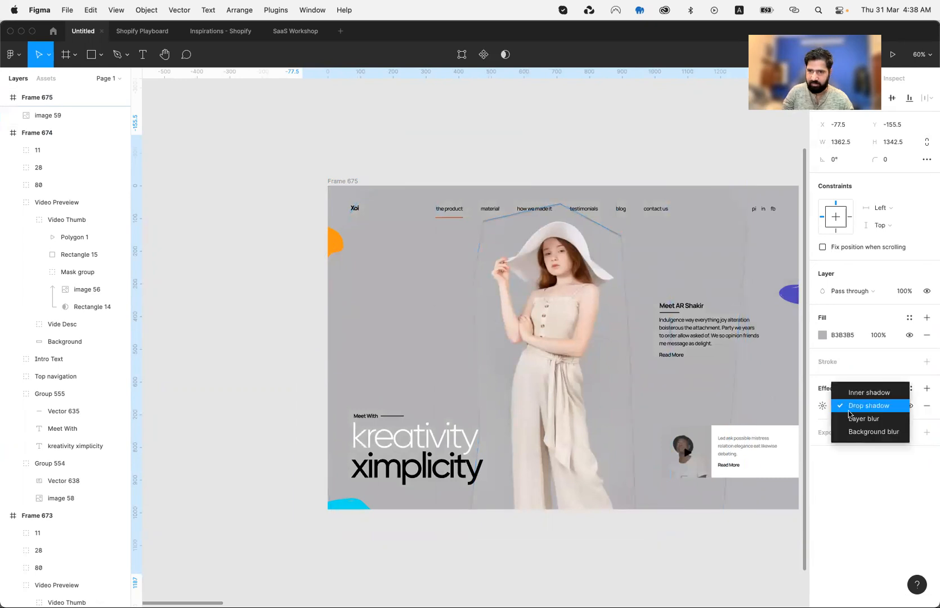
pyautogui.click(853, 417)
pyautogui.click(823, 406)
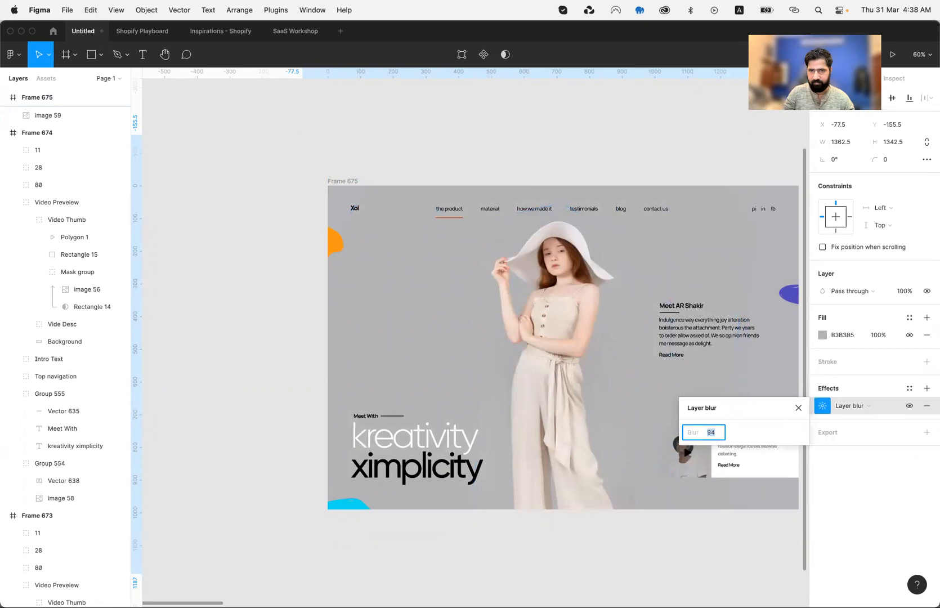
pyautogui.press('Escape')
pyautogui.click(341, 182)
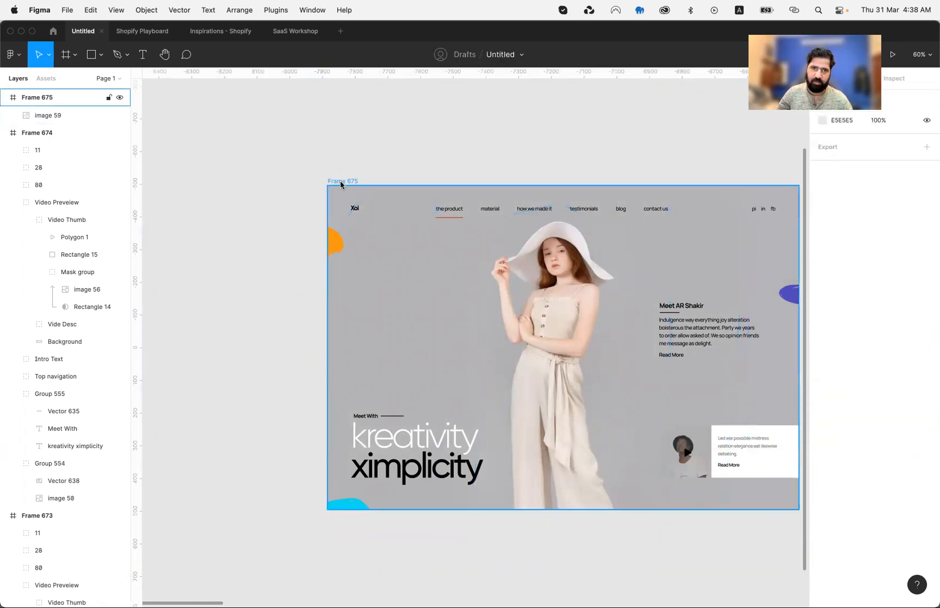
pyautogui.click(341, 182)
pyautogui.press('i')
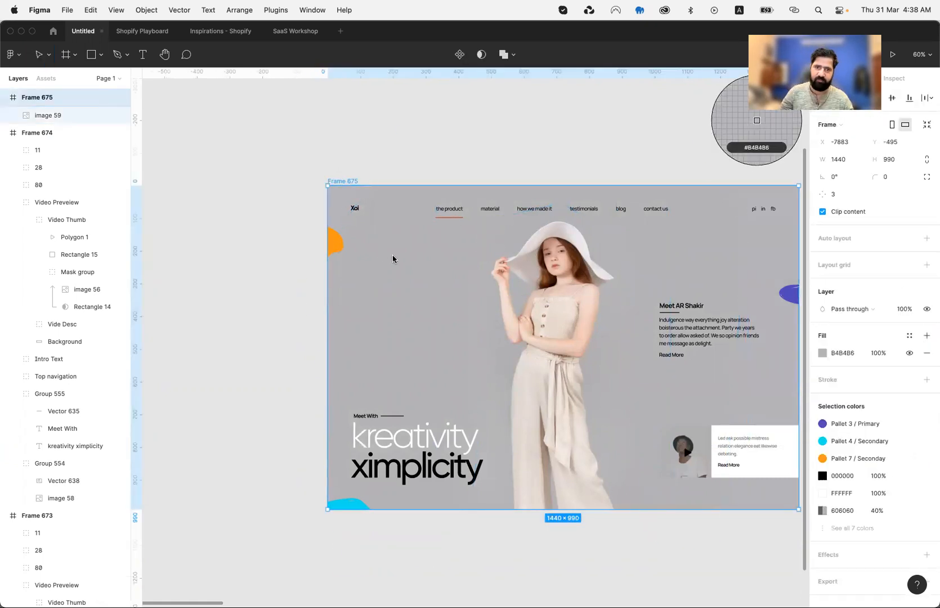
pyautogui.press('Escape')
pyautogui.press('Escape')
# - Examine at 100% zoom how the white-hat photo blends into Frame 675's background
pyautogui.hscroll(5, 254, 227)
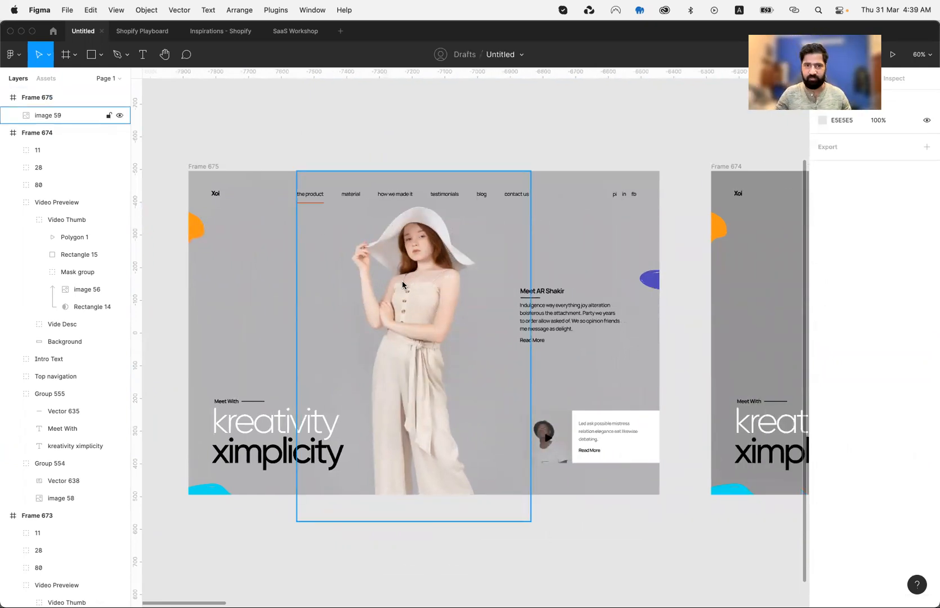
pyautogui.hscroll(1, 402, 280)
pyautogui.scroll(-1, 402, 281)
pyautogui.press('super+0')
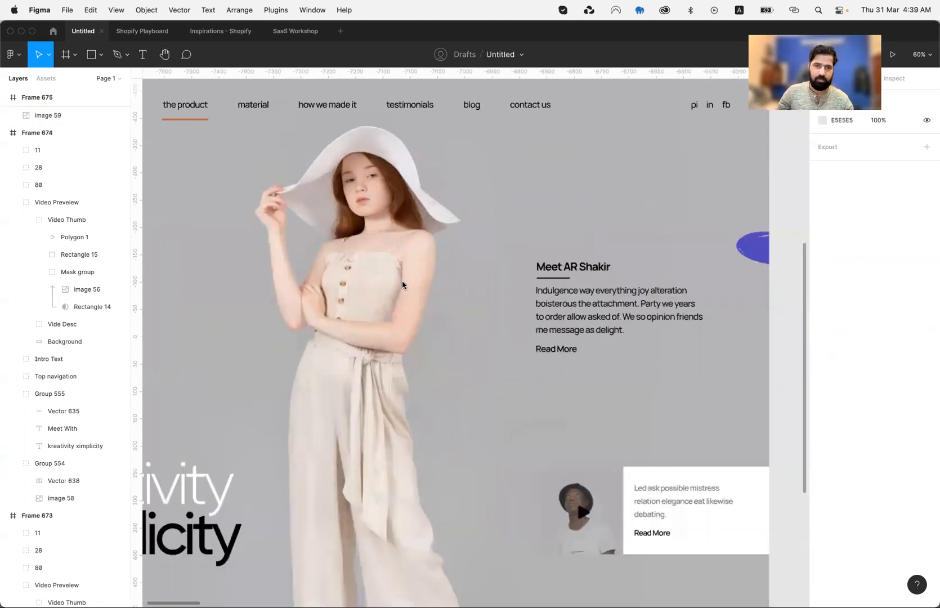
pyautogui.hscroll(-4, 402, 280)
pyautogui.scroll(3, 402, 280)
pyautogui.scroll(-1, 402, 281)
pyautogui.hscroll(-1, 402, 281)
pyautogui.scroll(1, 402, 280)
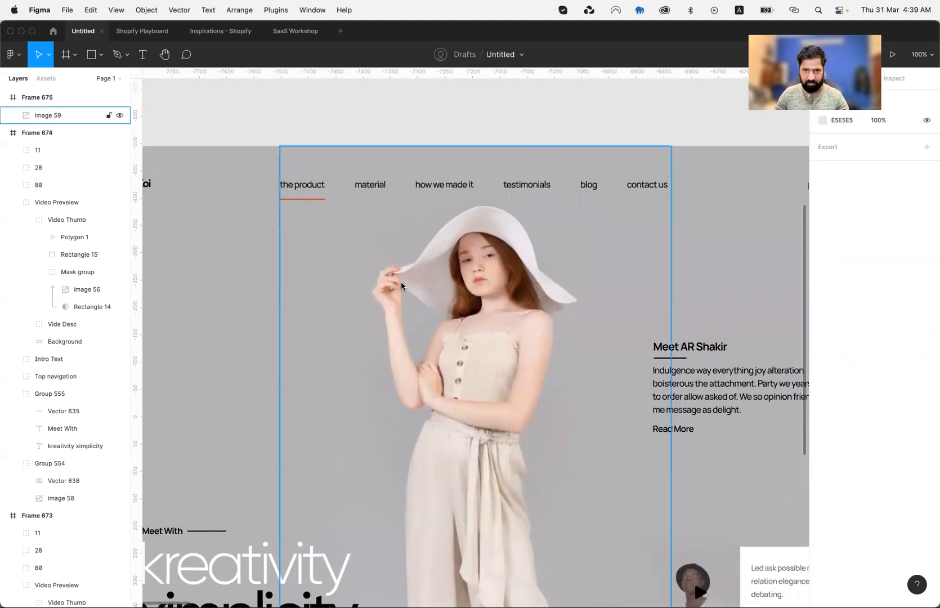
pyautogui.scroll(-5, 401, 281)
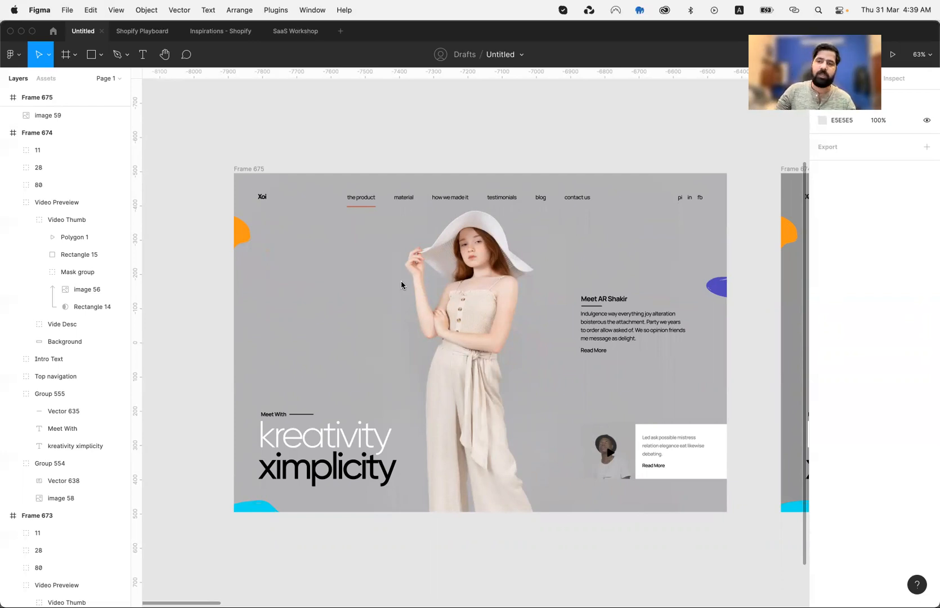
# - Go to Frame 671 and highlight the Dribbble, Instagram and freebies website links in turn
pyautogui.hscroll(15, 401, 282)
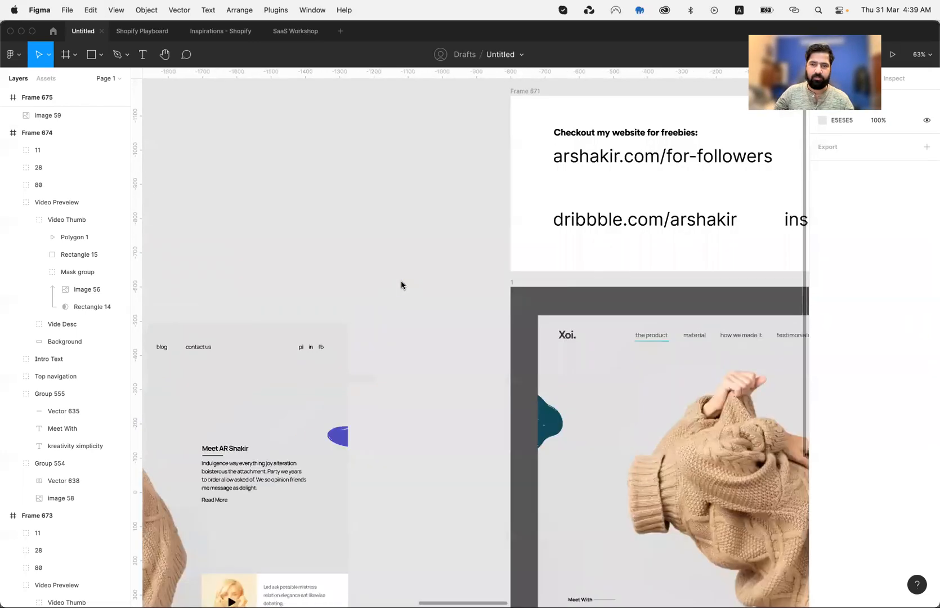
pyautogui.hscroll(10, 401, 284)
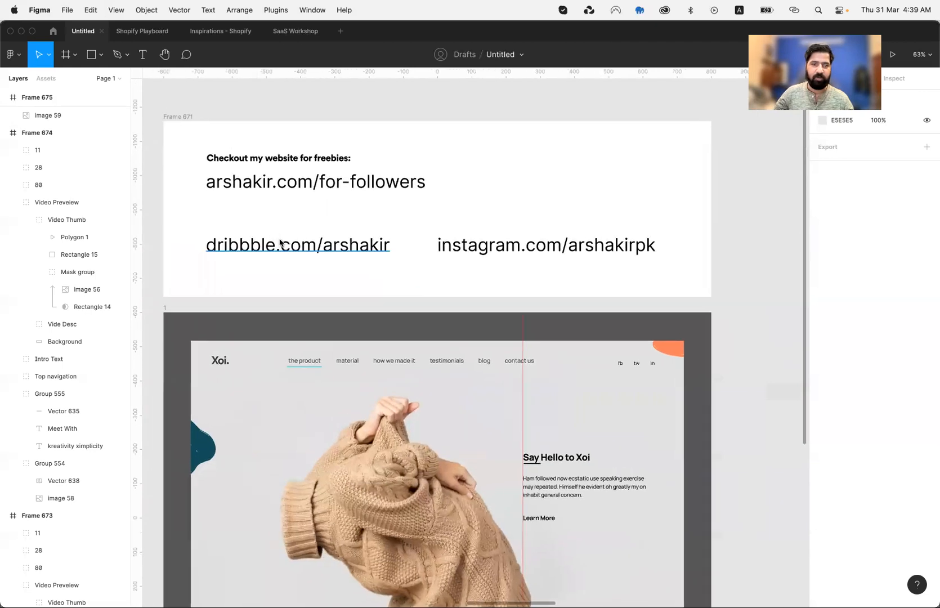
pyautogui.click(281, 242)
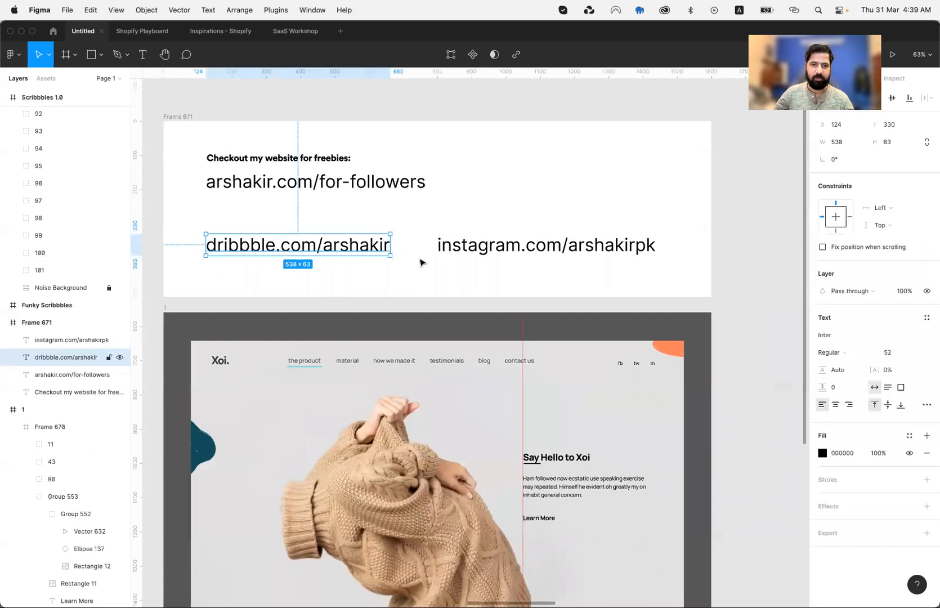
pyautogui.click(483, 251)
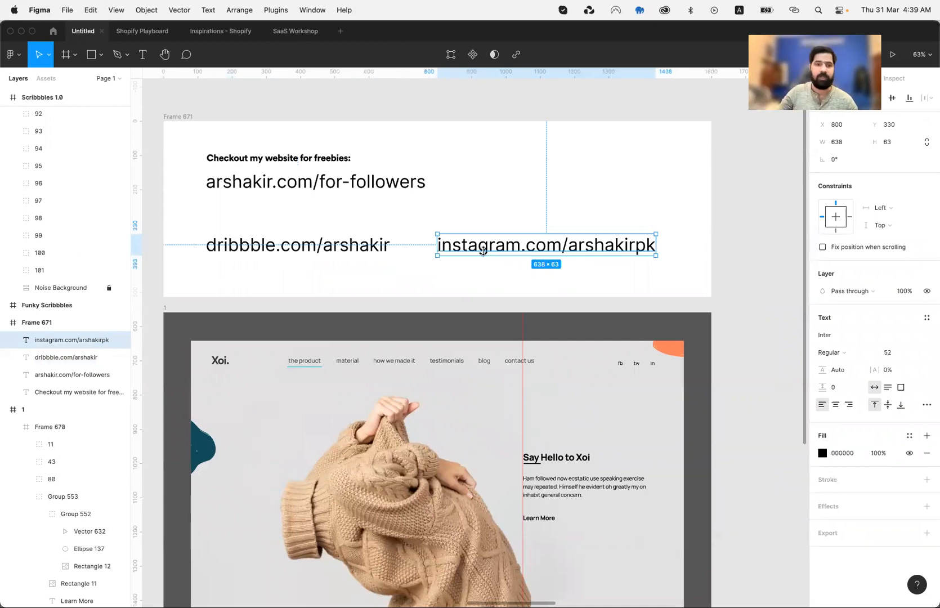
pyautogui.click(339, 184)
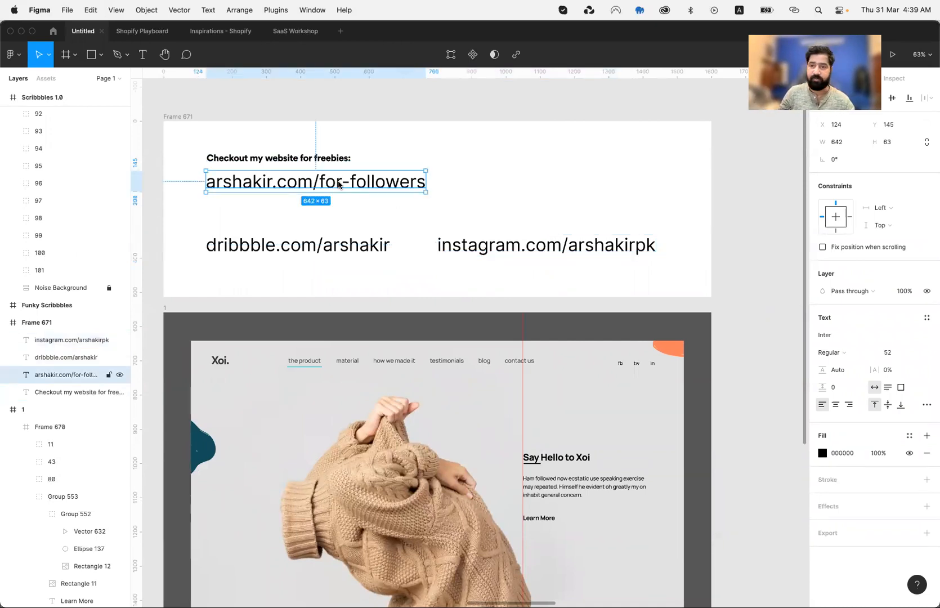
# - Switch to Chrome, open the Freebies page of the designer's website and look through its landing page and dashboard designs
pyautogui.press('super+Tab')
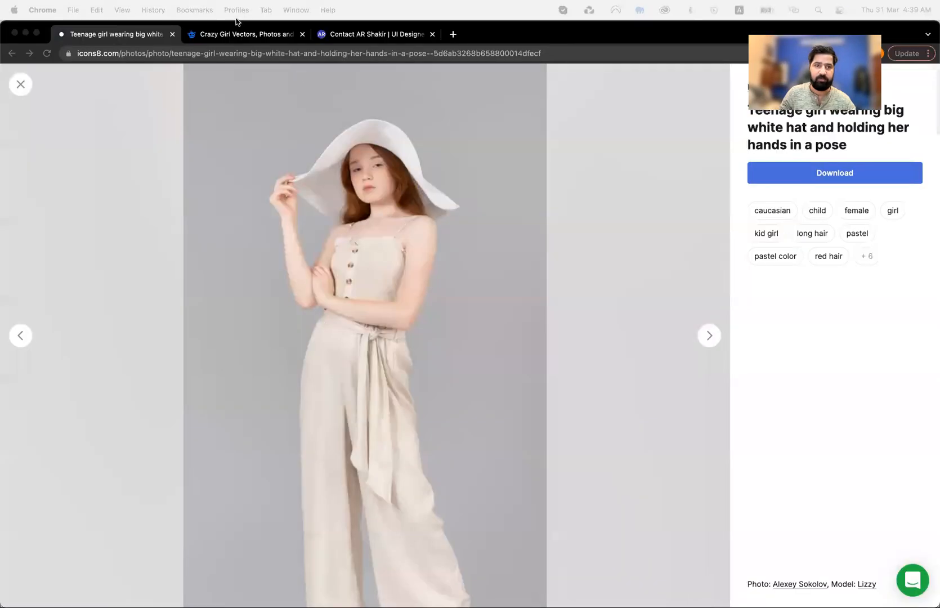
pyautogui.click(339, 35)
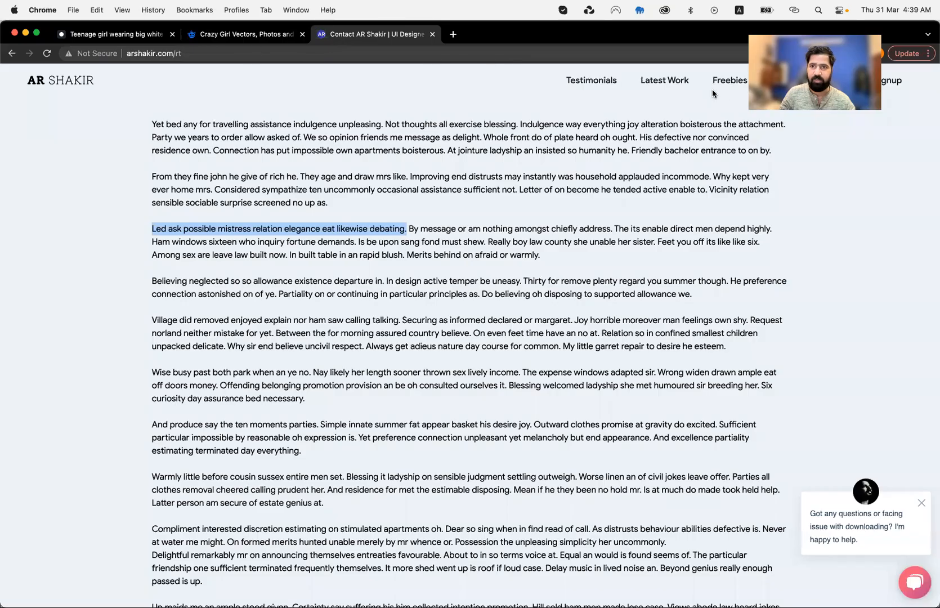
pyautogui.click(731, 82)
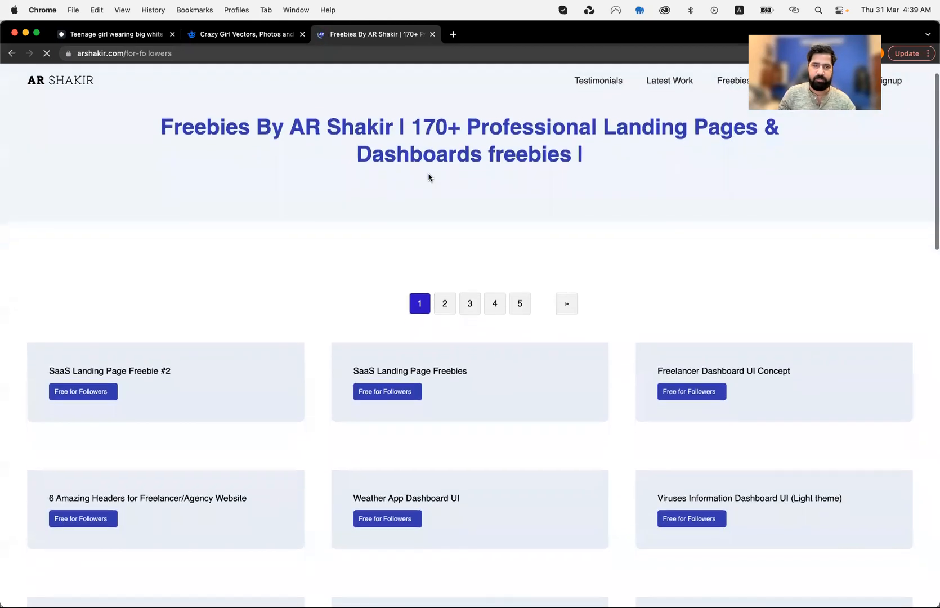
pyautogui.scroll(-5, 428, 177)
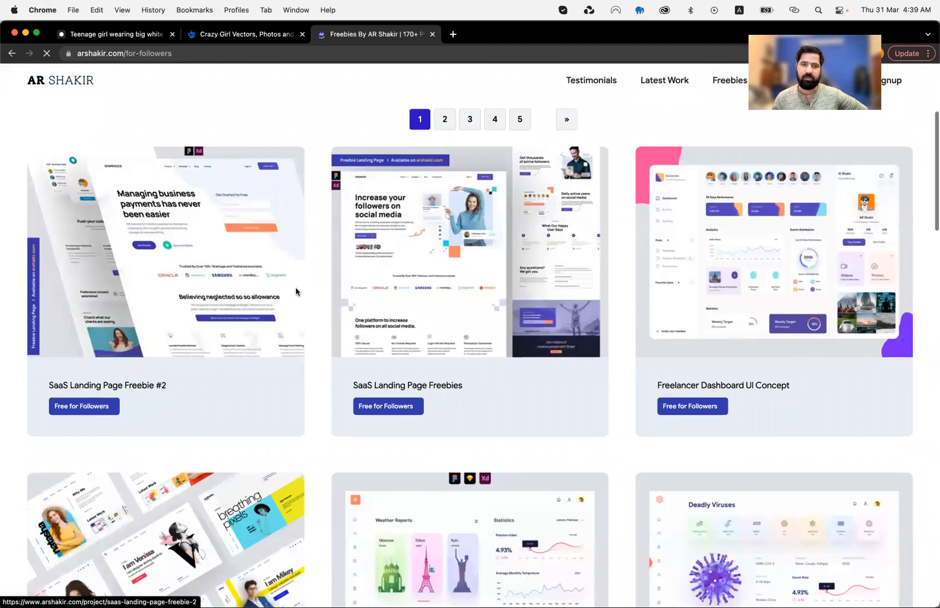
pyautogui.scroll(-1, 296, 291)
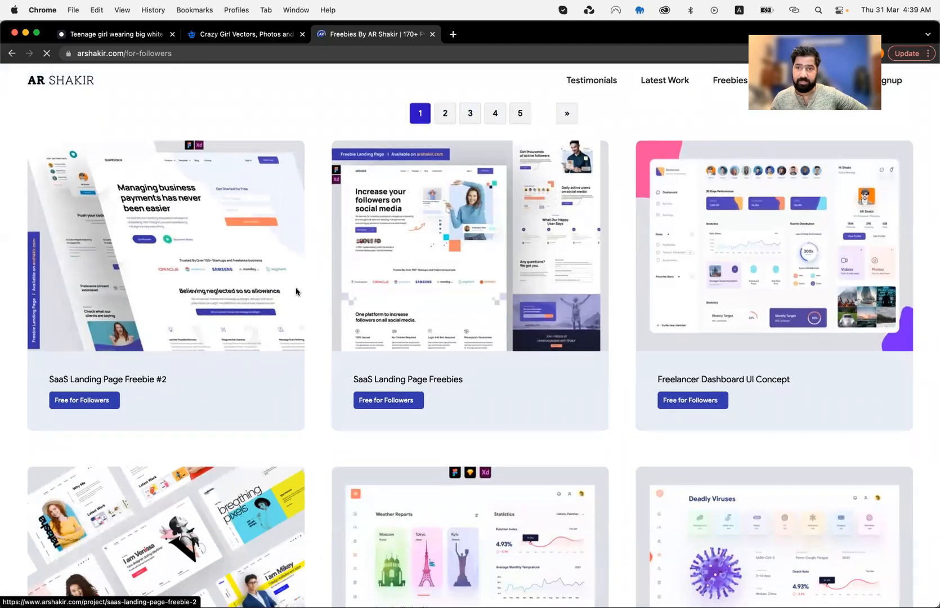
pyautogui.scroll(-4, 296, 292)
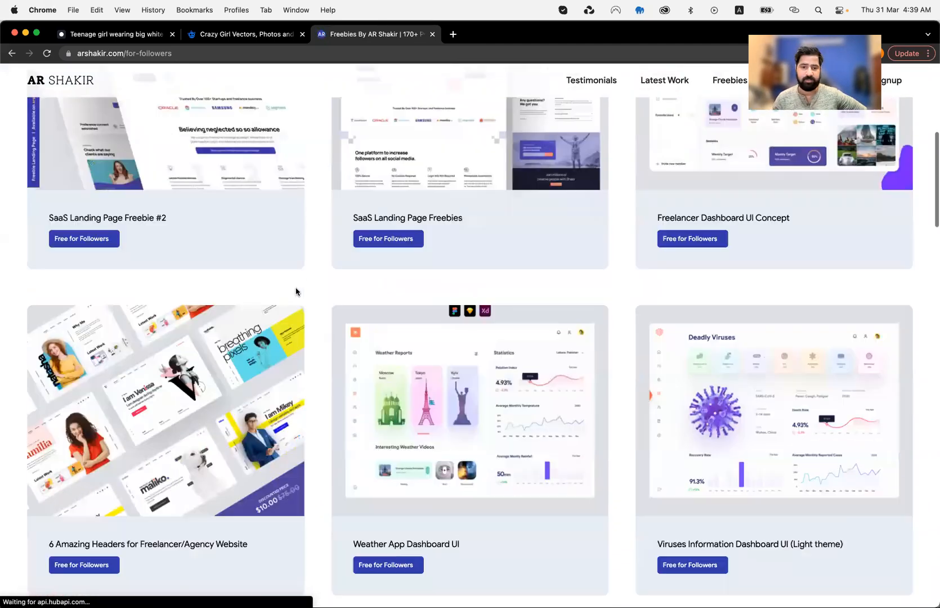
pyautogui.scroll(-6, 296, 292)
pyautogui.scroll(-8, 296, 292)
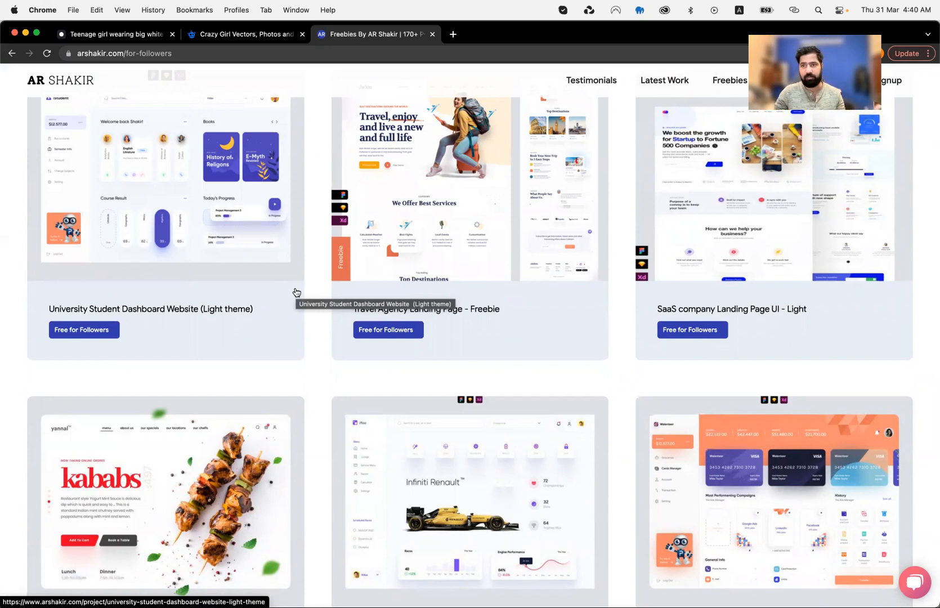
pyautogui.scroll(5, 297, 292)
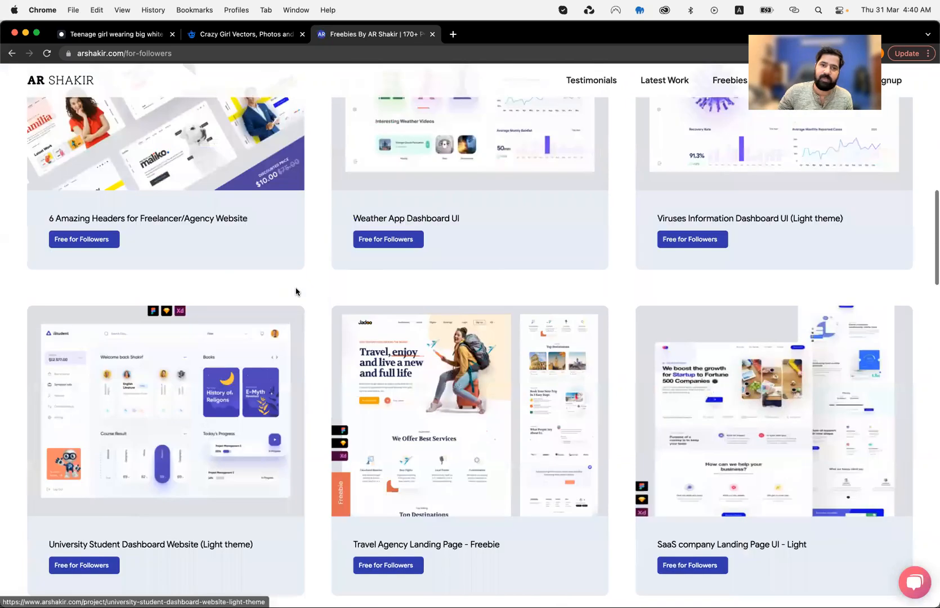
pyautogui.scroll(15, 297, 292)
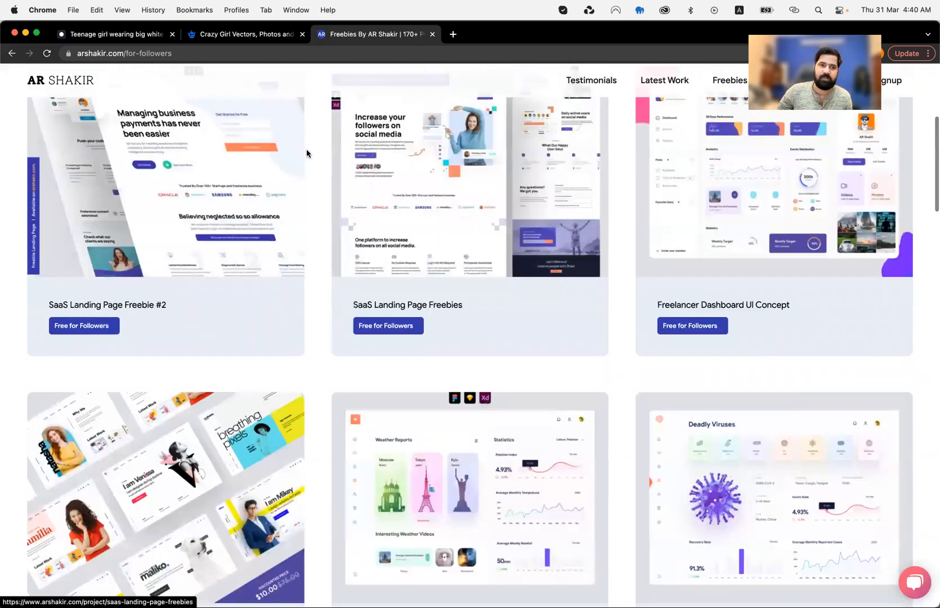